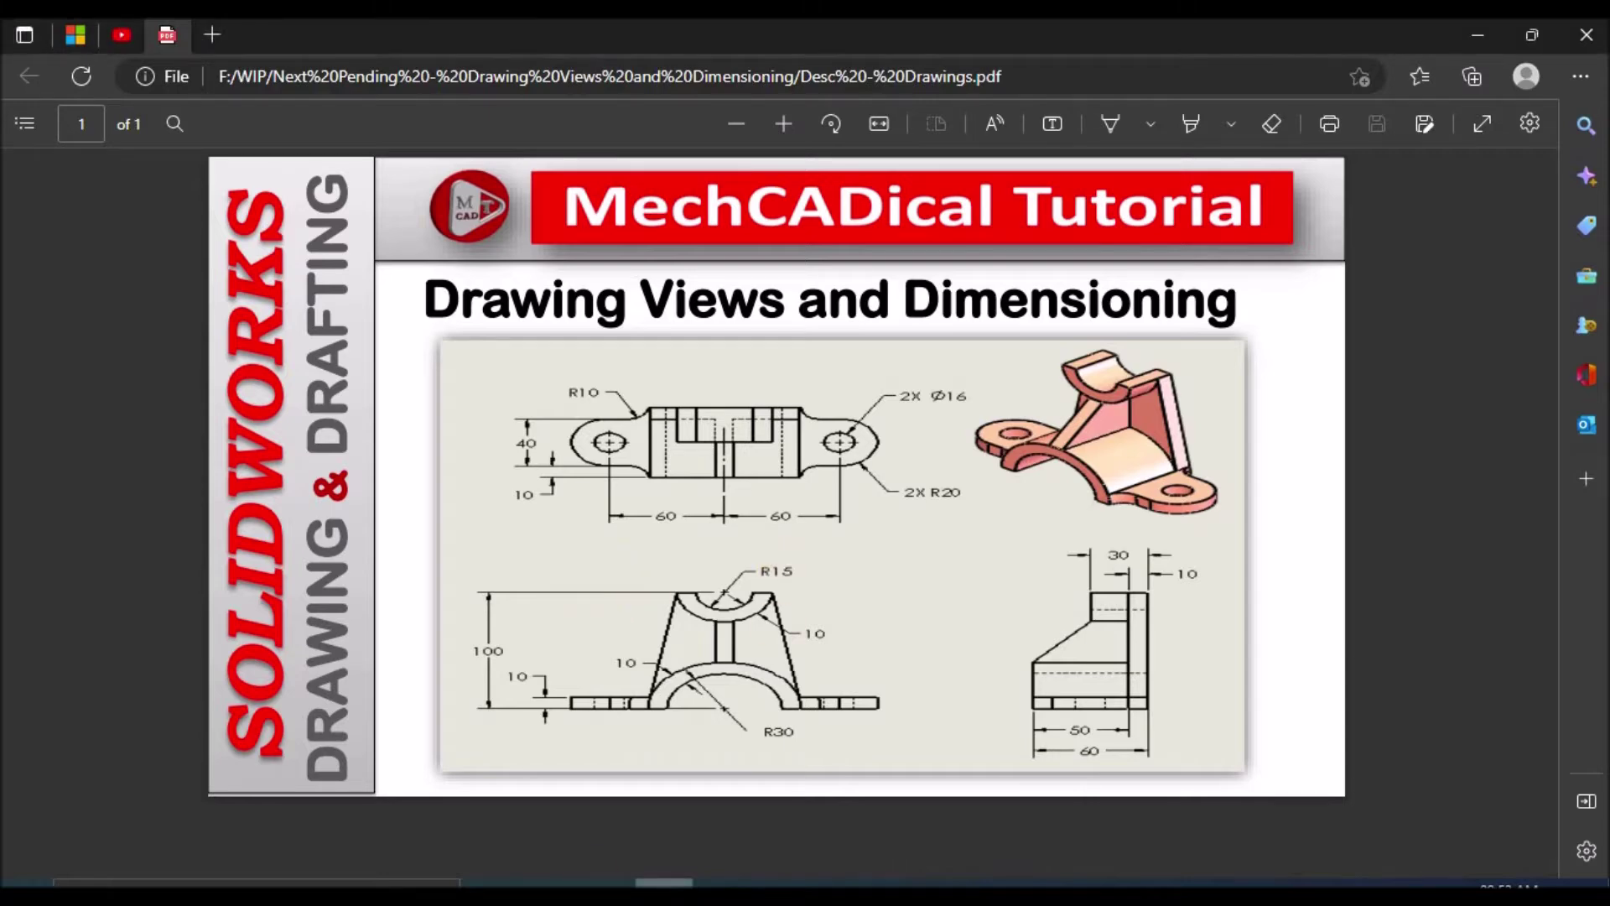
- Switch from the PDF to SOLIDWORKS and bring up the Part2 - DEMO drawing
key(alt+Tab)
click(1291, 464)
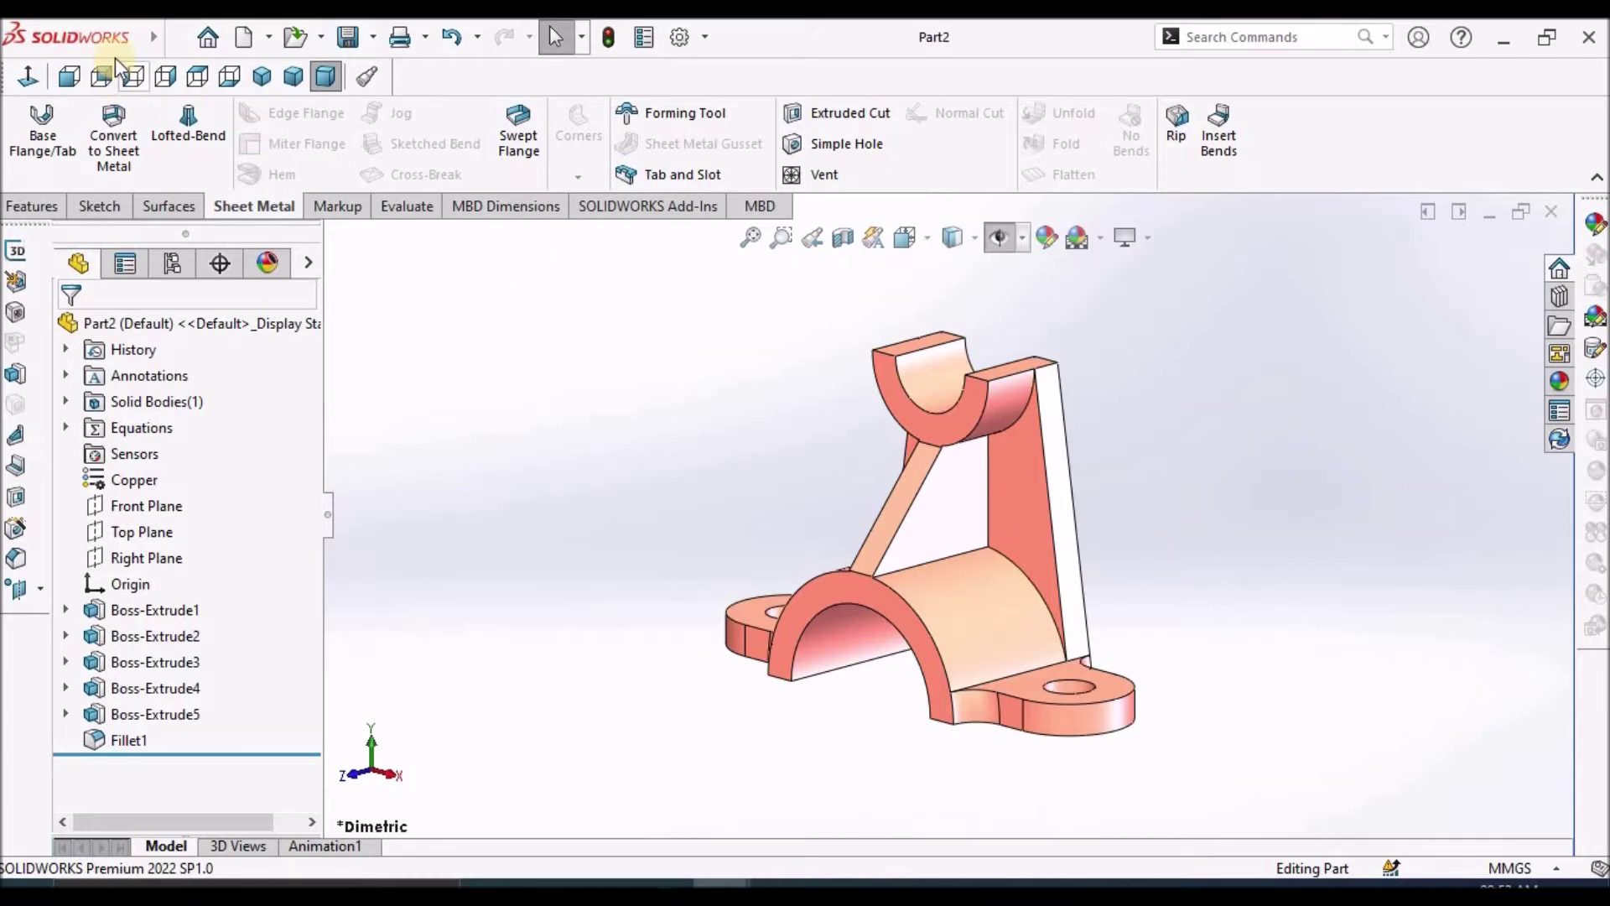
mouse_move(187, 37)
click(432, 38)
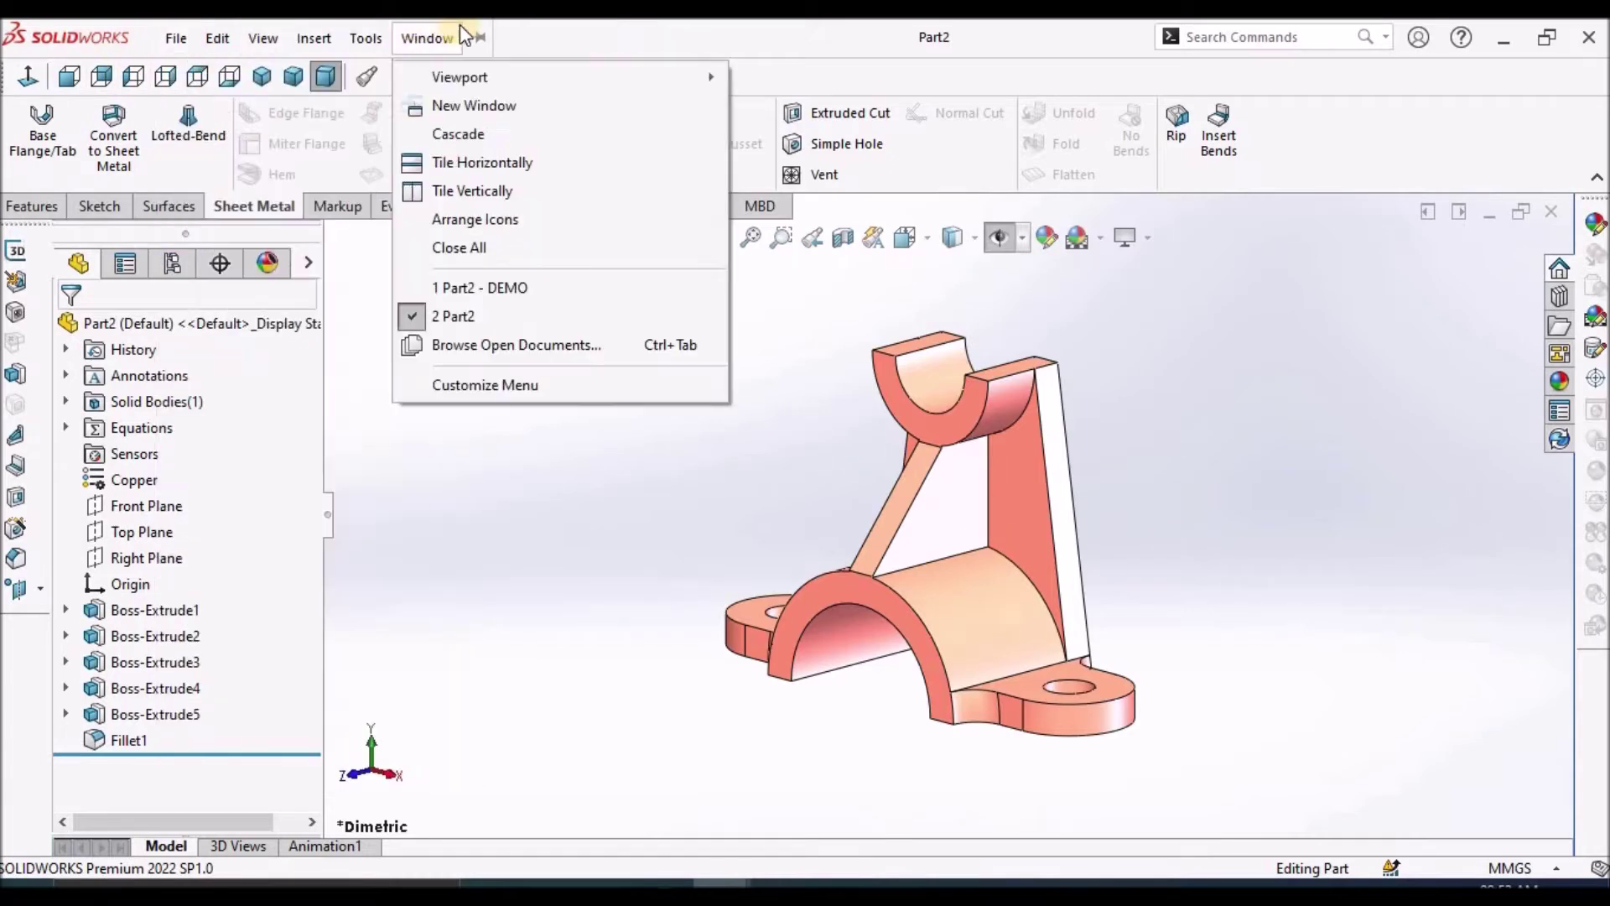
click(476, 286)
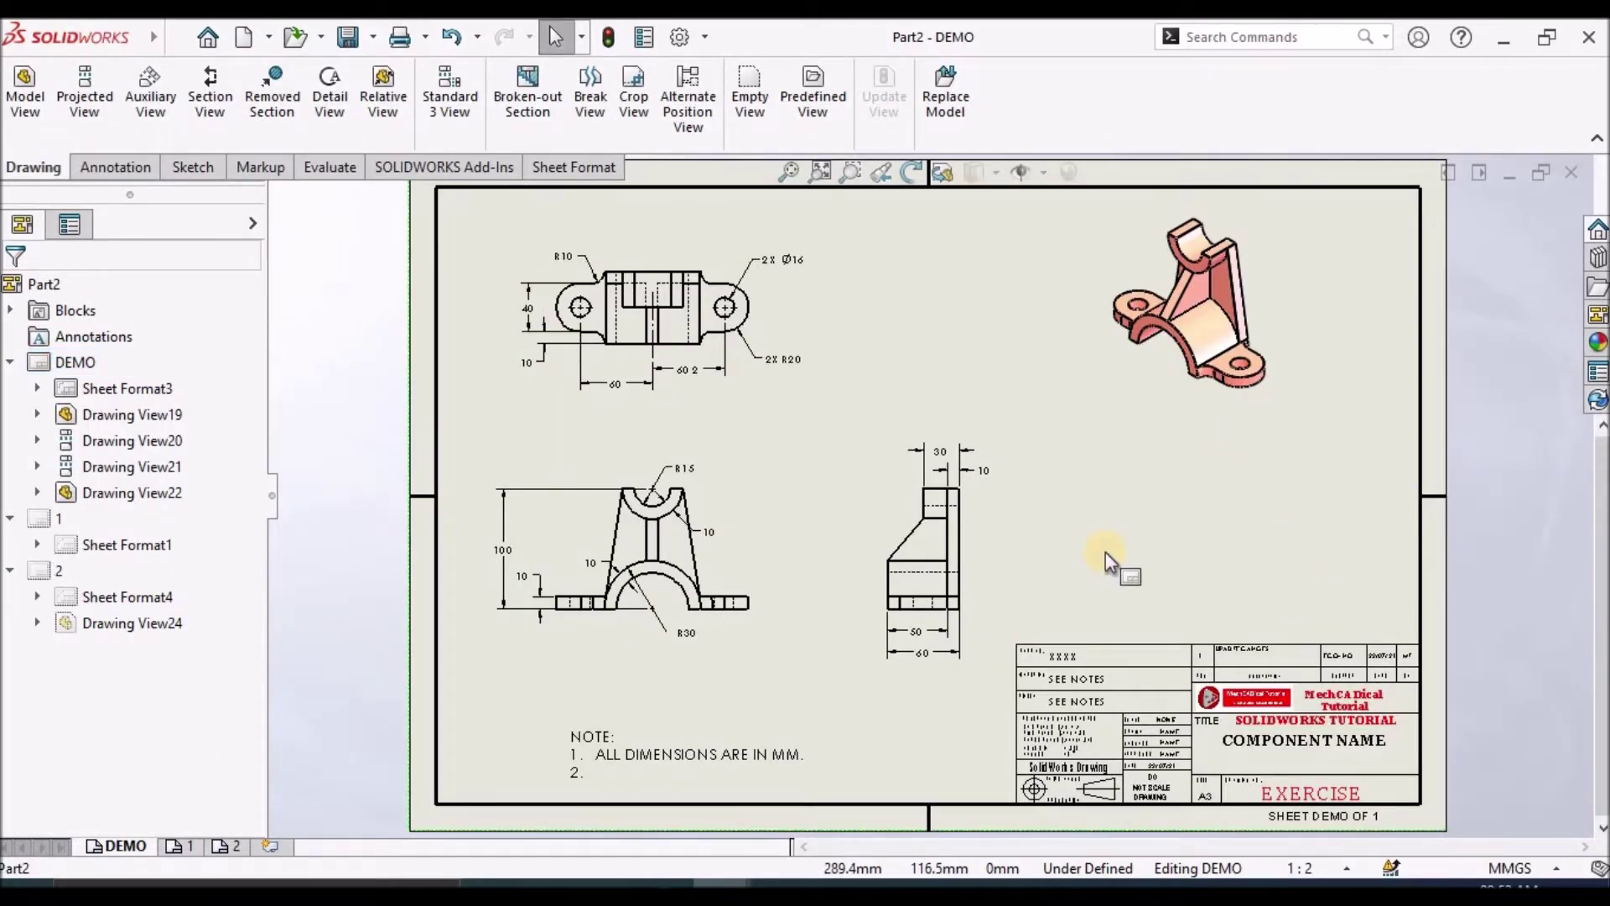
- Inspect the dimensioned views on the DEMO sheet and compare them with the reference PDF drawing
key(f)
scroll(781, 482, down, 3)
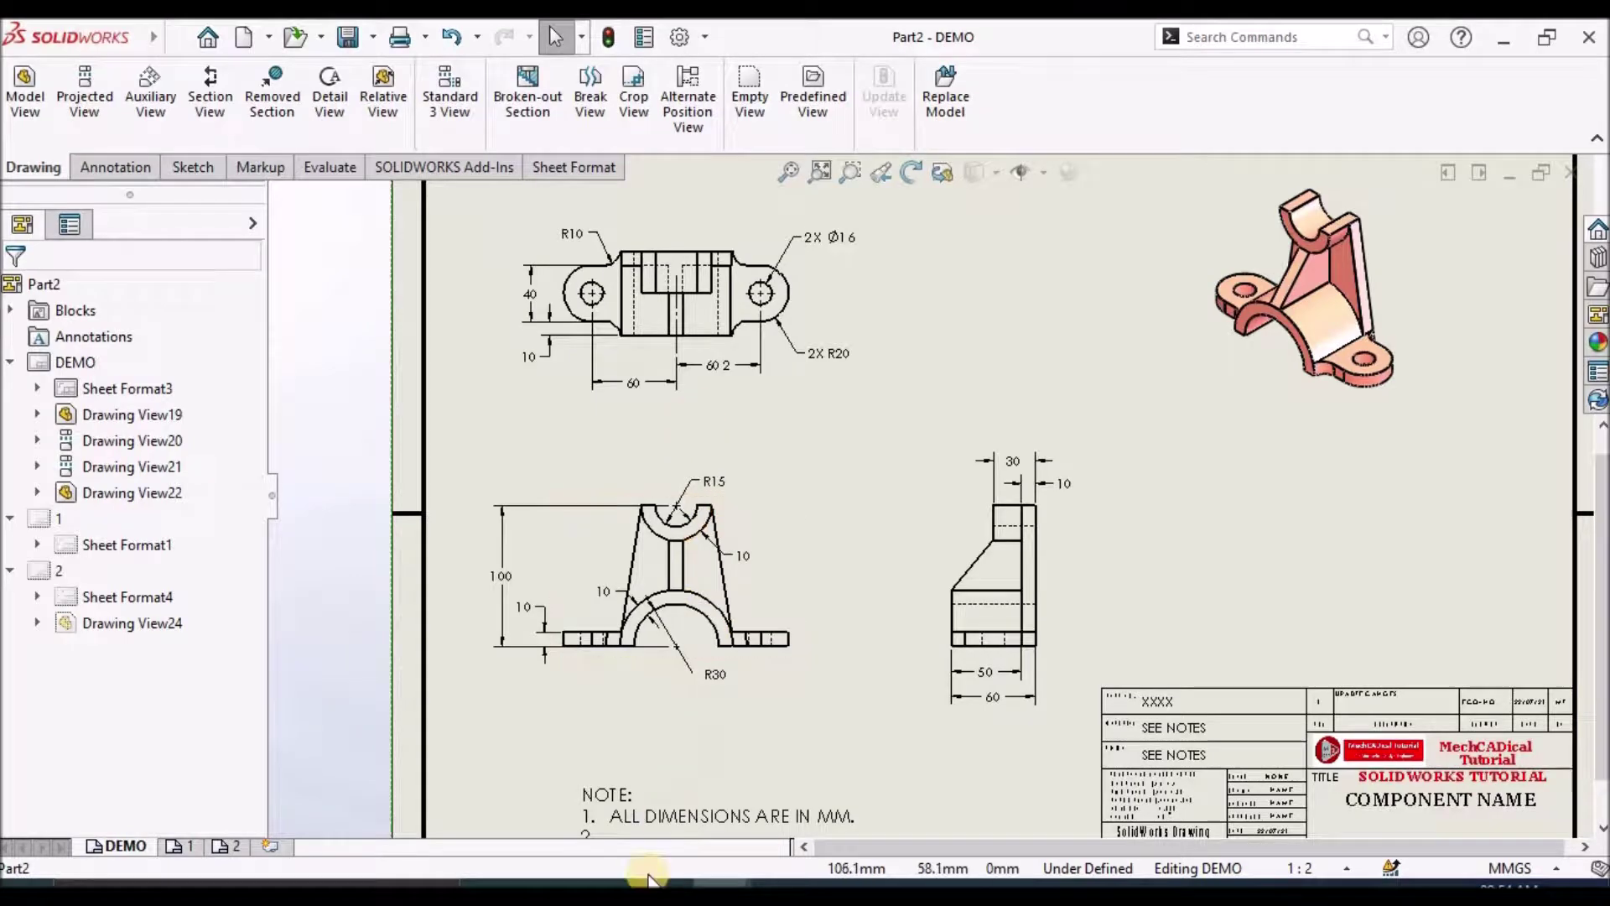
key(alt+Tab)
click(1311, 878)
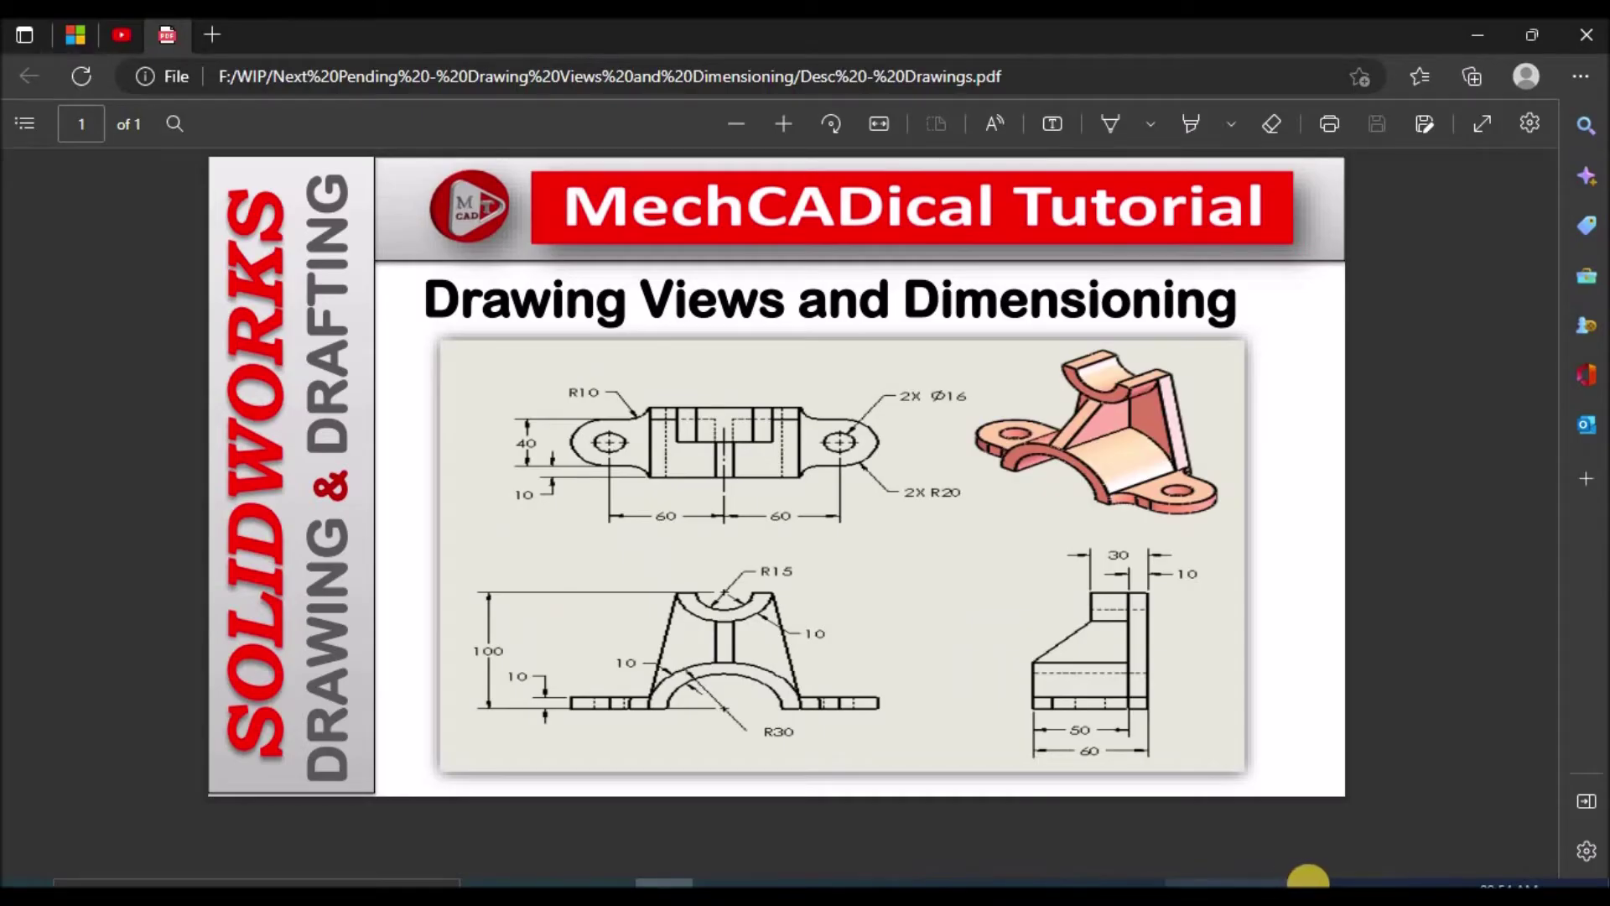
click(268, 39)
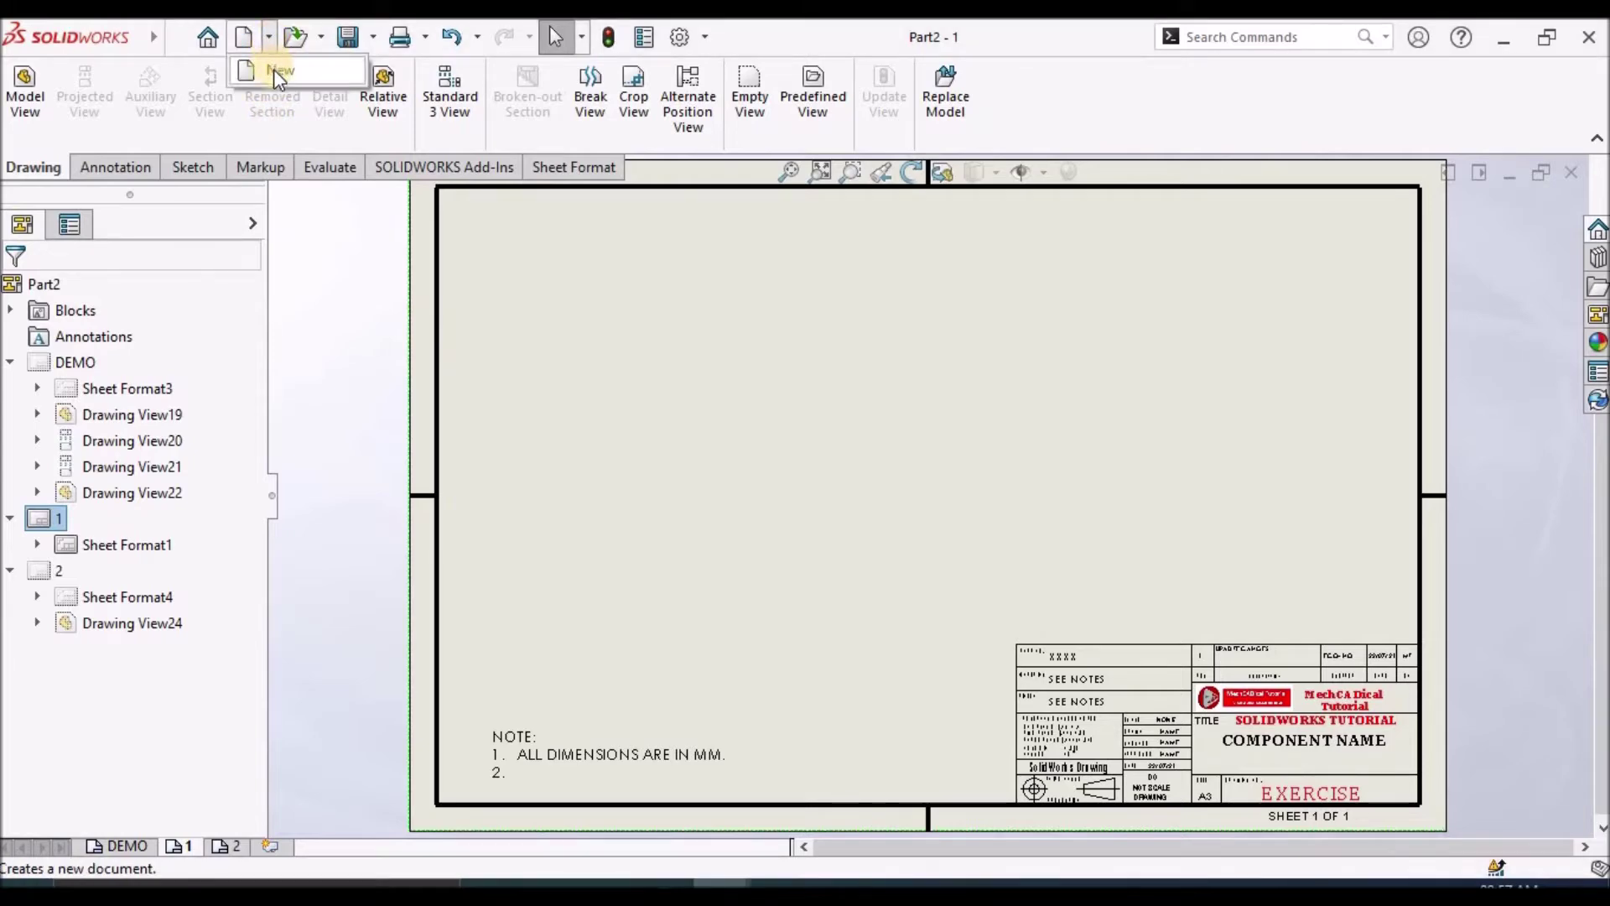
click(274, 69)
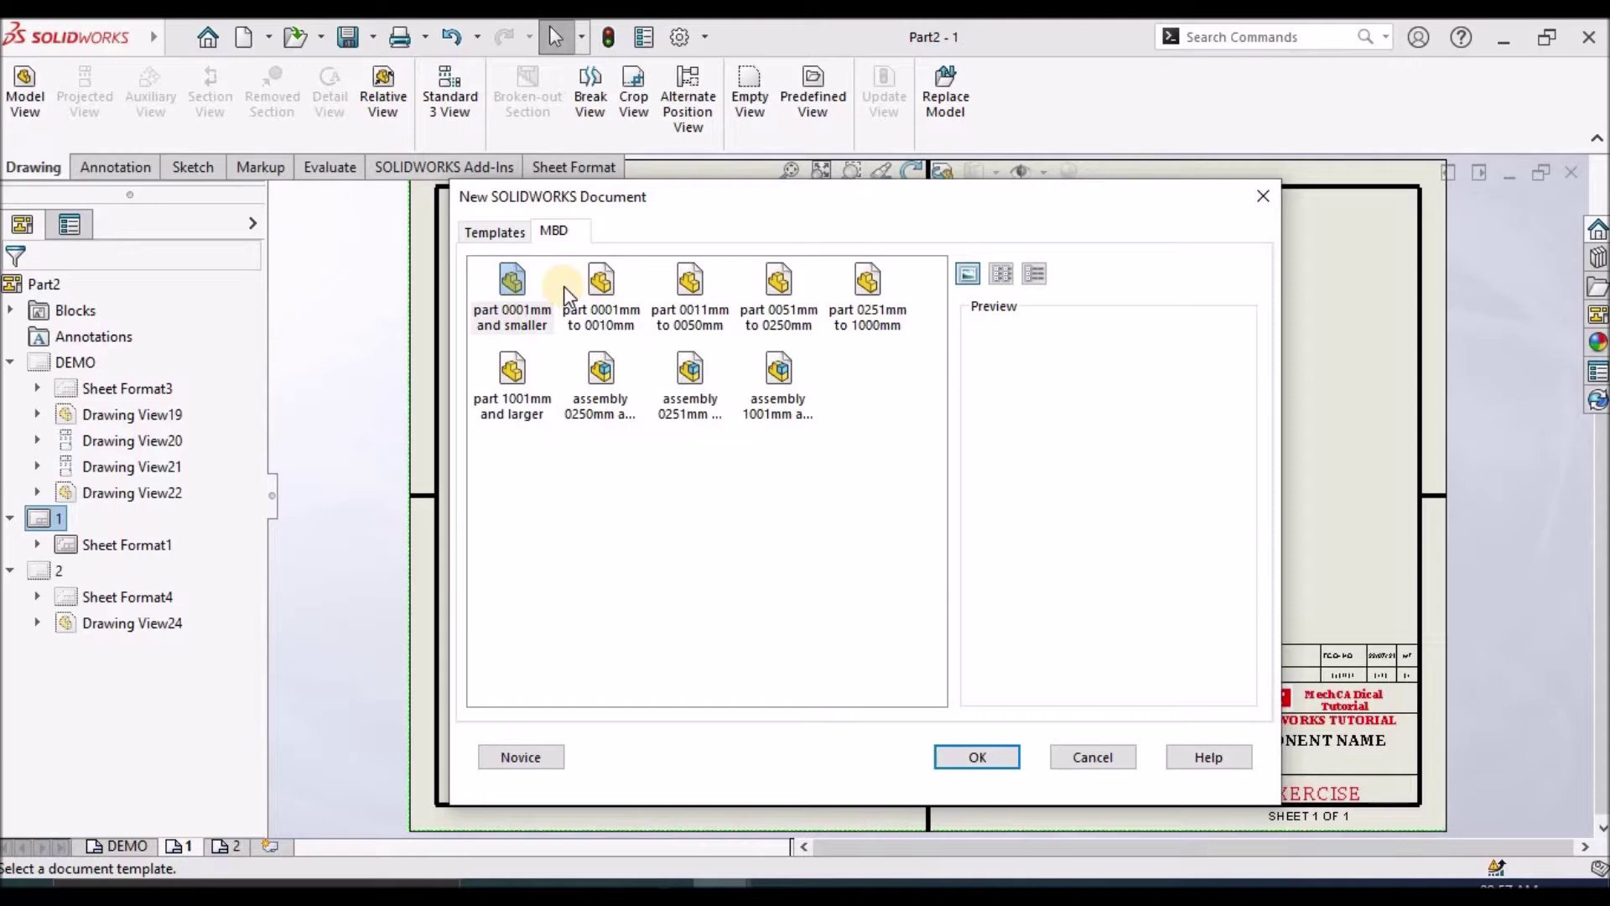
click(597, 286)
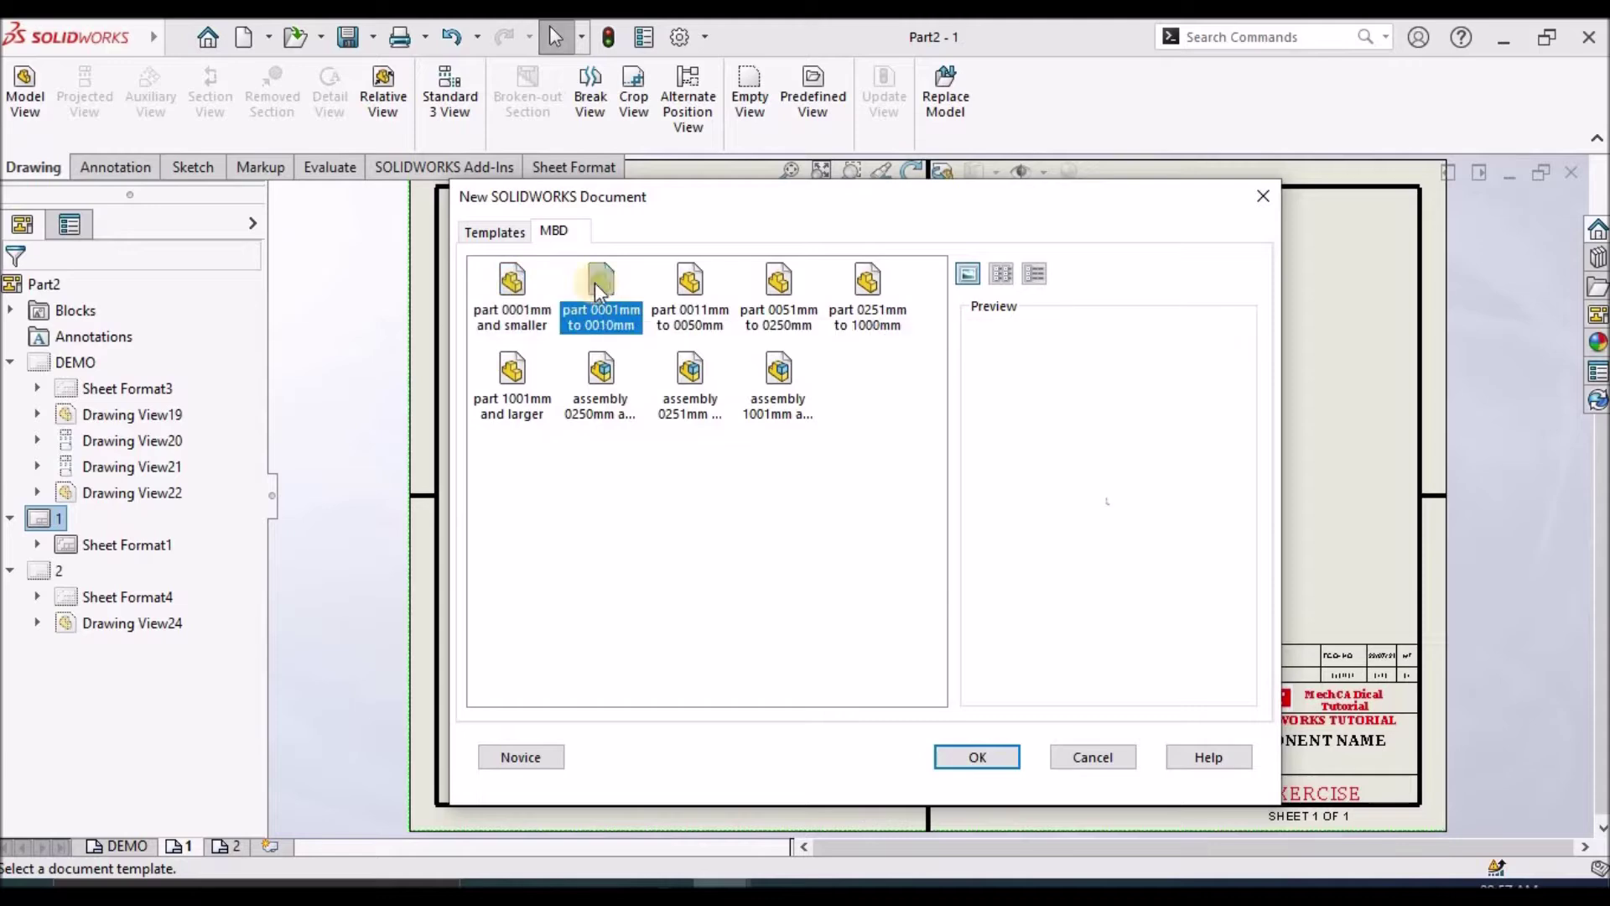
click(686, 286)
click(778, 285)
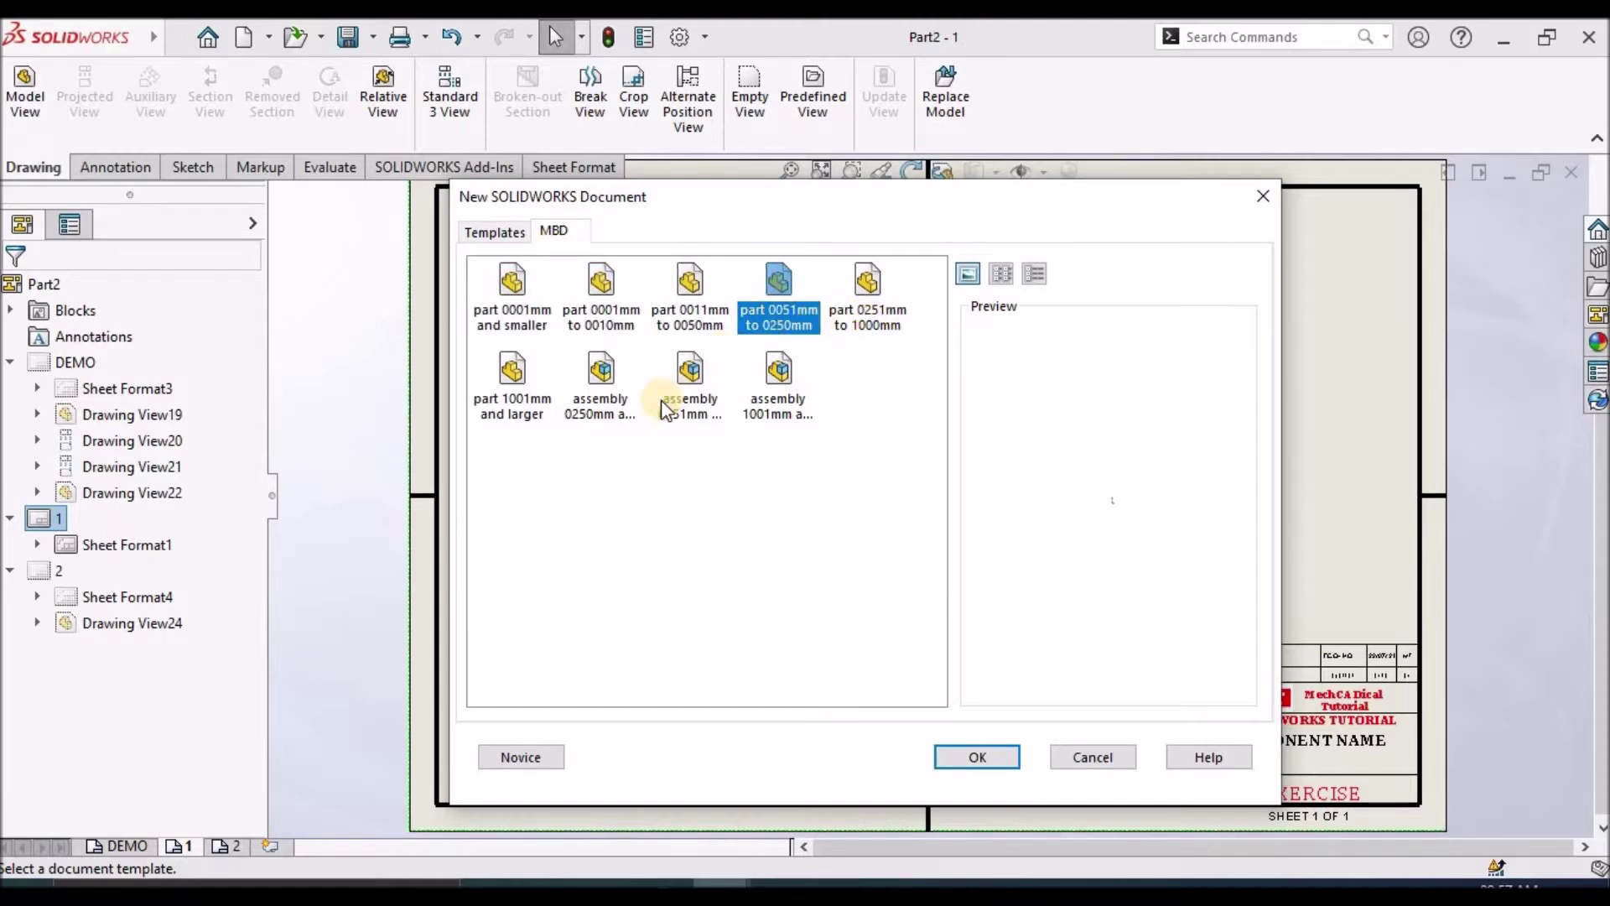
click(492, 232)
click(689, 285)
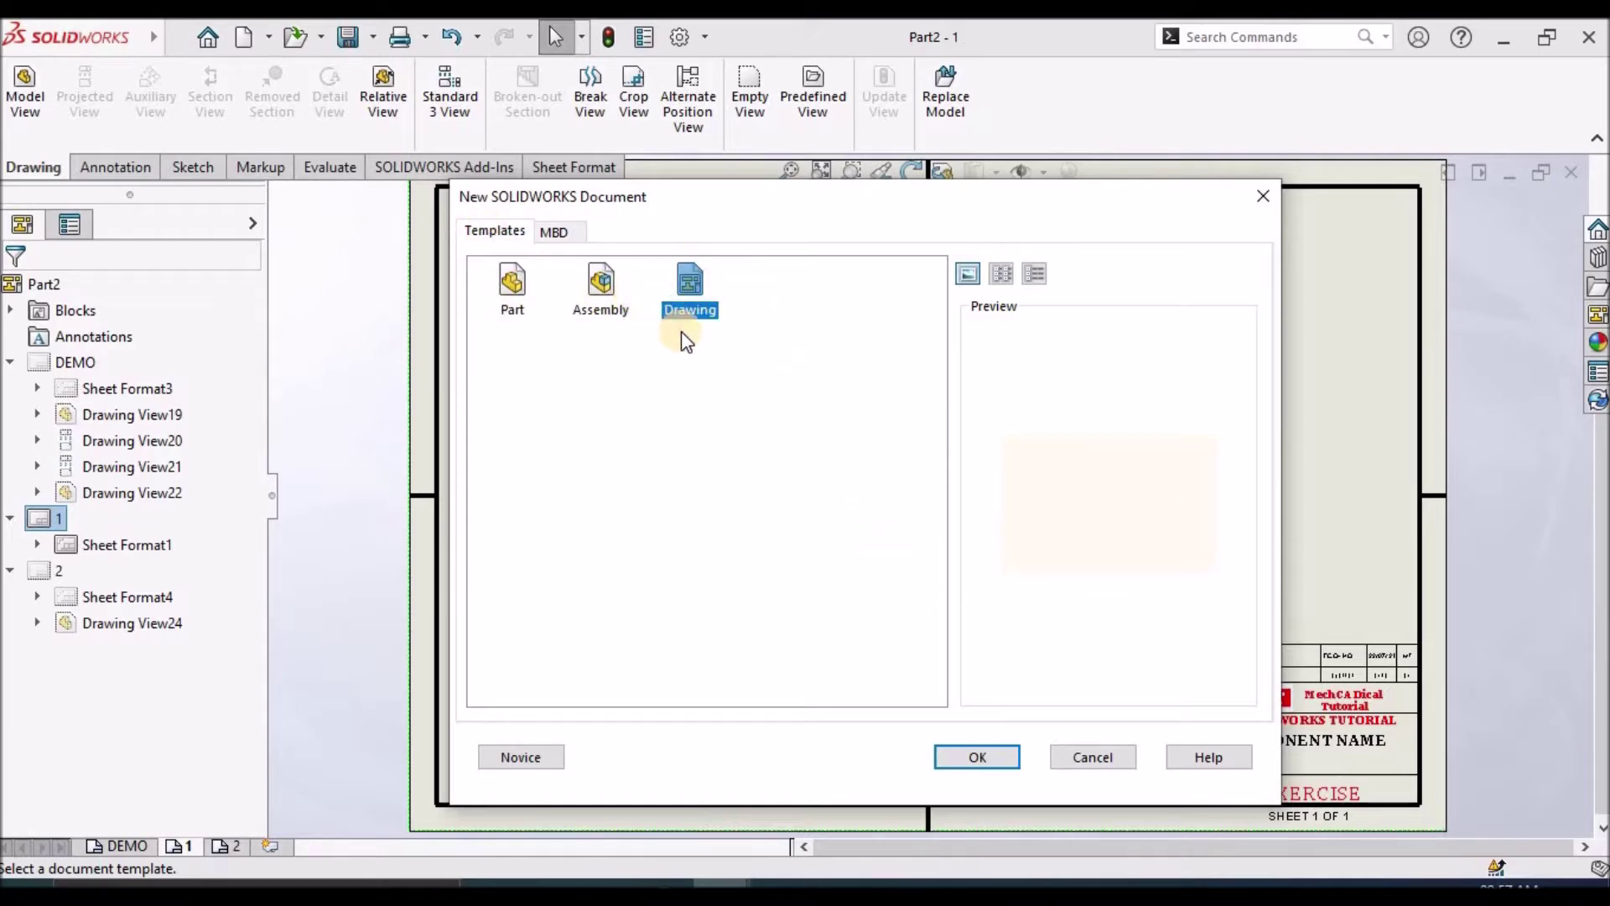
click(972, 759)
click(1107, 759)
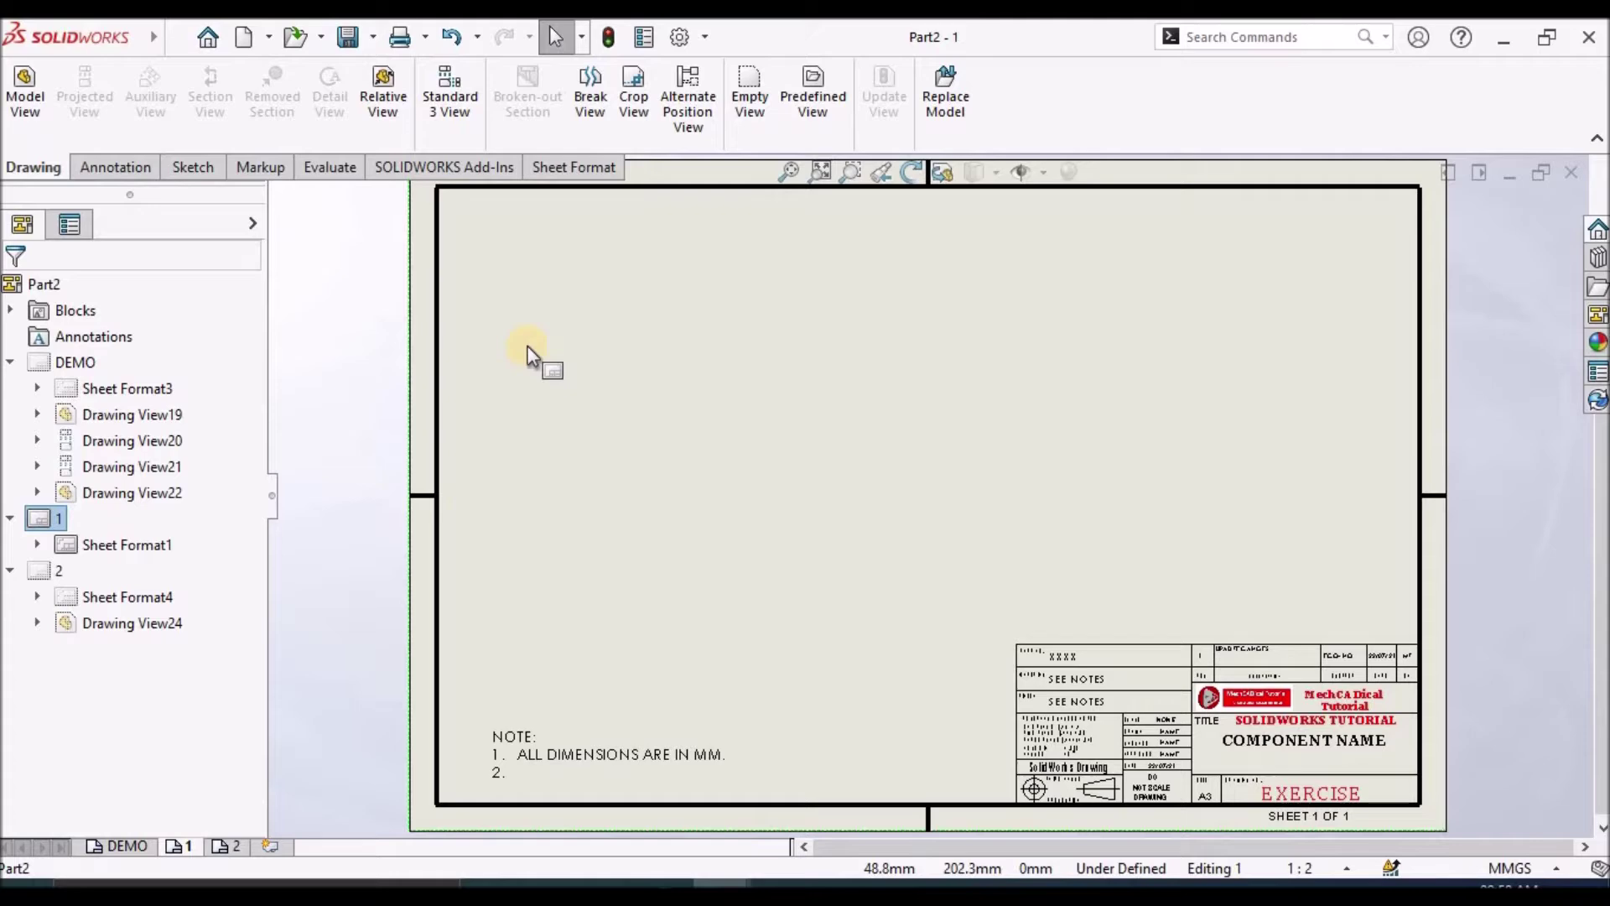
- Insert a Dimetric model view of Part2 in the left half of sheet 1
click(715, 470)
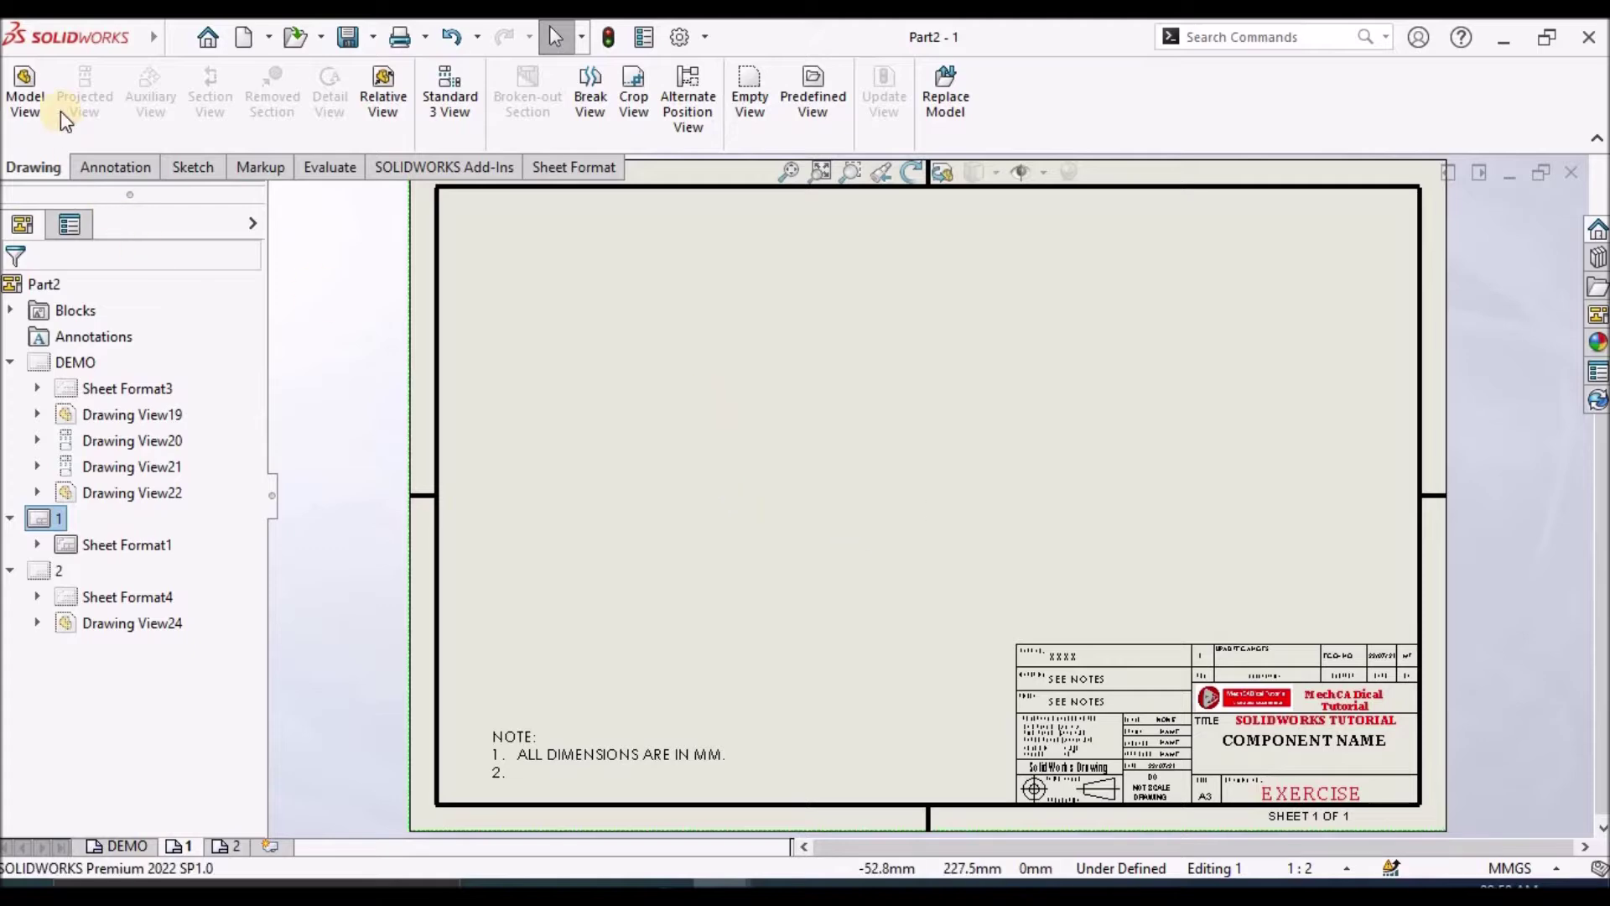
click(17, 96)
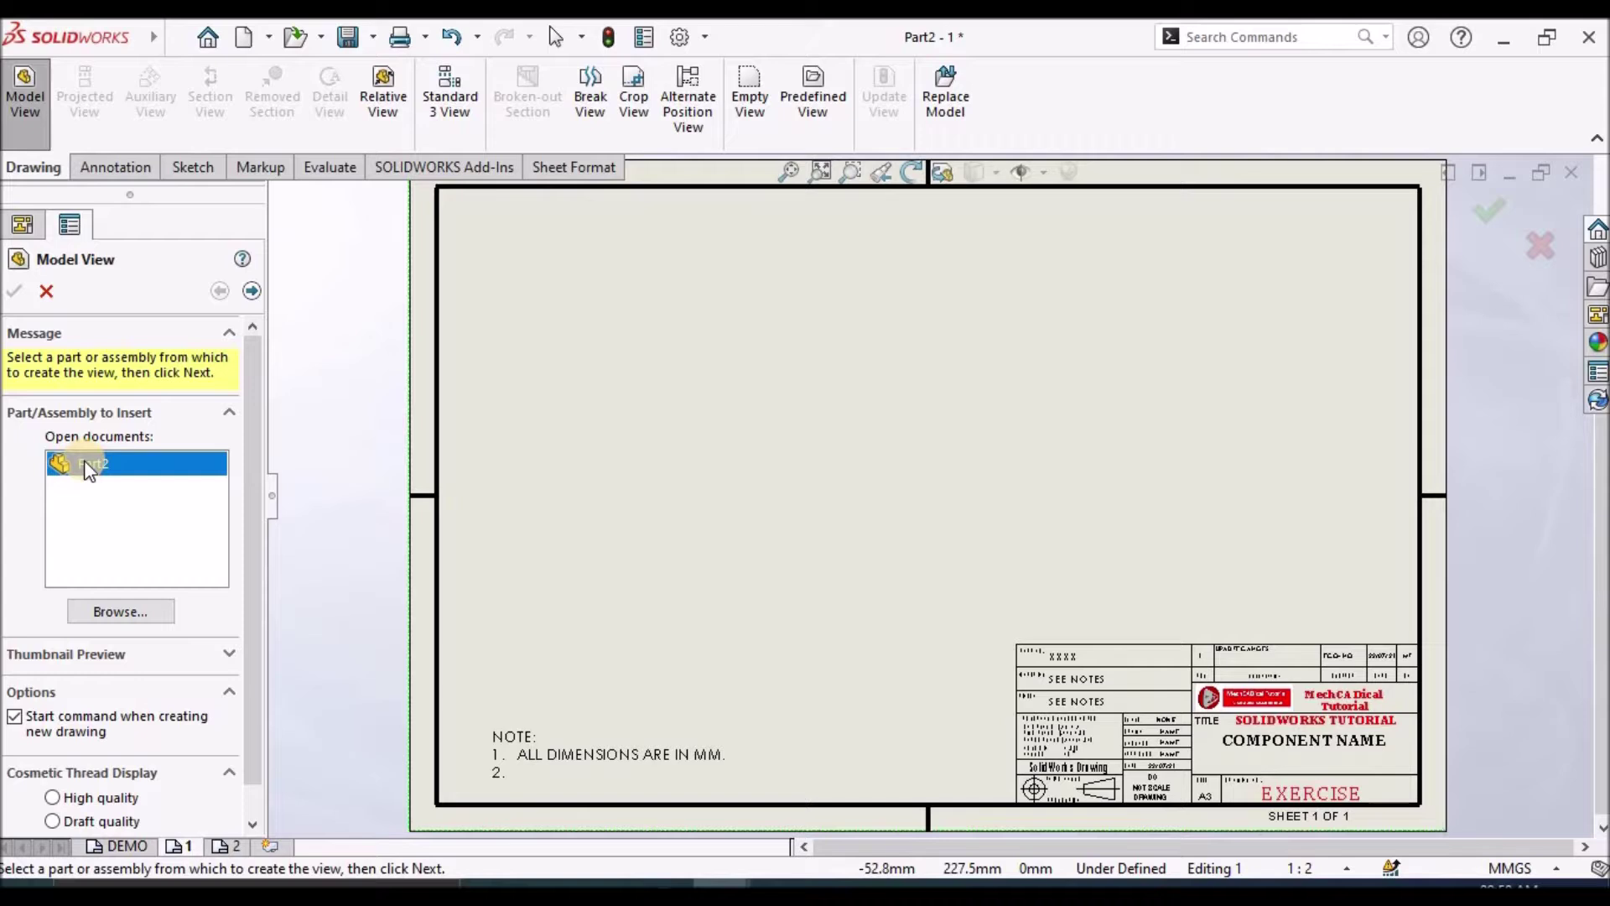
double_click(88, 466)
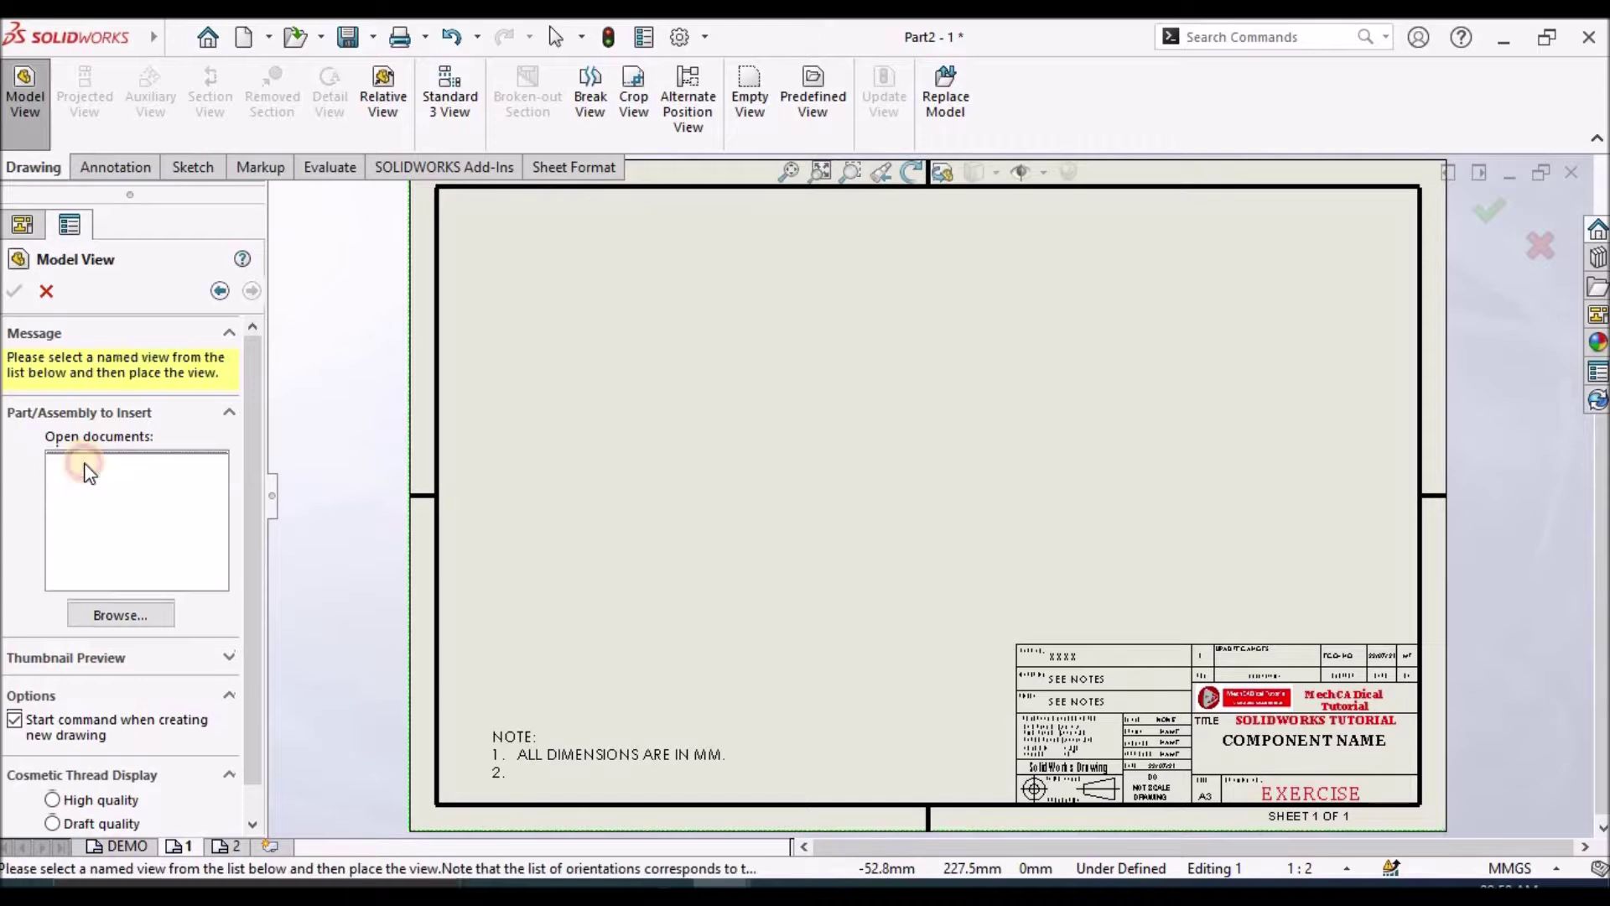
click(704, 489)
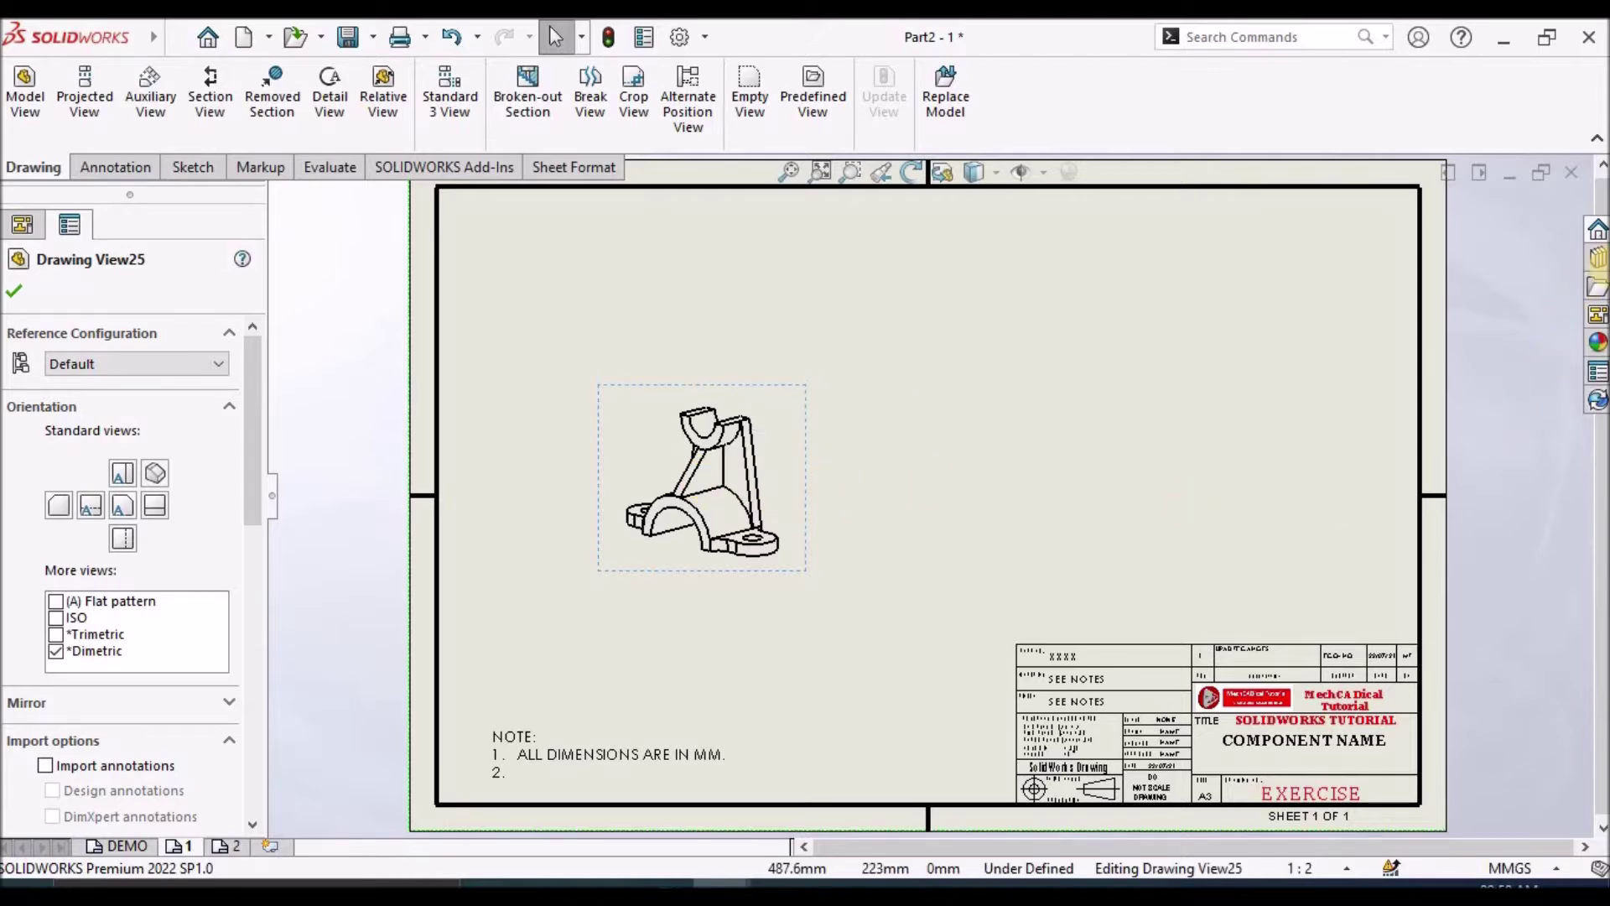
- Place the Front view of Part2 from the View Palette on the sheet beside the dimetric view, without projecting further views
click(1596, 315)
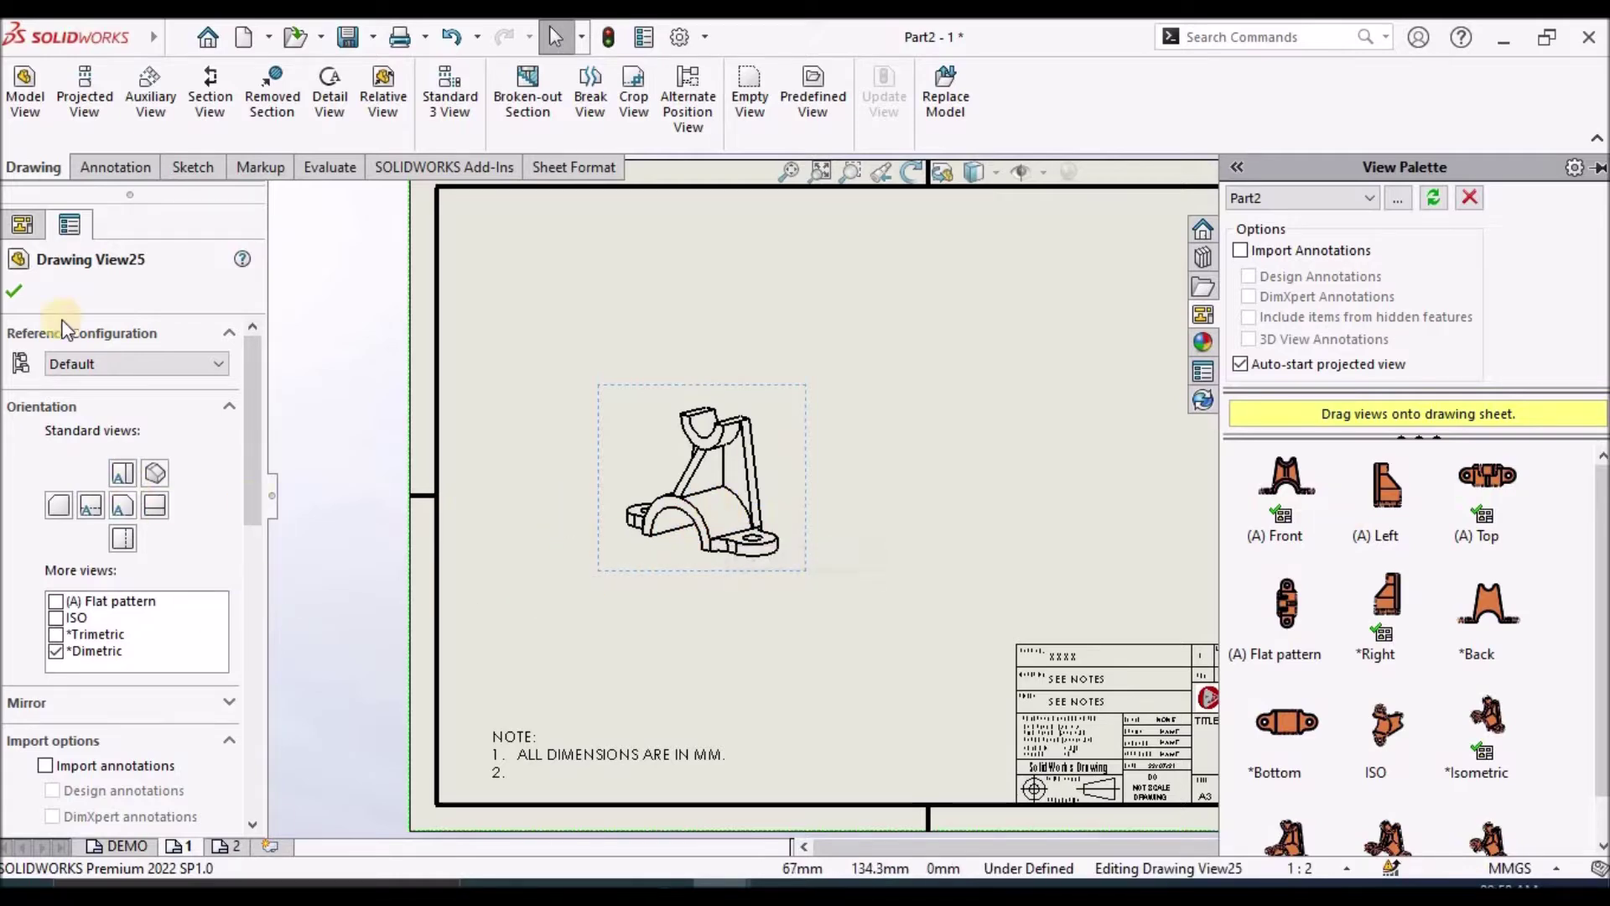
click(20, 293)
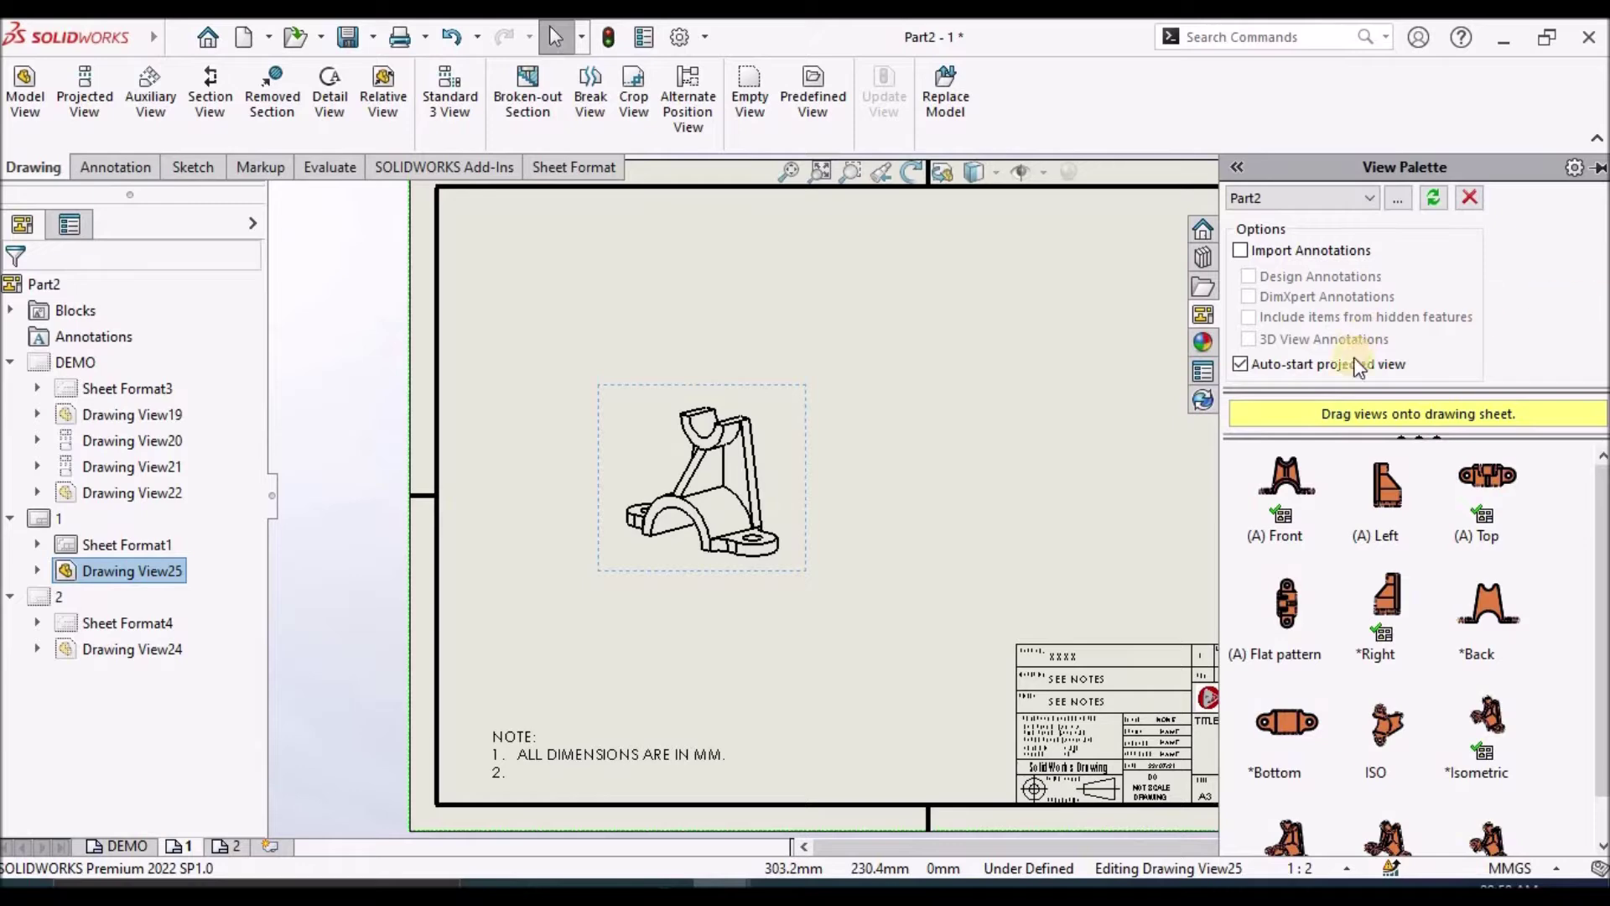
drag(1296, 486, 988, 465)
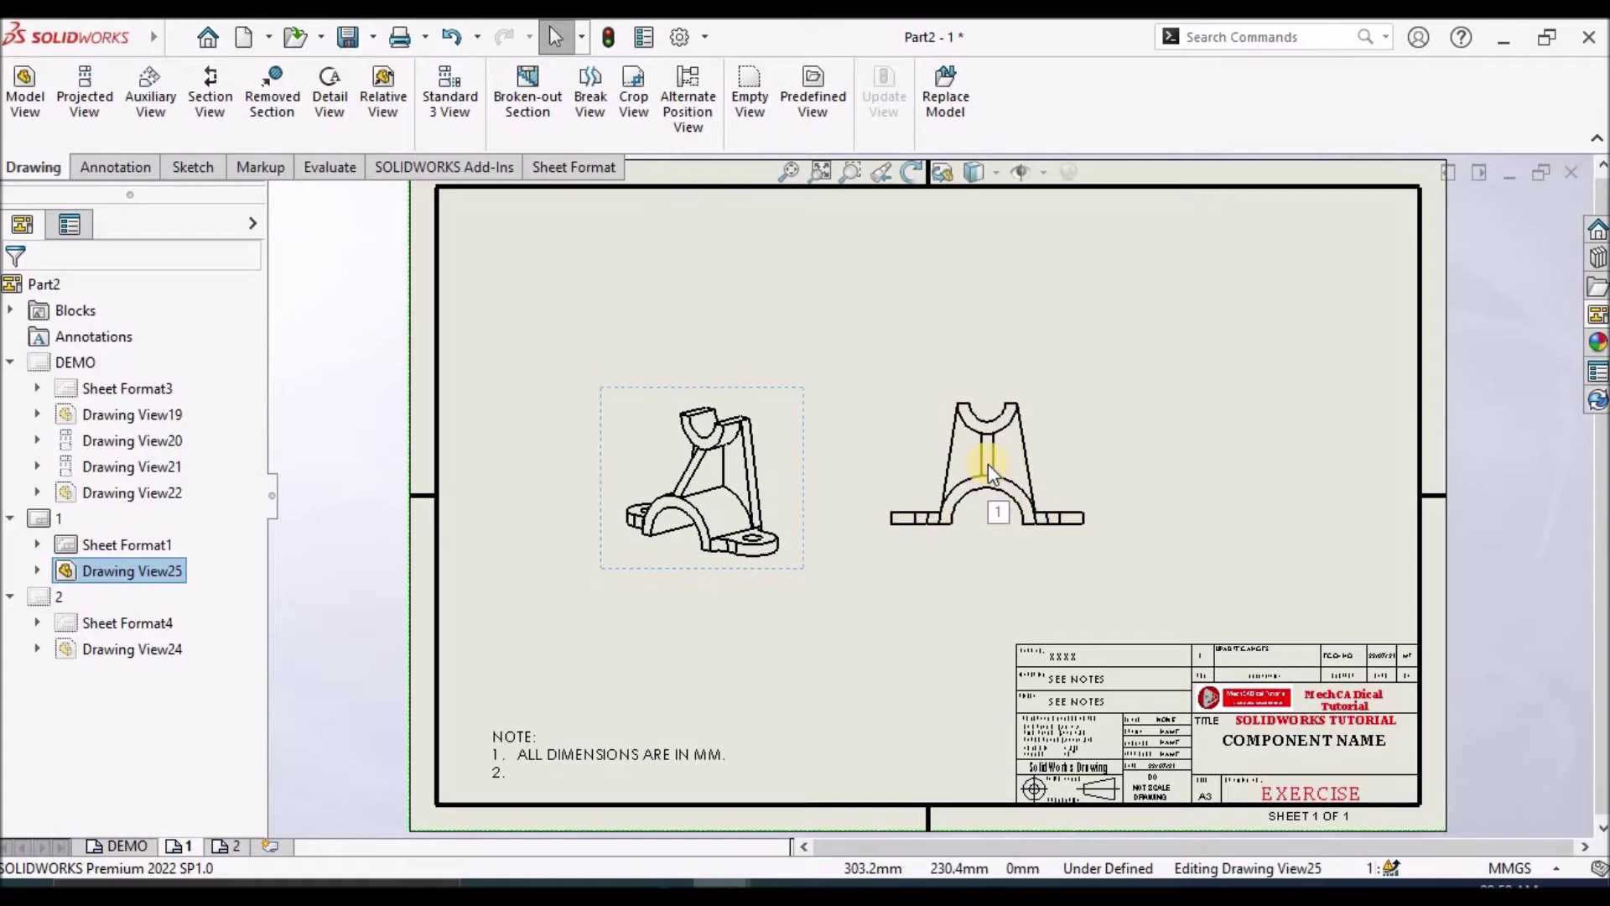
click(754, 541)
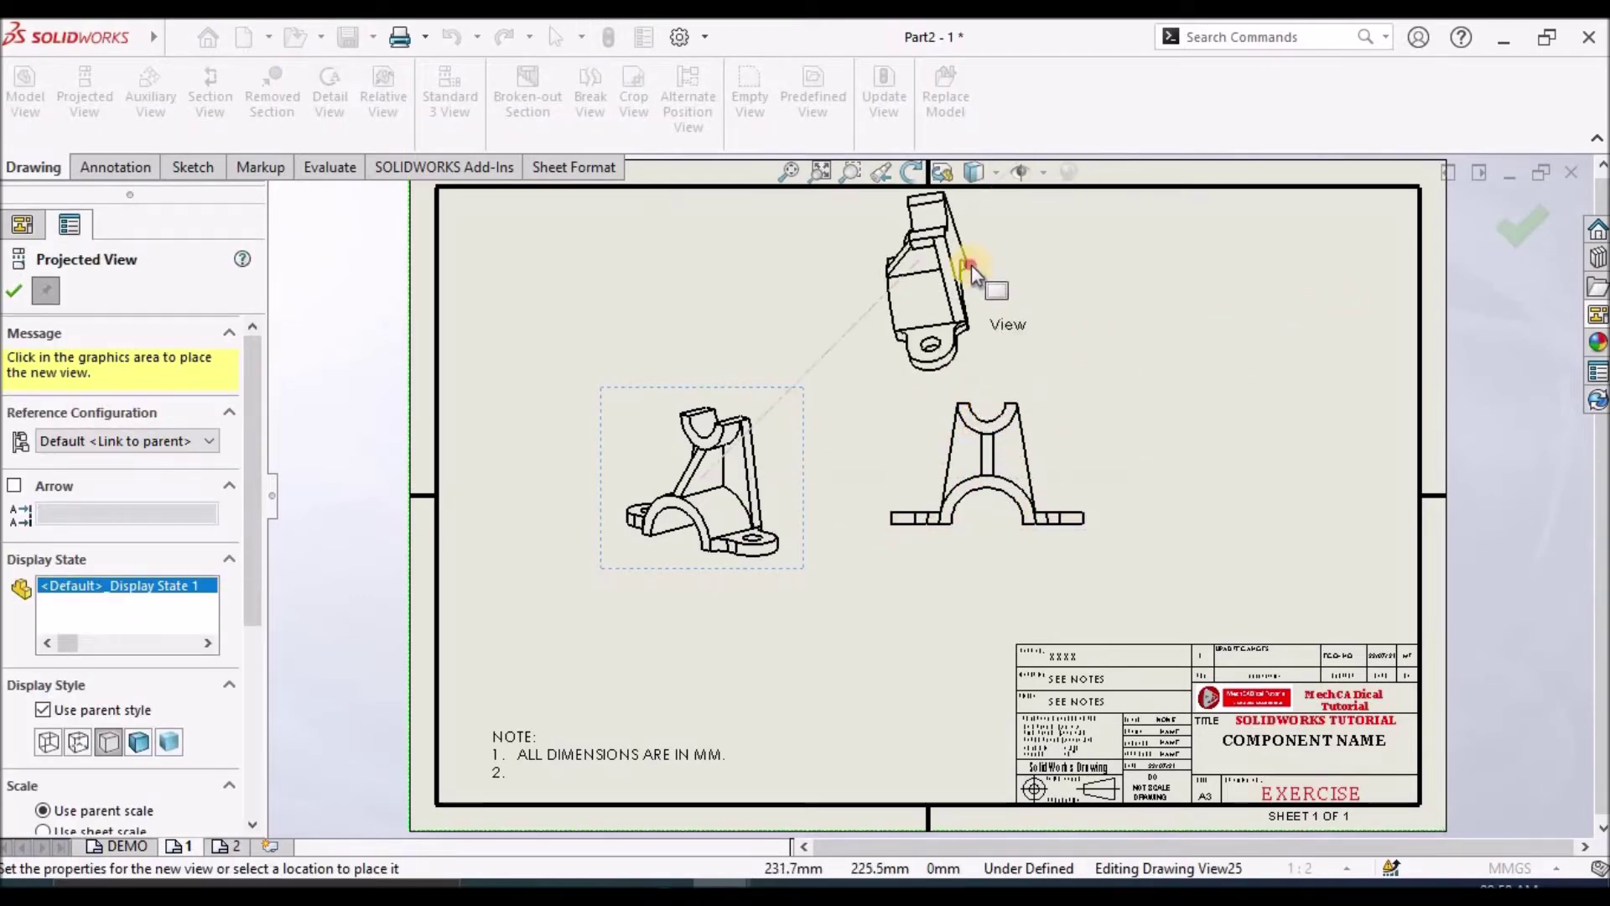
key(Escape)
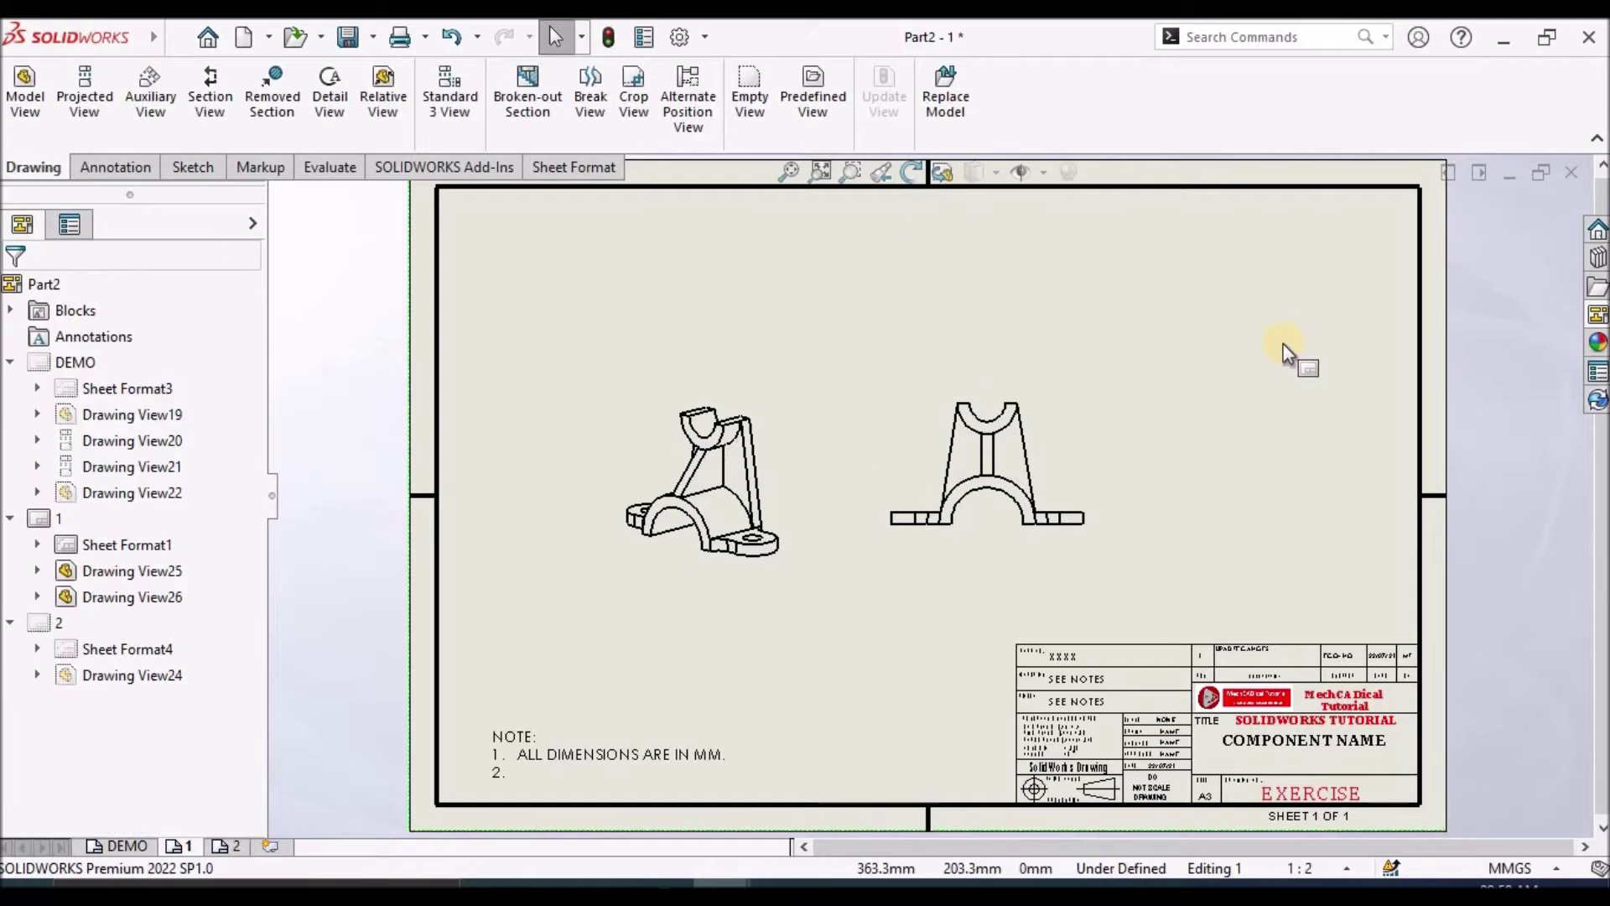
- Delete the dimetric view from sheet 1
click(782, 409)
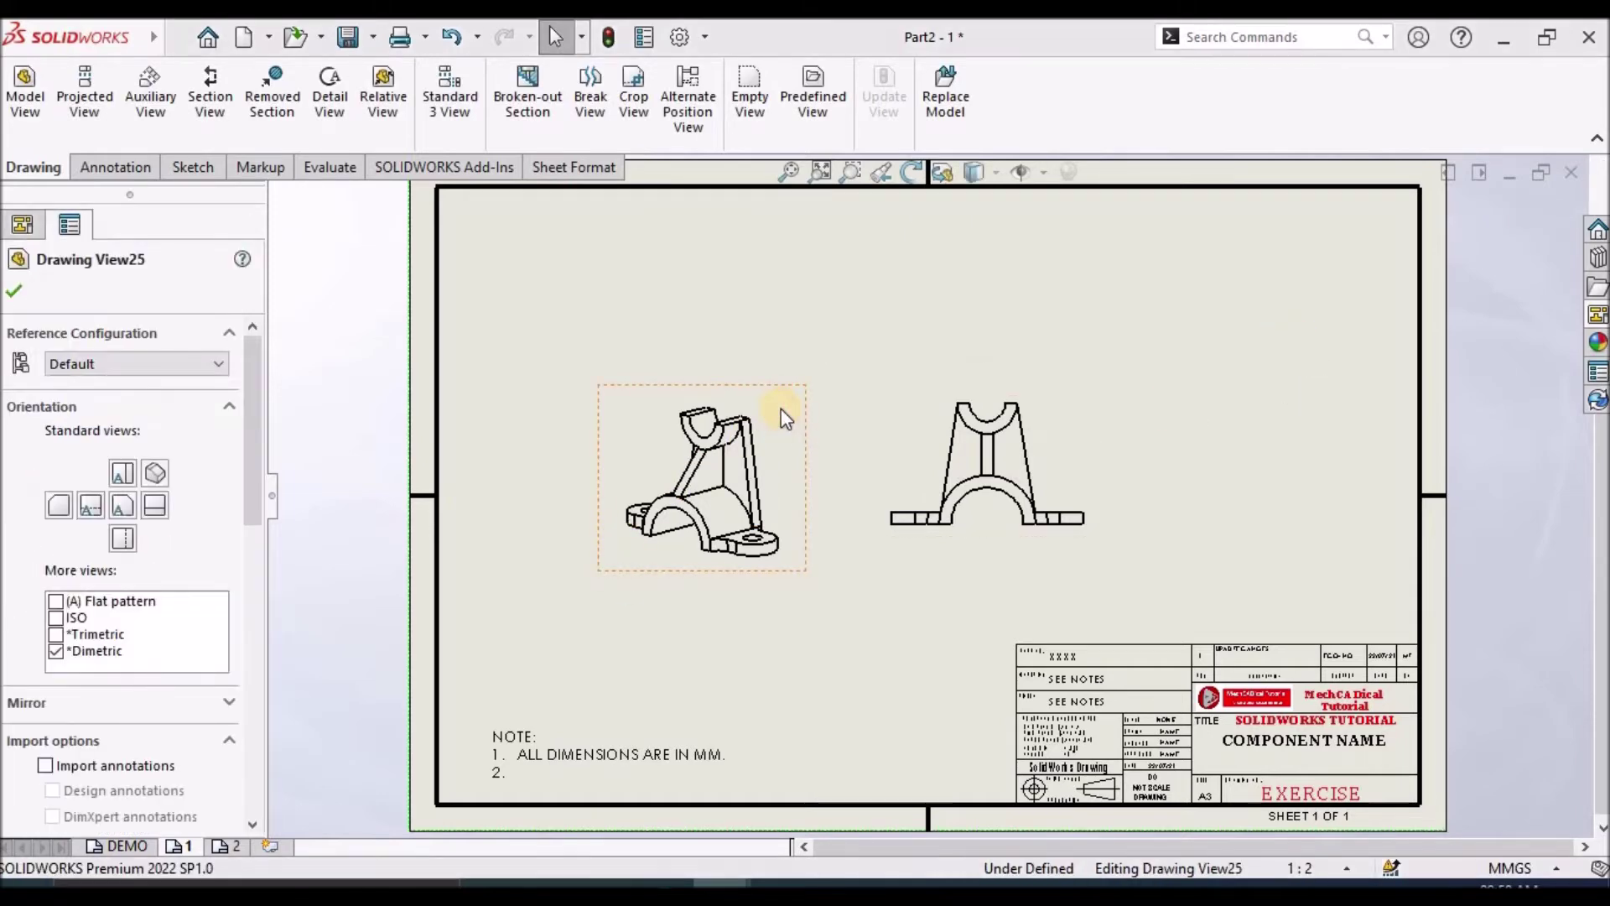
key(Delete)
- Insert the standard three views of Part2 on sheet 1
click(951, 373)
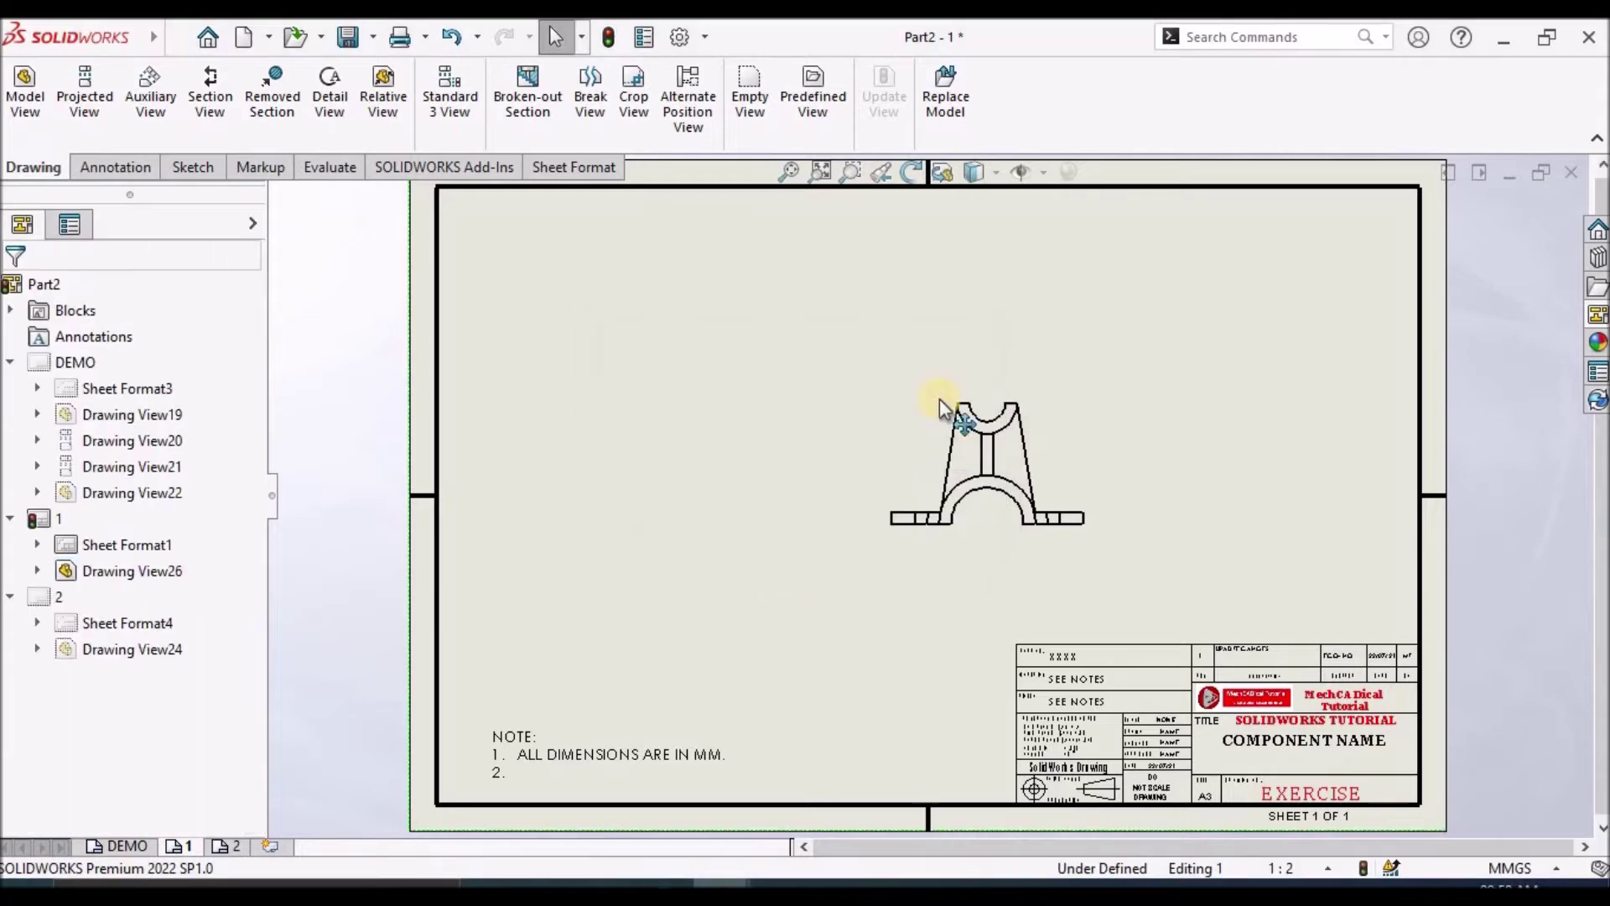
click(467, 103)
click(38, 387)
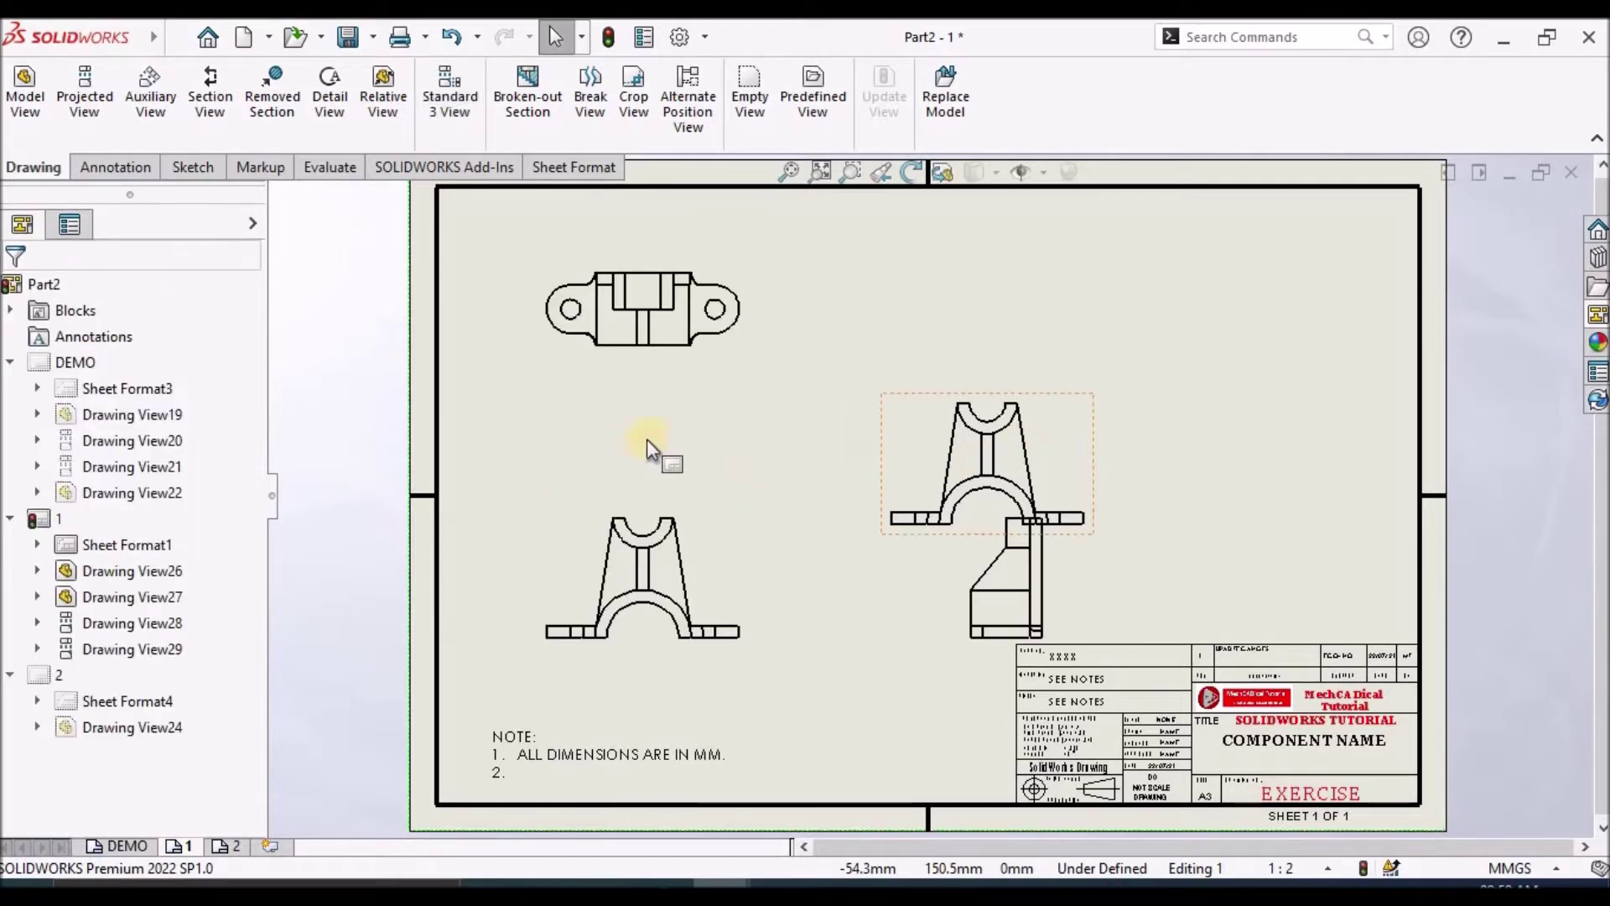
- Move the separately placed front view to the sheet's upper right area and change its orientation to Isometric
mouse_move(1065, 399)
mouse_down()
mouse_move(1275, 316)
mouse_move(1300, 289)
mouse_up()
click(976, 450)
click(1125, 356)
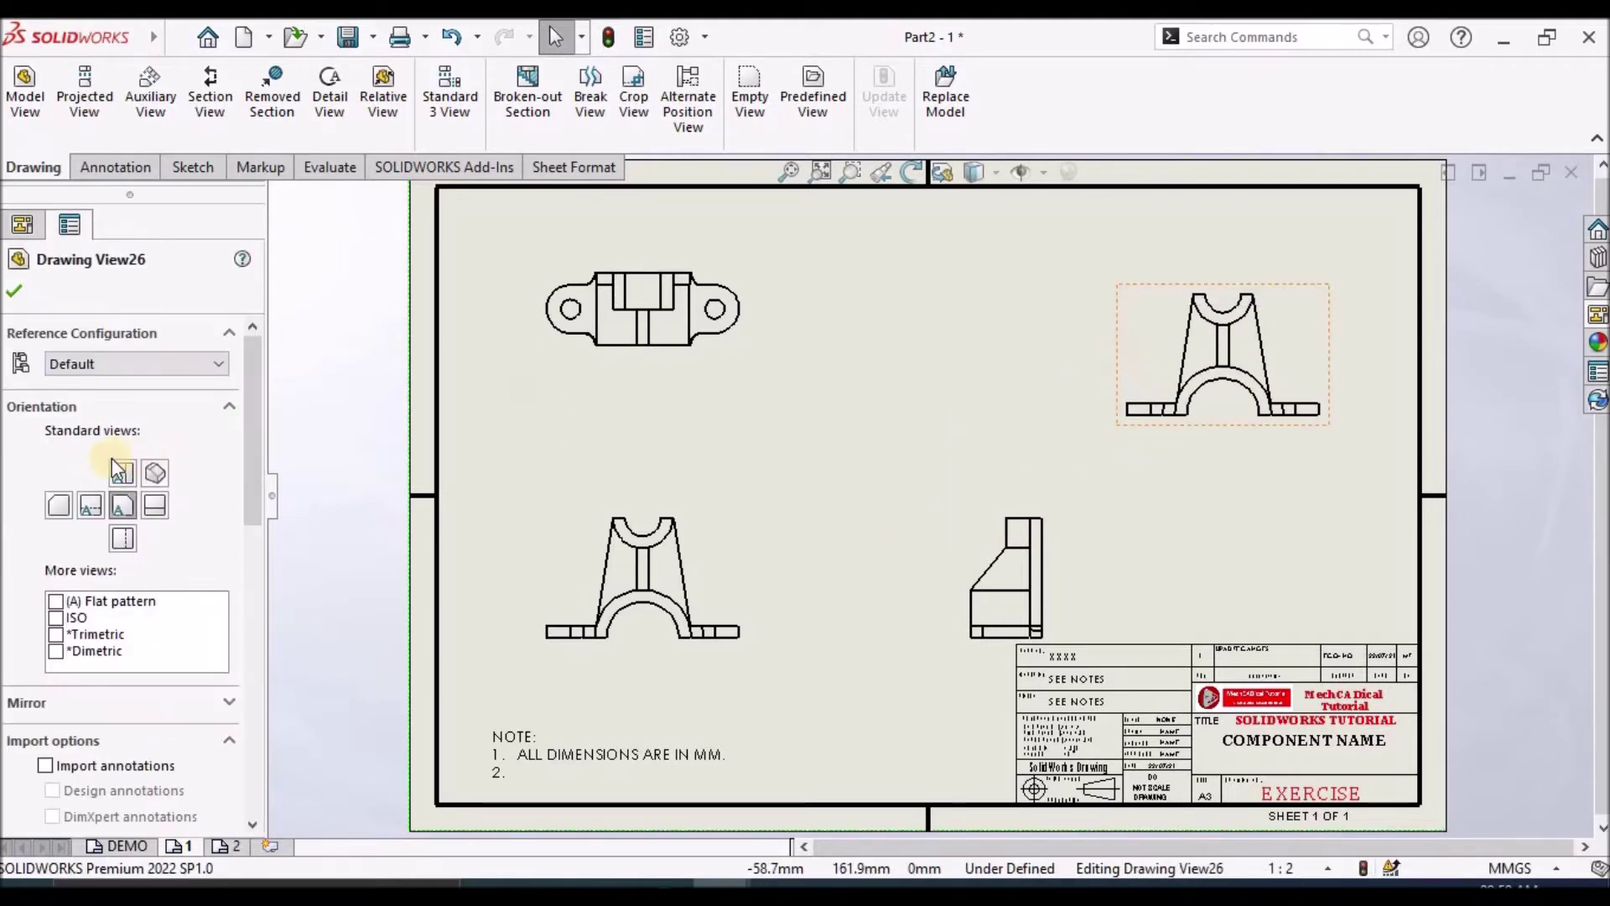
click(154, 474)
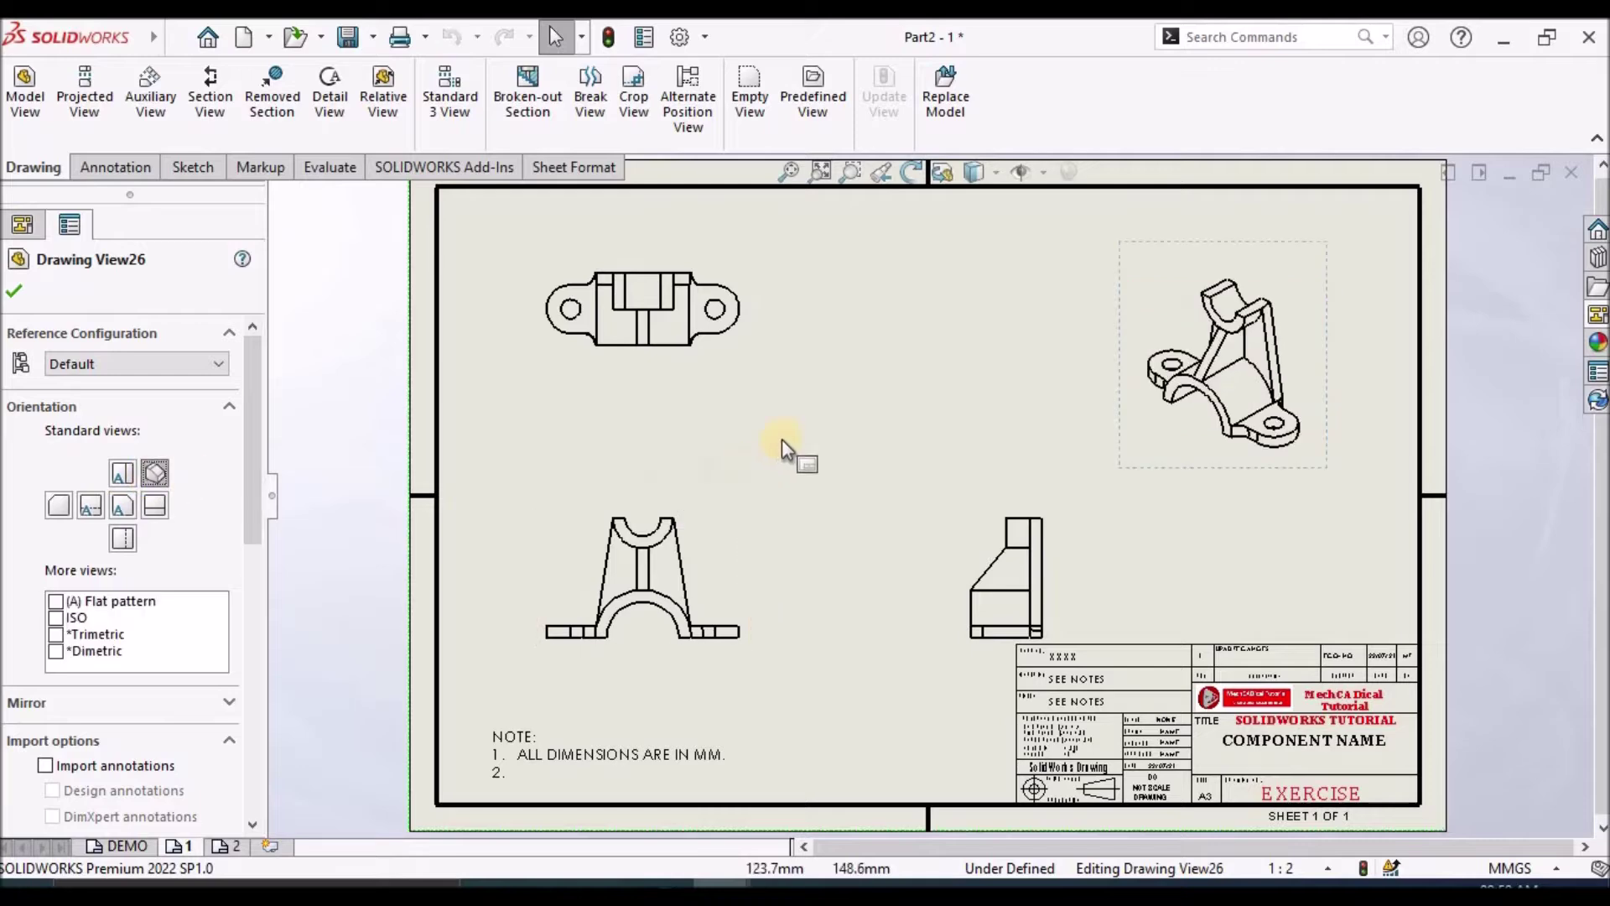
click(818, 405)
- Set the isometric view's display style to Shaded With Edges
click(223, 545)
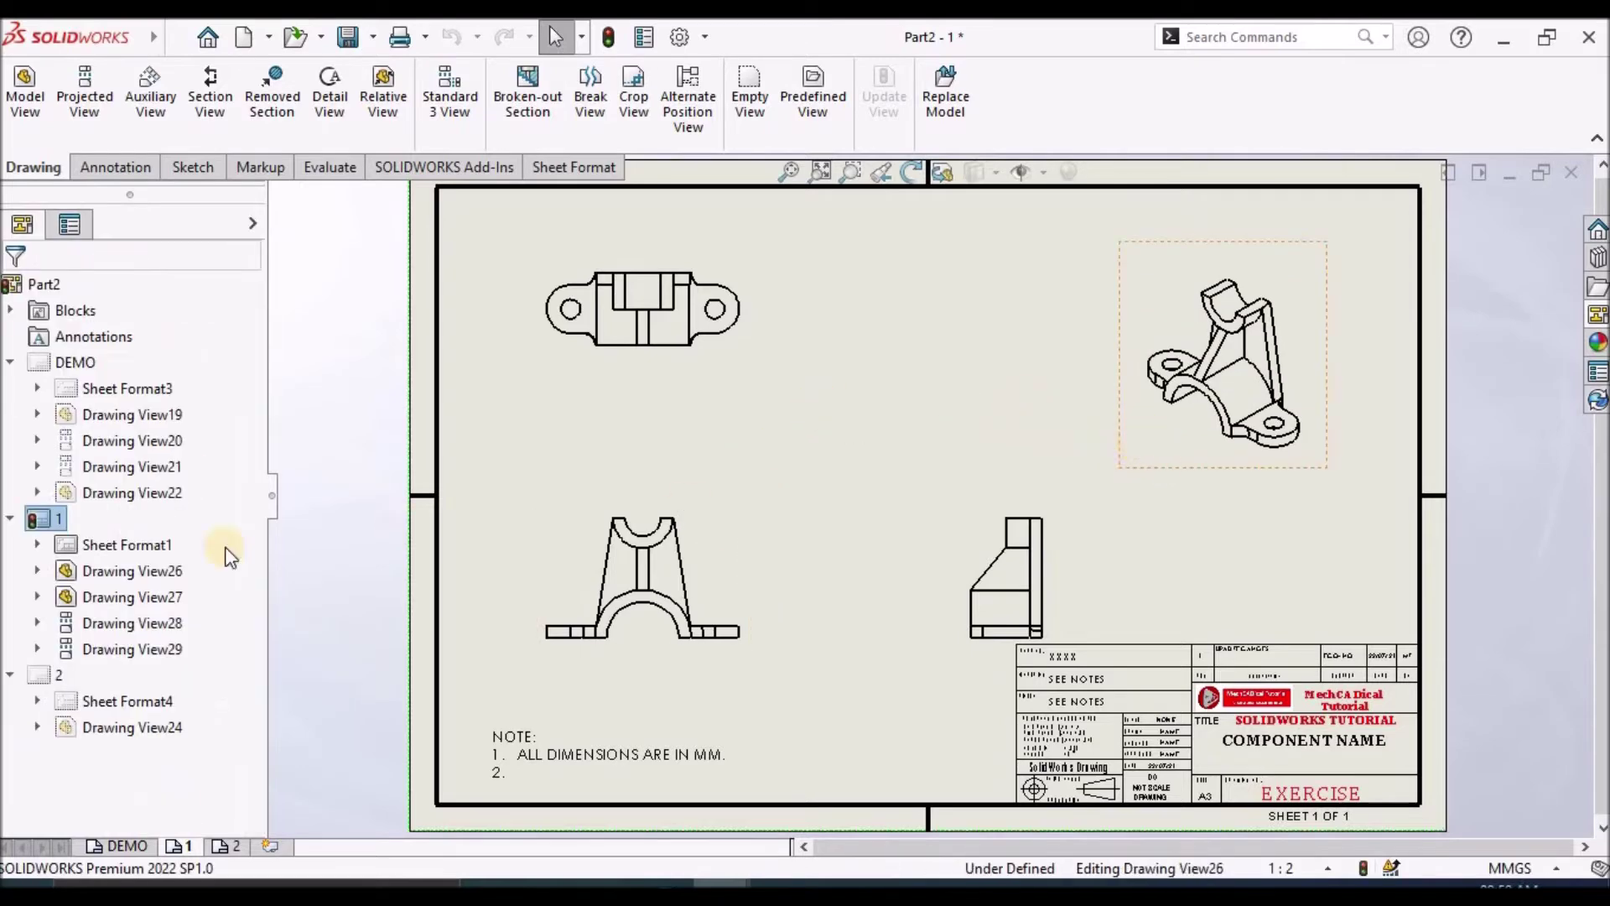
drag(259, 514, 249, 668)
click(151, 735)
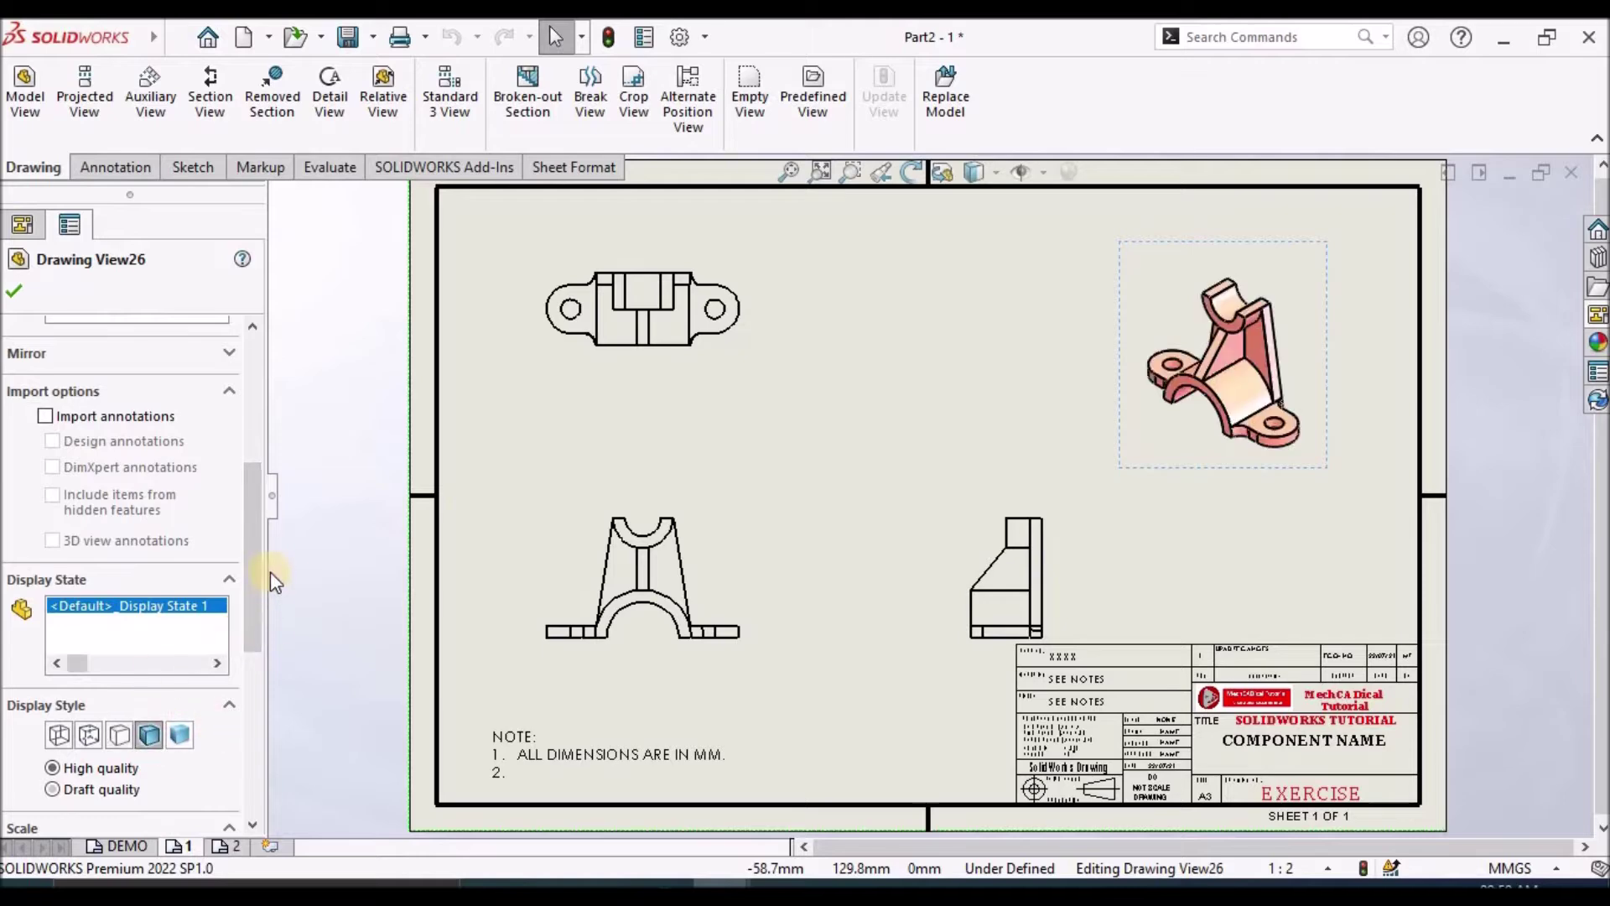
click(14, 292)
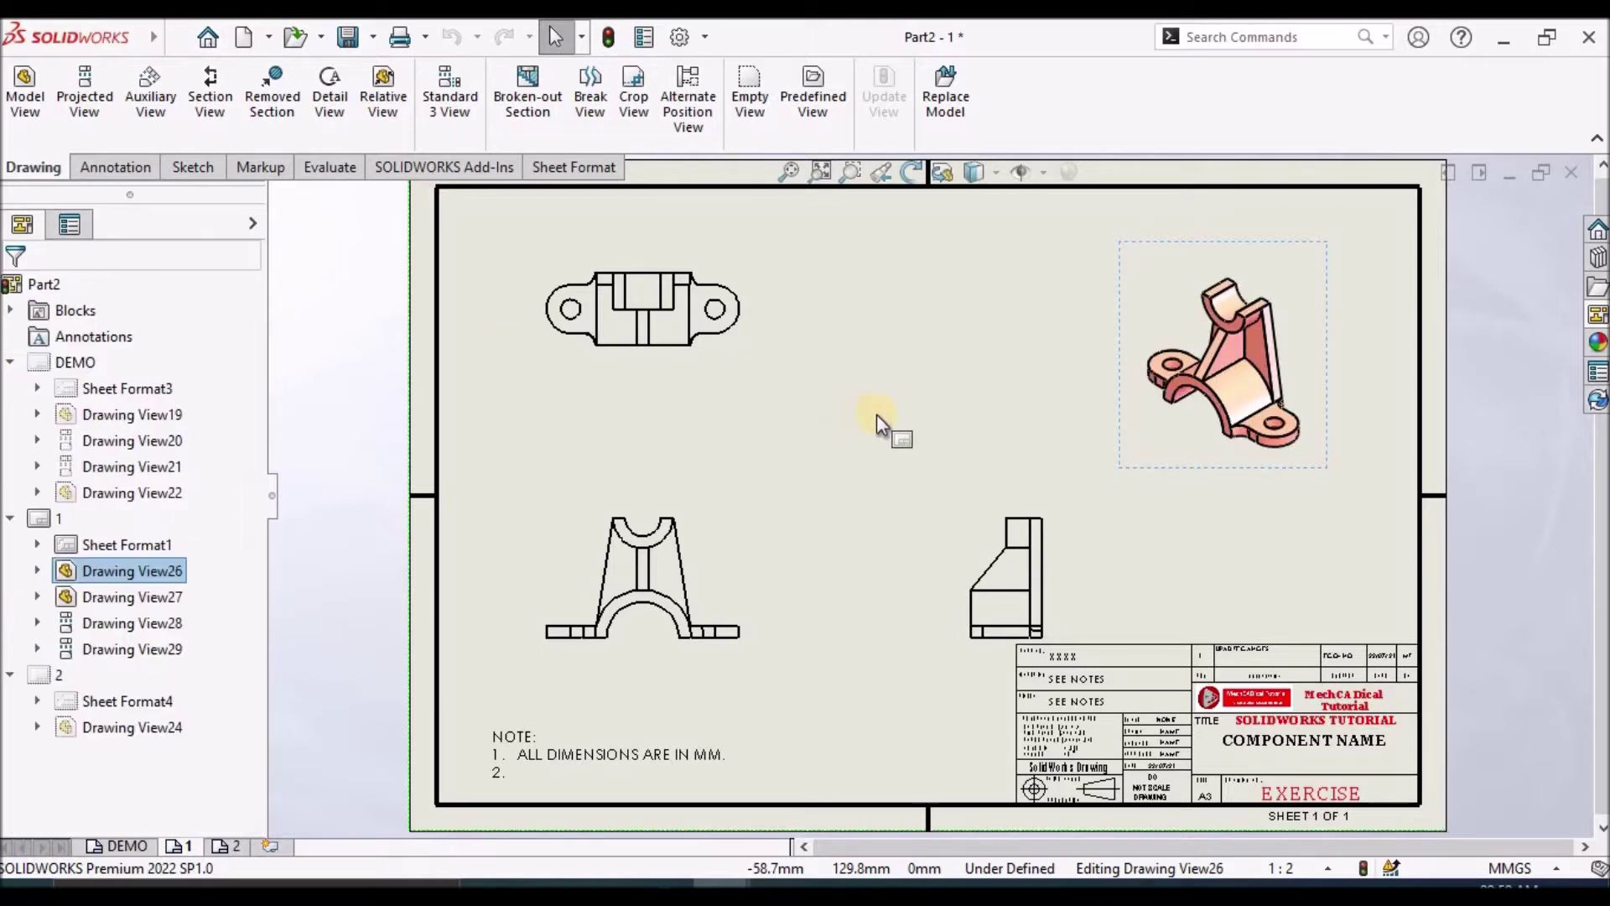
- Reposition the isometric, front, side and top views to spread them evenly over the sheet
drag(1164, 441, 1204, 412)
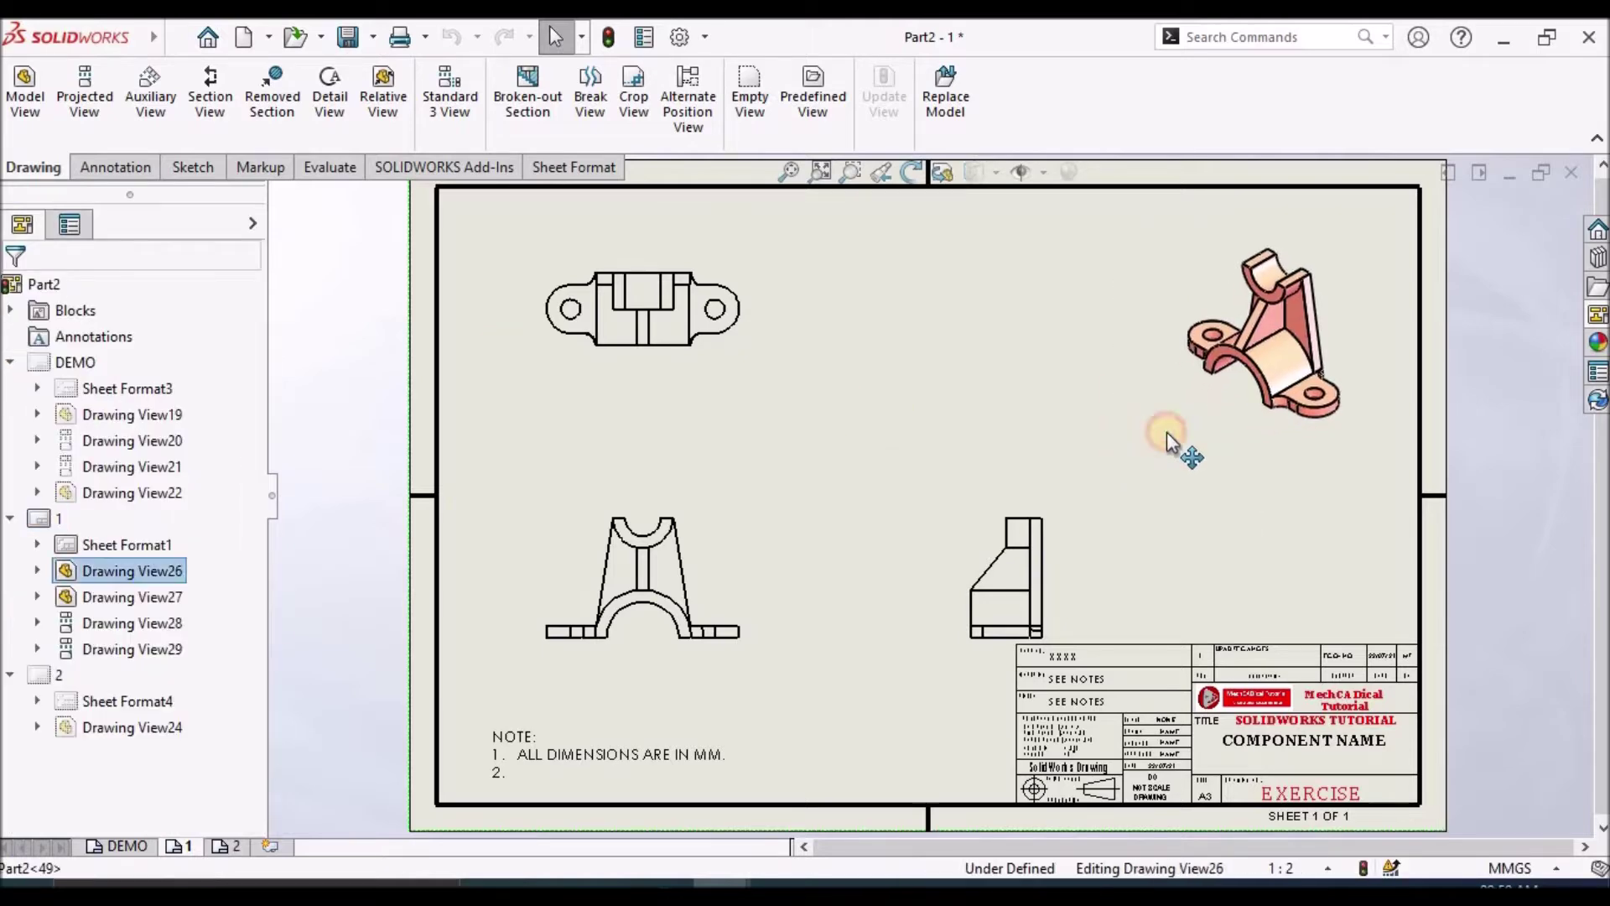
mouse_move(728, 512)
mouse_down()
mouse_move(738, 439)
mouse_move(741, 453)
mouse_up()
mouse_move(956, 486)
mouse_down()
mouse_move(838, 491)
mouse_move(902, 491)
mouse_up()
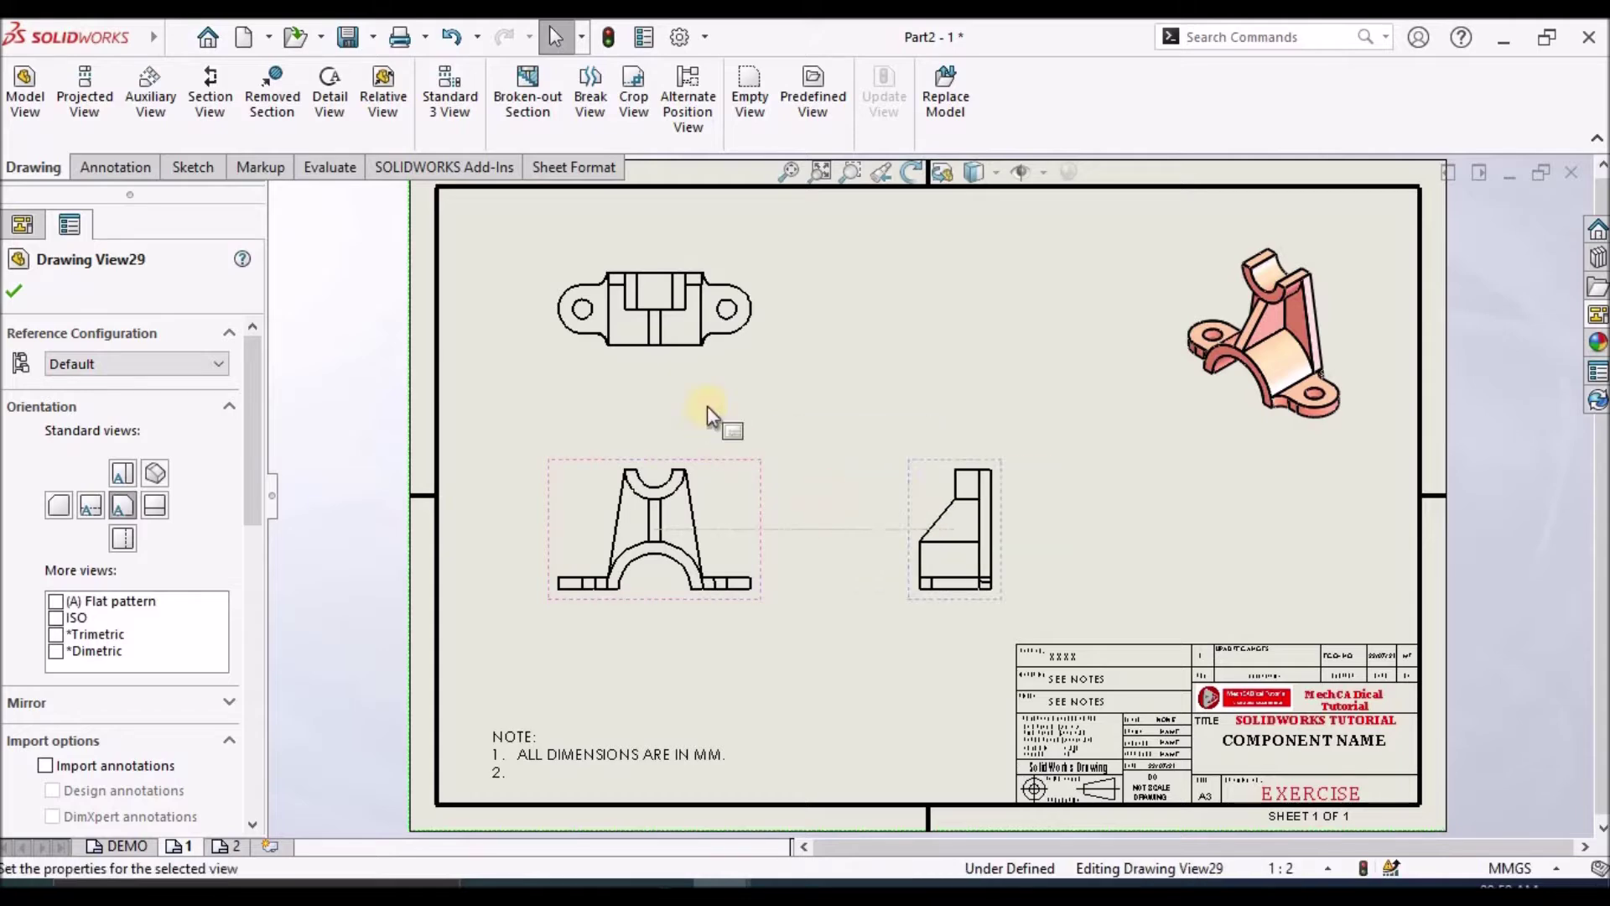
mouse_move(751, 399)
mouse_down()
mouse_move(762, 359)
mouse_move(763, 377)
mouse_up()
click(822, 701)
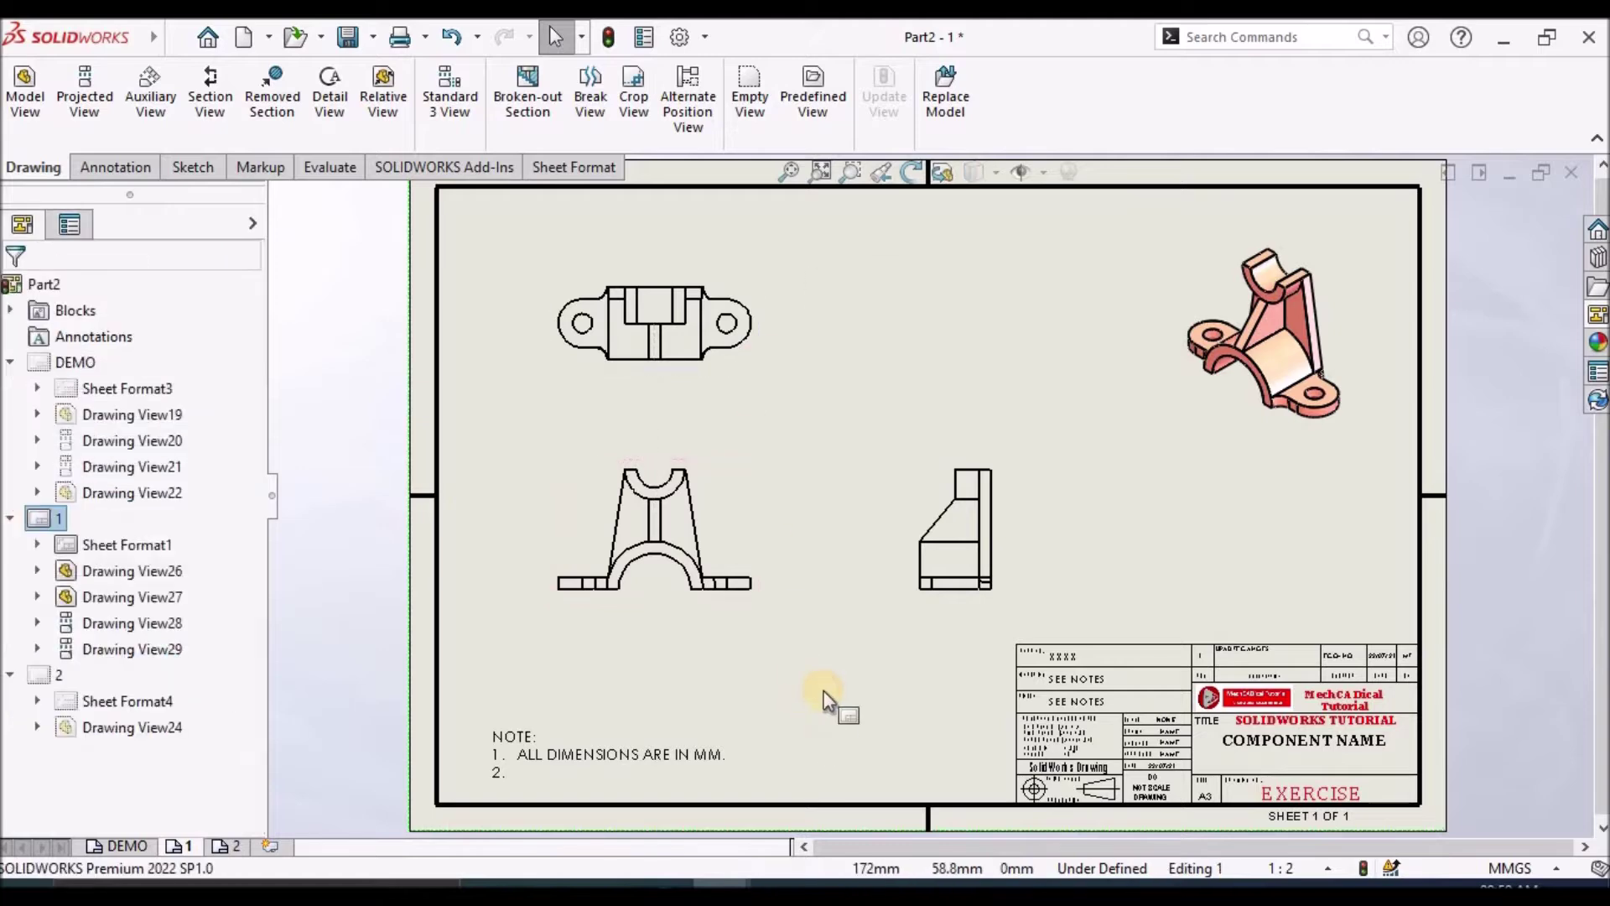
- Create two projected views from the front view, one beyond the sheet's left edge and one directly below the front view
click(87, 109)
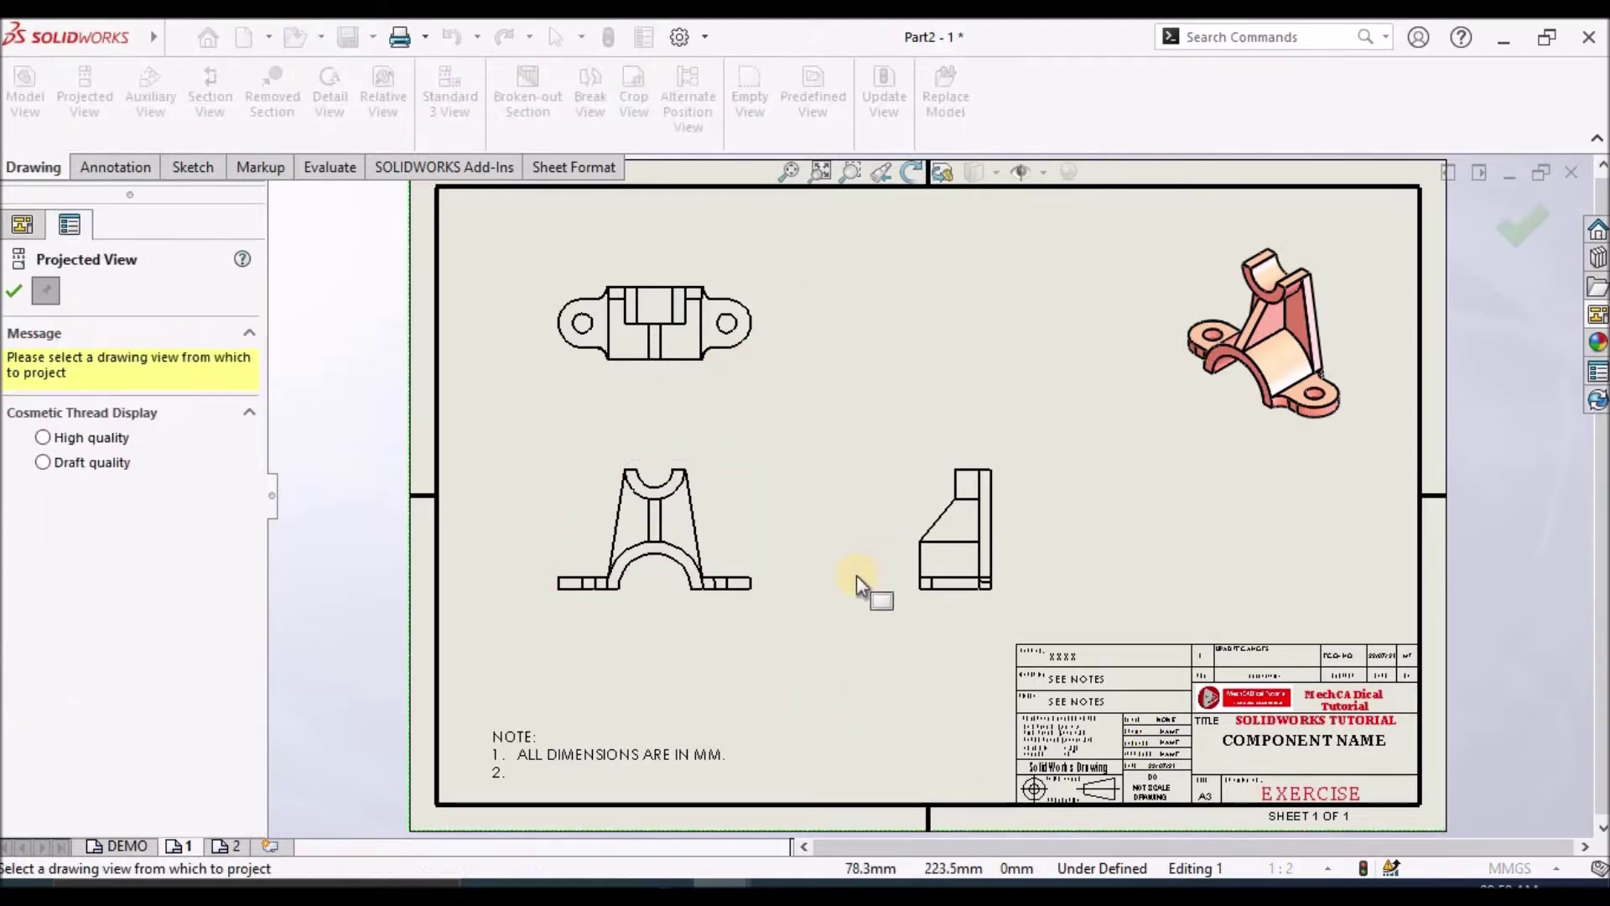
click(728, 530)
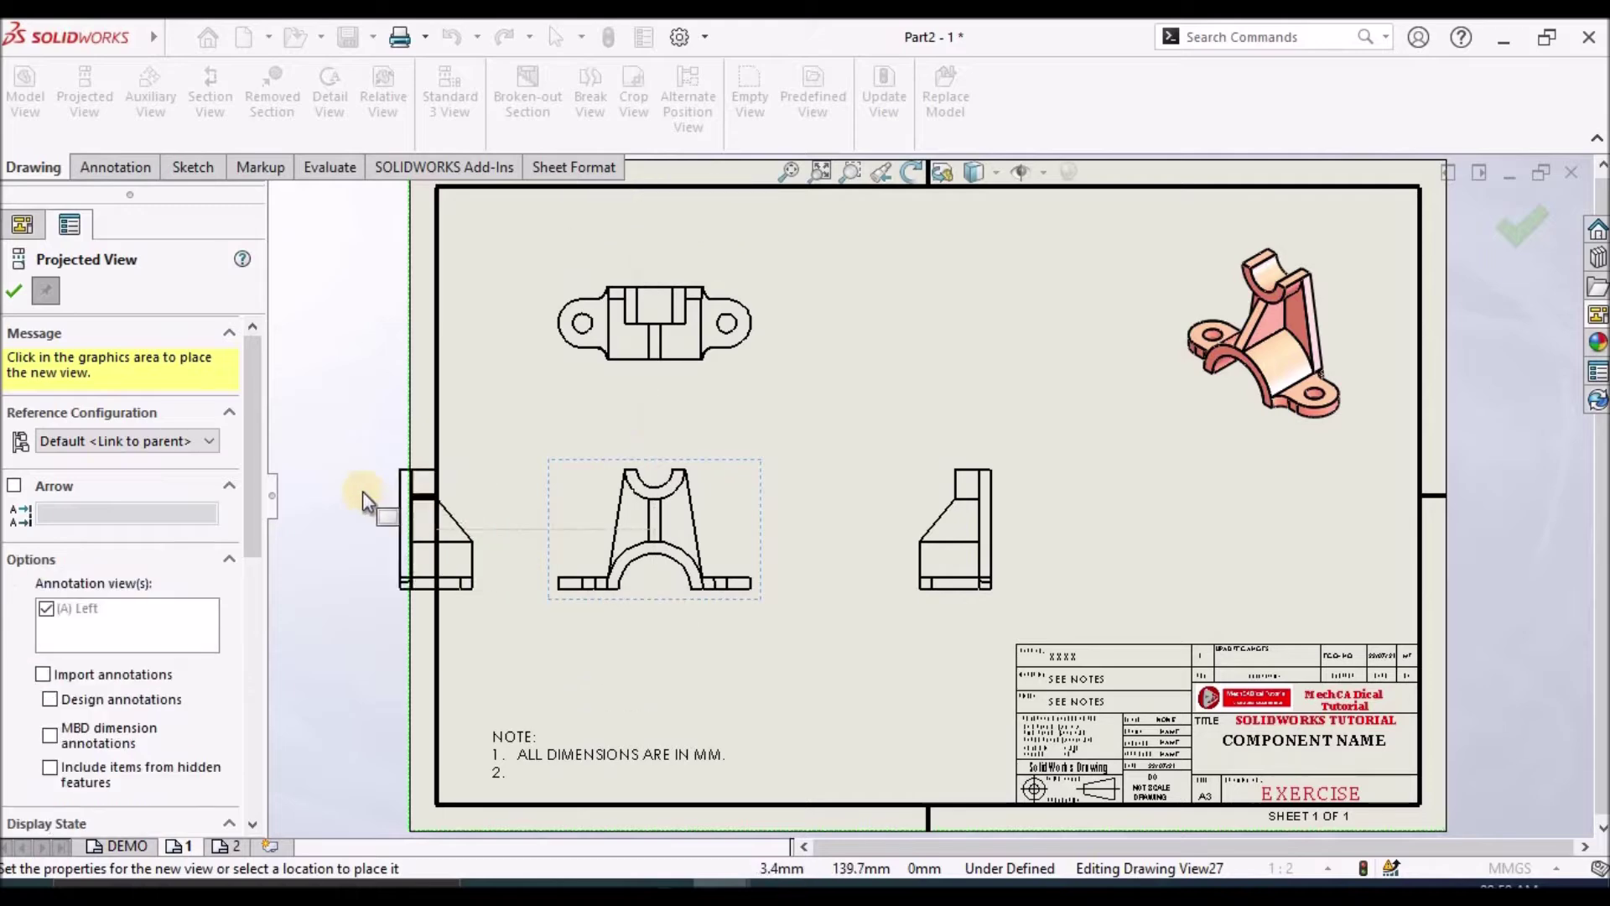
click(334, 495)
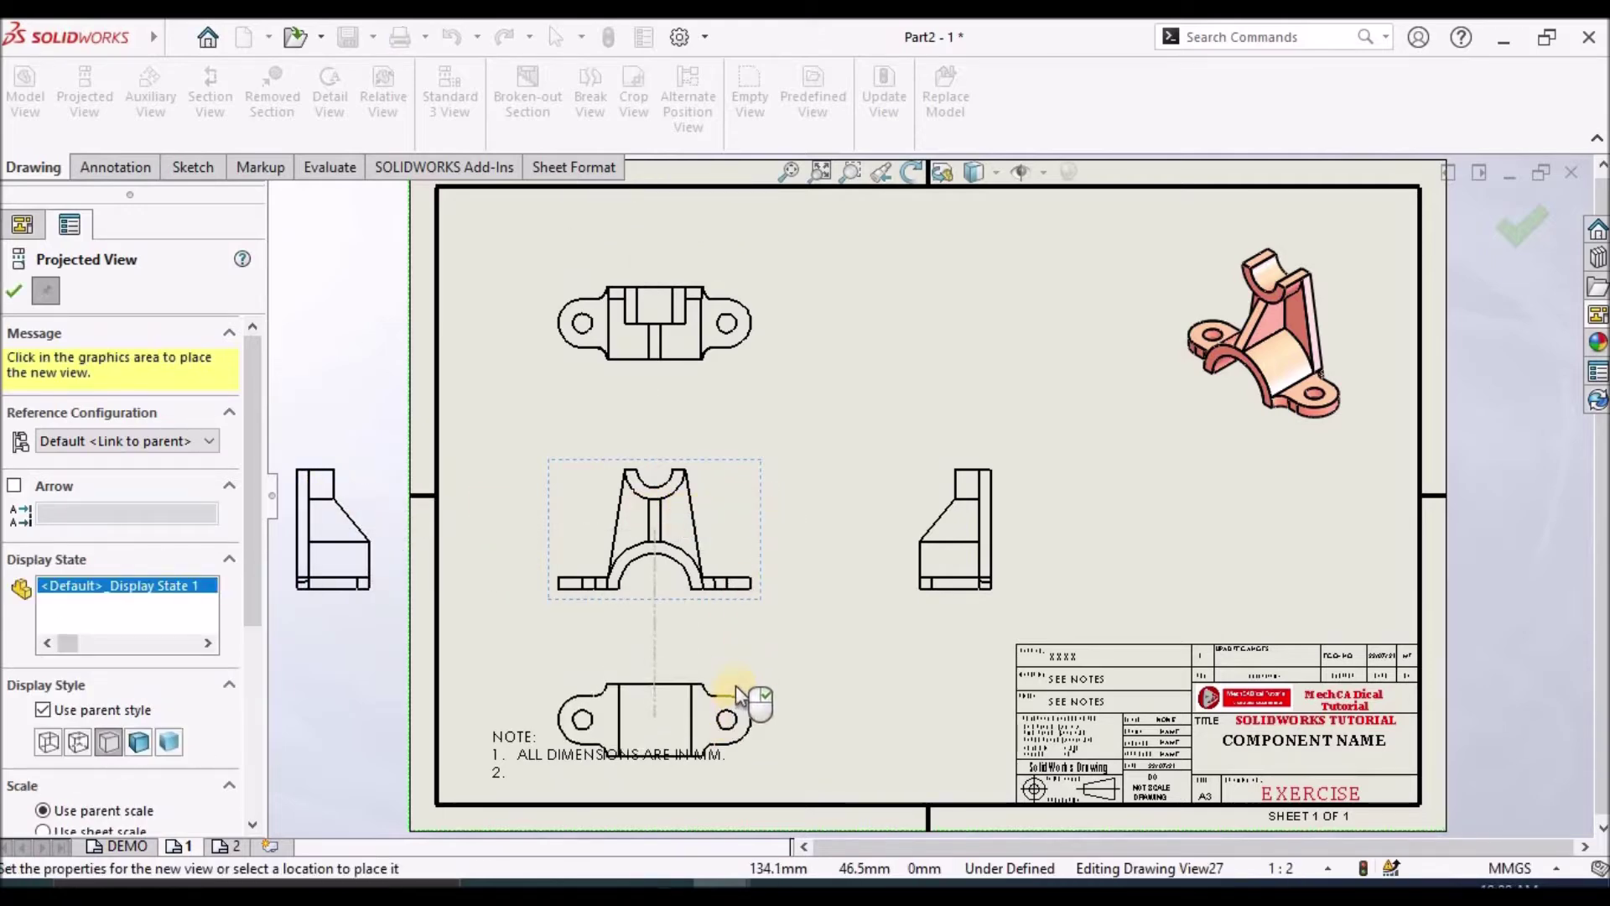
click(737, 686)
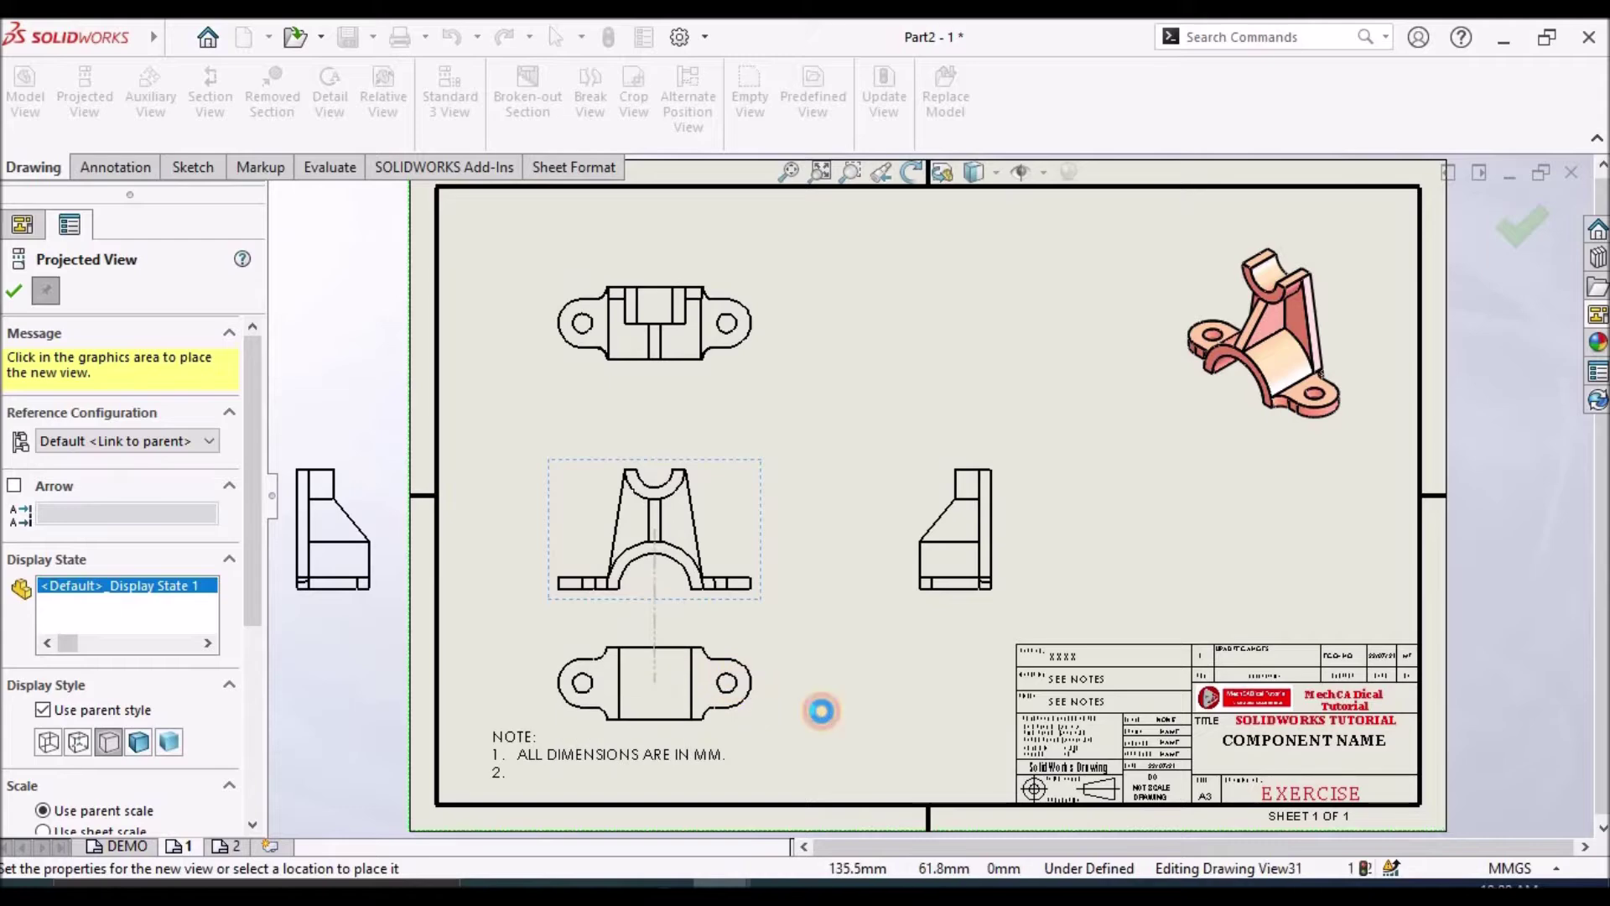
click(36, 292)
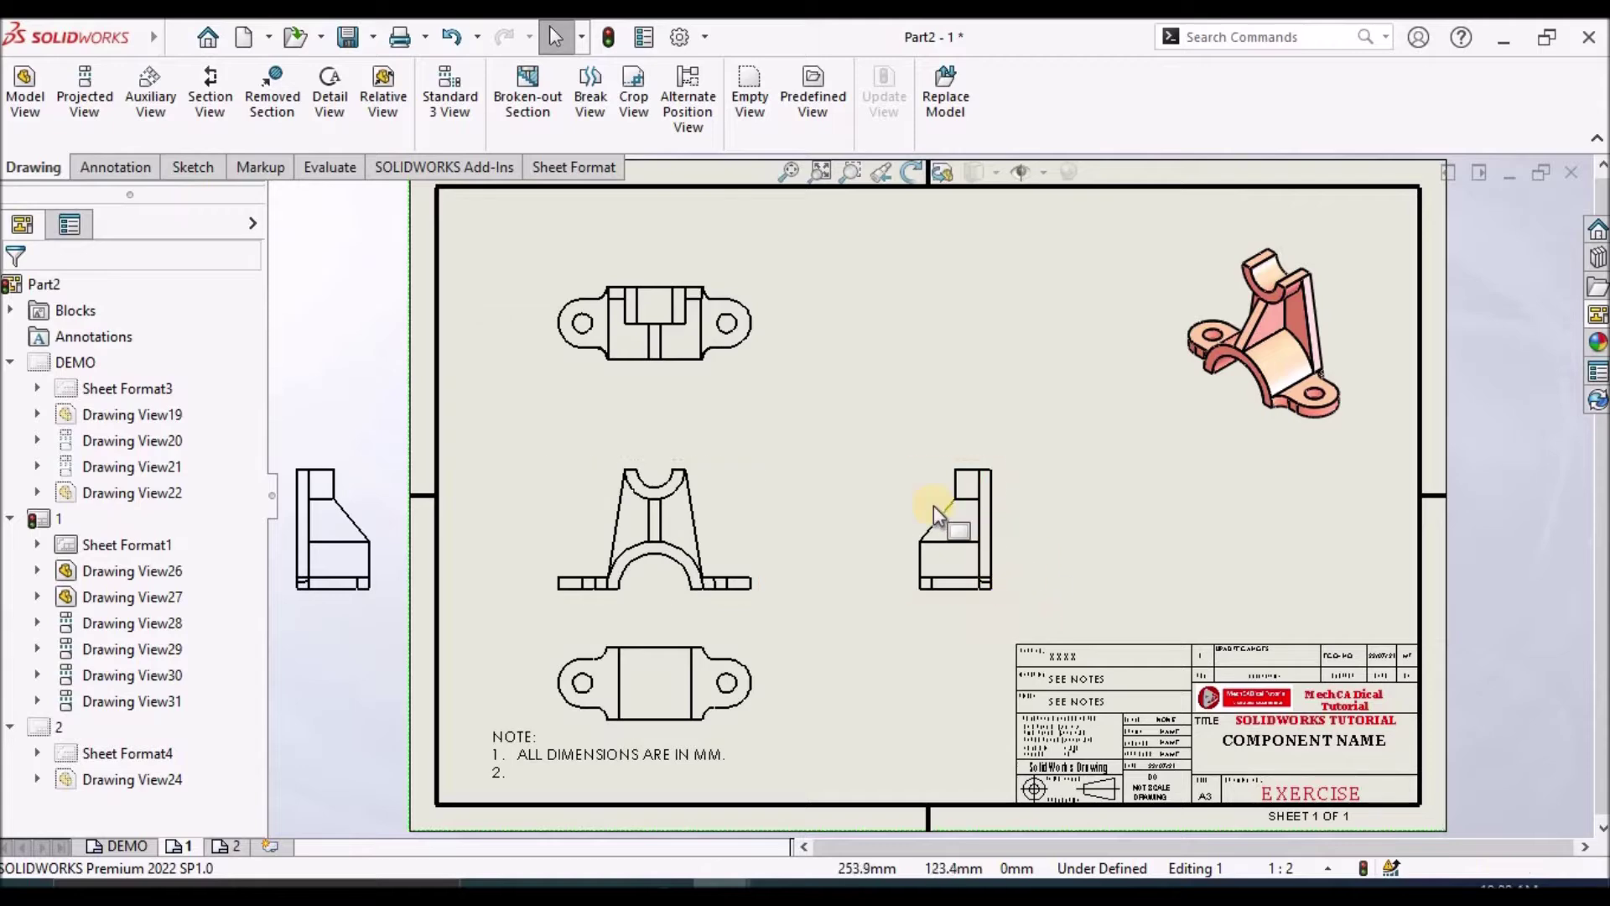
- Create an auxiliary view from the side view's sloped edge and place it between the front and side views
scroll(933, 505, down, 2)
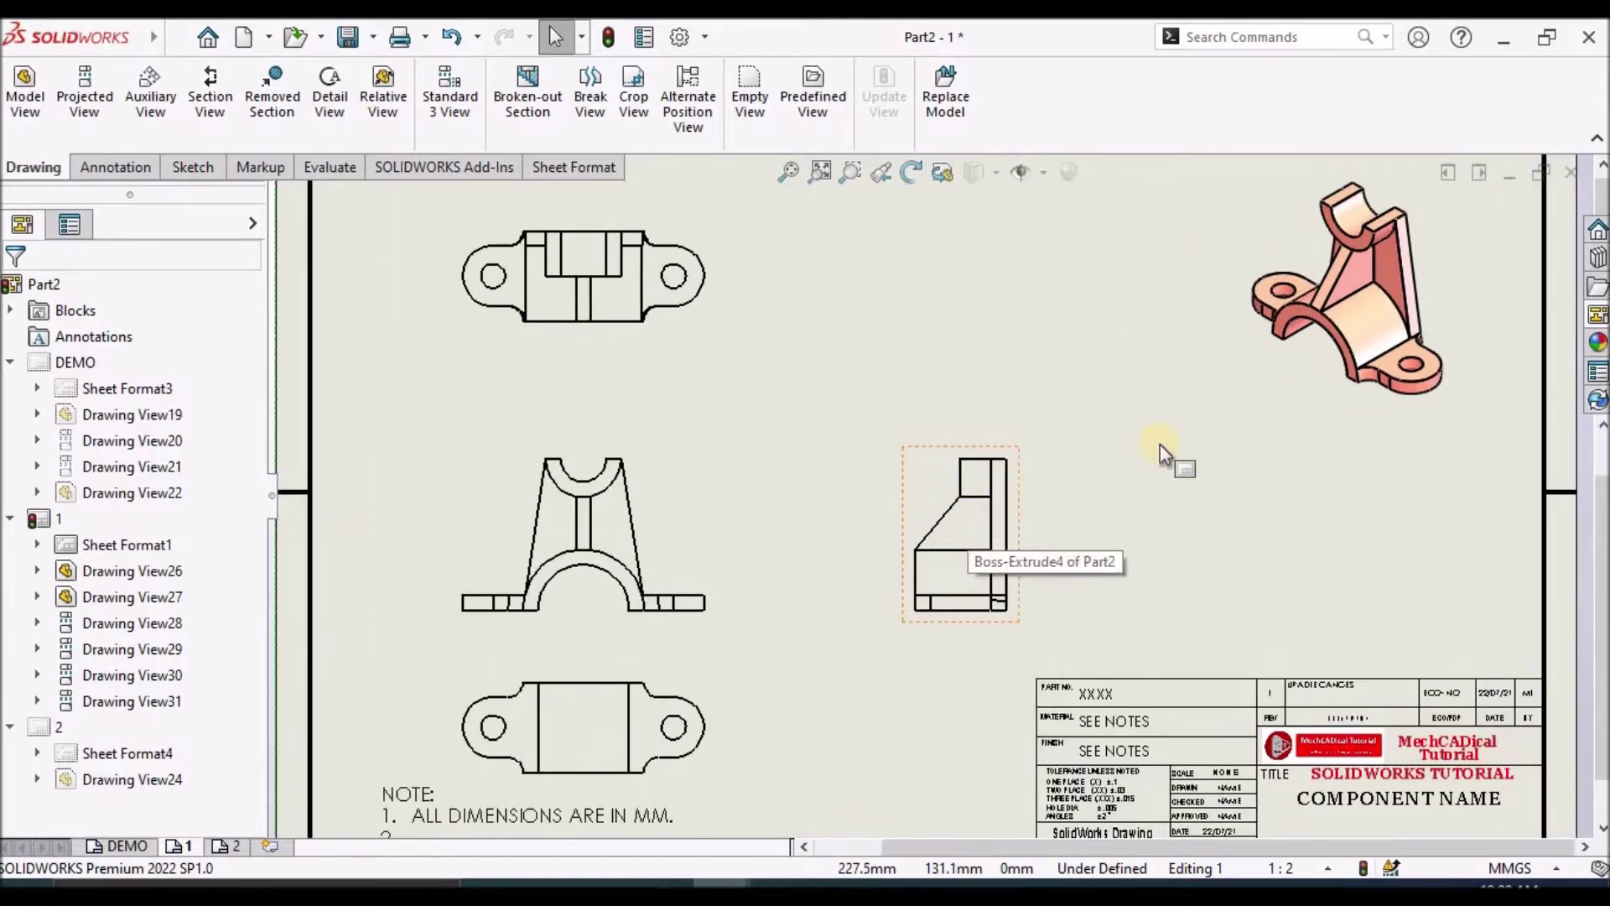
scroll(1359, 277, down, 3)
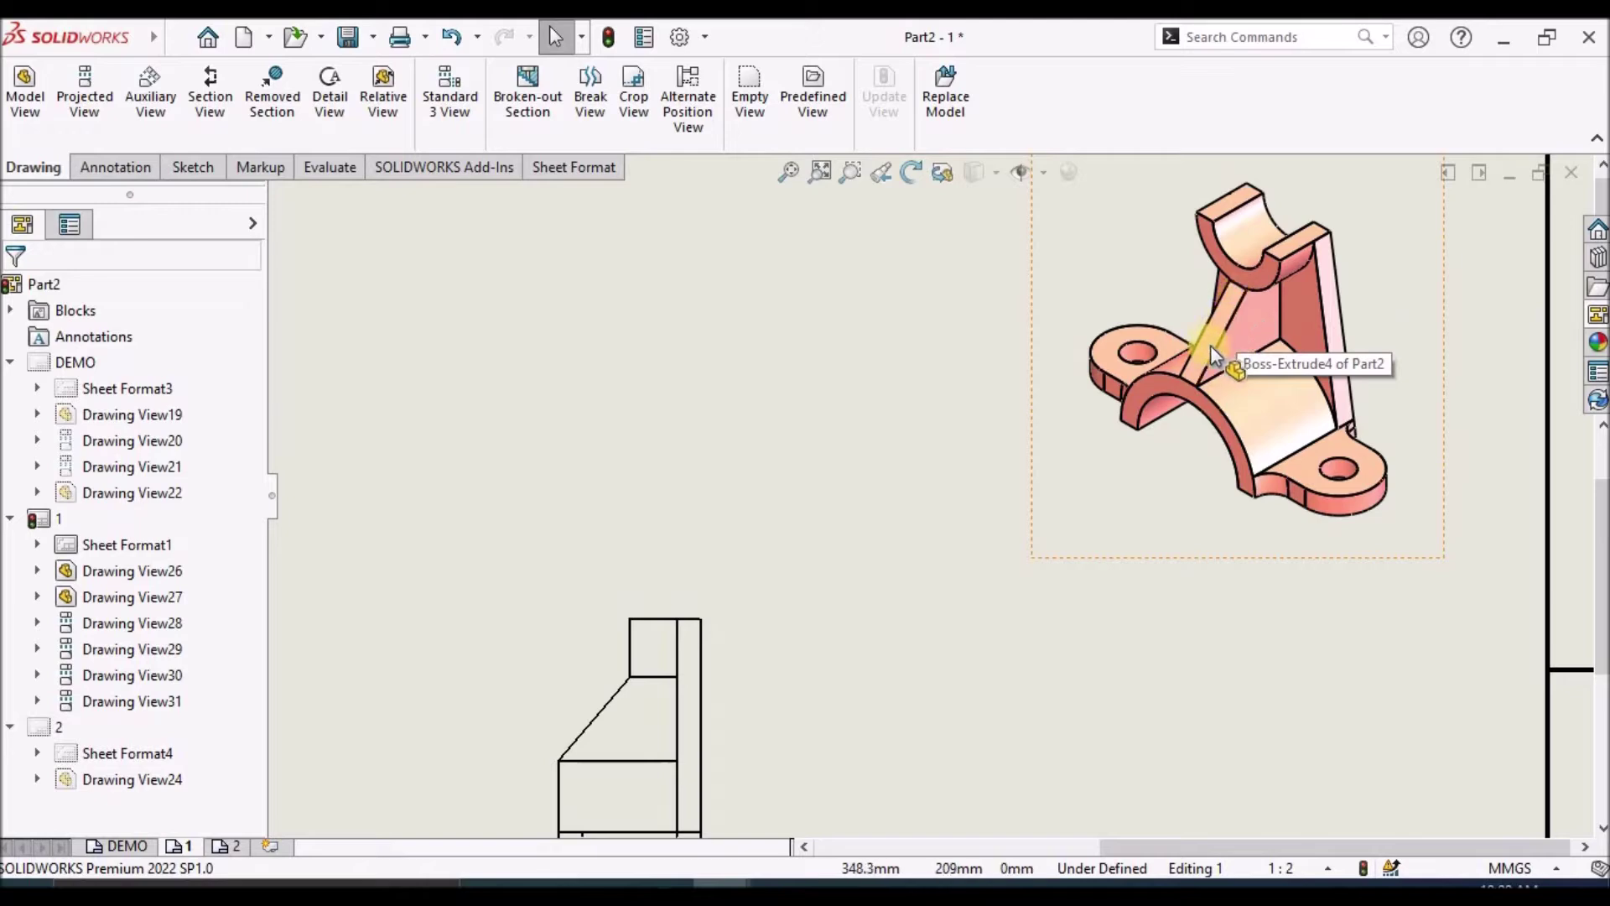
key(f)
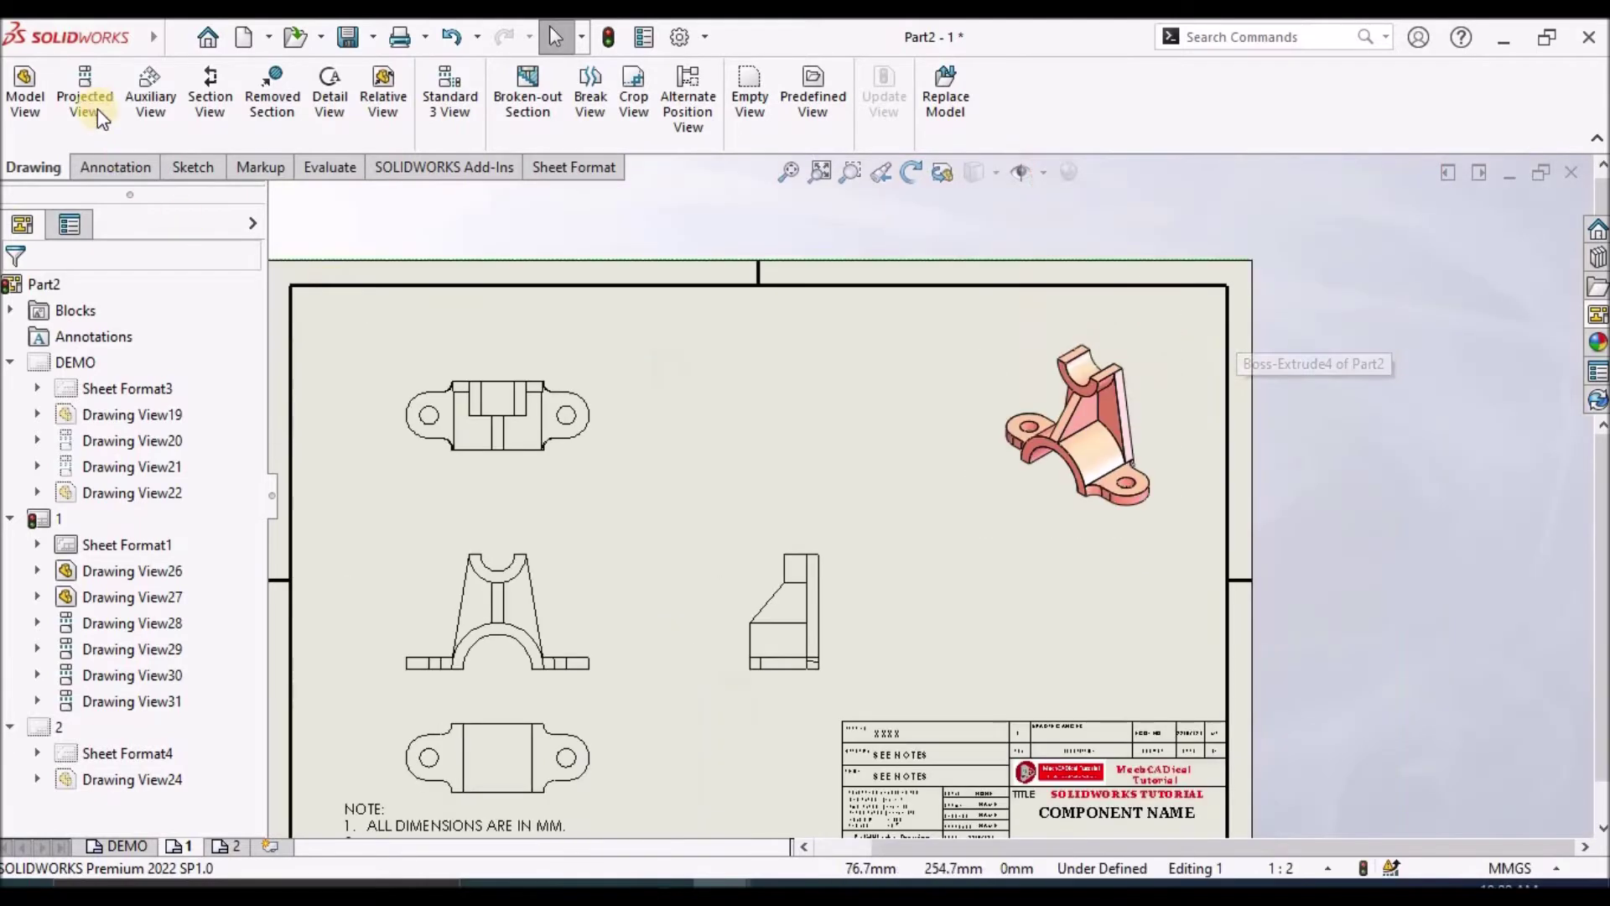
click(172, 107)
scroll(682, 541, down, 2)
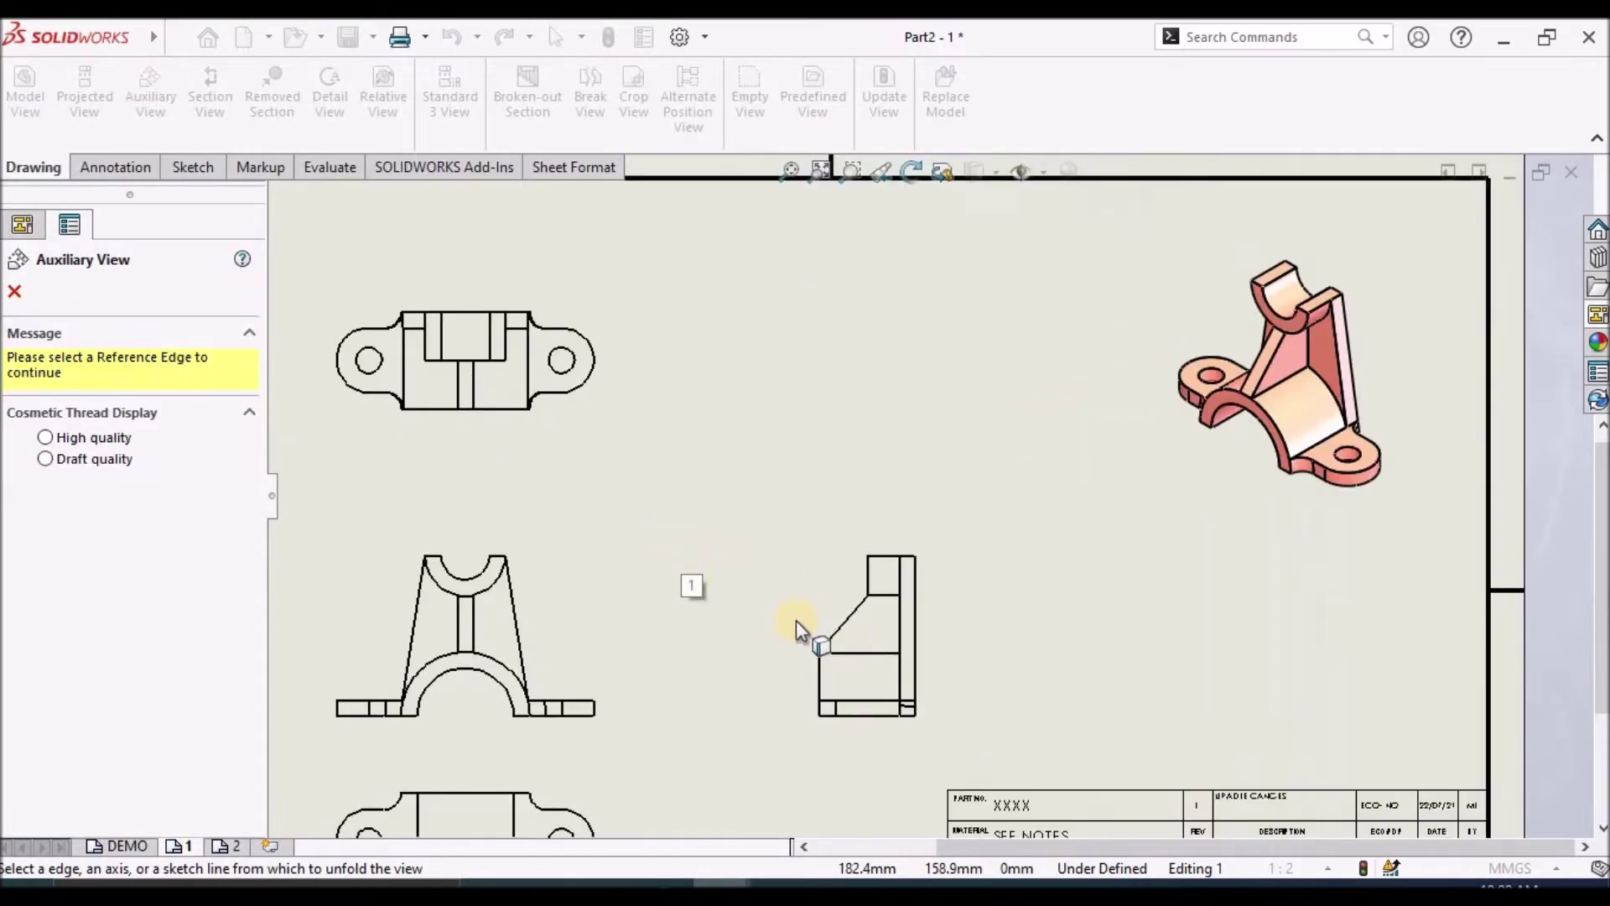
click(850, 611)
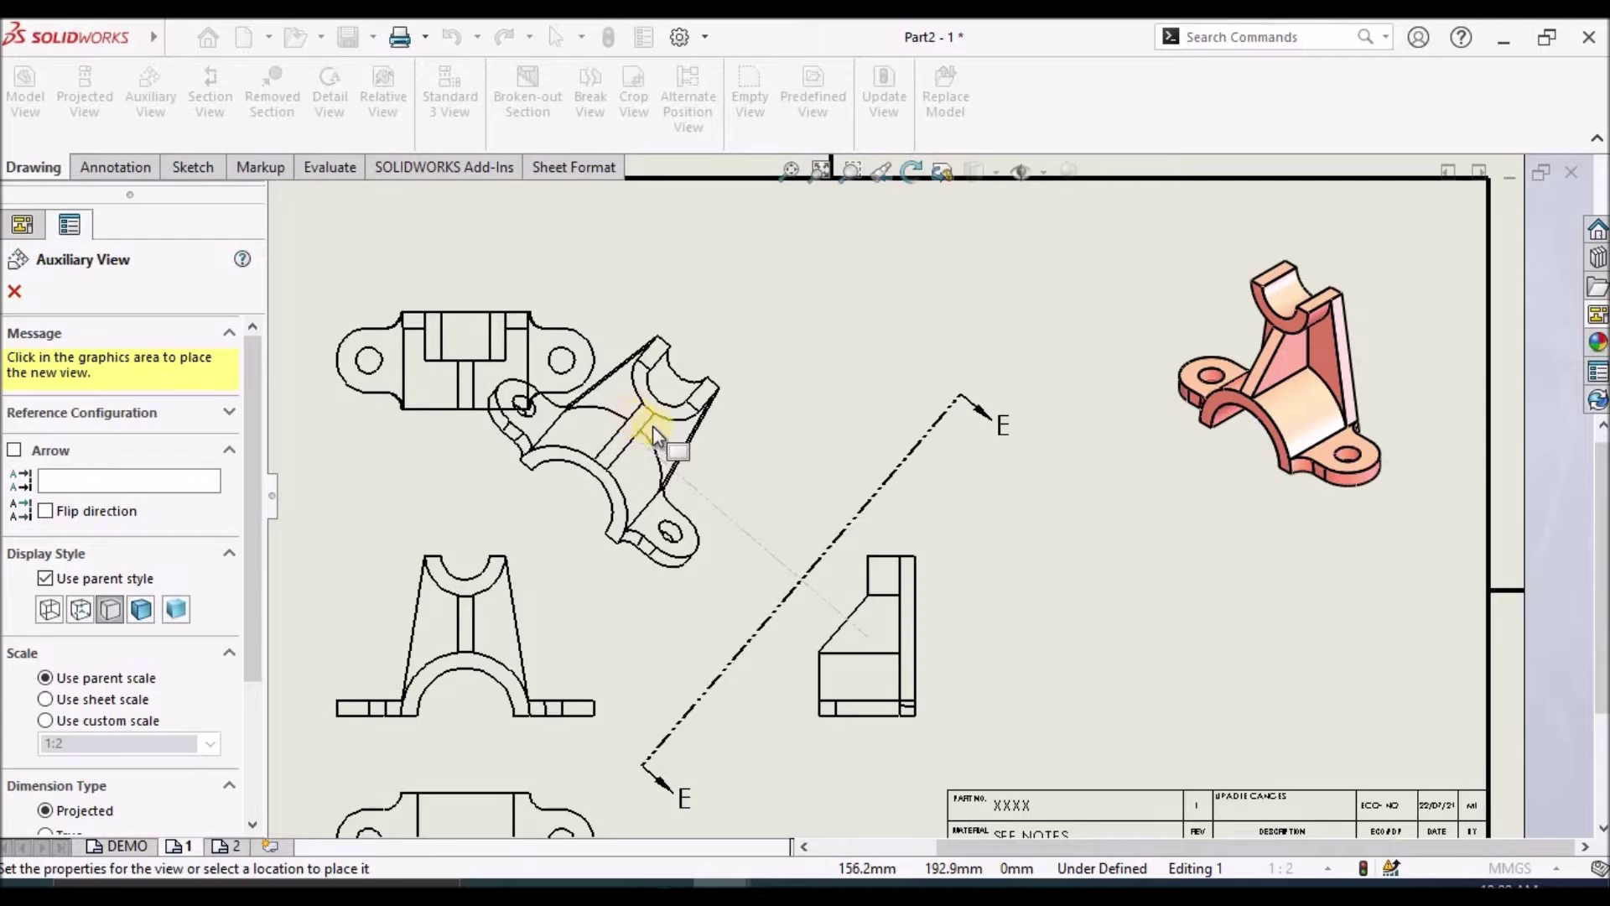
click(681, 465)
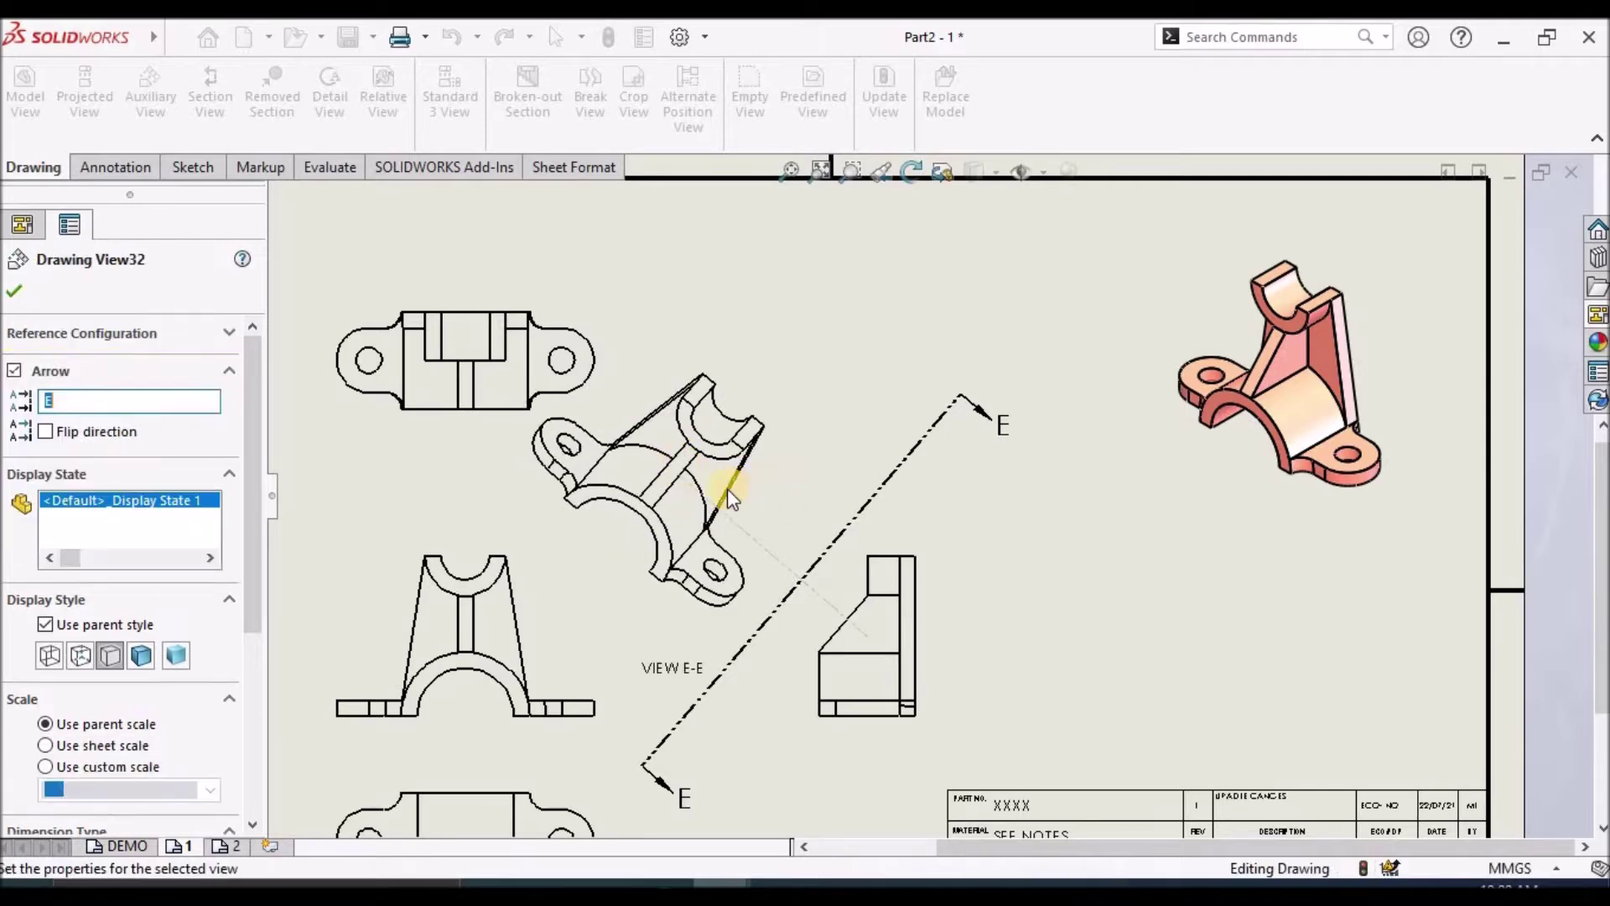
scroll(725, 490, down, 5)
scroll(725, 489, up, 1)
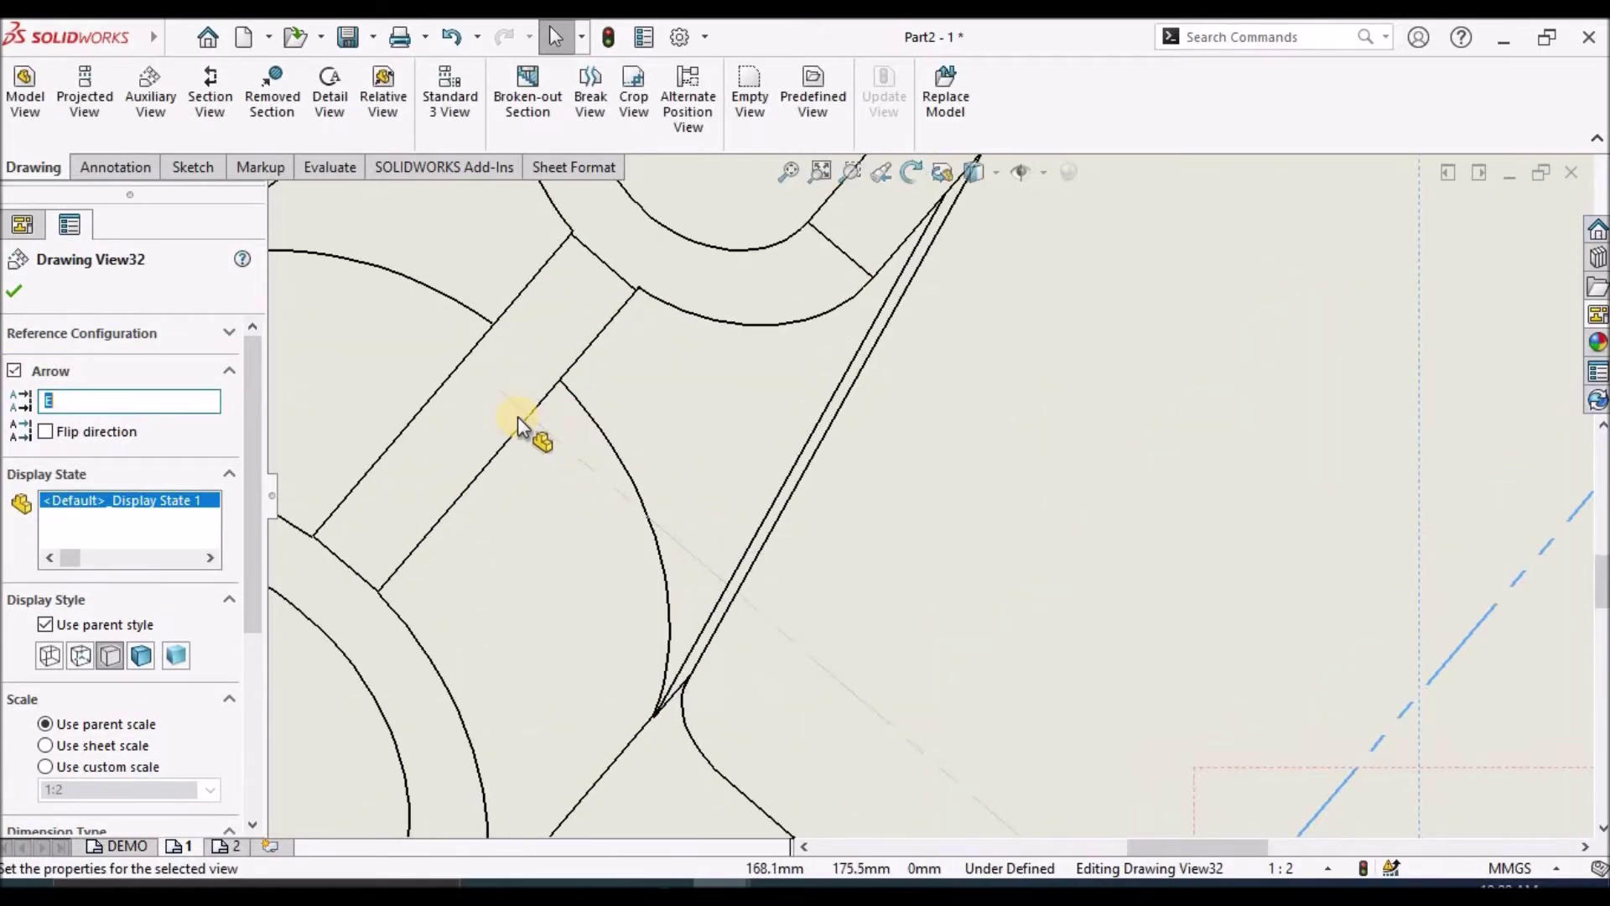
scroll(517, 416, up, 1)
scroll(555, 460, up, 2)
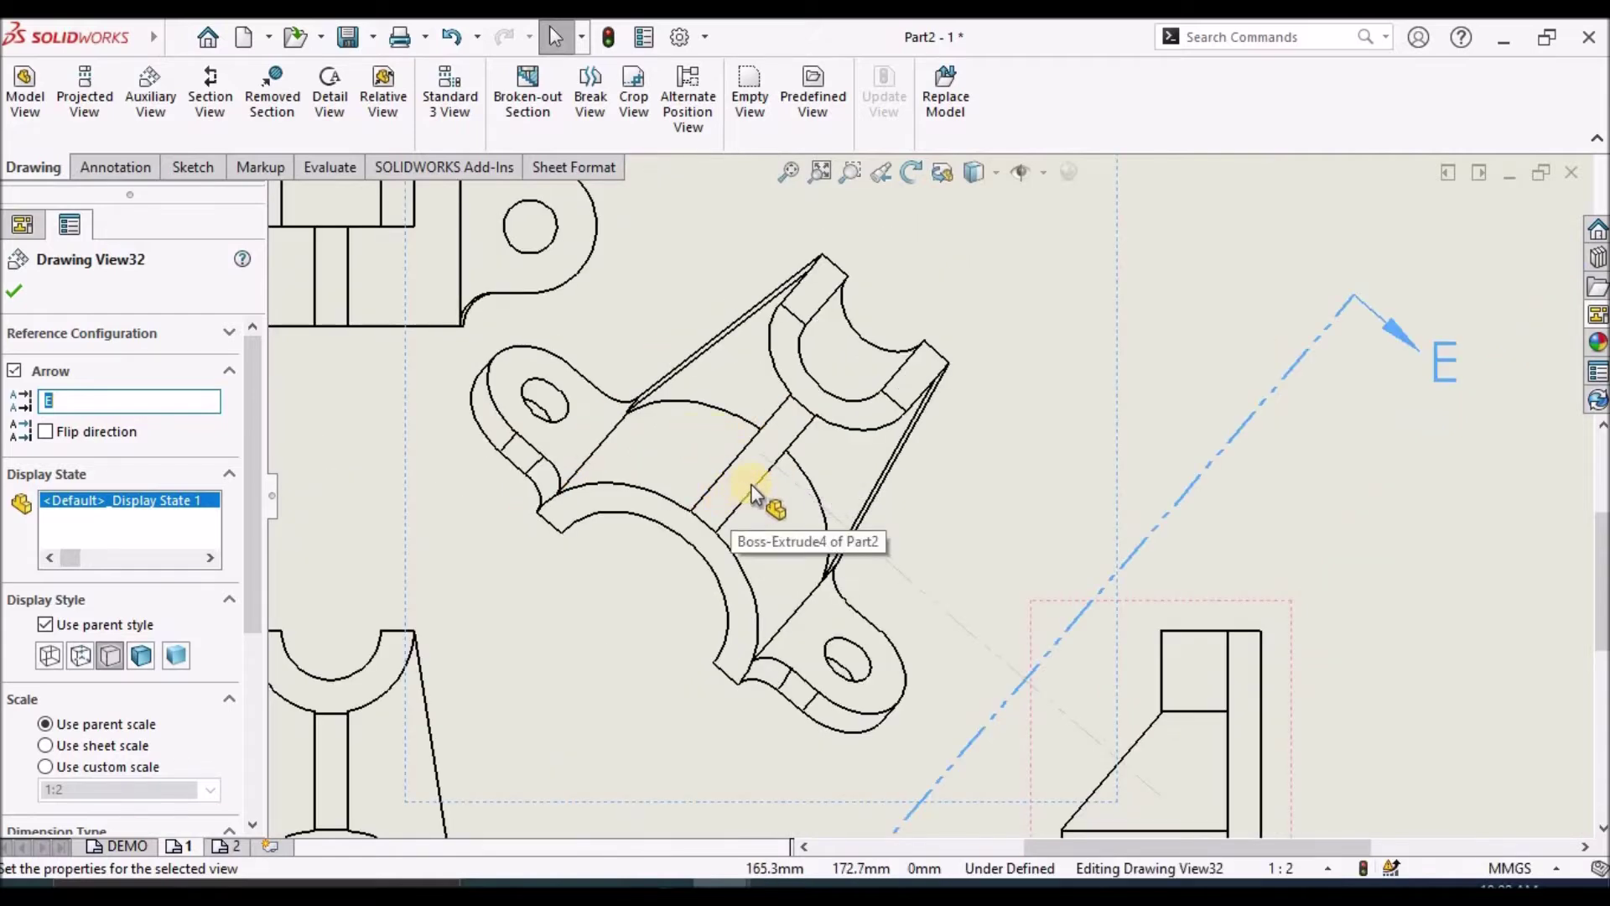
scroll(751, 484, up, 1)
scroll(1112, 547, up, 2)
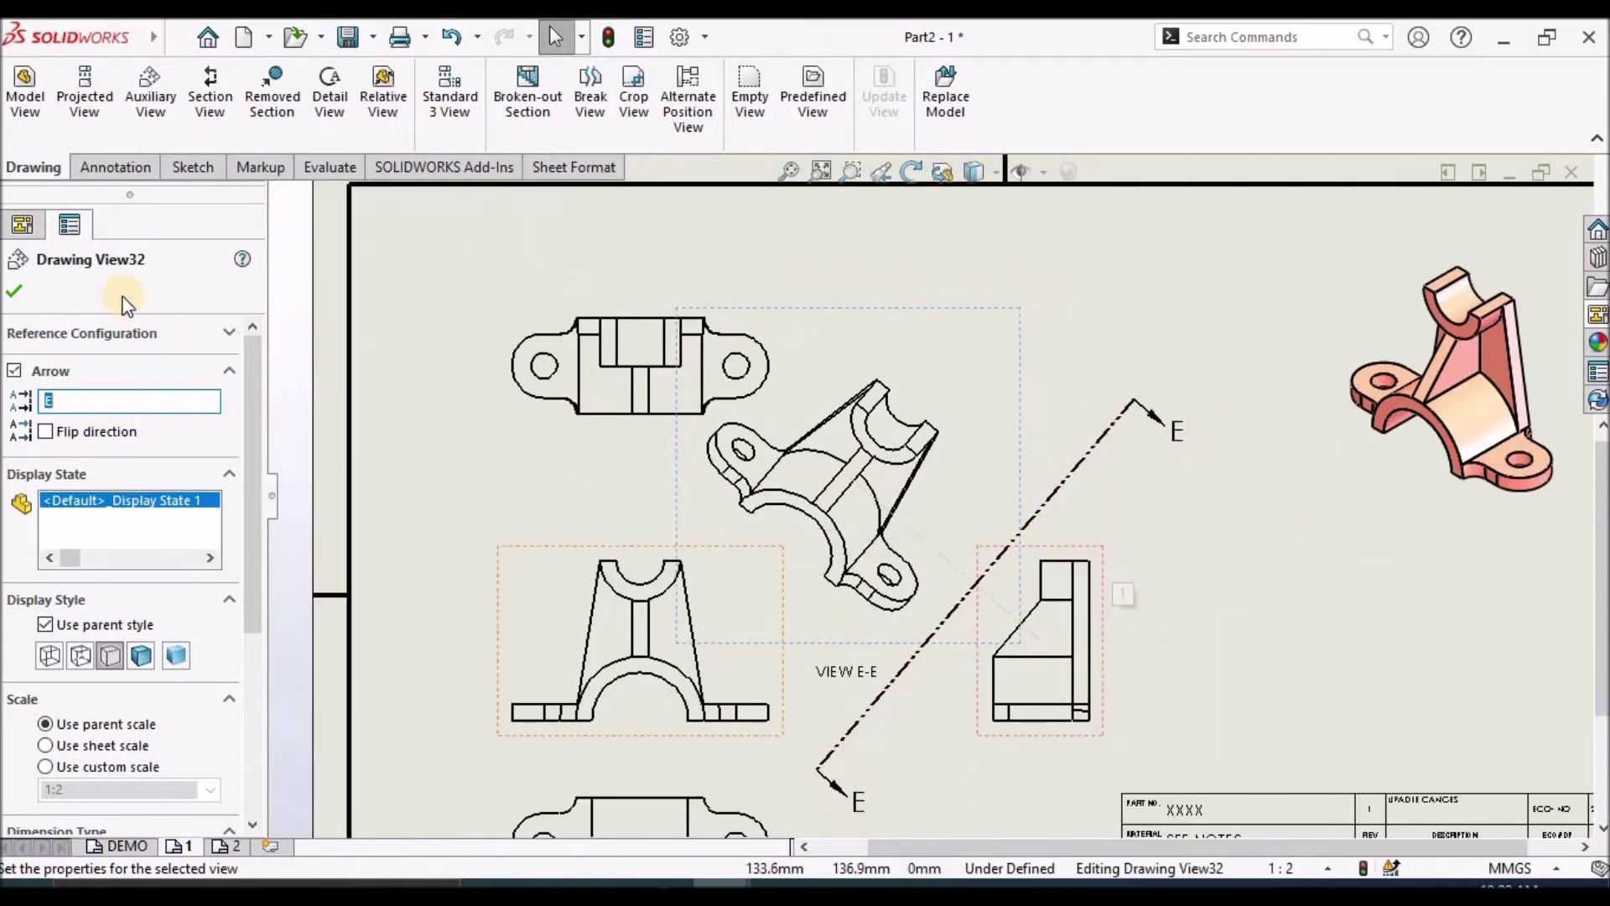
click(13, 291)
- Delete the auxiliary view and confirm its removal
click(983, 348)
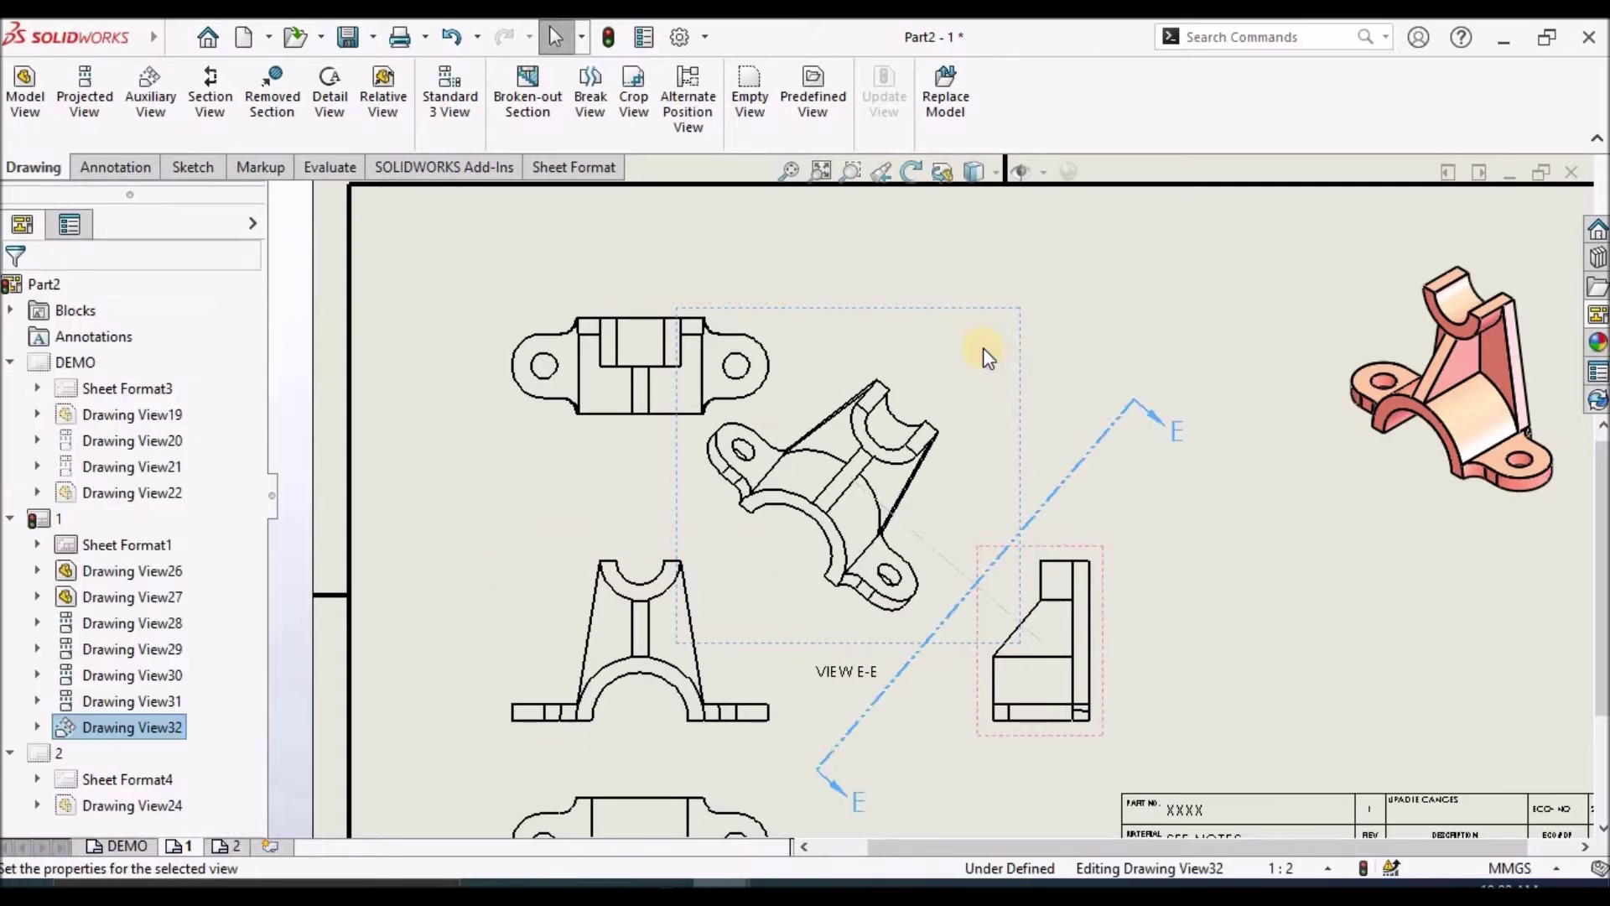
key(Delete)
click(958, 378)
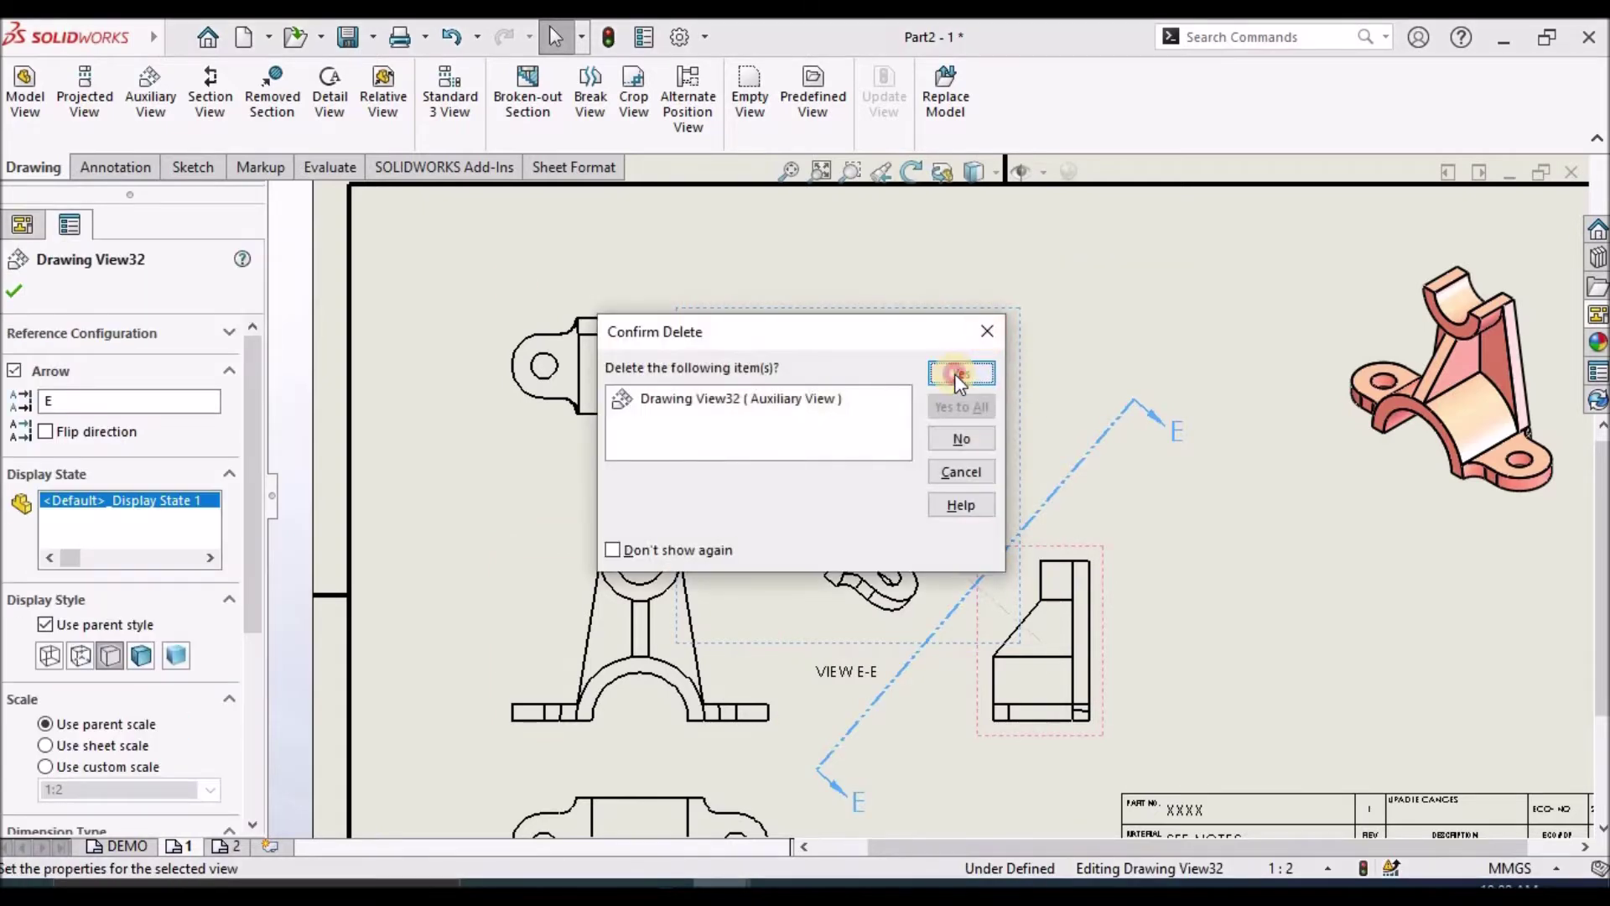
- Sketch a nearly horizontal line about 195 mm long across the top view, passing through both mounting holes
scroll(931, 504, up, 4)
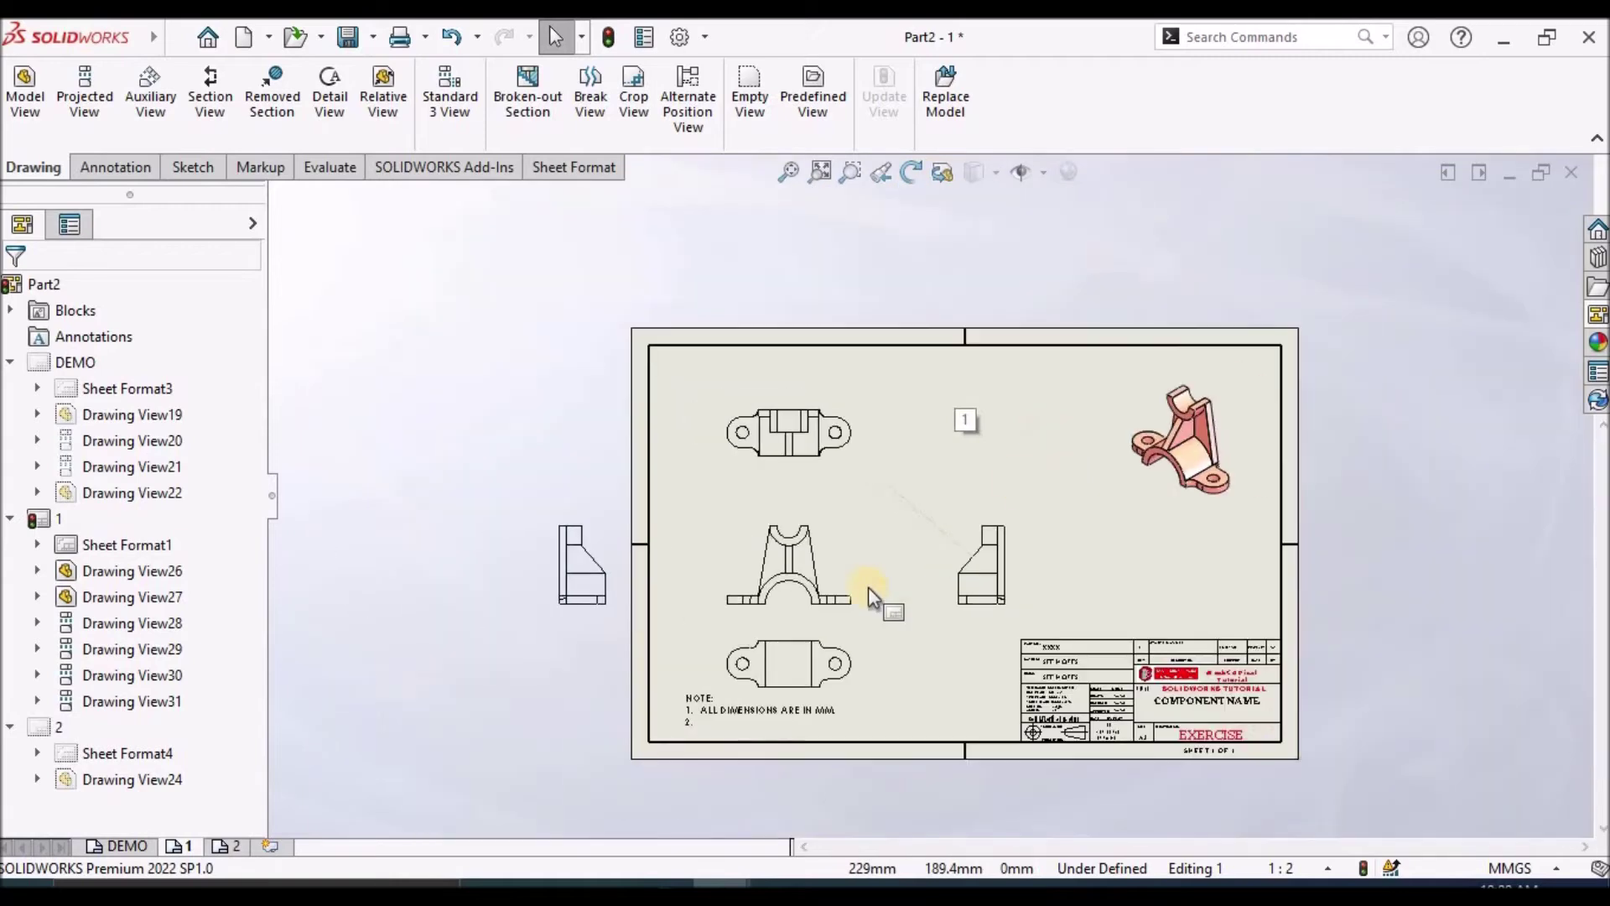
scroll(758, 364, down, 4)
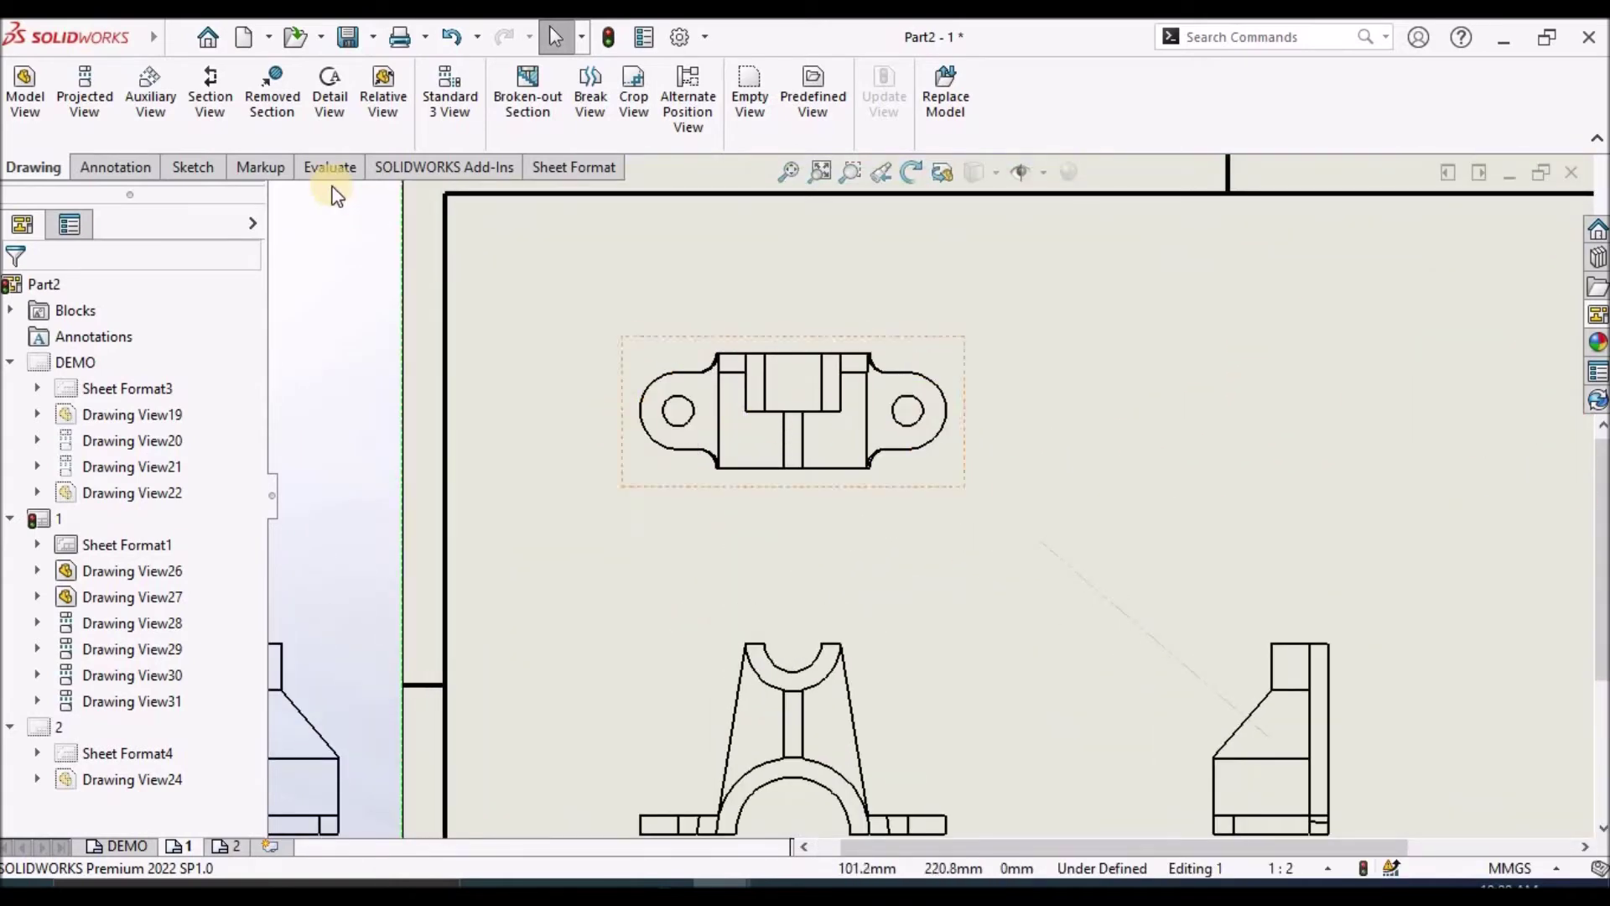
click(186, 166)
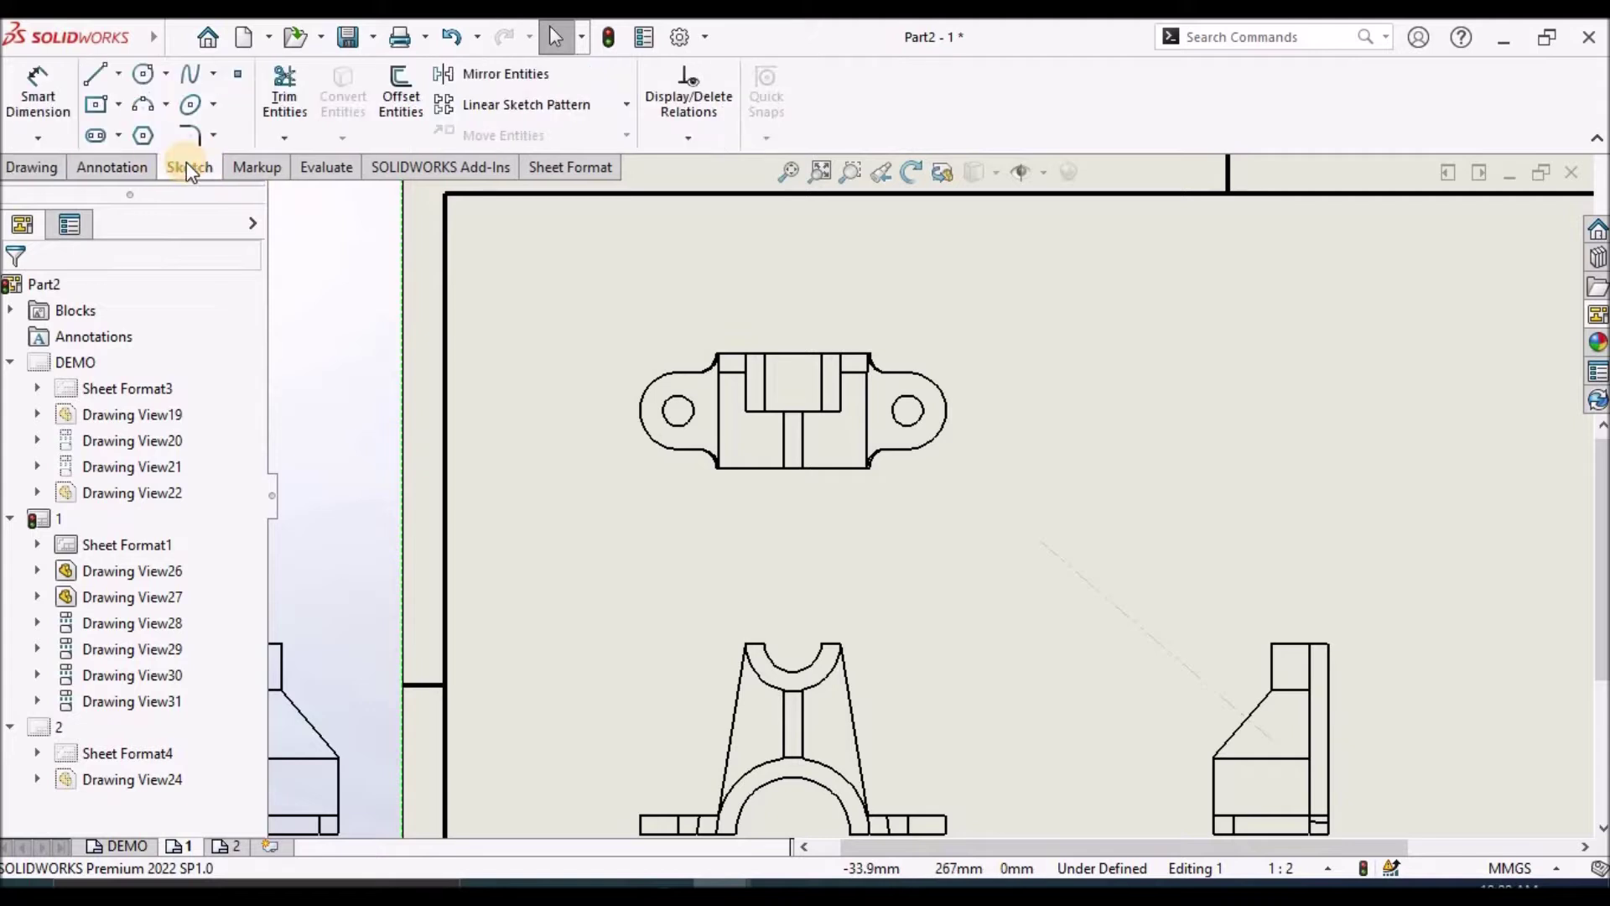
click(98, 72)
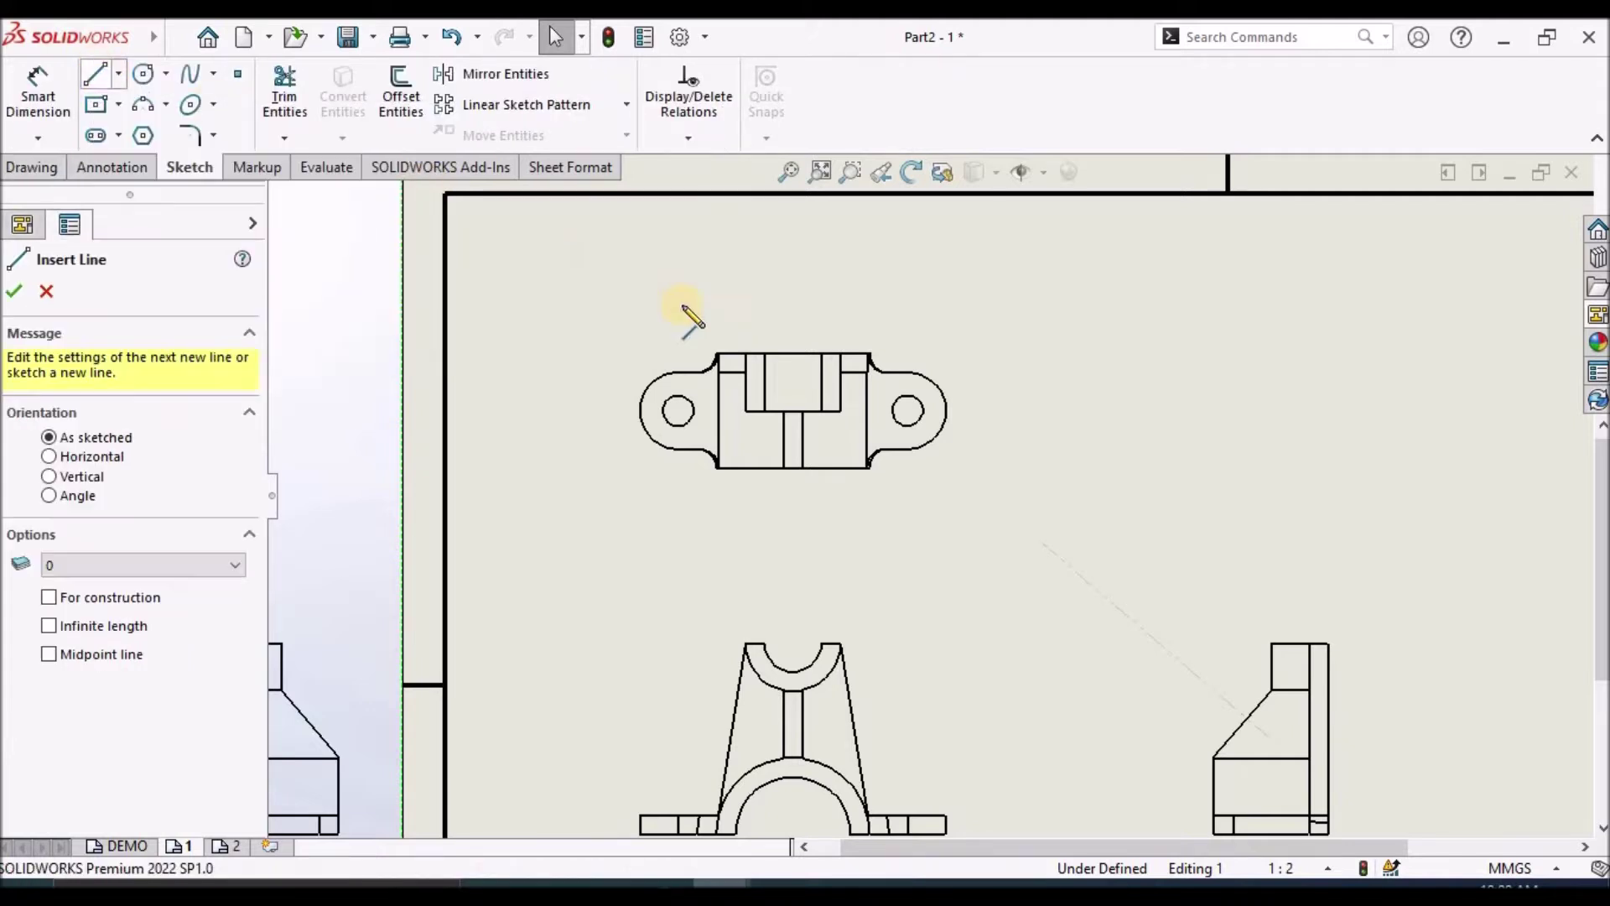
scroll(654, 465, down, 2)
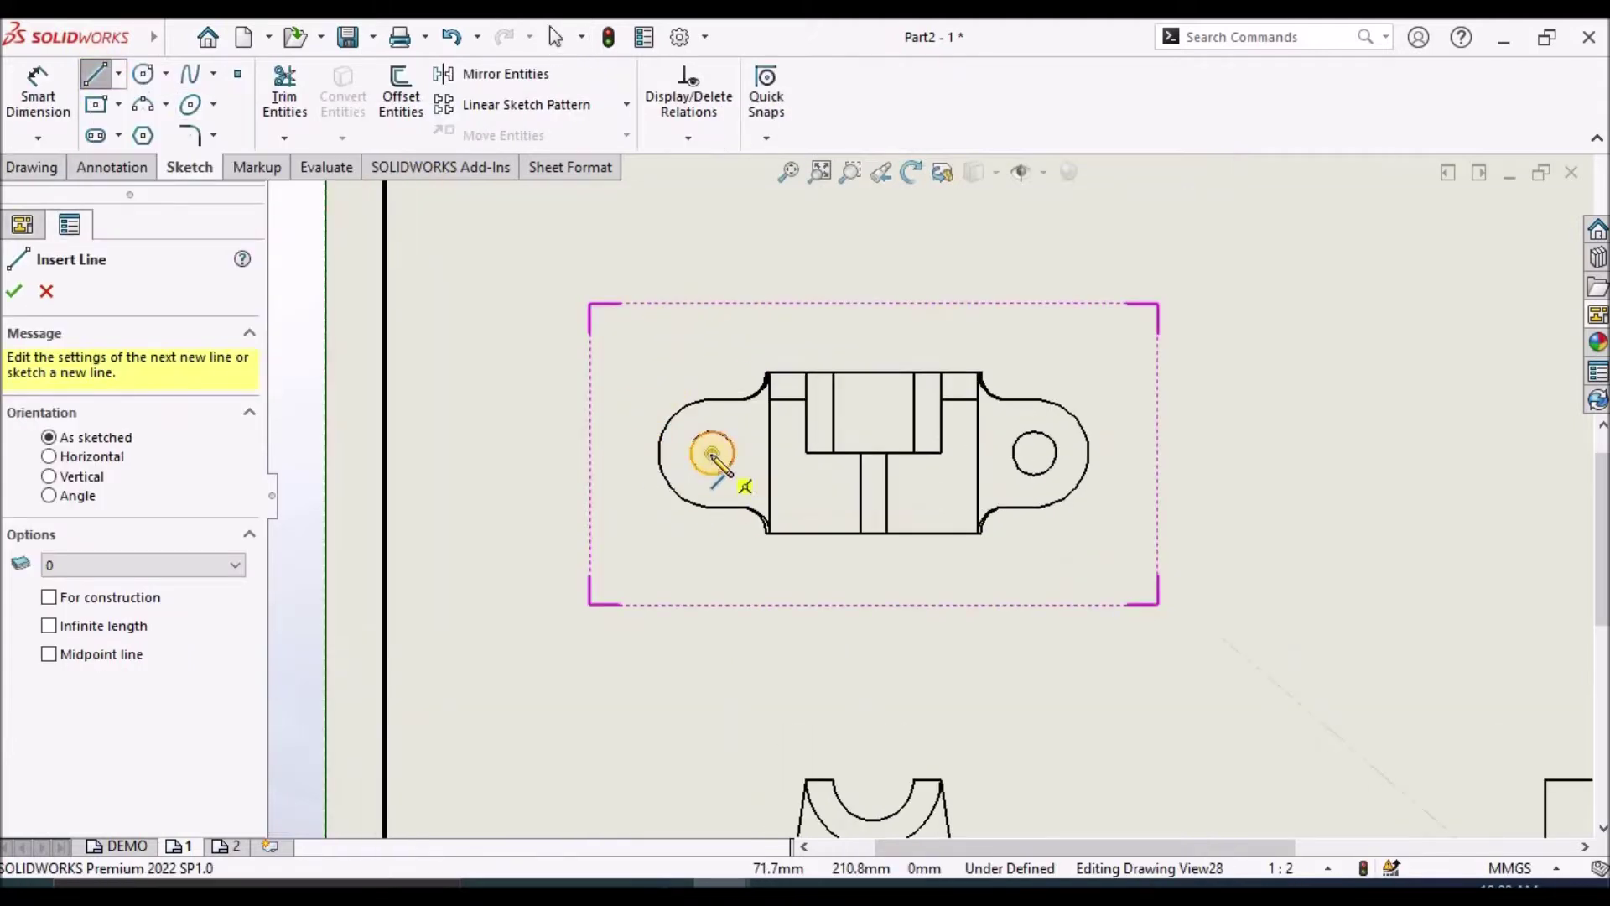
click(612, 453)
click(1135, 460)
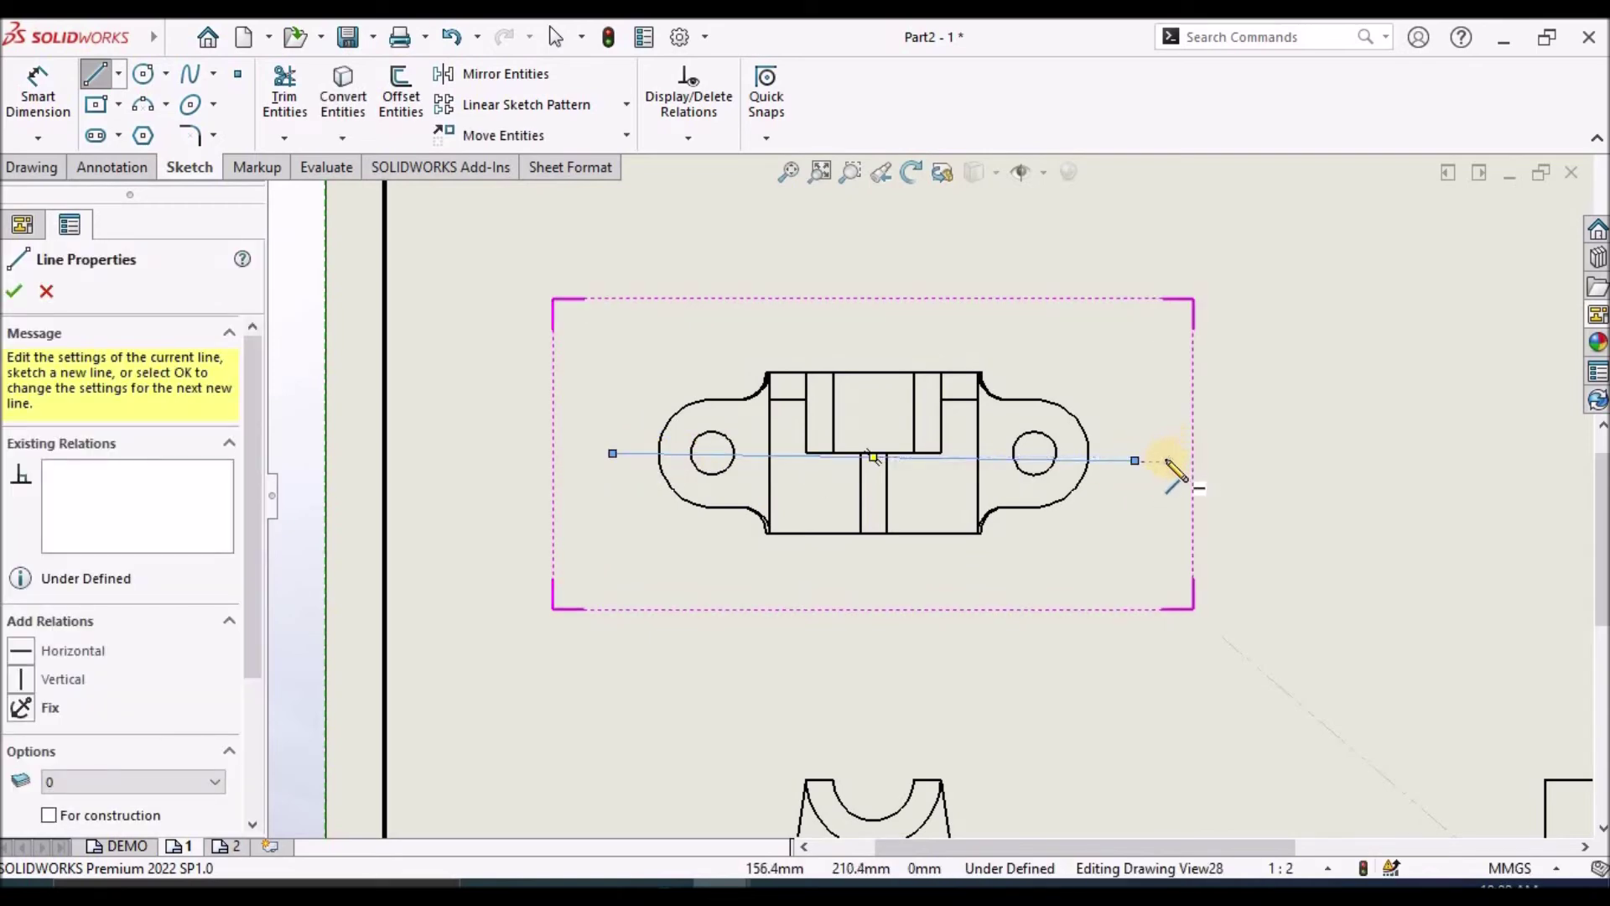
right_click(1380, 267)
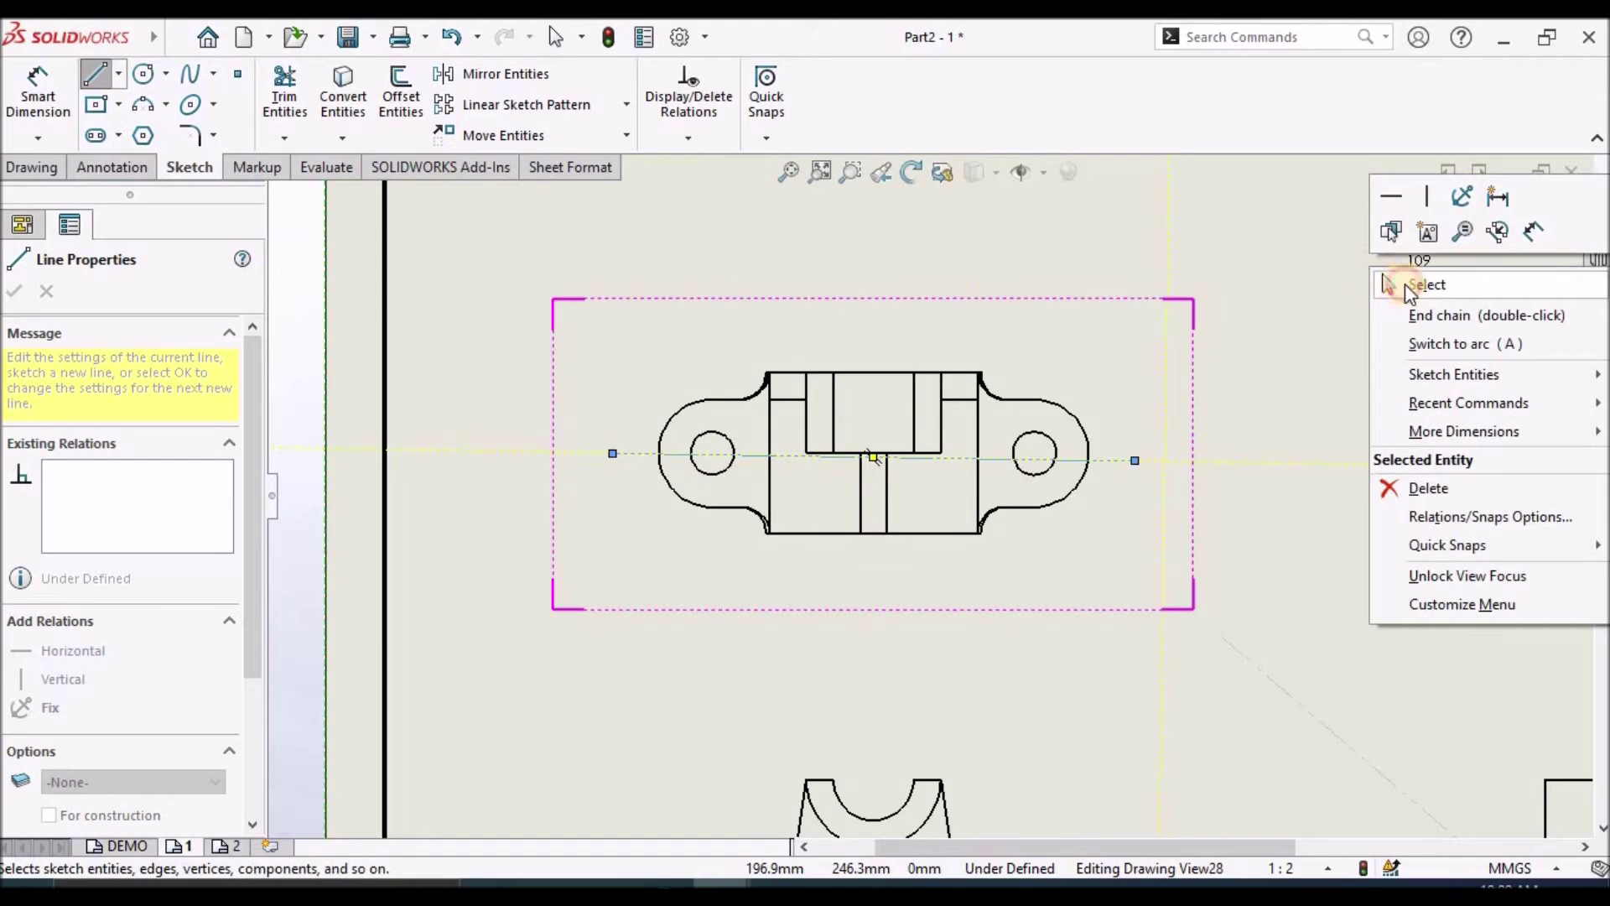
click(1406, 285)
- Create a section view from the sketched line across the top view and place it above the sheet
click(1090, 459)
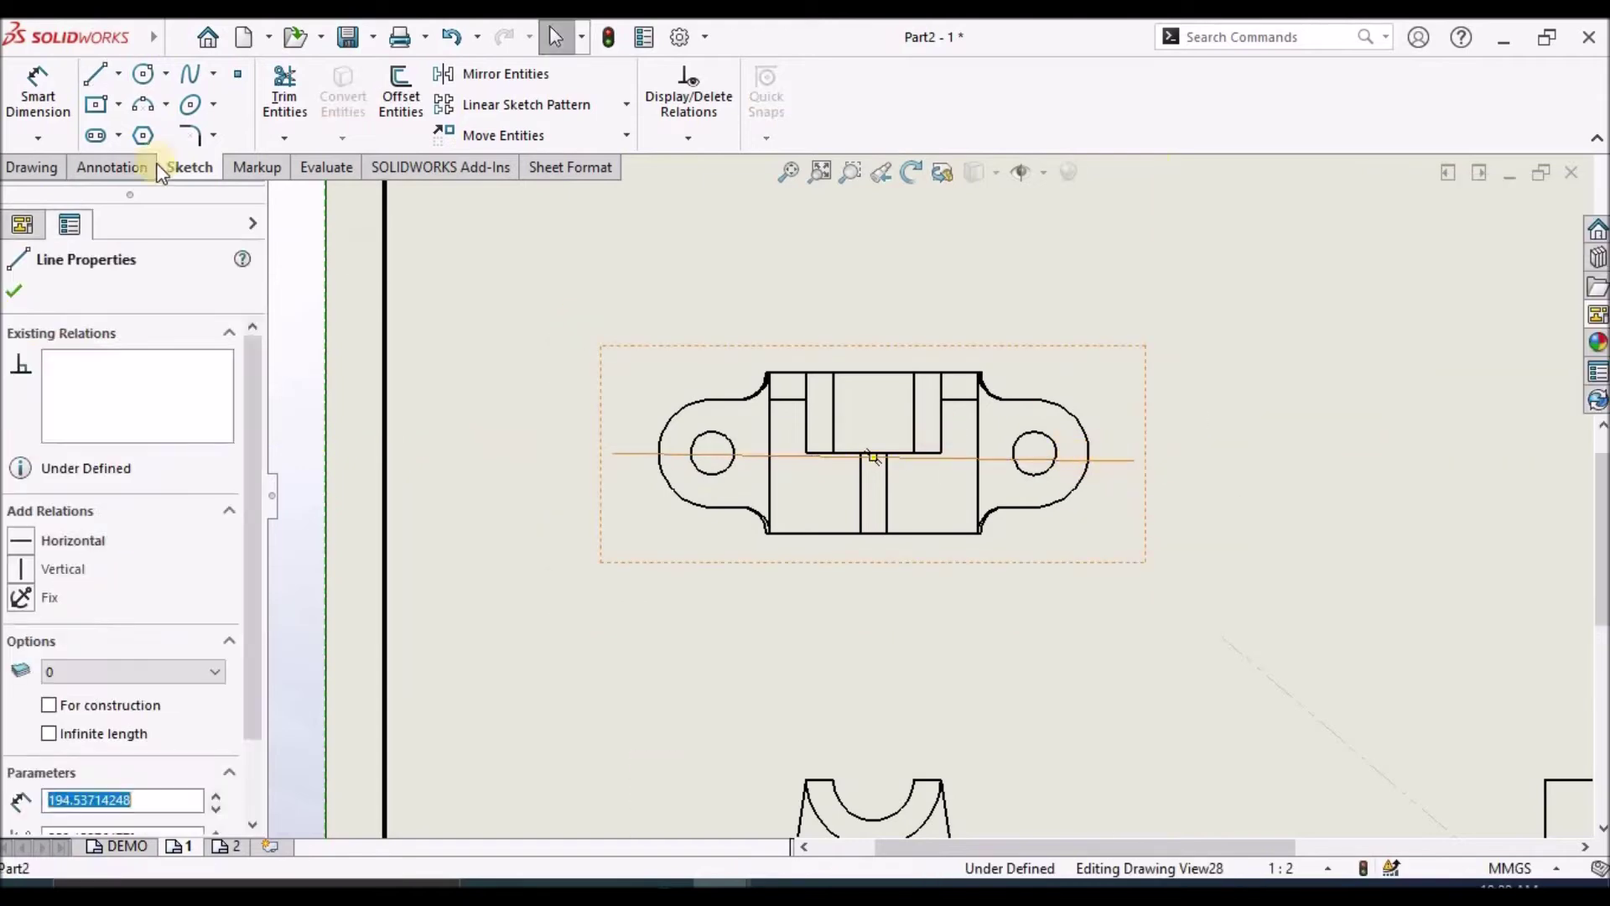
click(61, 173)
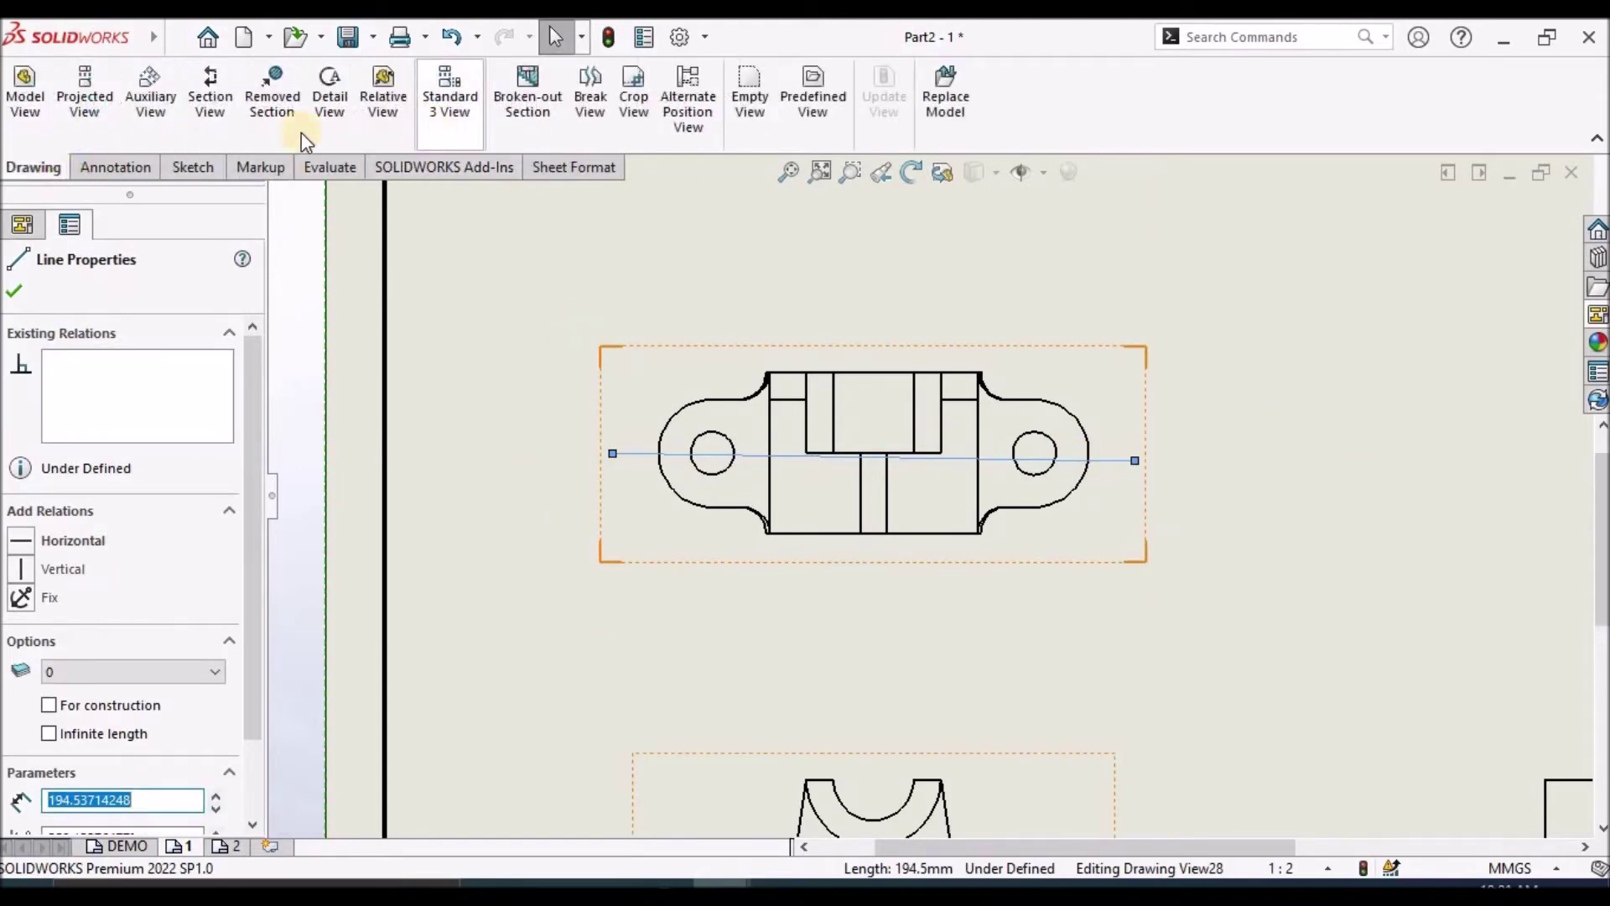
click(215, 107)
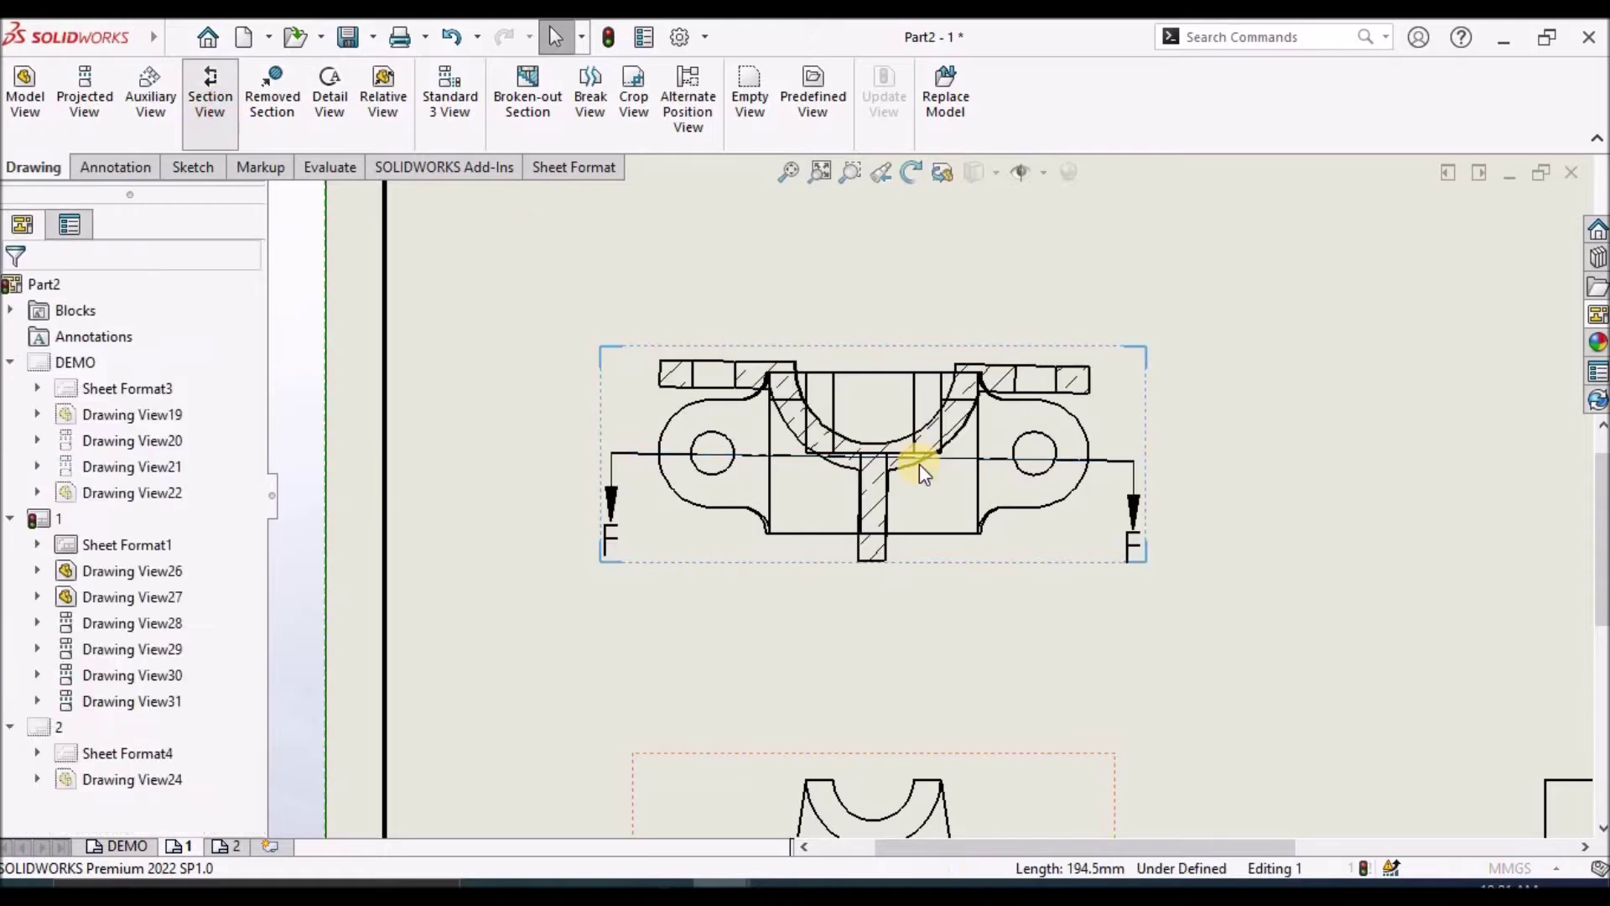
scroll(919, 465, up, 5)
scroll(944, 381, down, 5)
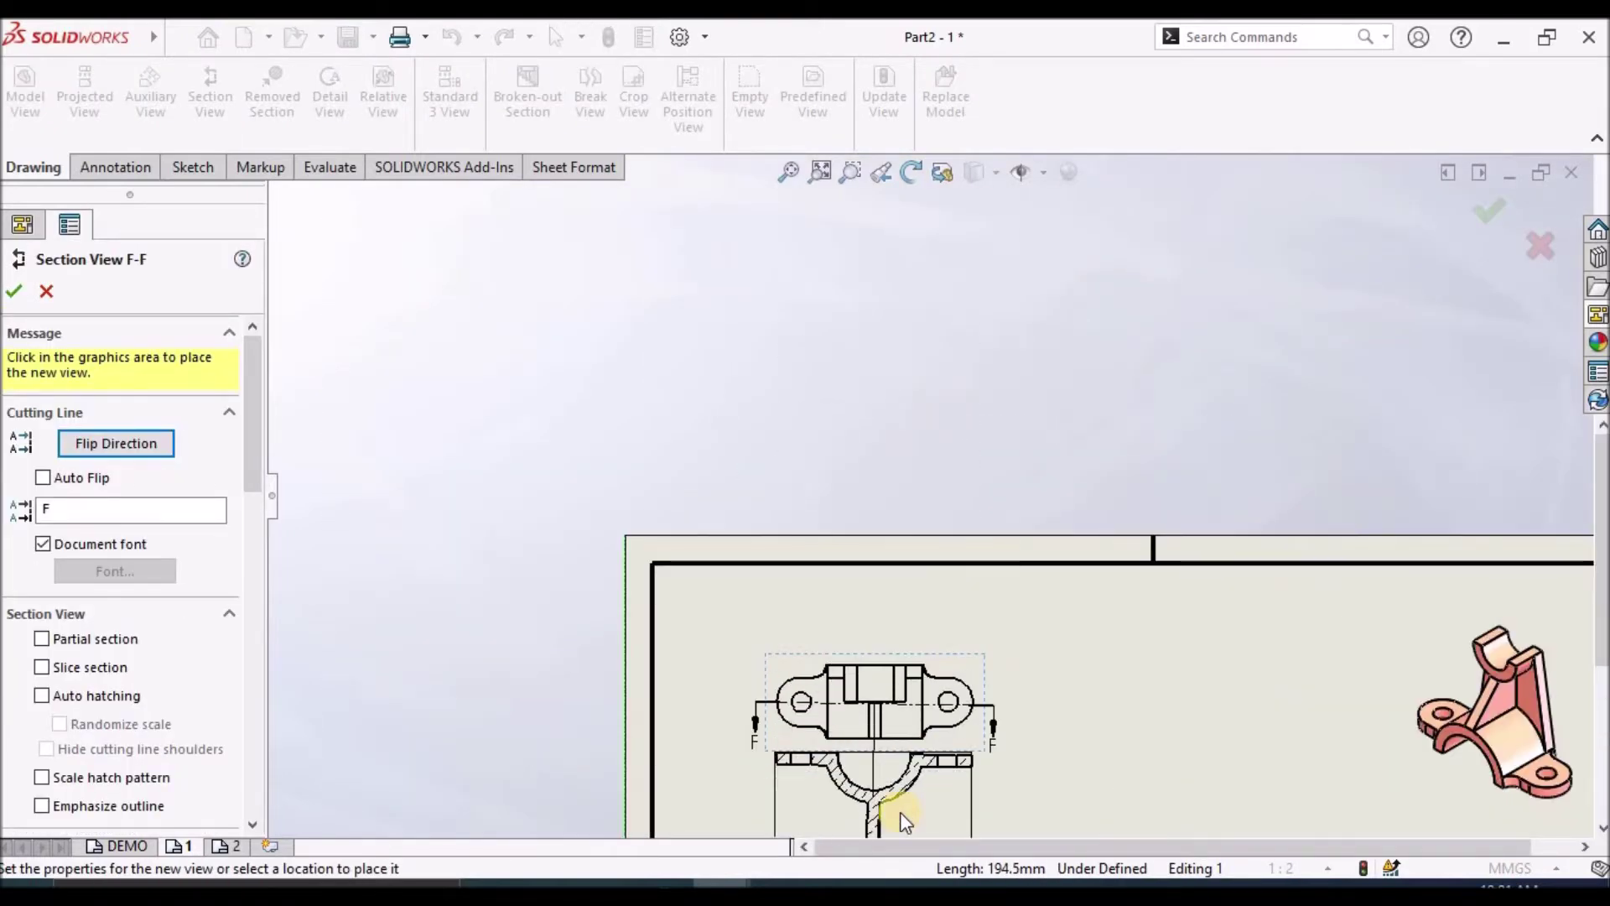
click(837, 387)
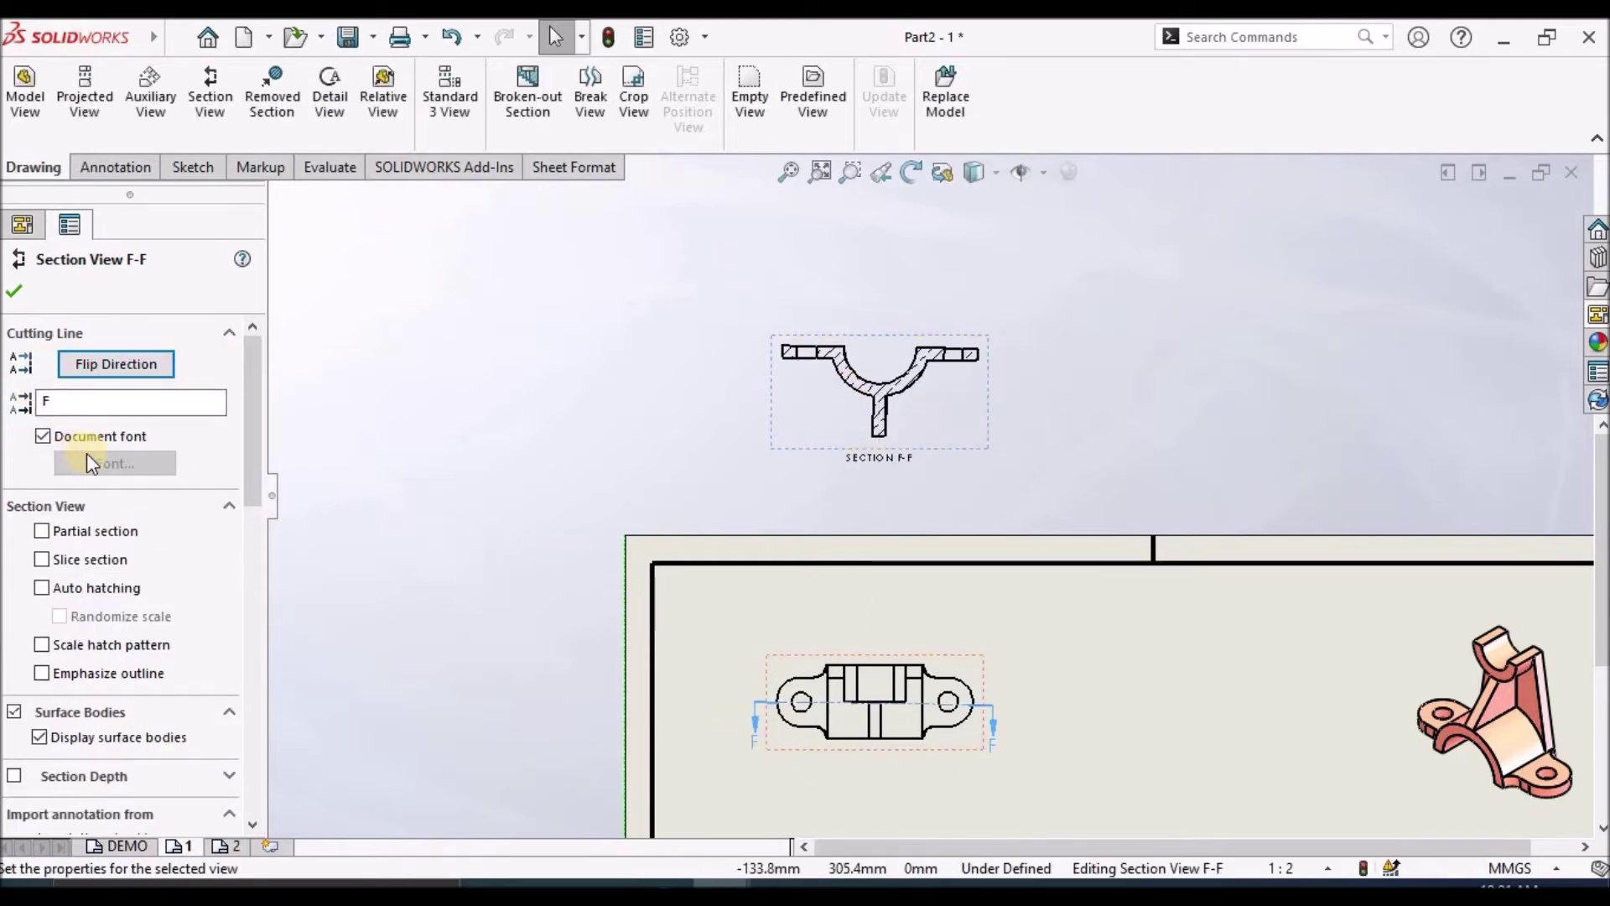
- Flip the cutting direction of the section view and accept its settings
click(92, 364)
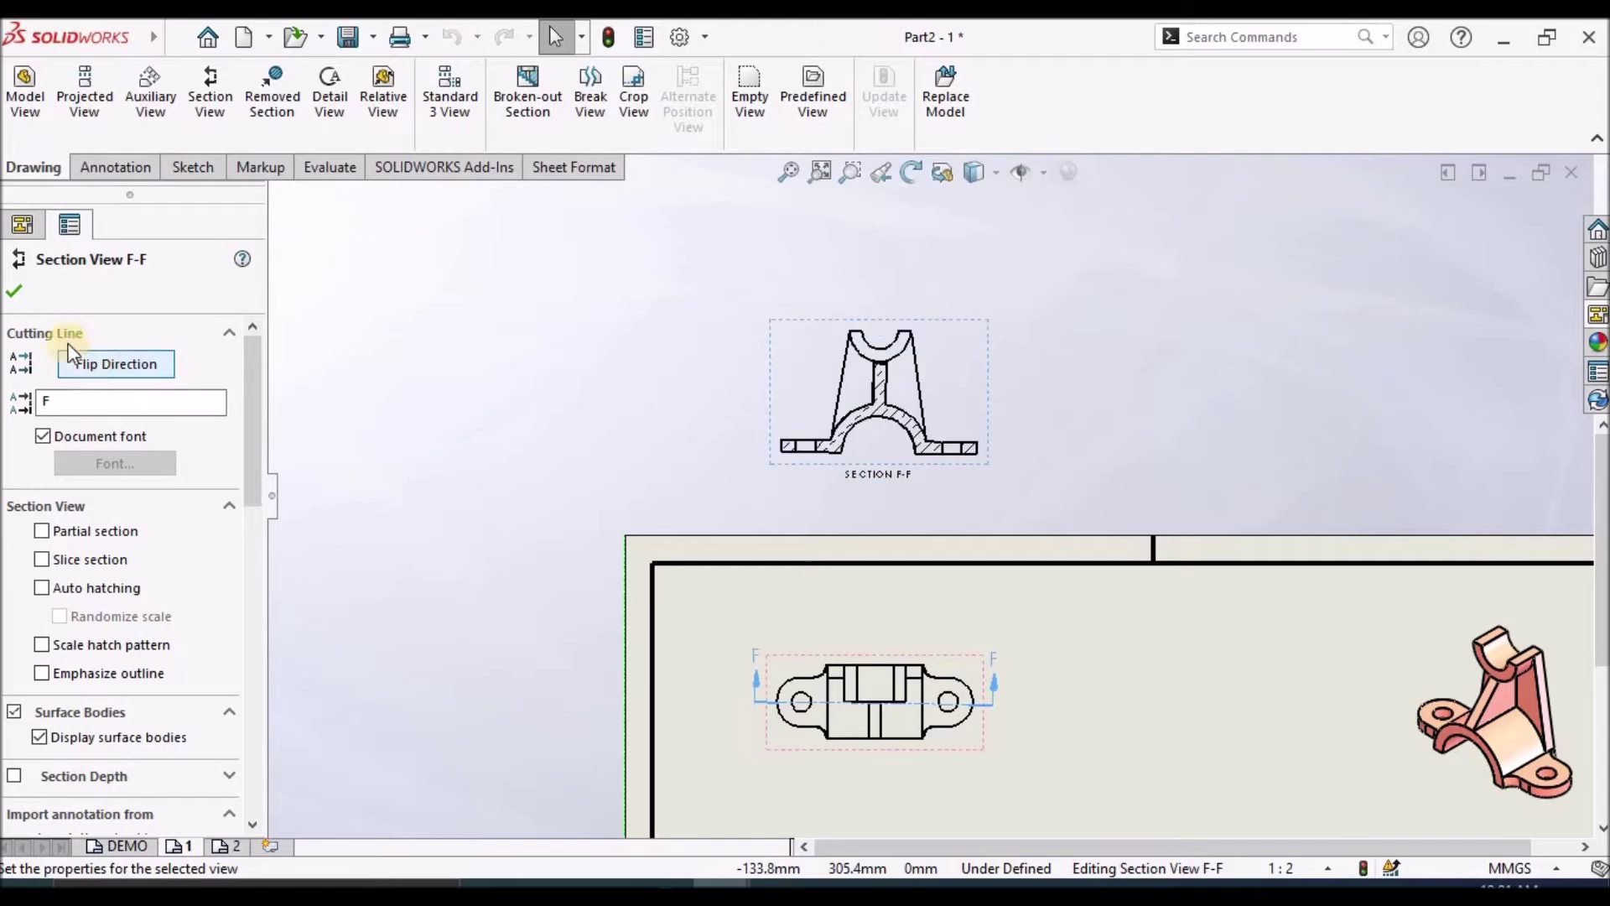
scroll(893, 451, down, 4)
scroll(632, 465, up, 6)
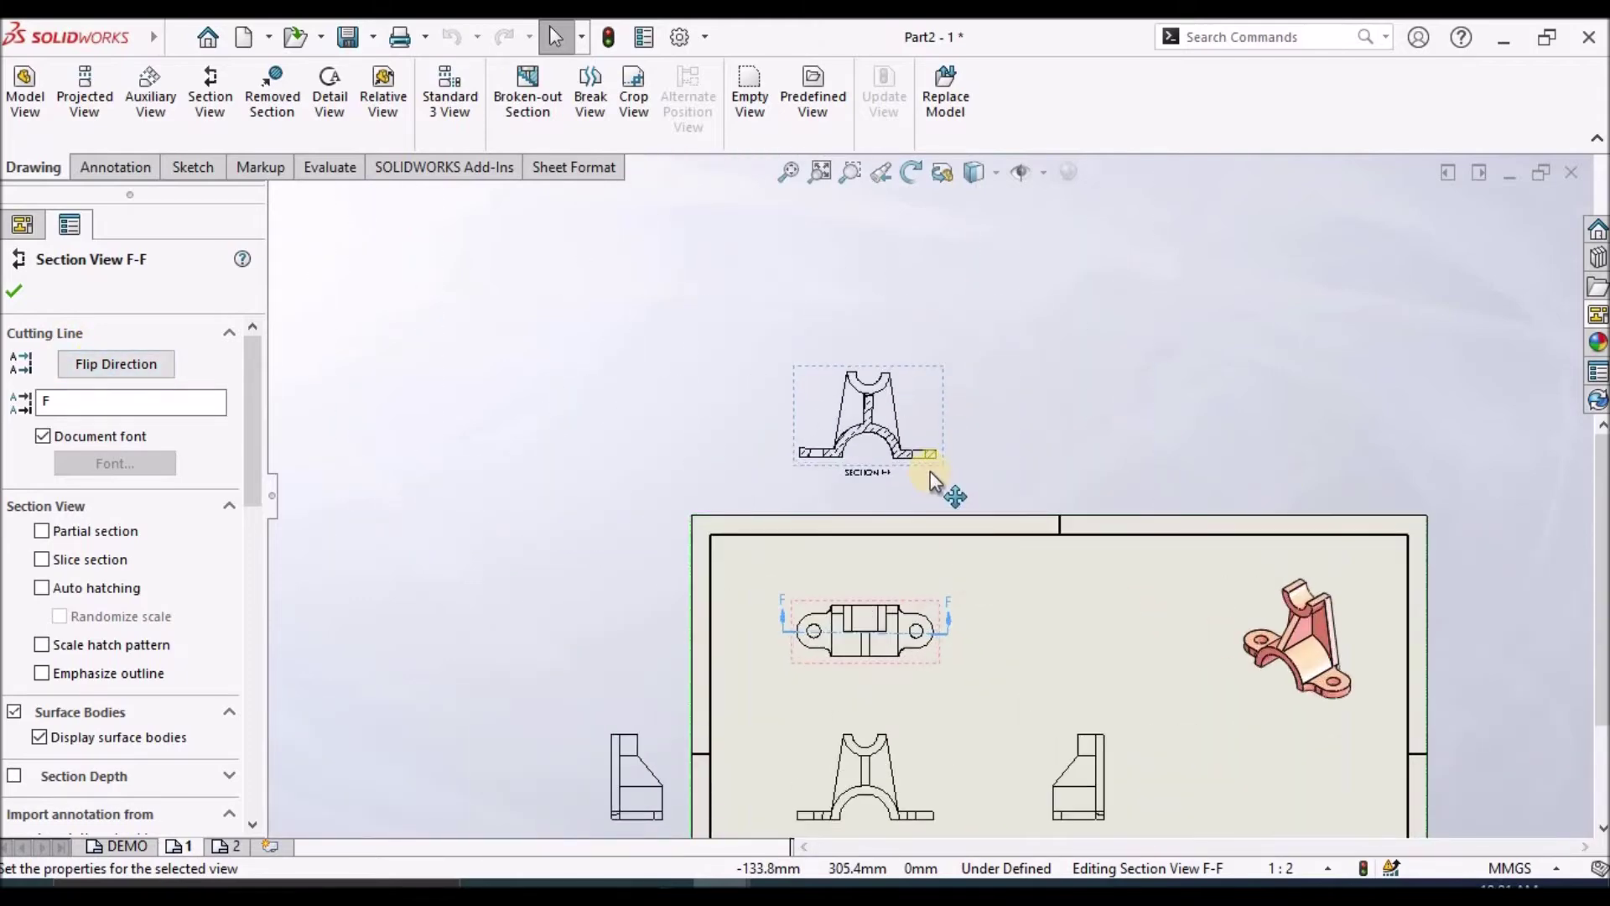
scroll(901, 478, down, 2)
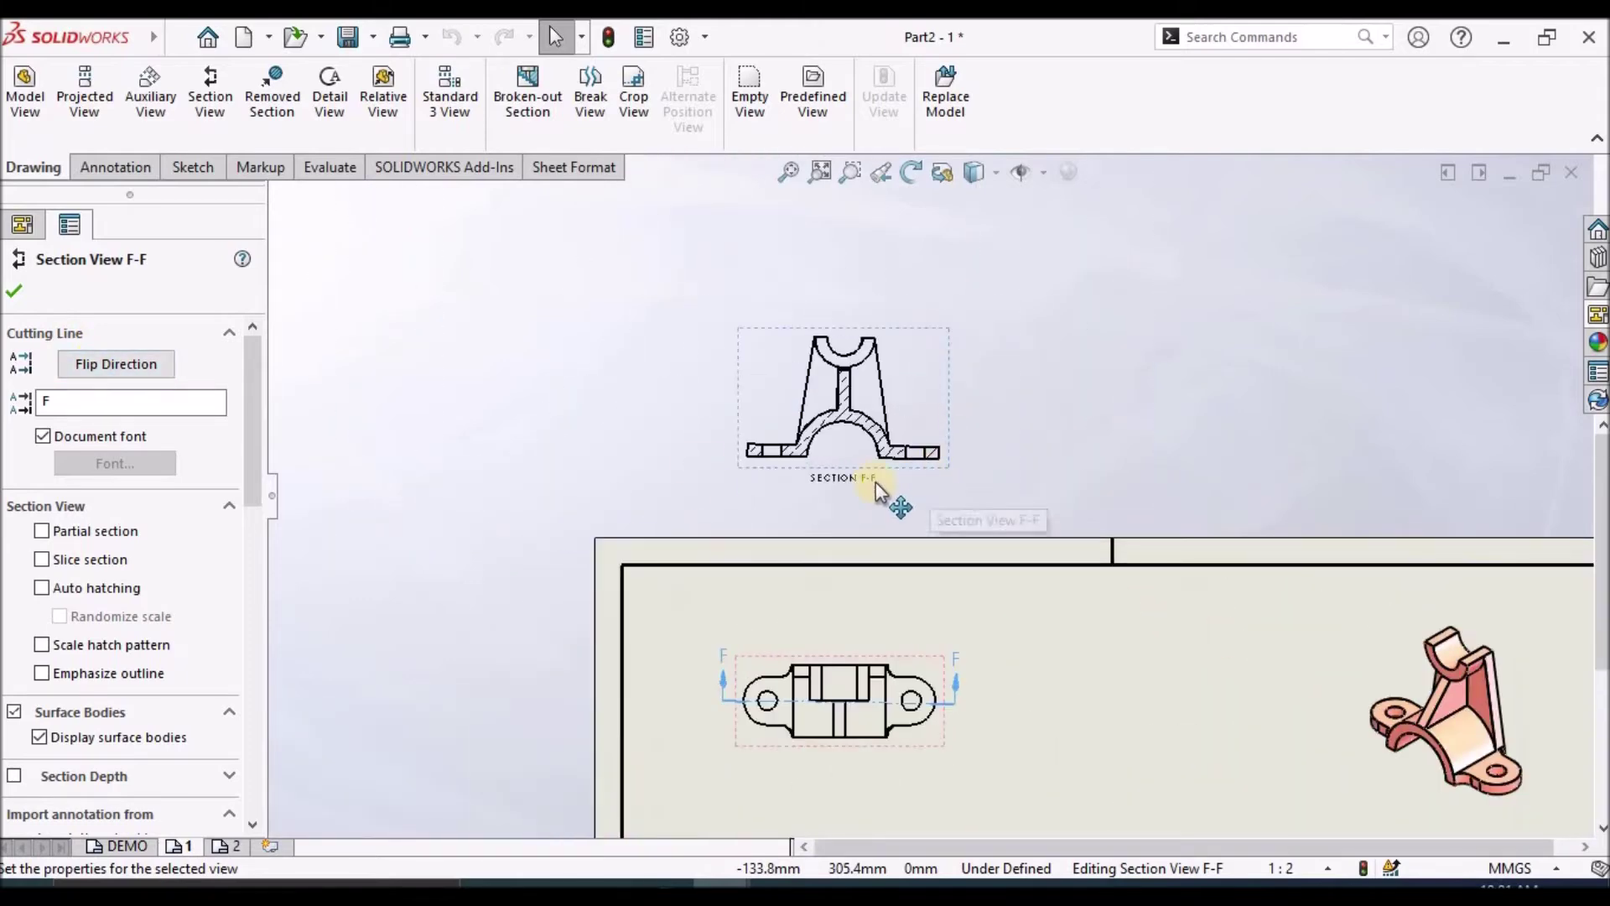
click(26, 290)
- Shift the section view slightly upward and break its alignment with the top view
drag(1105, 469, 922, 318)
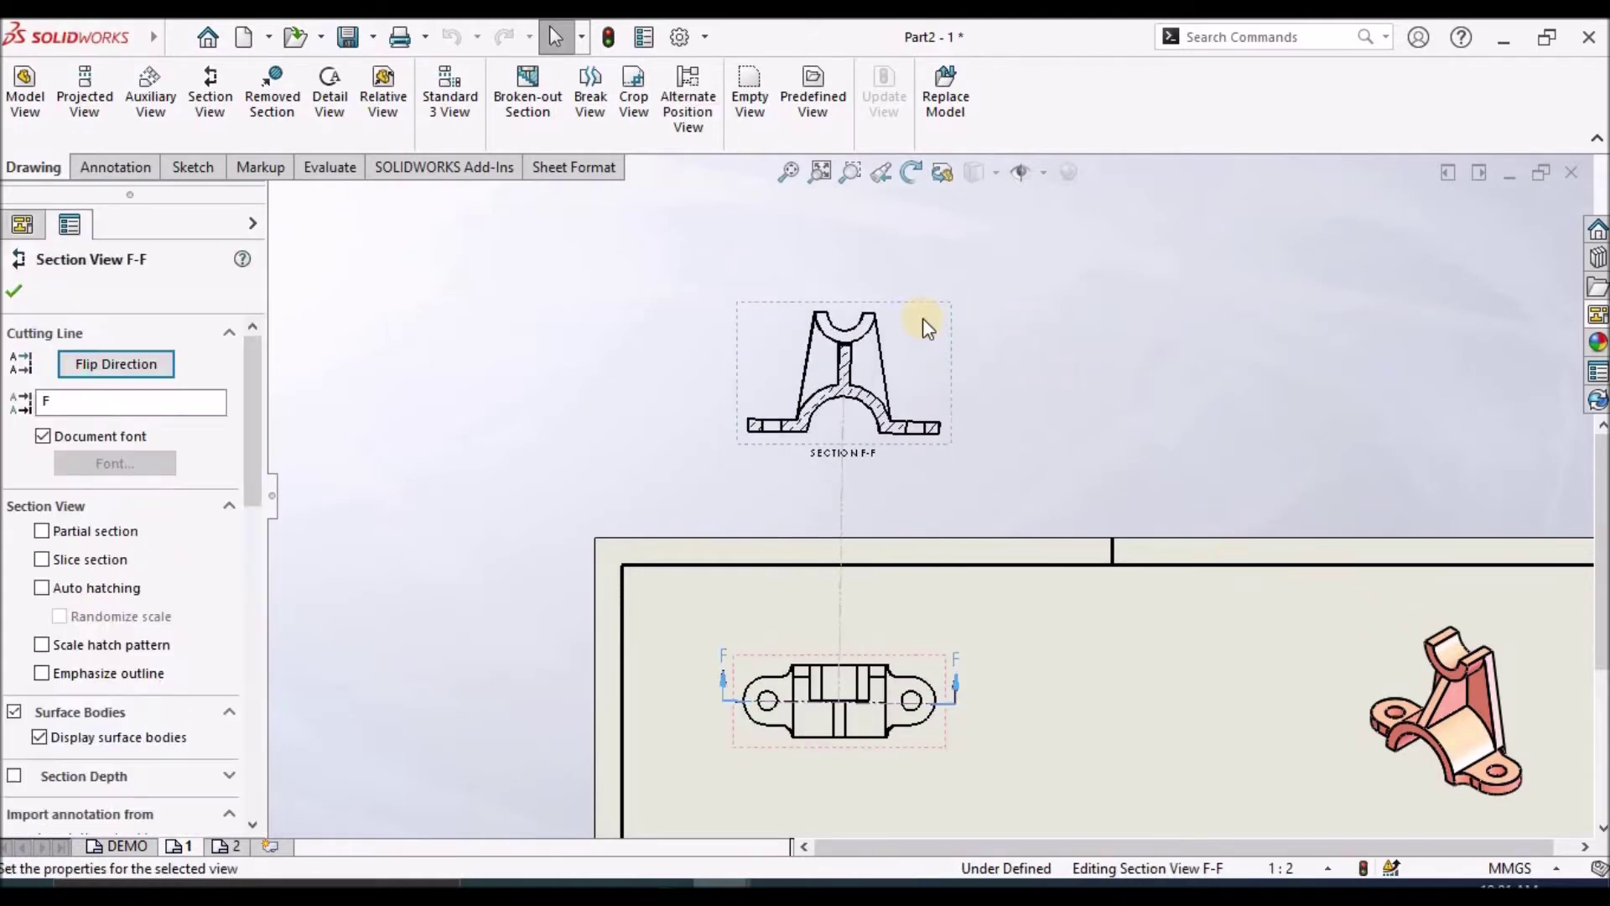
right_click(922, 318)
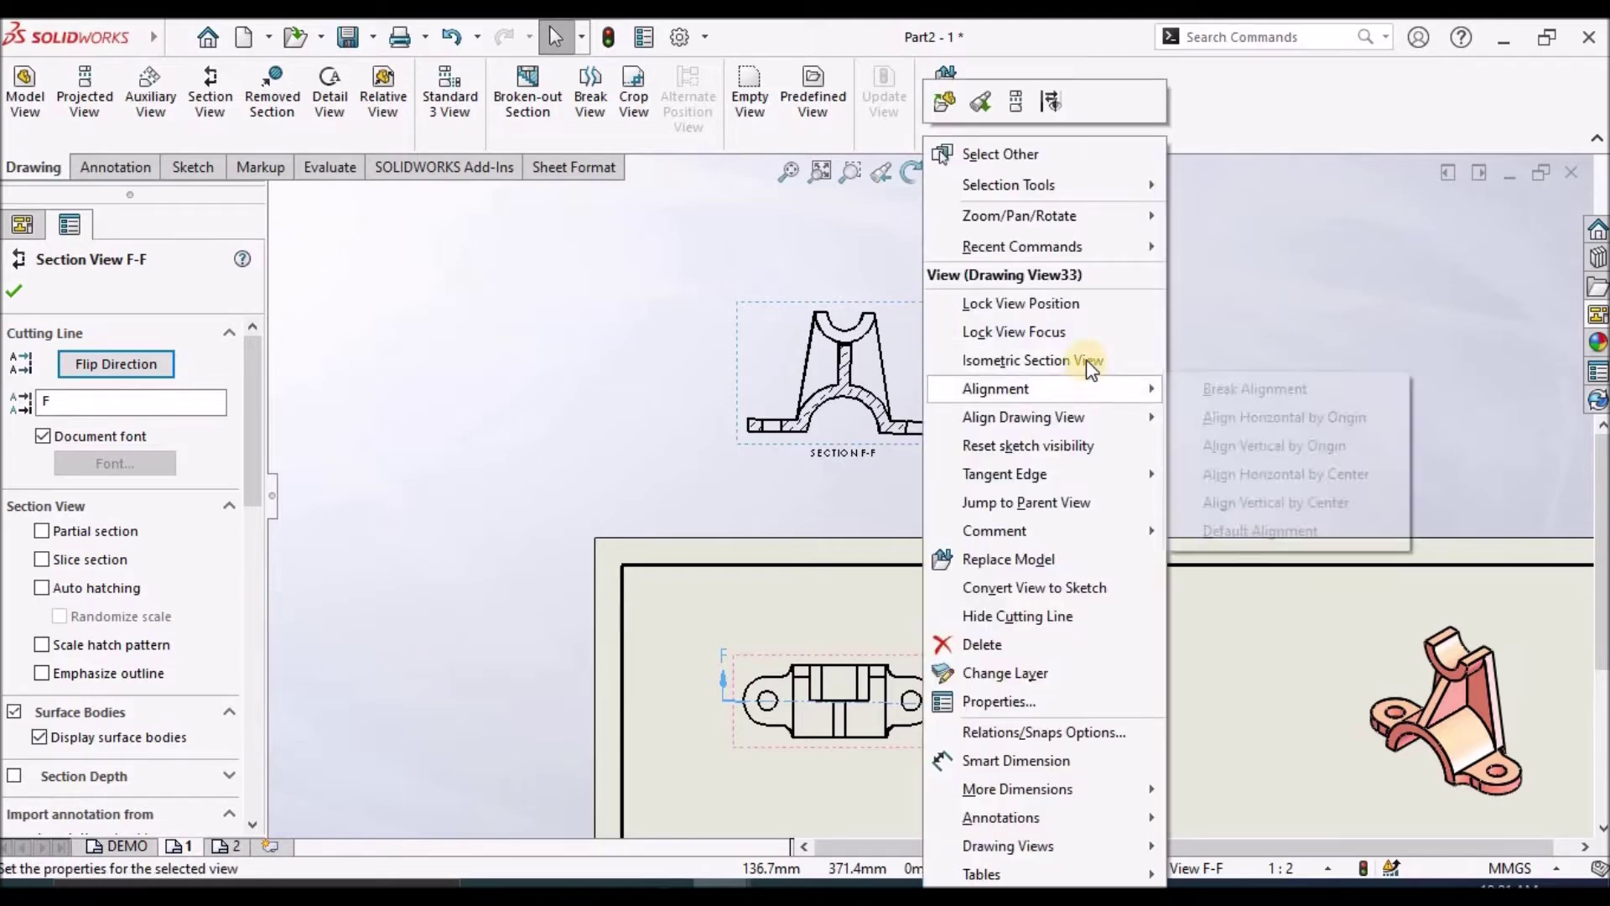
mouse_move(1092, 392)
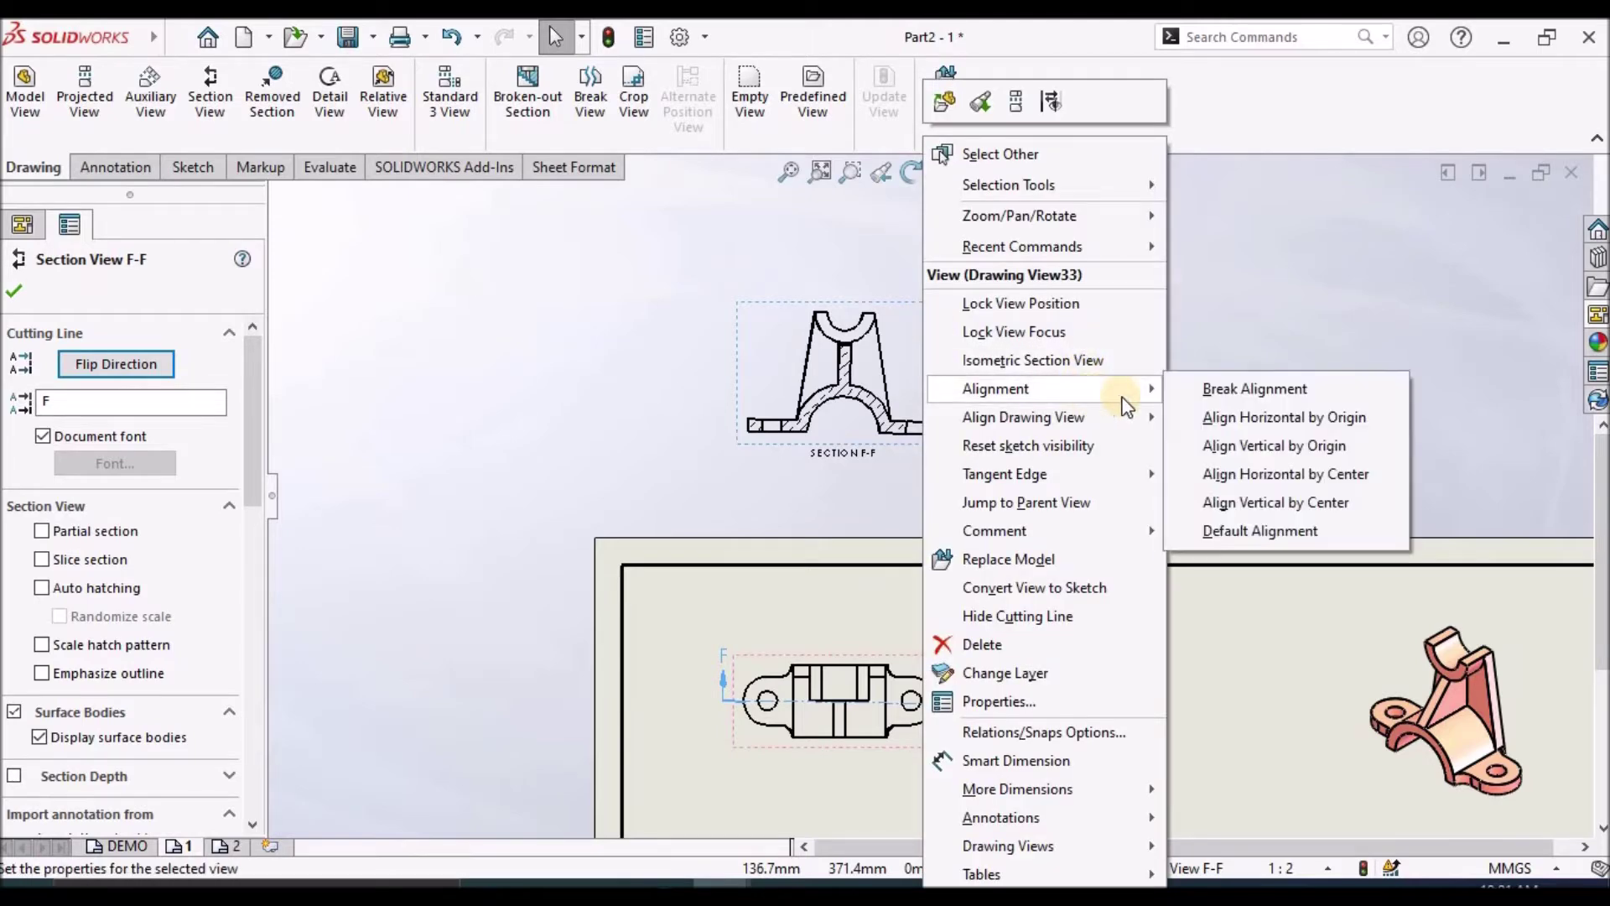
click(1266, 390)
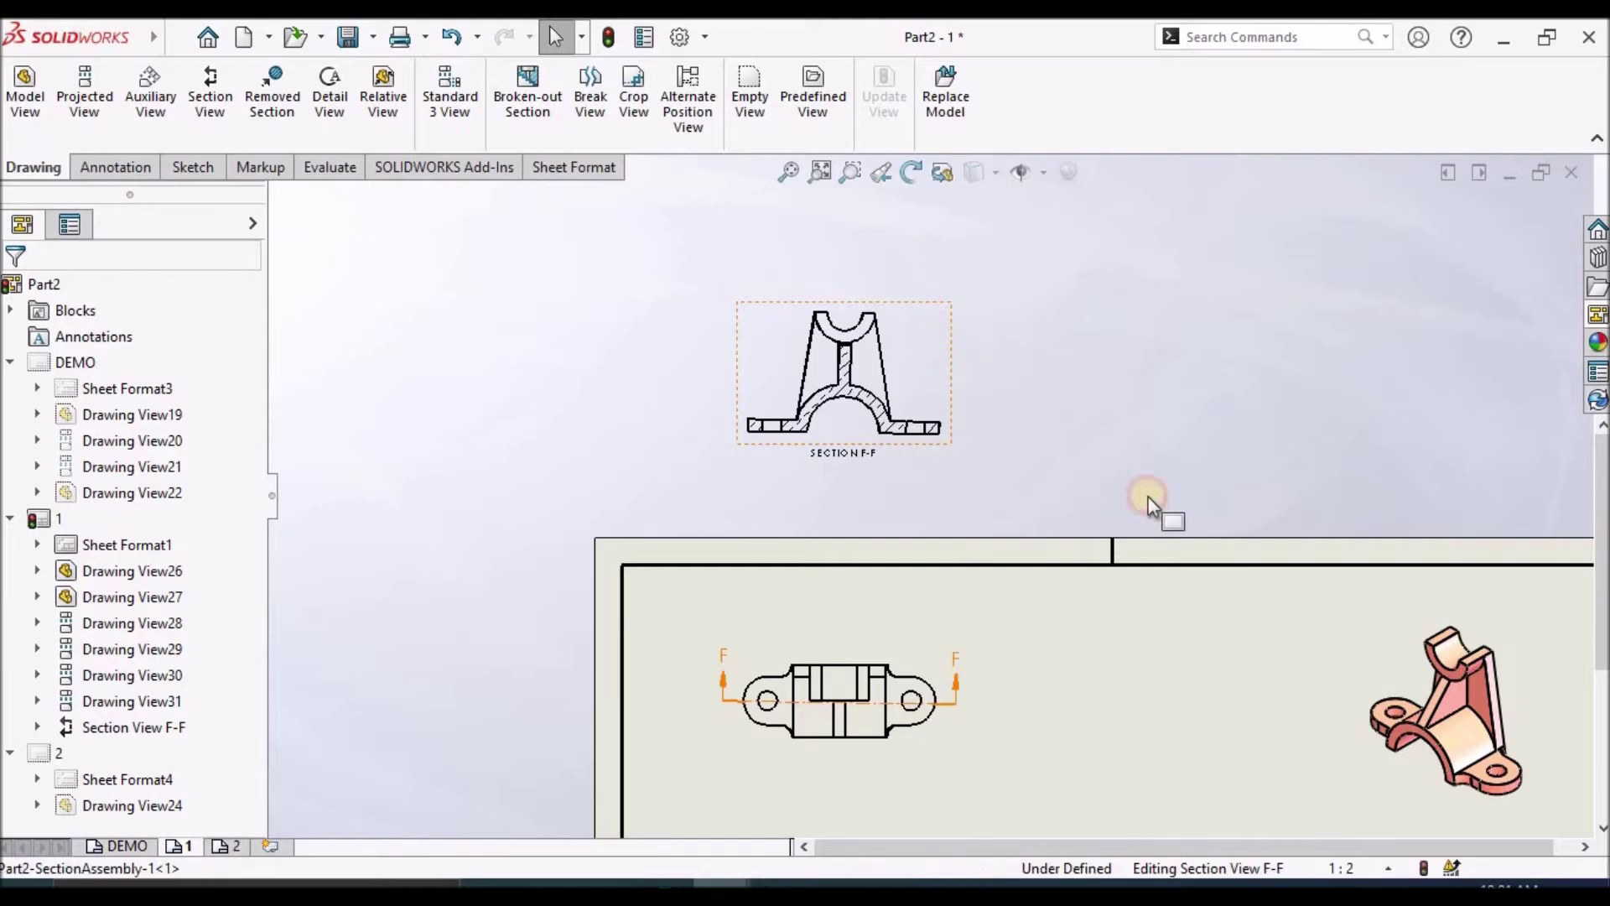
- Move the section view onto the sheet, between the top view and the shaded isometric view
drag(948, 323, 1230, 656)
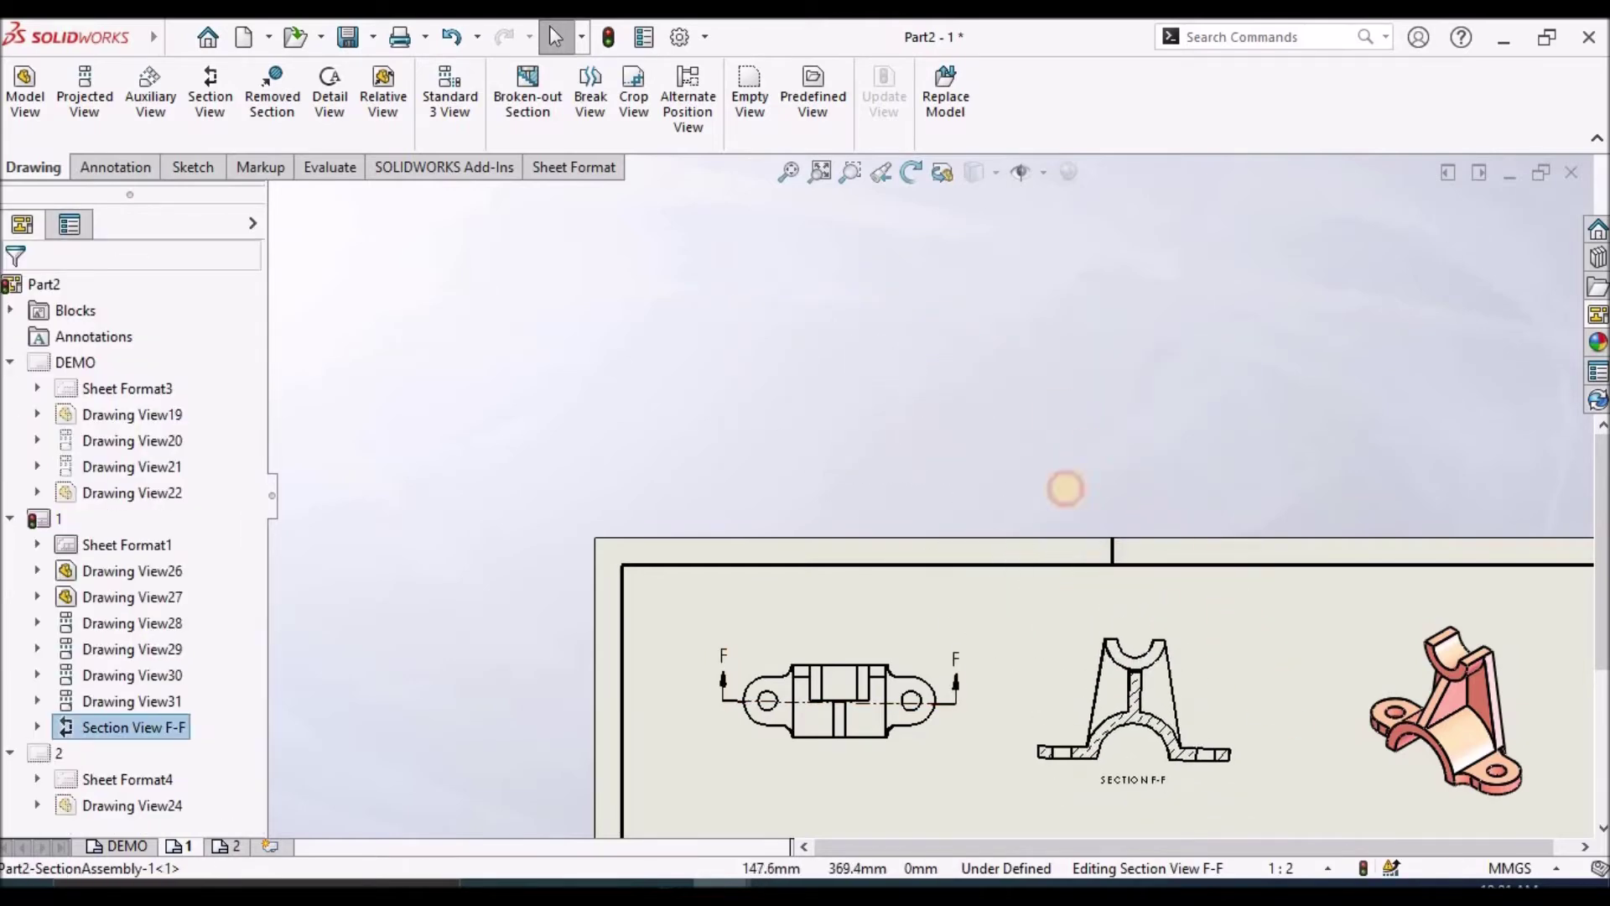
click(1105, 820)
- Examine the hatched section view up close and compare its layout with the other views on the sheet
scroll(1105, 820, down, 5)
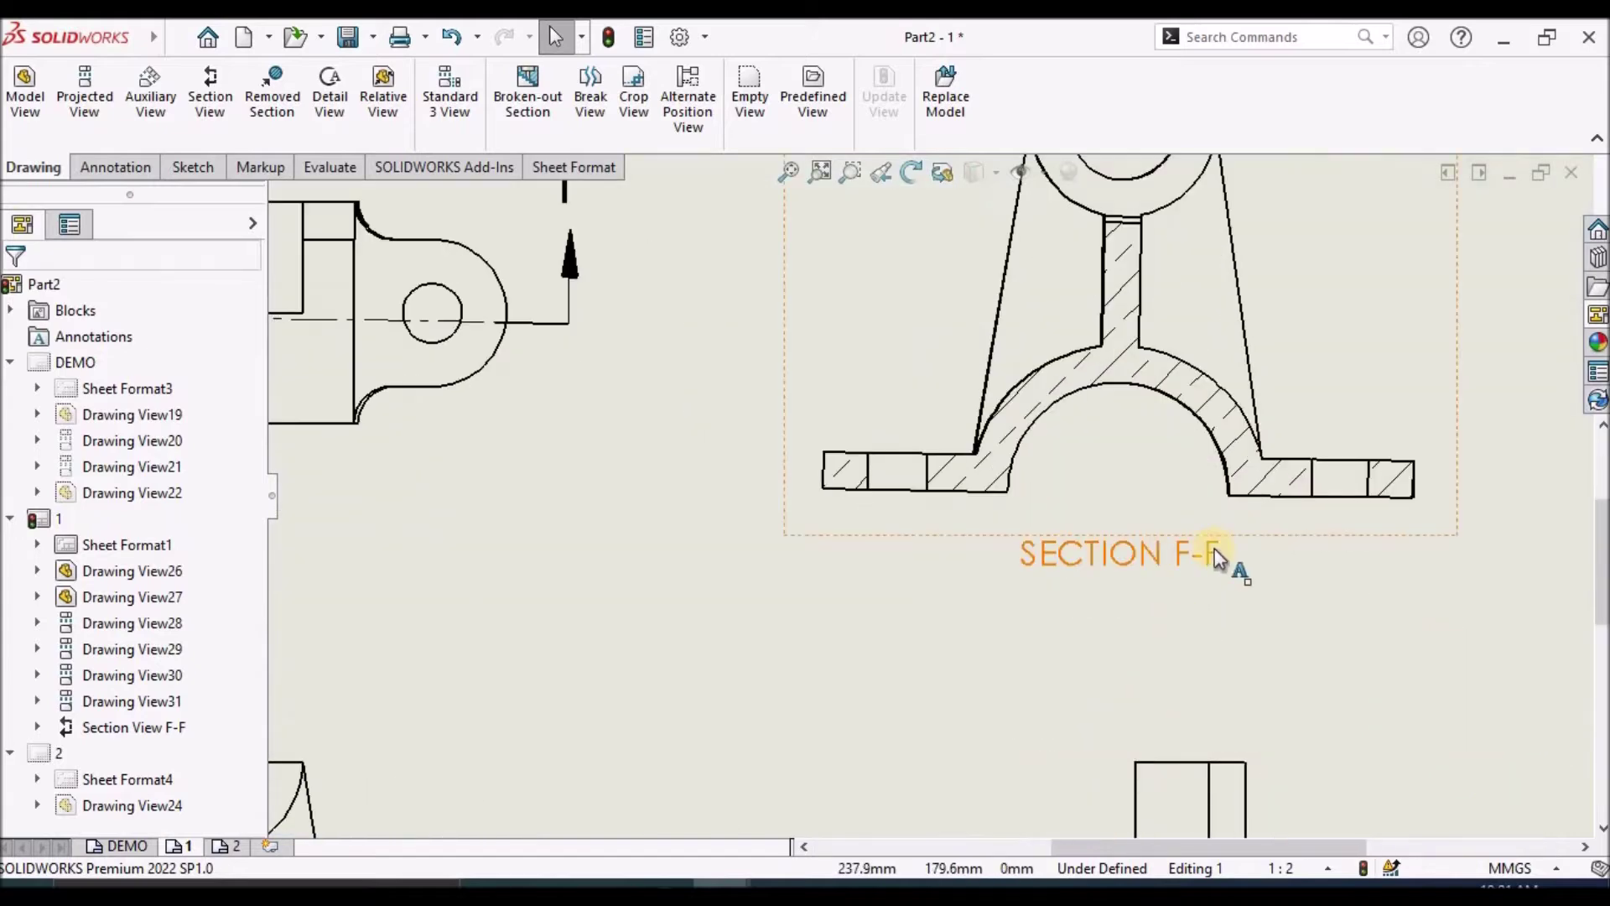
key(ctrl+shift+z)
scroll(928, 465, up, 2)
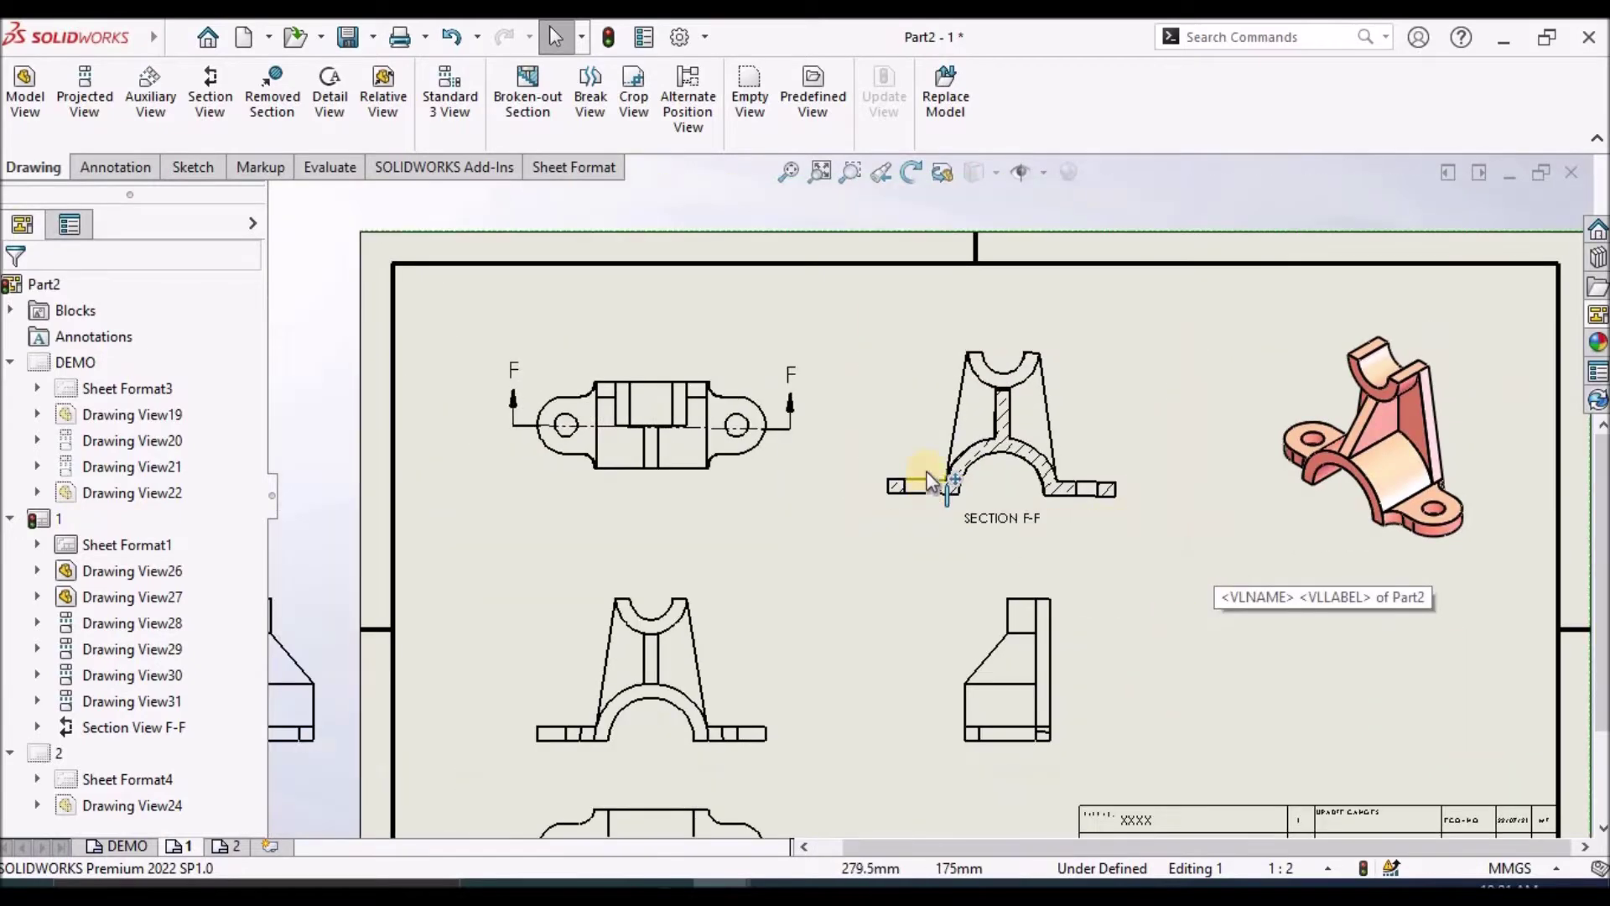
scroll(976, 476, down, 1)
scroll(976, 476, down, 1)
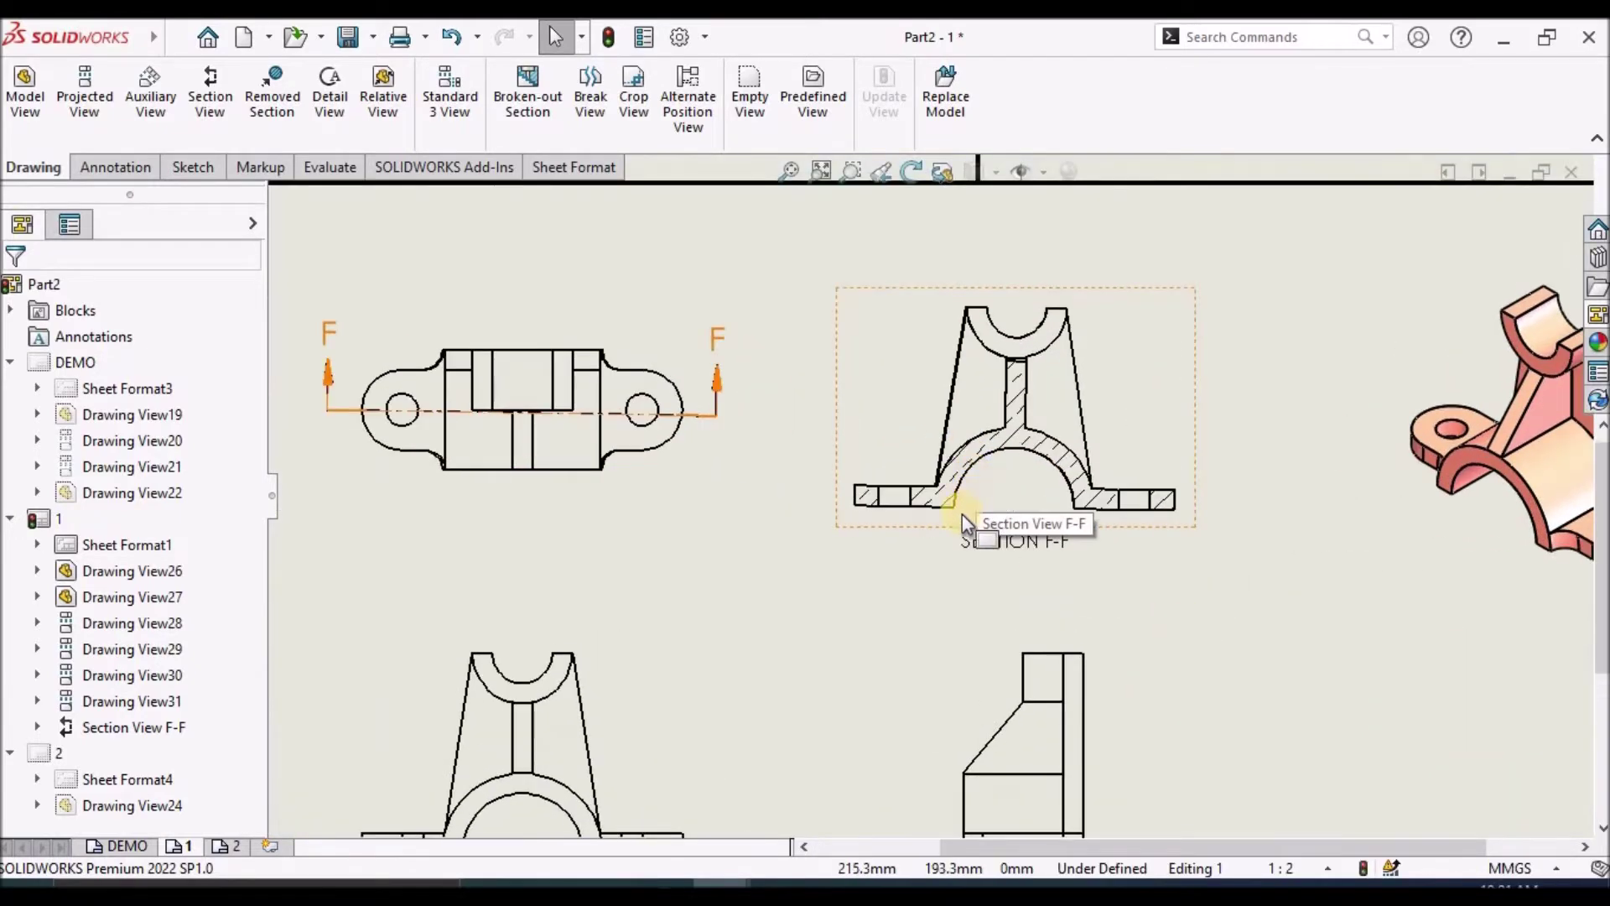
scroll(918, 606, up, 1)
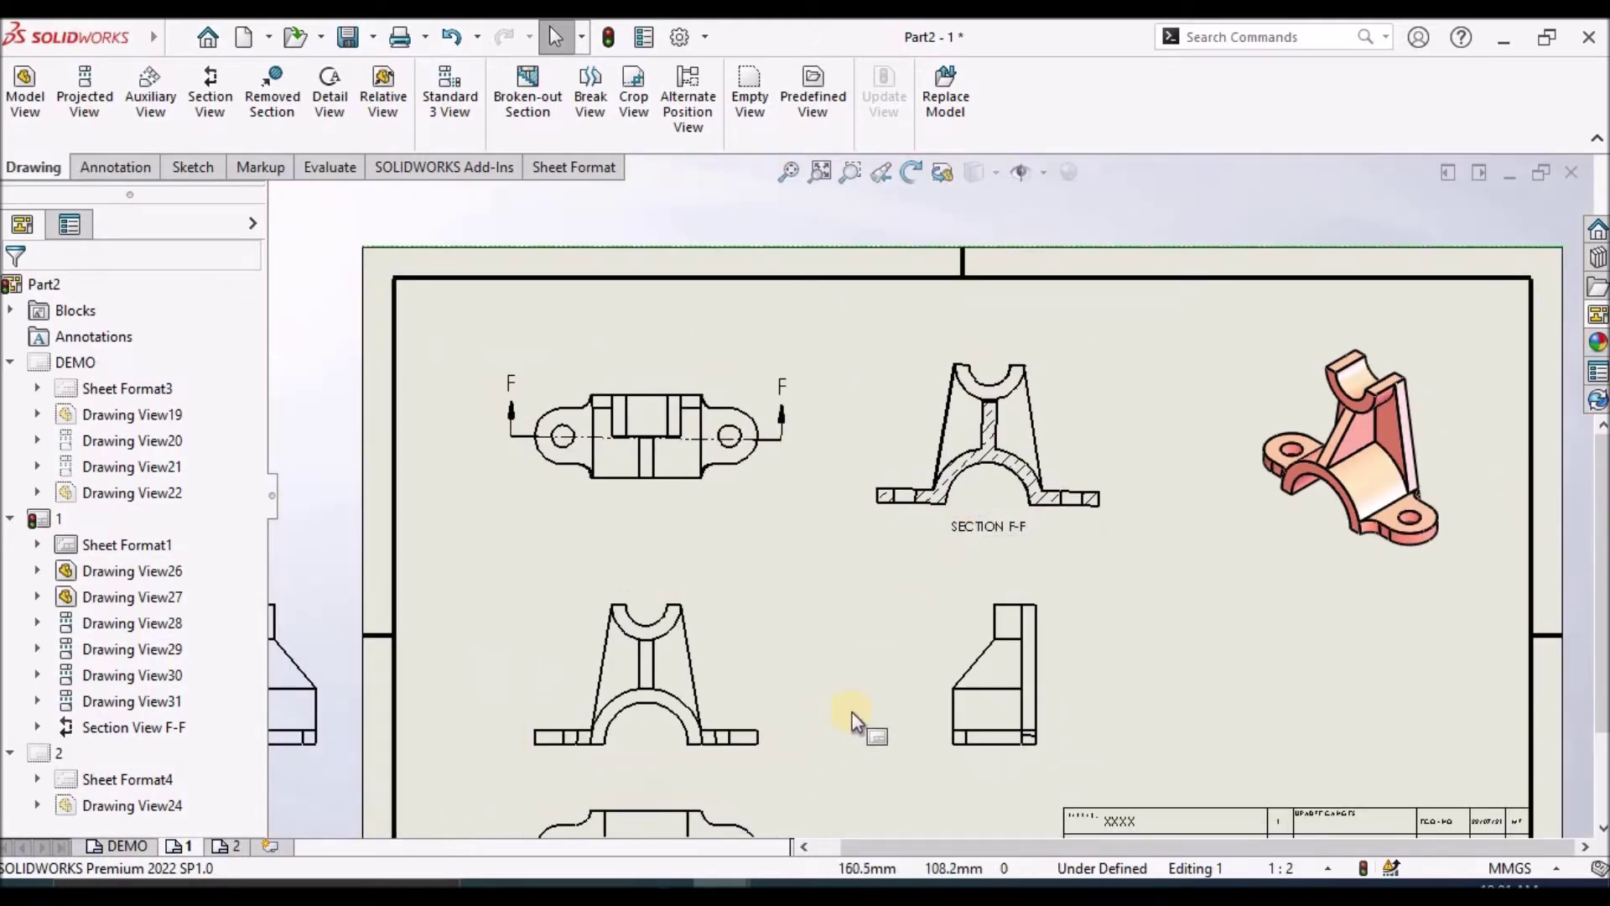
scroll(839, 713, up, 2)
scroll(742, 662, down, 1)
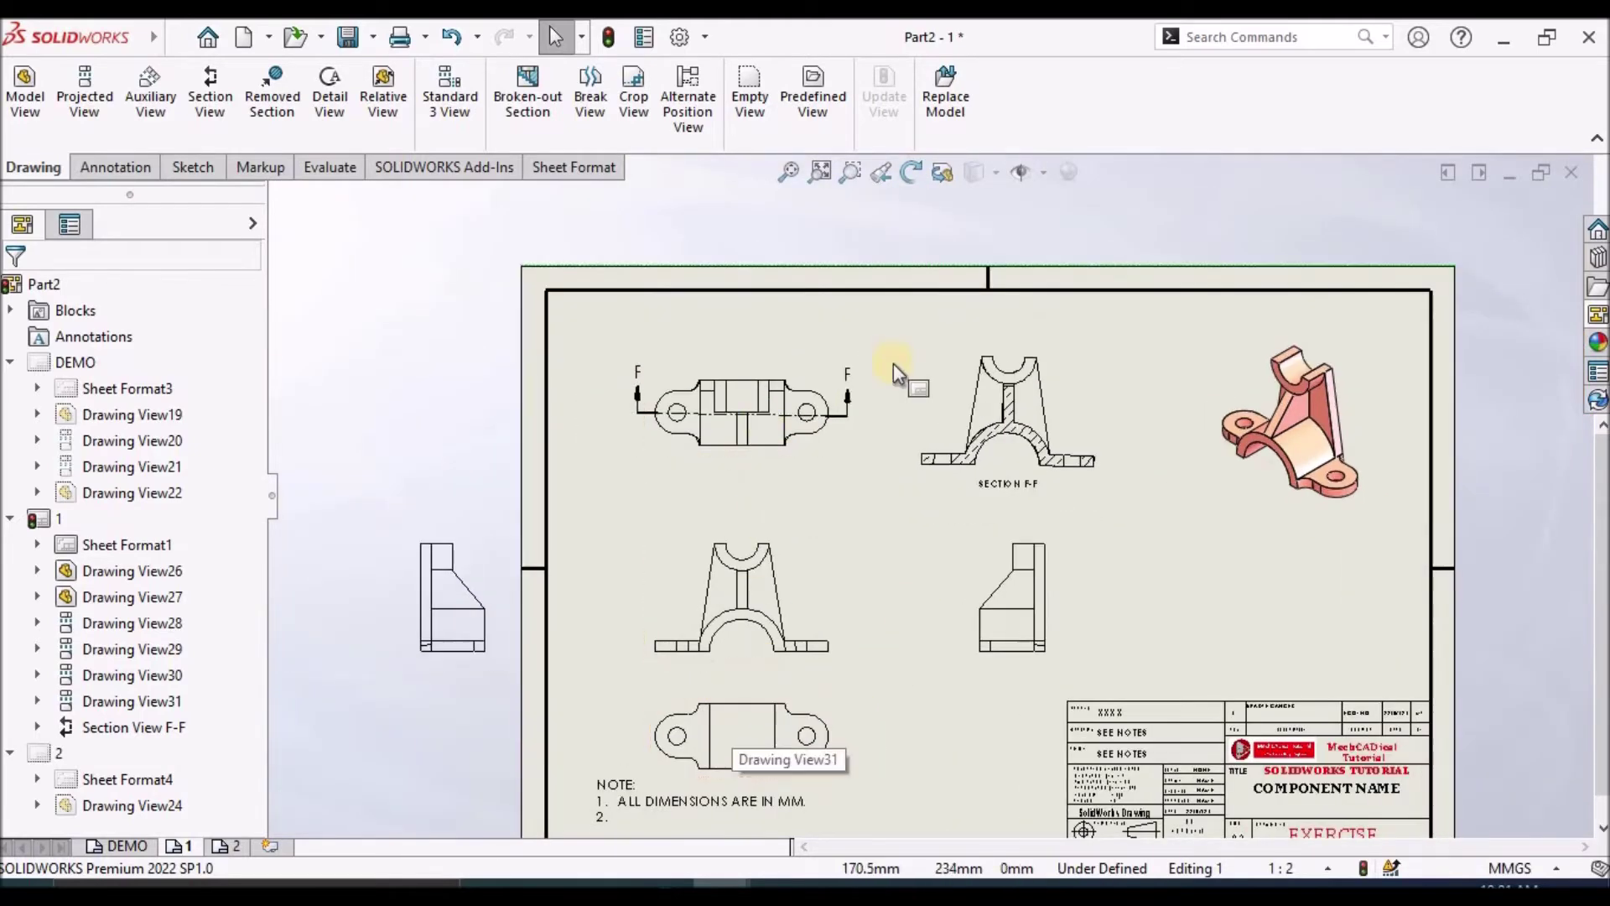
scroll(868, 407, down, 1)
scroll(867, 415, down, 1)
scroll(868, 460, down, 1)
scroll(1054, 540, down, 1)
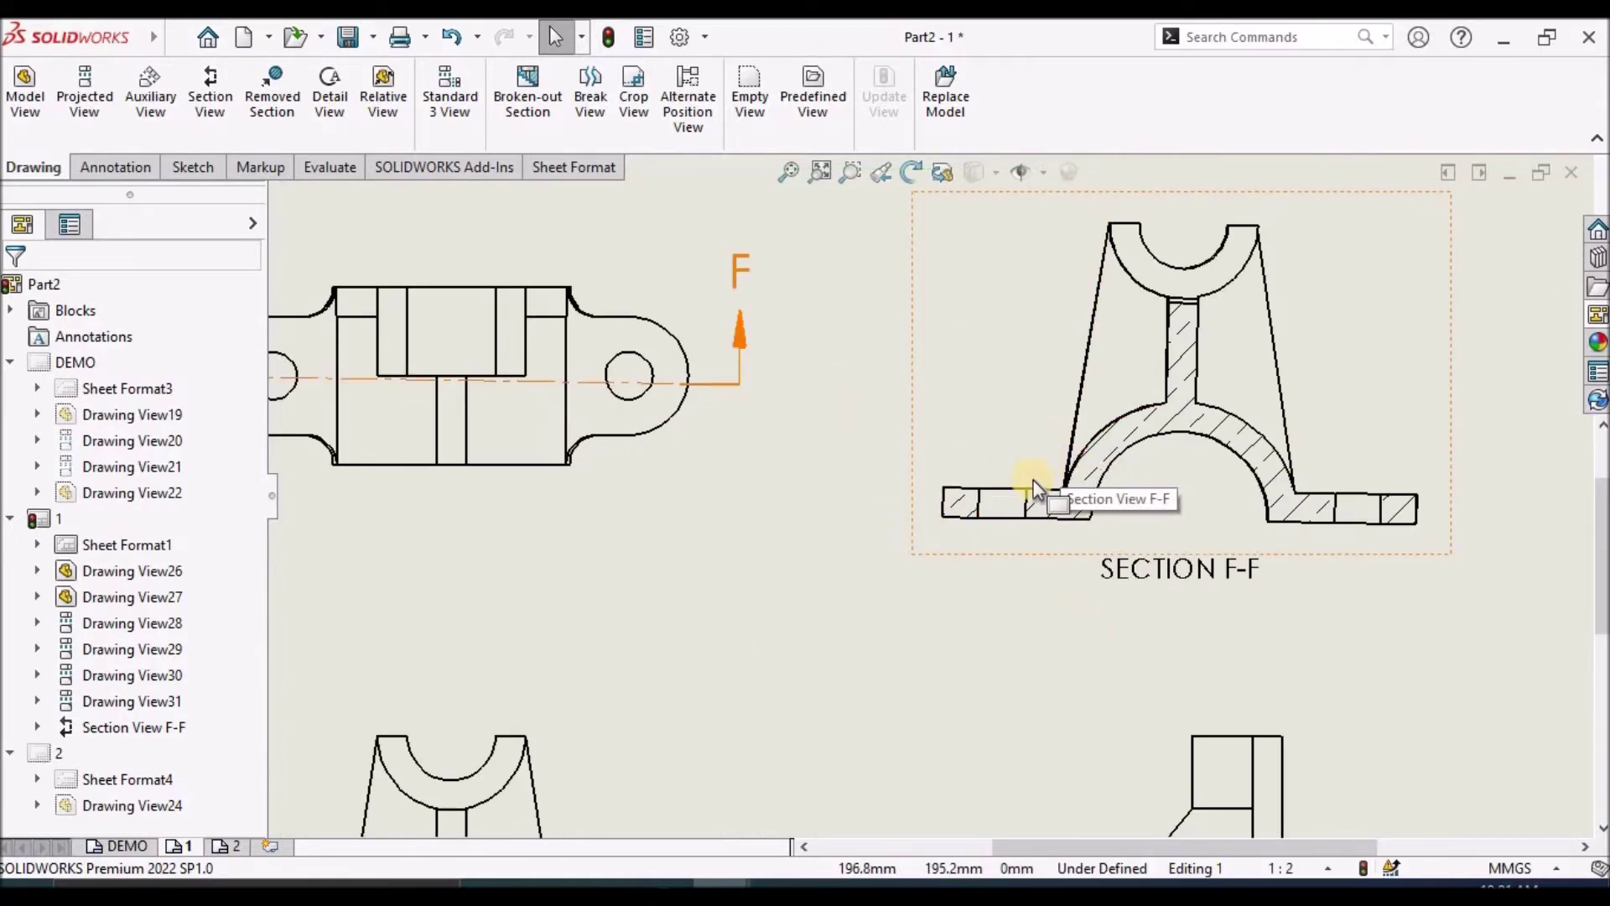
scroll(1022, 500, down, 1)
scroll(1023, 501, down, 1)
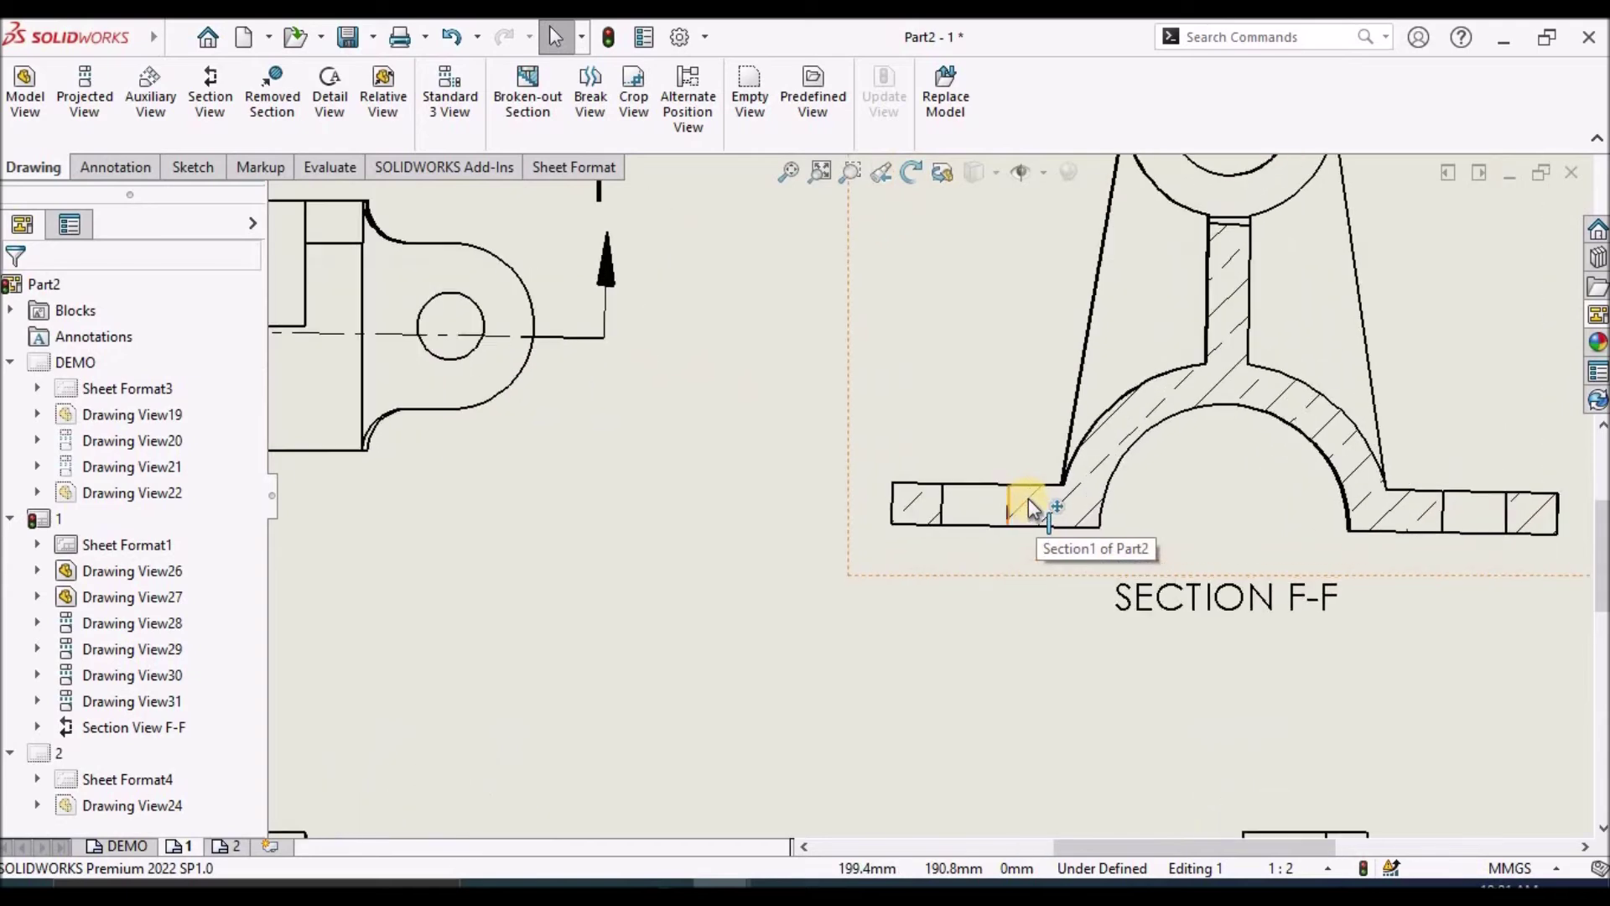
scroll(1207, 507, up, 5)
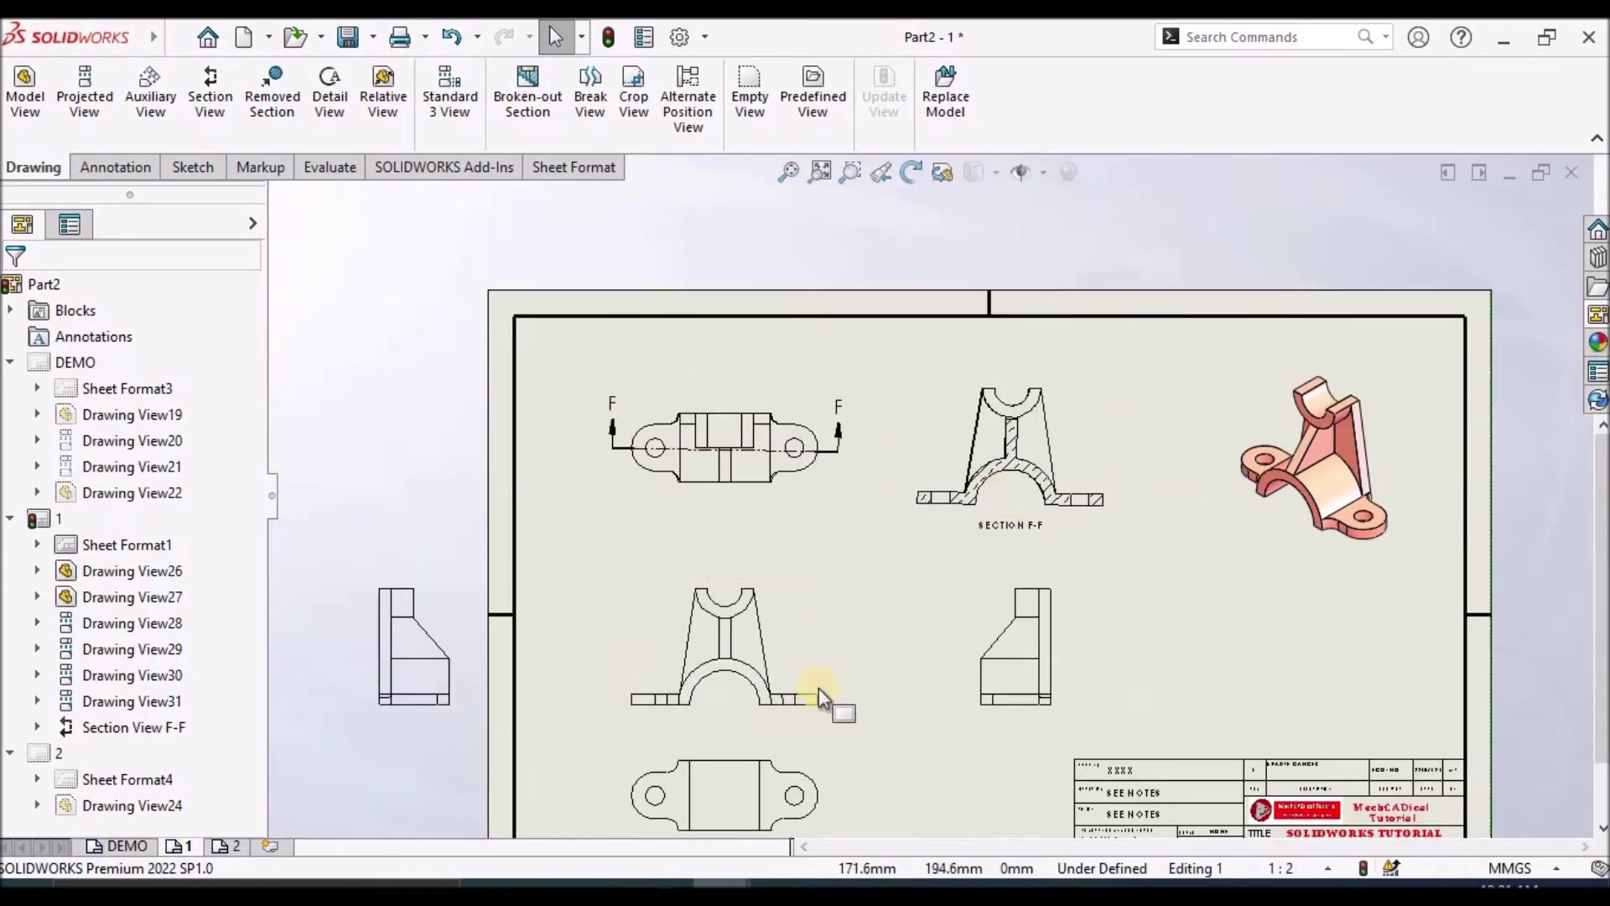
- Start a detail view and sketch its circle with a radius of about 63 mm over the right mounting hole of the bottom view
scroll(801, 788, down, 1)
scroll(672, 690, down, 1)
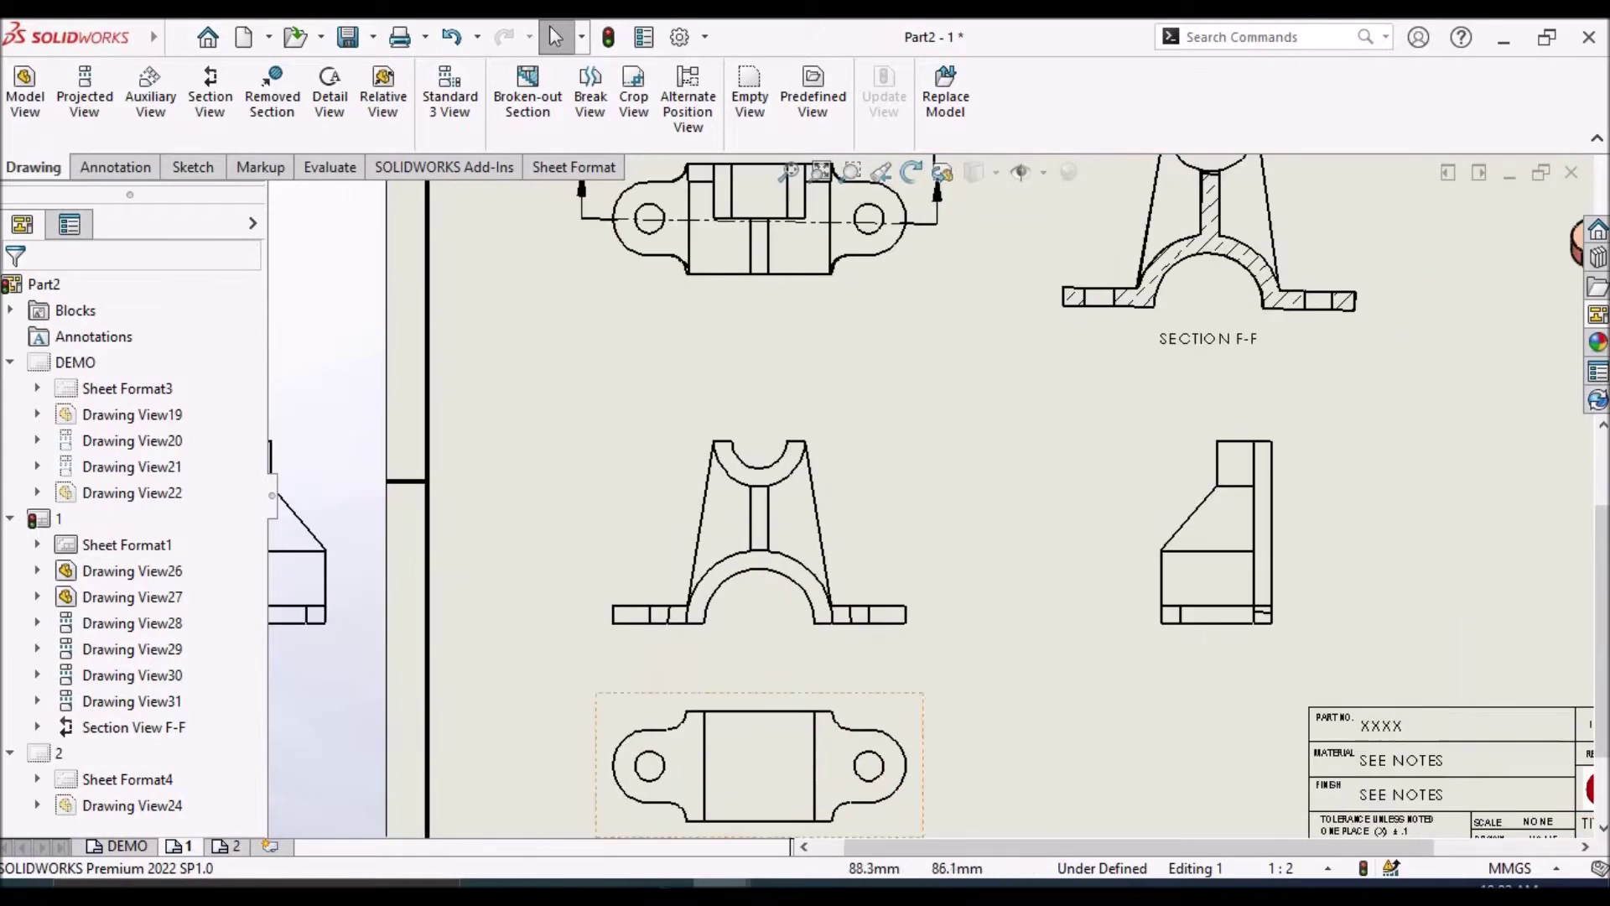
click(321, 84)
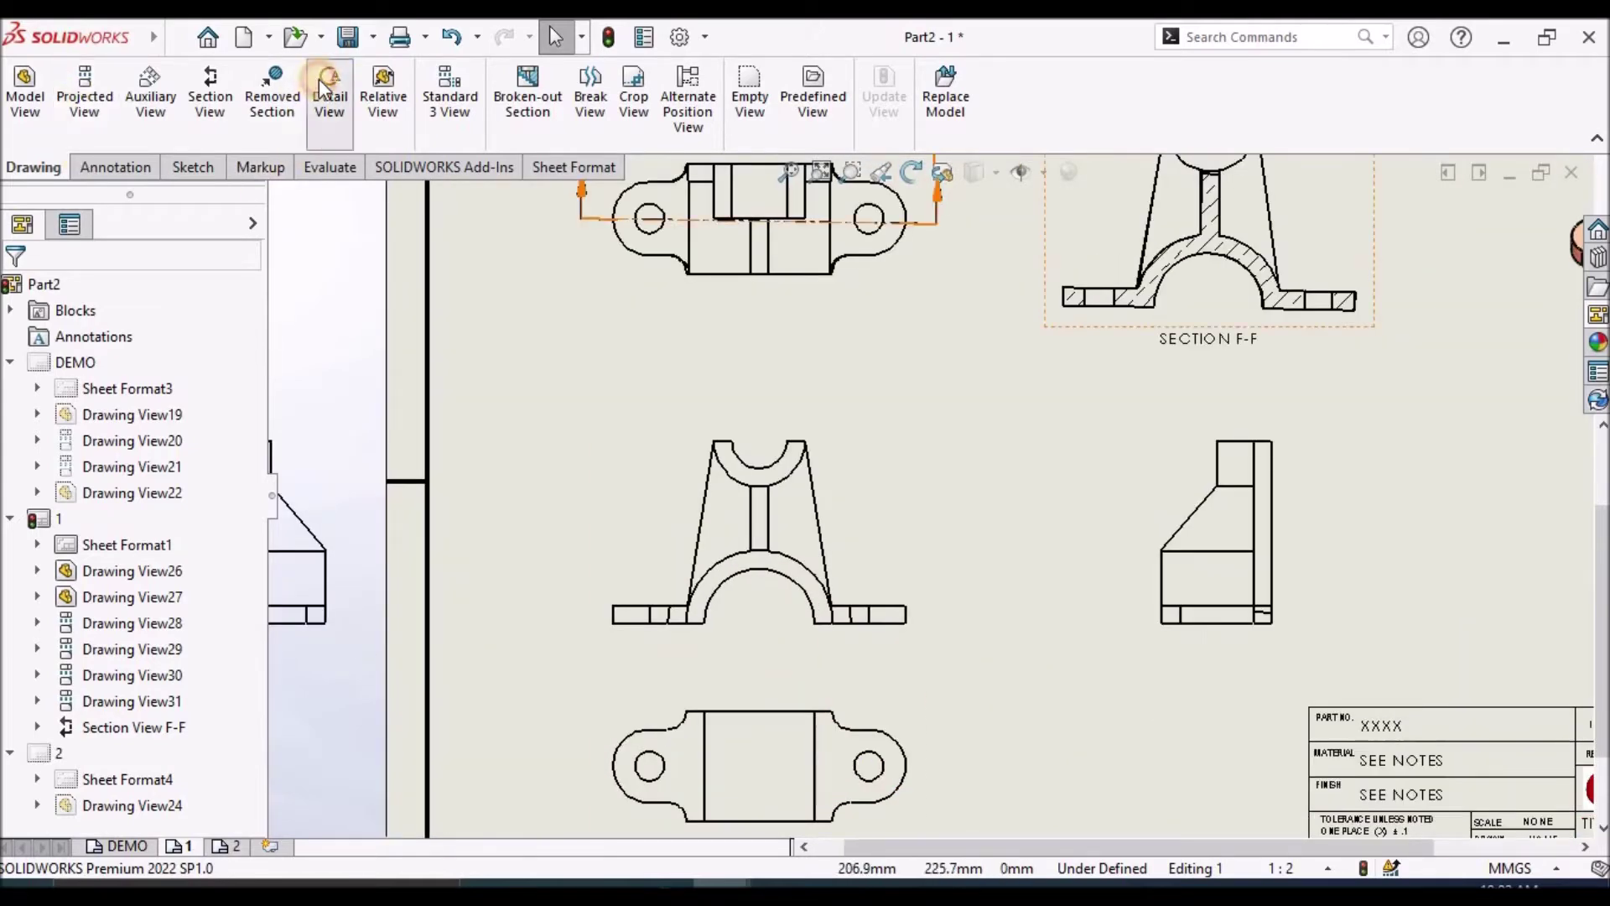
scroll(773, 651, down, 2)
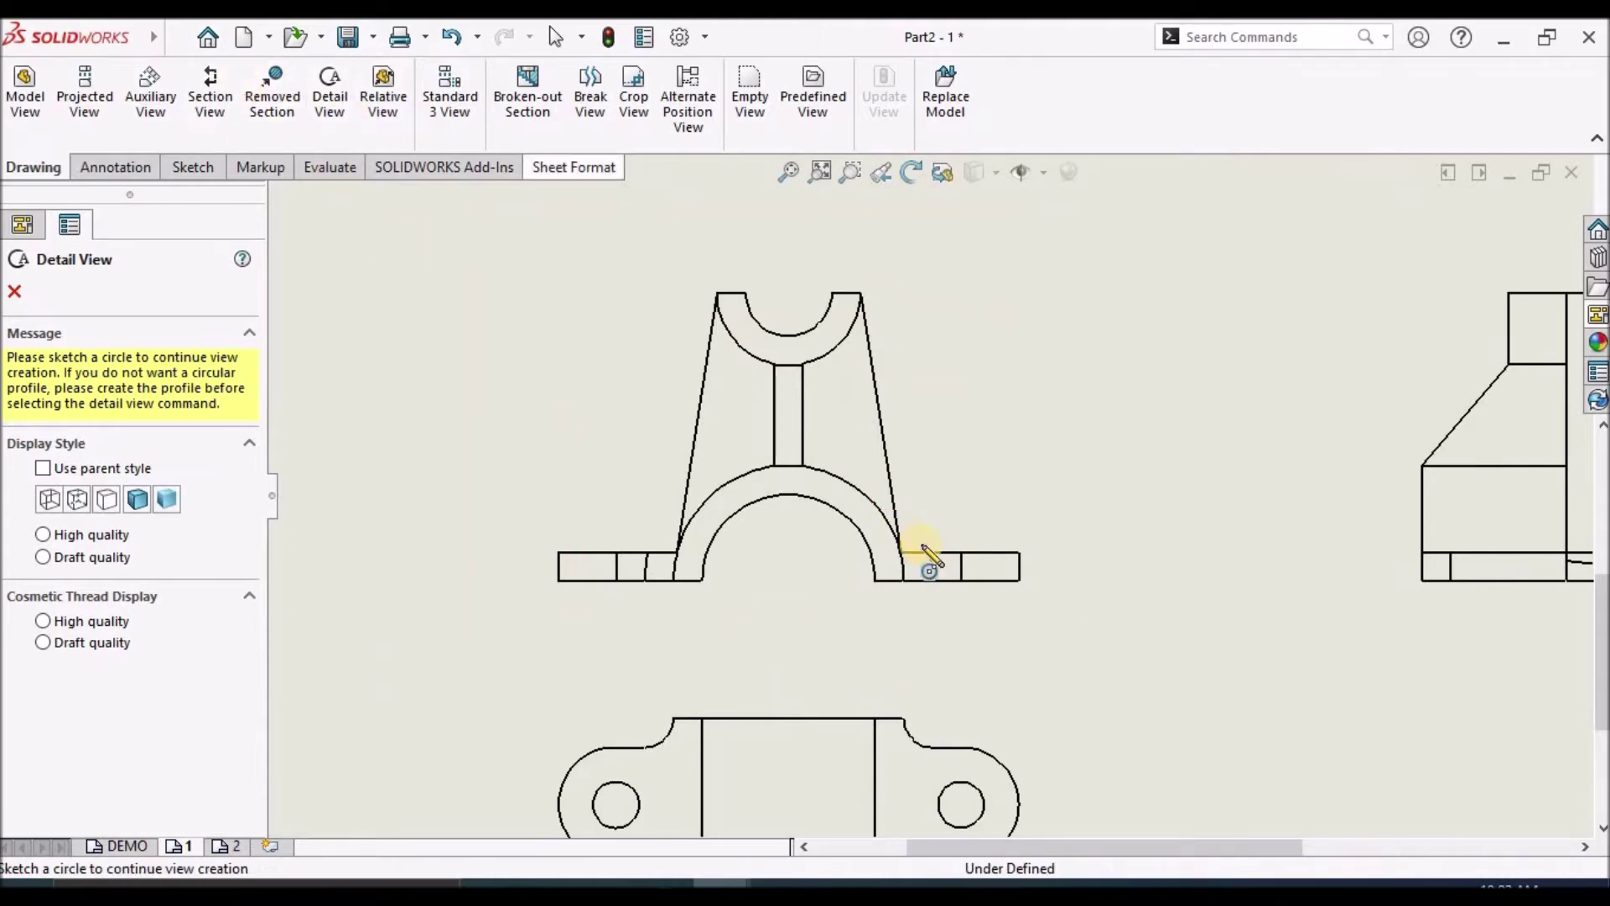
scroll(1010, 546, down, 2)
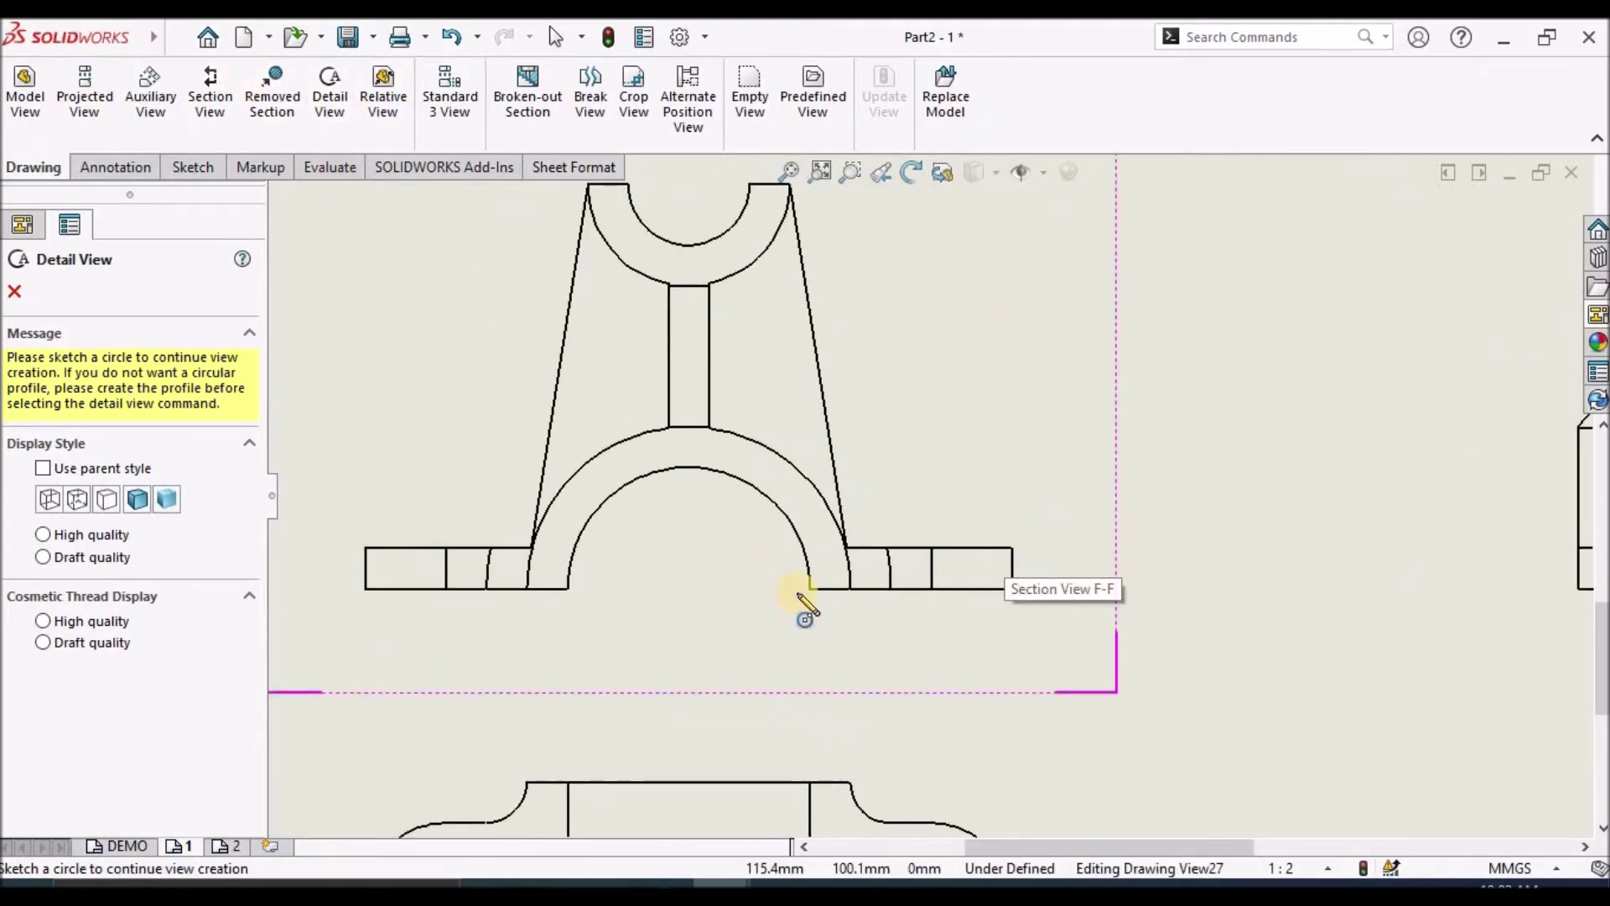
scroll(805, 617, up, 3)
scroll(942, 676, up, 2)
scroll(1002, 570, down, 3)
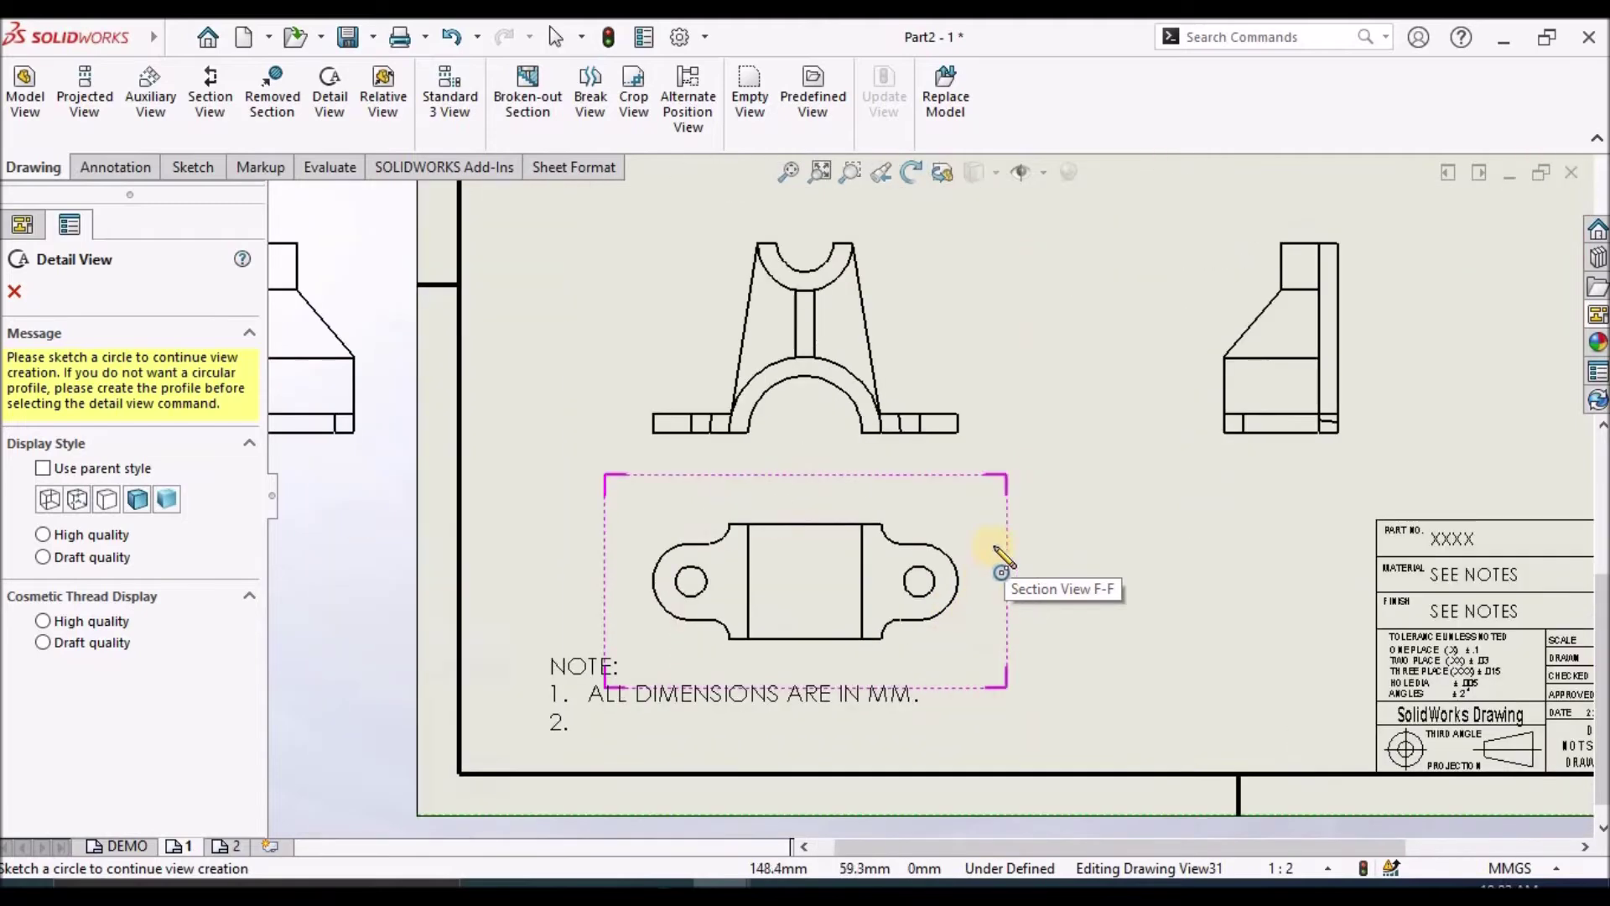
click(979, 523)
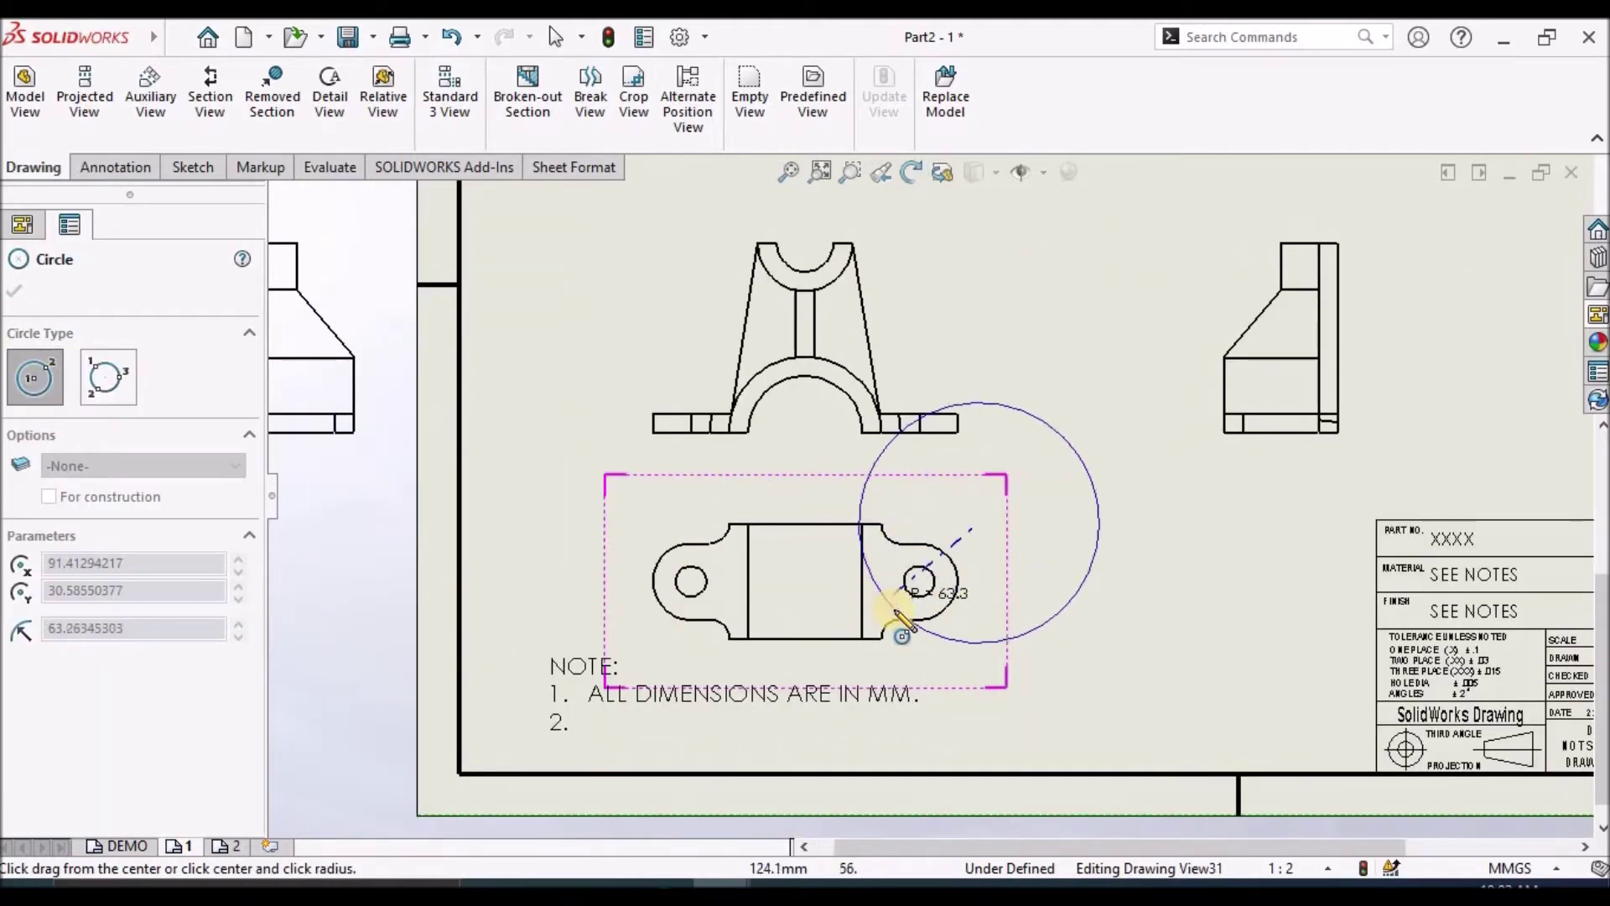
click(897, 612)
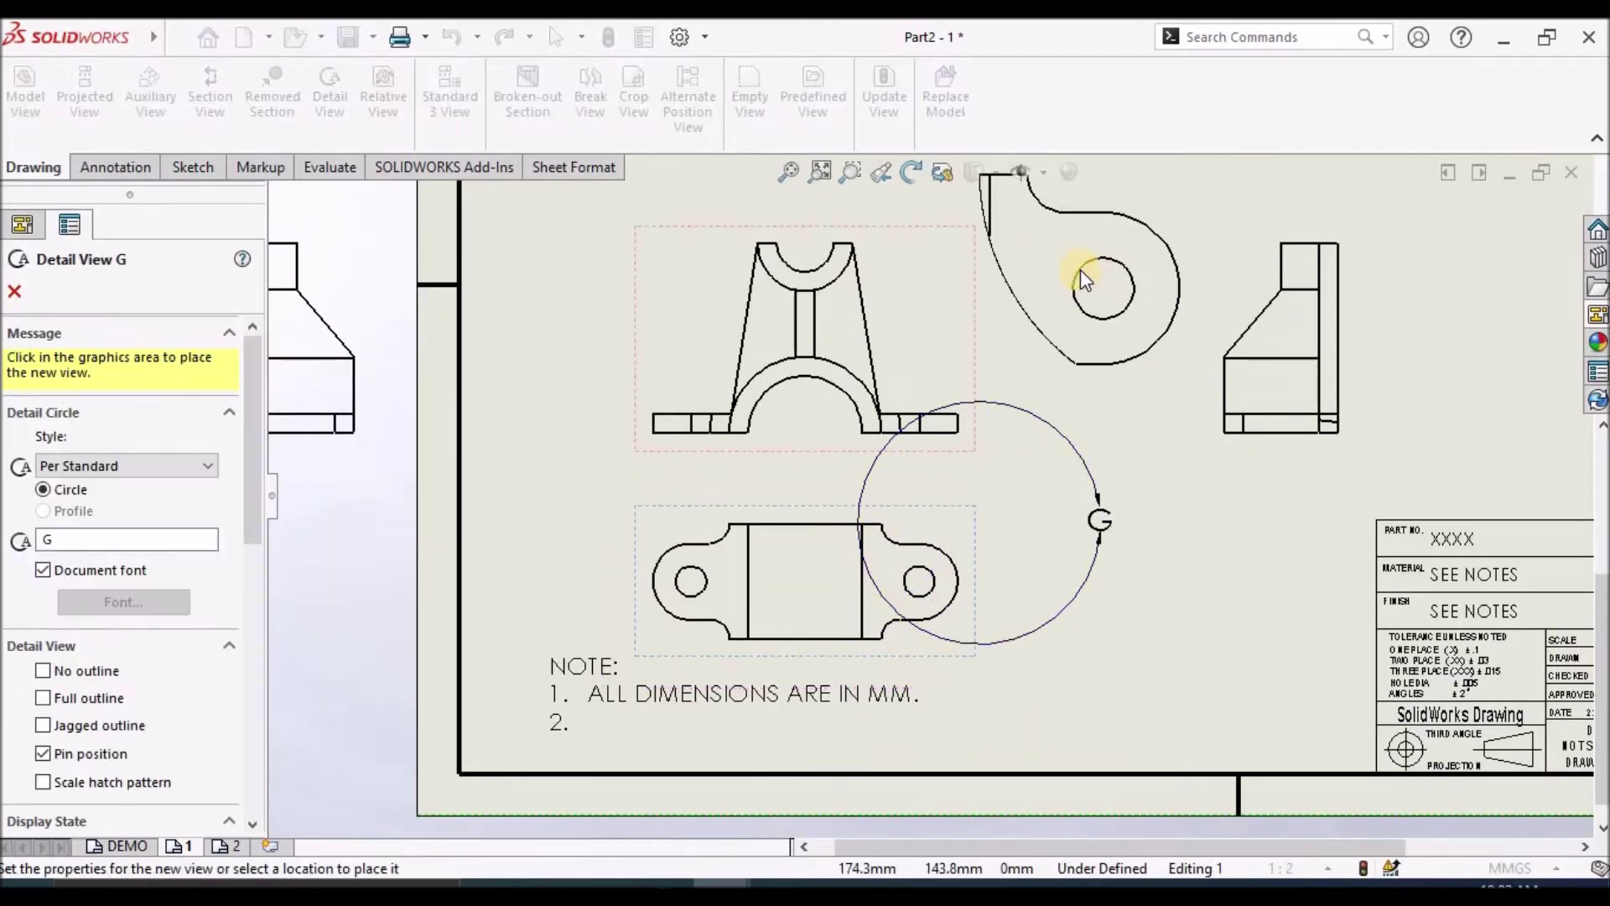
- Place the detail view in the free area above the title block, beside the side view
scroll(1099, 631, up, 3)
scroll(1042, 593, down, 2)
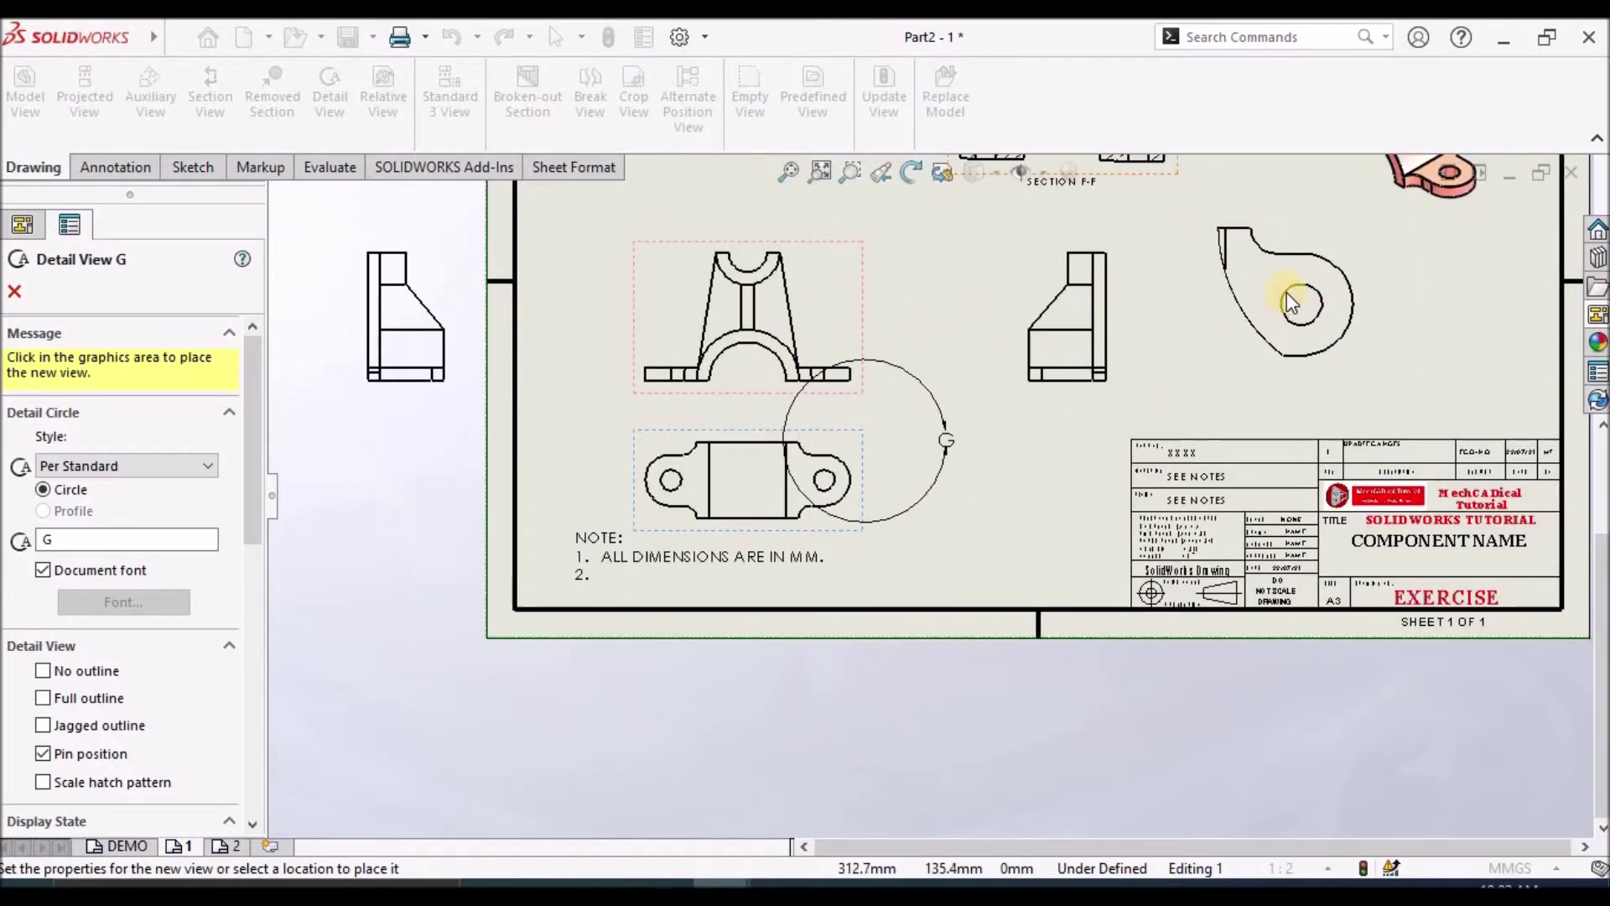
click(1286, 292)
scroll(1387, 342, down, 1)
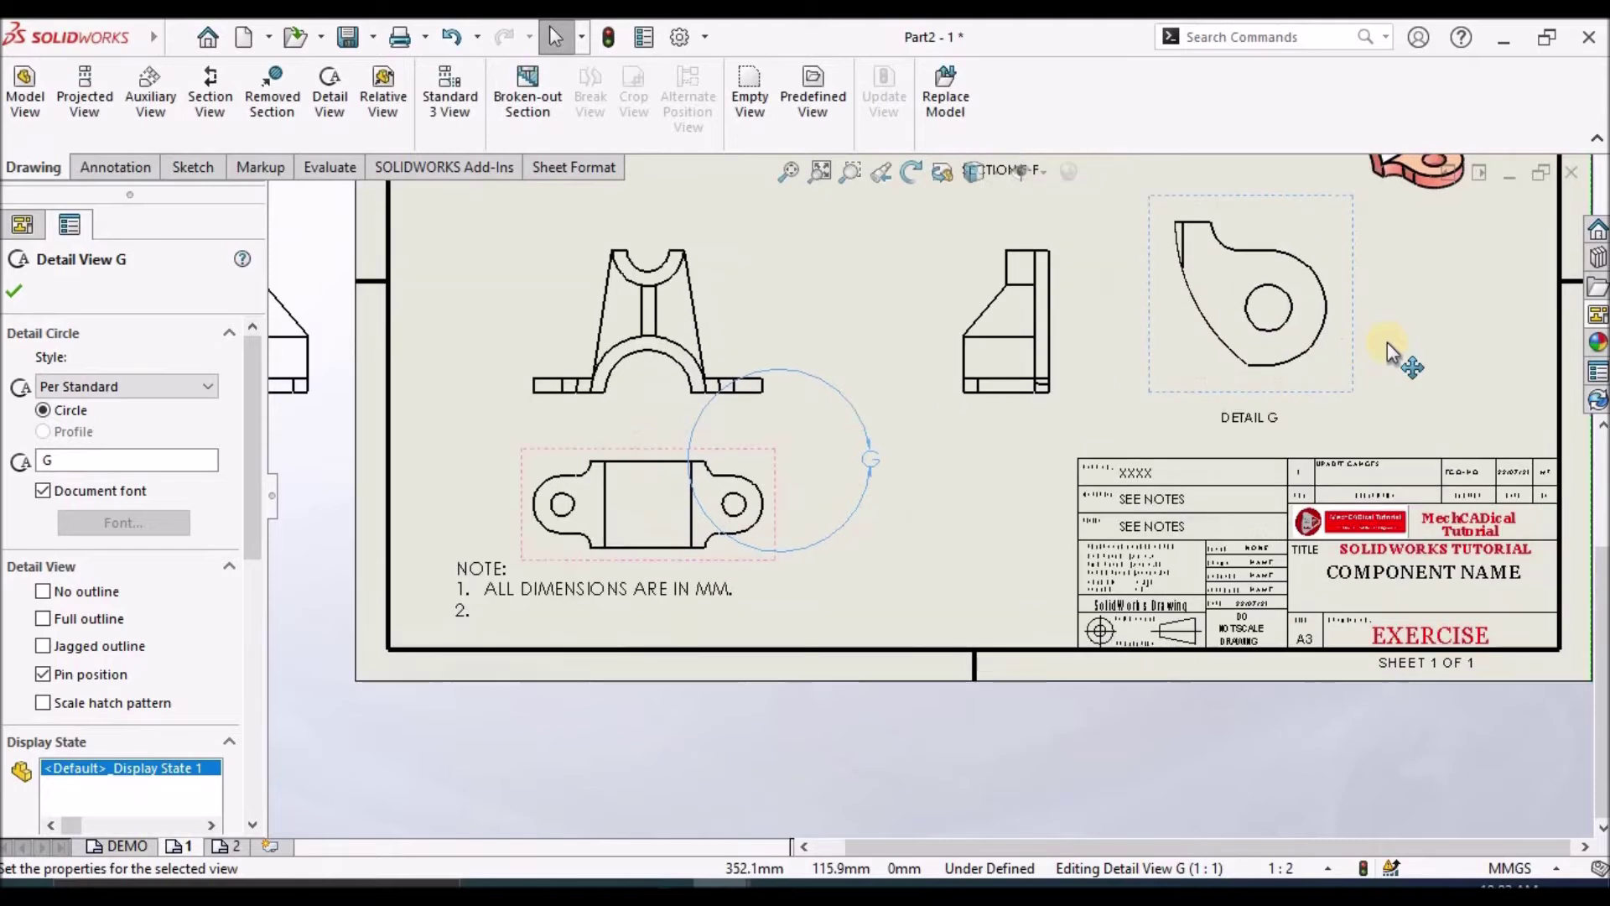
- Dimension the diameter of the mounting hole in the detail view, placing the text above and outside the outline
click(141, 165)
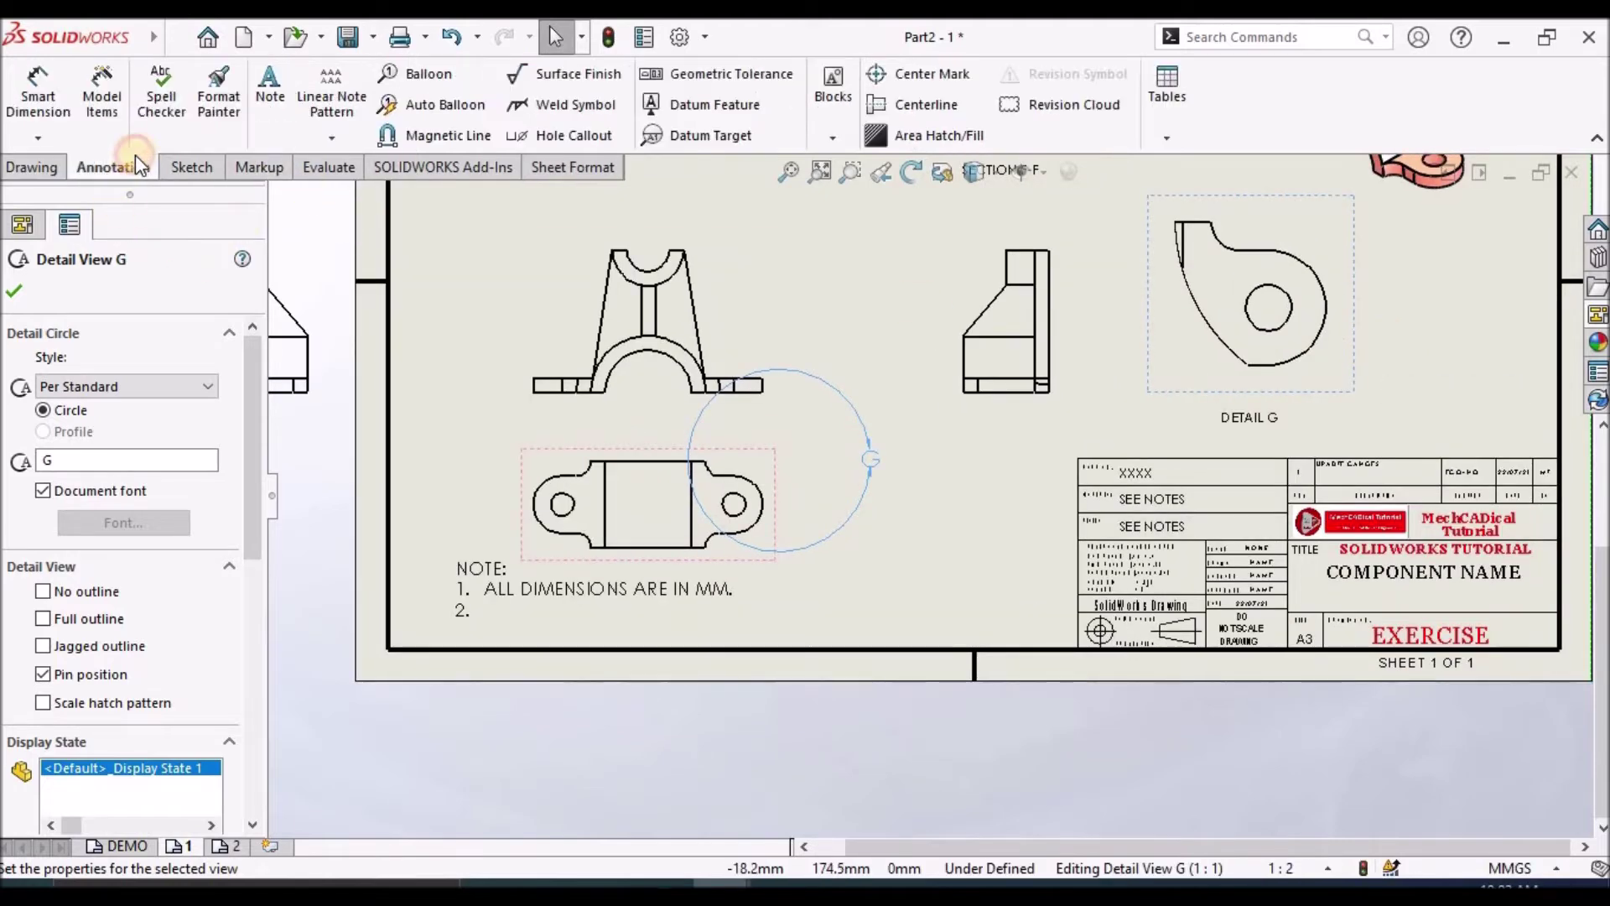
click(38, 96)
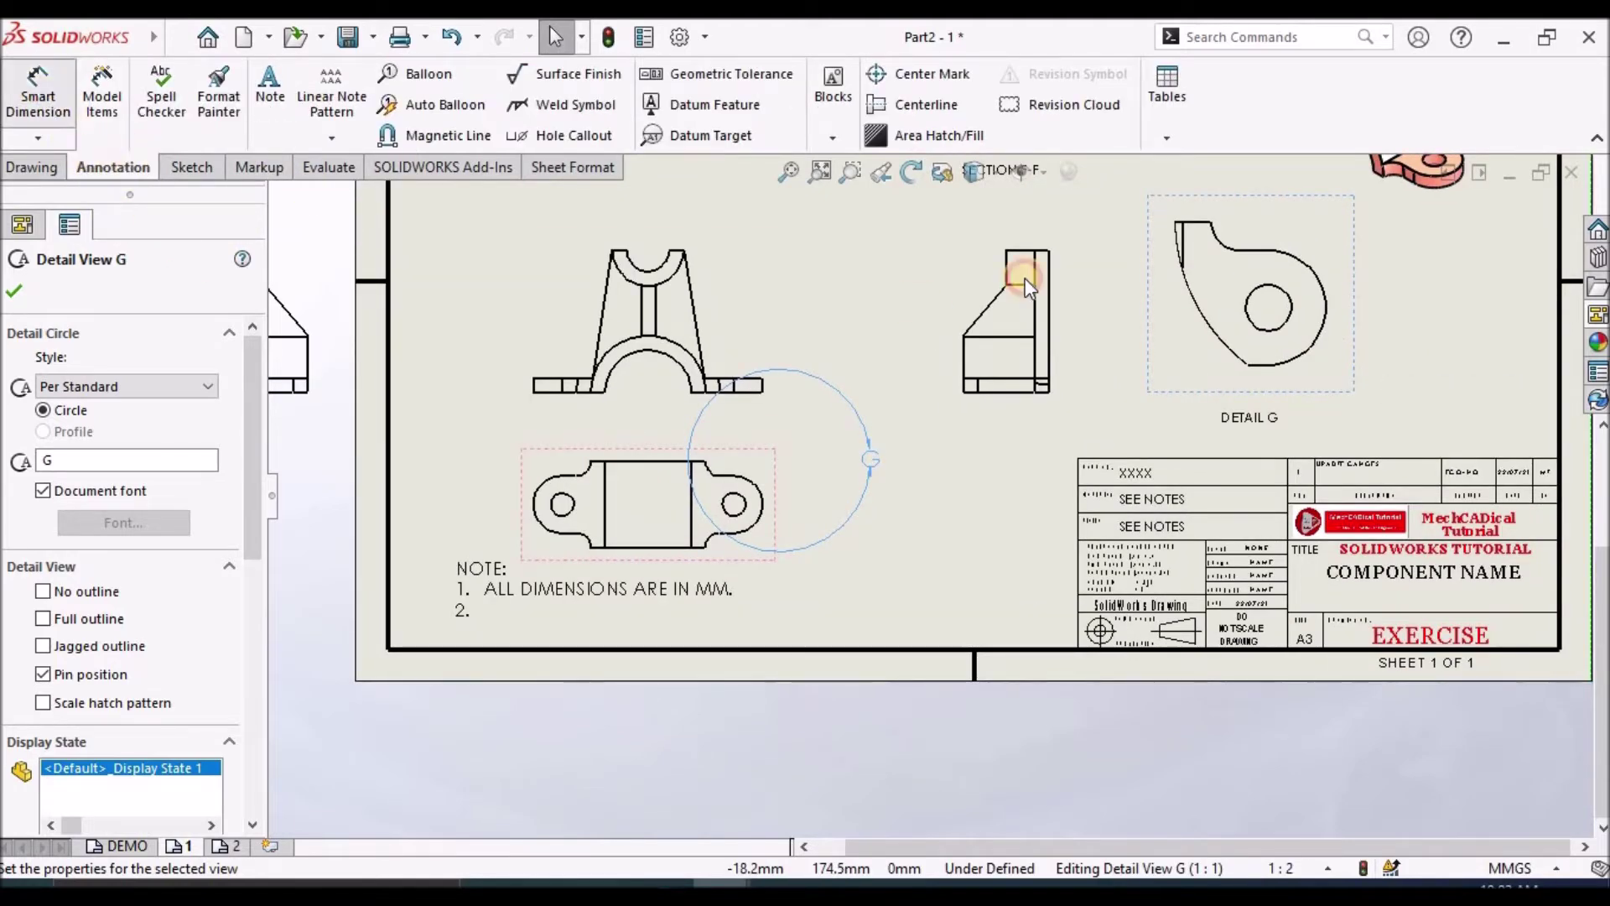
click(1289, 300)
click(1356, 245)
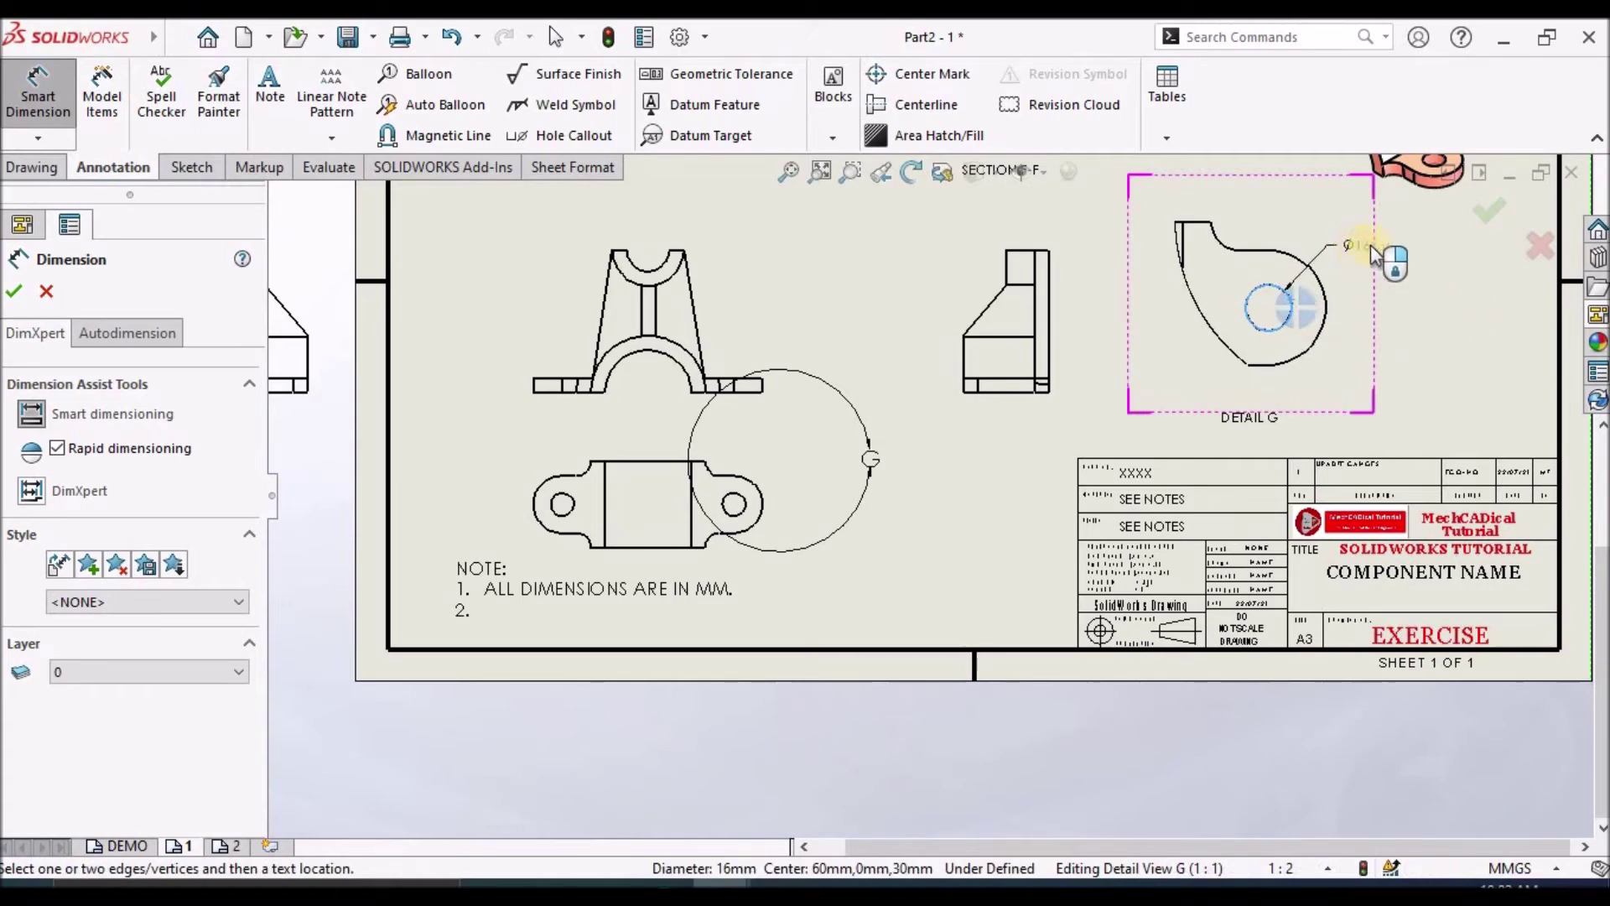
click(14, 295)
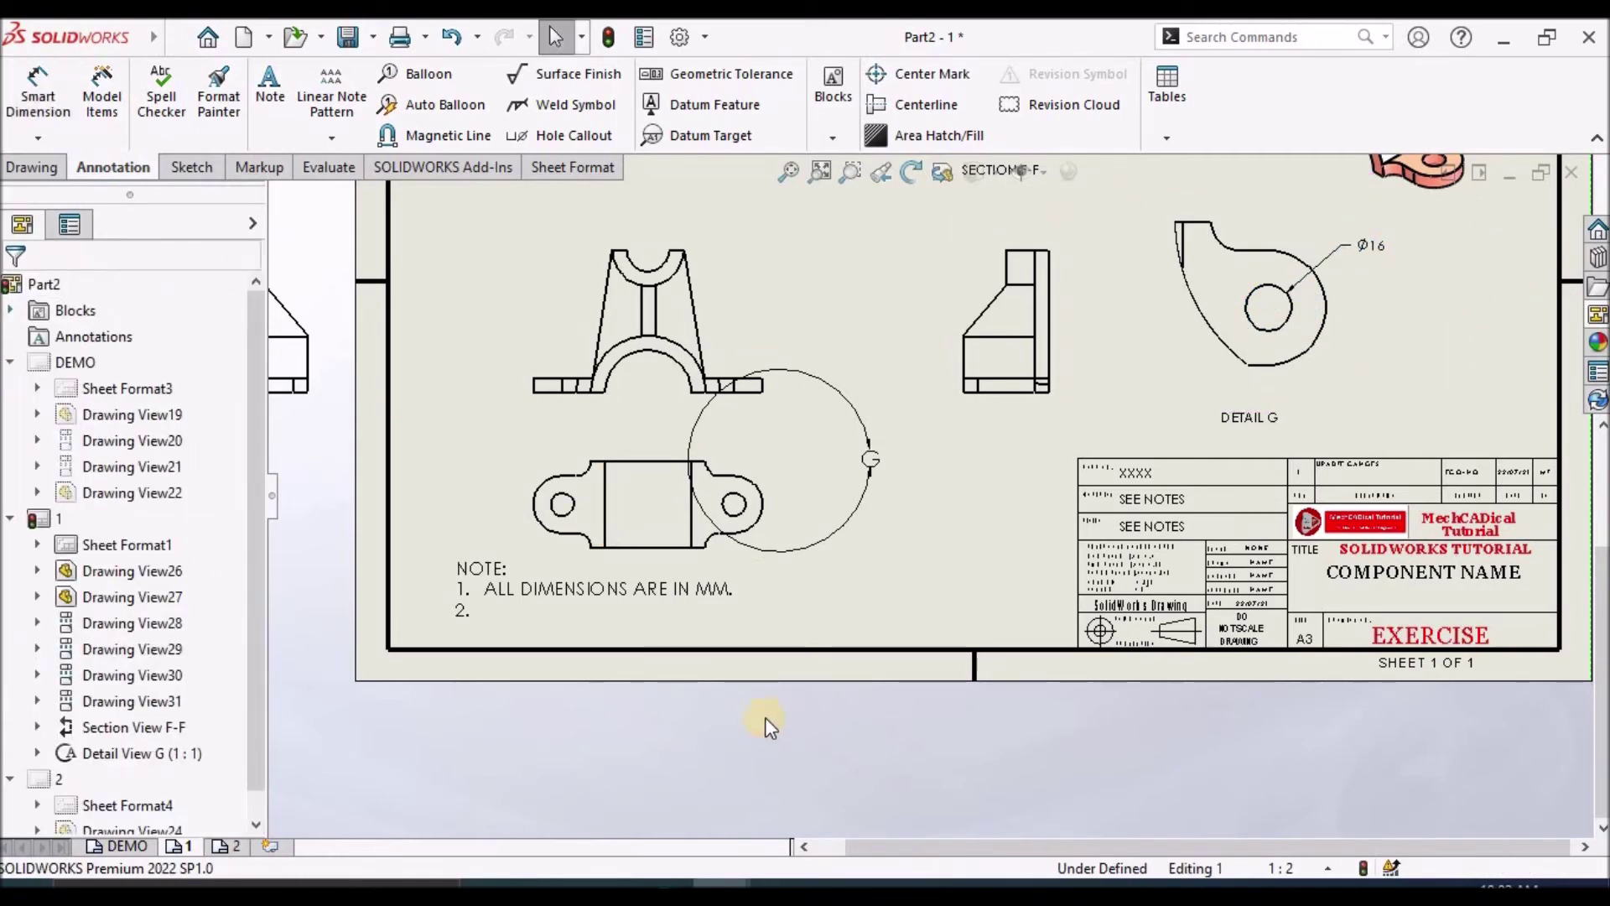
- Create a broken-out section in the front view using a closed spline around the left foot, with a depth of 10 mm
scroll(642, 520, up, 3)
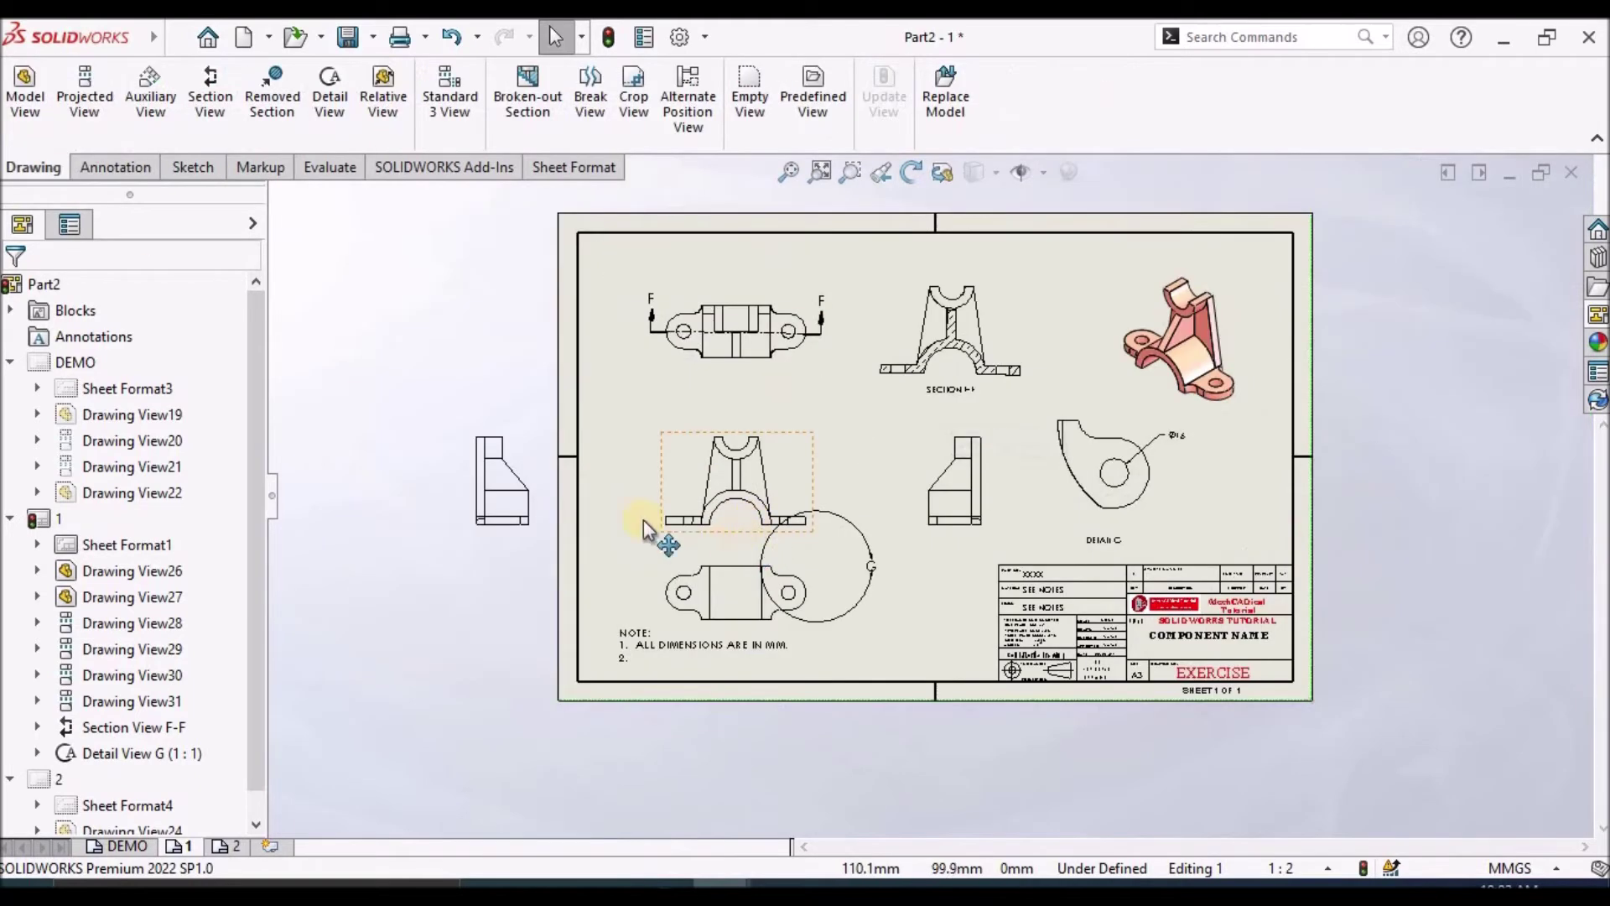
scroll(642, 520, down, 4)
scroll(837, 513, down, 3)
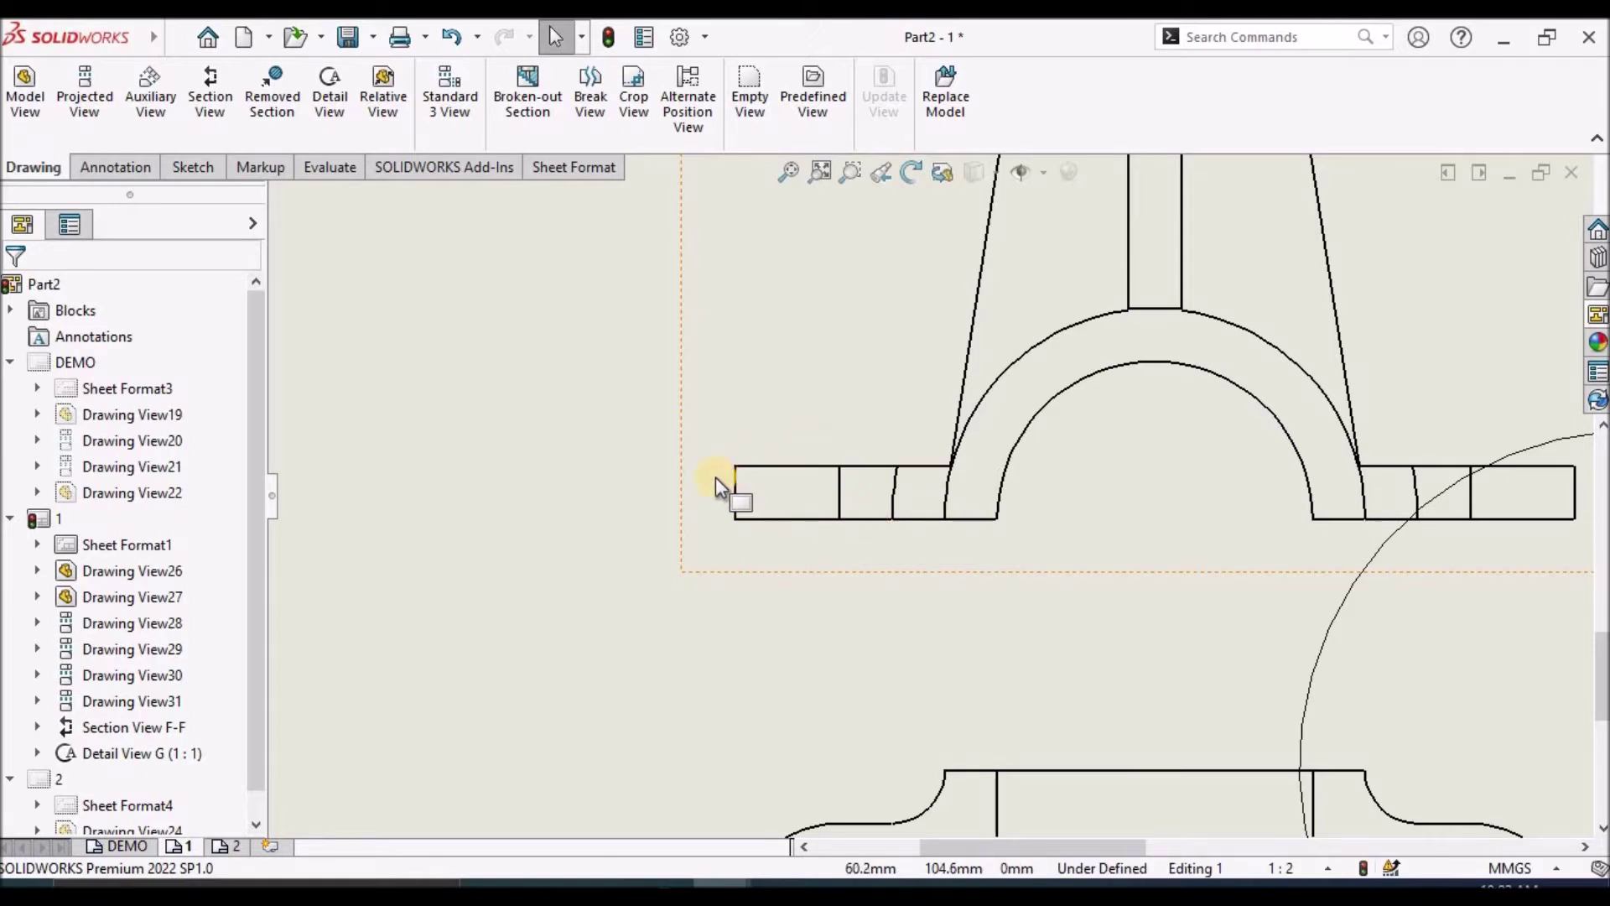
click(509, 98)
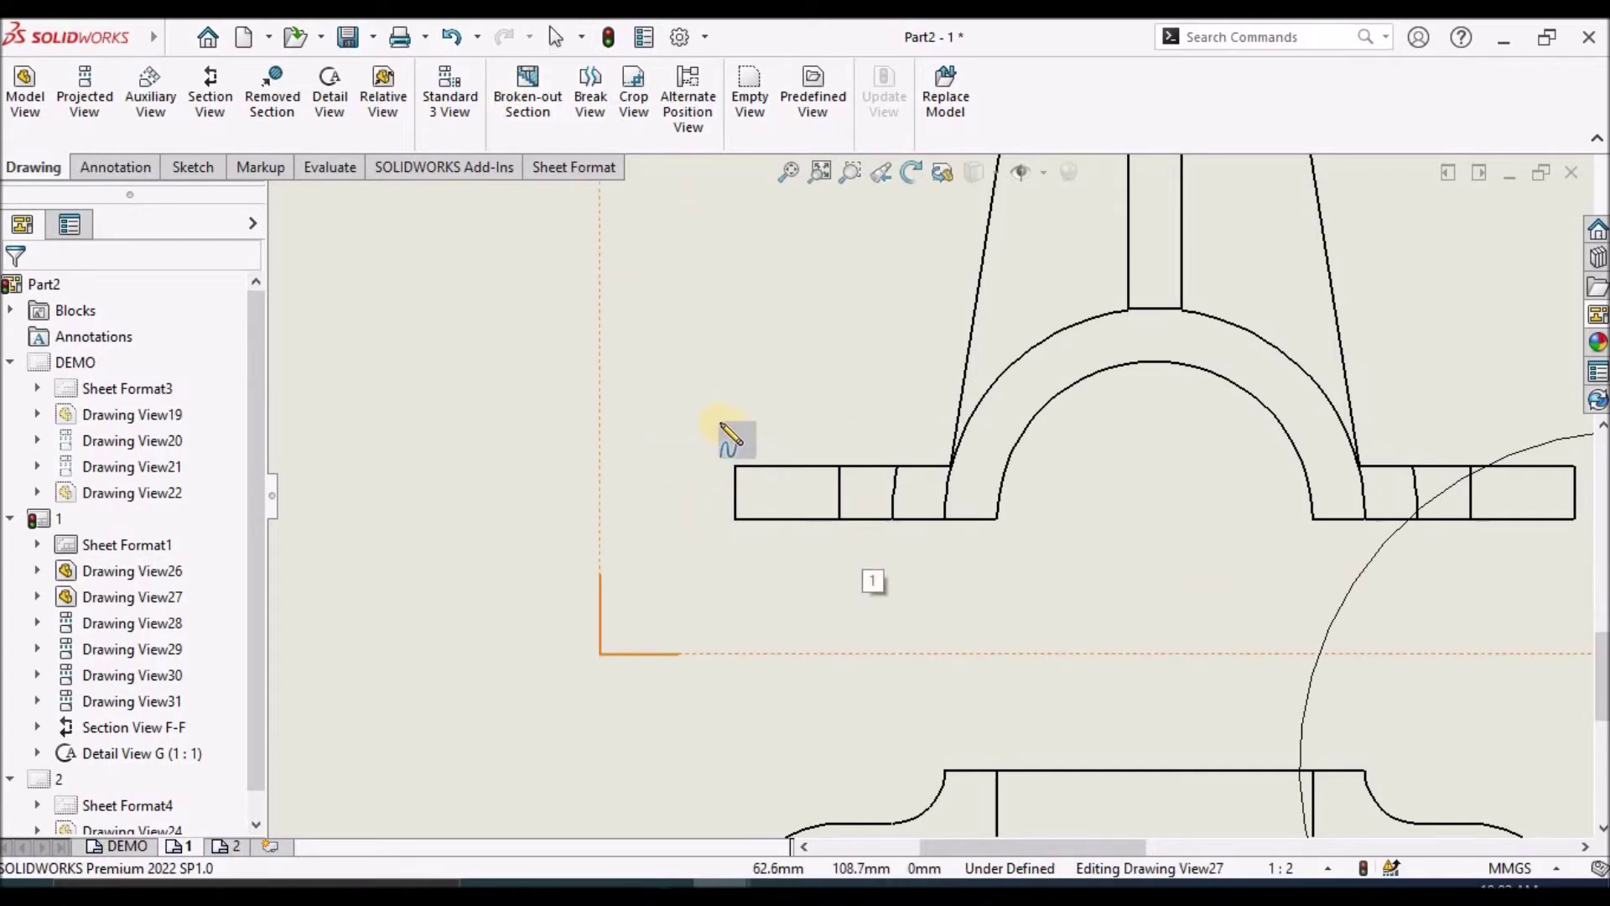
click(694, 400)
click(1102, 495)
click(863, 656)
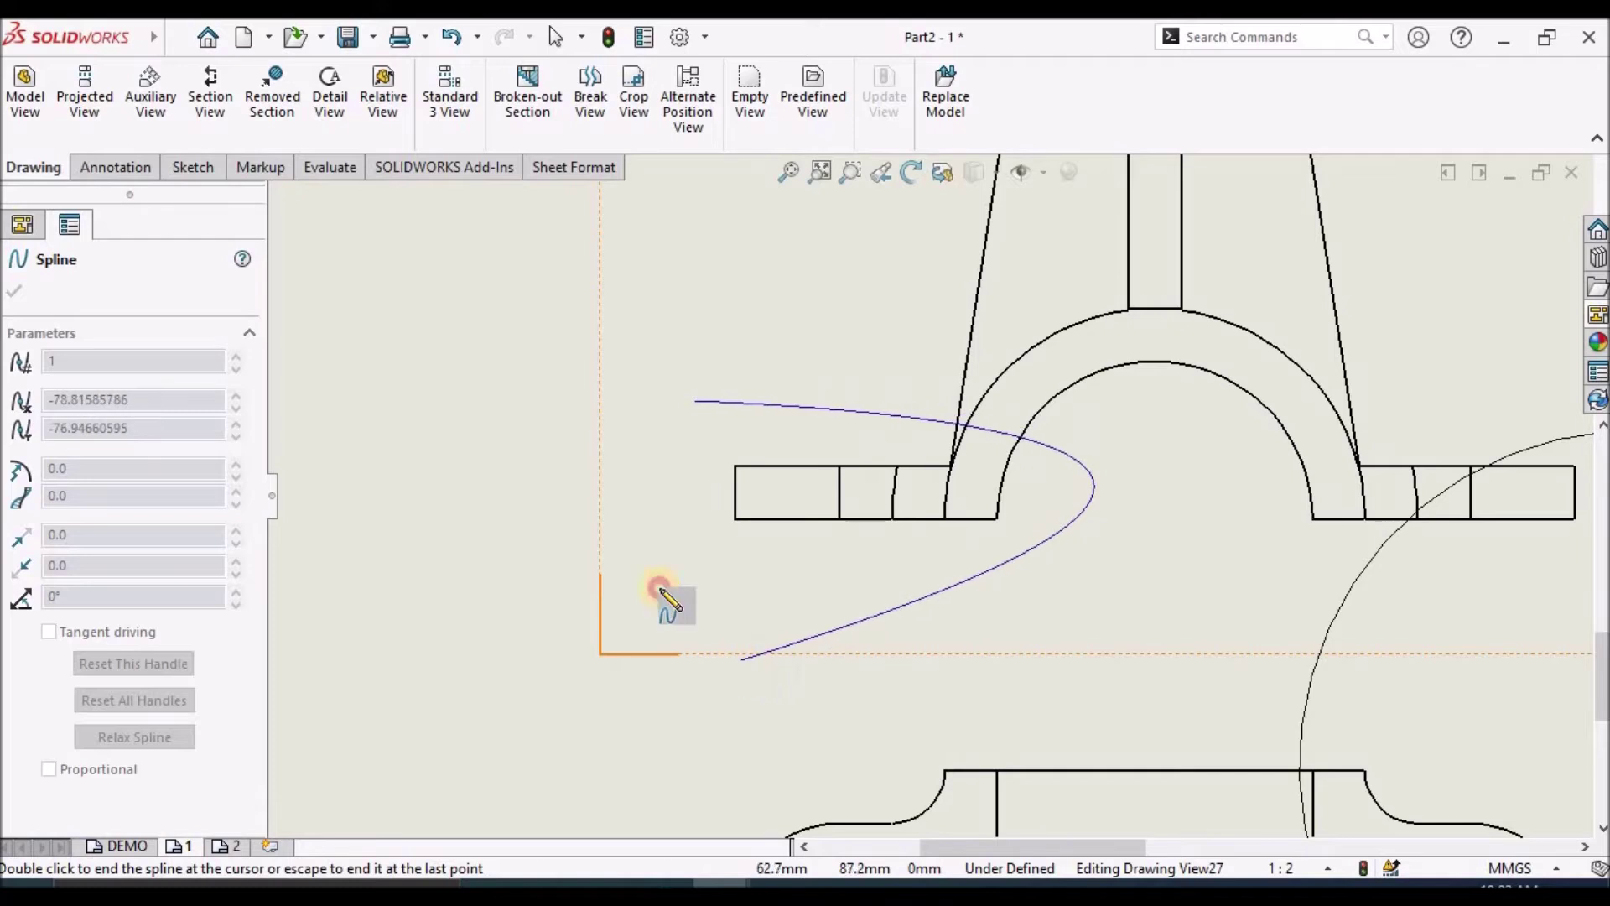
click(698, 399)
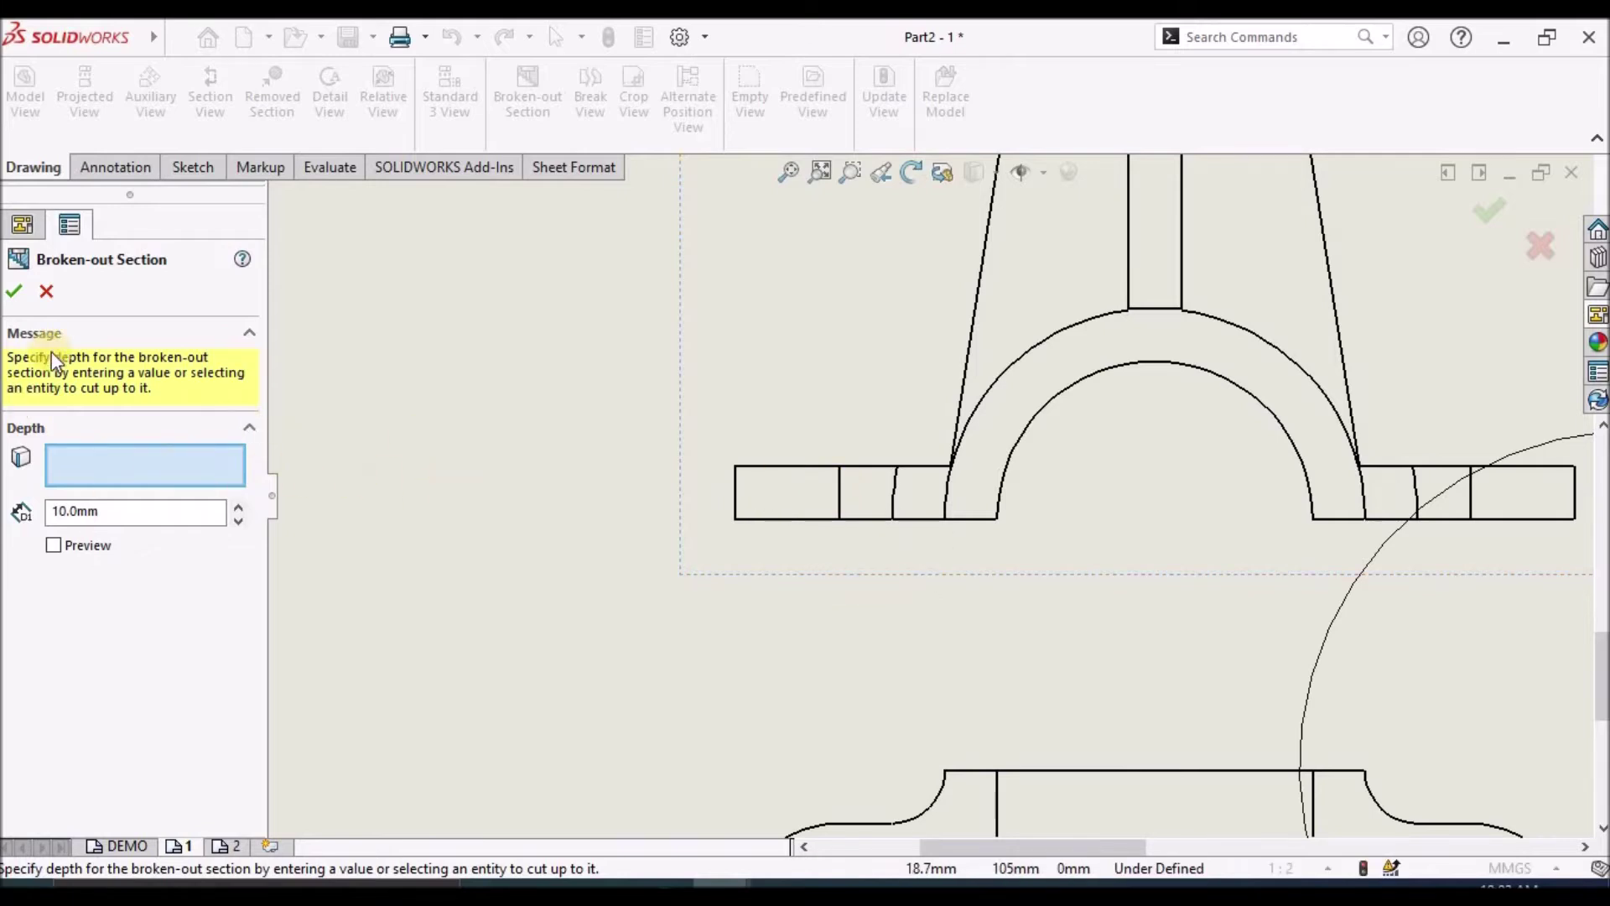
click(12, 293)
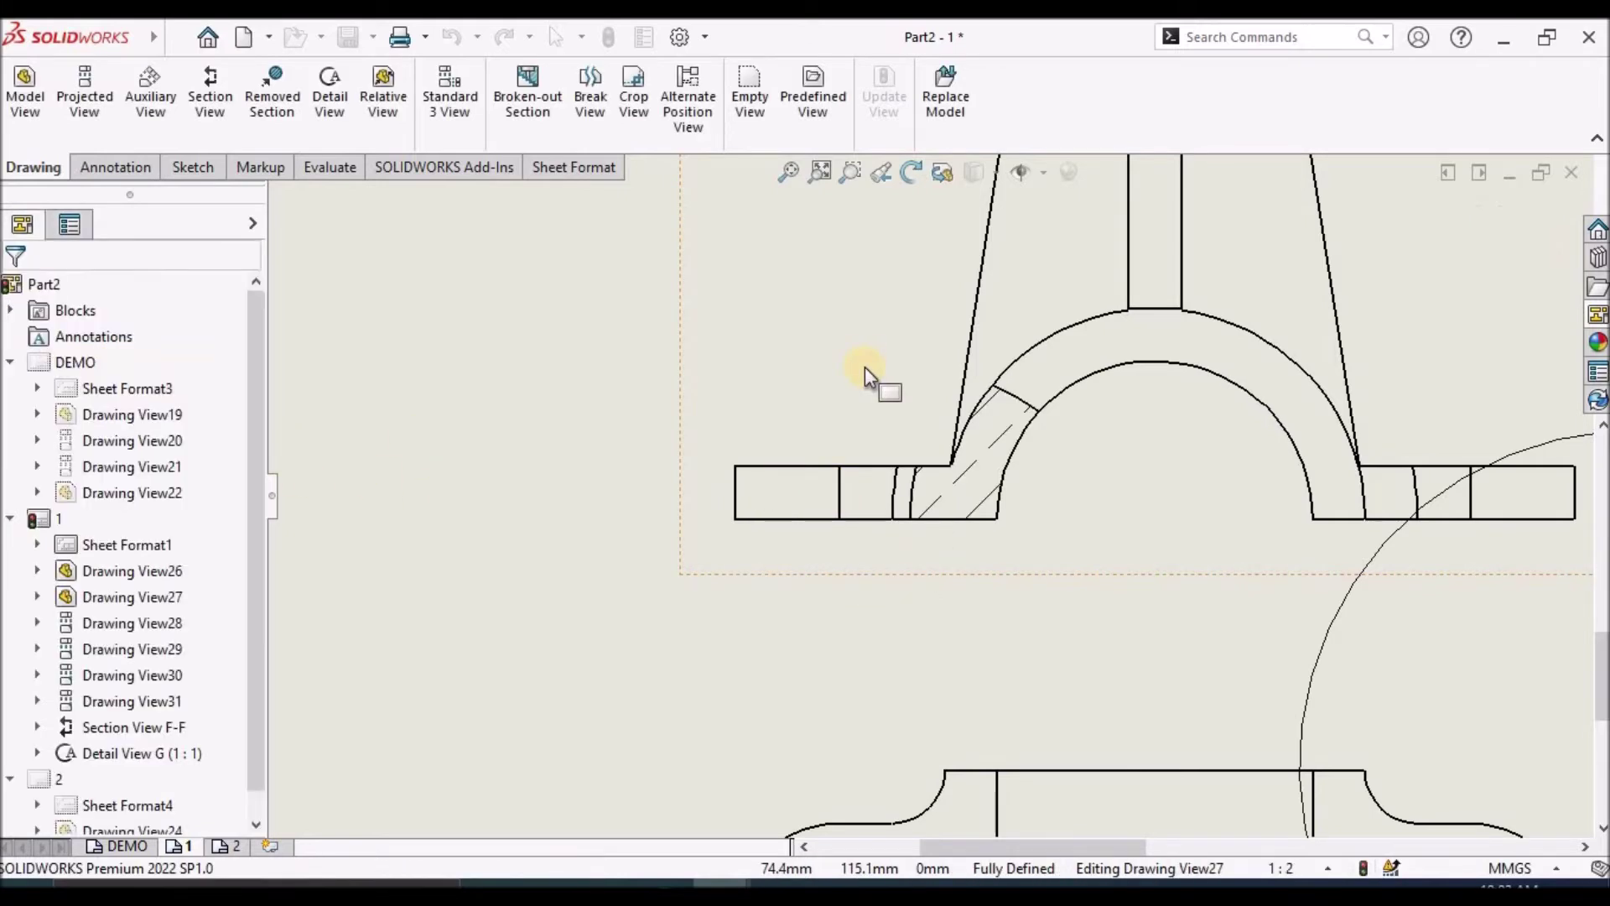
scroll(1001, 554, up, 3)
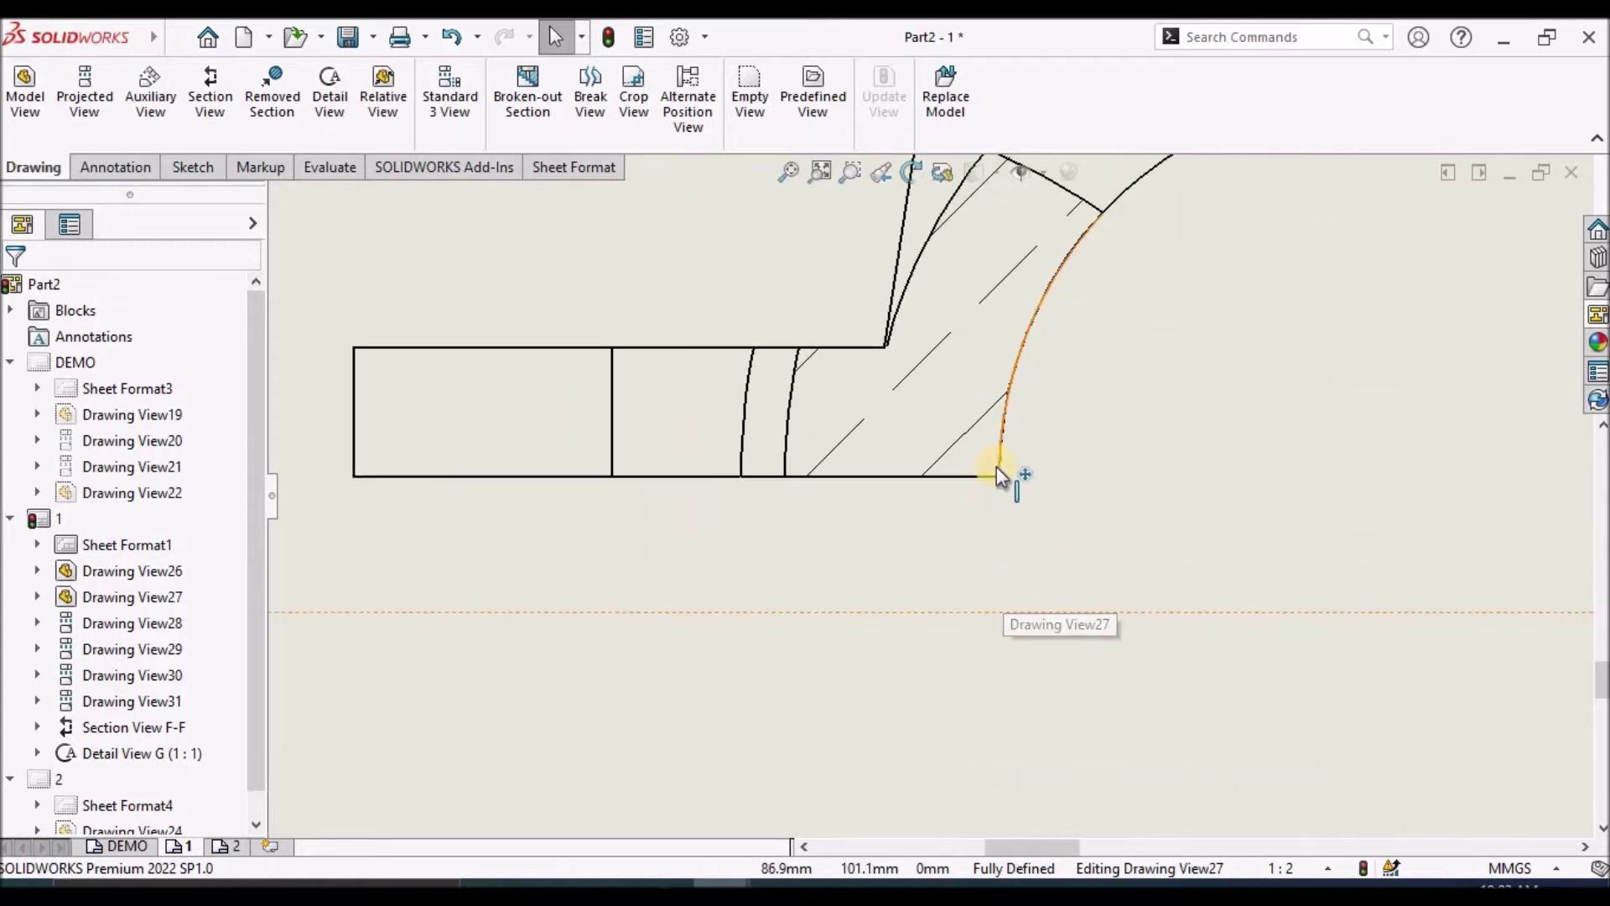
scroll(996, 466, down, 2)
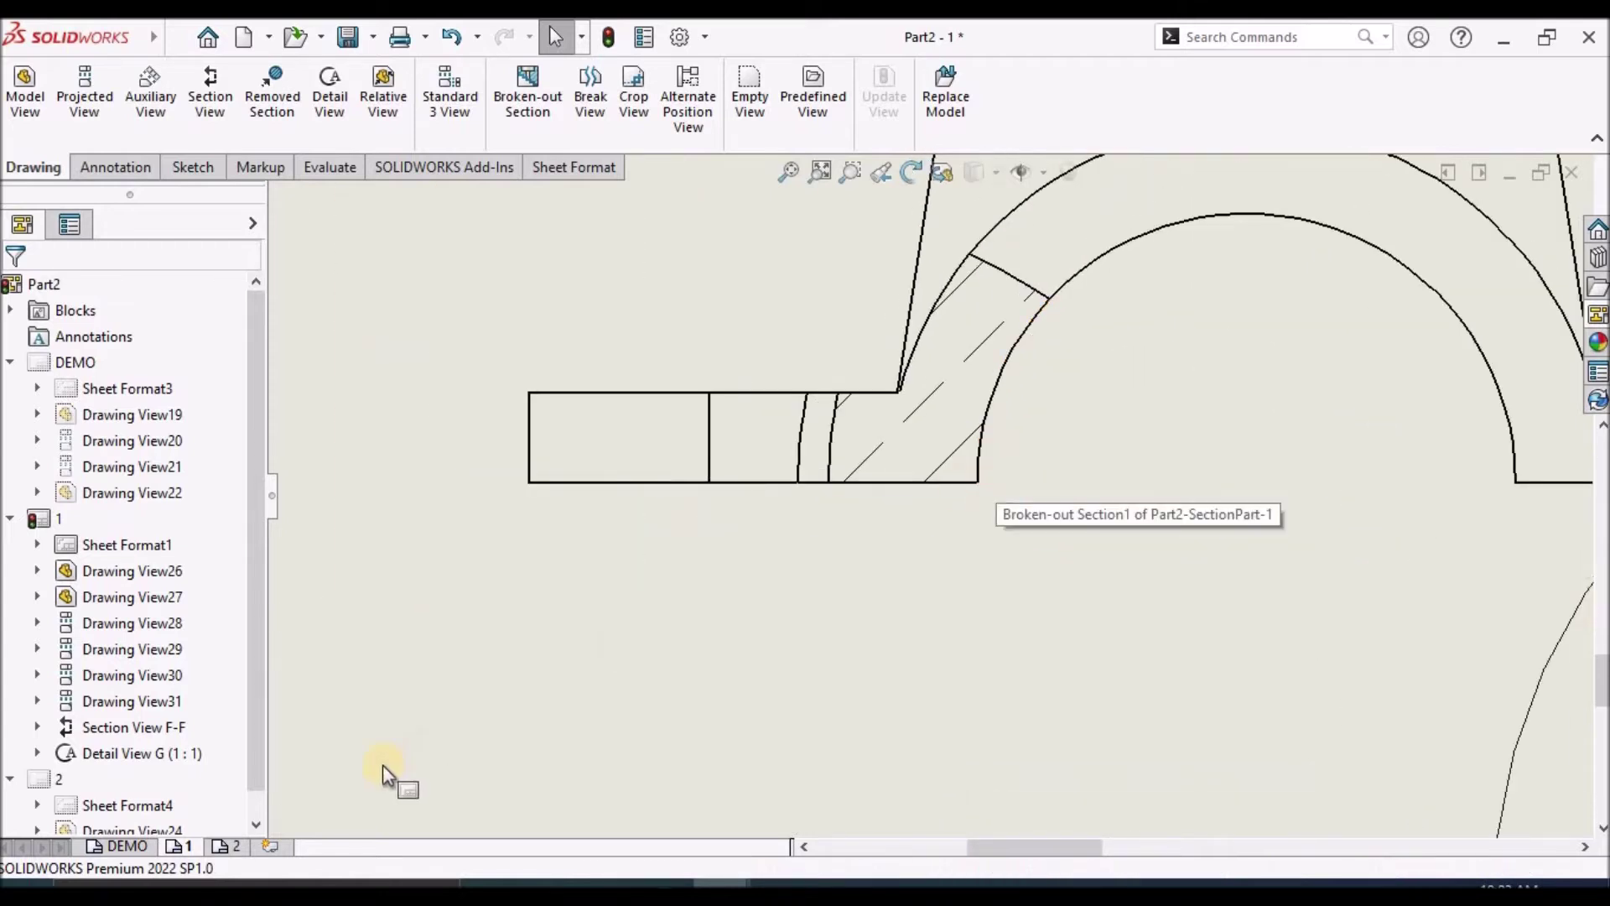
- Open the definition of the front view's broken-out section for editing and turn on its preview
drag(257, 758, 257, 782)
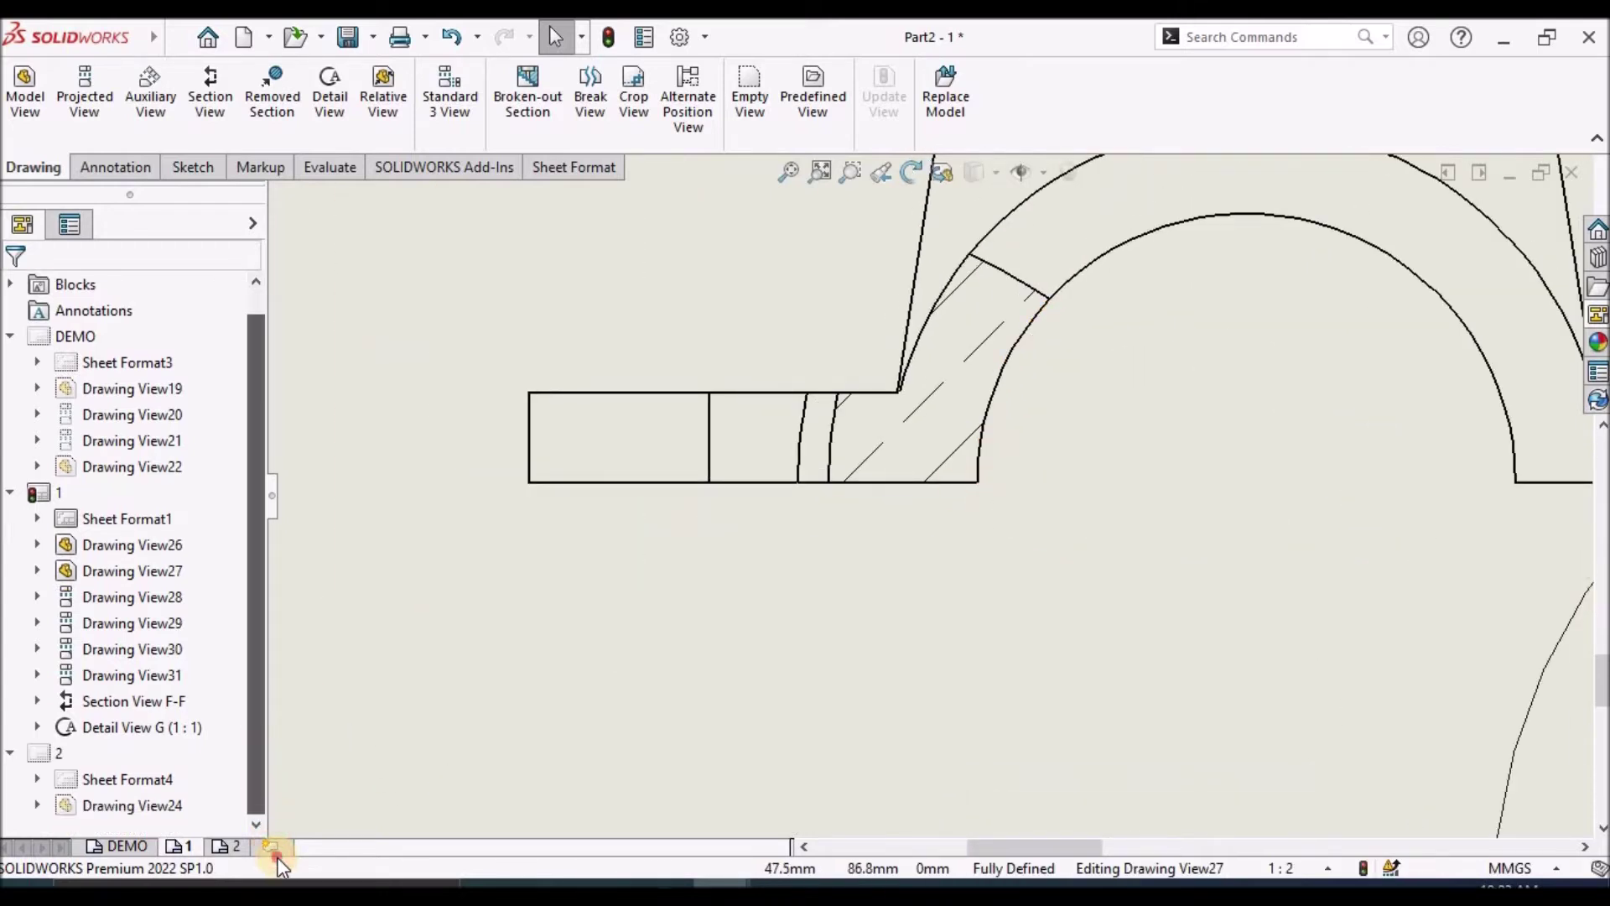
click(178, 845)
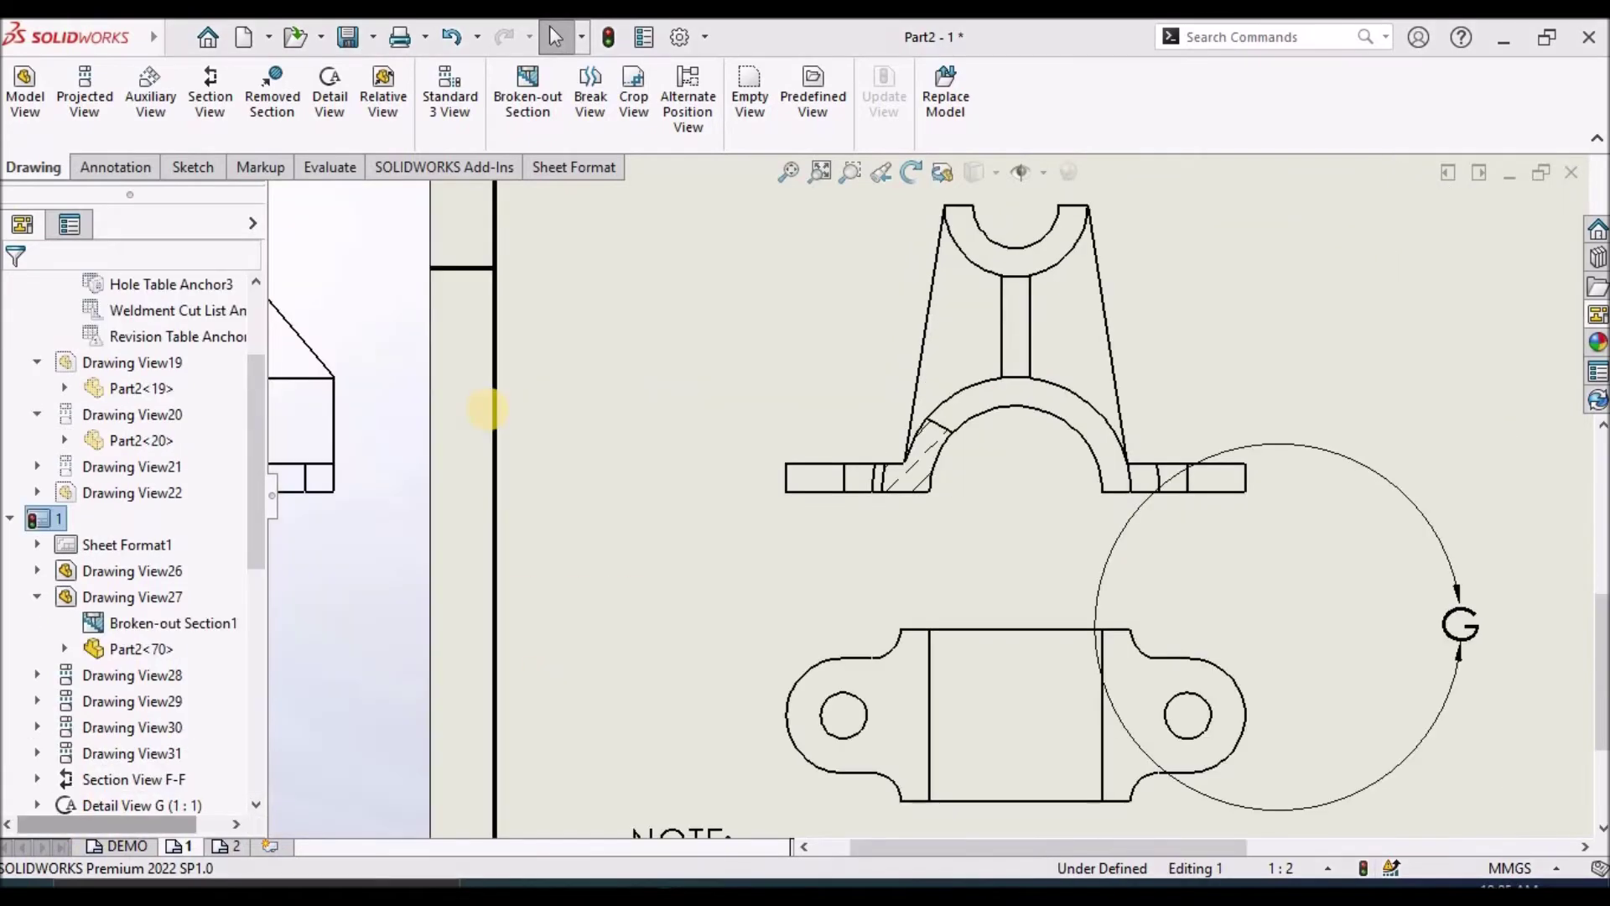
right_click(174, 633)
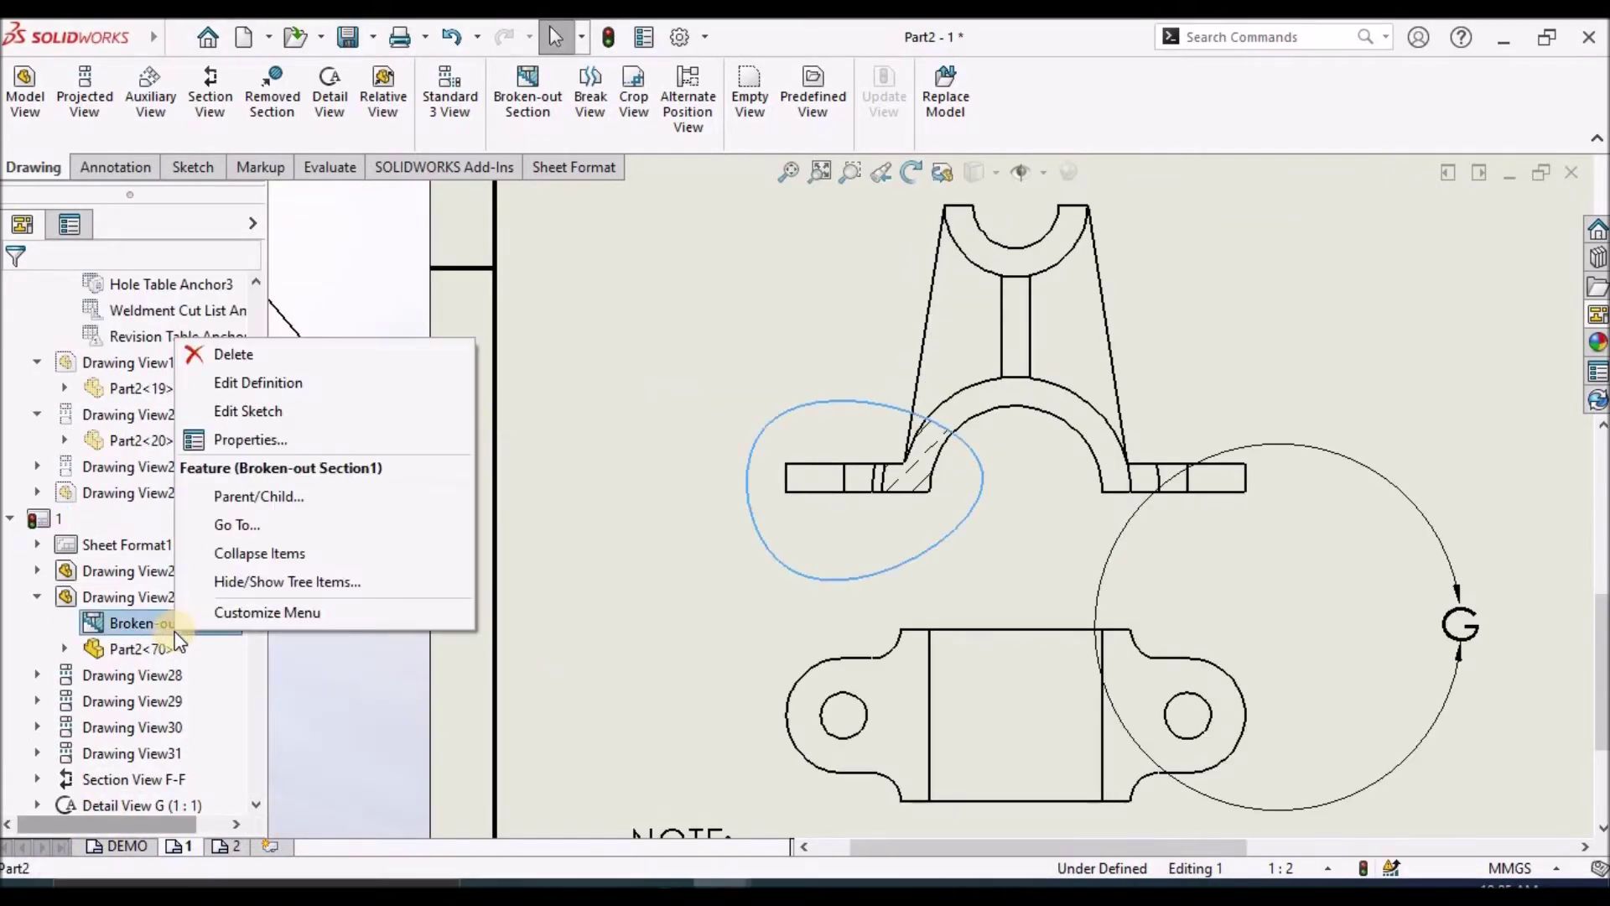
click(255, 381)
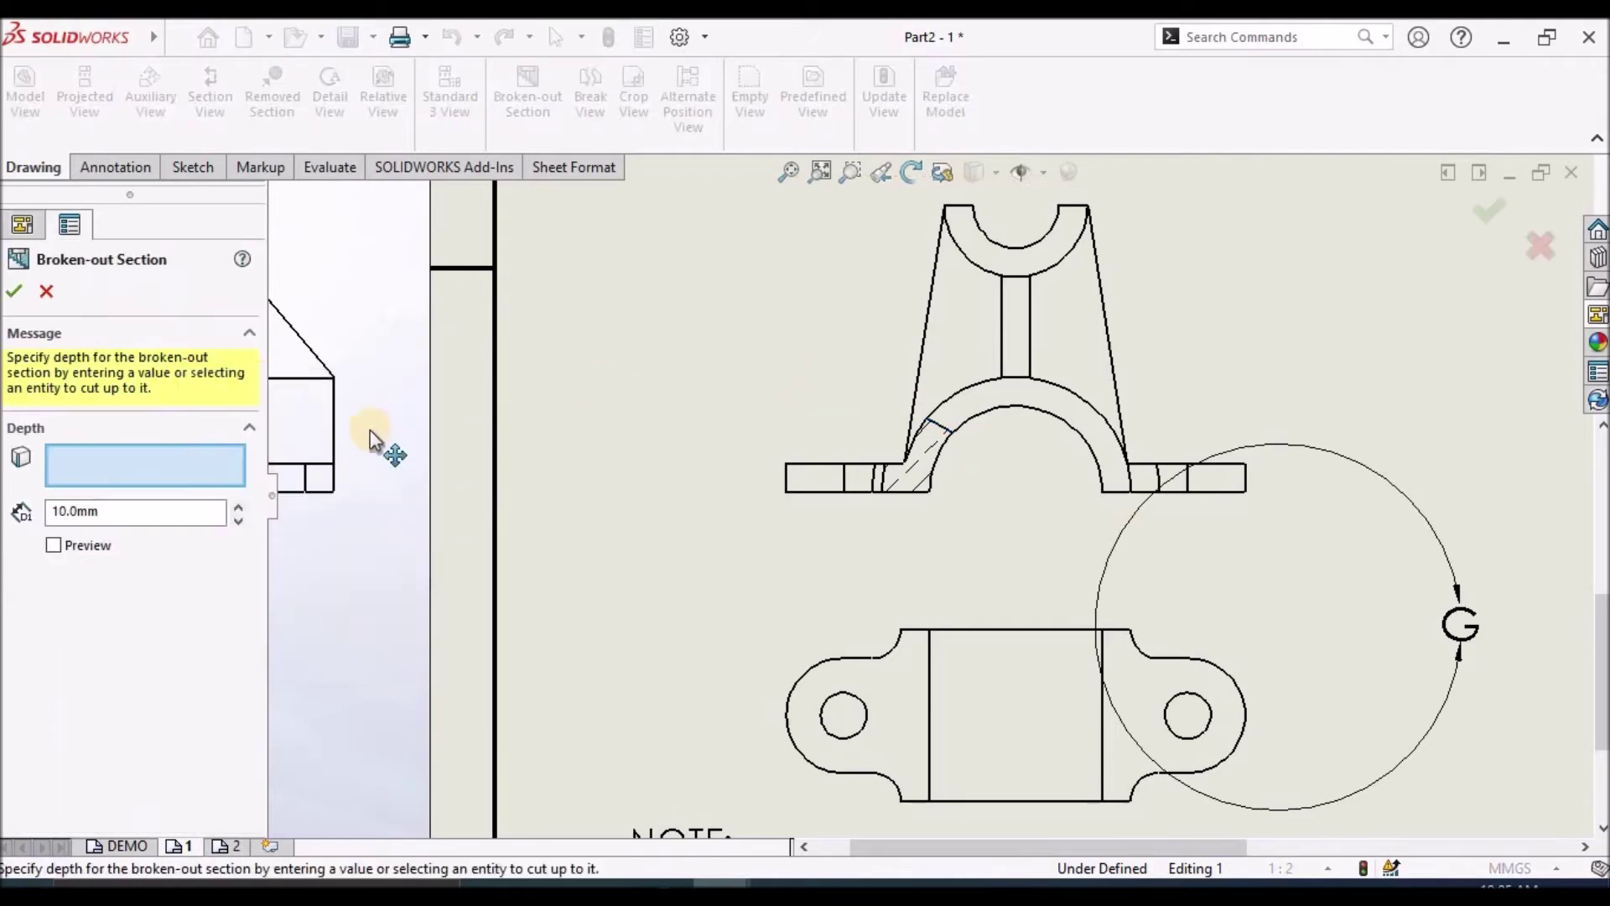
click(49, 547)
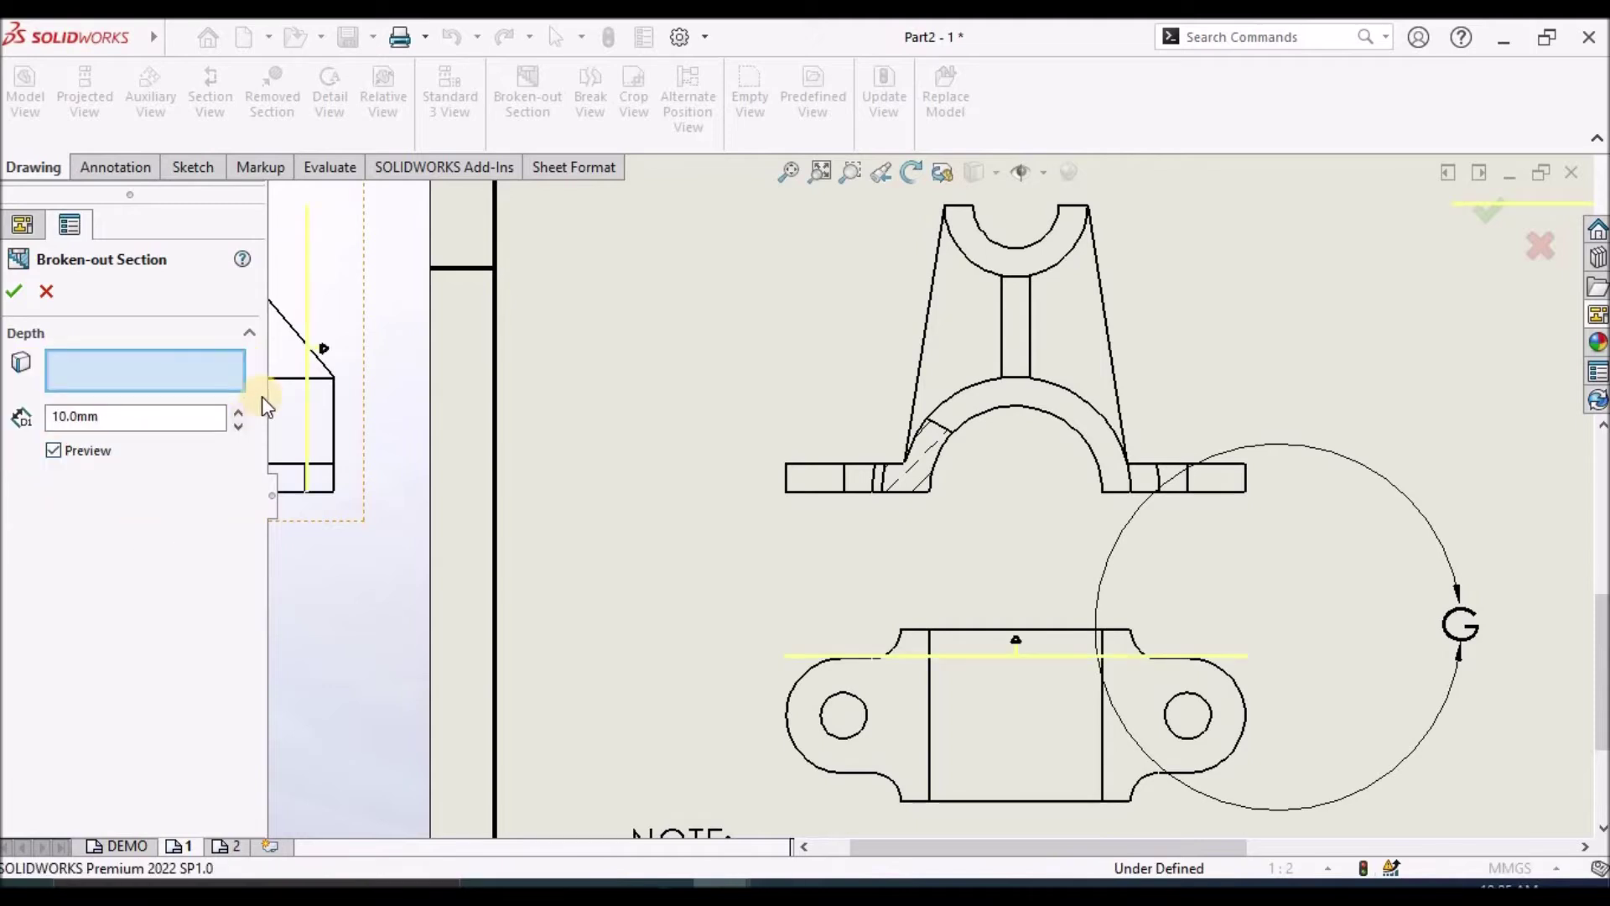
- Set the broken-out section's depth to 30 mm and apply the change
click(240, 414)
click(240, 413)
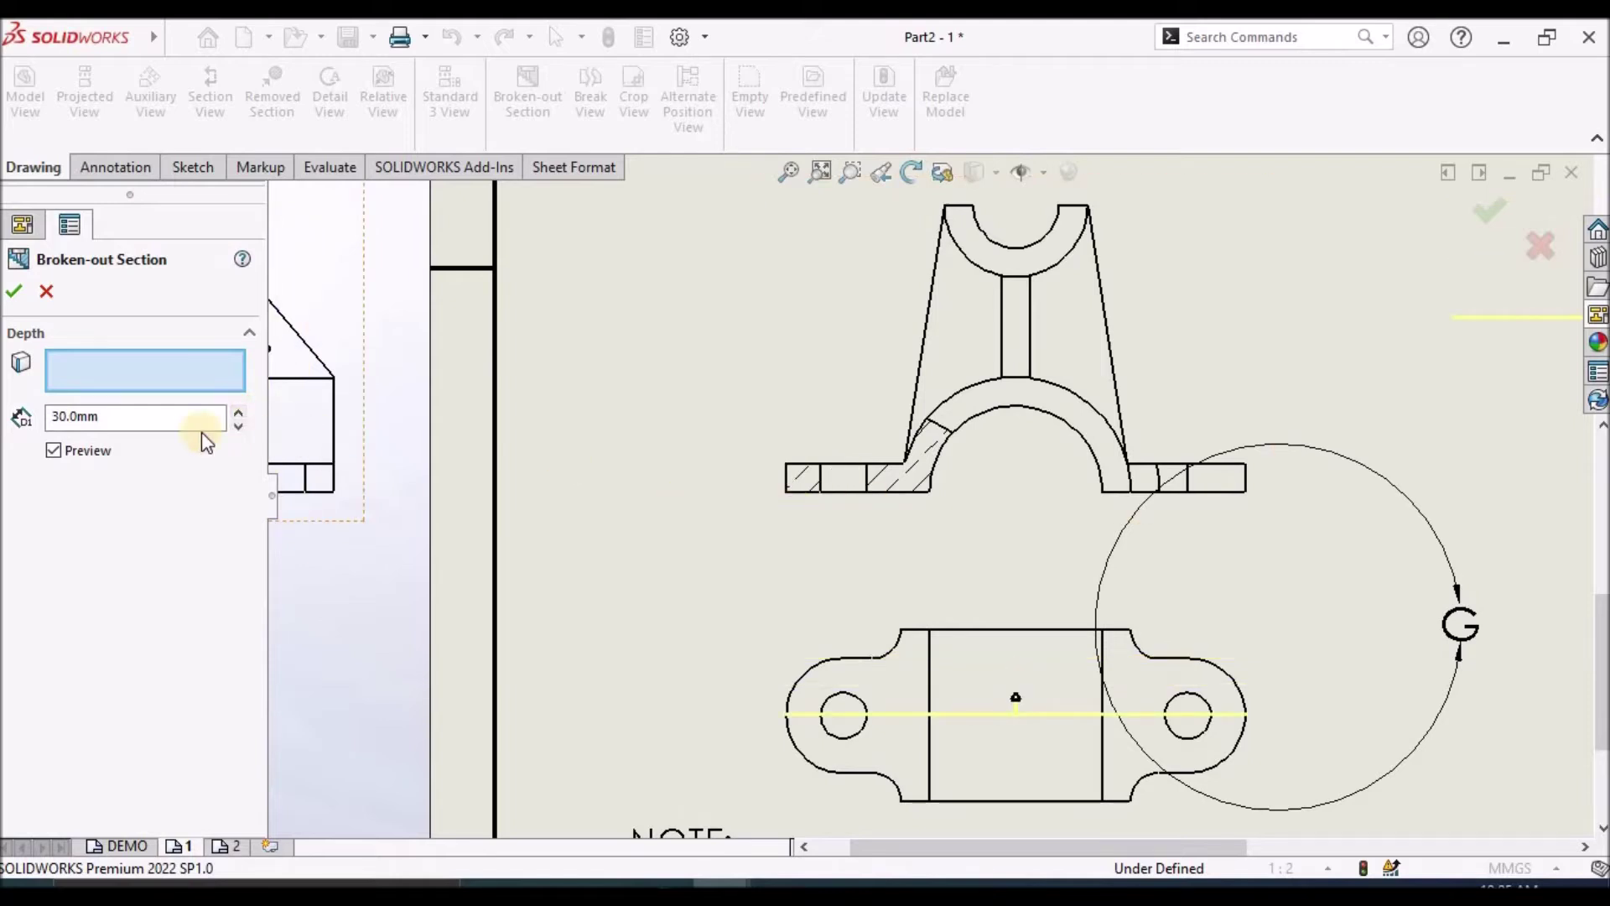
click(239, 426)
click(239, 425)
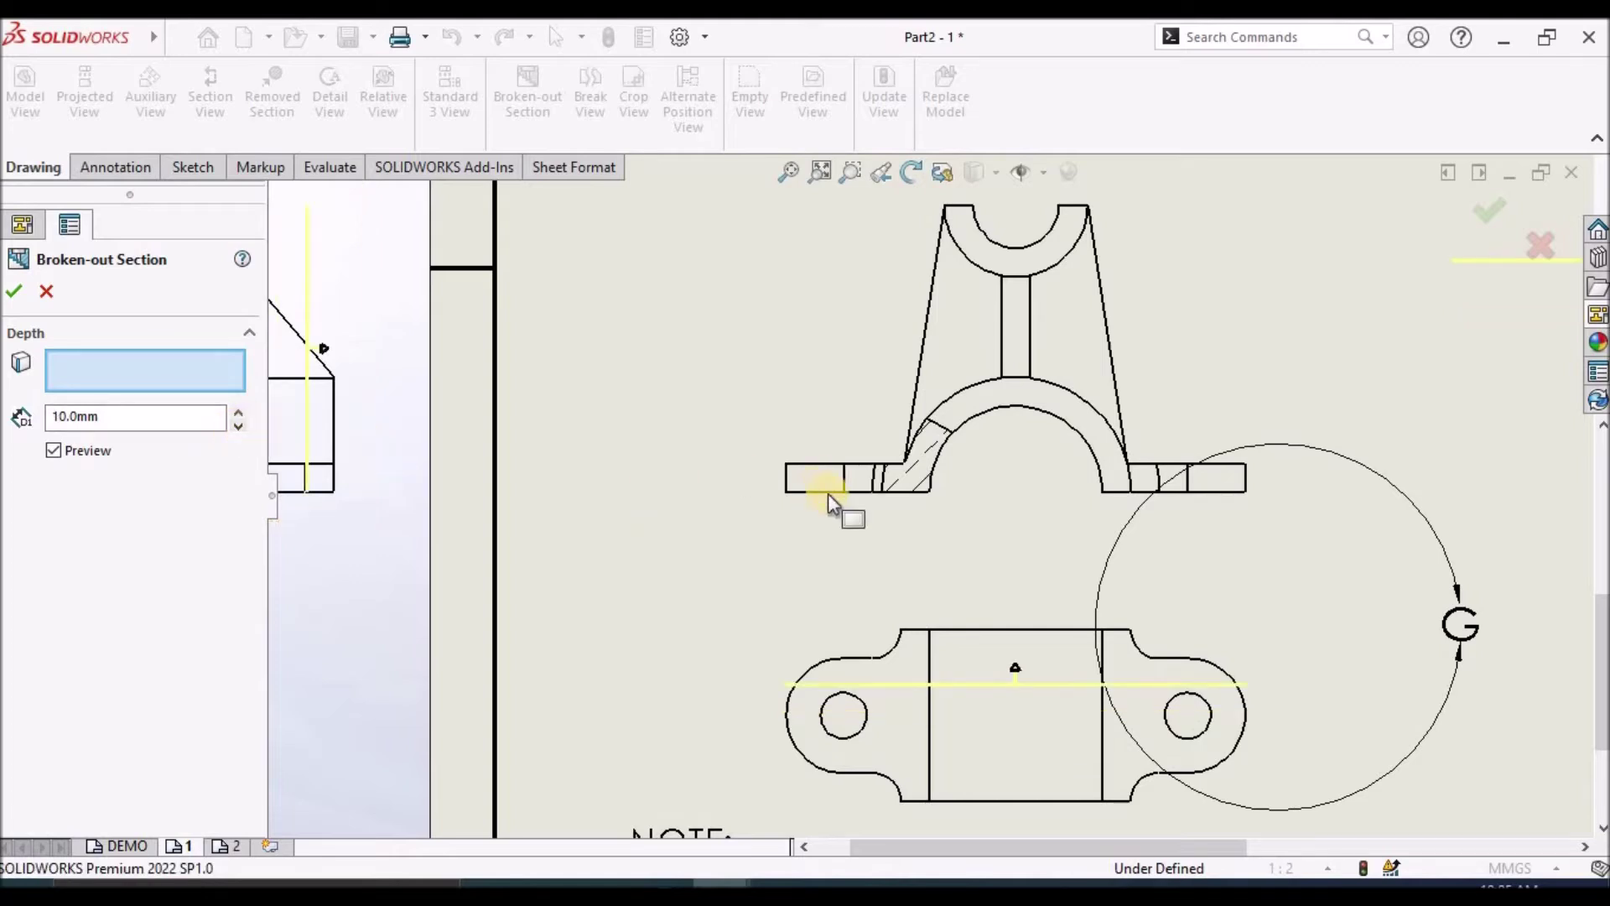
scroll(873, 485, down, 4)
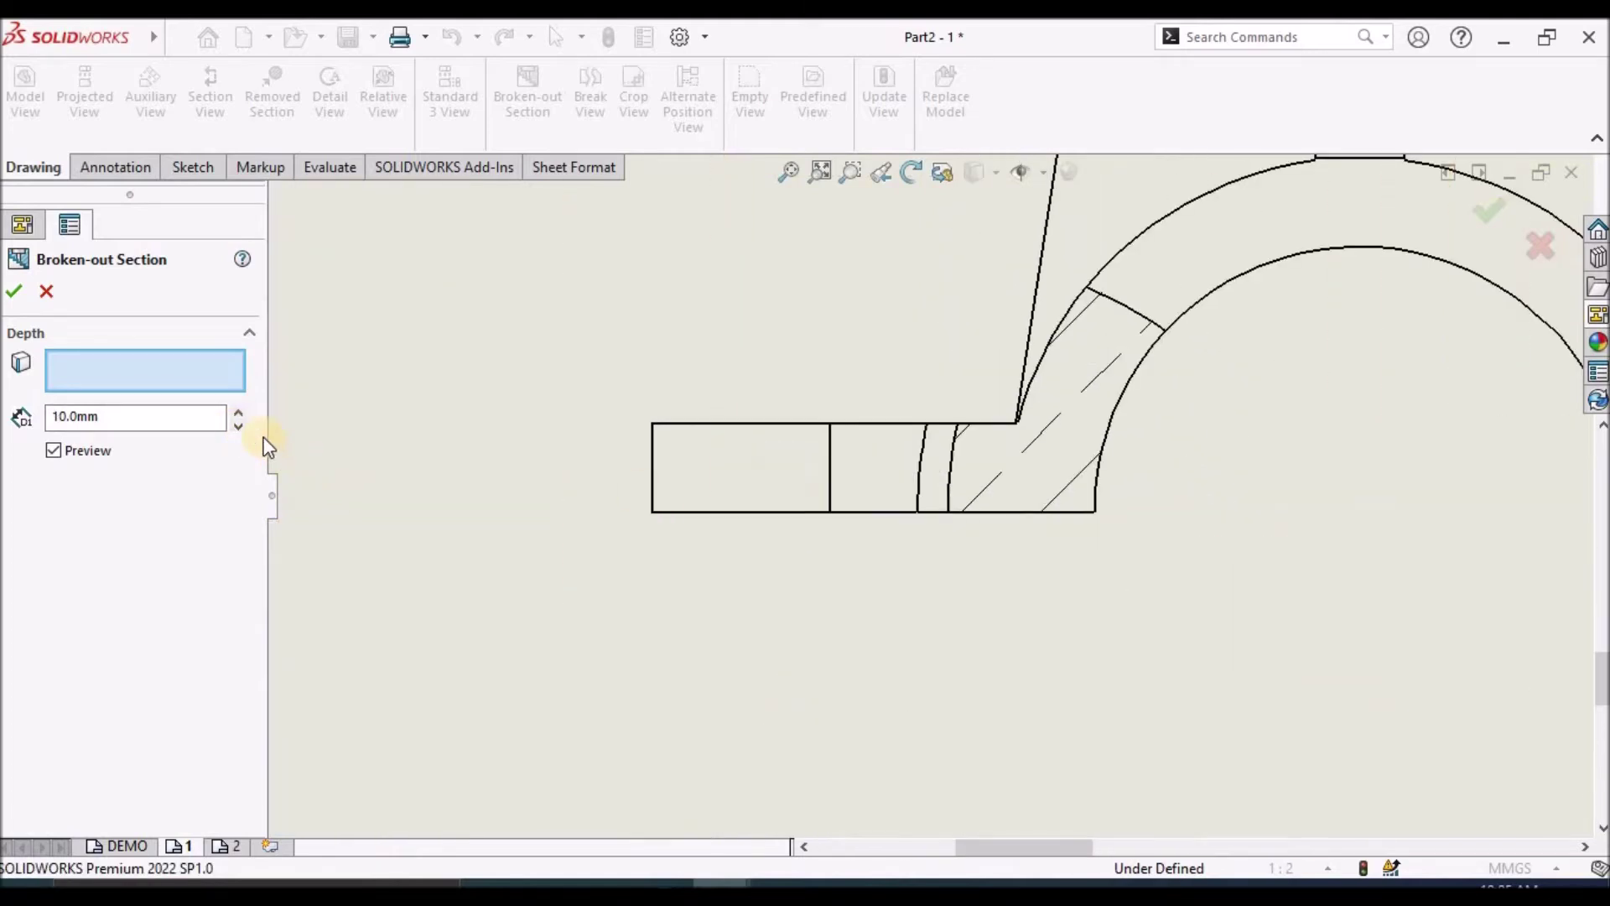
click(239, 412)
click(239, 413)
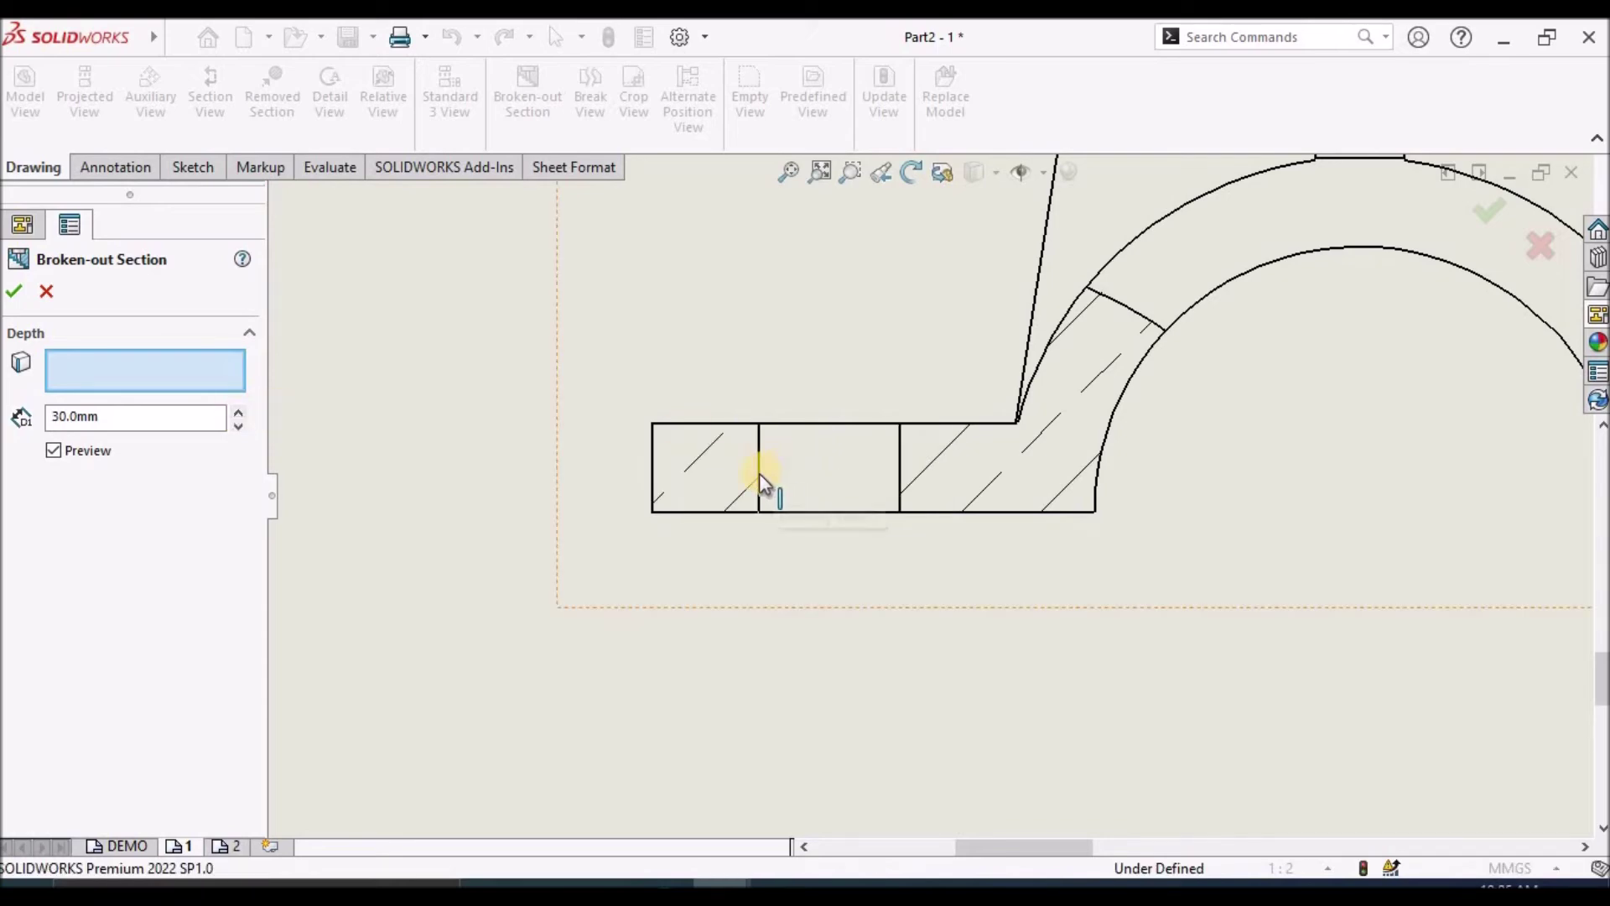
click(15, 292)
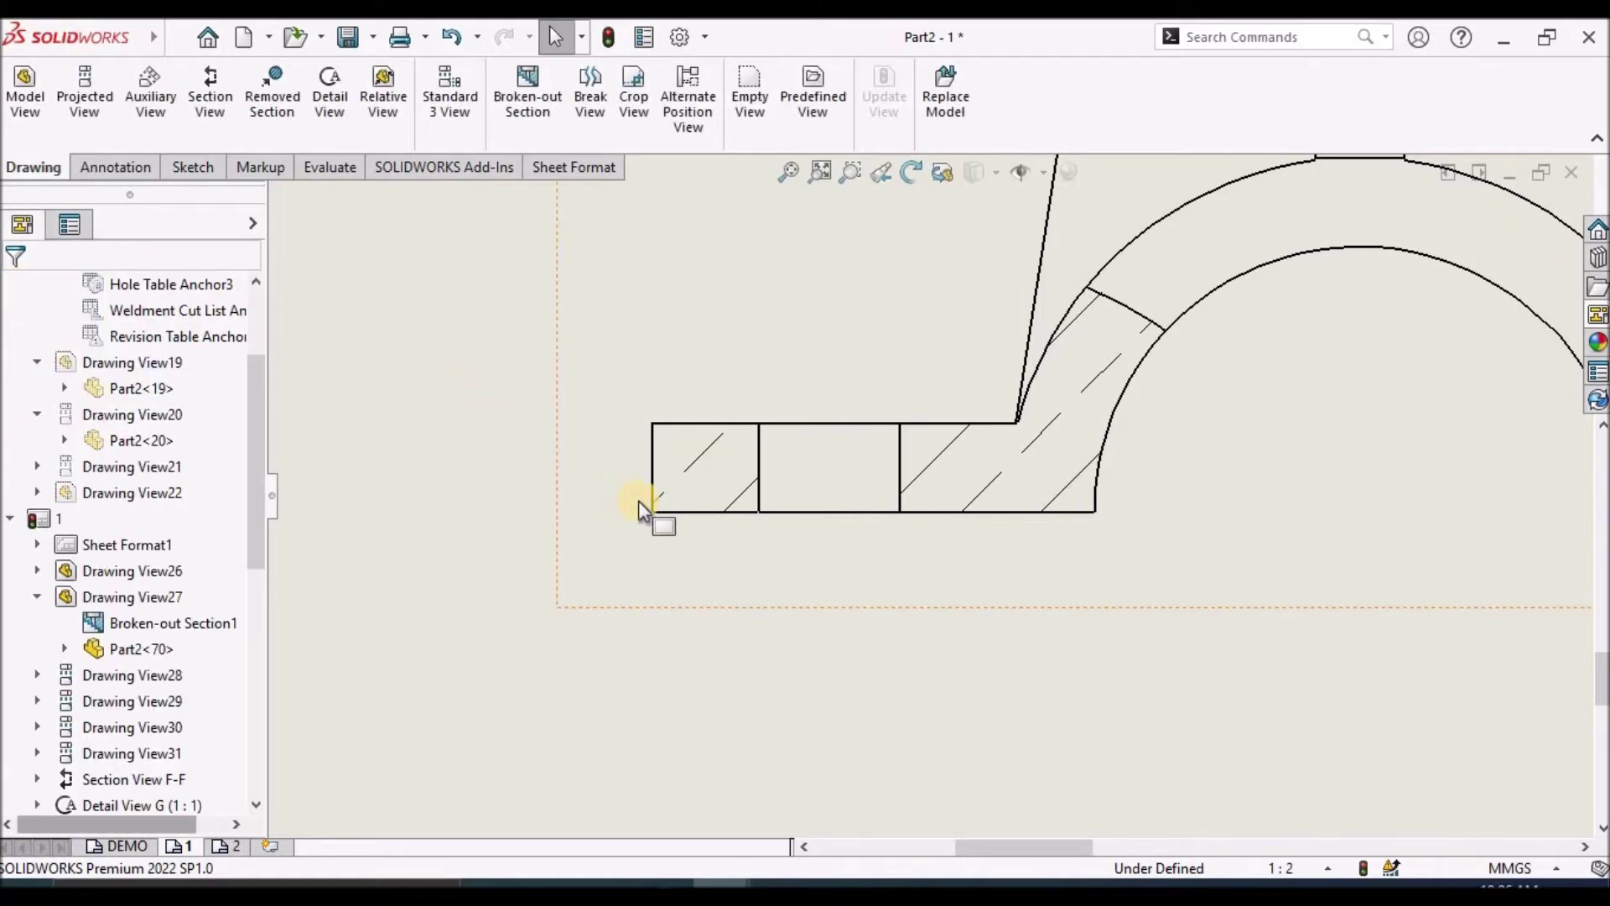
scroll(639, 508, up, 5)
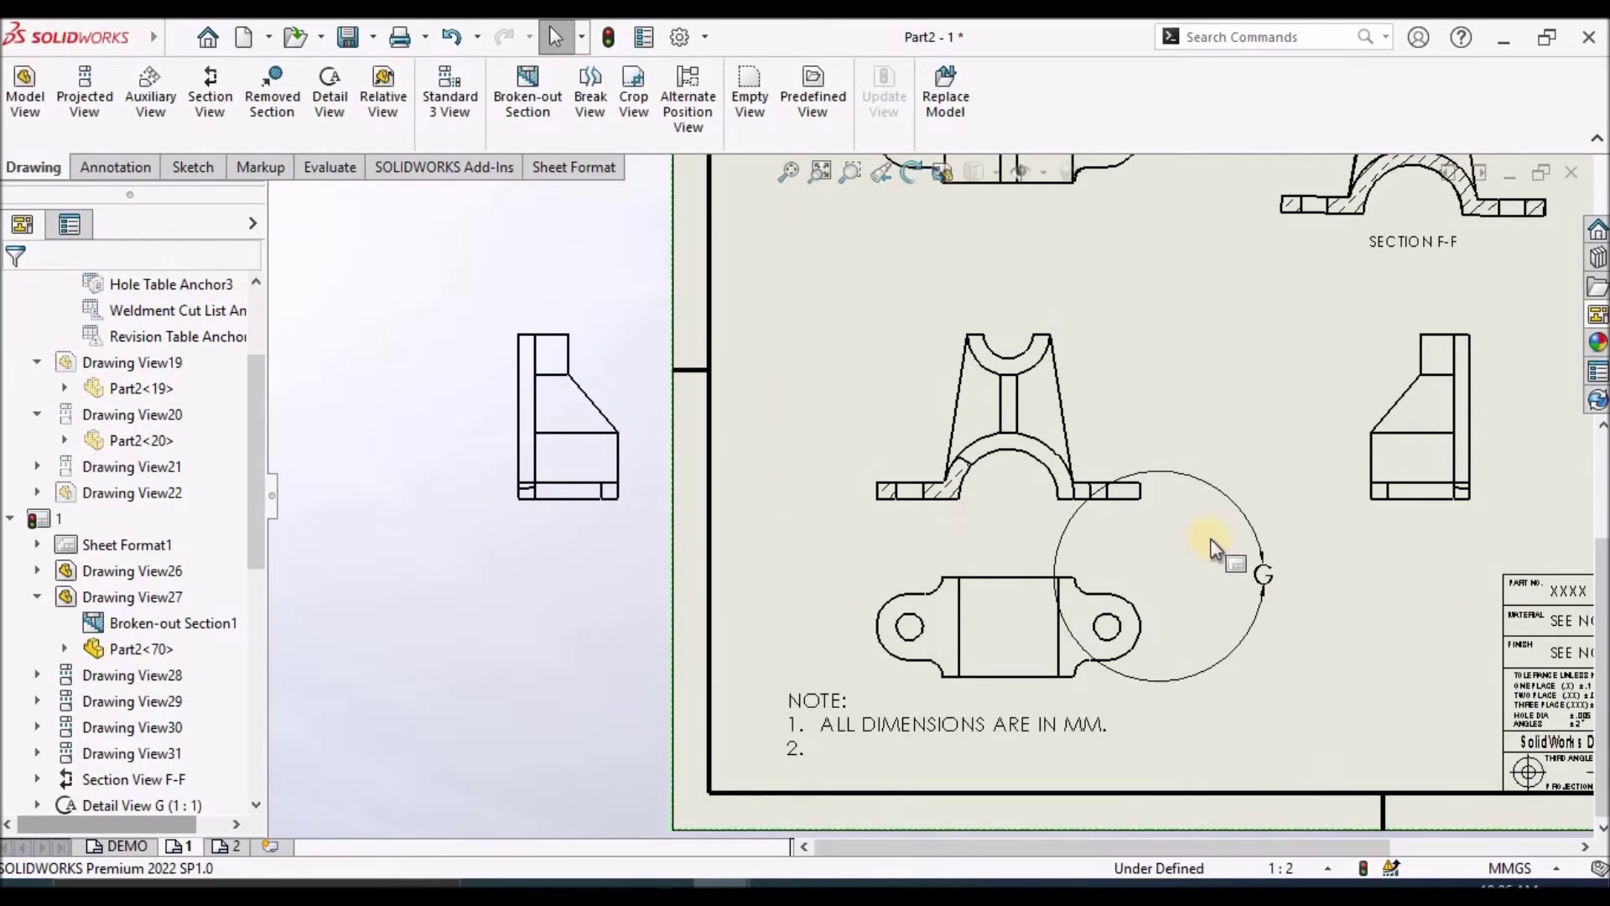
scroll(1224, 527, up, 5)
scroll(1241, 386, down, 2)
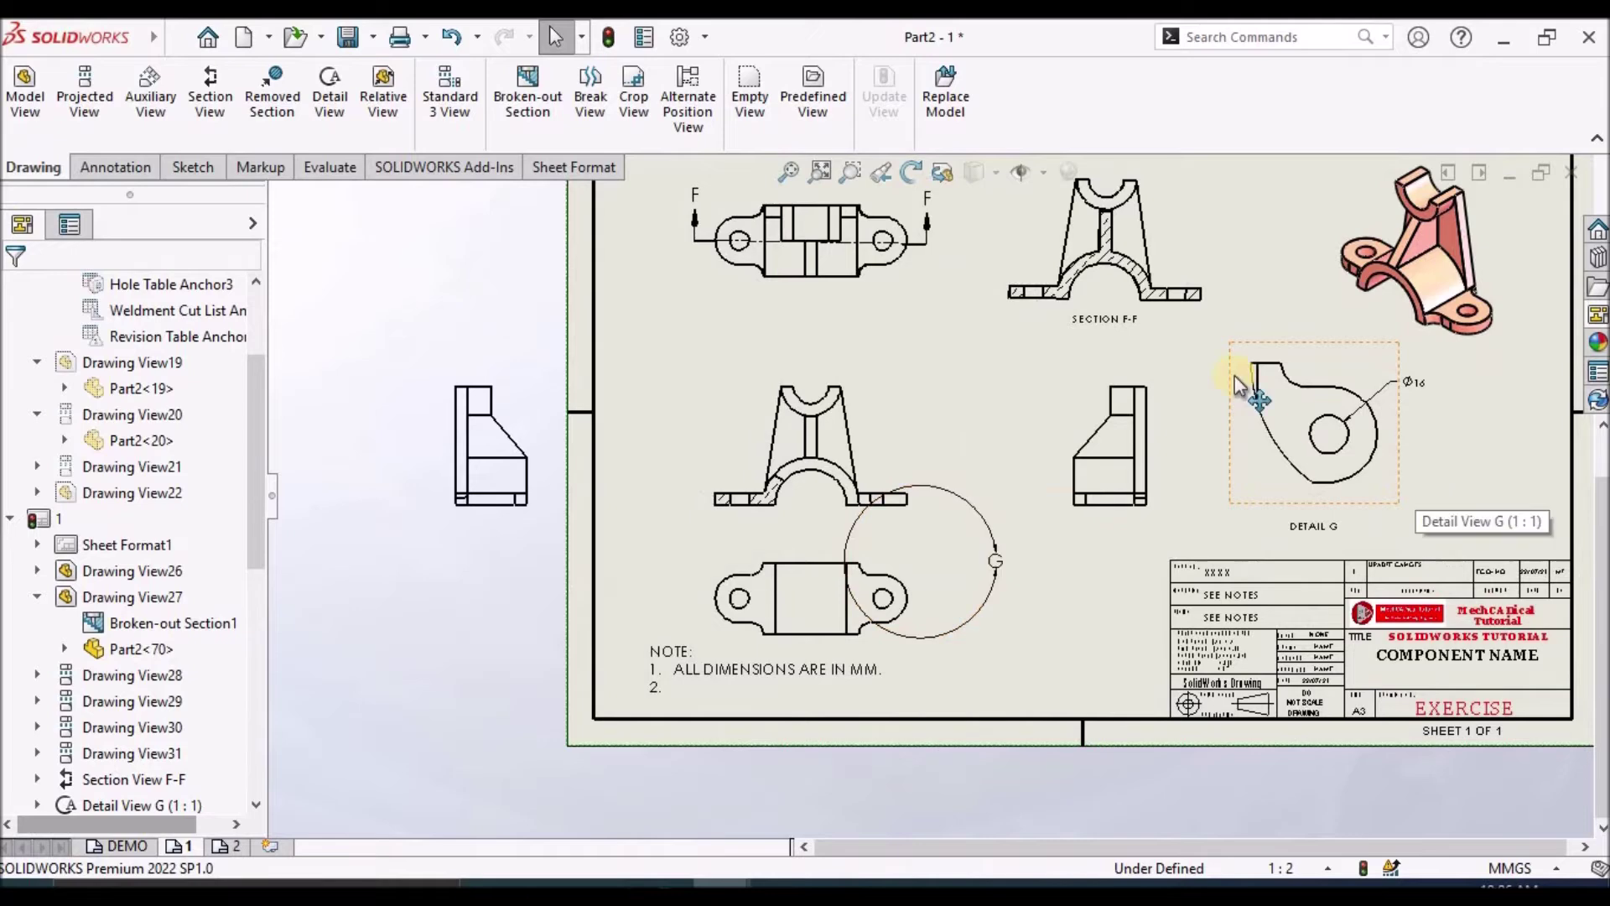
scroll(885, 350, up, 3)
scroll(1090, 352, down, 4)
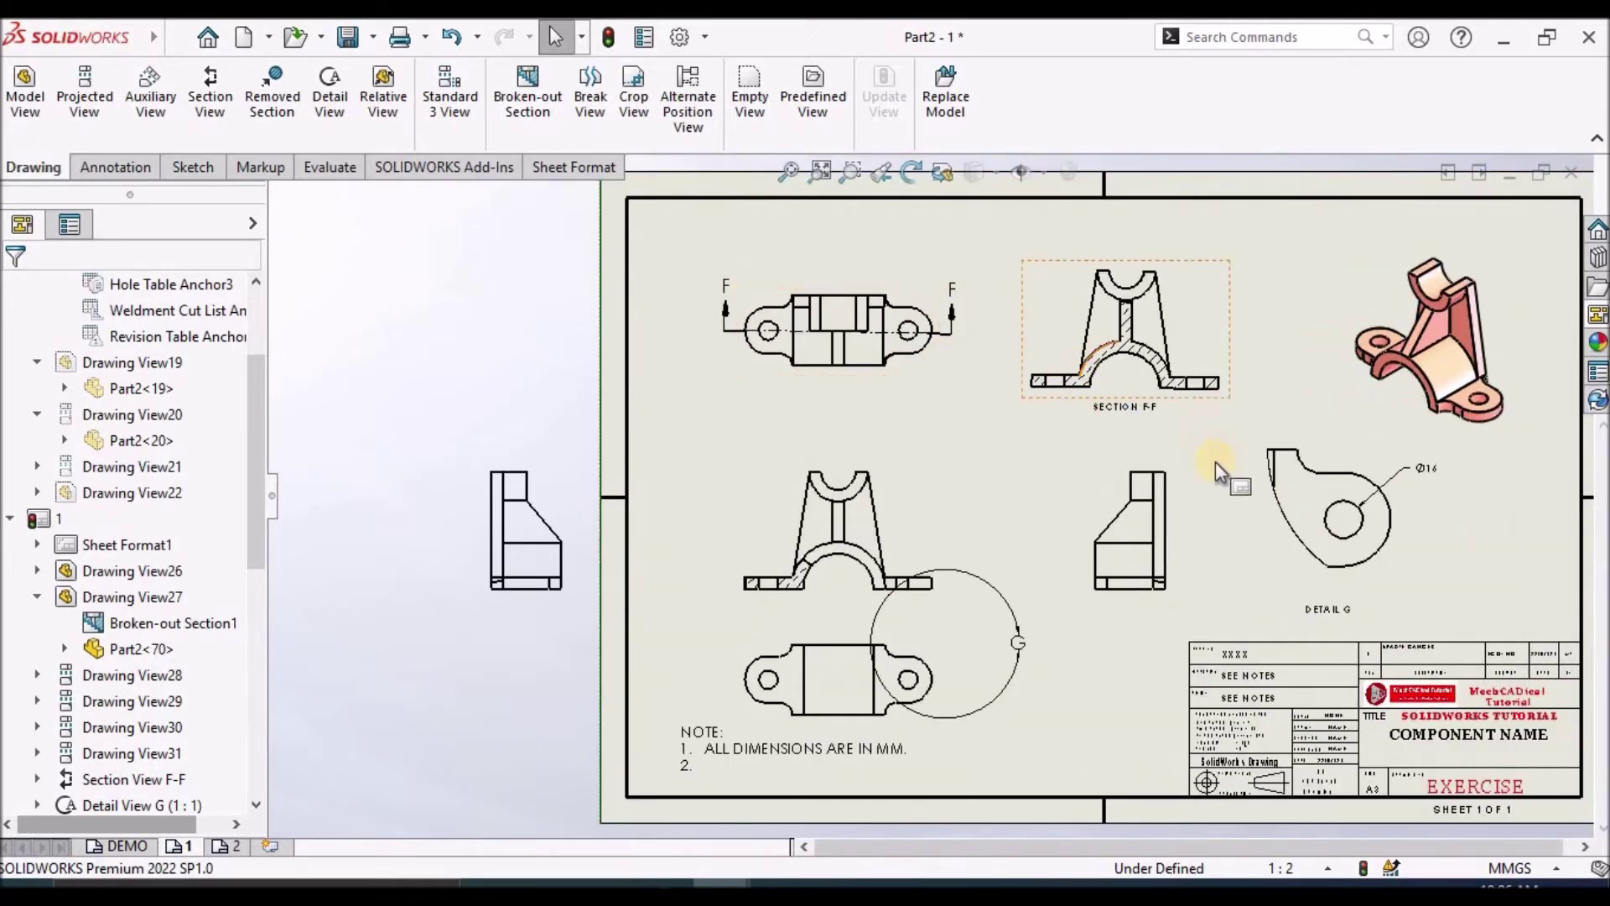
scroll(1246, 305, down, 2)
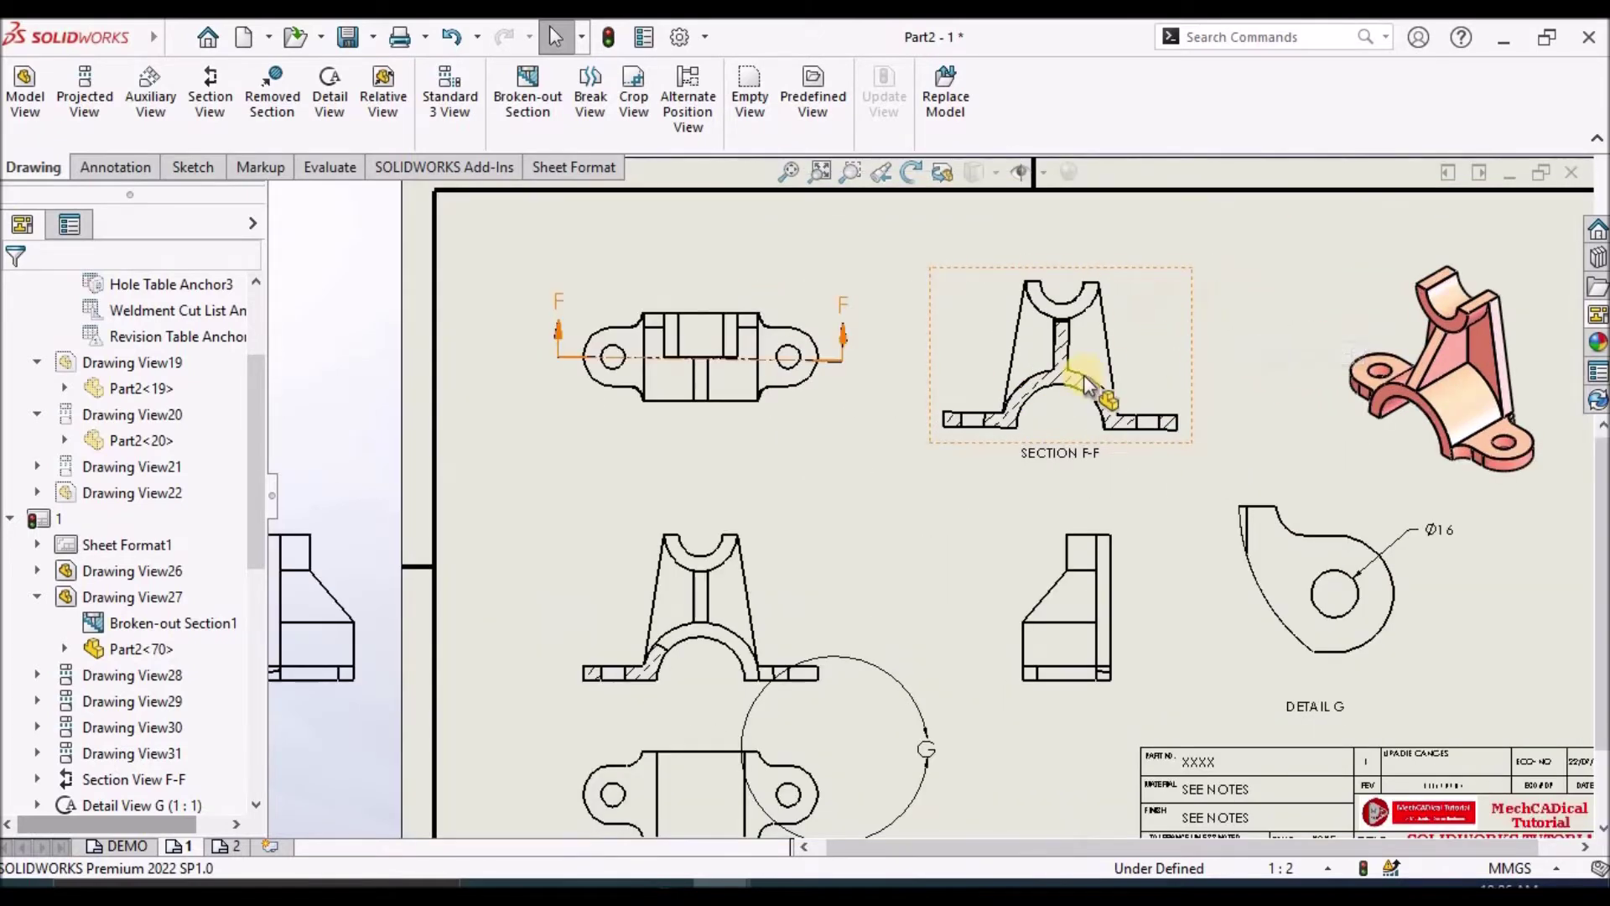
click(622, 104)
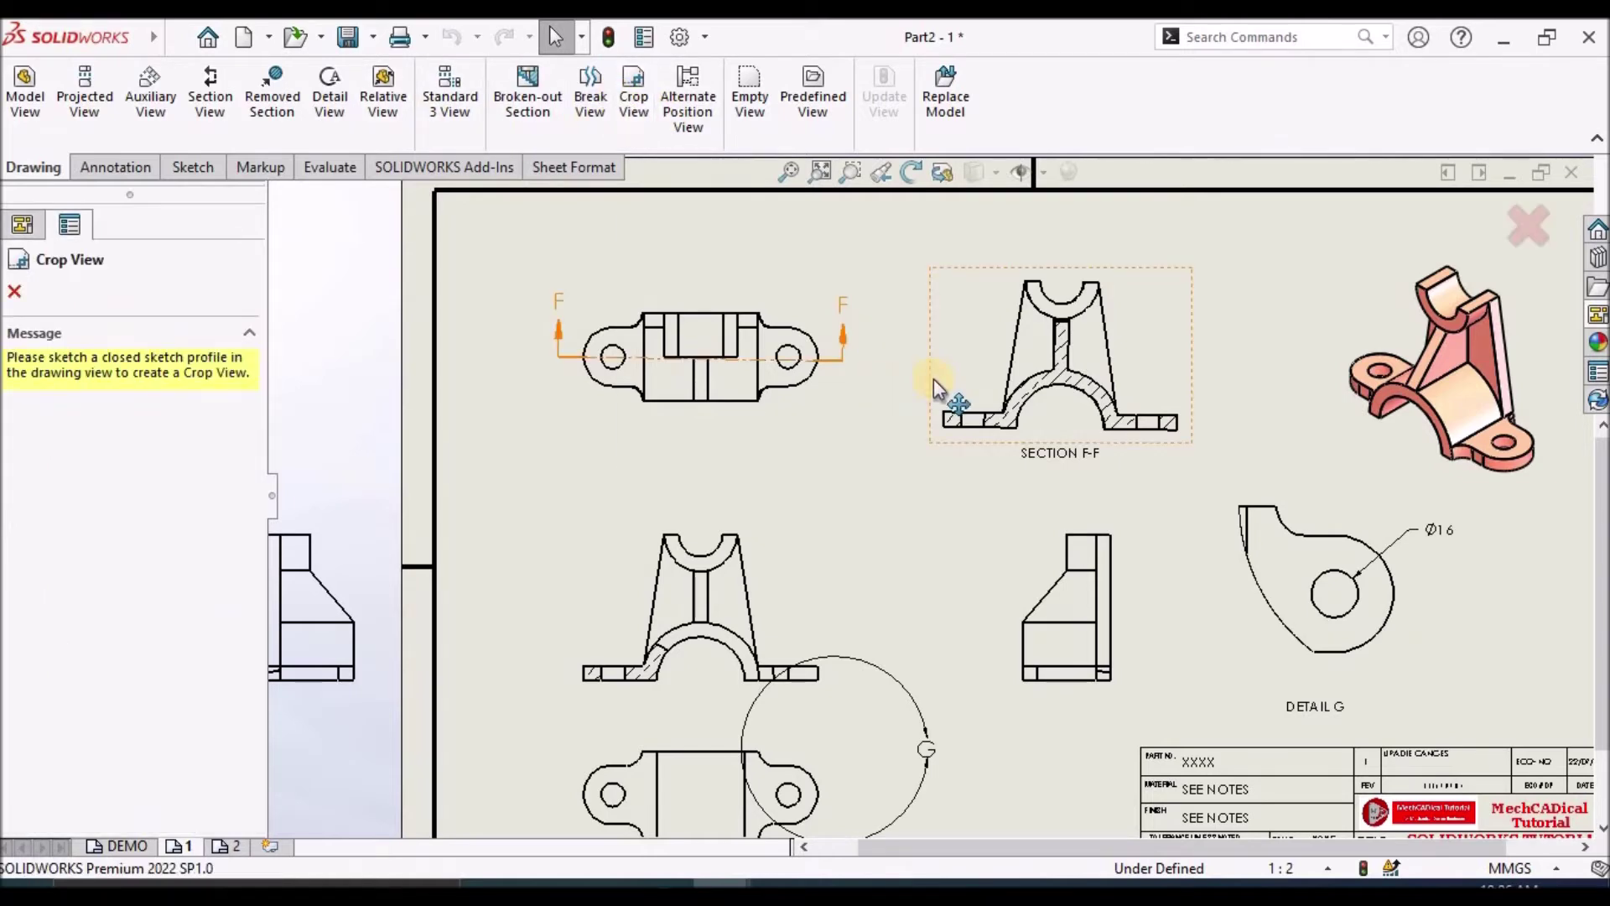
scroll(934, 379, down, 3)
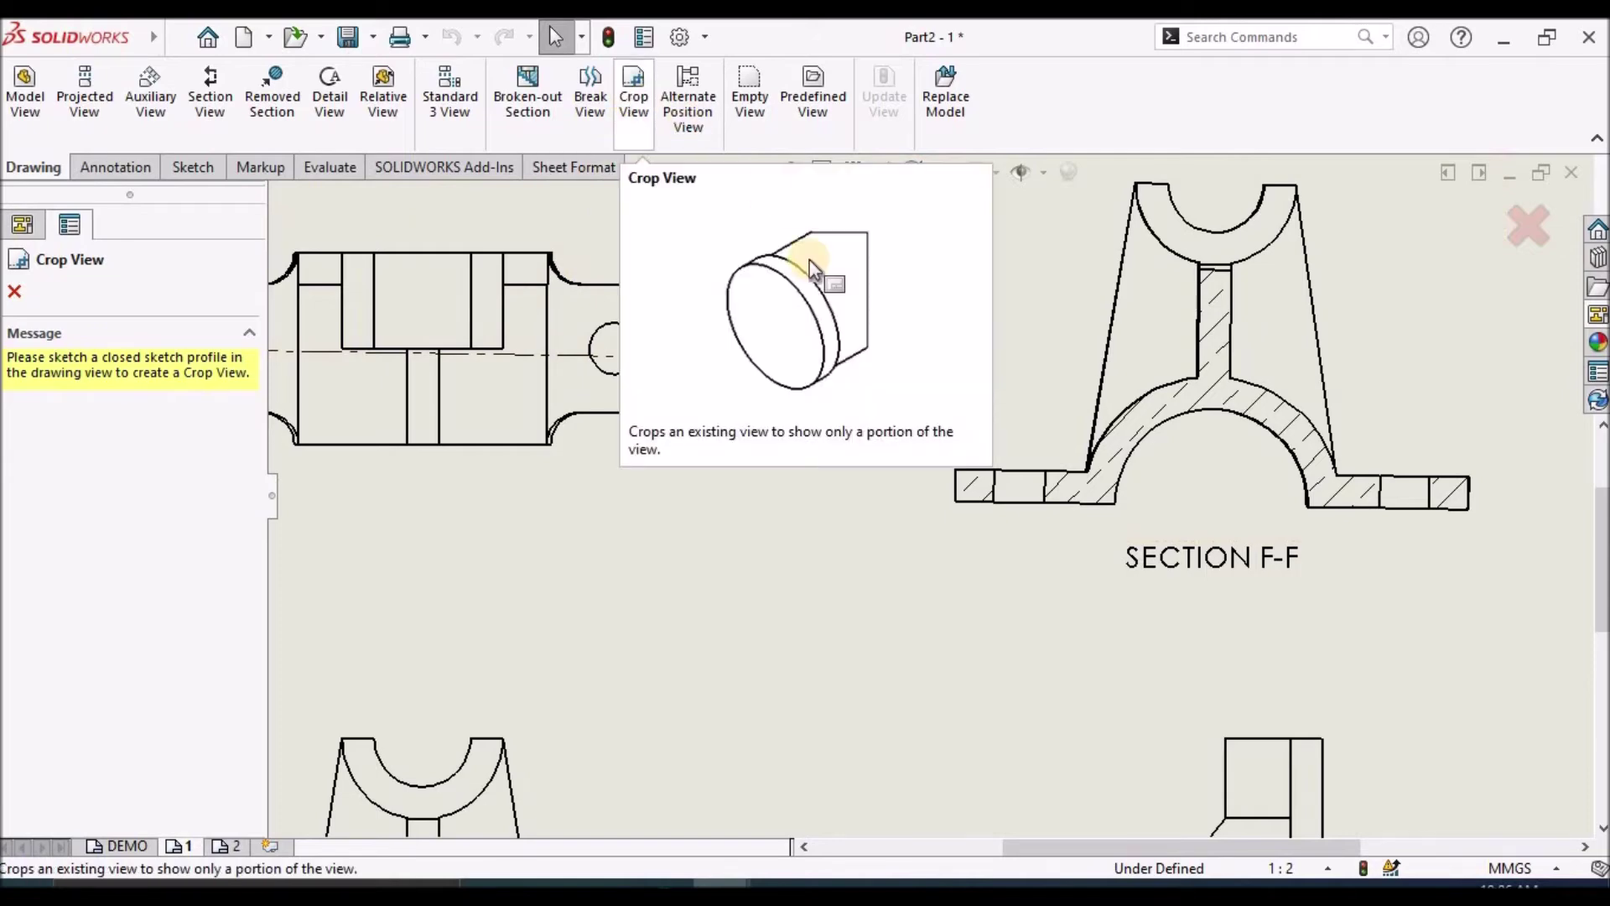
click(16, 293)
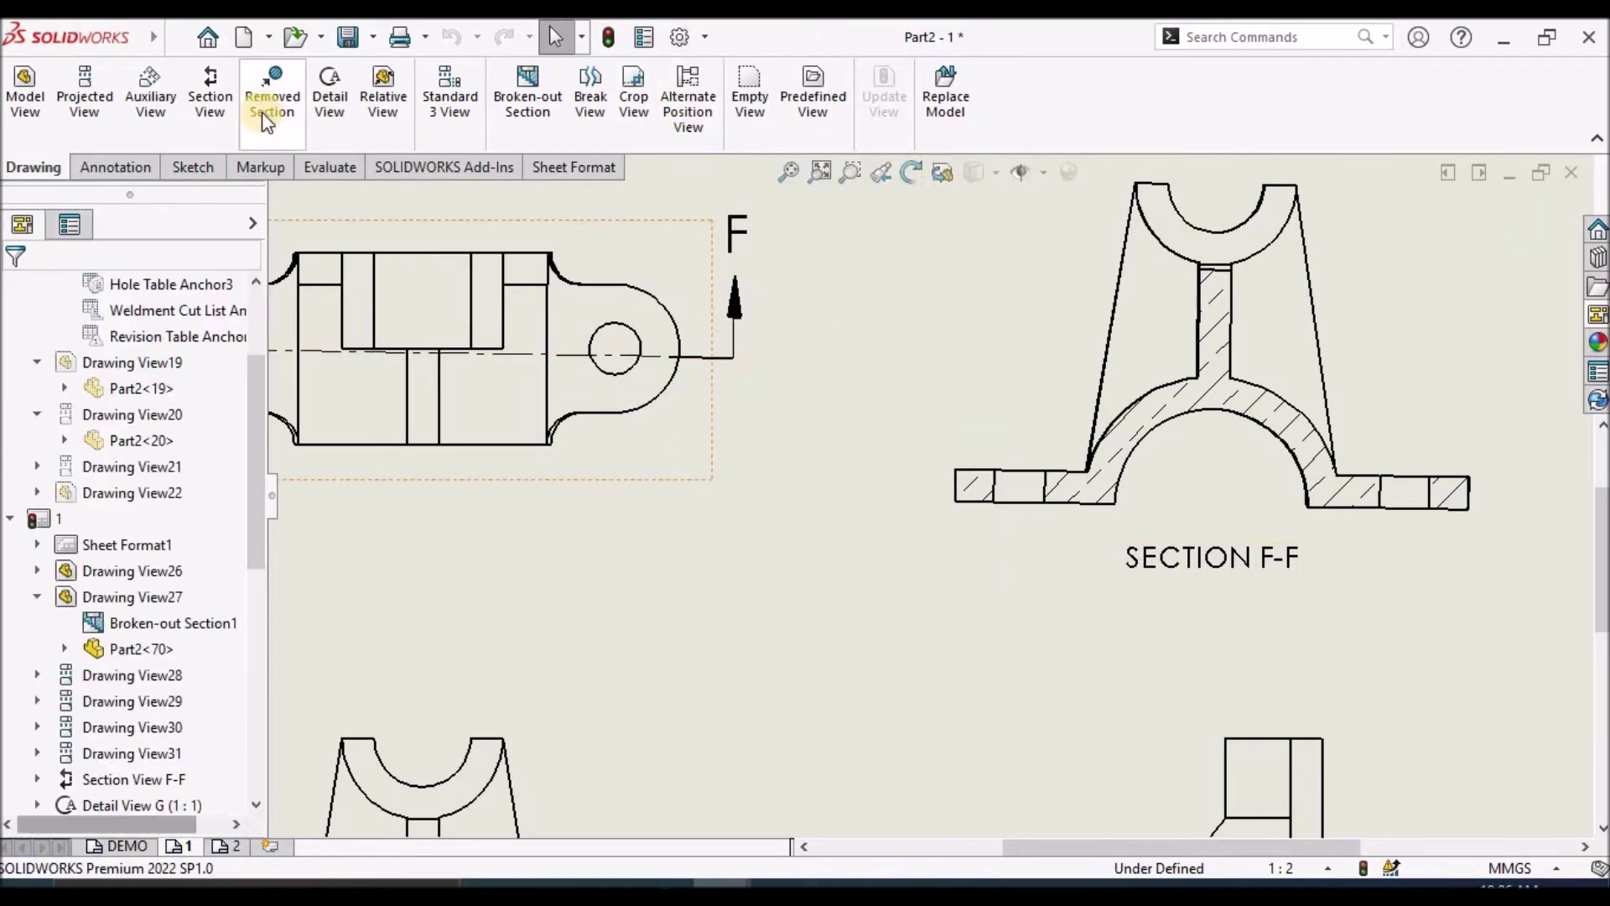
- Sketch a center rectangle covering the left half of section view F-F and crop the view to it
click(182, 172)
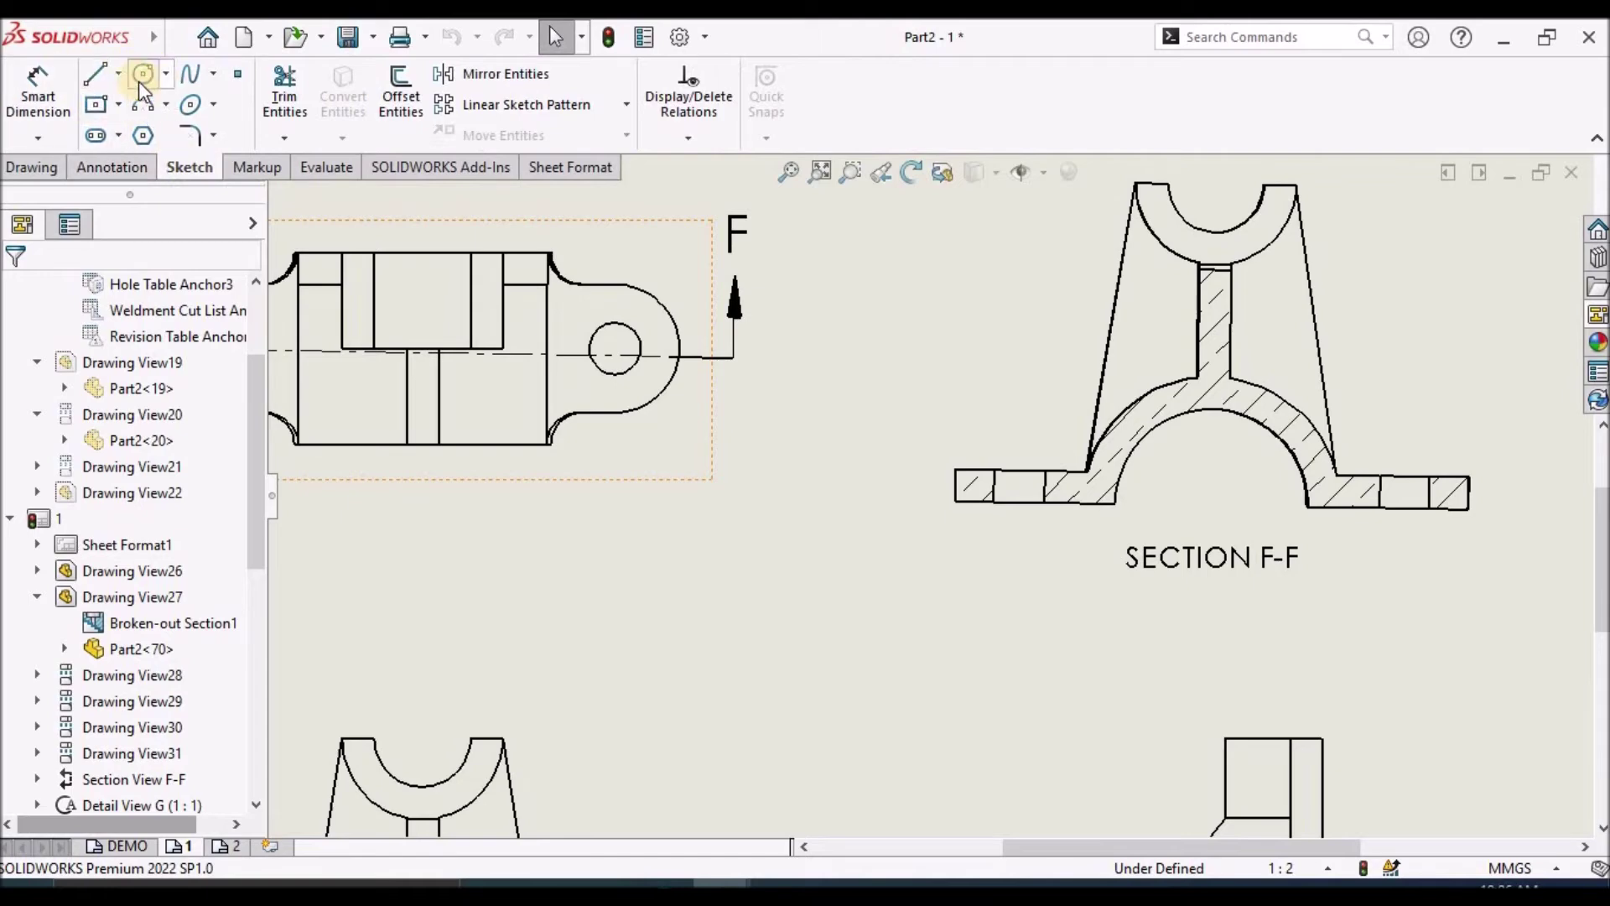
click(104, 109)
click(900, 381)
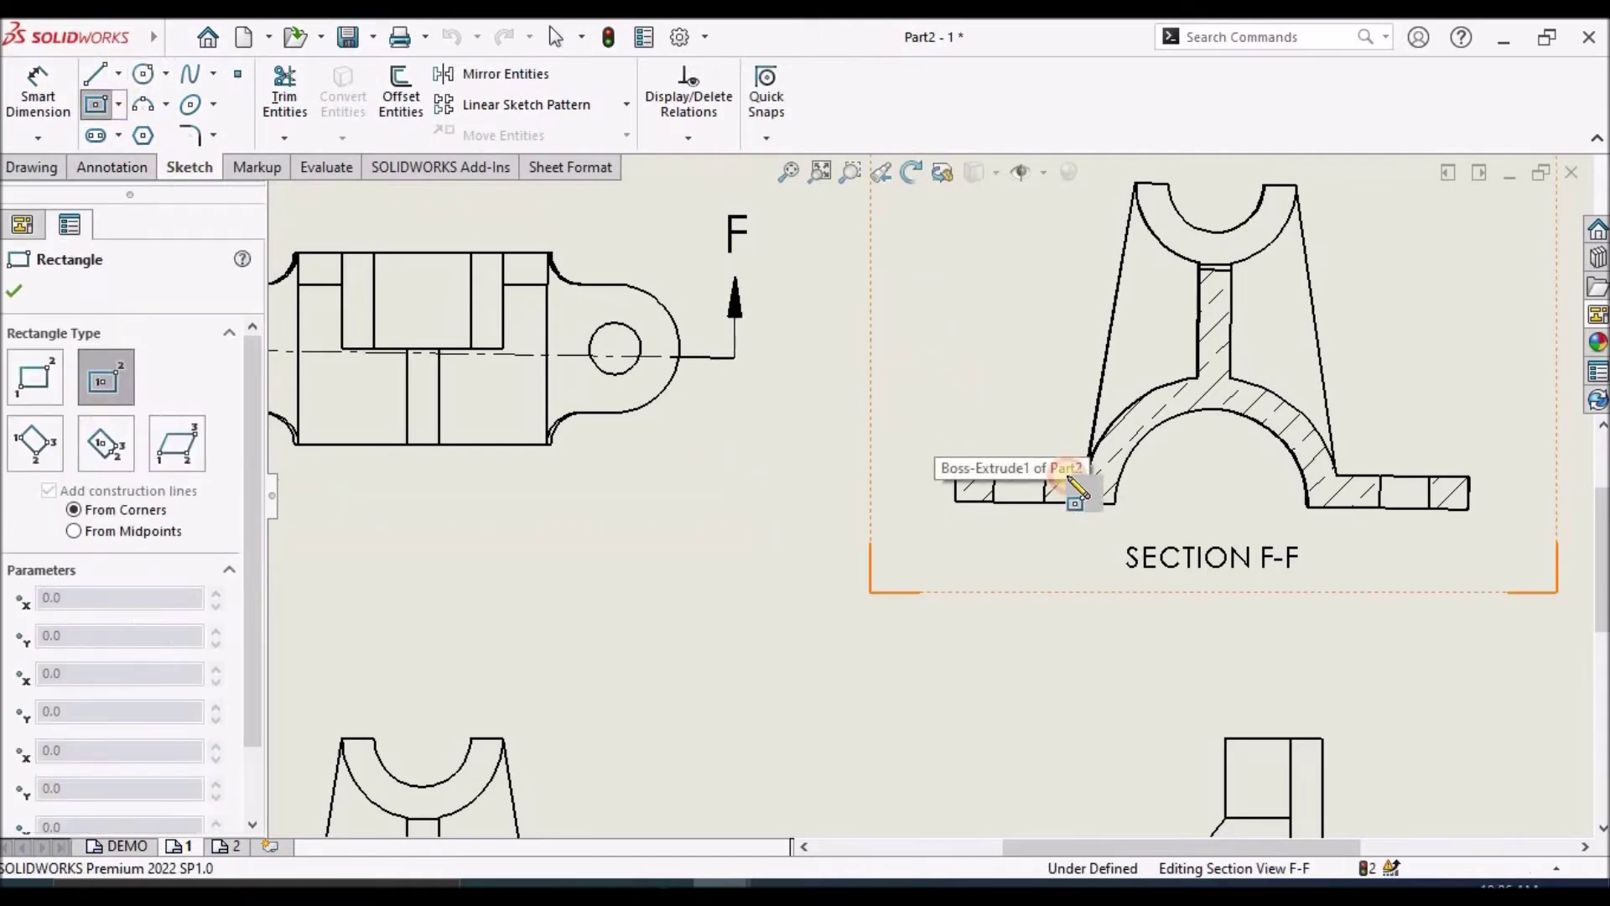
click(1146, 541)
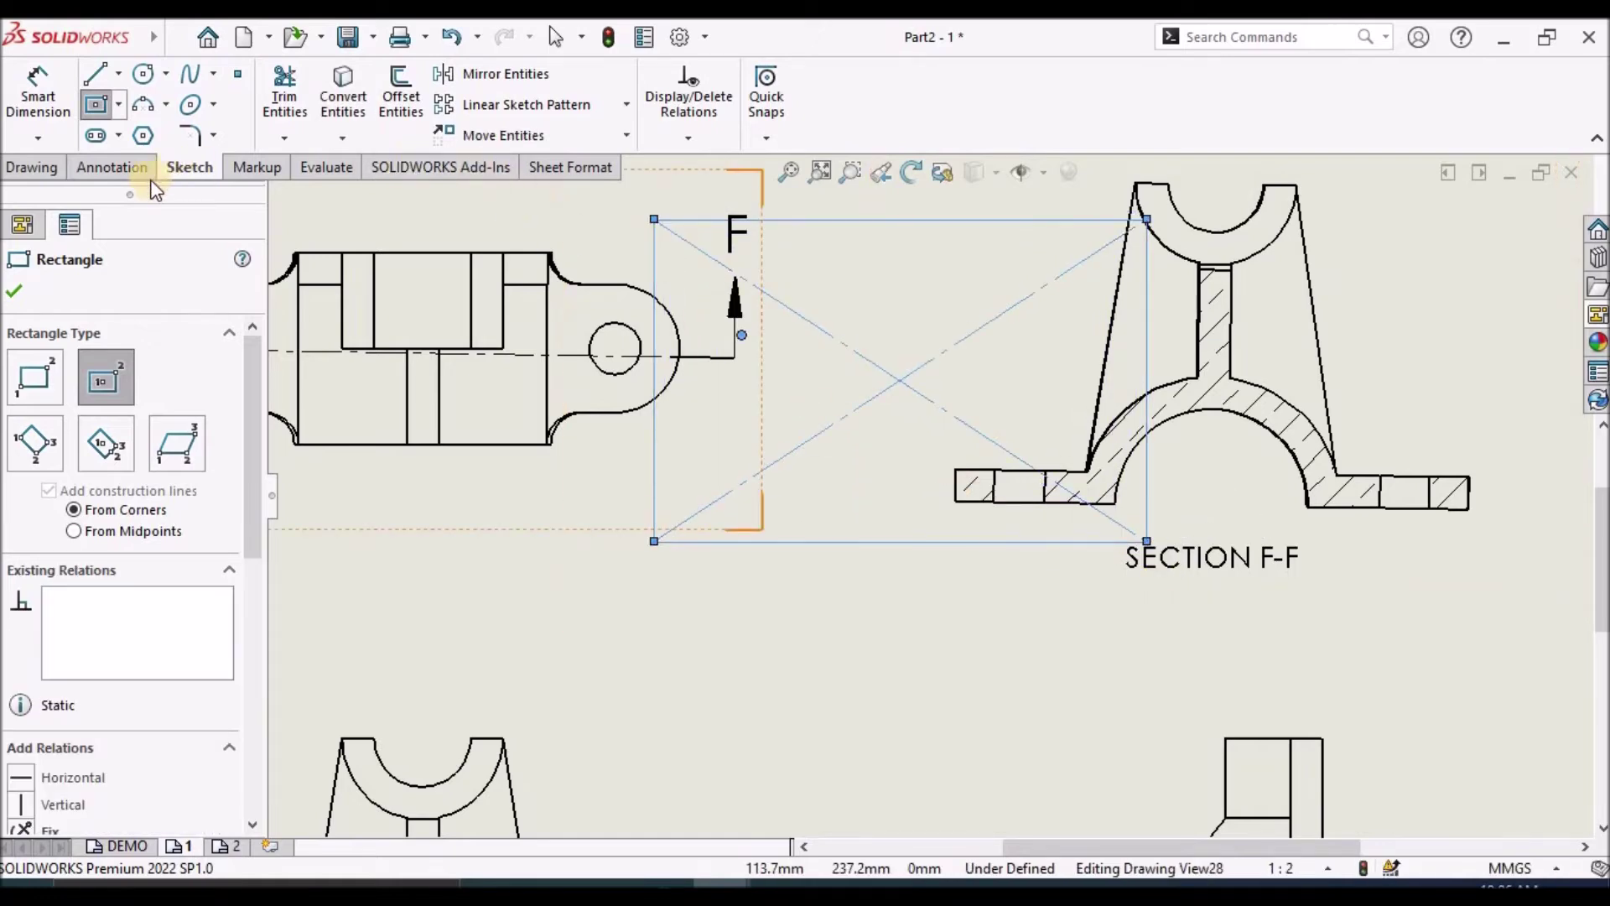
click(15, 170)
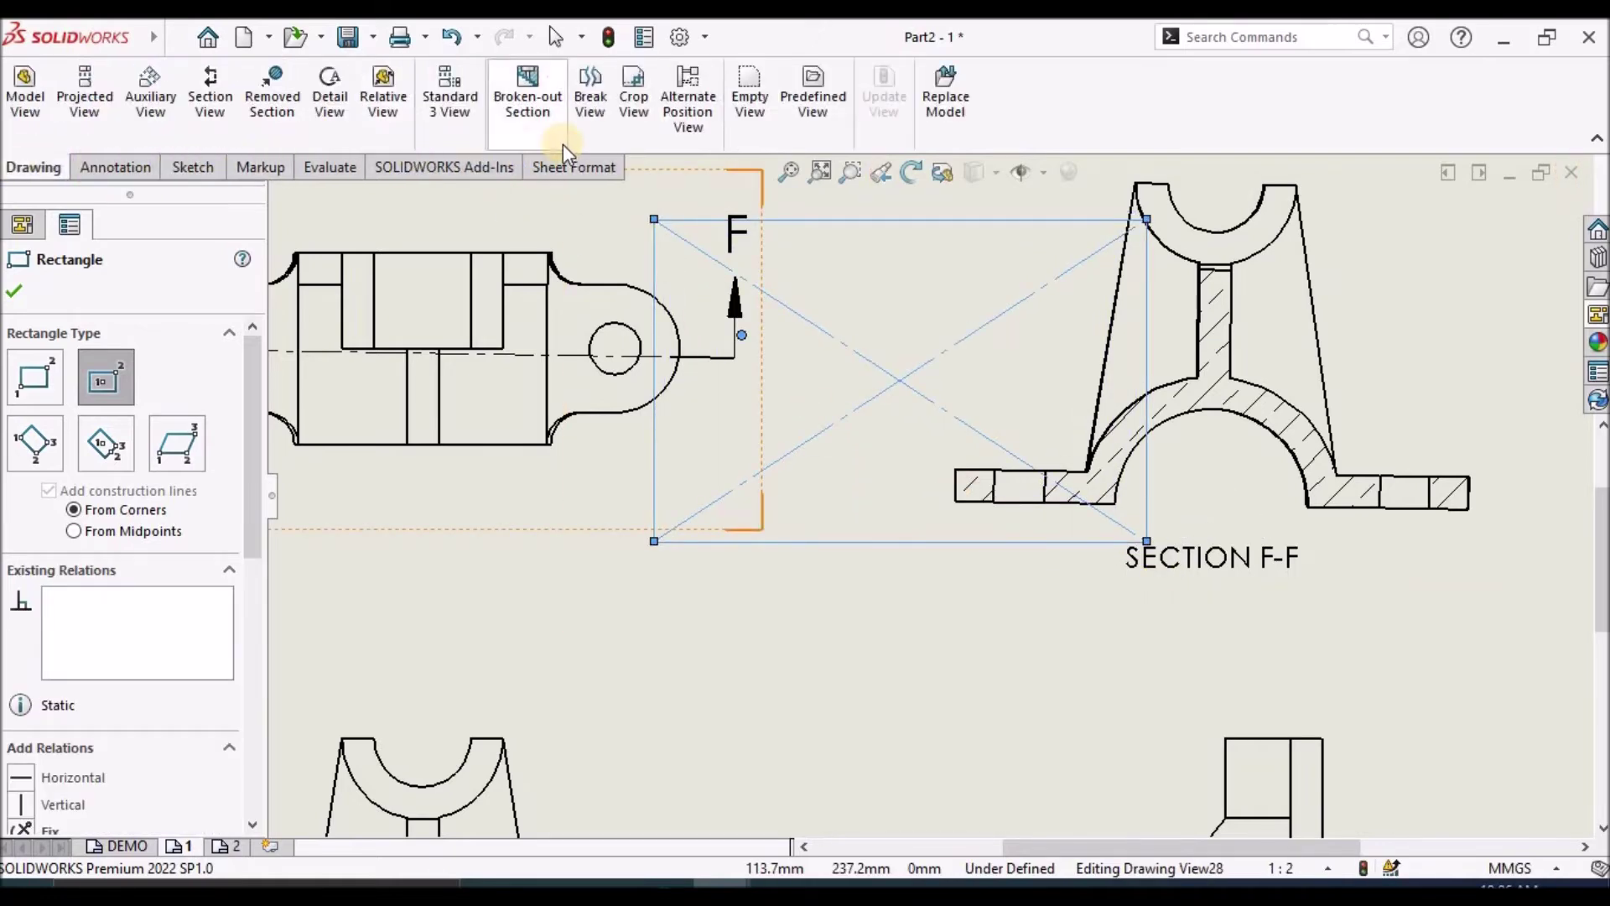
click(629, 99)
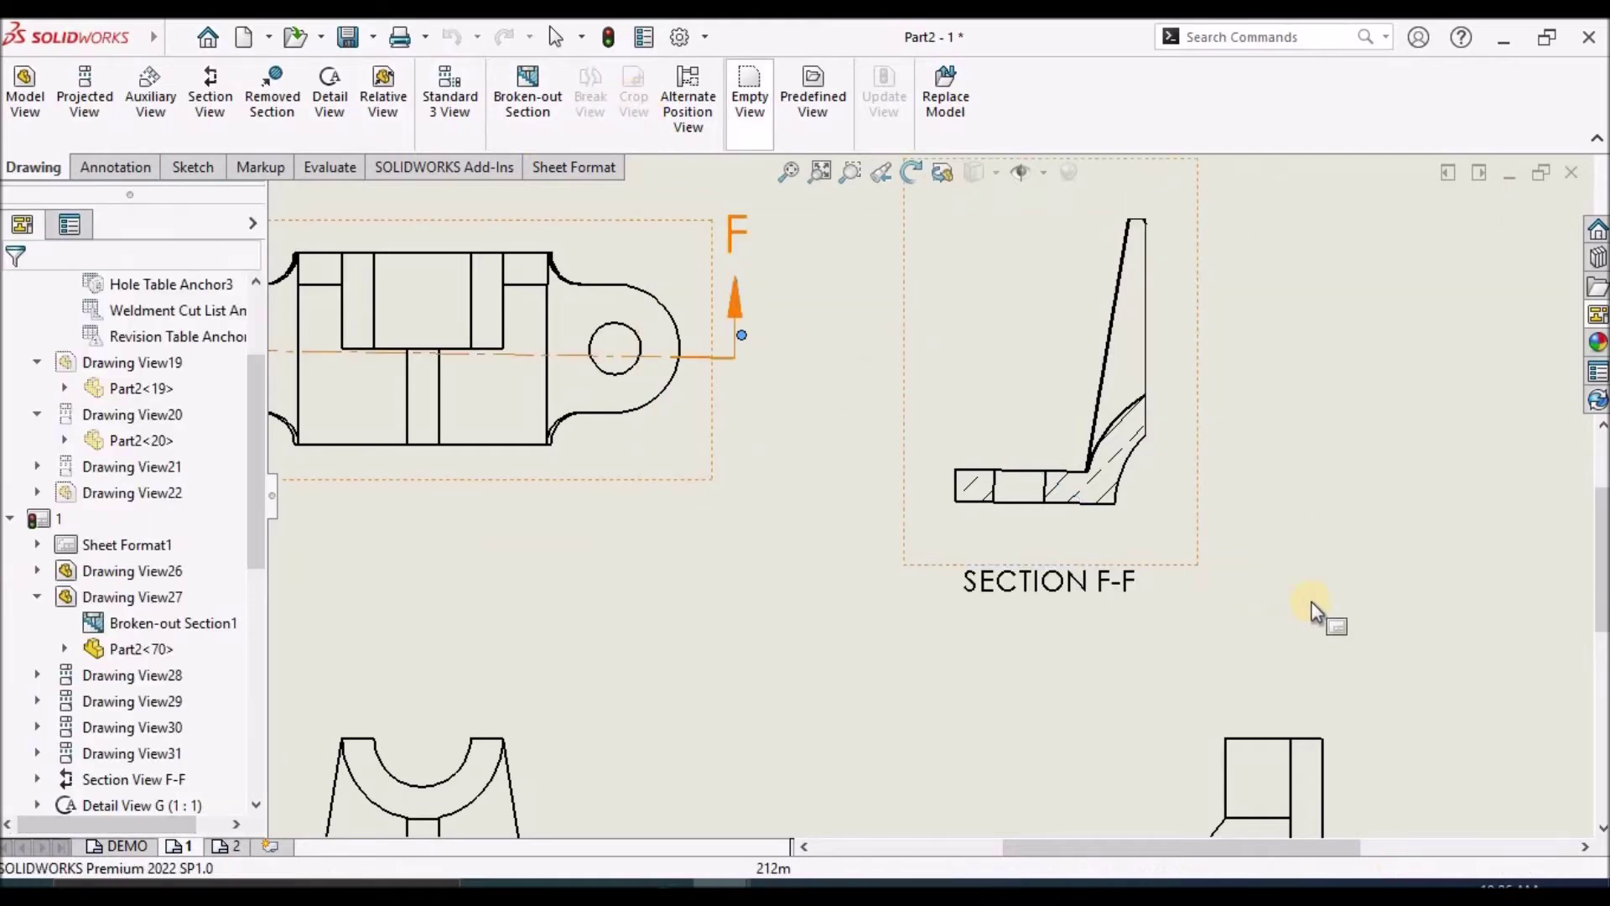
scroll(1090, 428, down, 5)
scroll(1045, 445, up, 5)
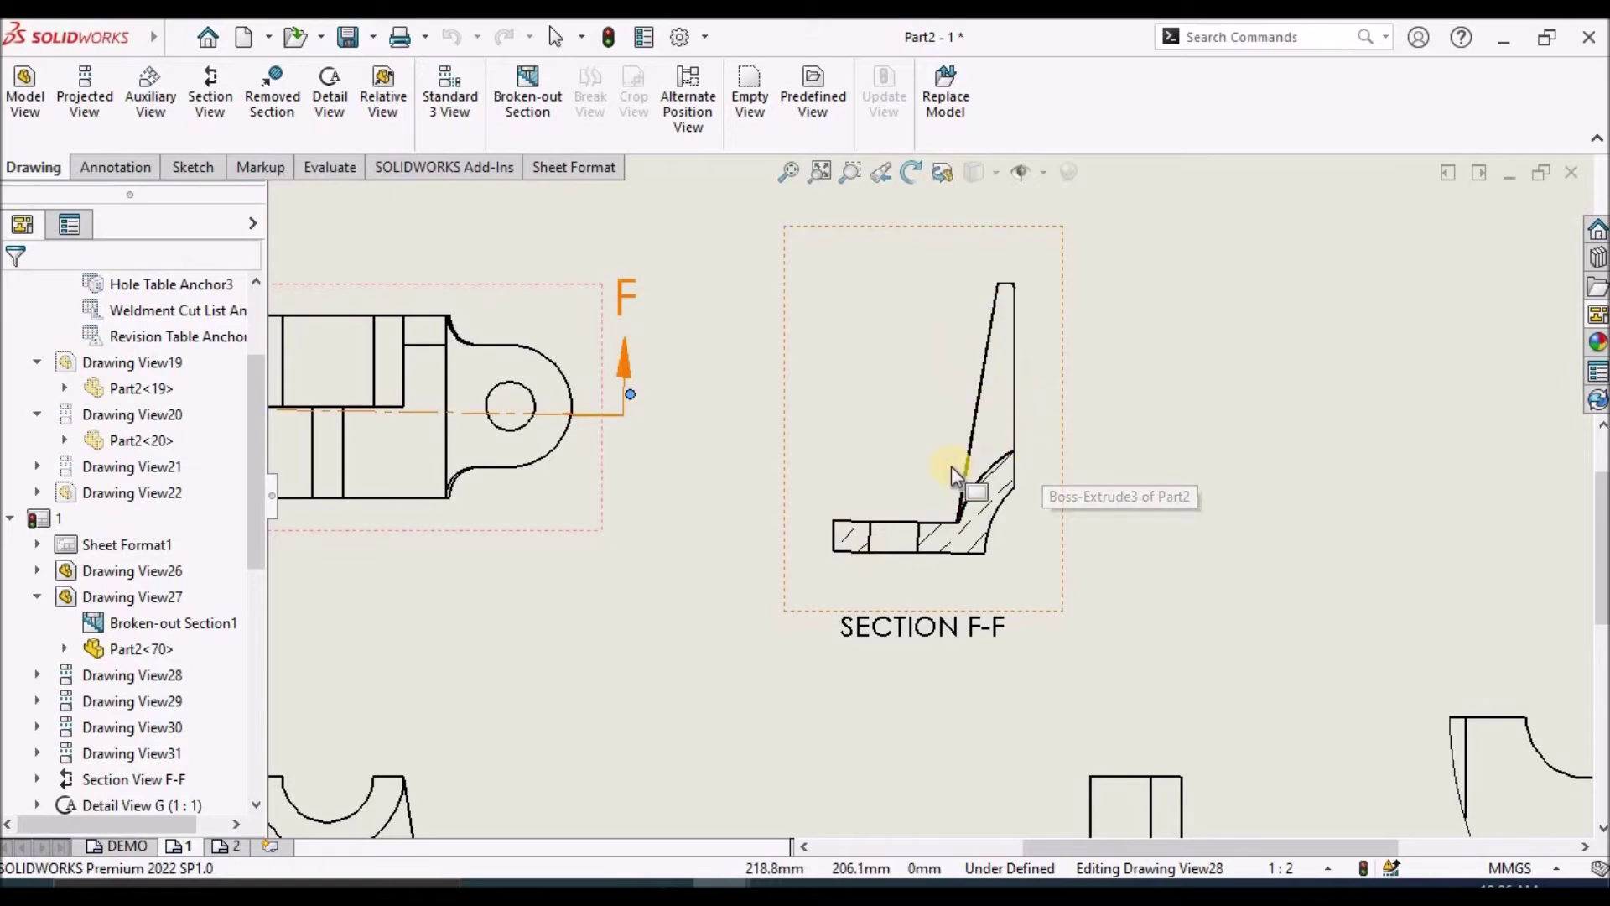
scroll(939, 444, up, 2)
scroll(939, 441, up, 4)
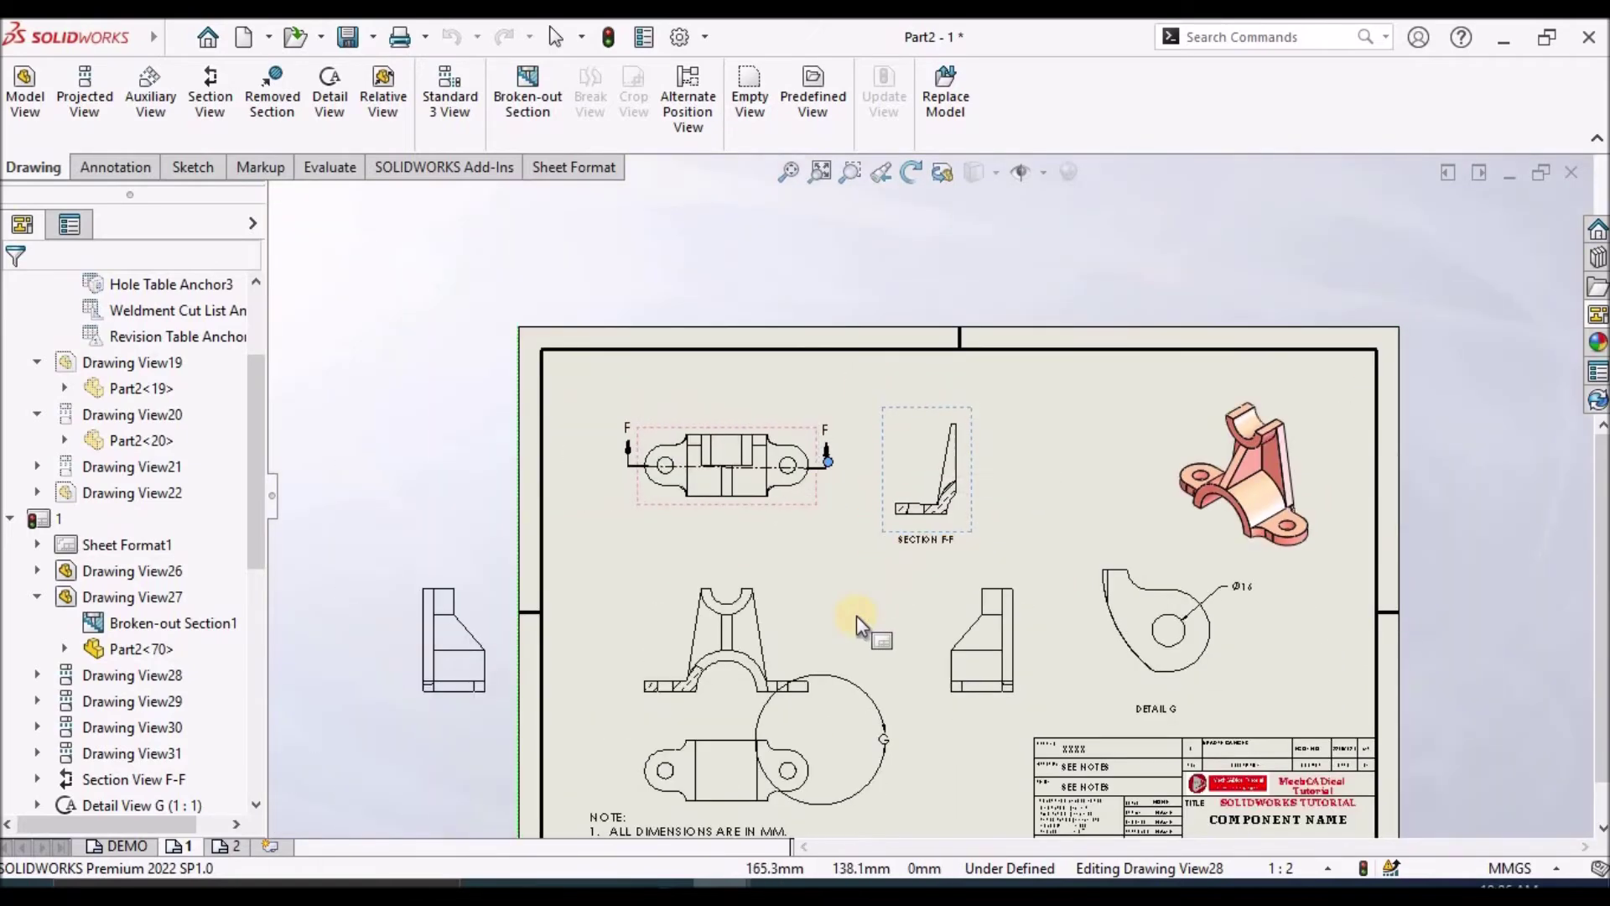
scroll(828, 581, up, 1)
scroll(829, 582, down, 1)
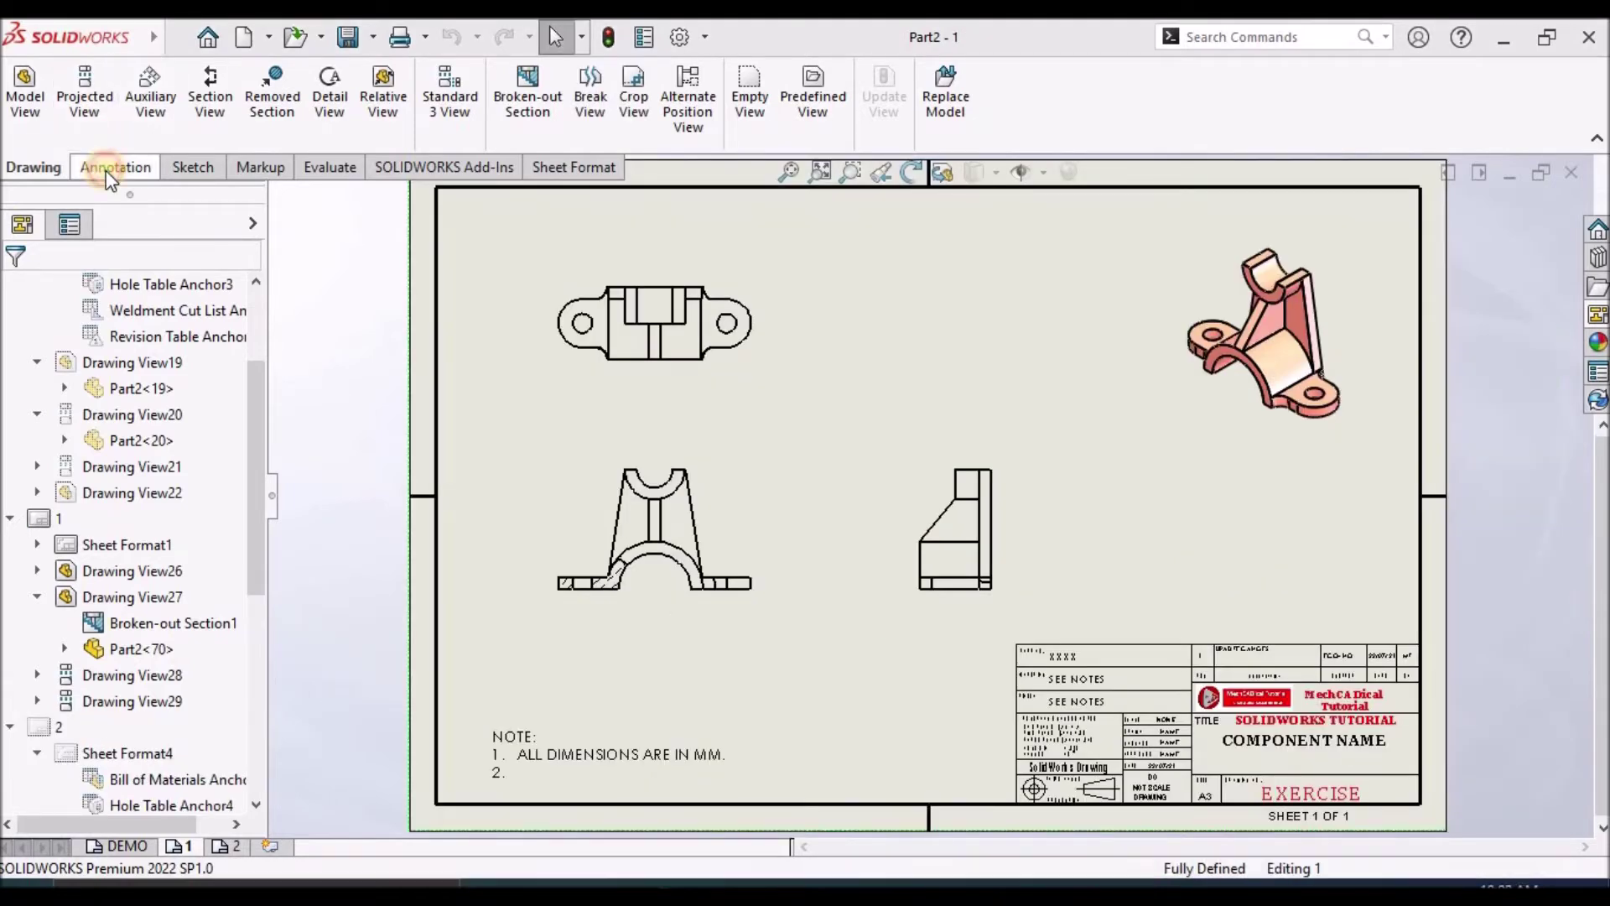
- Add a smart dimension for the front view's overall width between the outer vertical edges of both feet, placed below the view
click(107, 170)
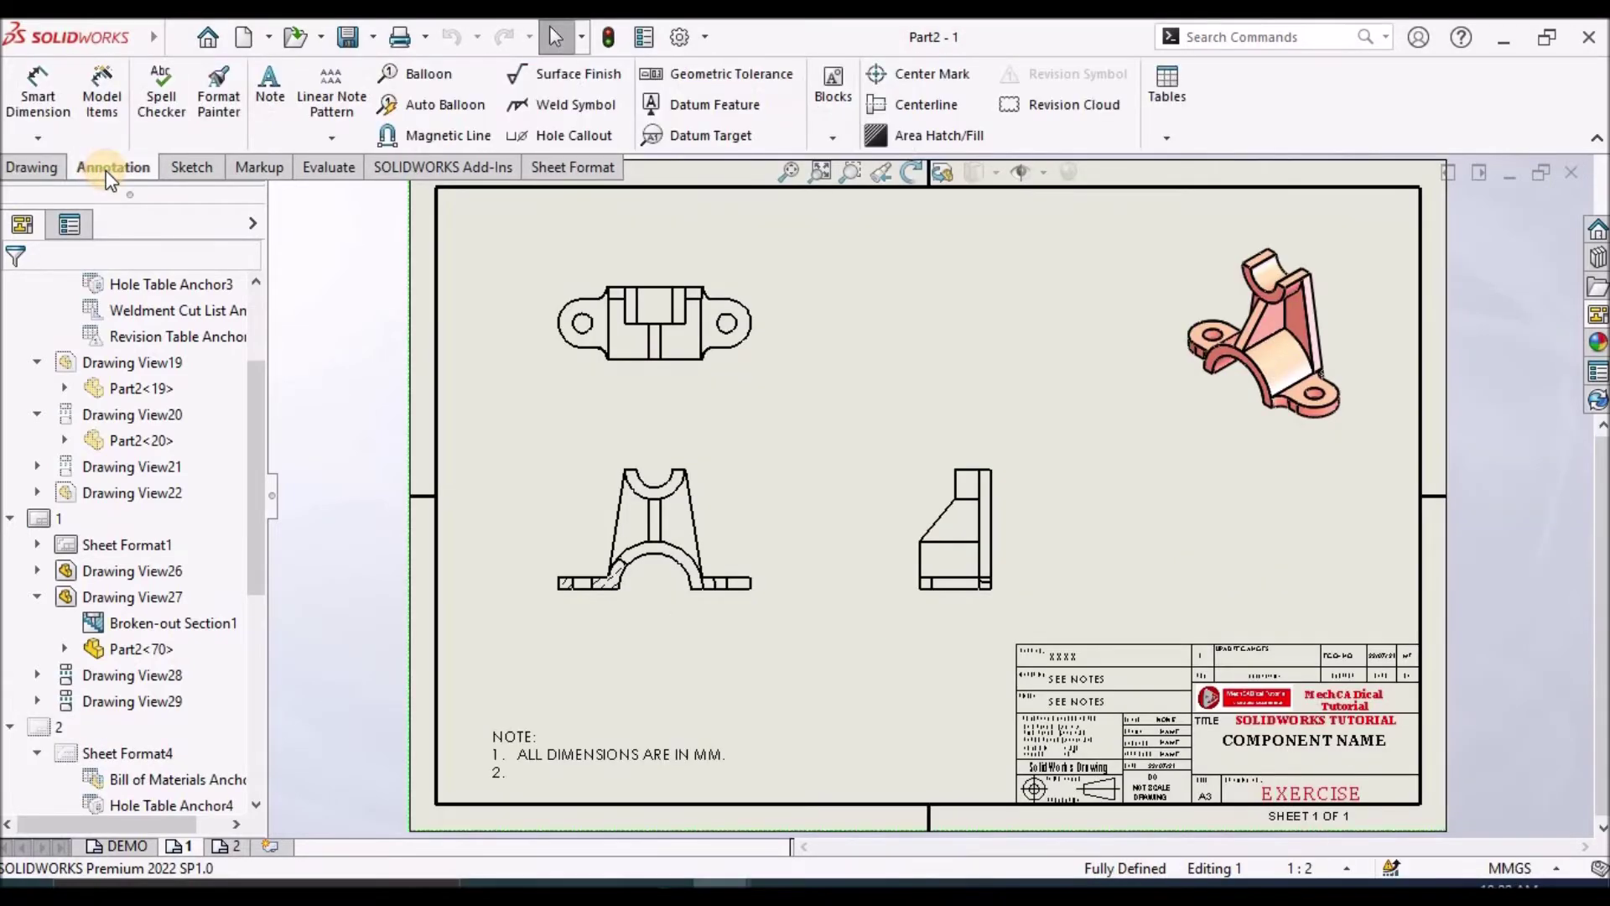
click(49, 133)
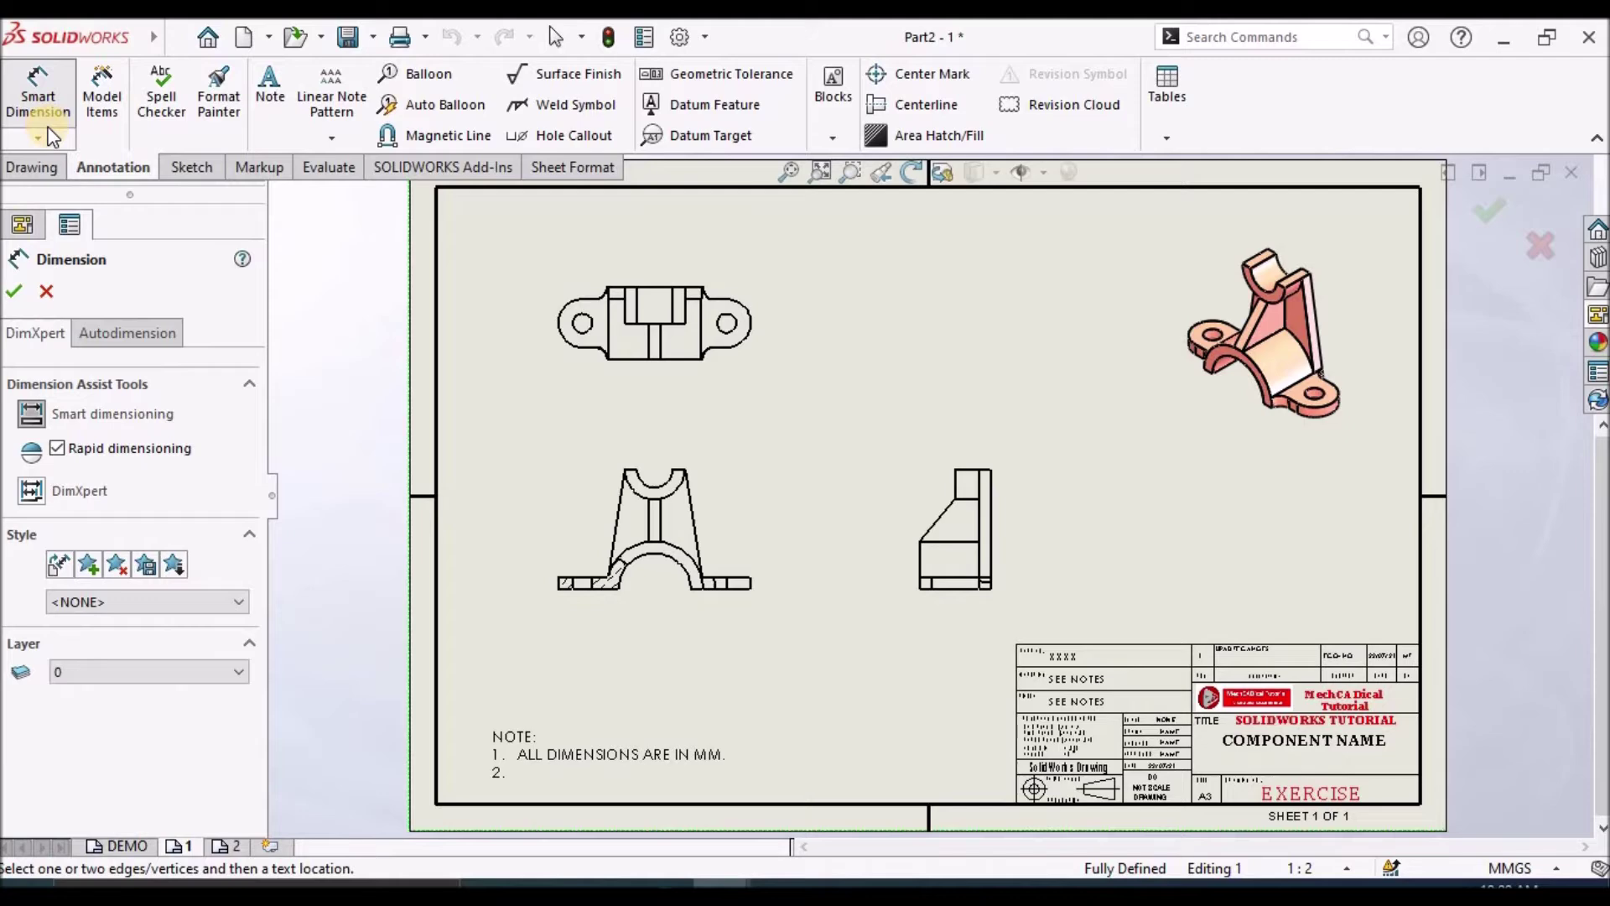
click(46, 291)
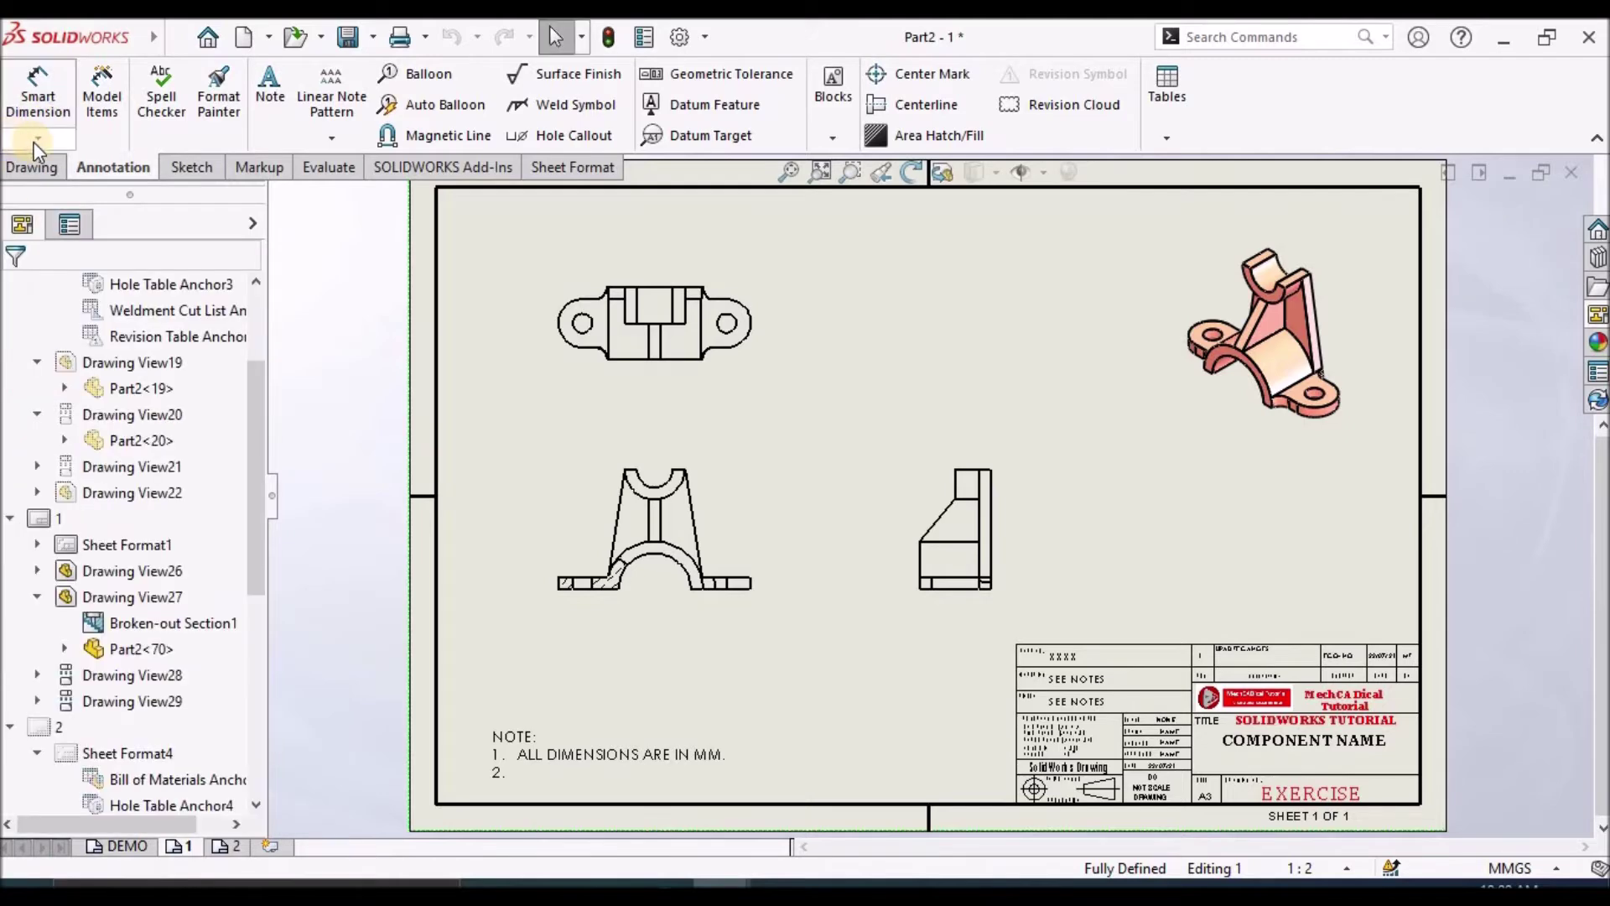
click(38, 138)
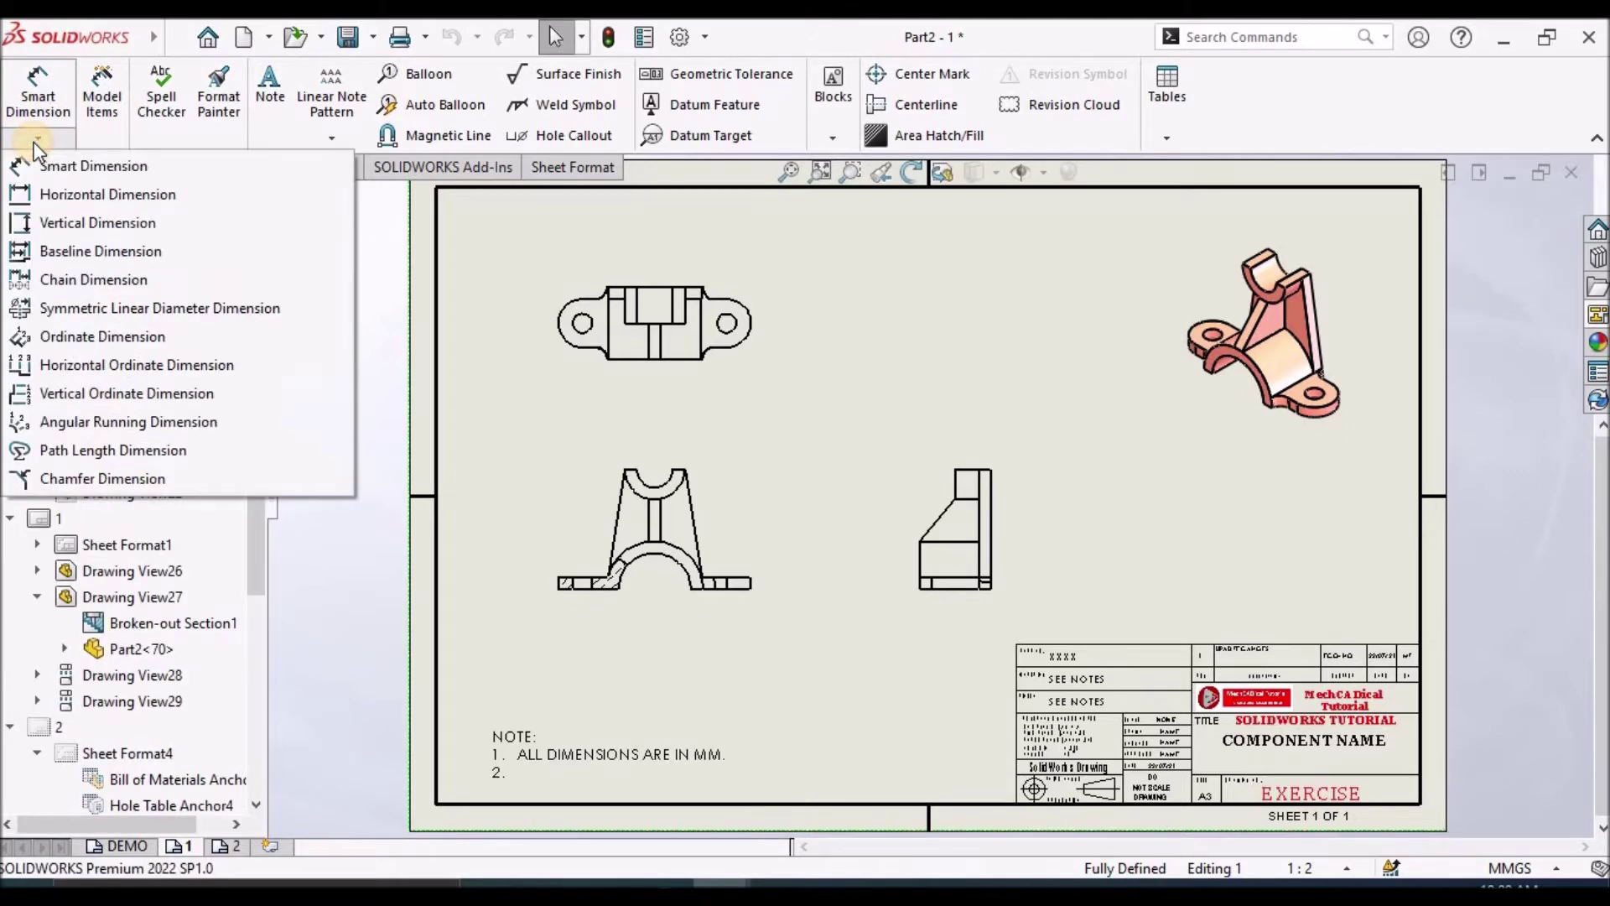
click(114, 164)
scroll(690, 483, down, 2)
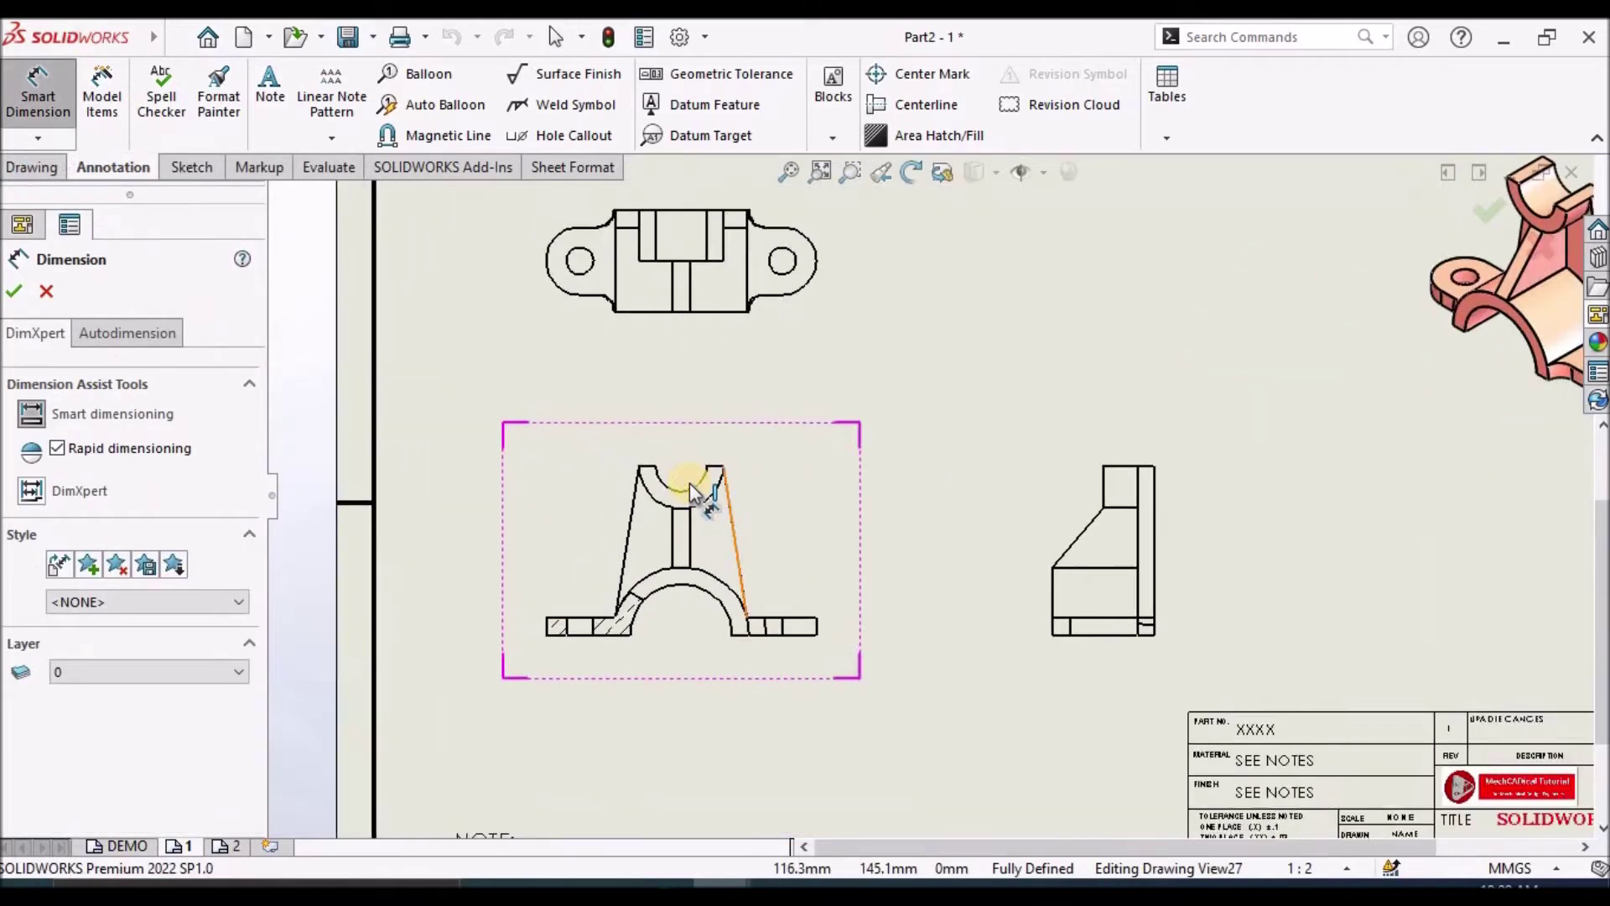
scroll(698, 505, up, 3)
scroll(797, 620, down, 4)
key(Escape)
key(Return)
click(624, 508)
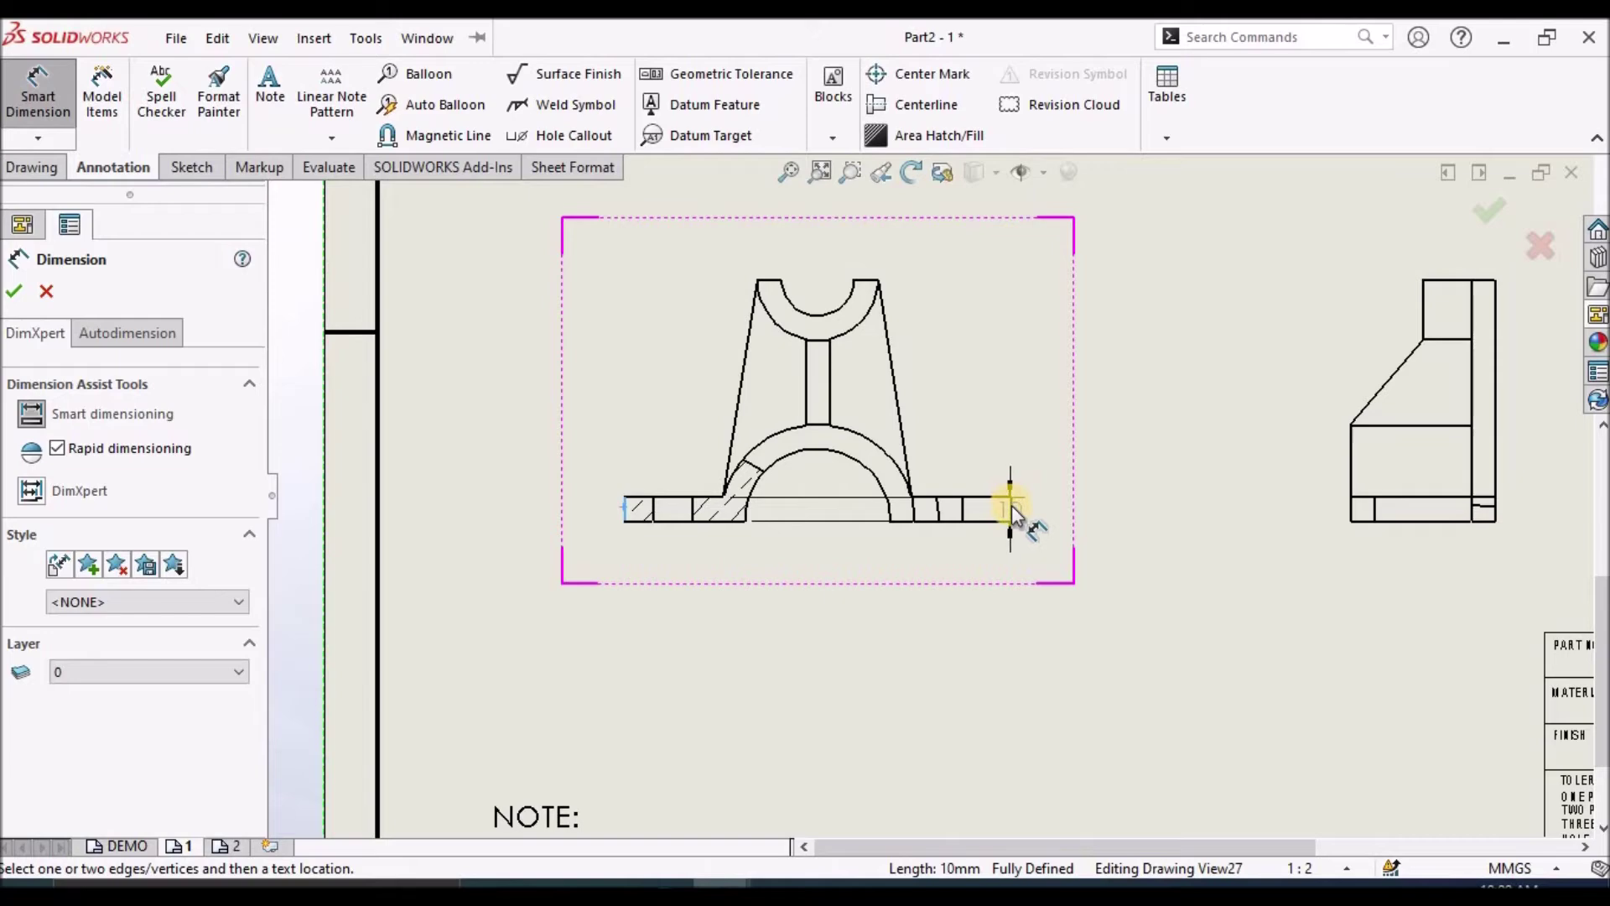
scroll(1011, 522, down, 4)
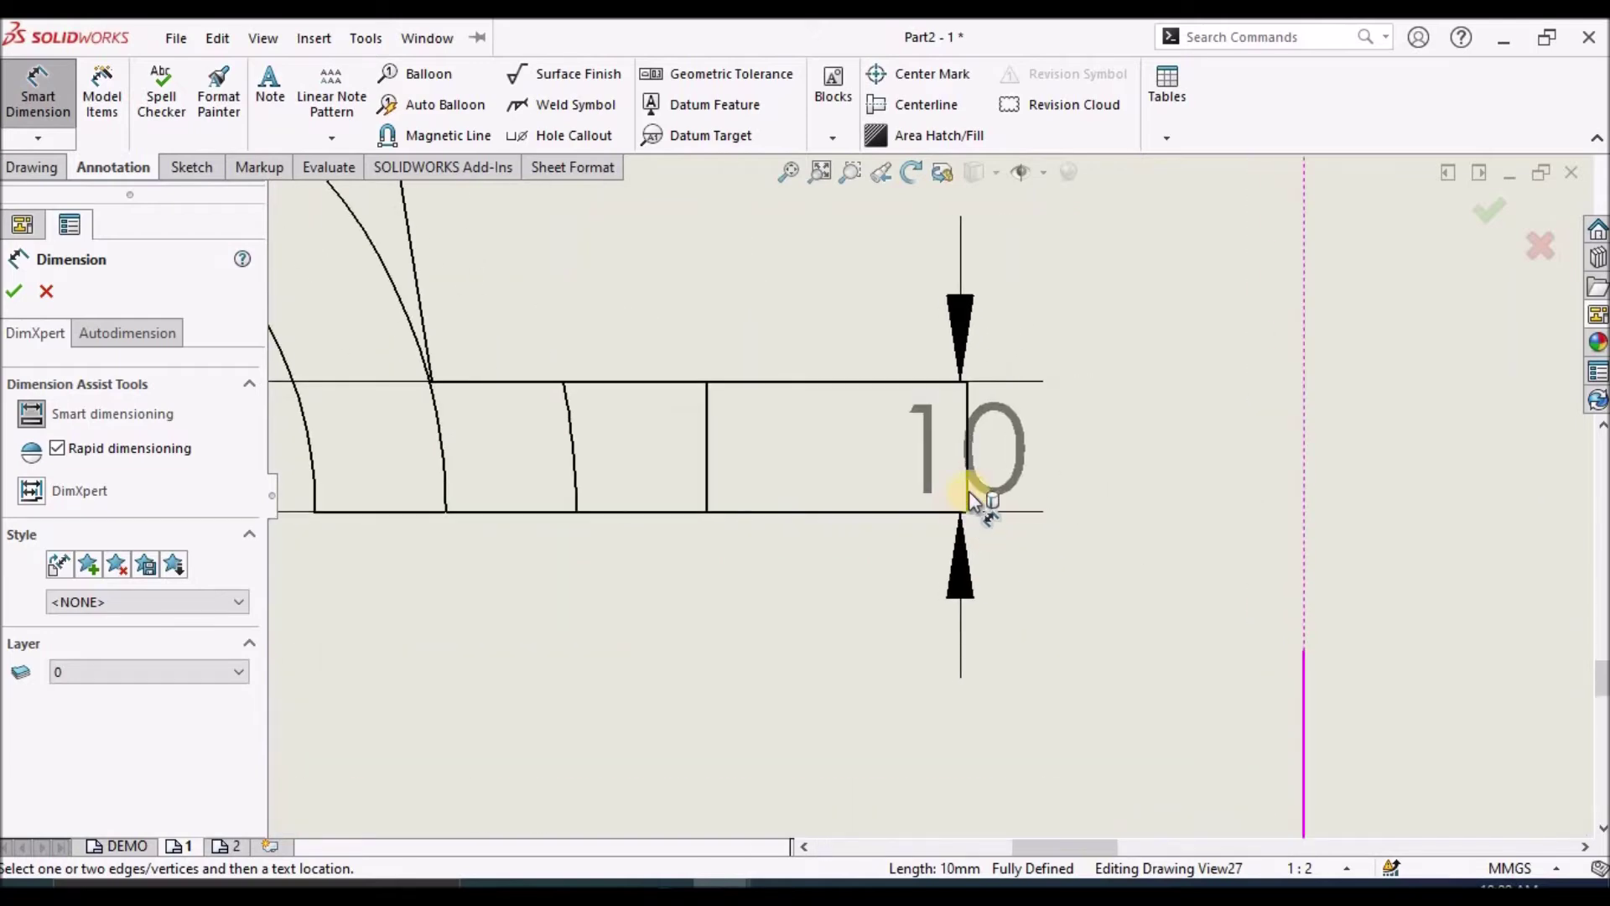
click(969, 491)
scroll(529, 673, up, 4)
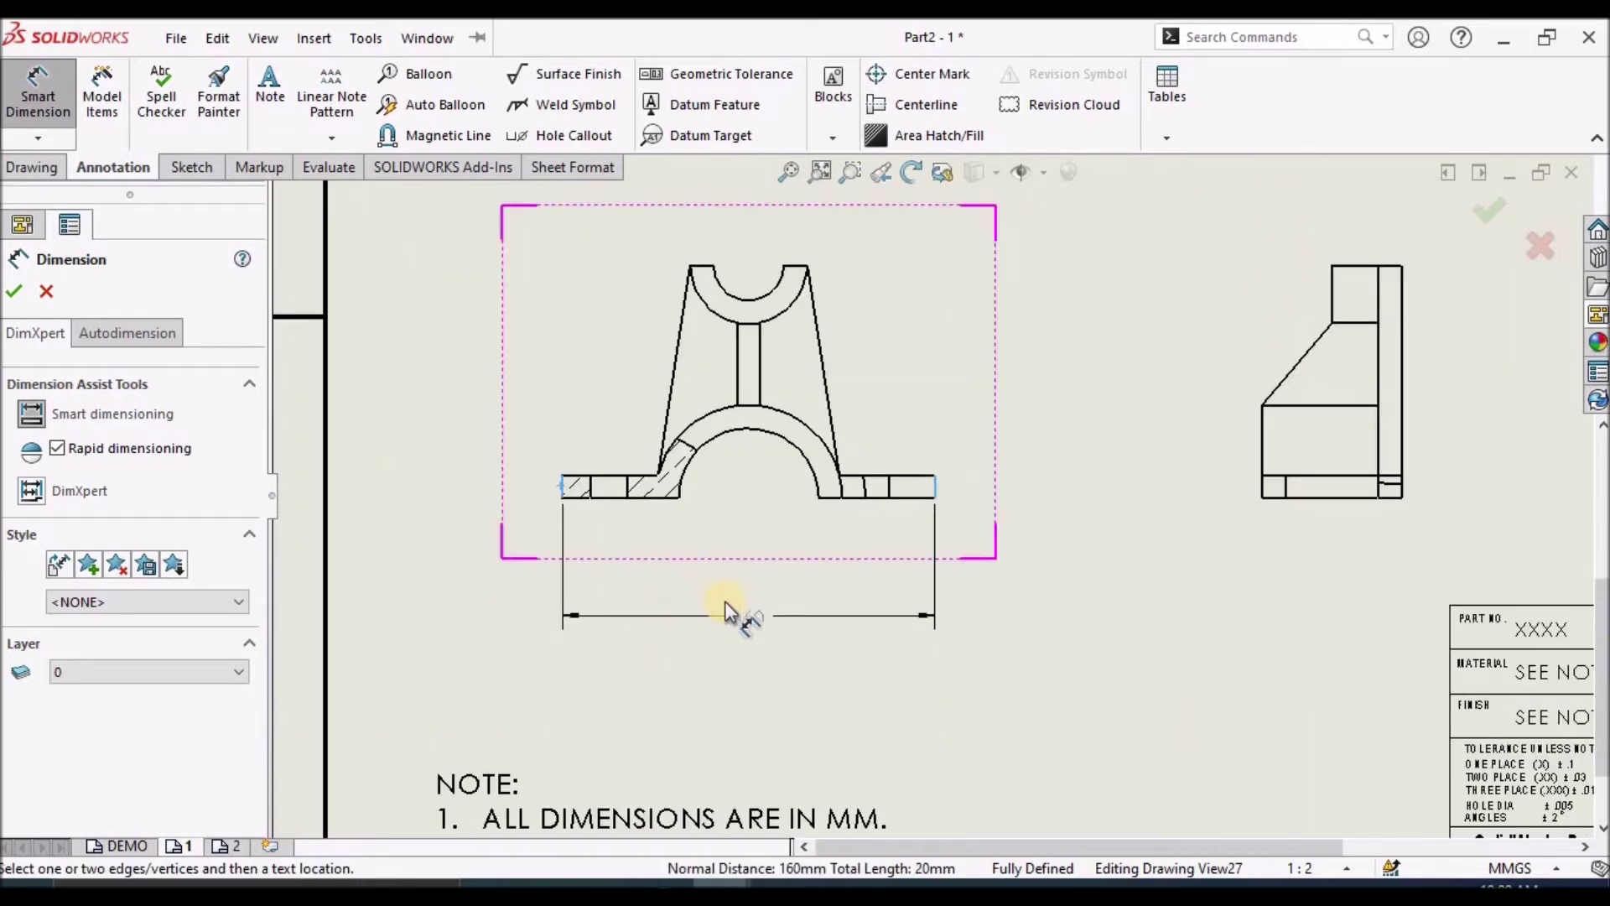
click(767, 567)
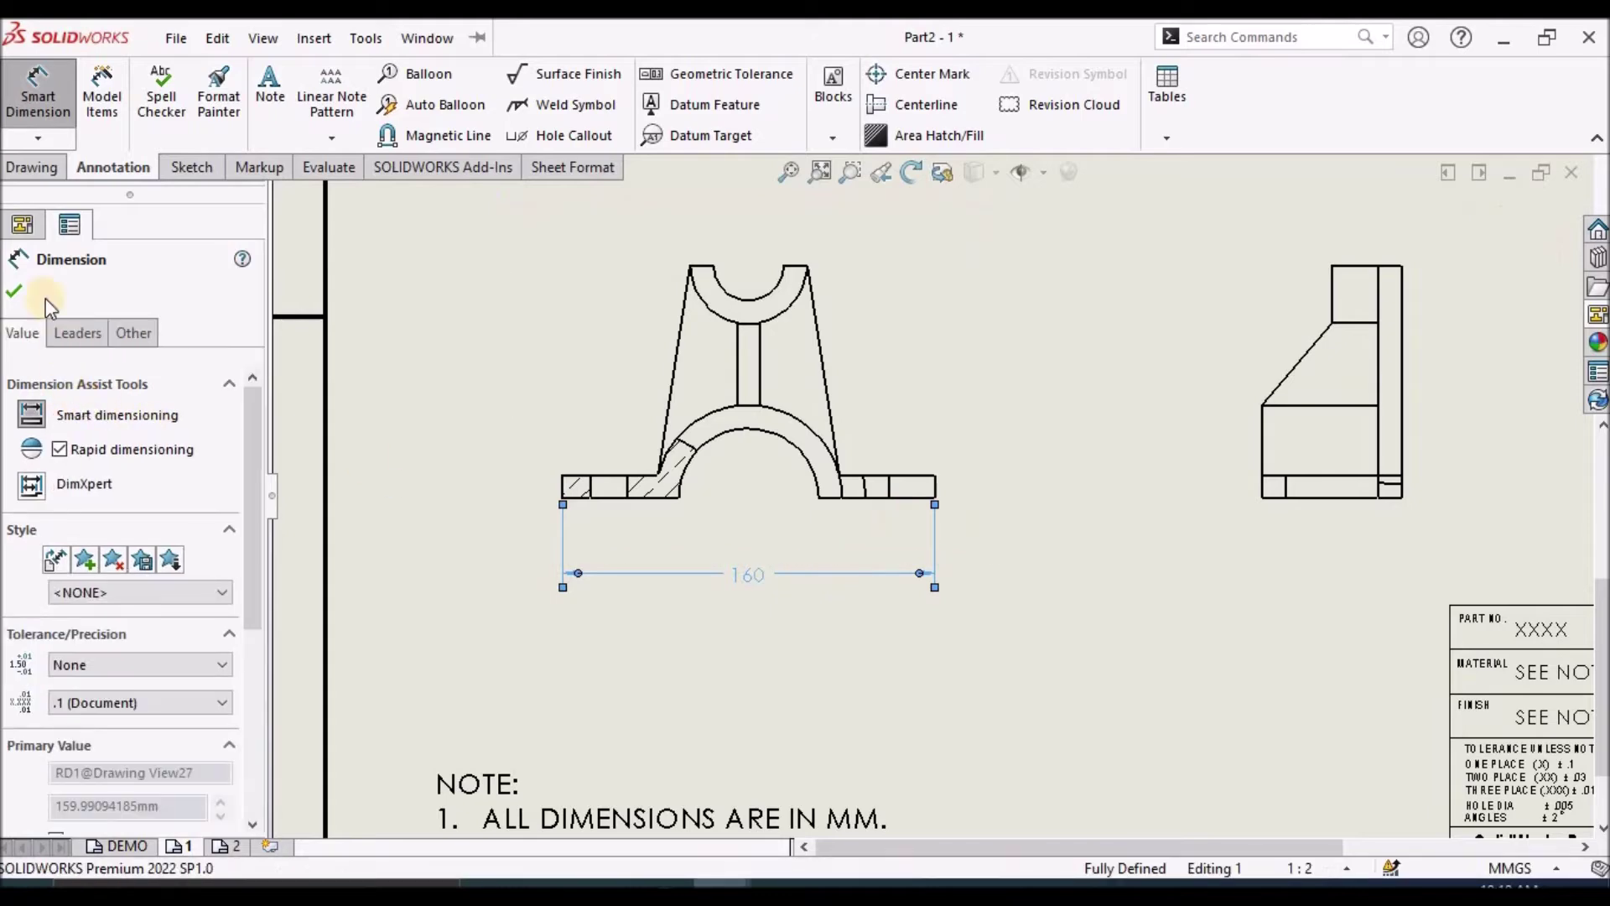
click(20, 286)
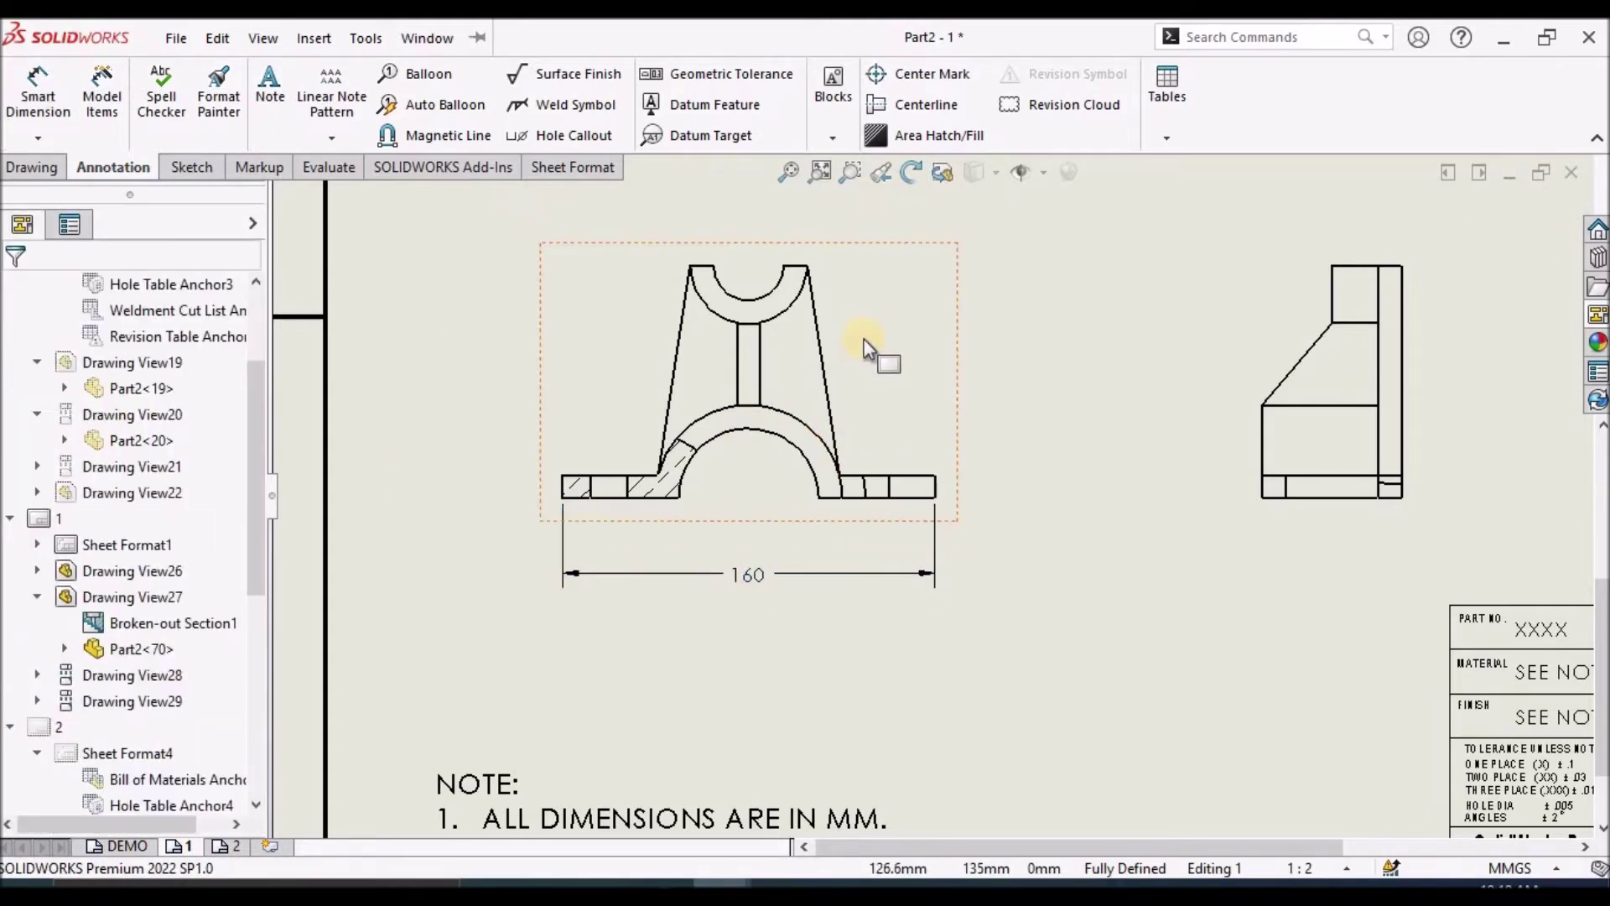
- Try a second overall width dimension between the outer upper corners of the front view's feet, placed below the existing width dimension
click(38, 96)
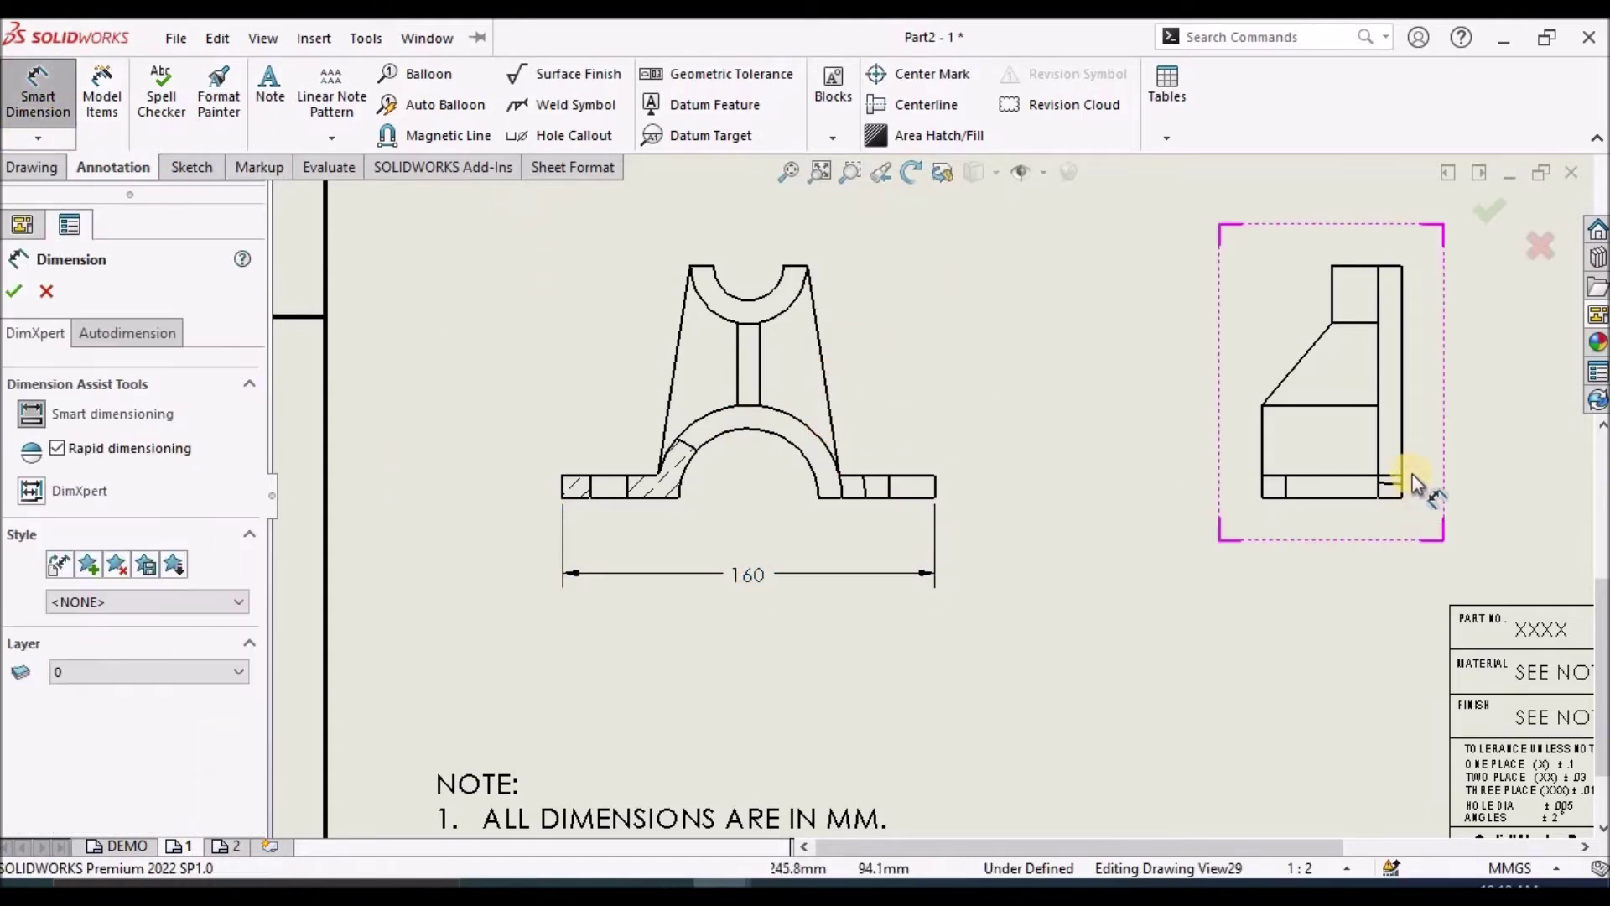
scroll(1409, 478, down, 1)
scroll(872, 318, down, 2)
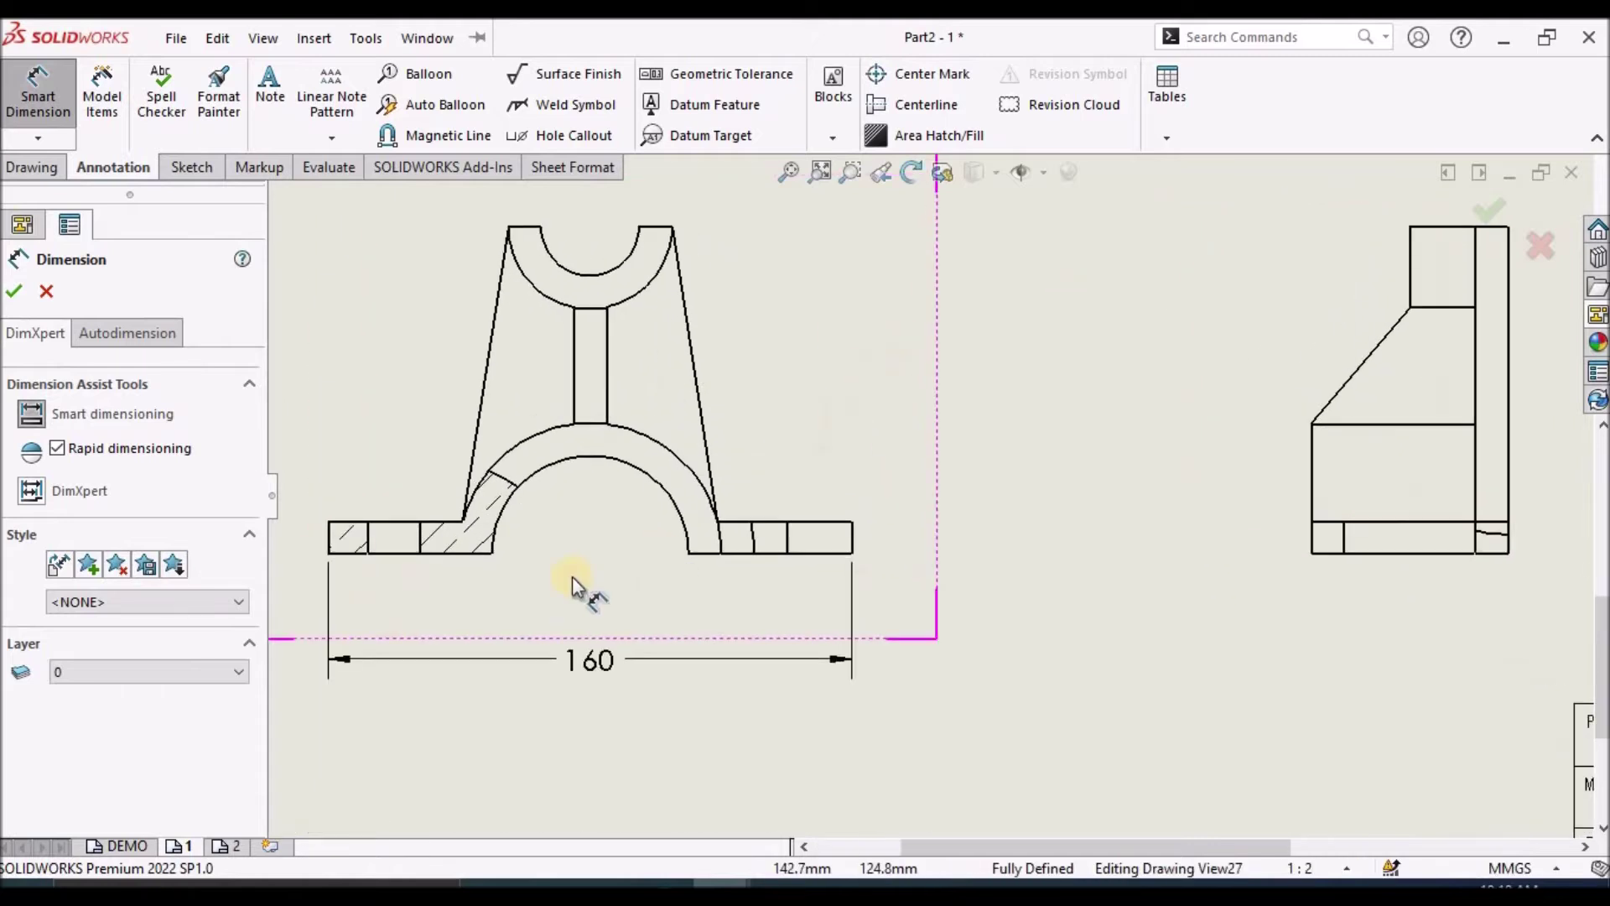
click(329, 525)
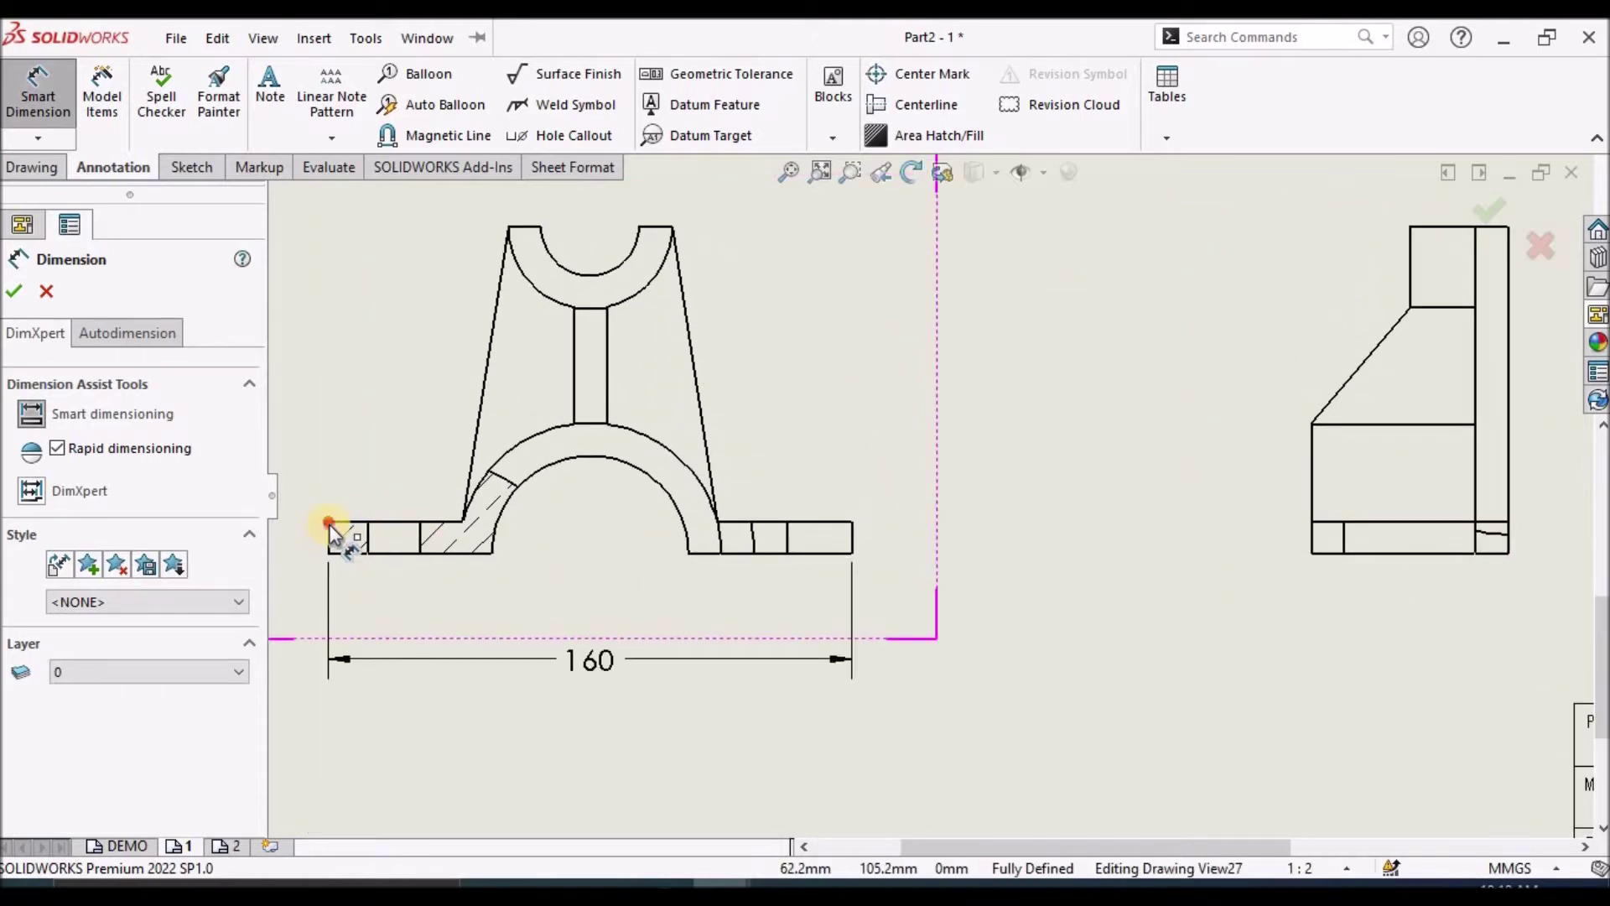
click(853, 522)
scroll(674, 657, up, 2)
click(666, 701)
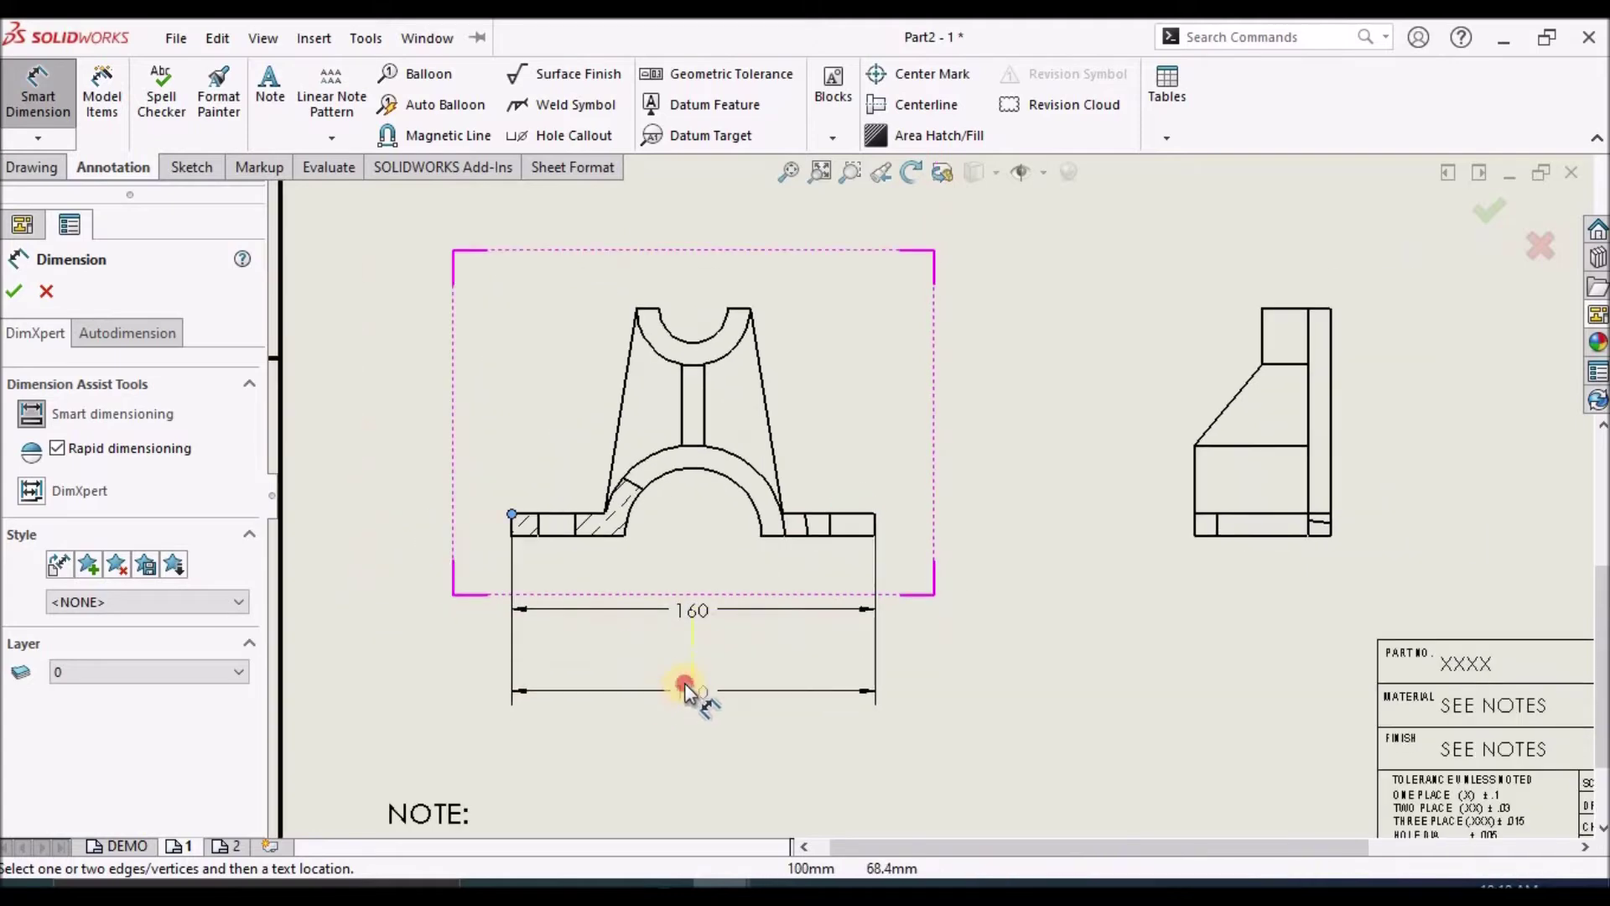
key(Escape)
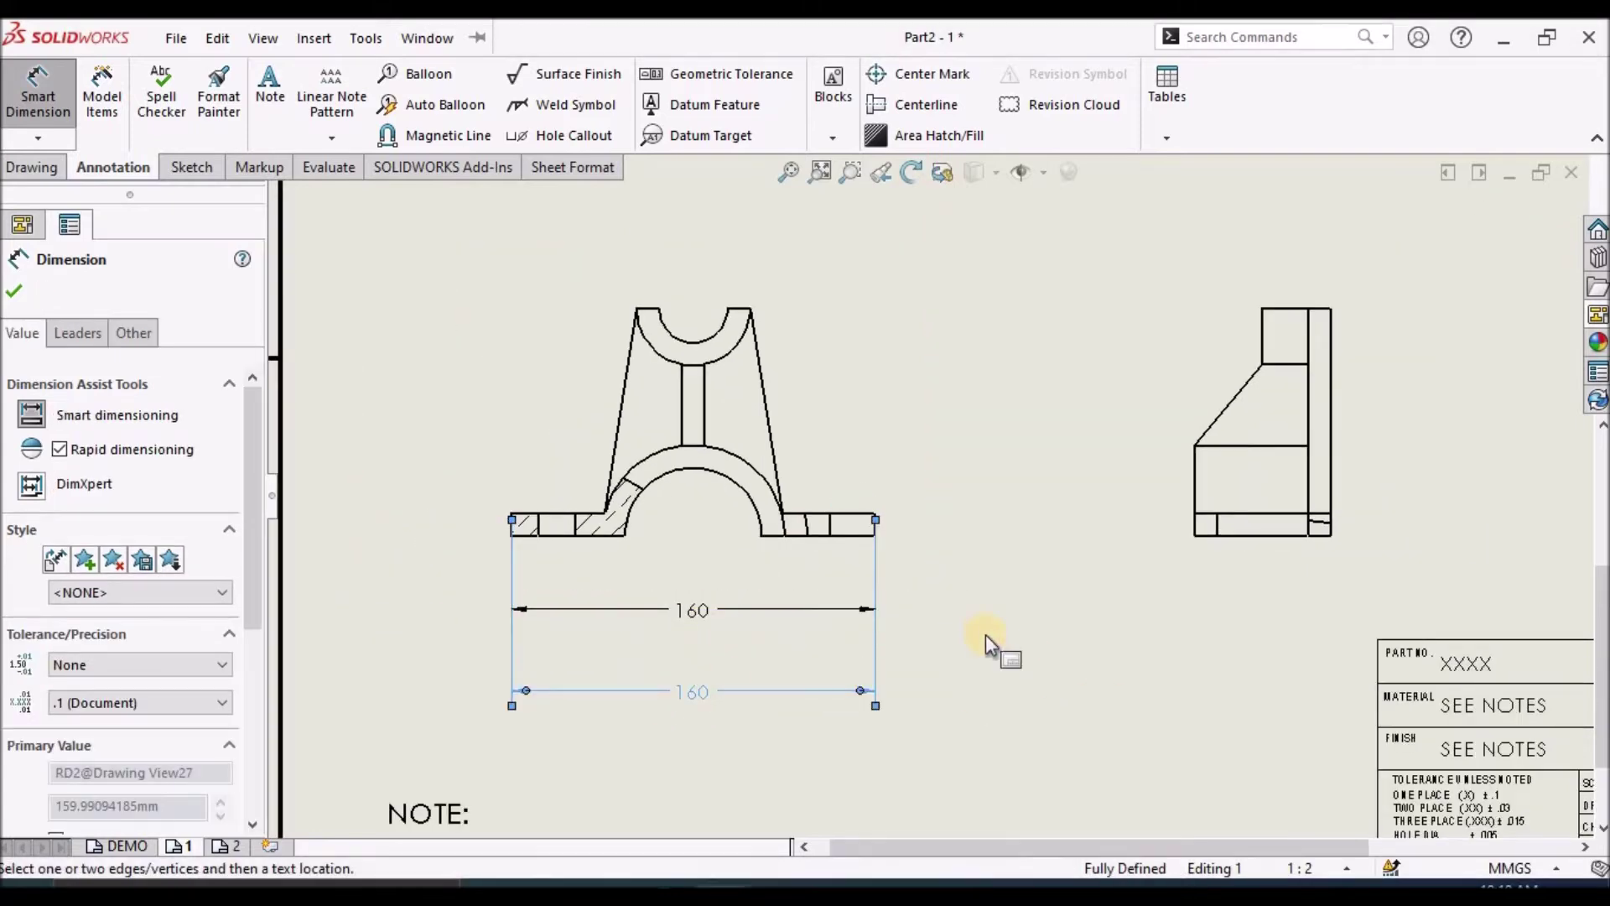
- Add a vertical dimension for the front view's overall height from the top edge to the right foot's bottom edge, placed right of the view
click(12, 139)
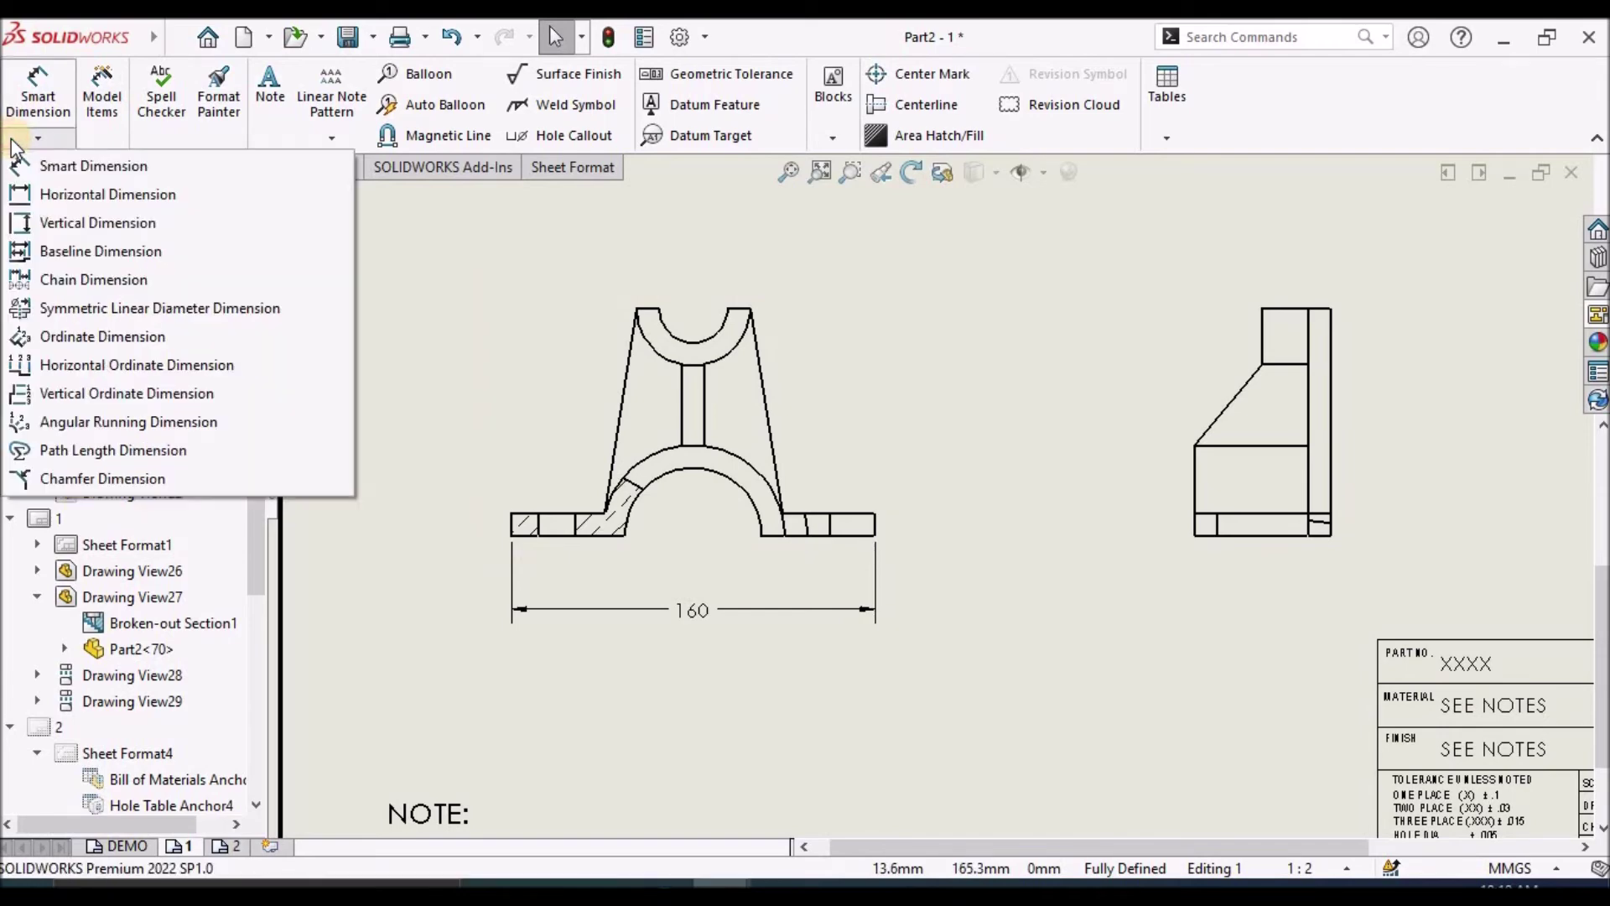
click(110, 222)
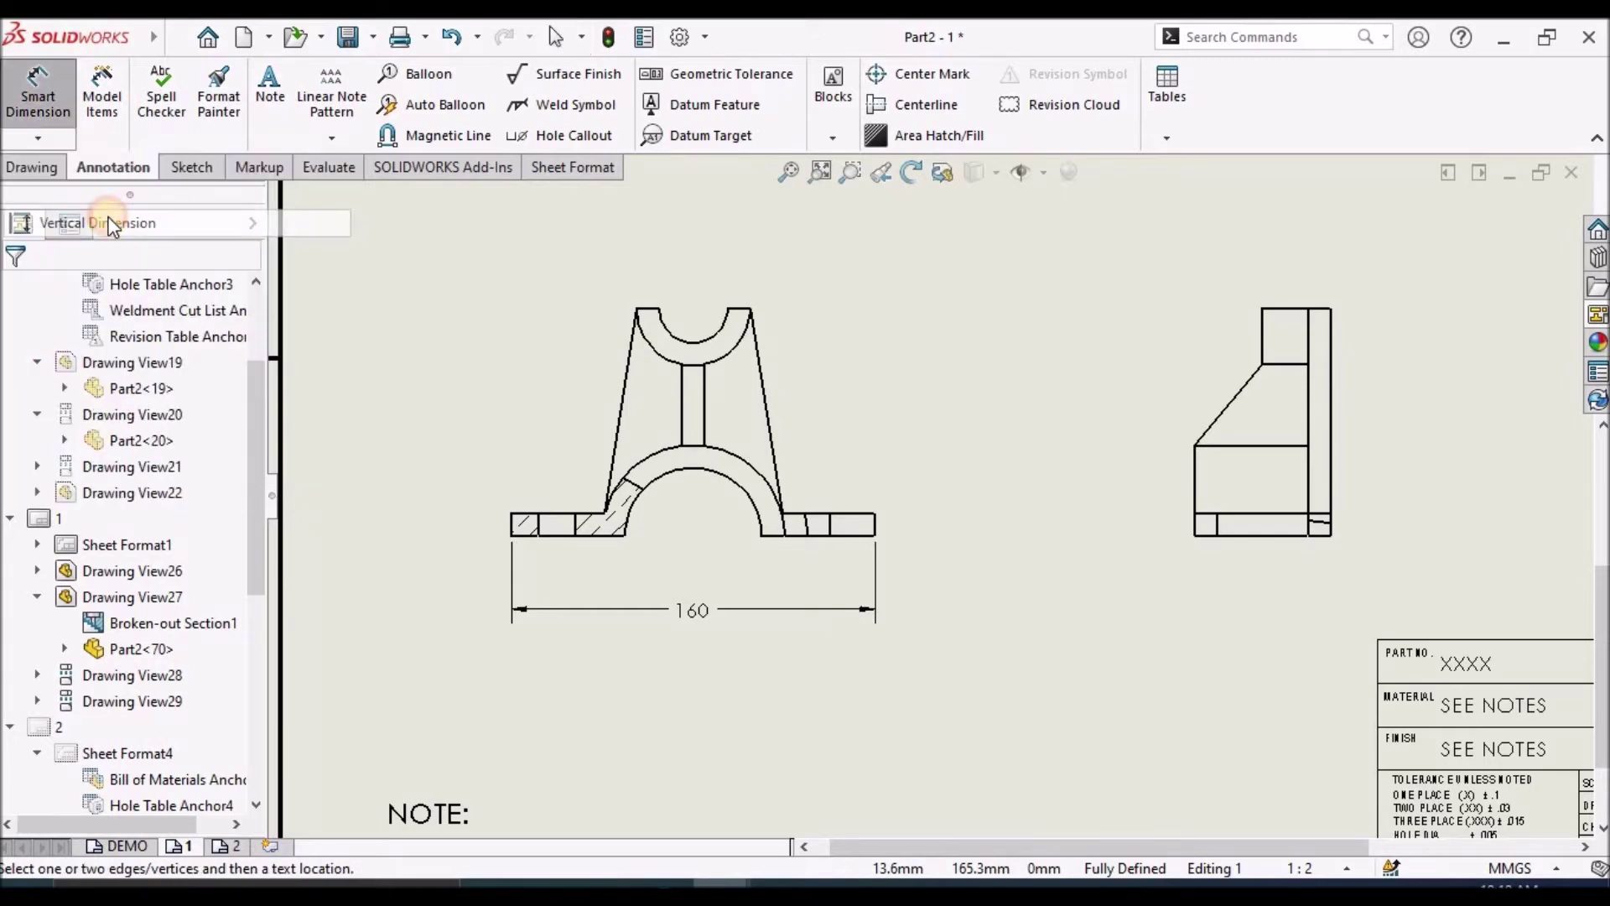
click(742, 309)
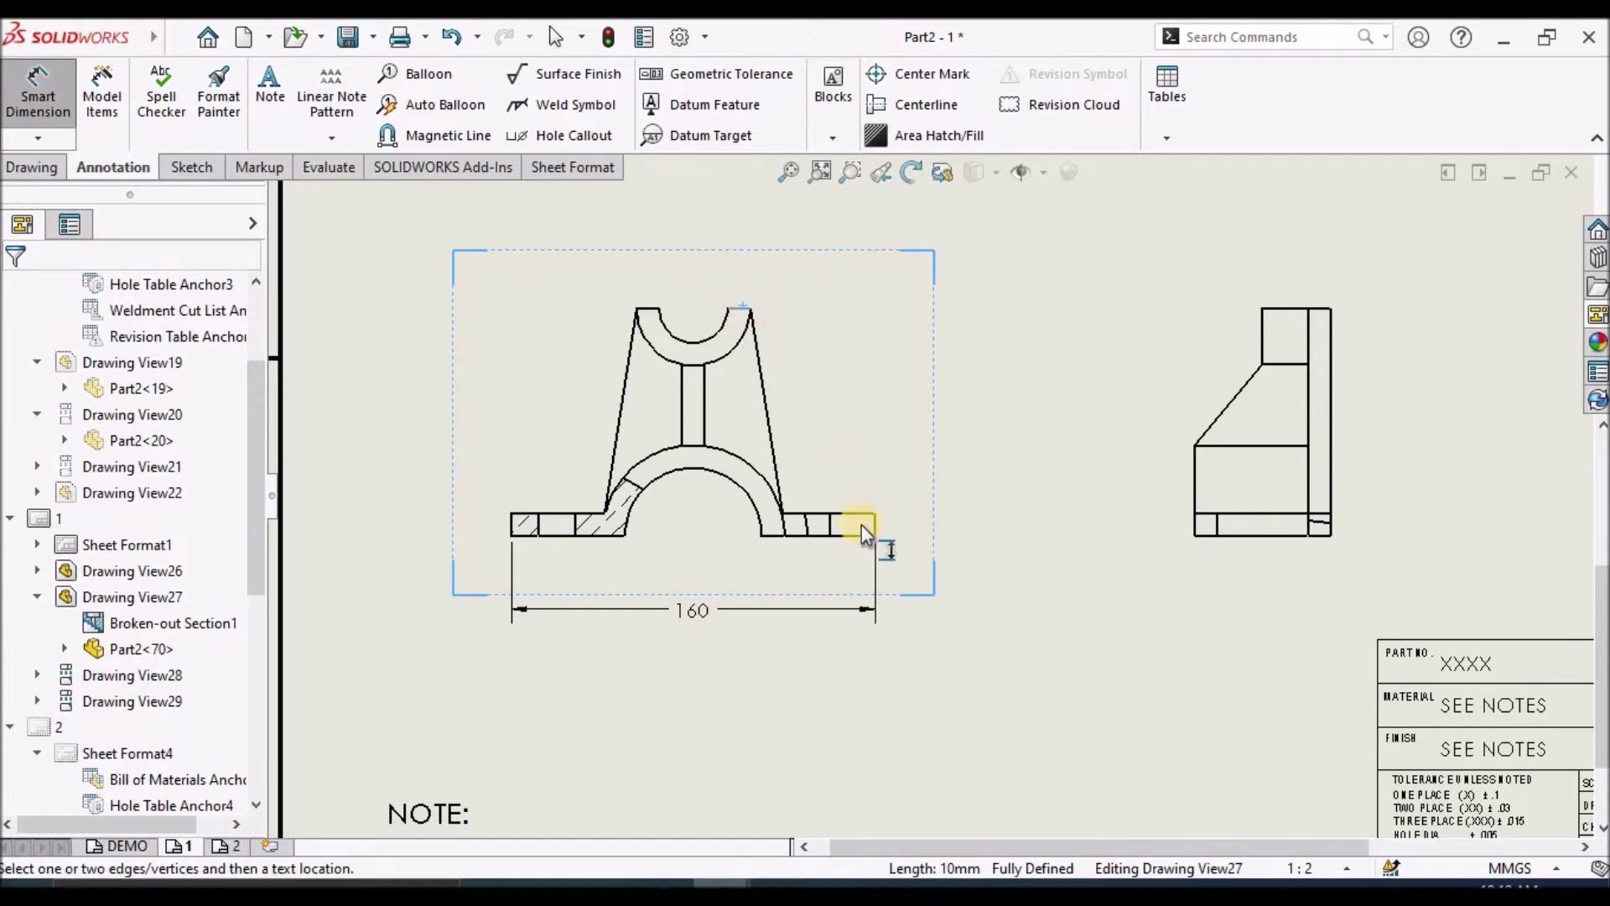
click(853, 540)
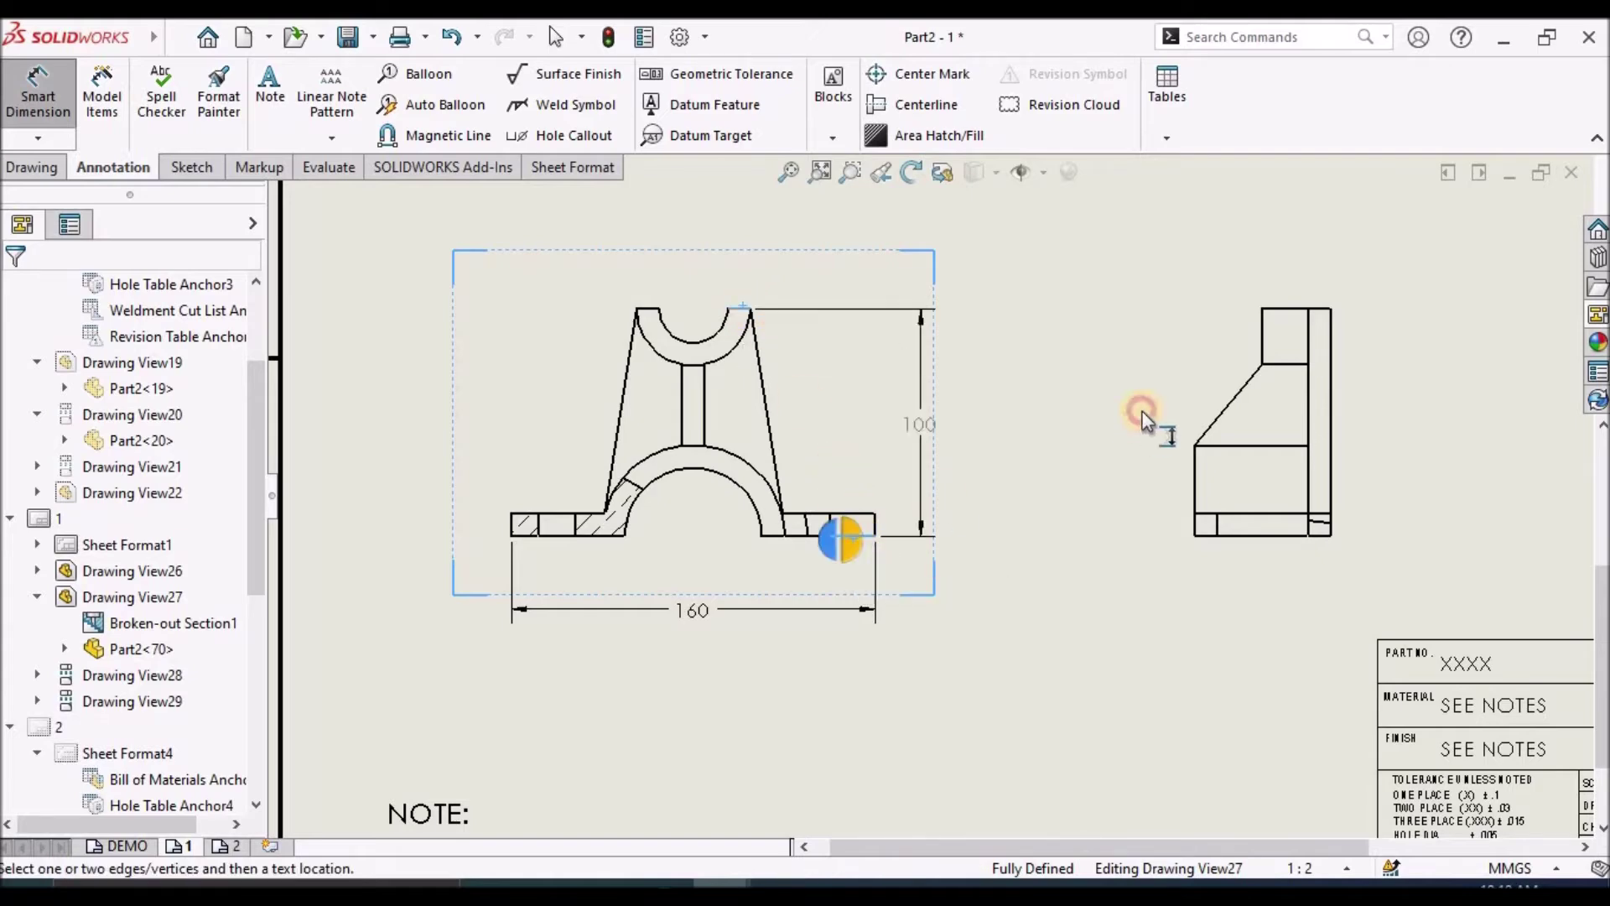
click(969, 417)
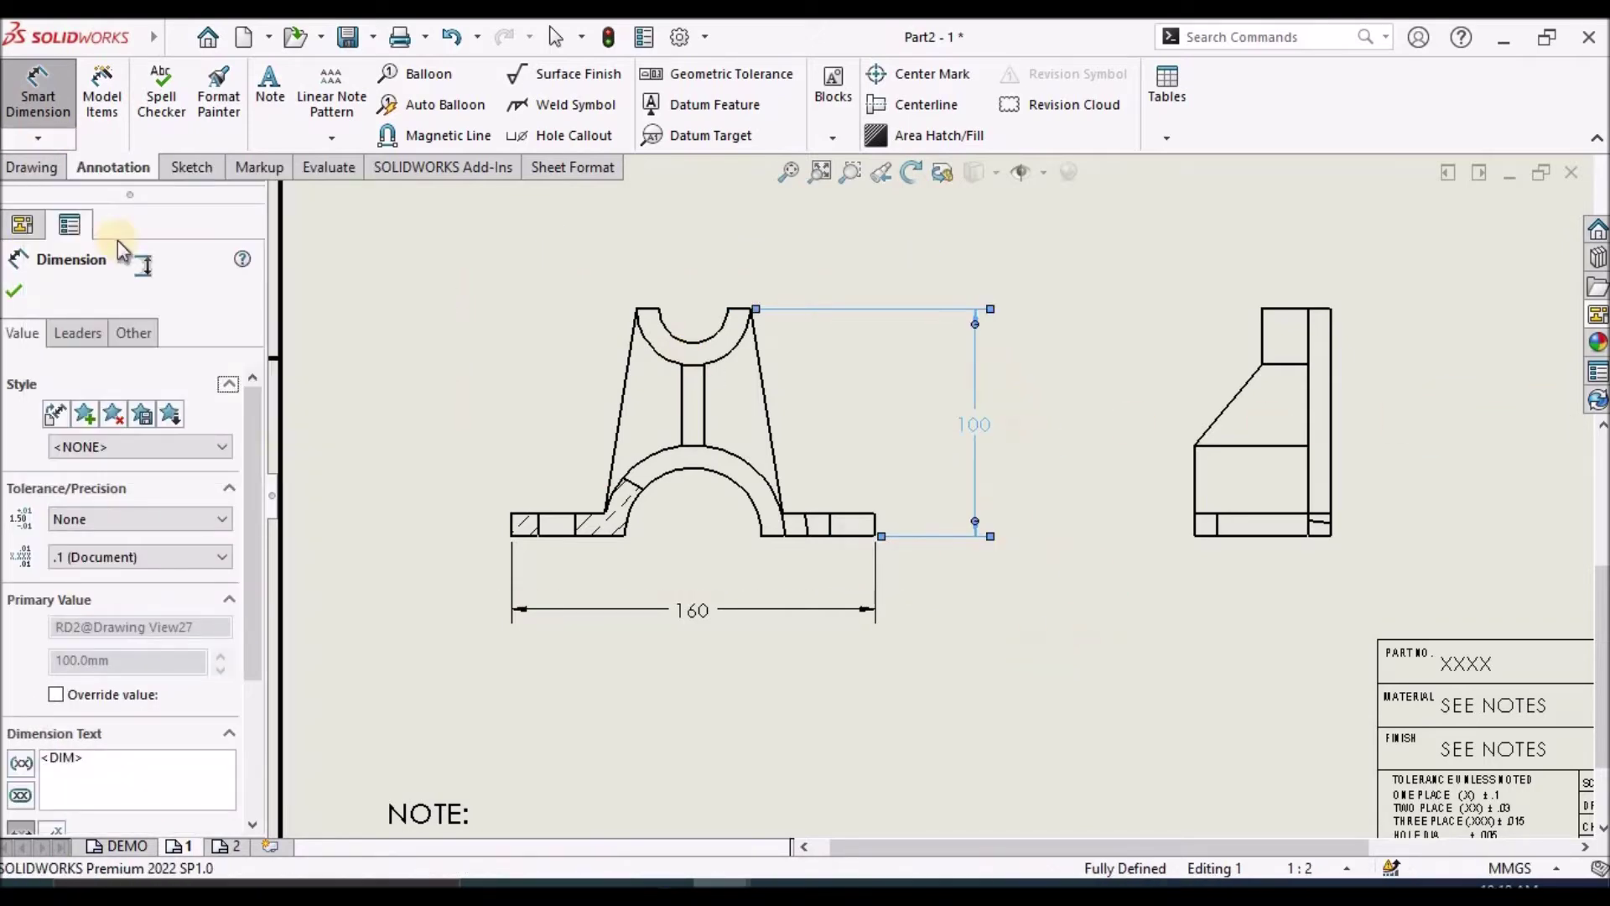
click(38, 92)
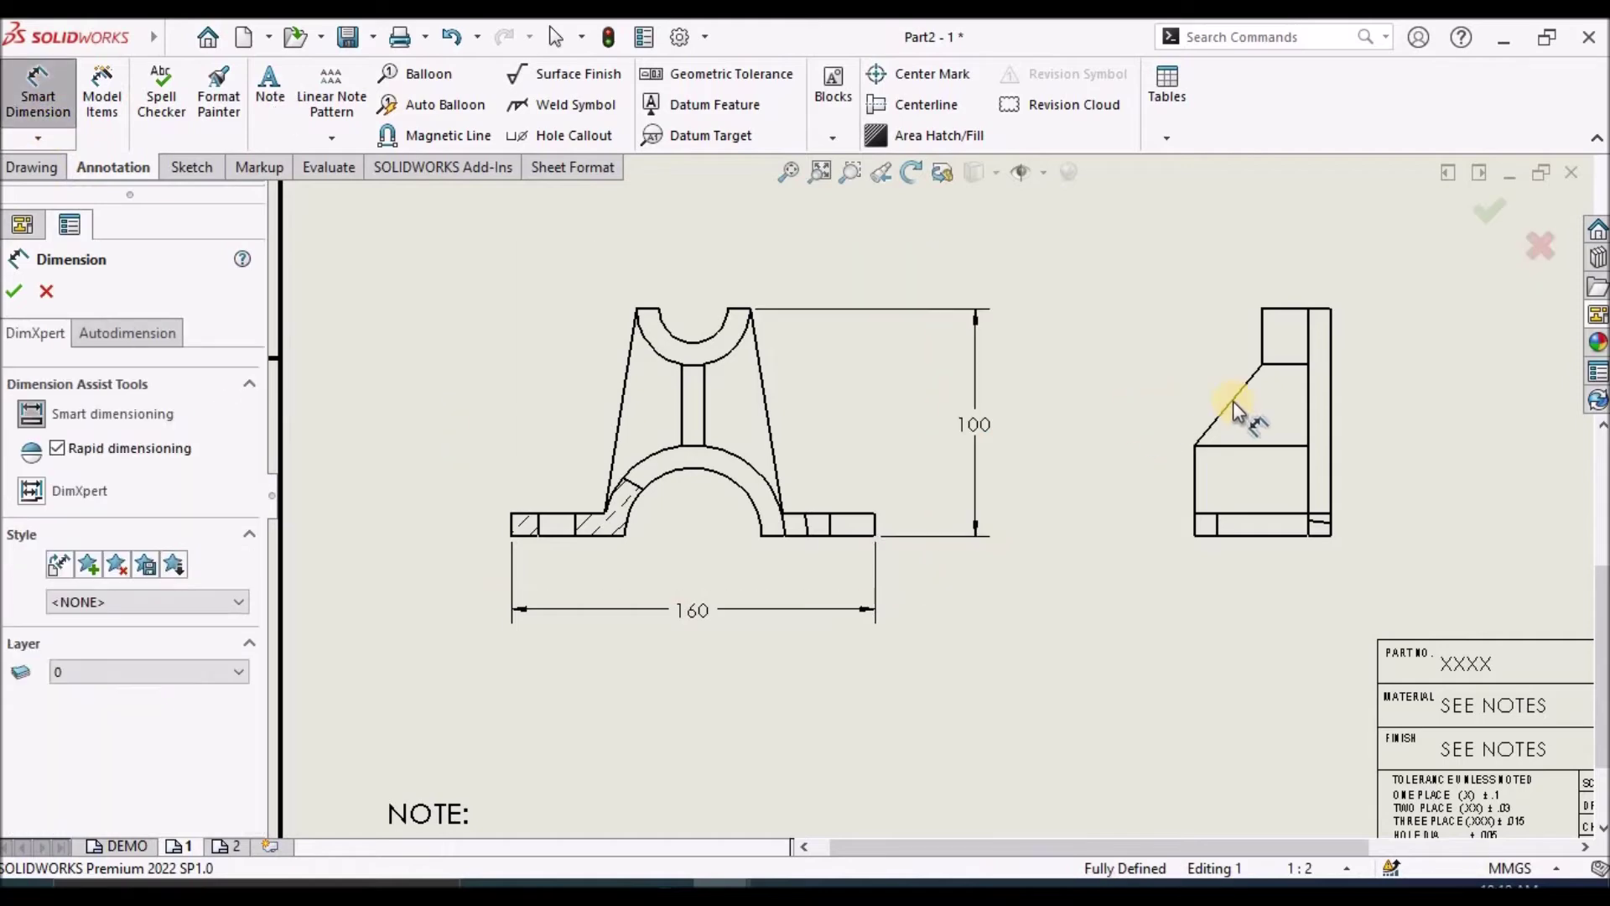
scroll(1235, 403, down, 2)
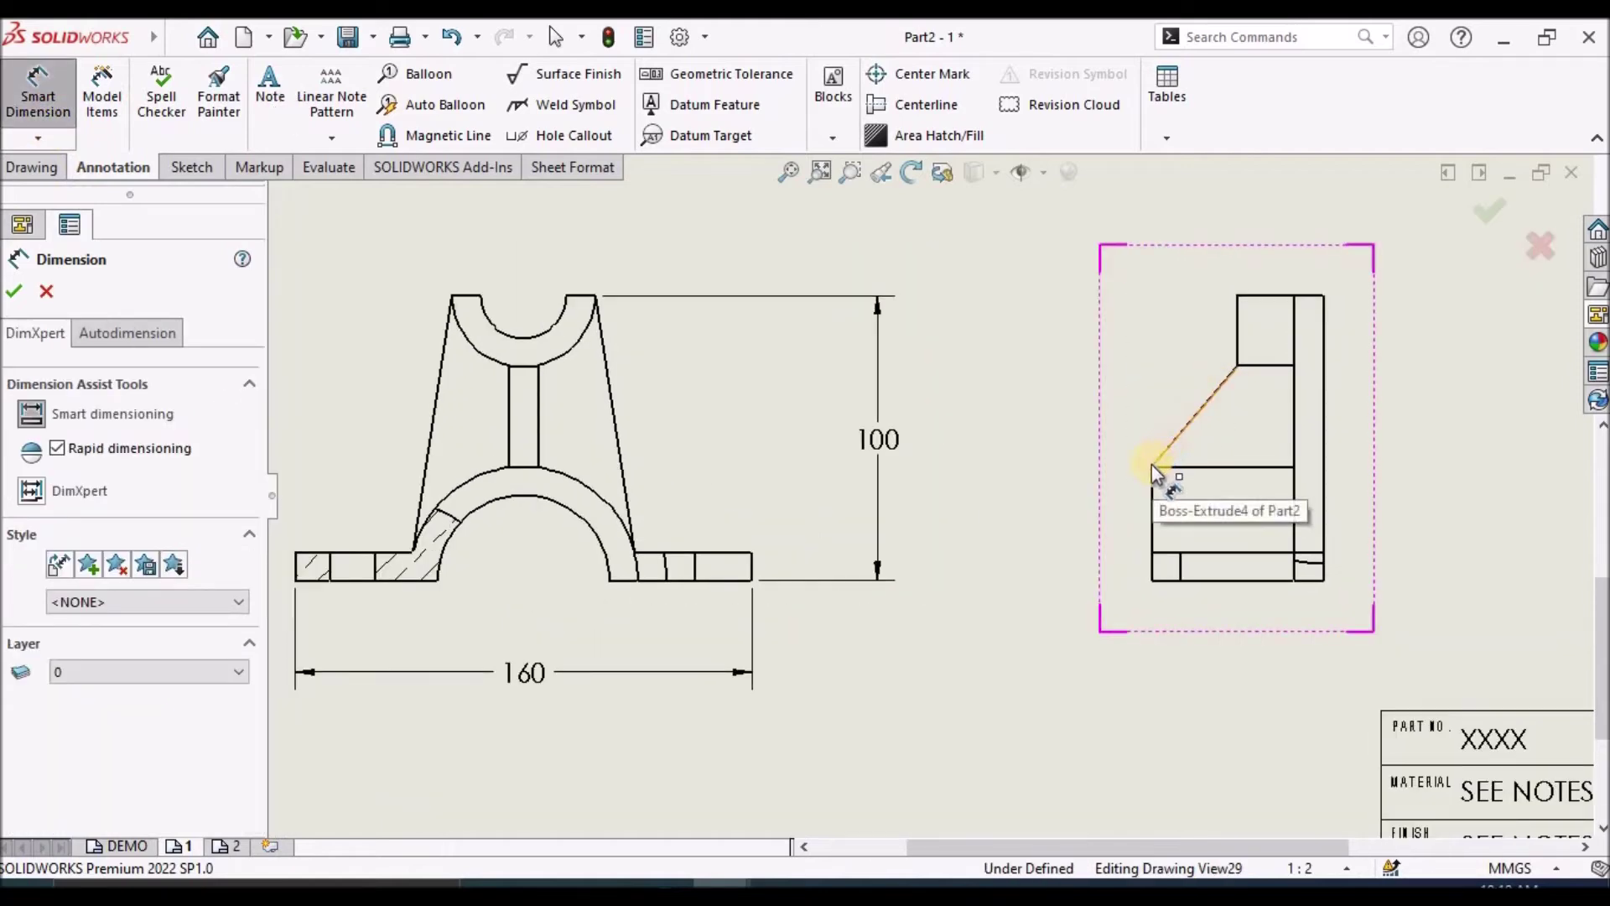
click(1238, 366)
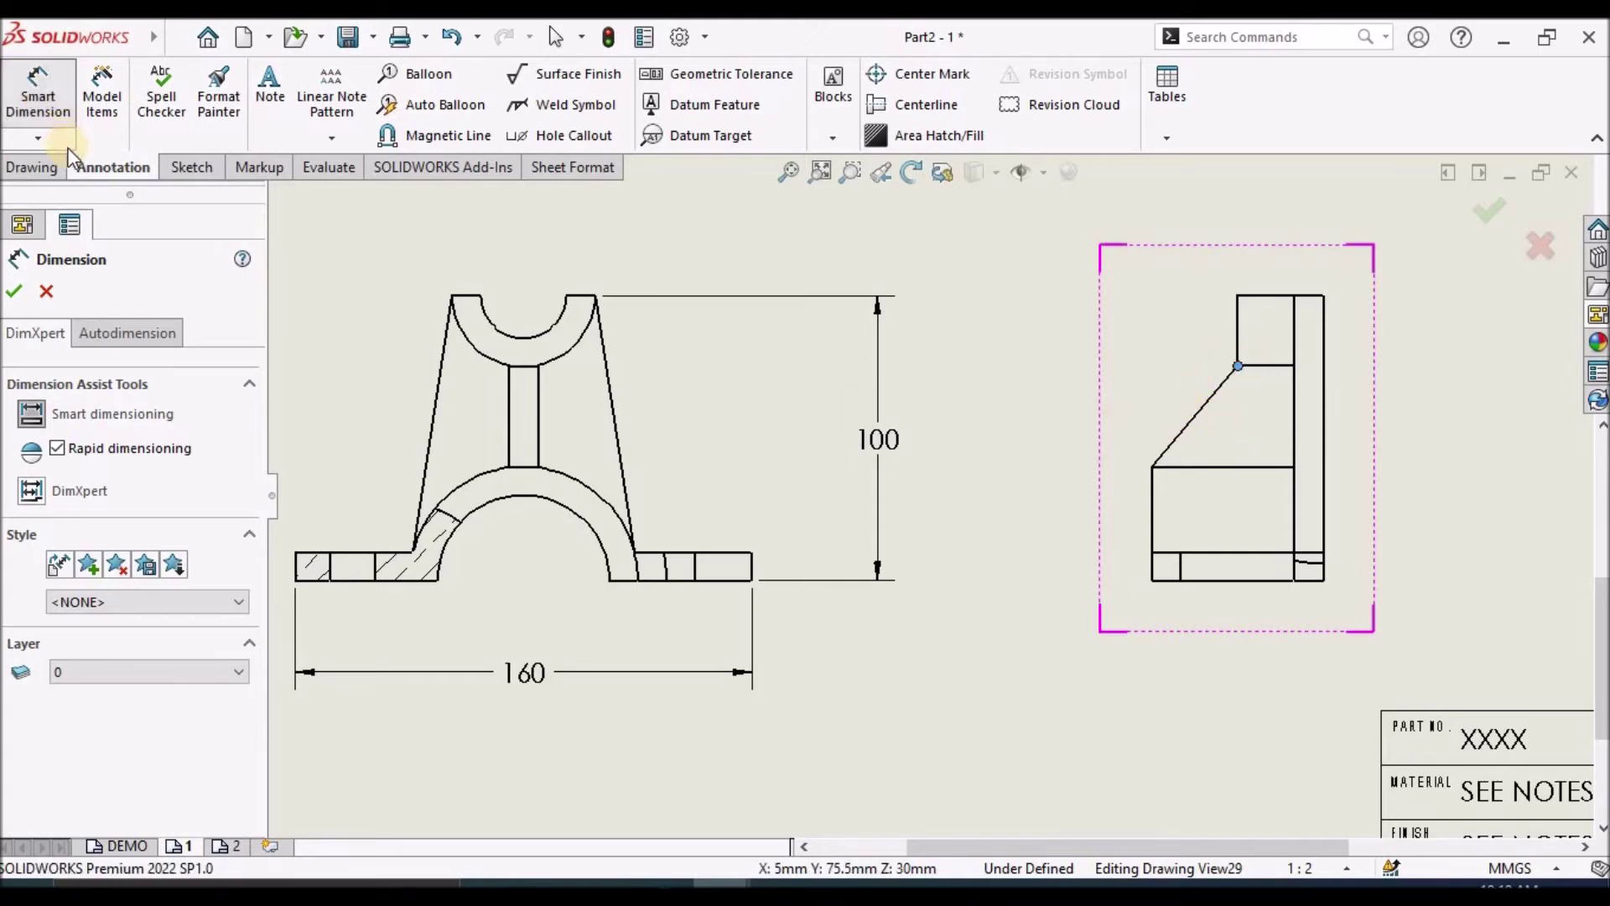
click(1174, 468)
scroll(1296, 338, down, 3)
scroll(1174, 420, down, 6)
scroll(898, 451, up, 3)
scroll(877, 509, up, 5)
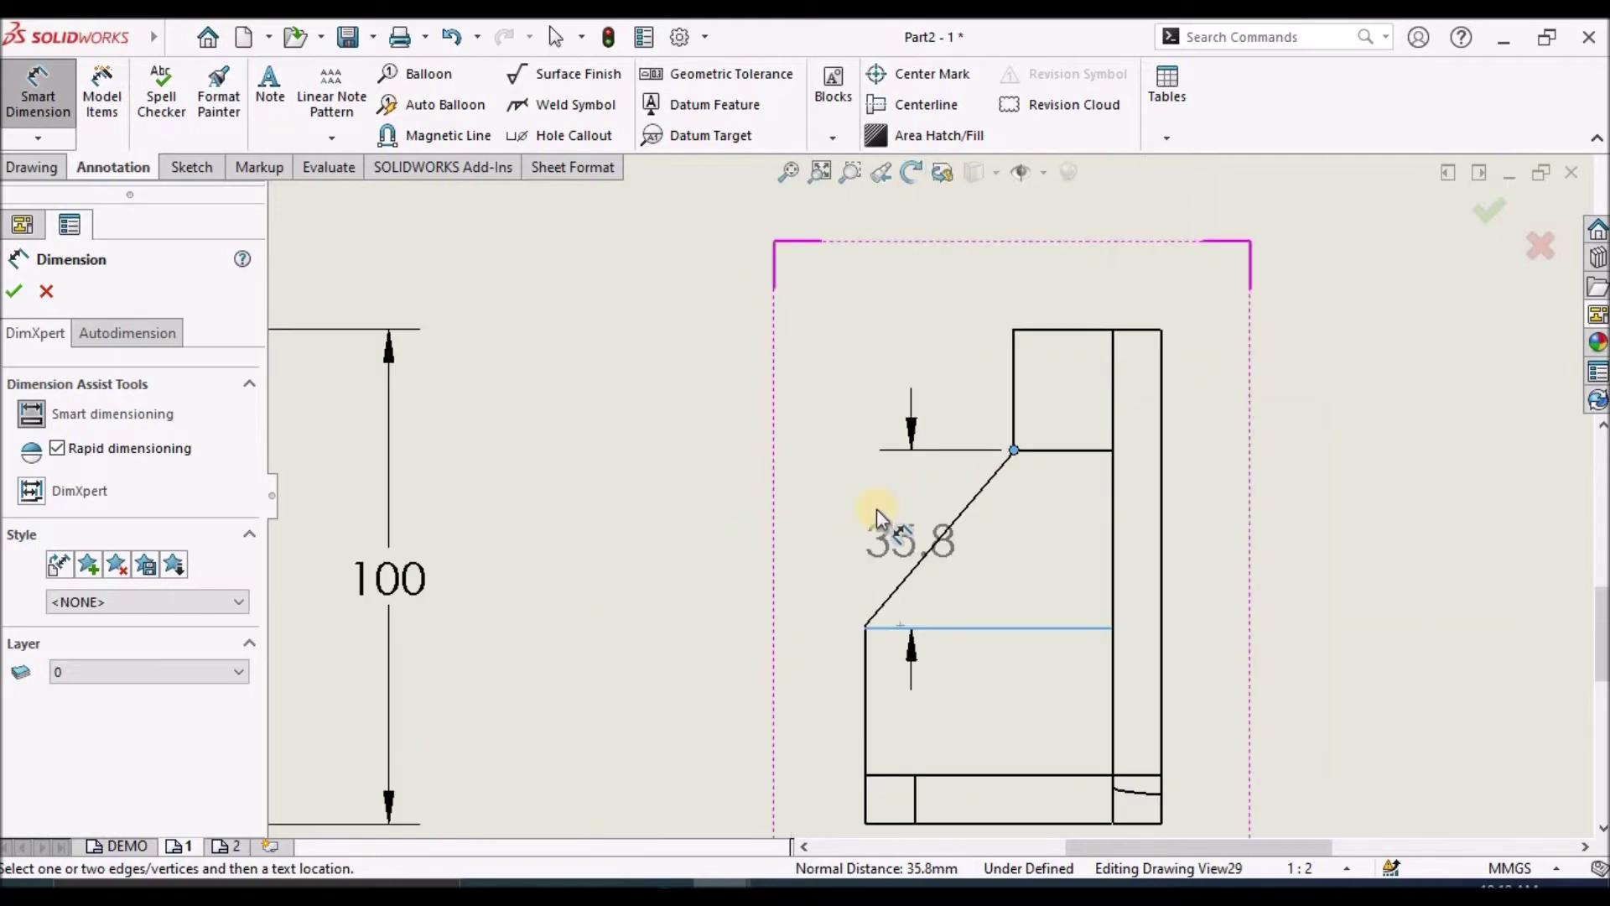
scroll(877, 510, up, 2)
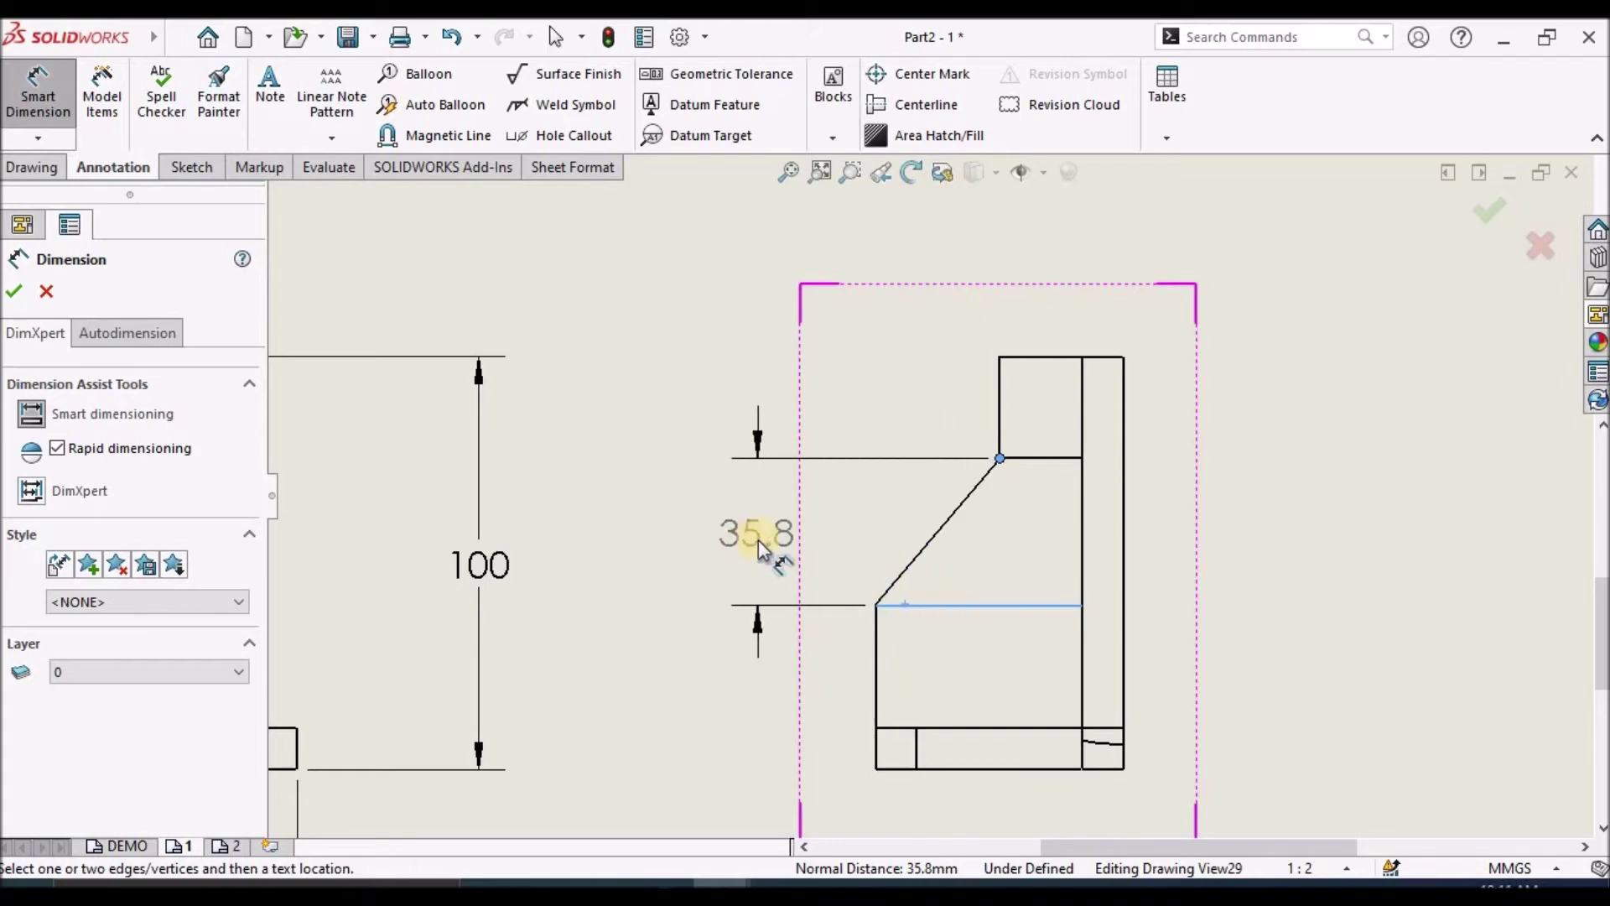
key(Escape)
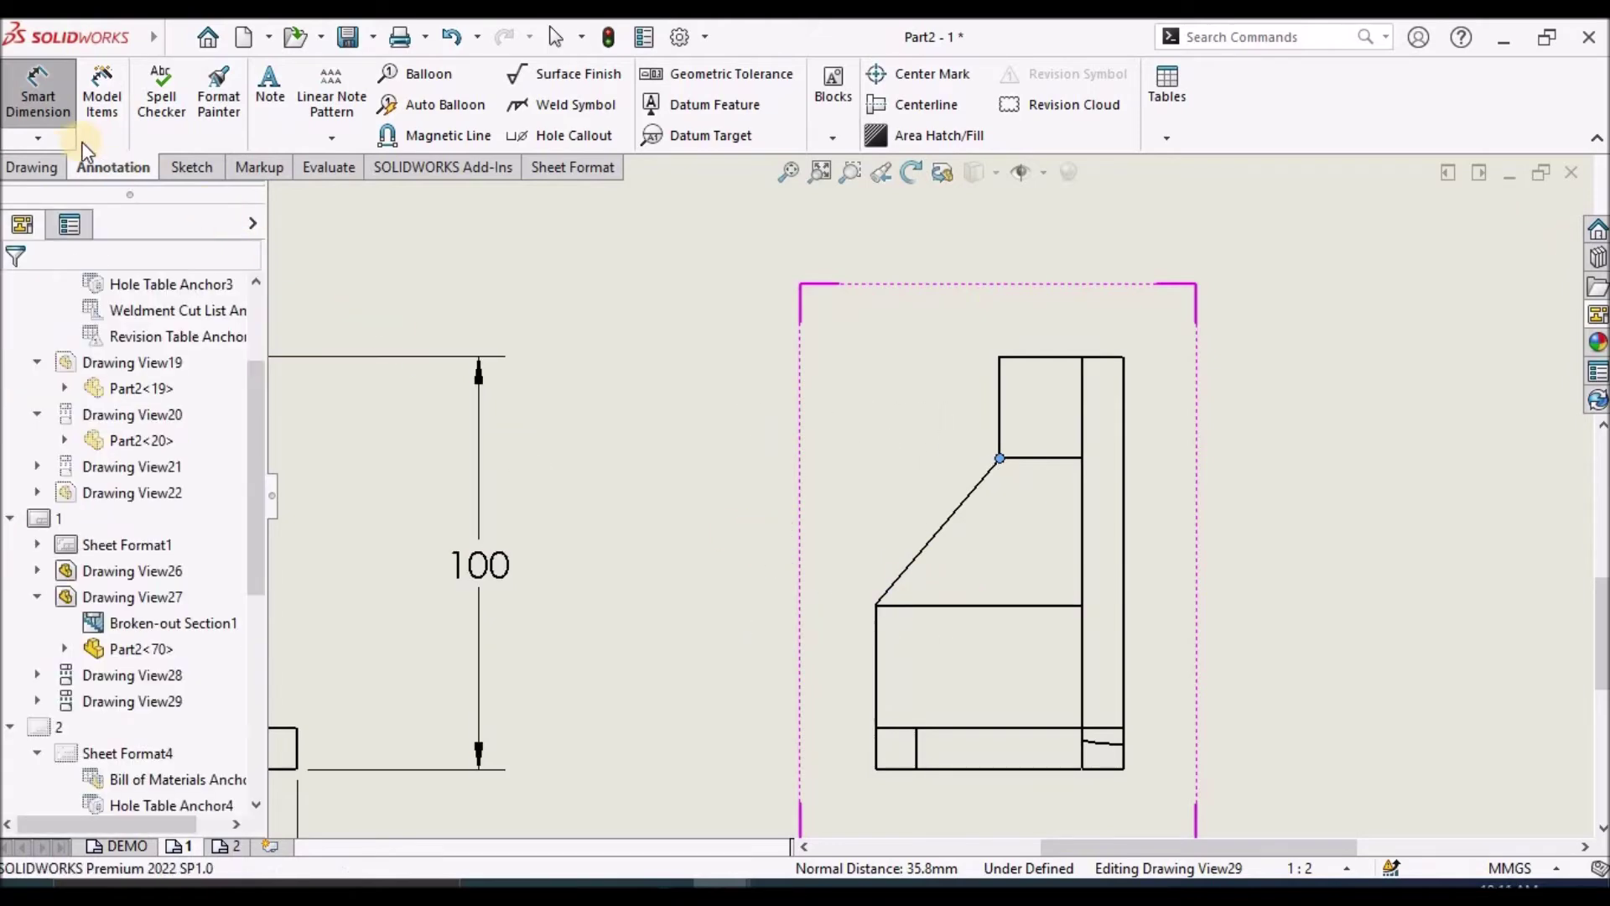
- Try a smart dimension between the two end points of the side view's sloped edge, aligned with the slope
click(877, 605)
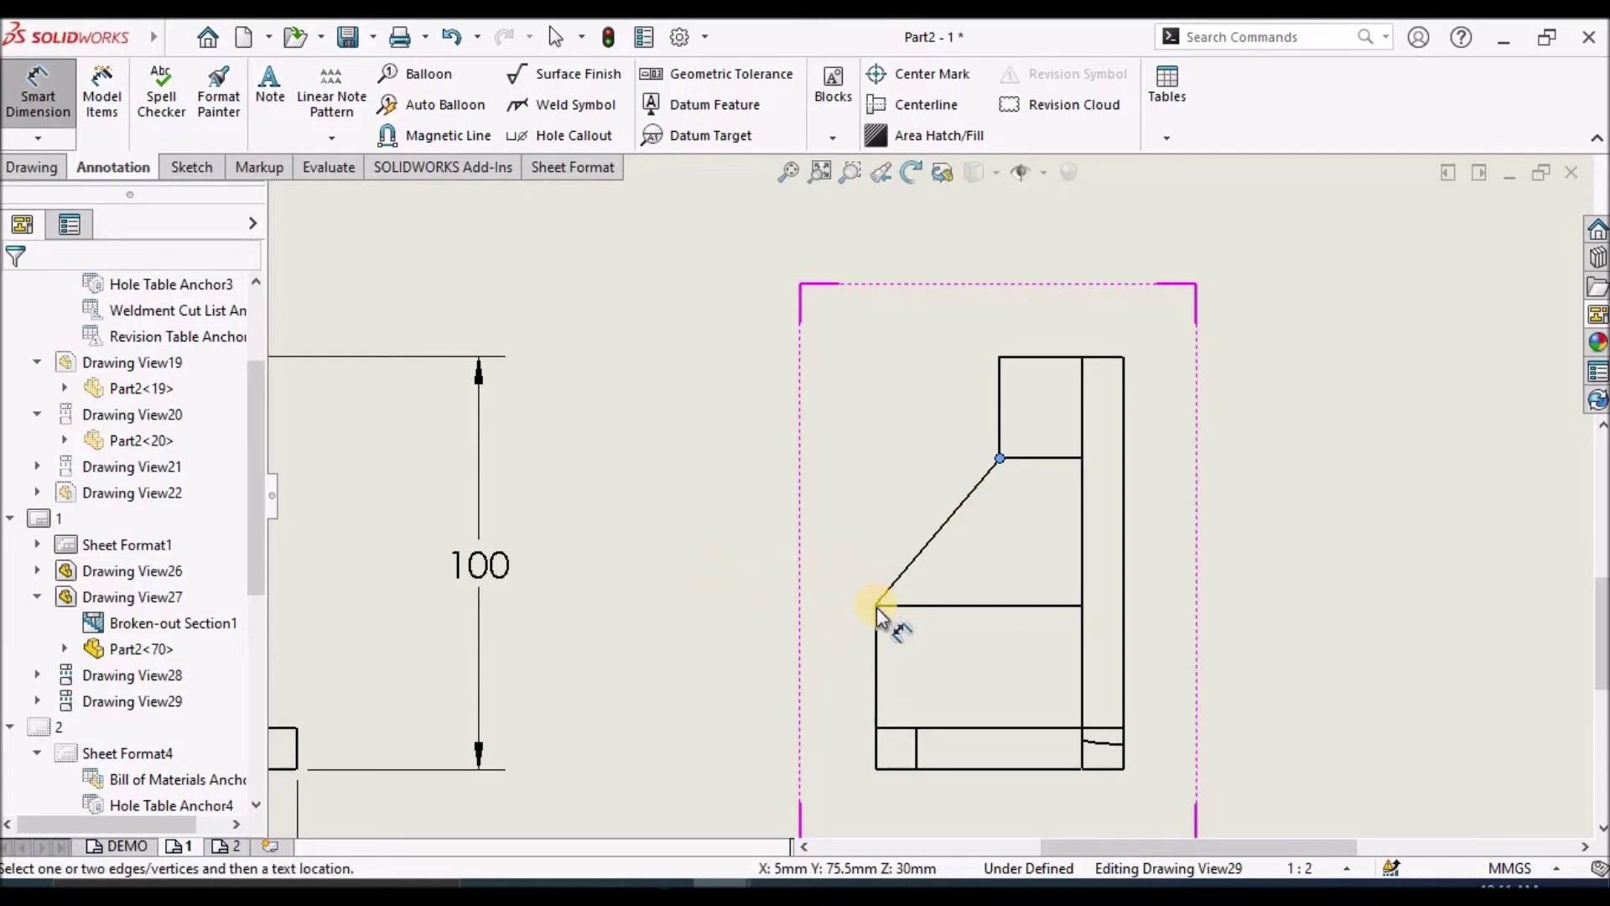
click(877, 604)
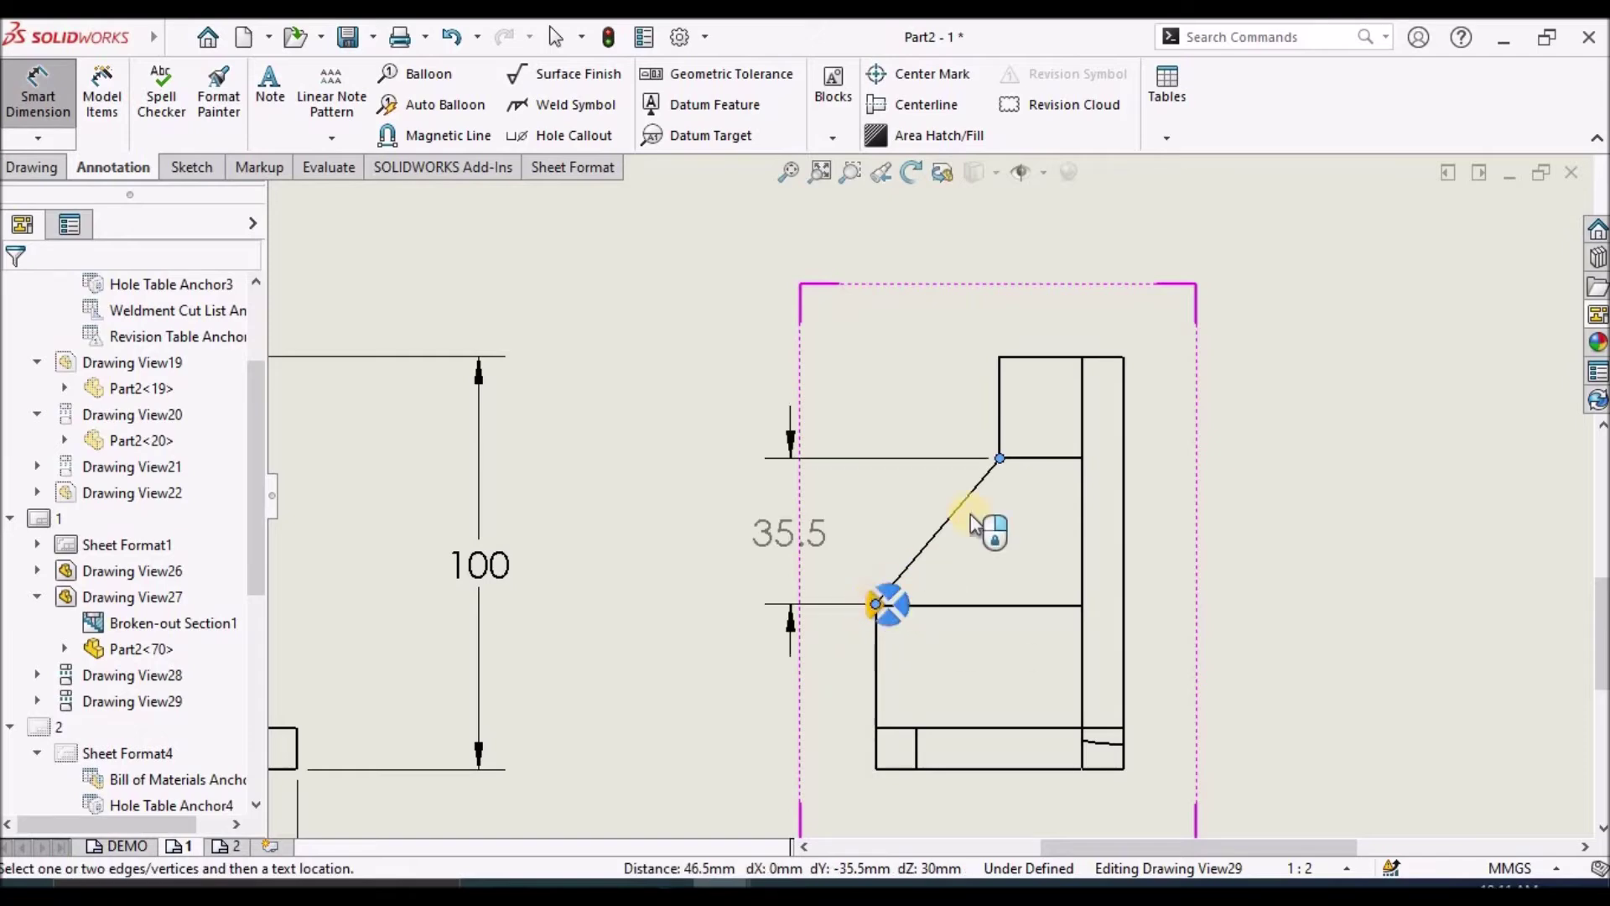
scroll(1013, 470, up, 2)
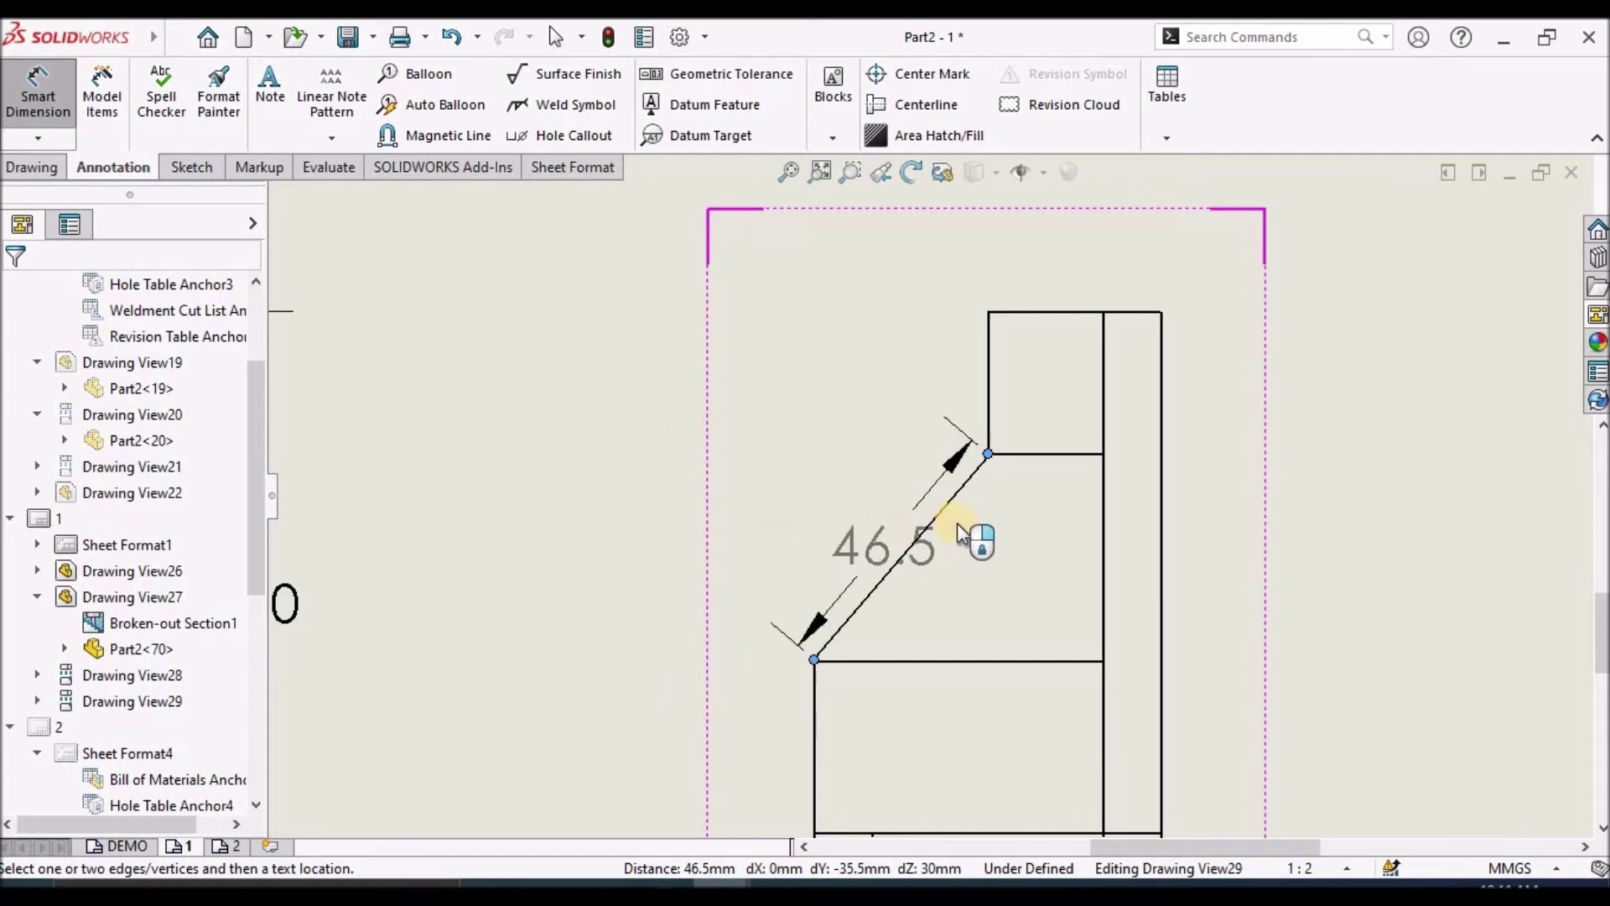
scroll(922, 520, down, 5)
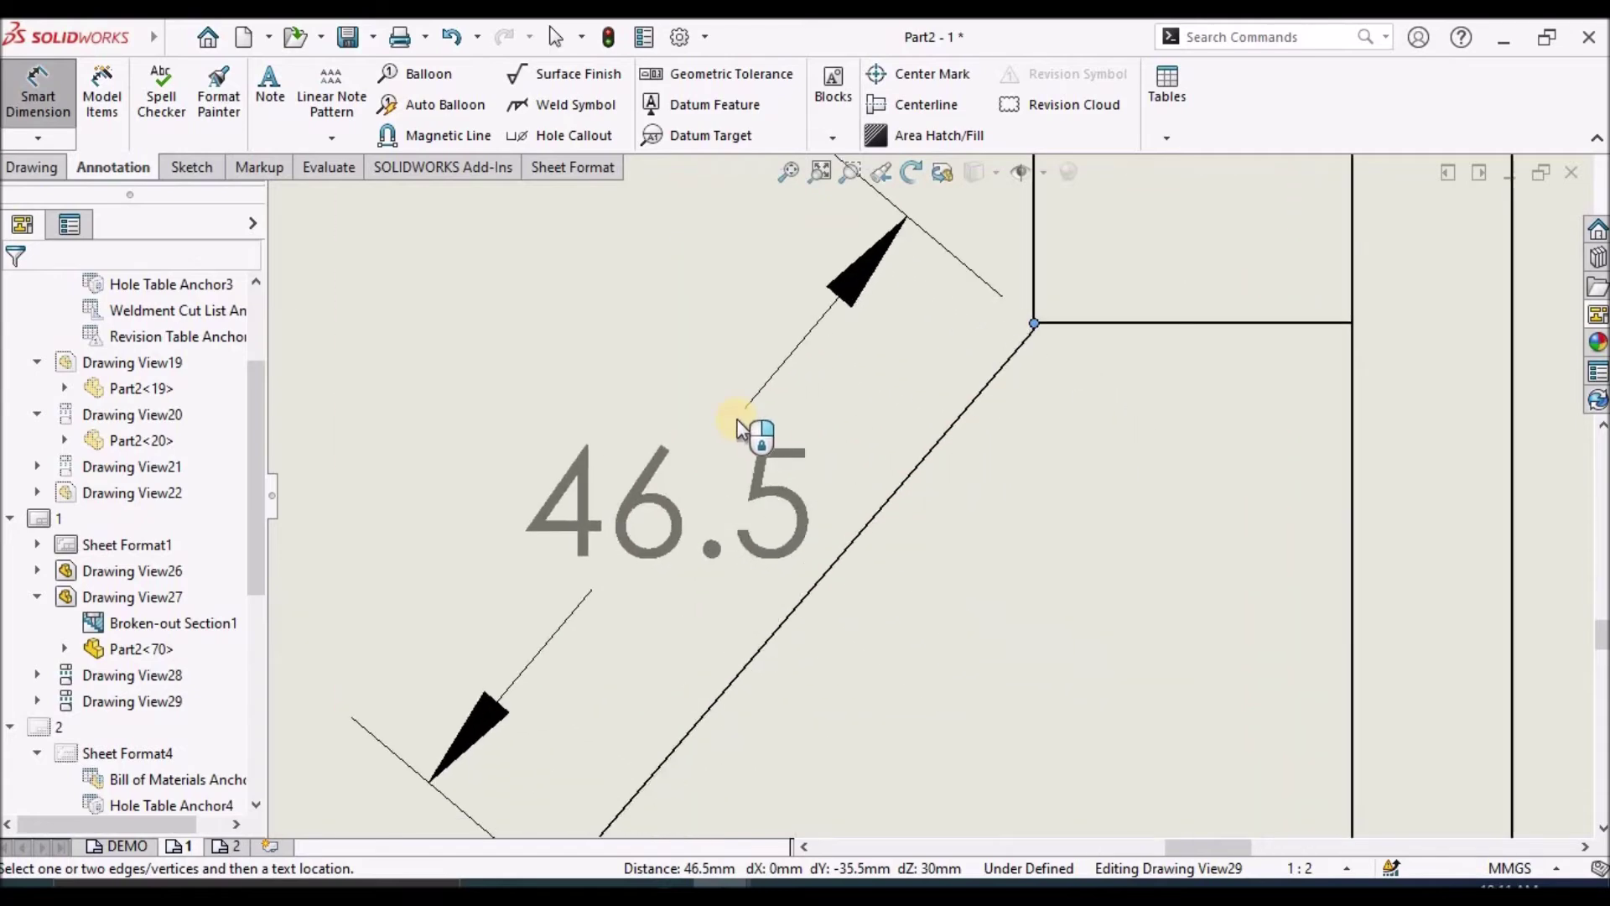
scroll(781, 478, up, 4)
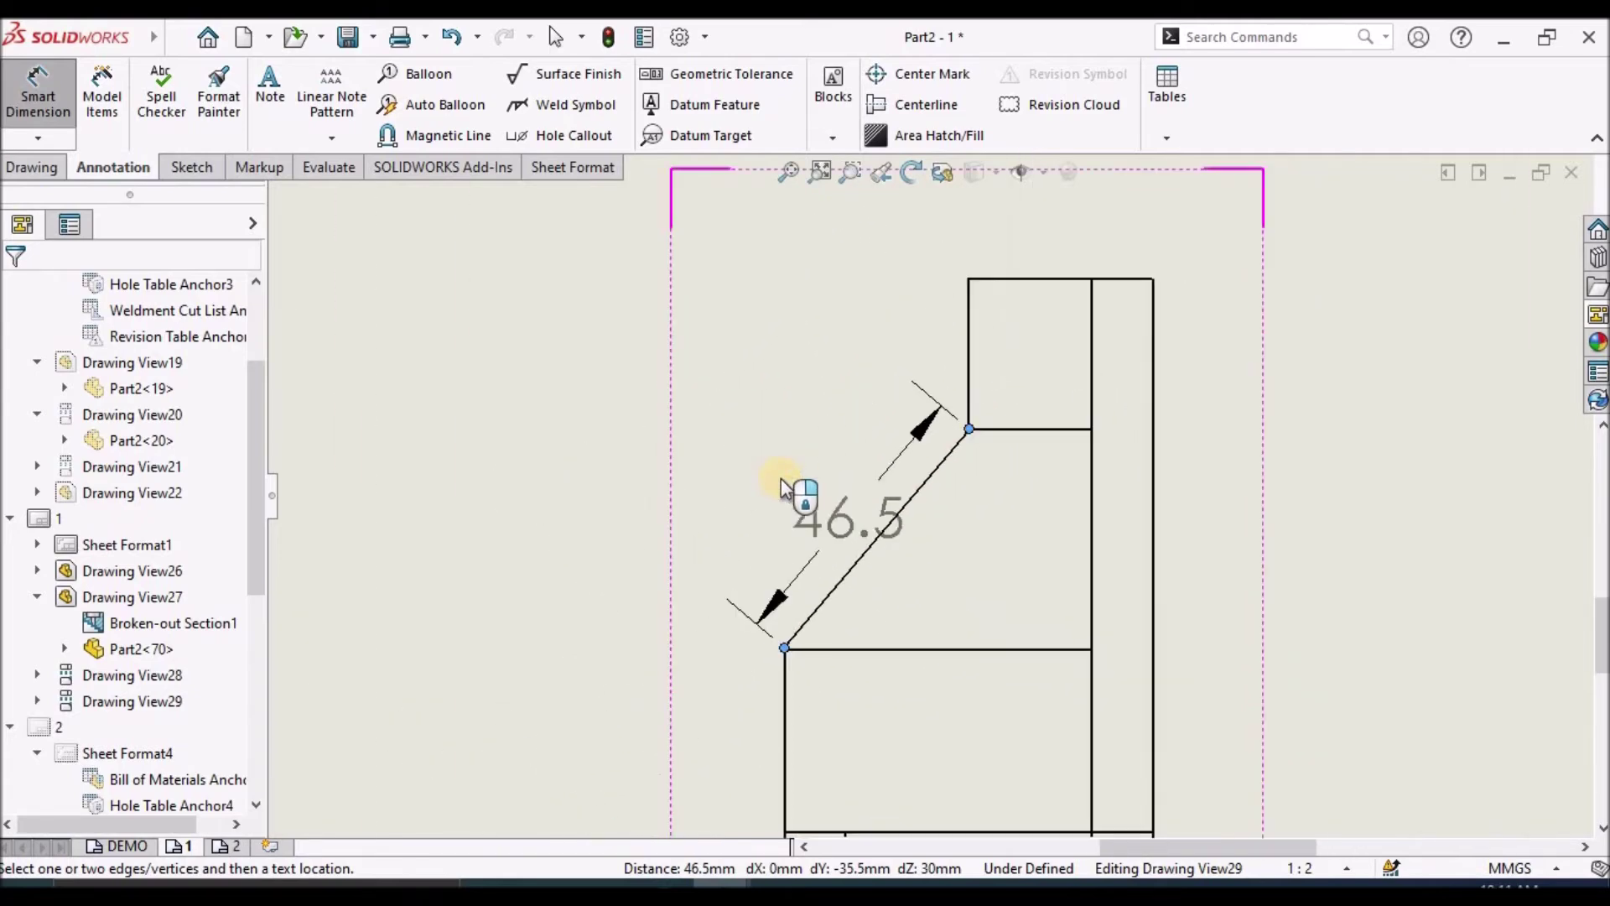
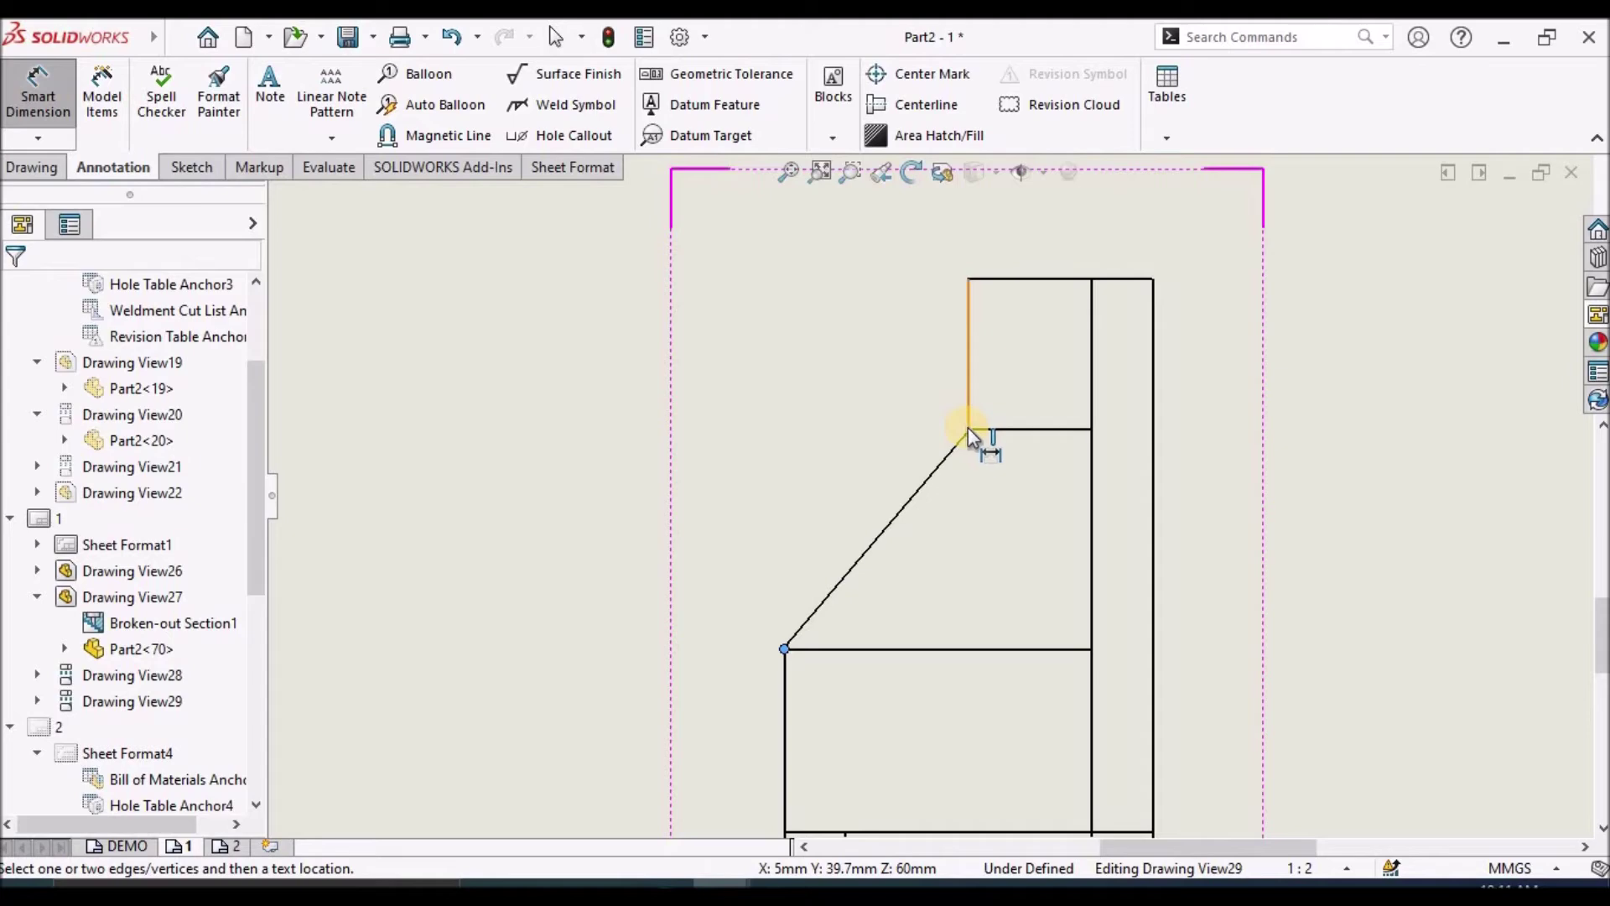
- Add a horizontal dimension between the two end points of the side view's sloped edge, placed above the slope
click(970, 430)
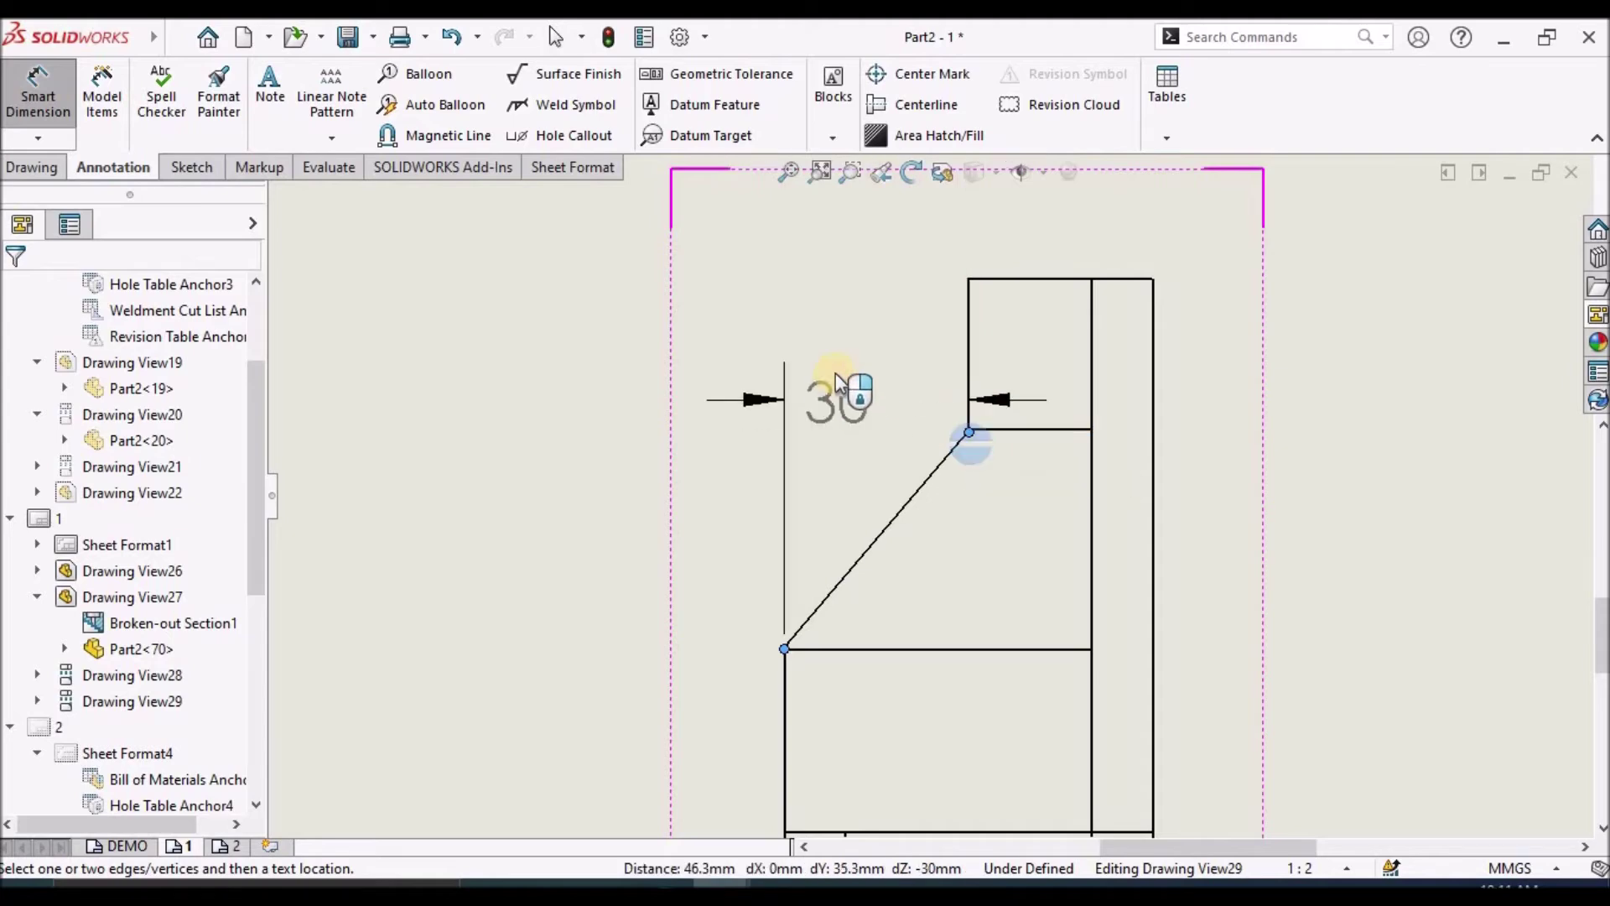
click(868, 359)
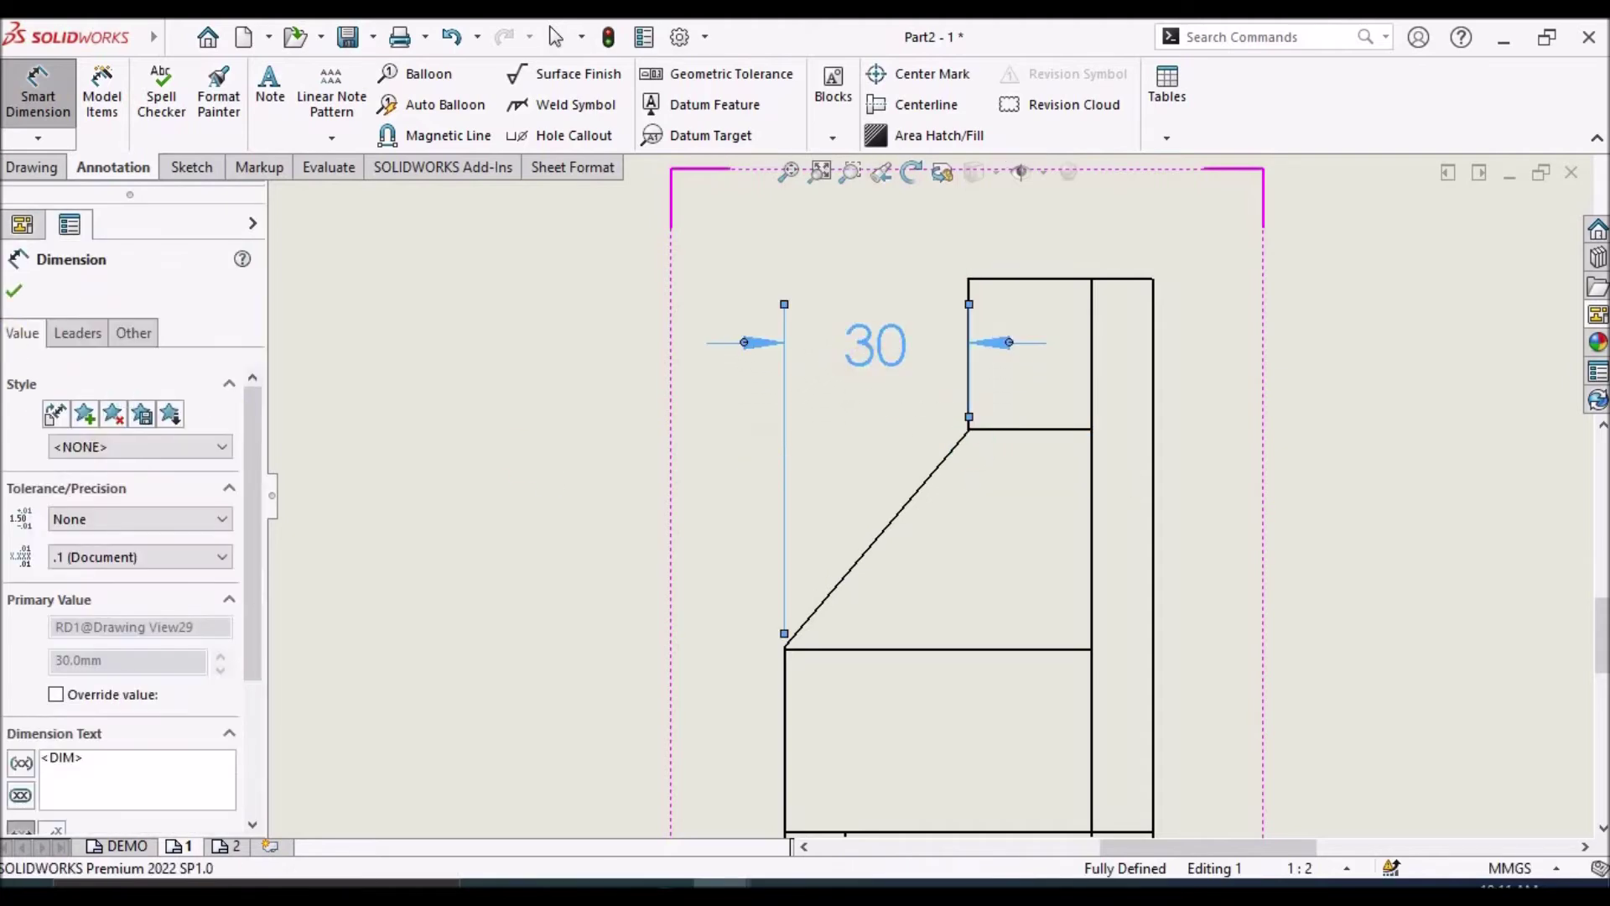
click(14, 290)
- Start a horizontal ordinate dimension set in the front view with its zero at the left foot's outer bottom corner, placed below the width dimension
click(38, 133)
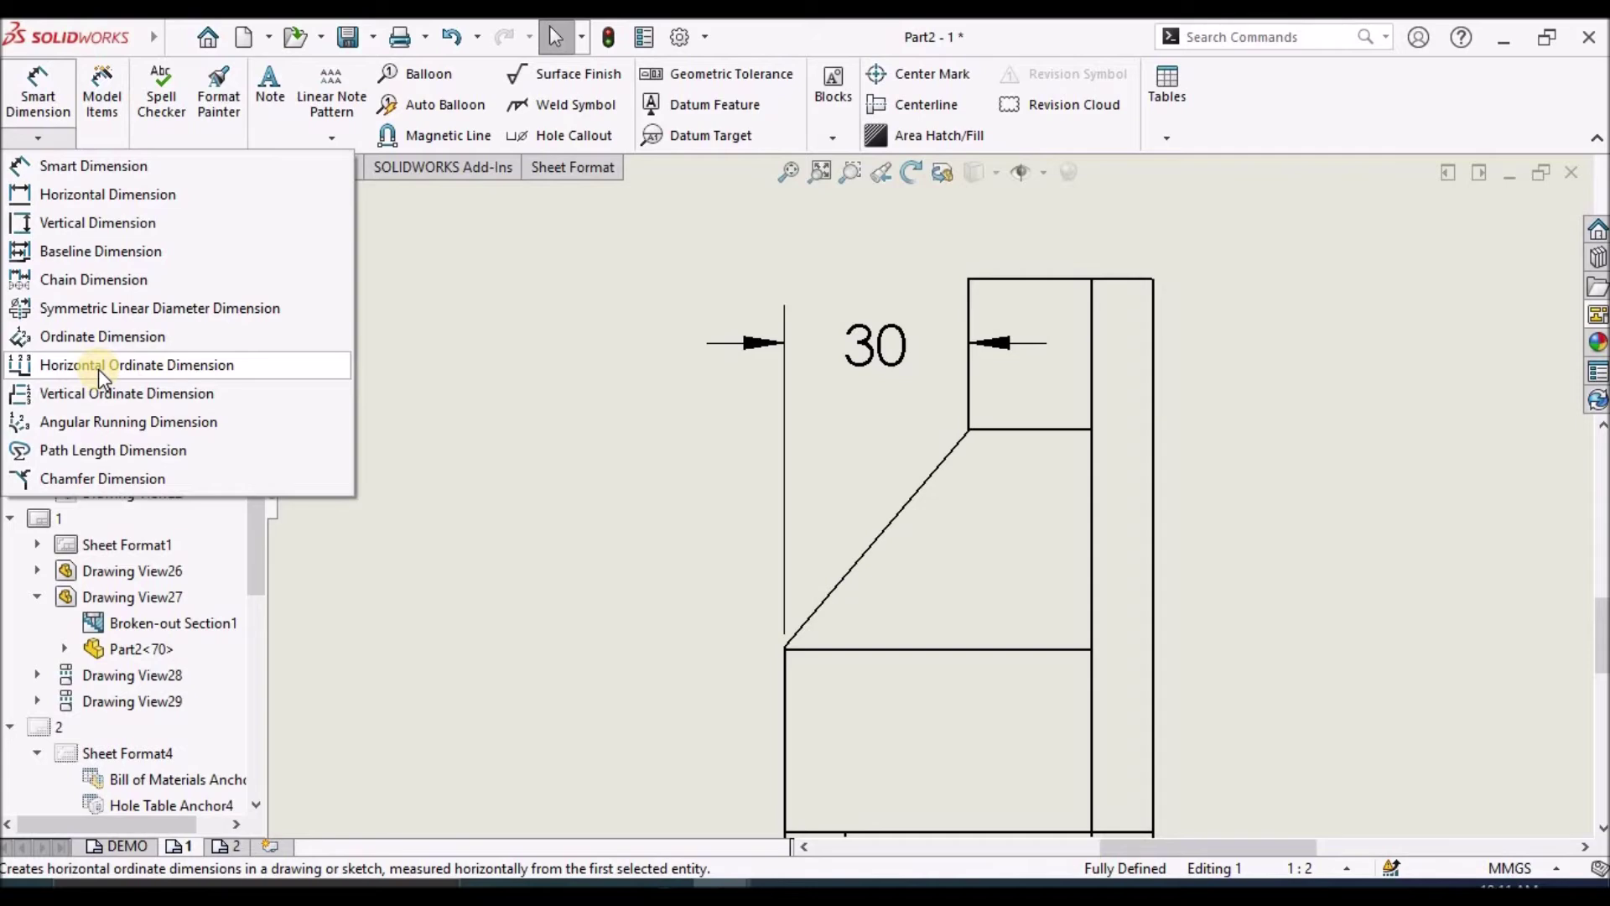
click(490, 545)
key(f)
scroll(786, 531, up, 5)
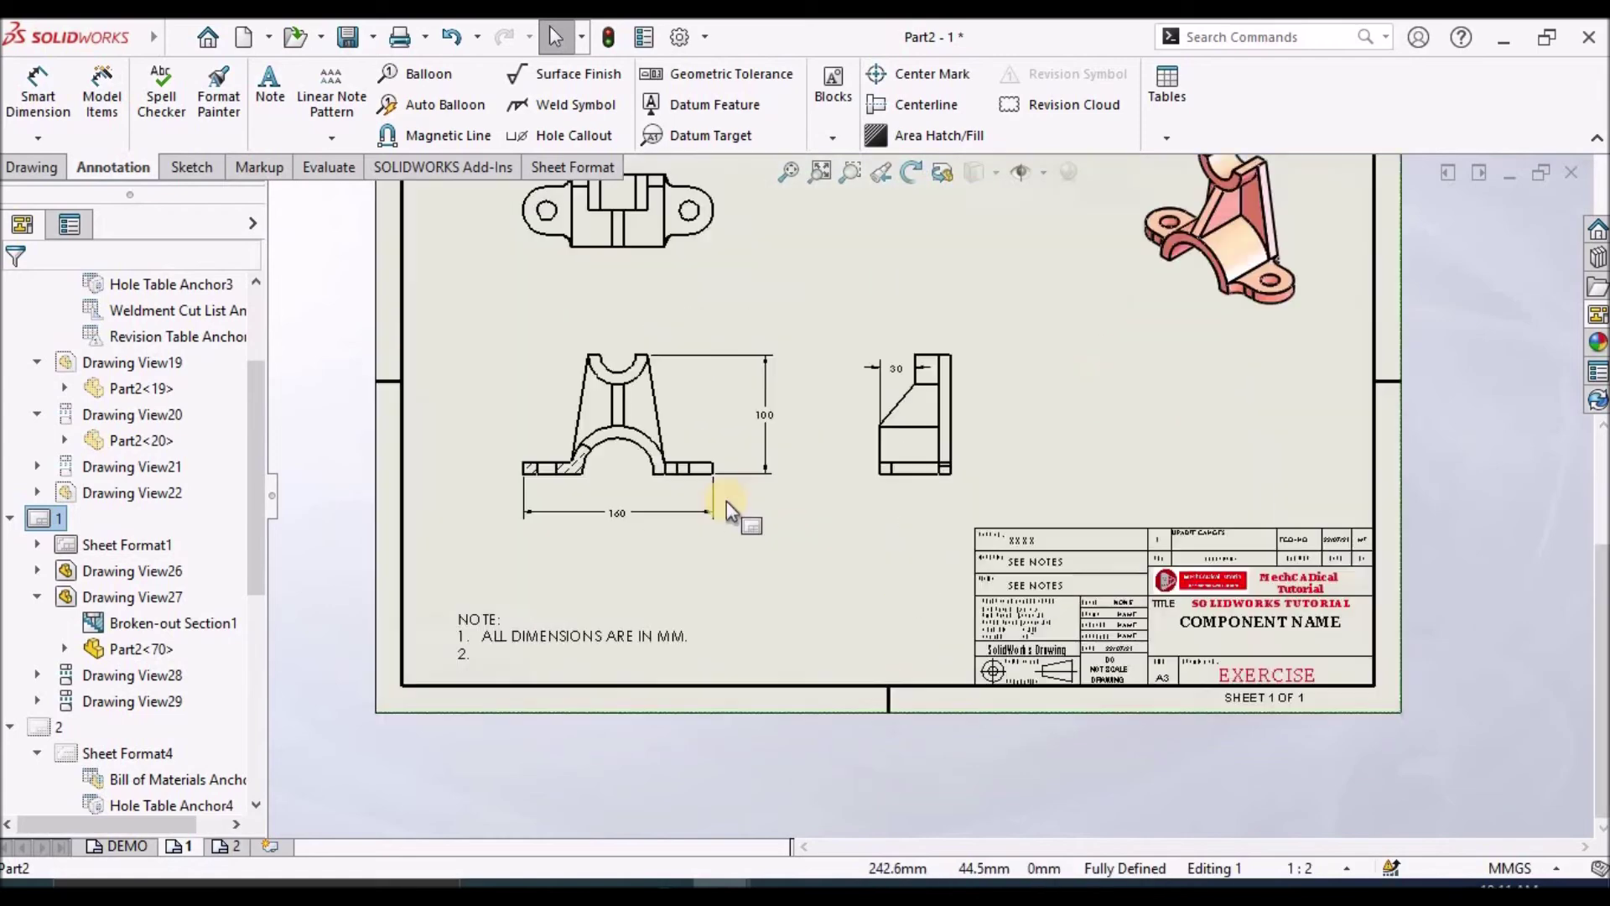
click(16, 140)
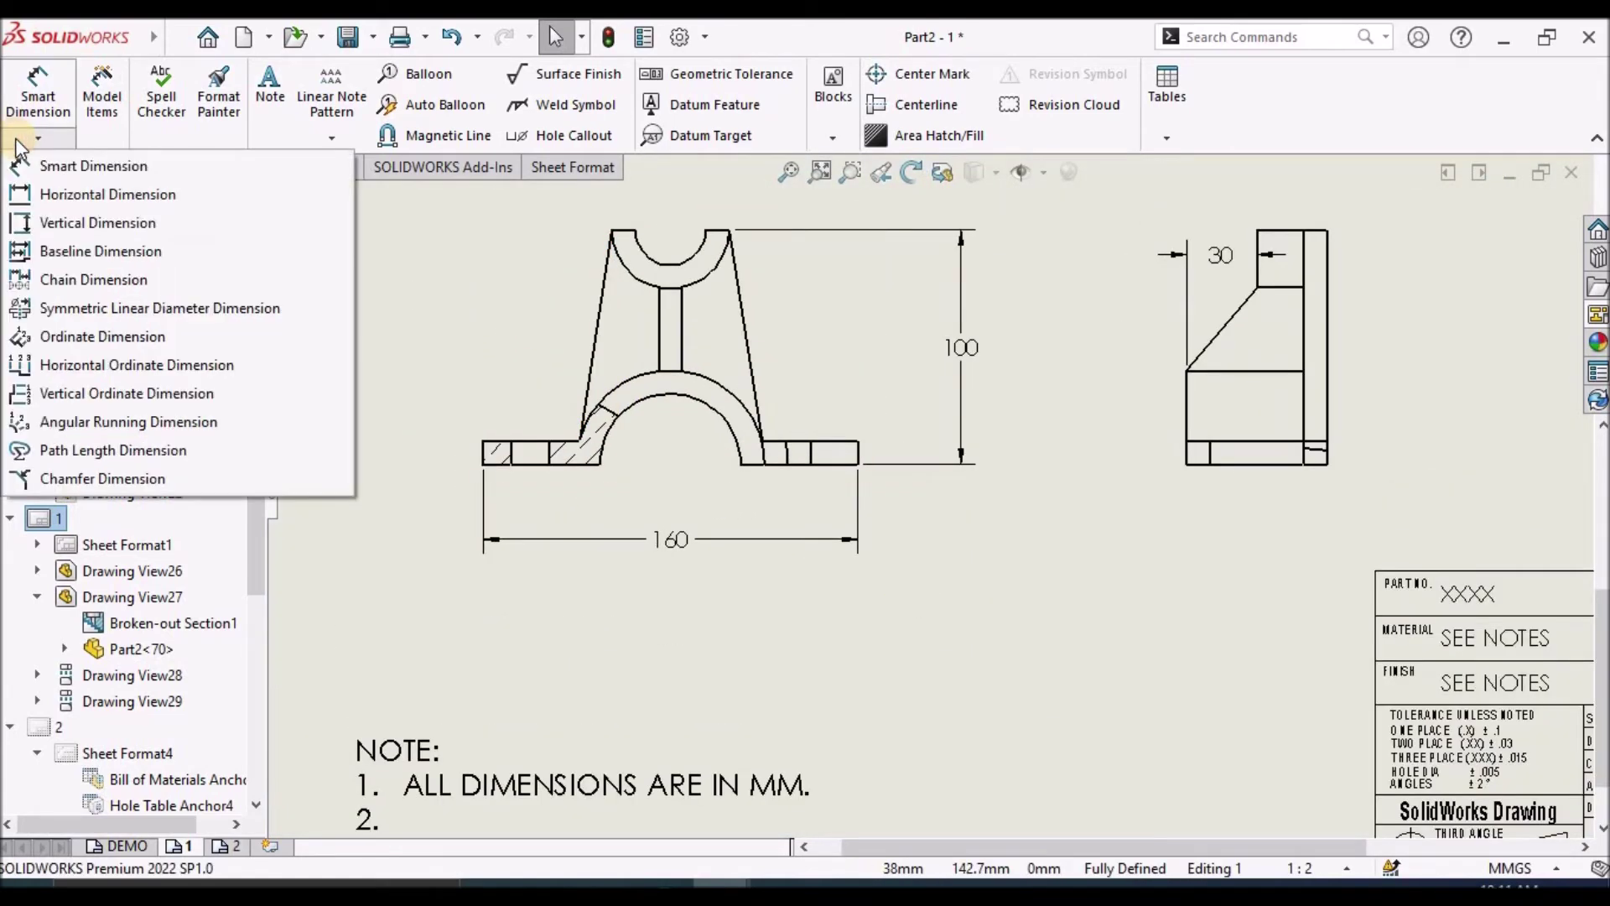
click(91, 365)
scroll(533, 474, down, 4)
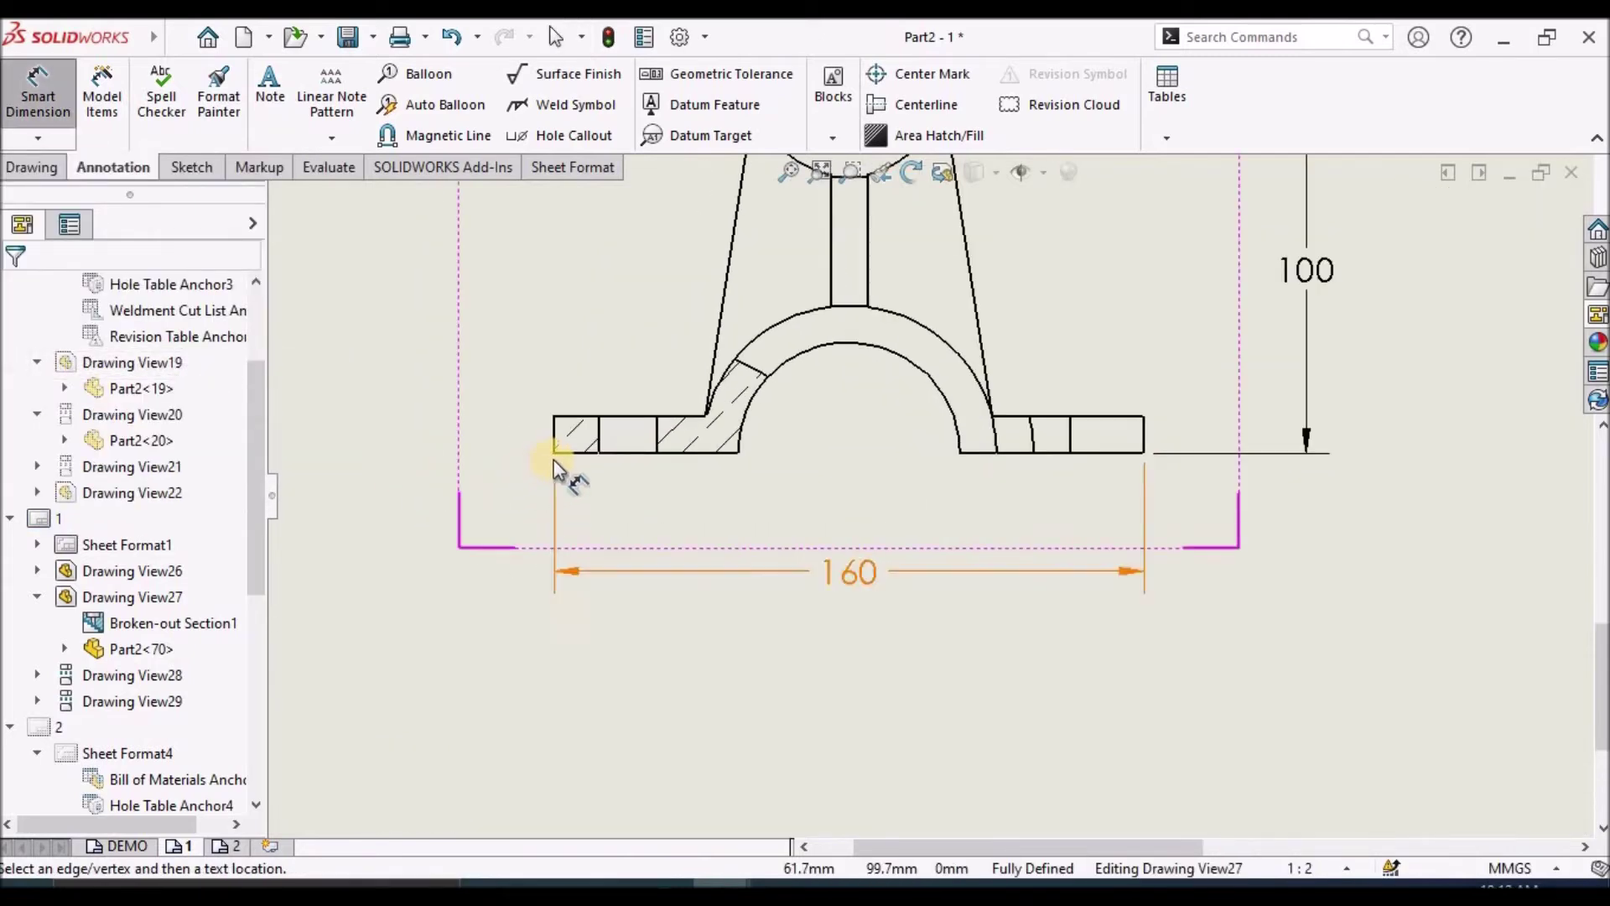
click(554, 453)
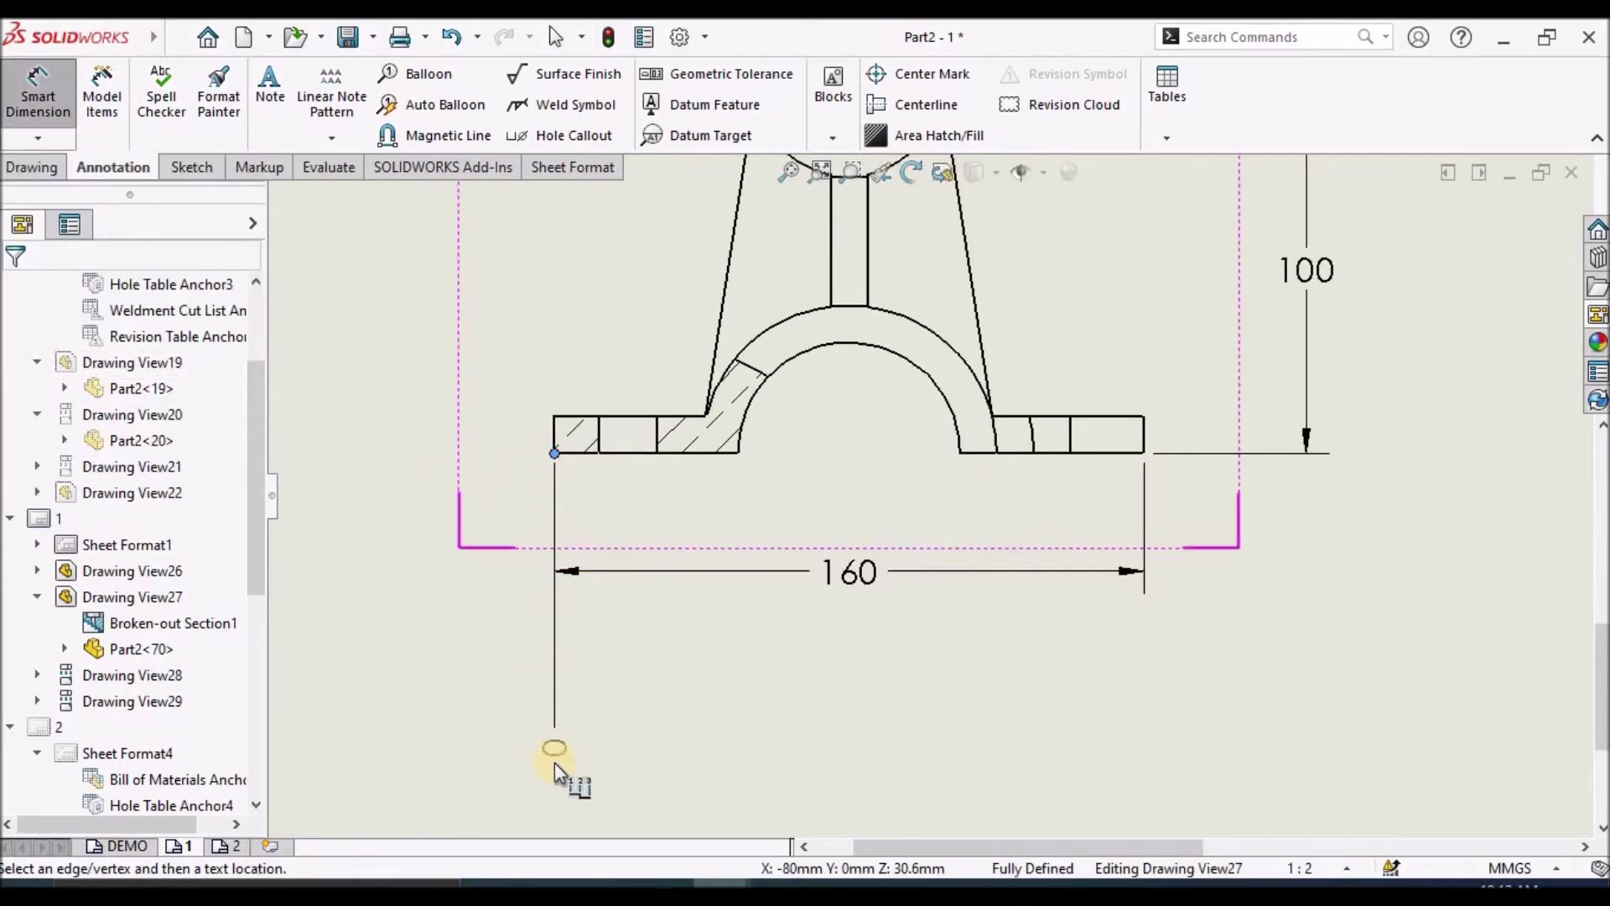
click(555, 765)
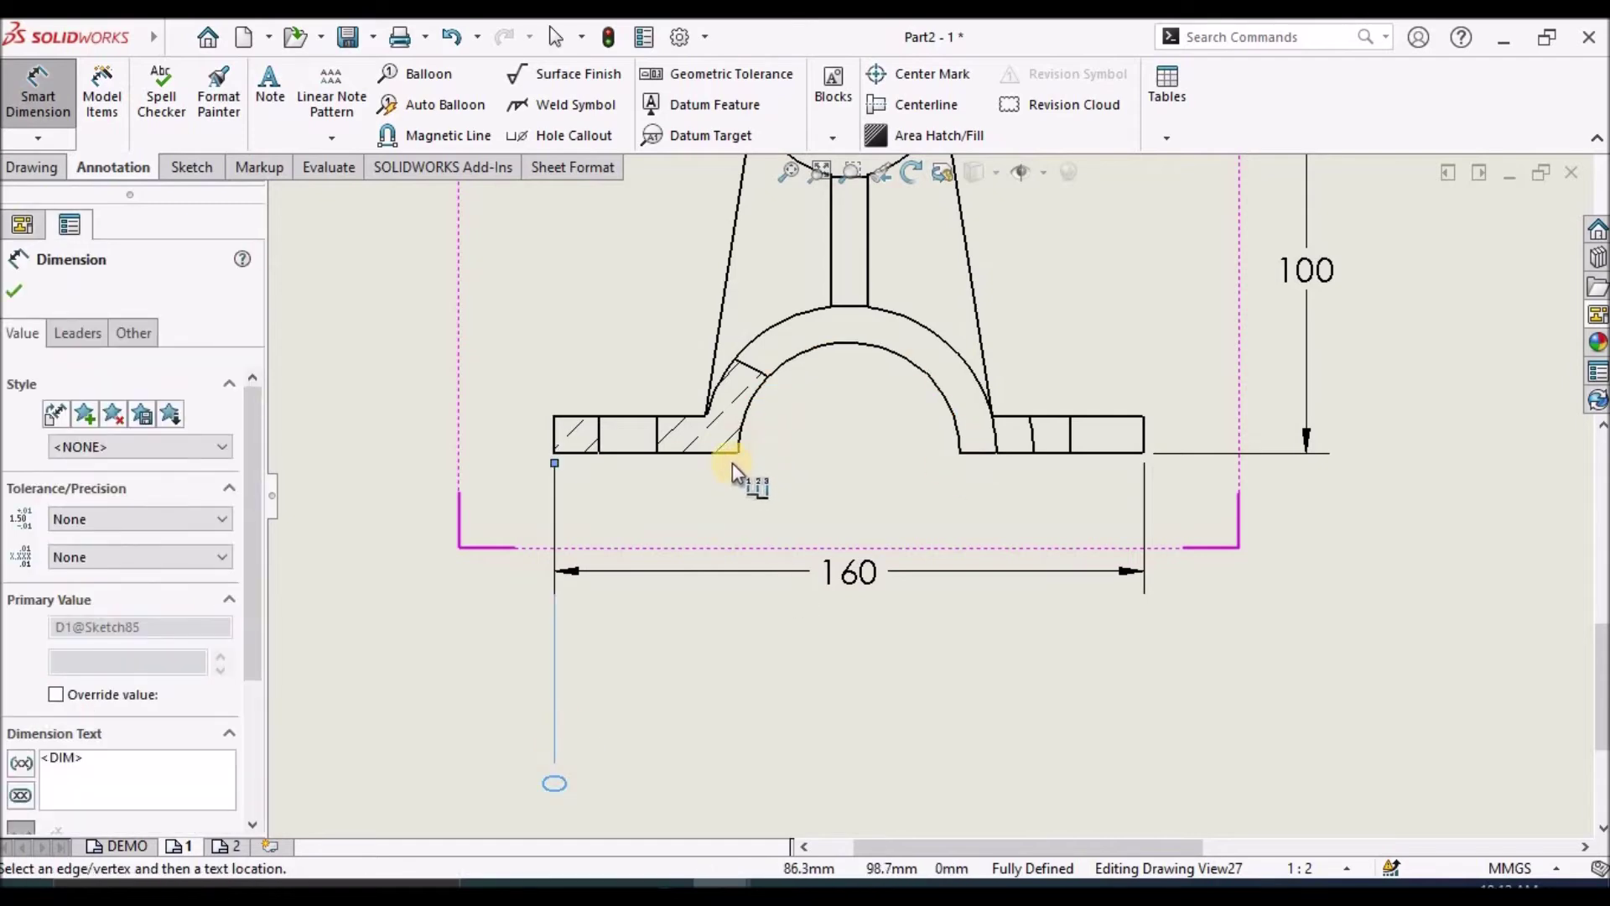
- Add horizontal ordinate dimensions to both edges of the left foot's hole and to the right foot's outer bottom corner
click(597, 454)
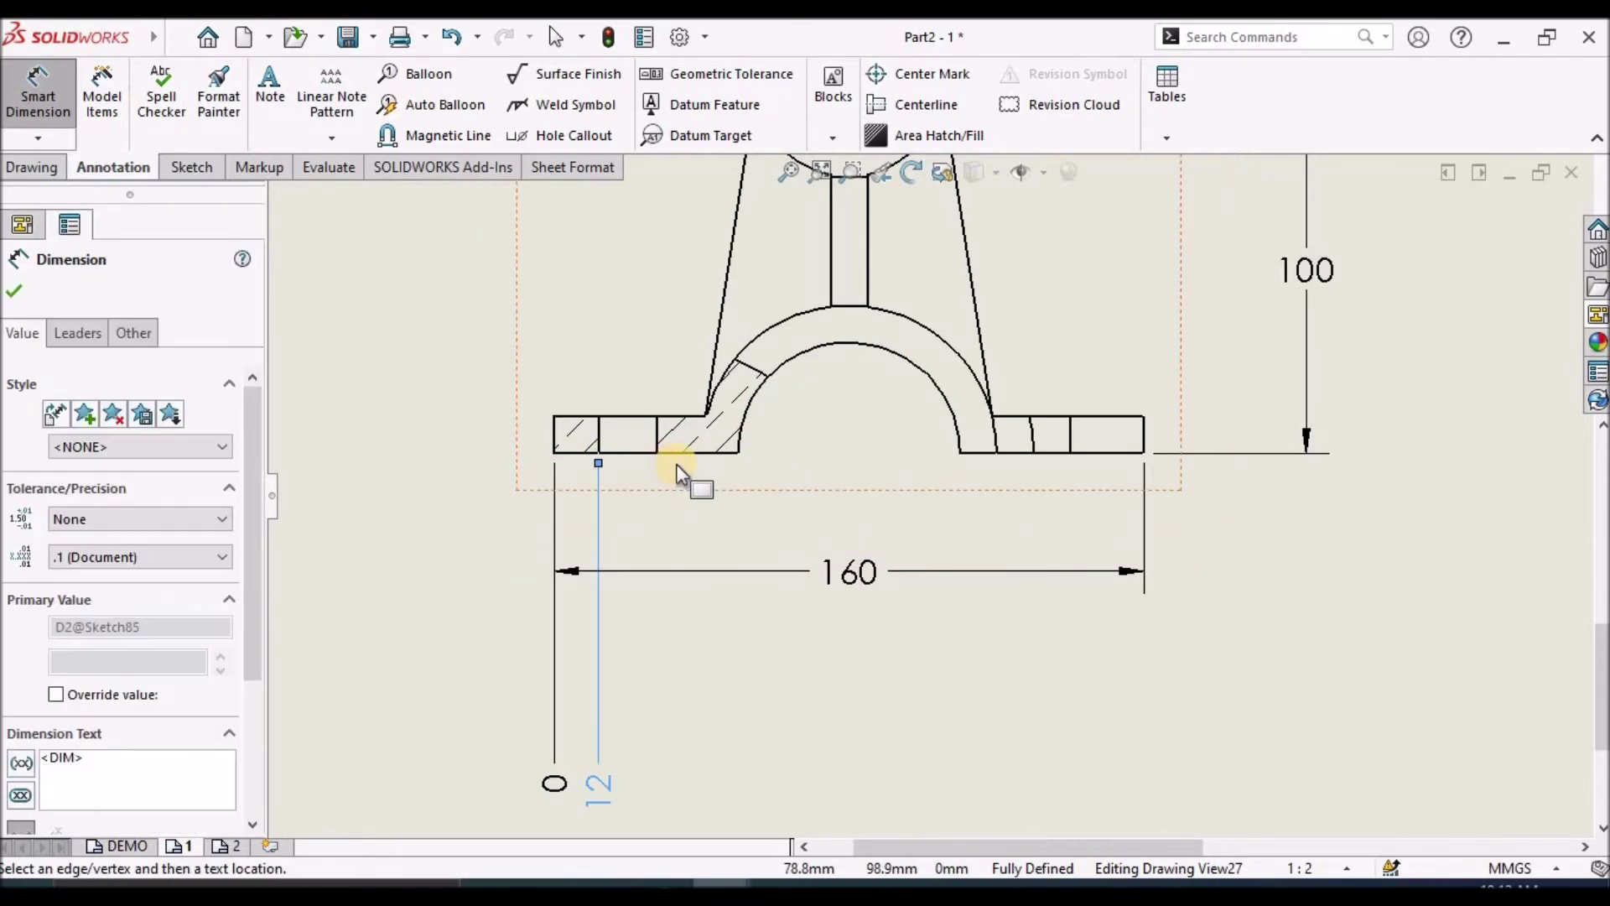
click(655, 455)
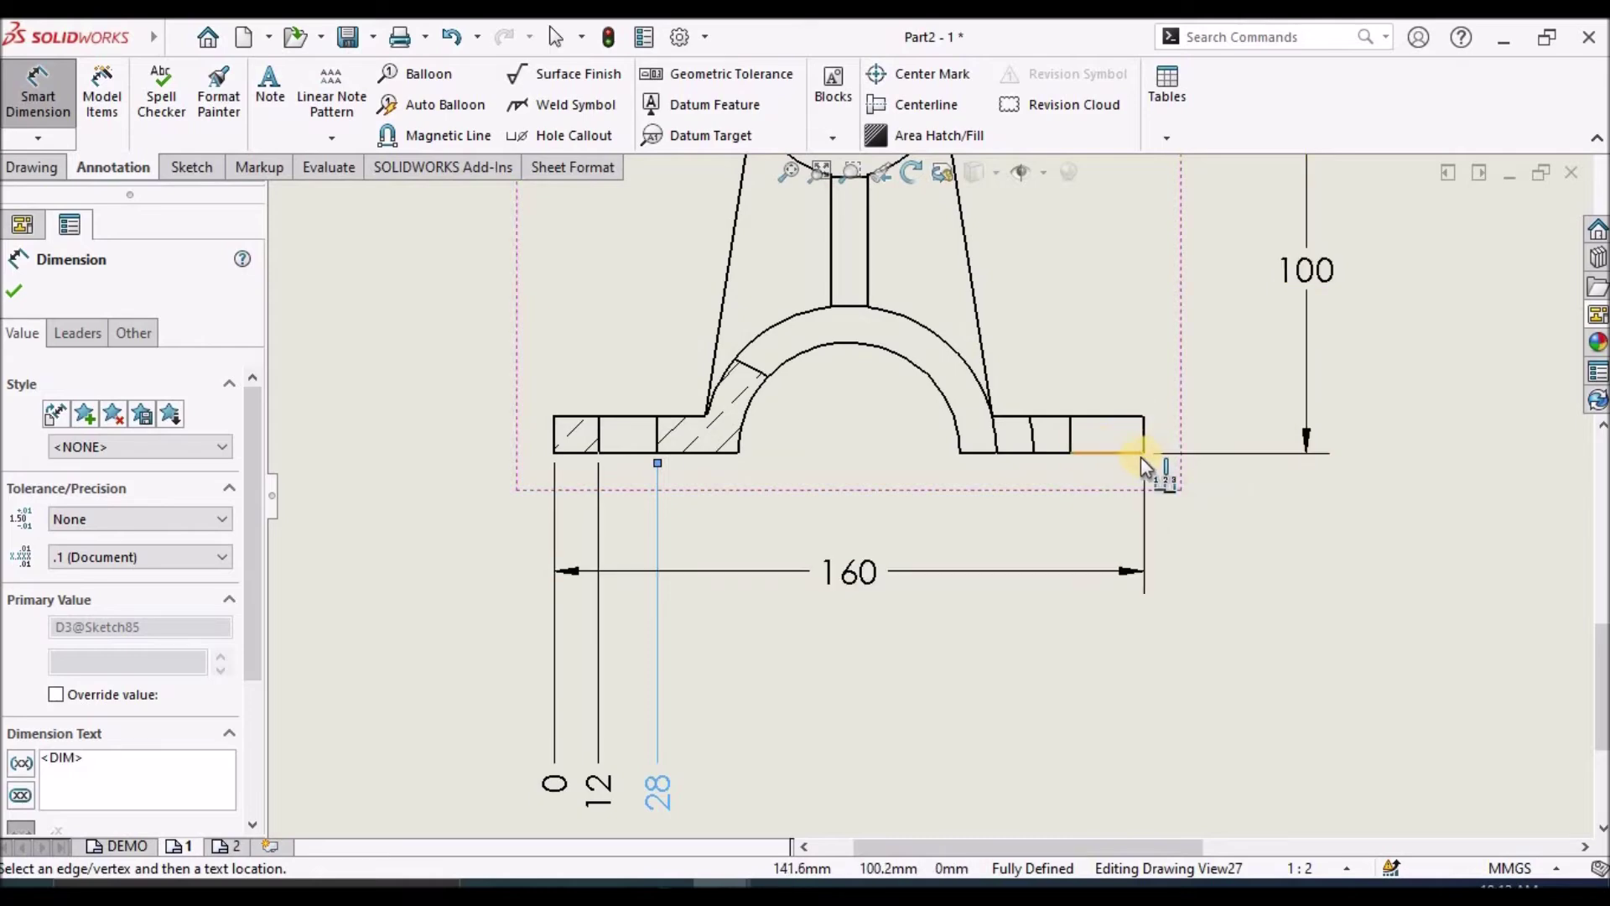
click(1142, 453)
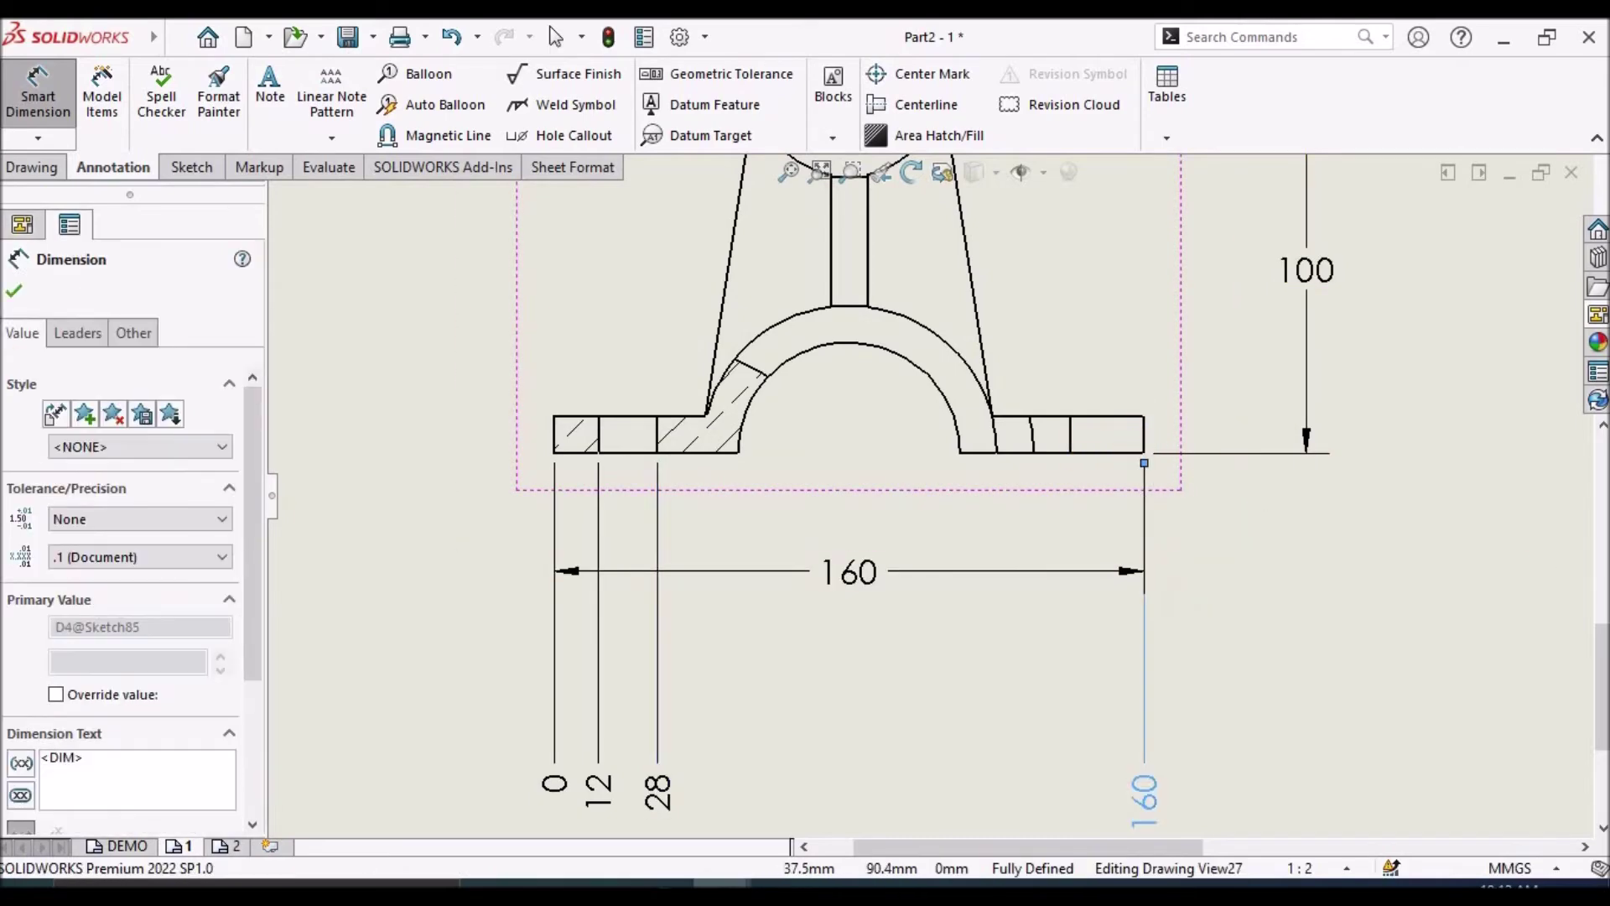
click(15, 294)
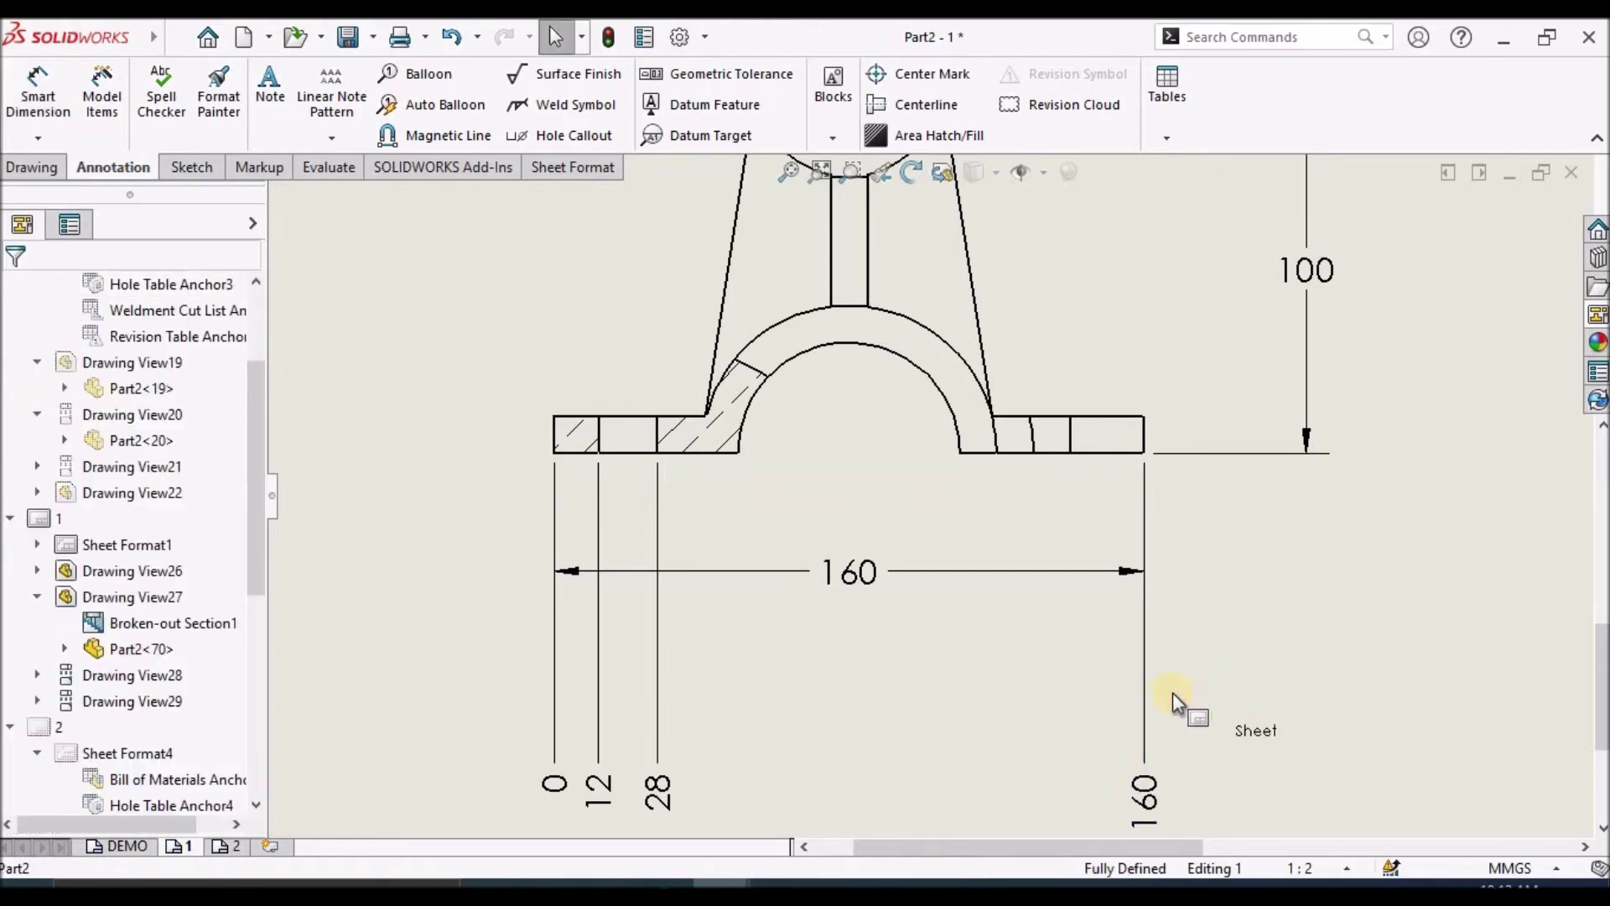
scroll(1205, 700, up, 3)
scroll(853, 490, down, 2)
click(855, 502)
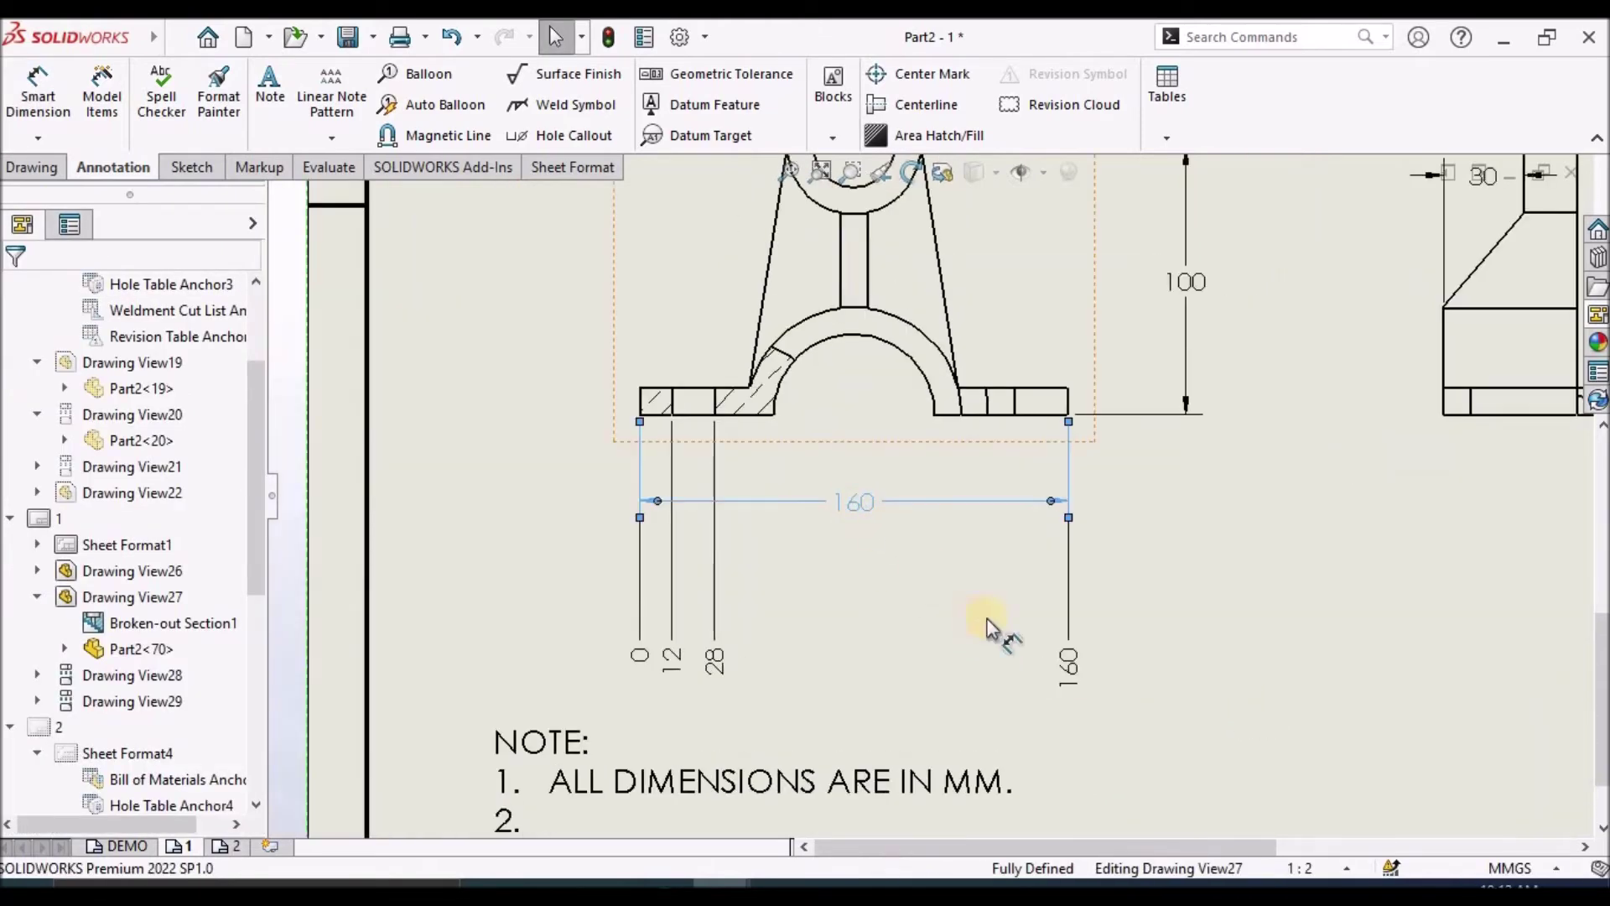
drag(1068, 662, 1070, 667)
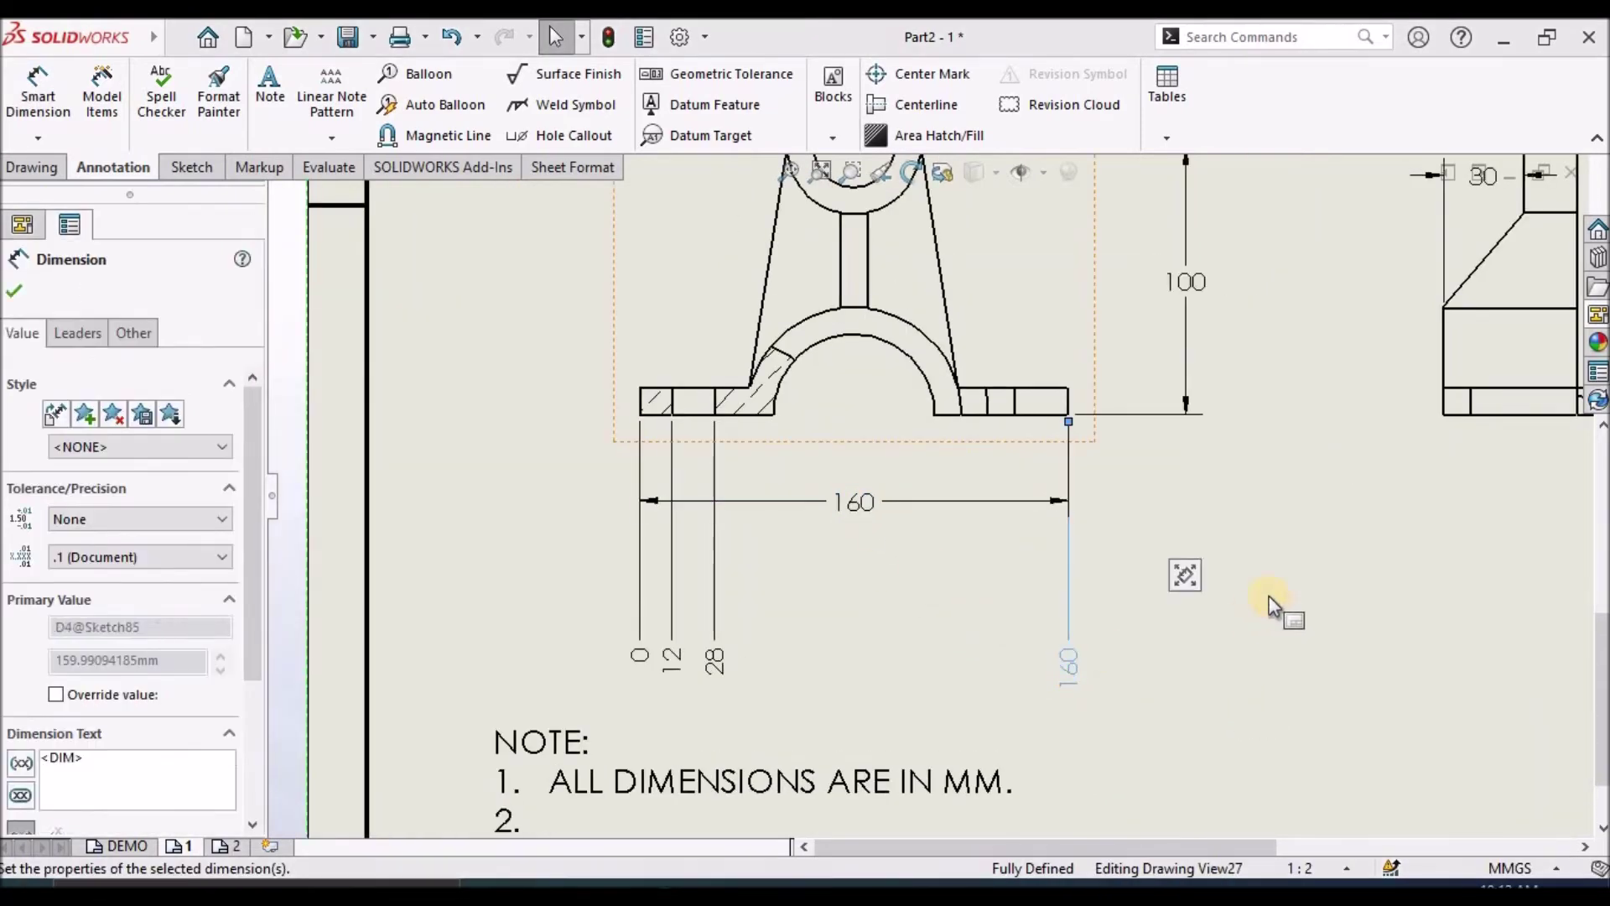
click(1220, 626)
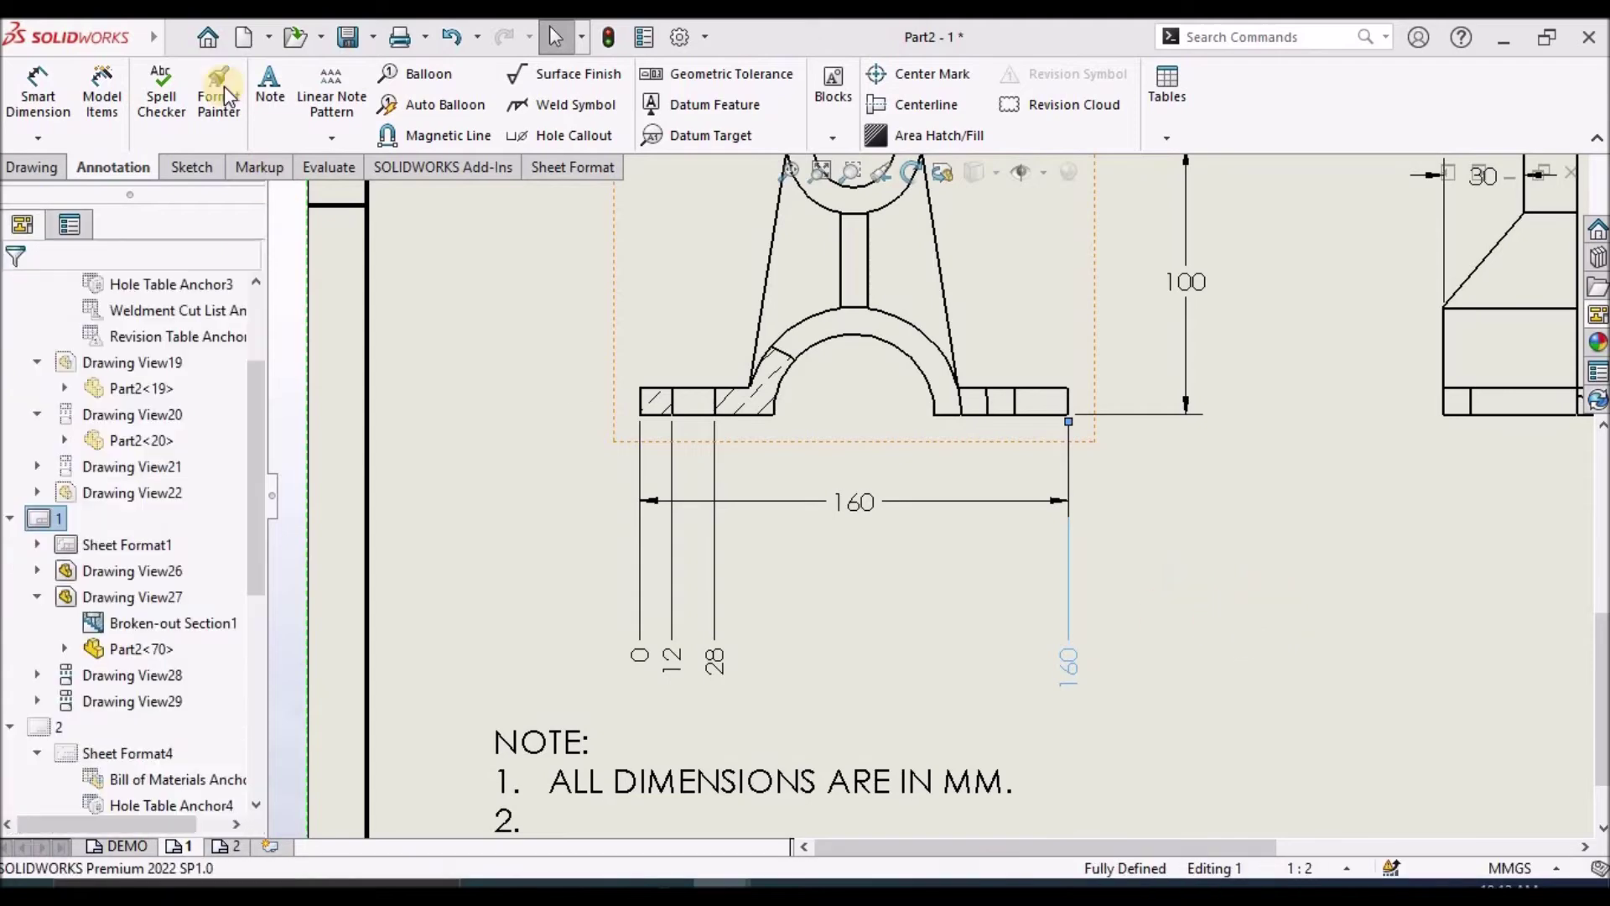
- Start a vertical ordinate dimension set in the front view with its zero at the left foot's outer bottom corner, placed outside that foot
click(40, 137)
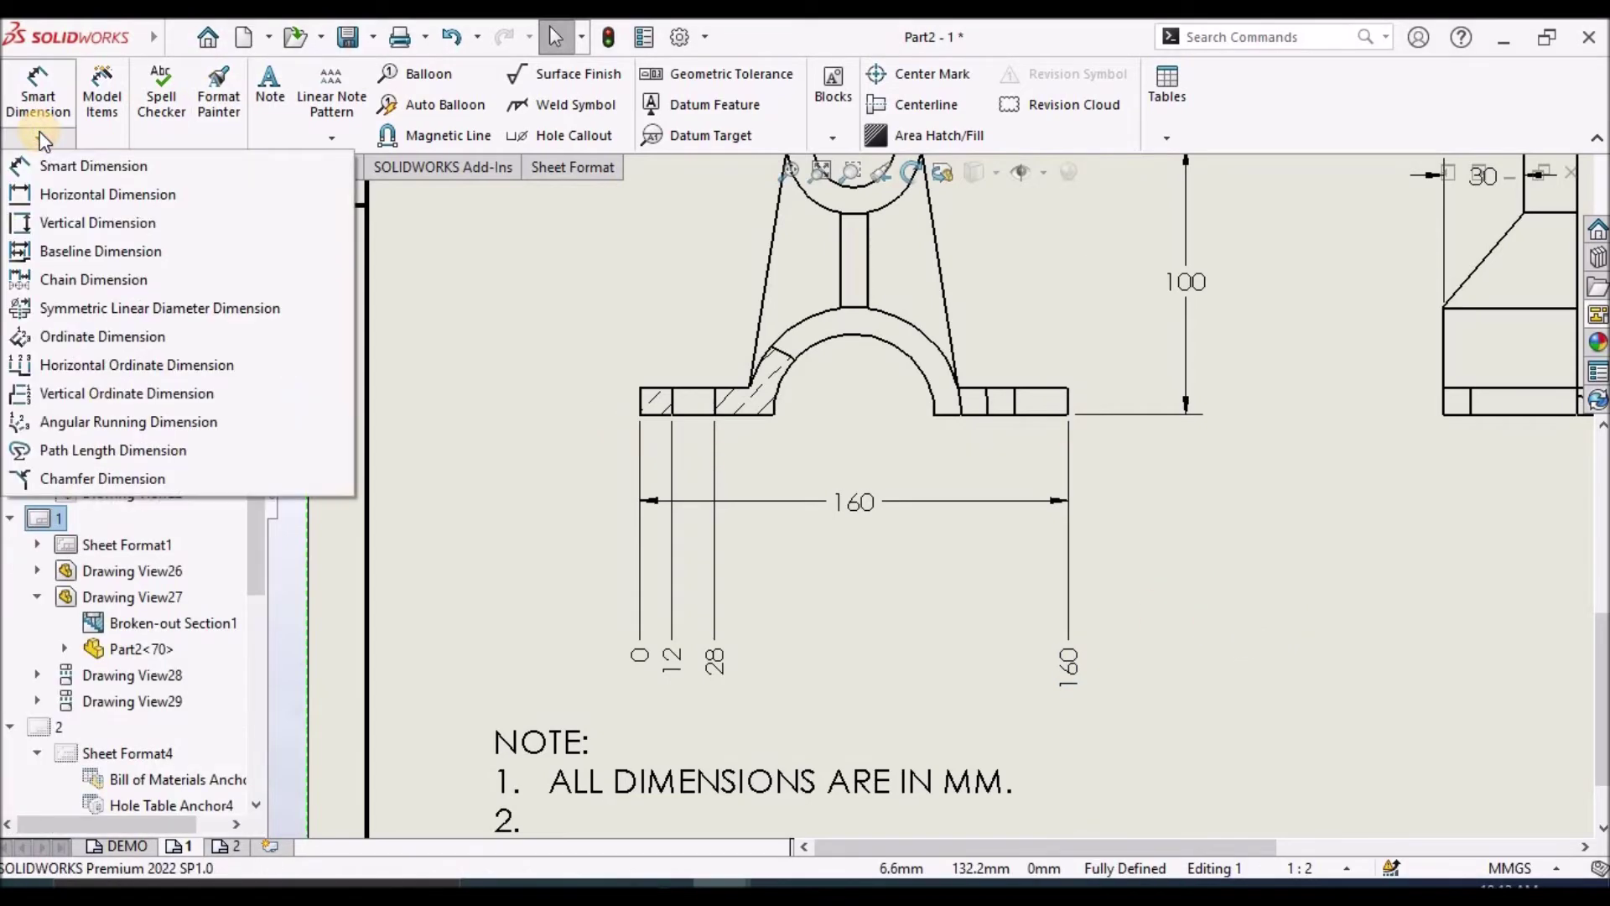
click(83, 394)
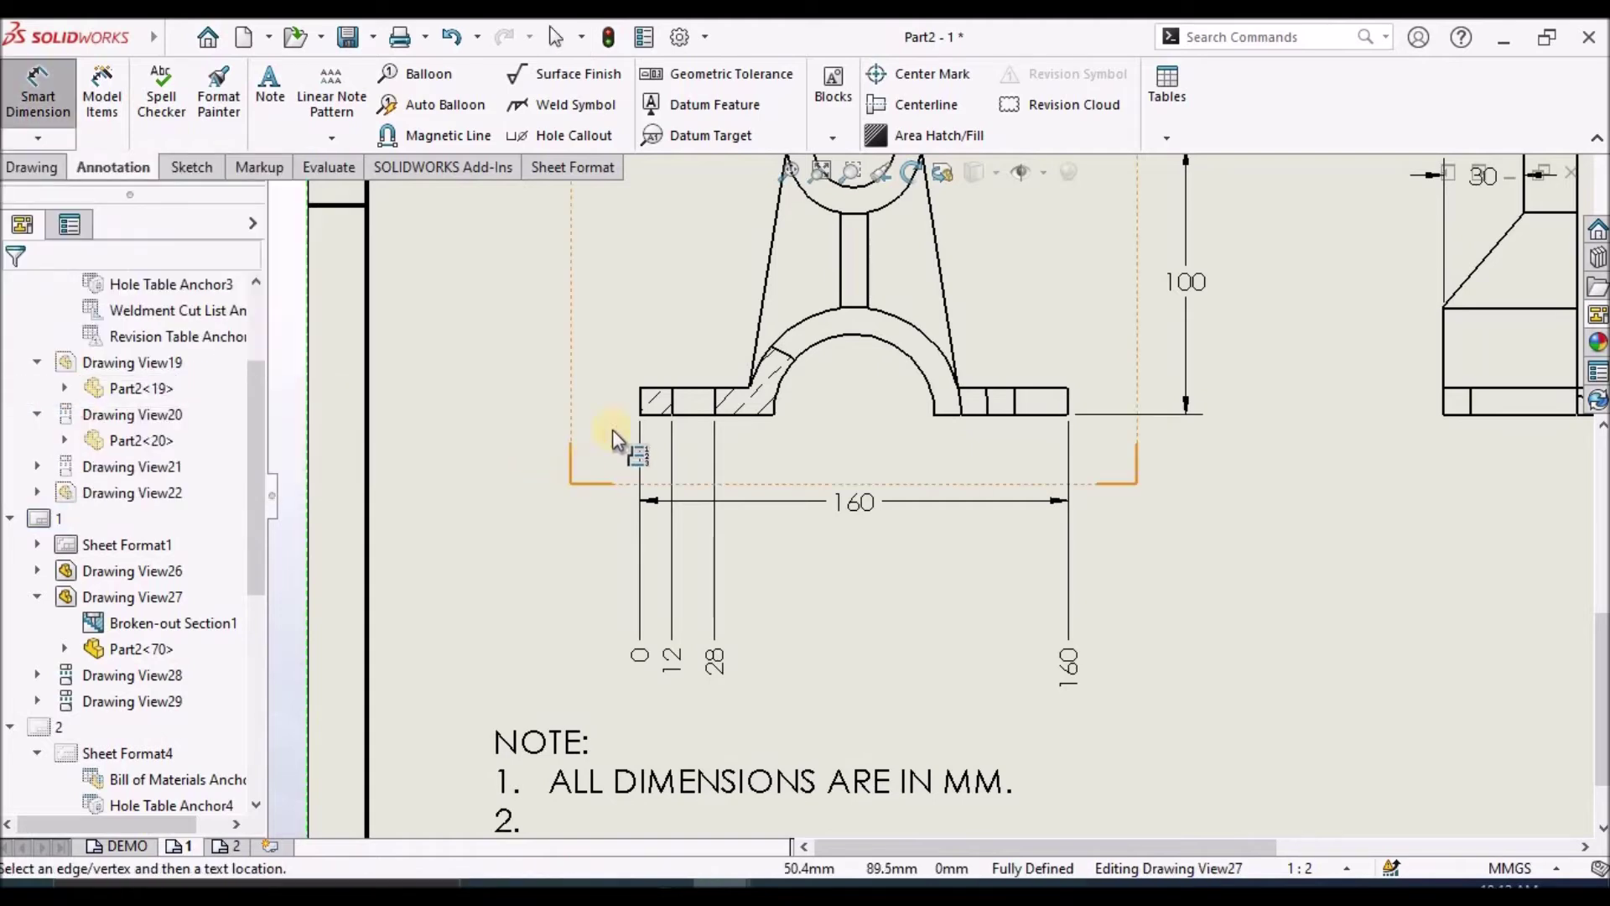
click(637, 416)
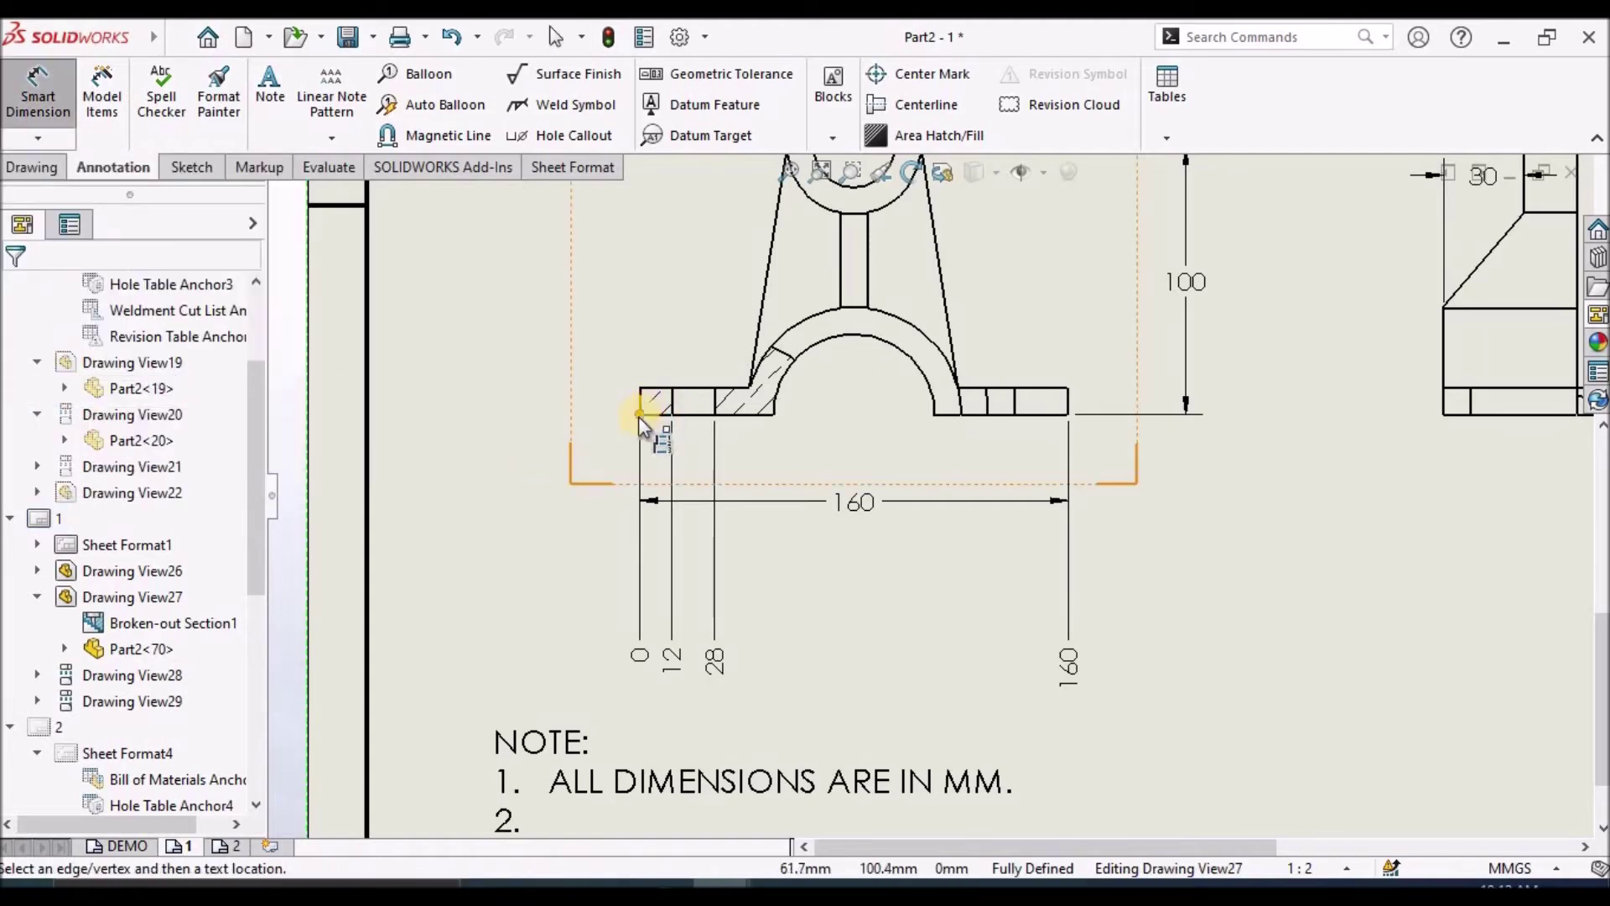
click(486, 405)
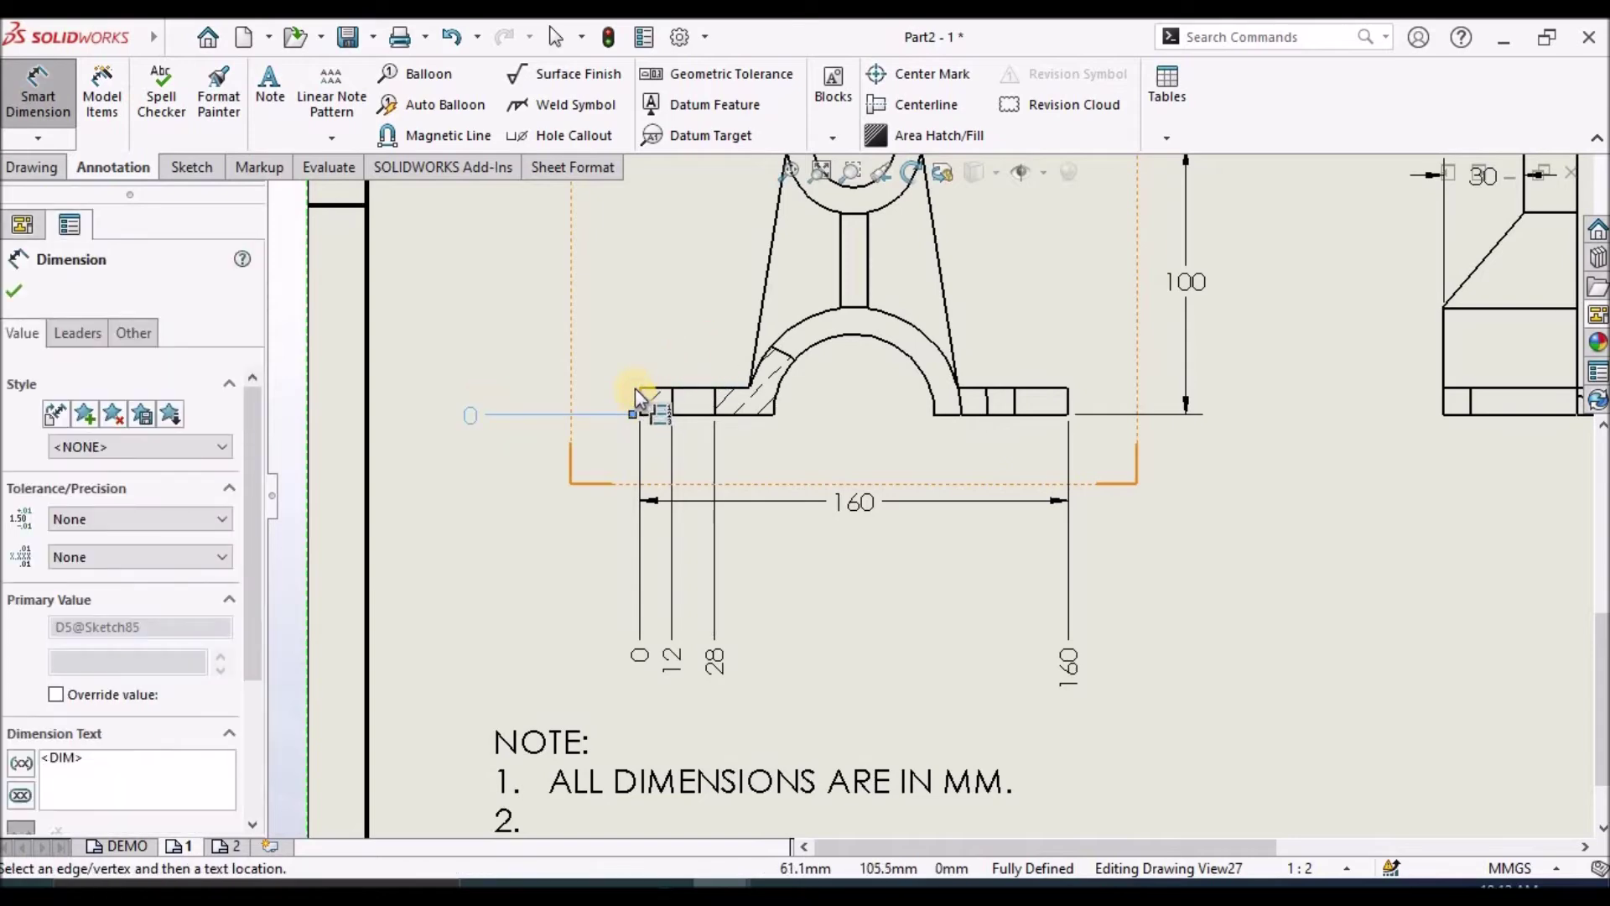
- Add vertical ordinate dimensions to the left foot's outer top corner and the upper half-round saddle's arc, and finish the set
click(639, 389)
scroll(855, 274, up, 2)
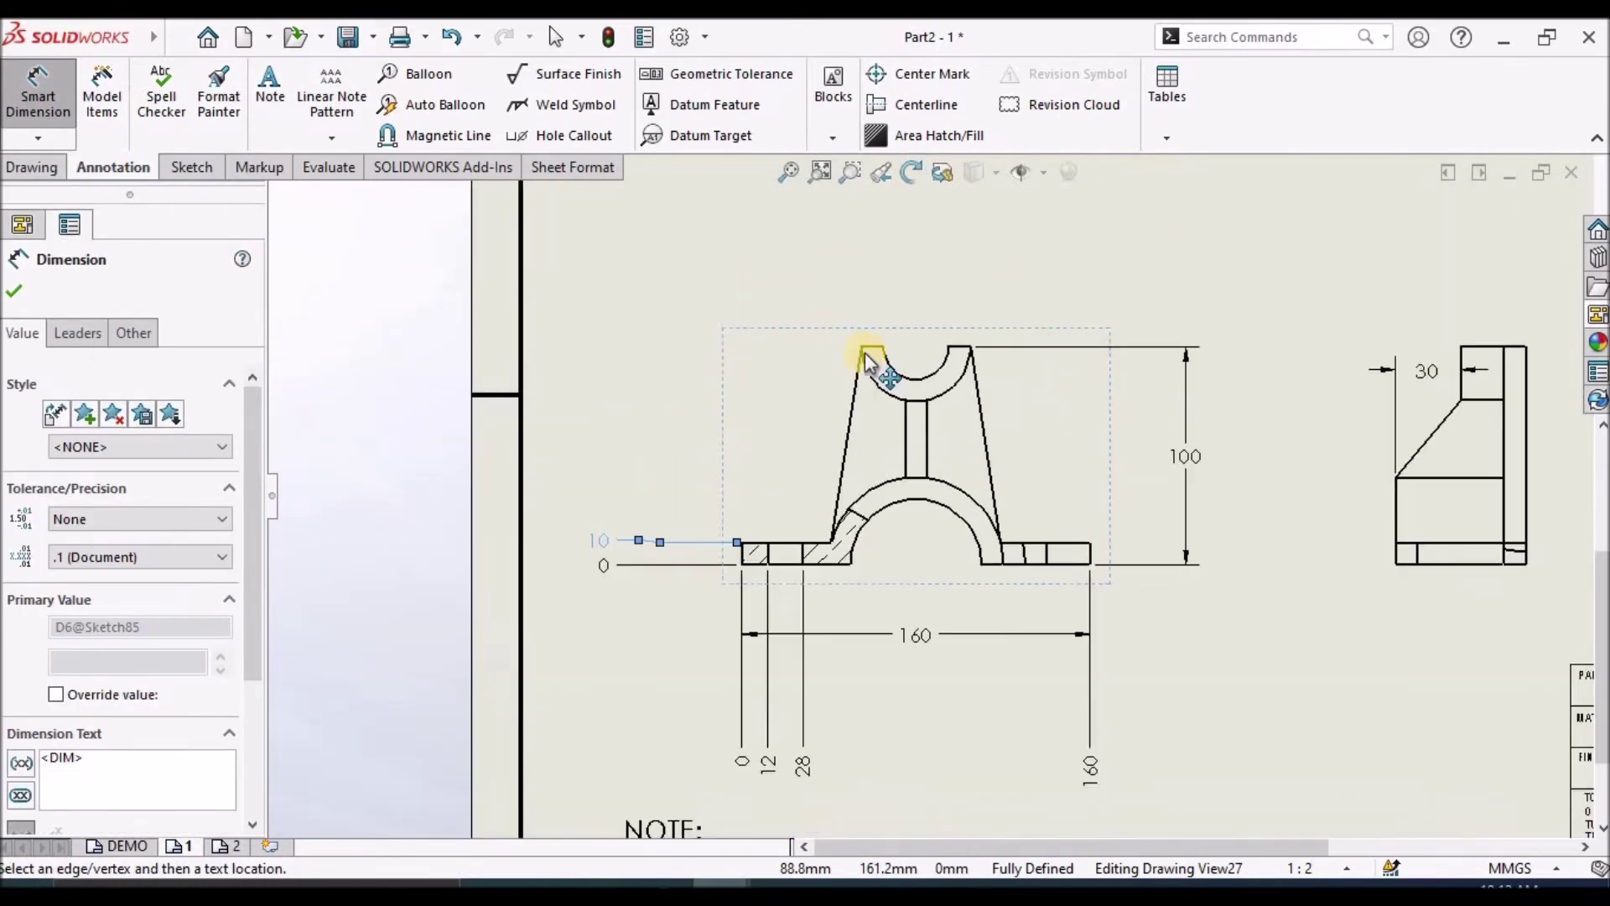
scroll(914, 418, down, 2)
click(939, 423)
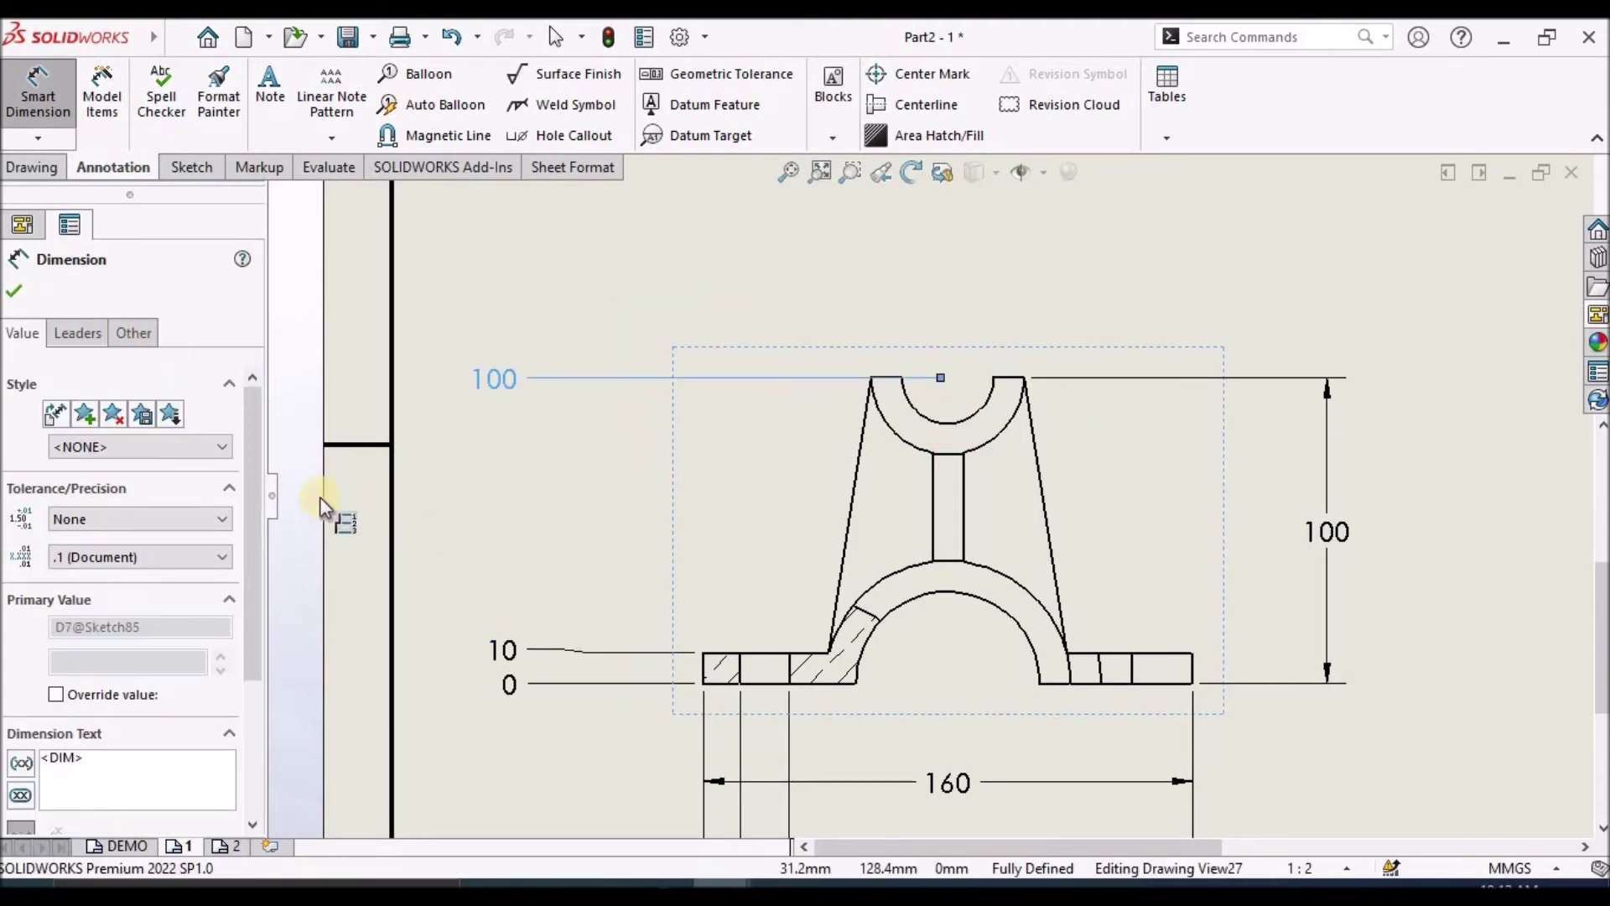
click(14, 291)
key(Escape)
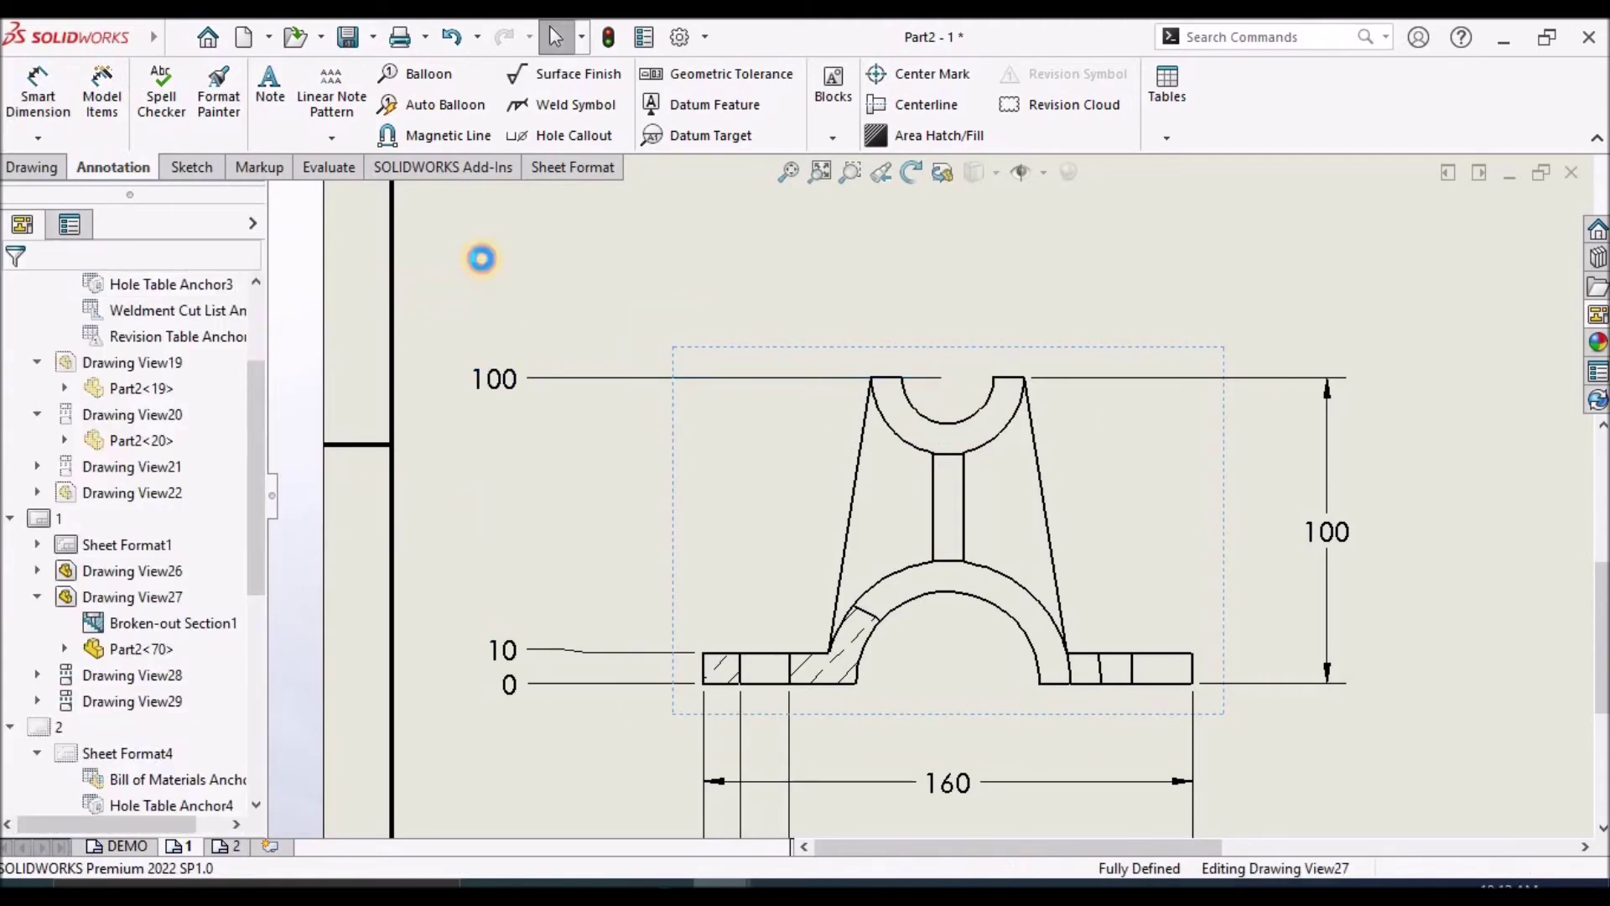
- Try to add a chamfer dimension between the side view's sloped edge and the horizontal edge at its lower end
click(37, 138)
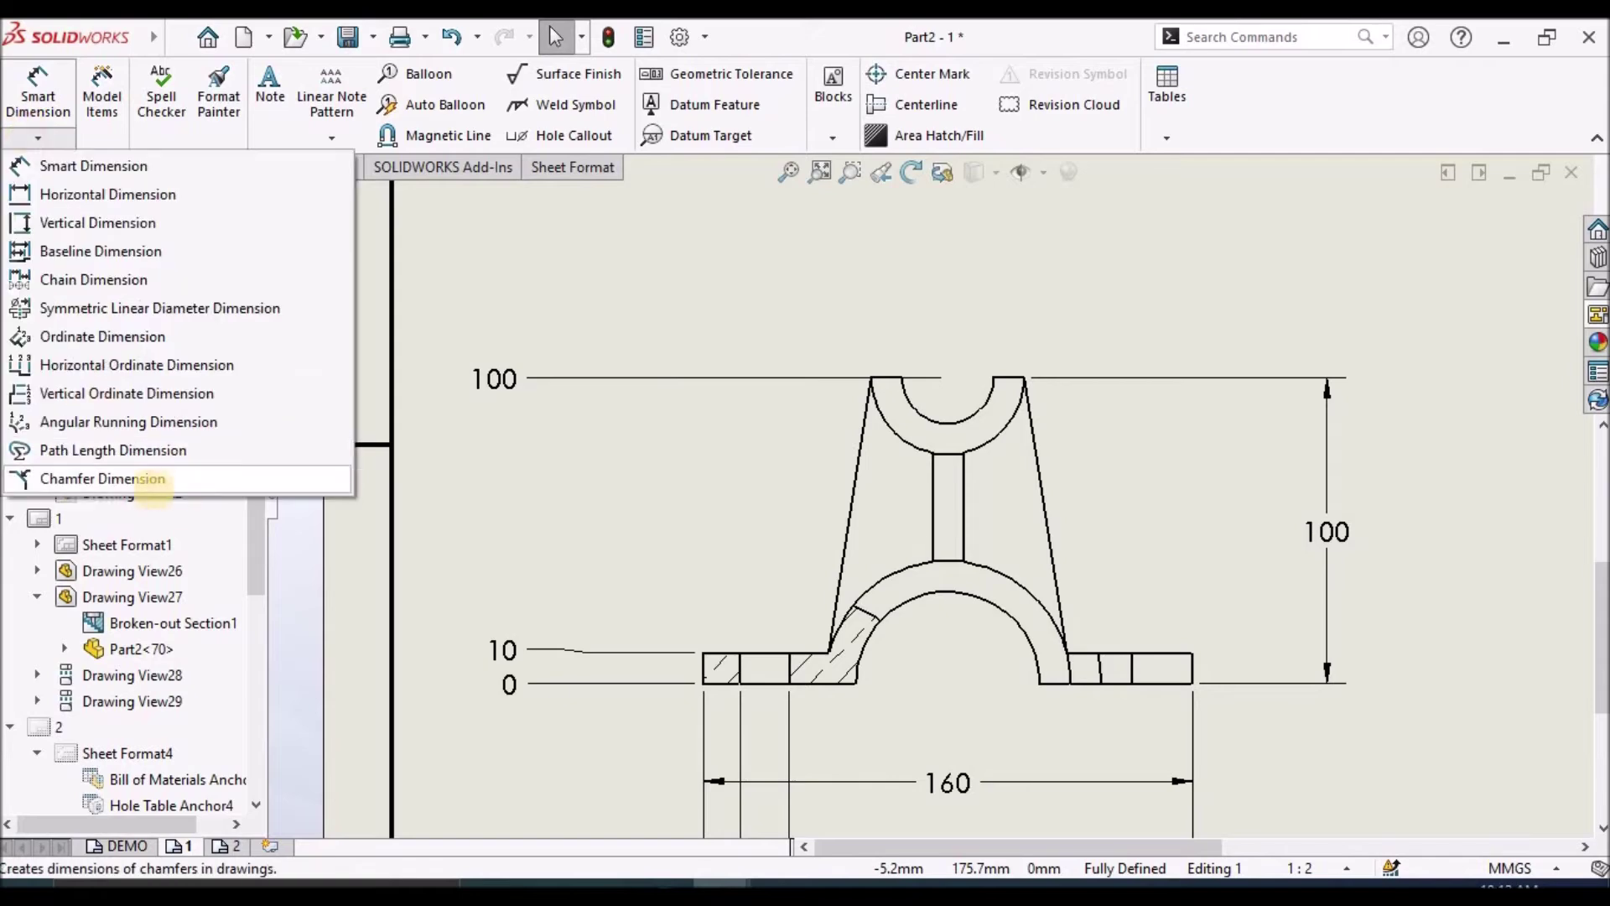
click(96, 481)
key(f)
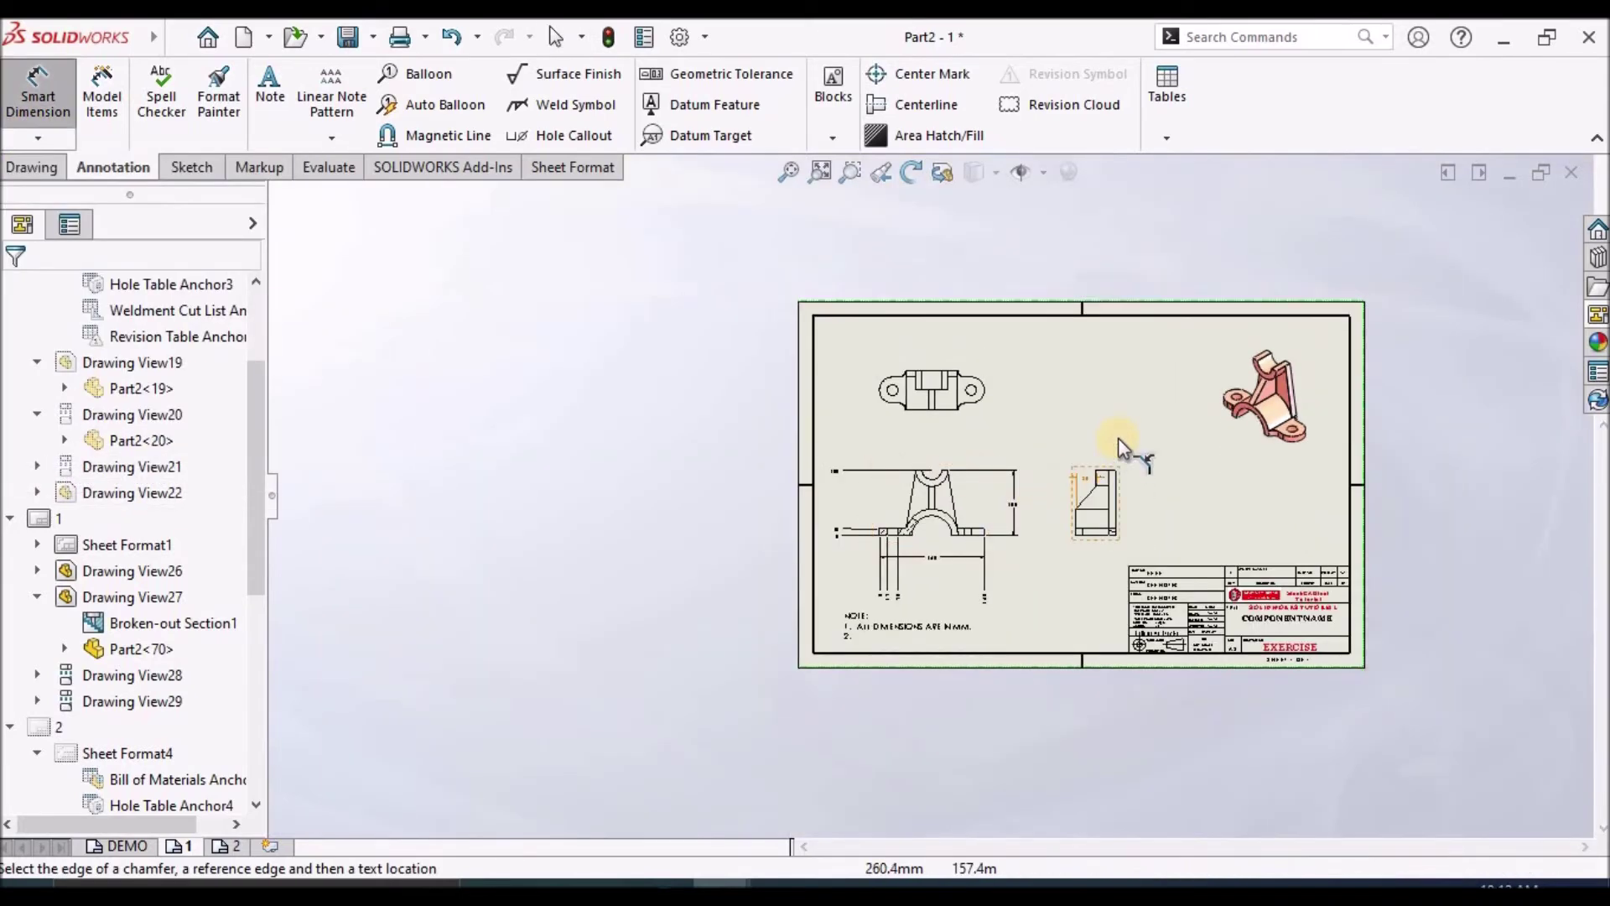
scroll(1220, 476, down, 3)
scroll(941, 528, down, 1)
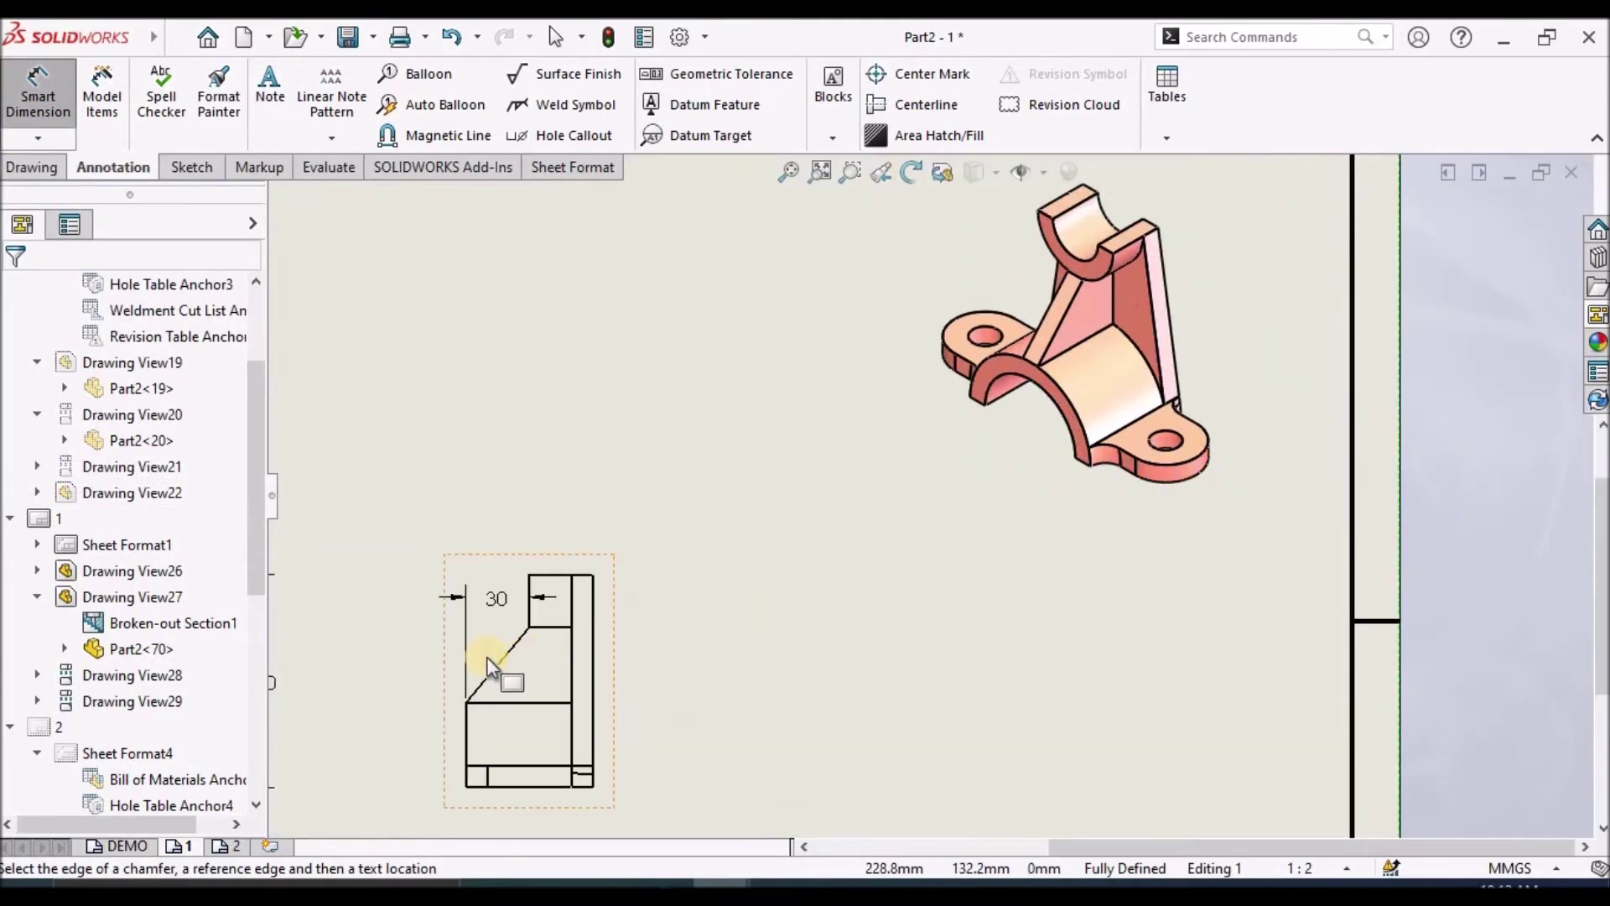
click(502, 652)
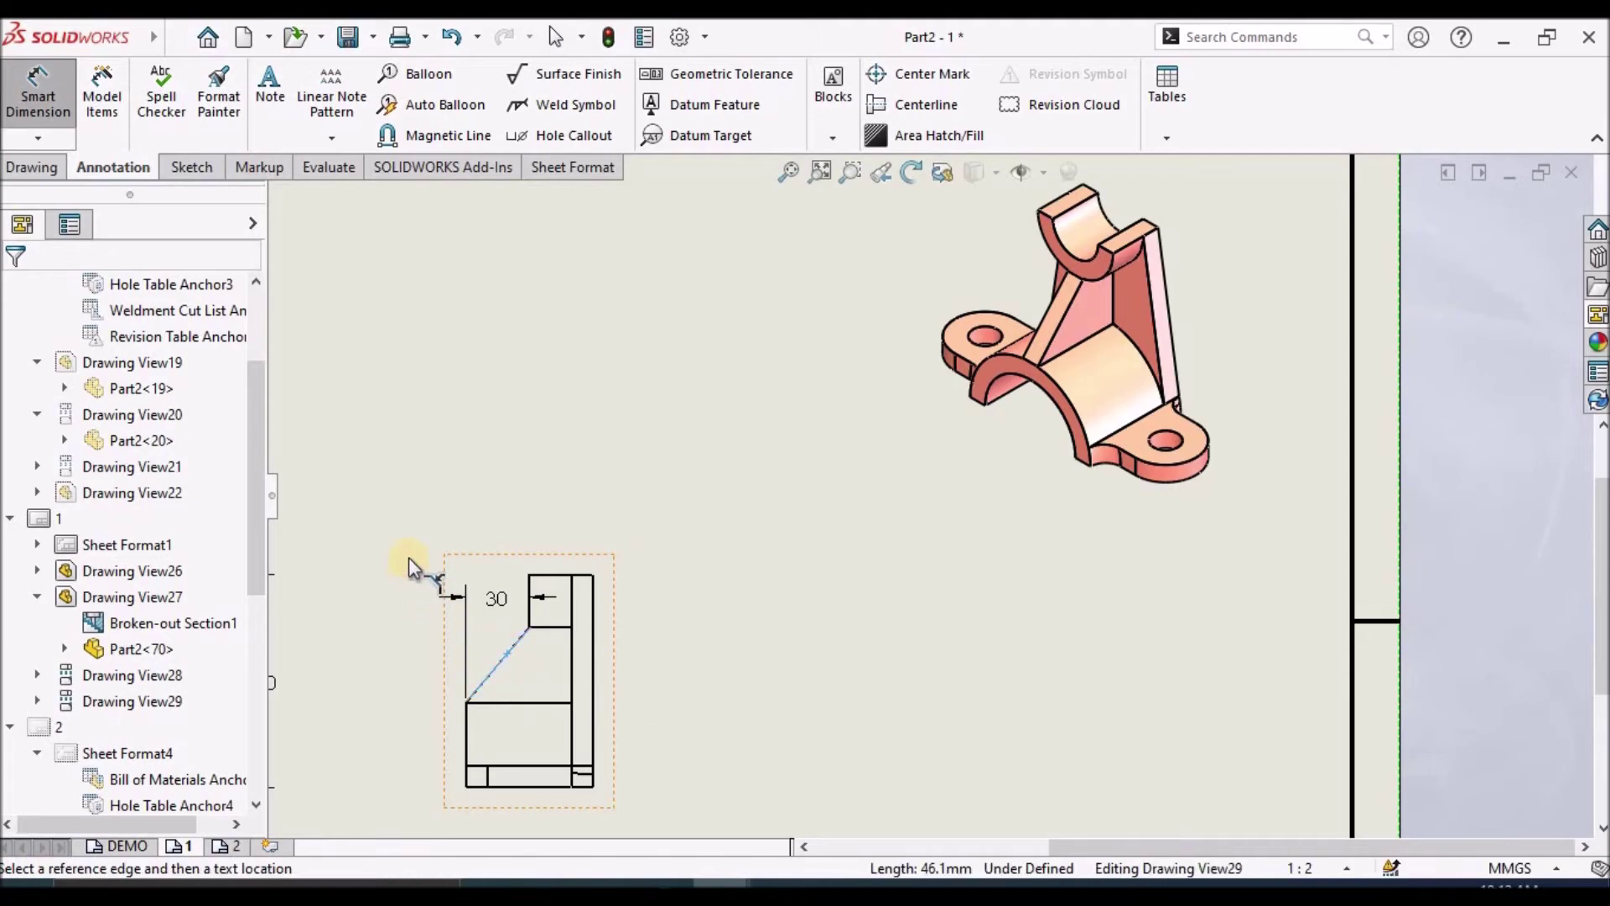
scroll(427, 543, down, 1)
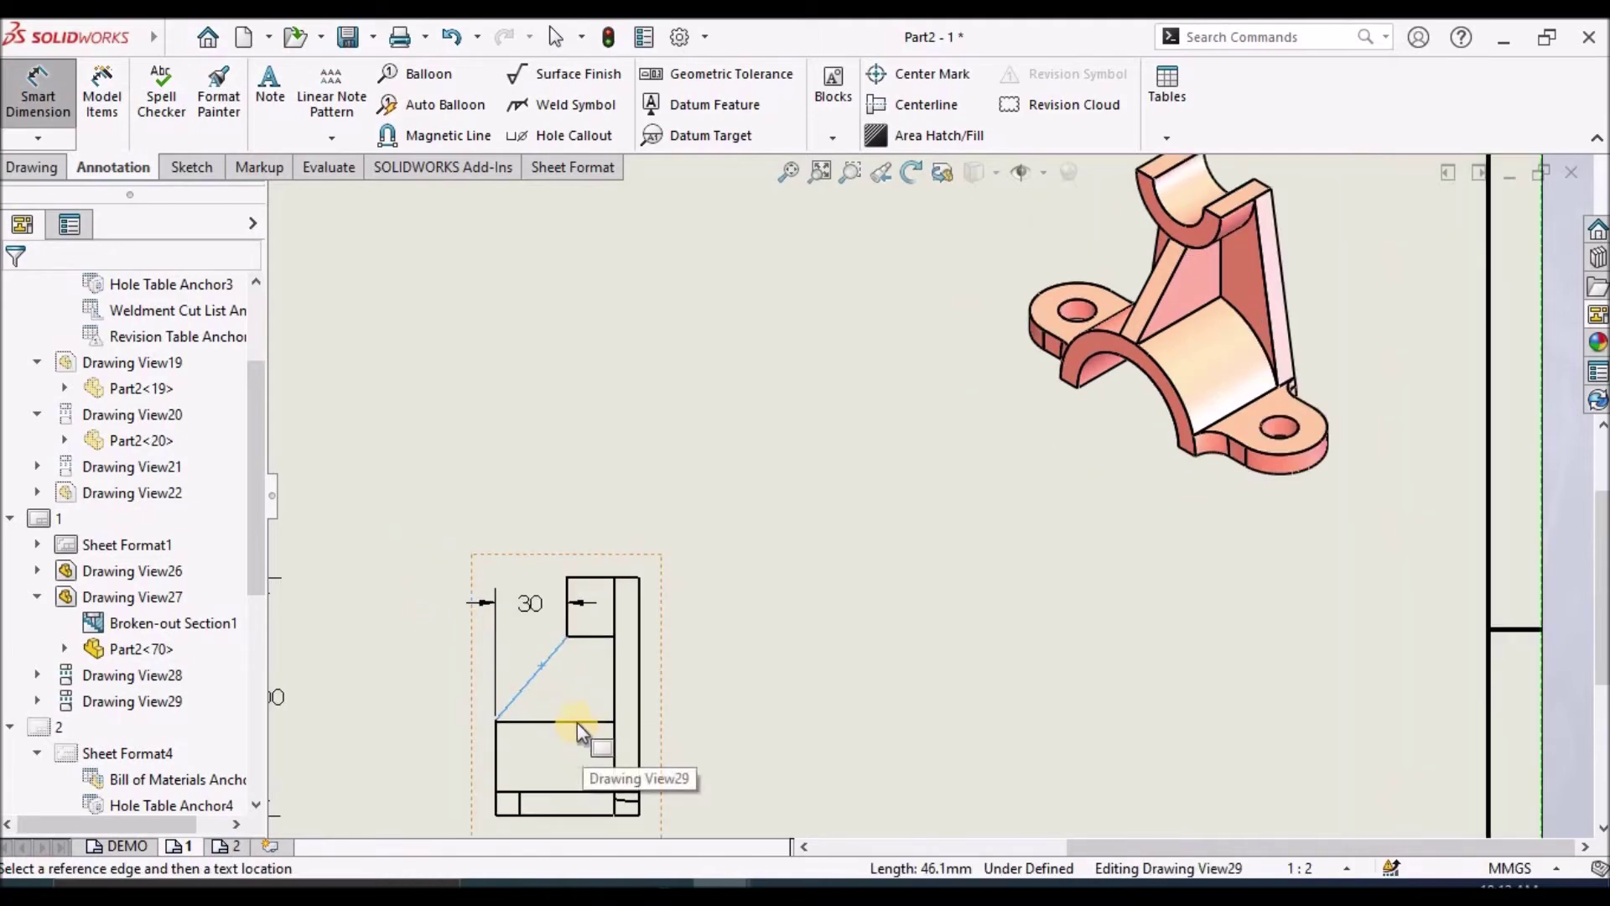
click(551, 720)
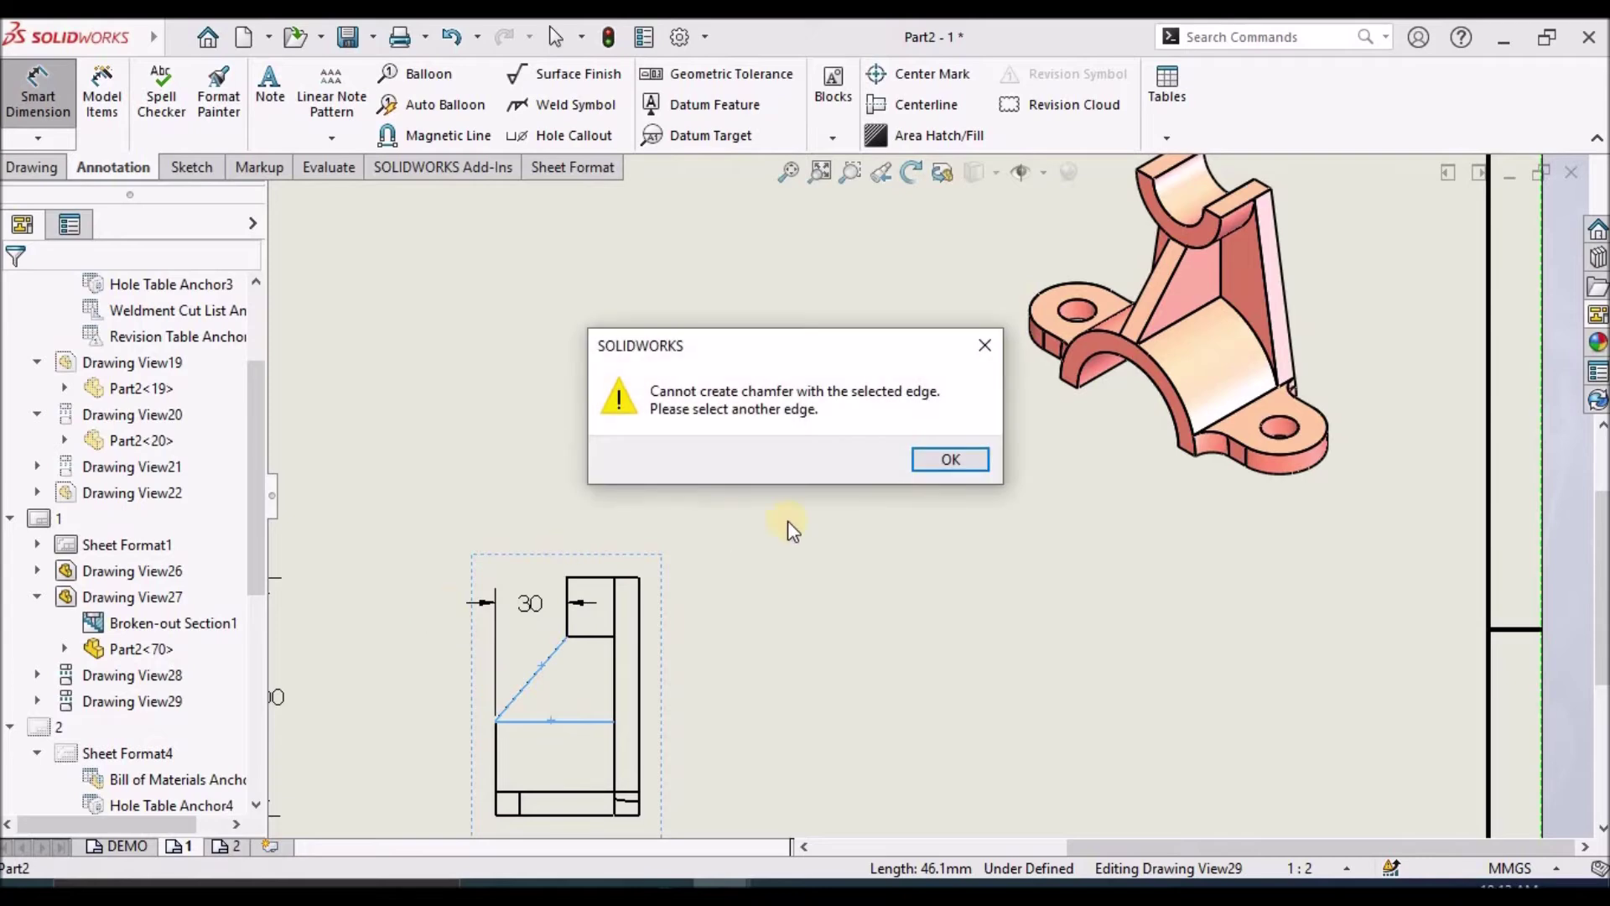
click(952, 462)
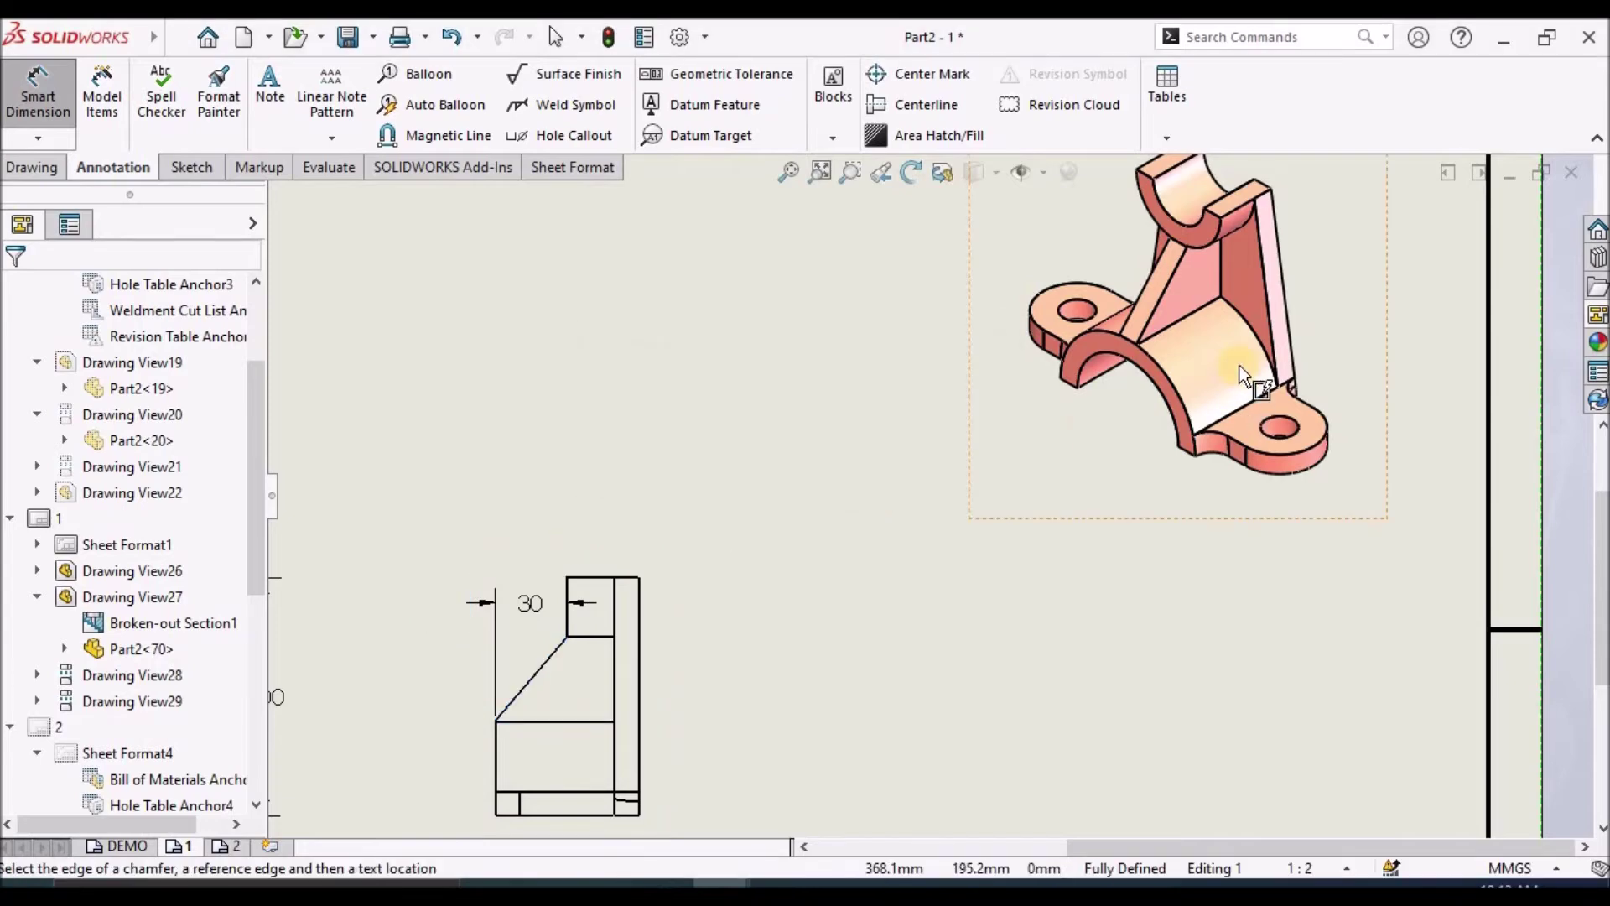
scroll(1248, 376, up, 3)
key(Escape)
- Open the bracket part model from the drawing's shaded pictorial view
click(1375, 543)
right_click(1375, 543)
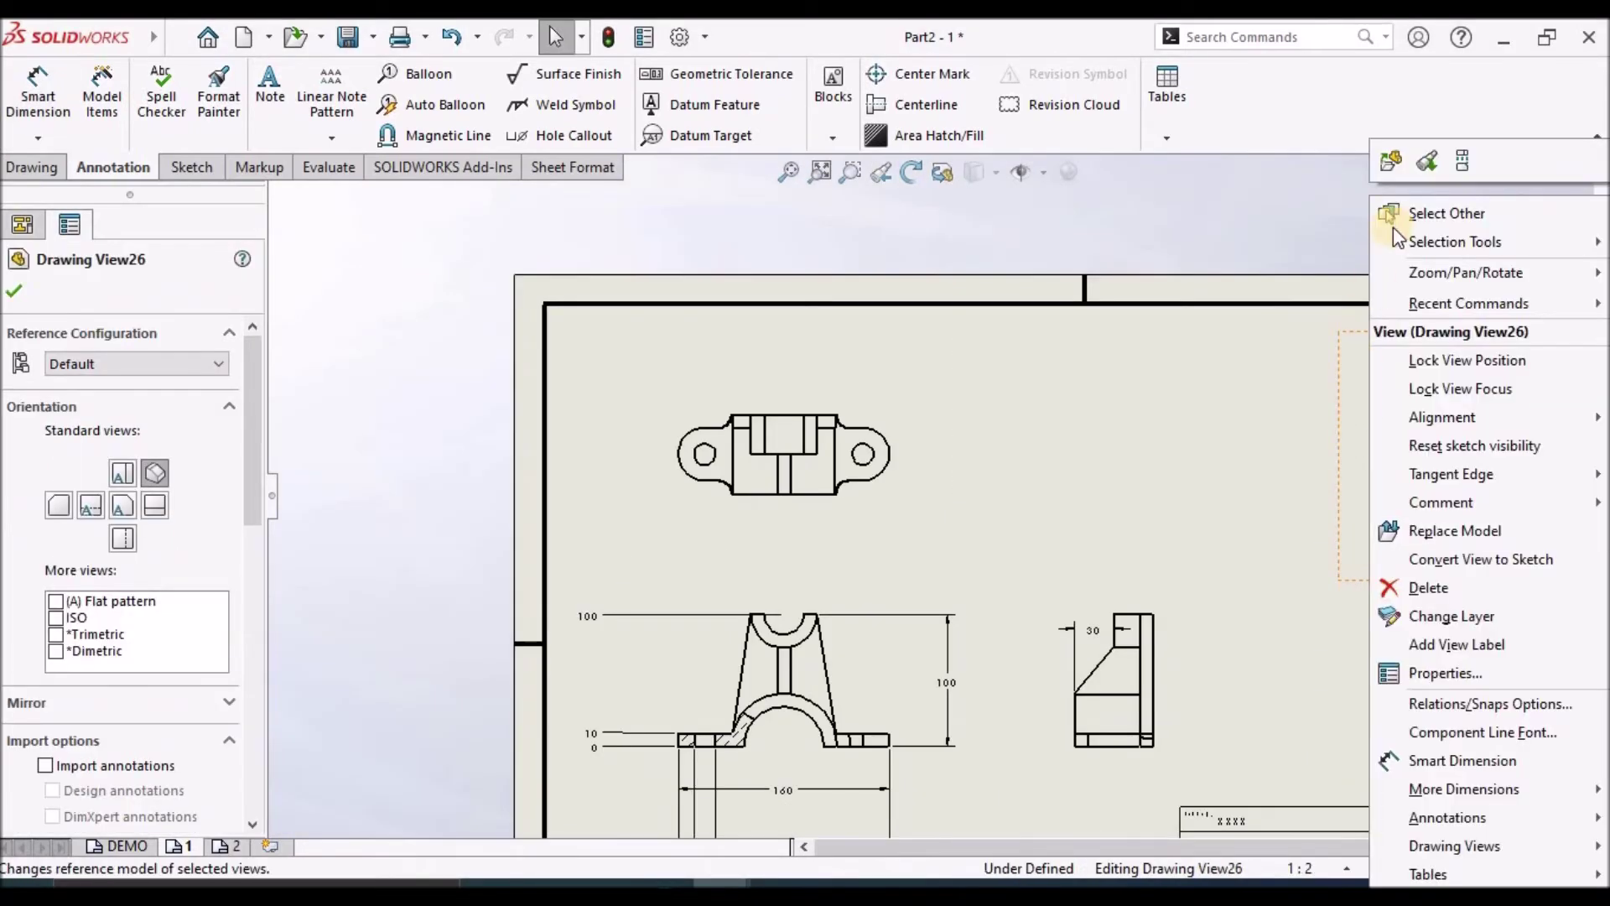
click(1385, 163)
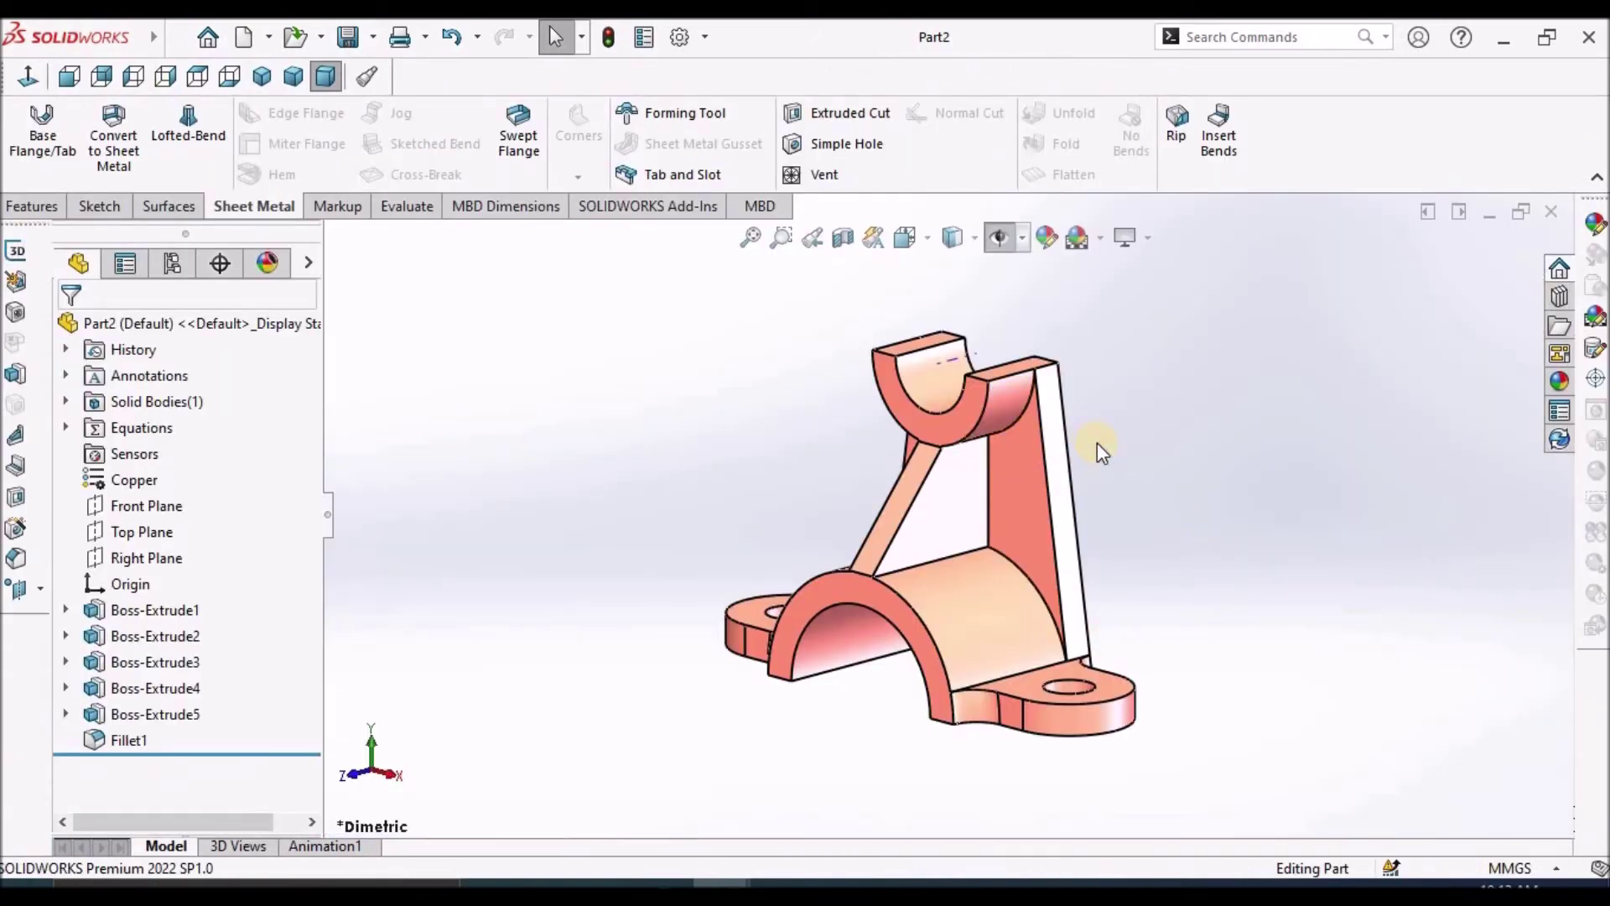
- Chamfer the front top edge on the right end of the upper half-round saddle with 10 mm distance and 45° angle
click(35, 207)
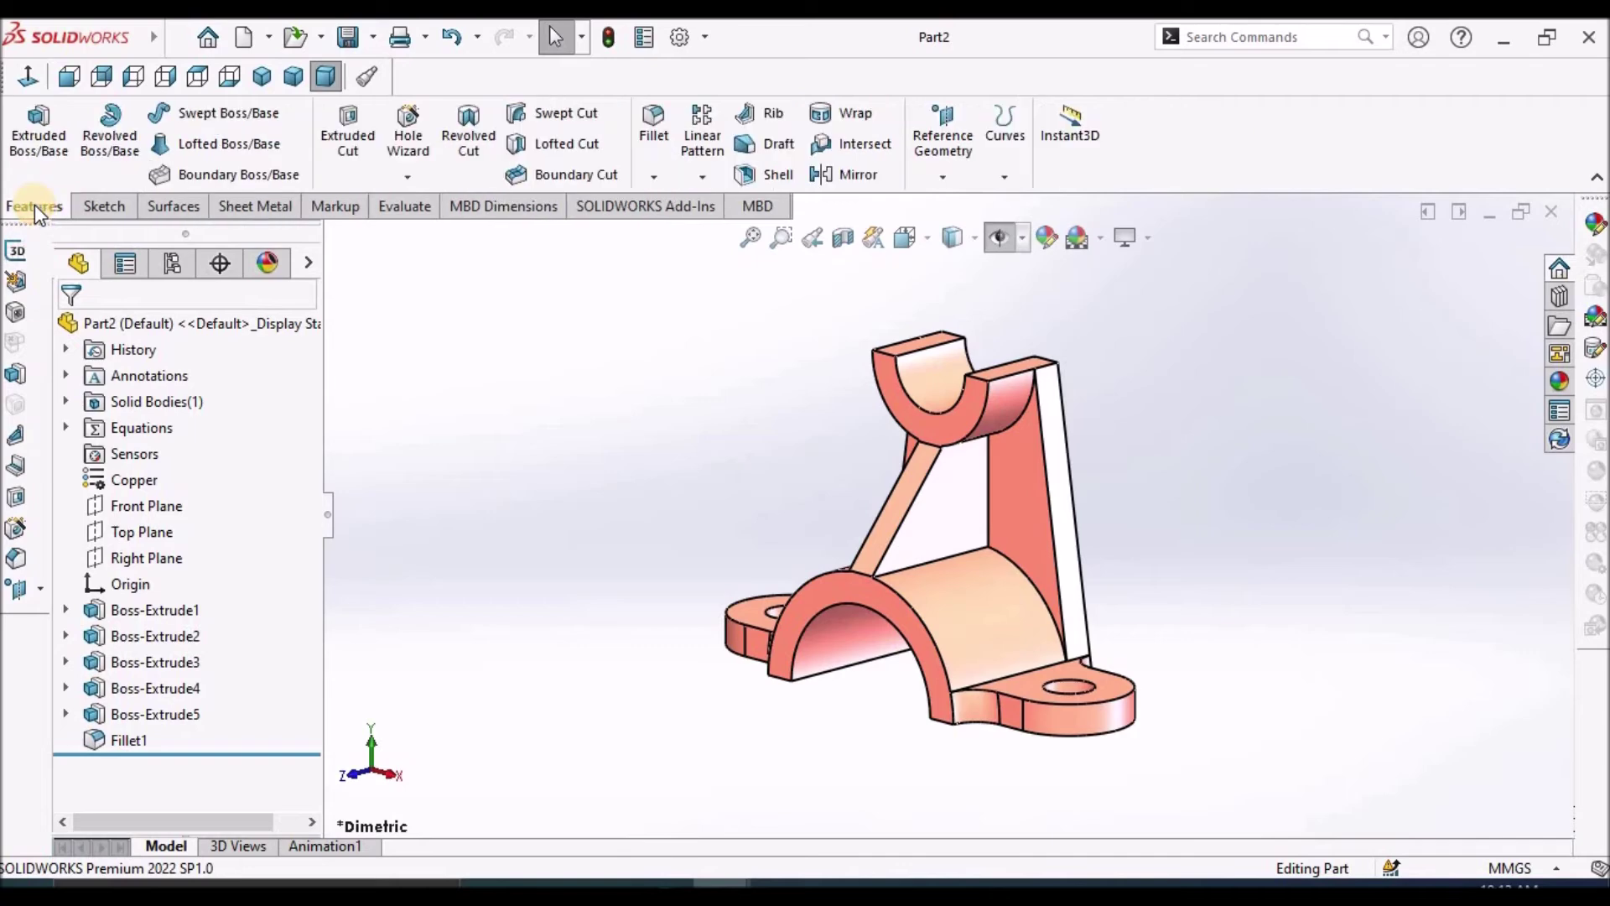
click(662, 178)
click(686, 228)
scroll(954, 384, down, 3)
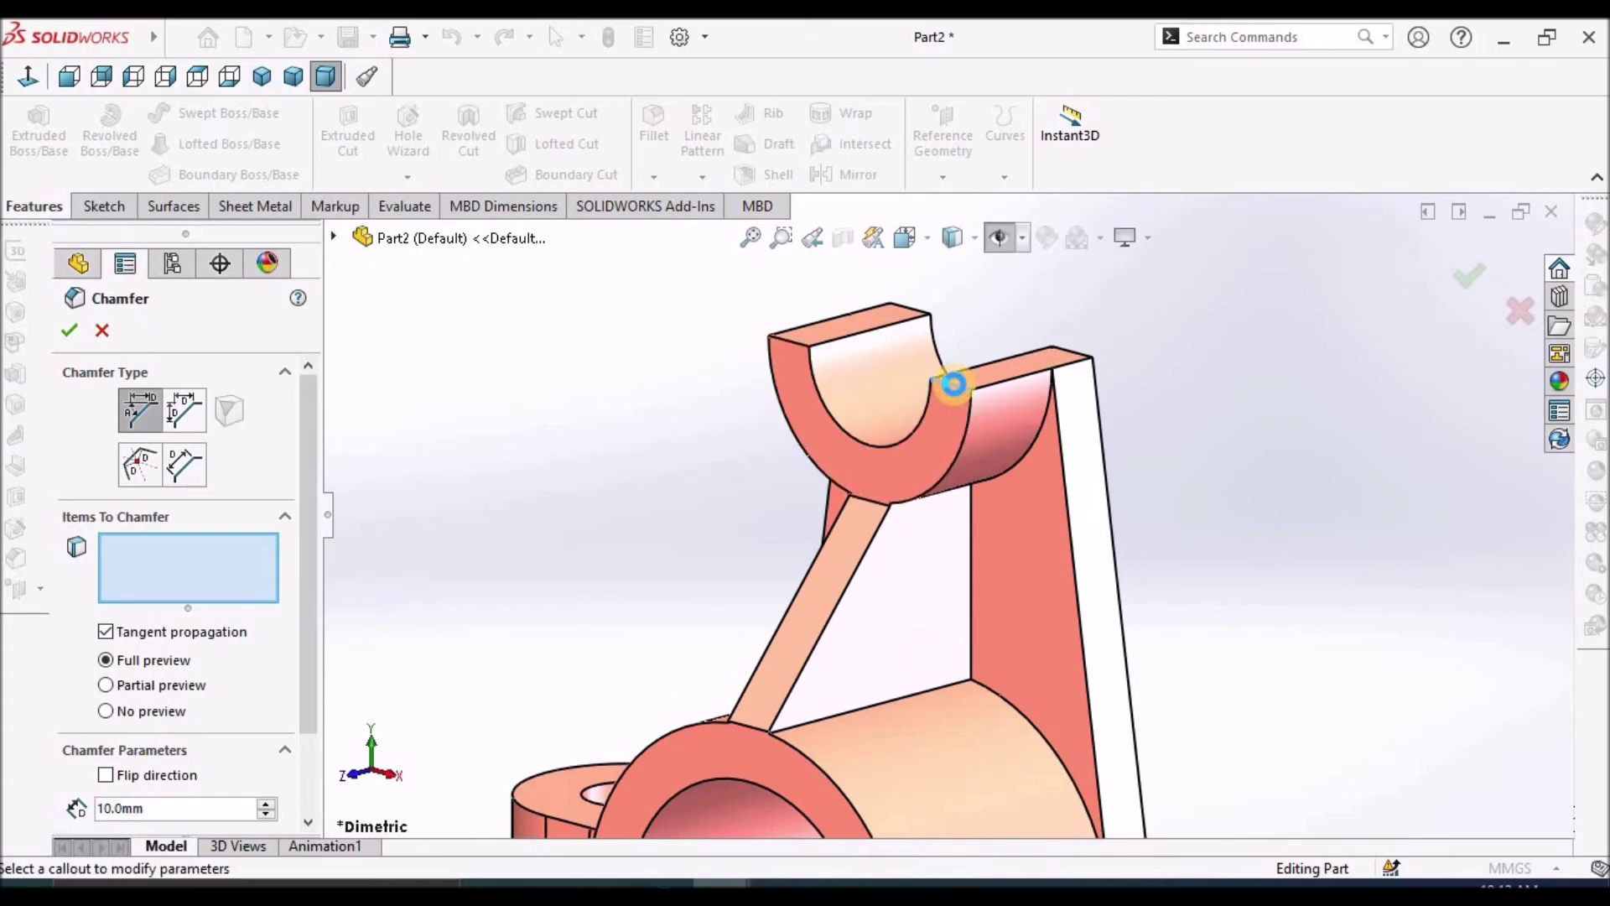
click(956, 387)
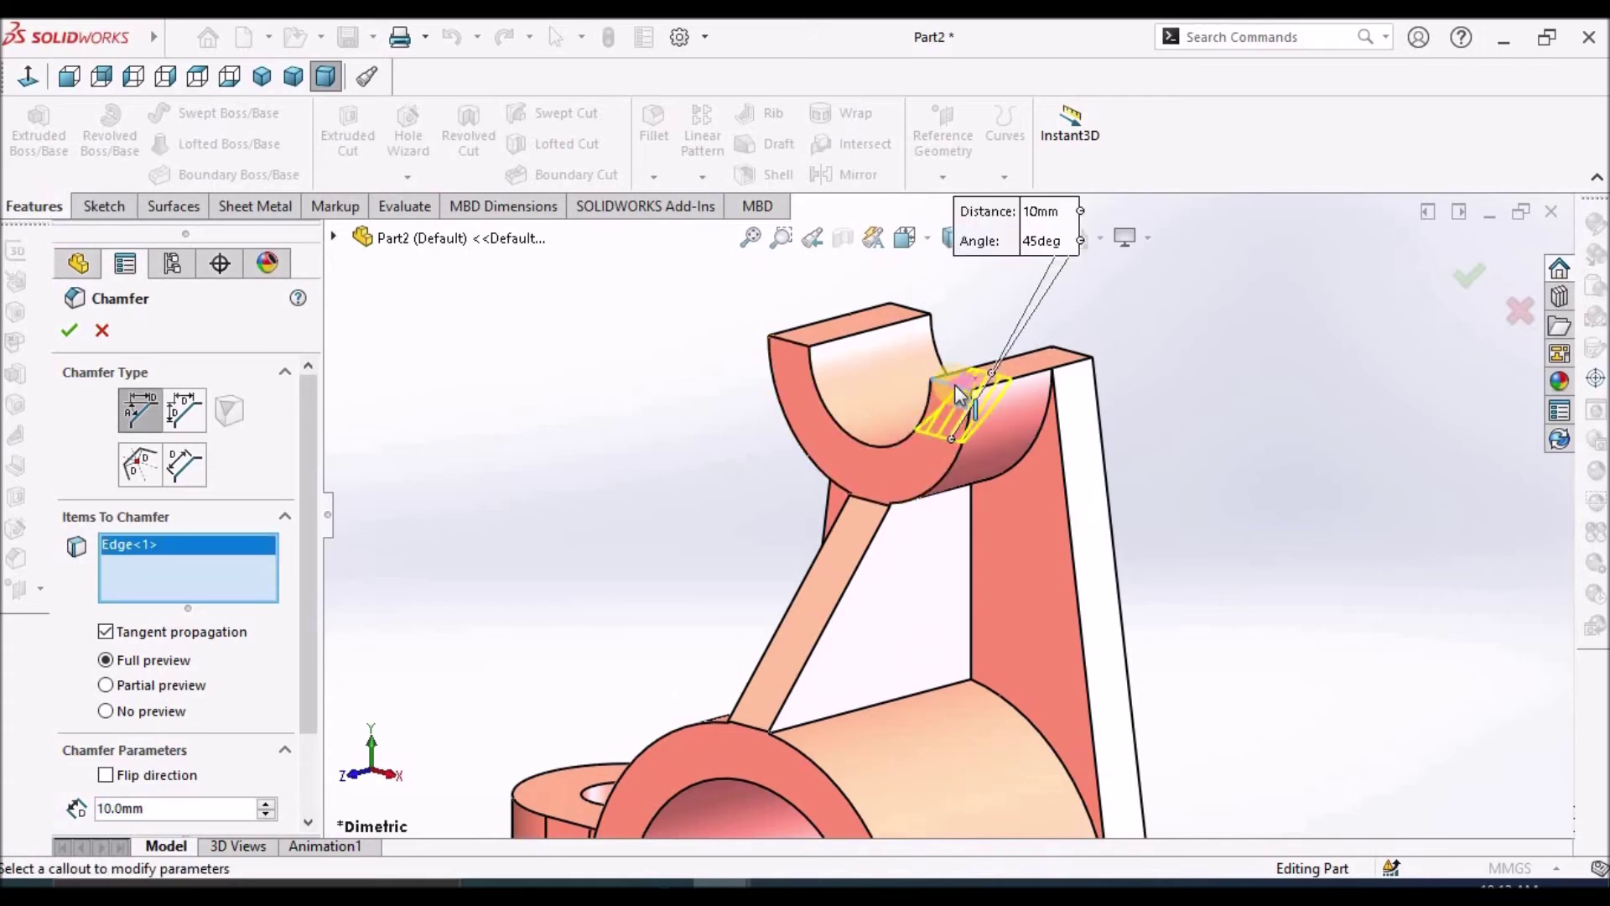
click(66, 329)
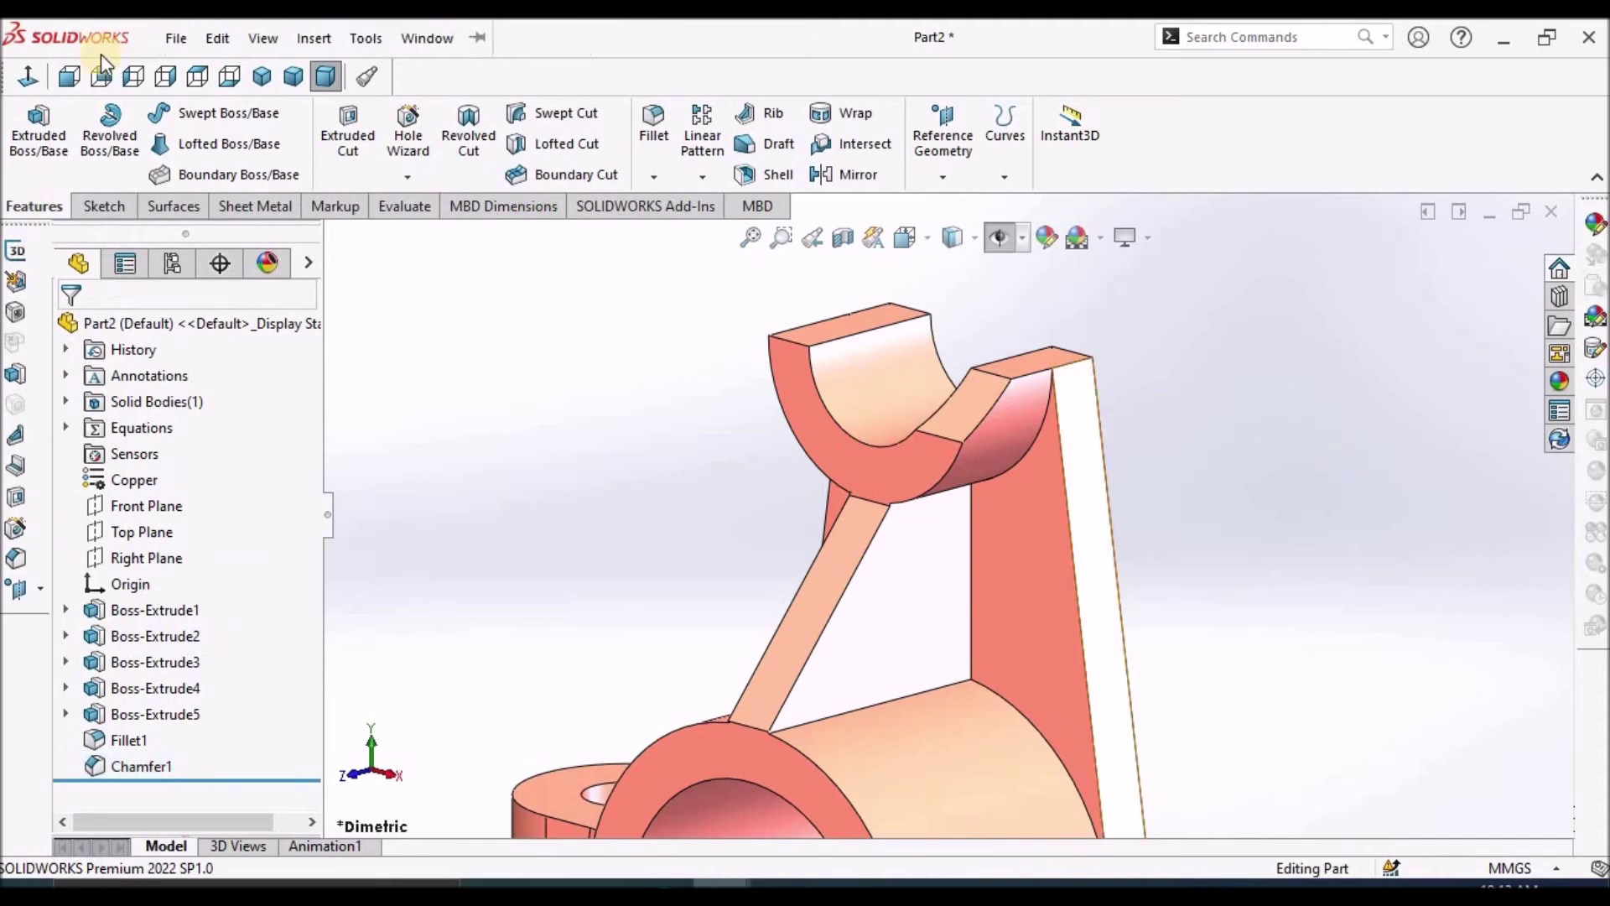
- Switch back to the drawing and add a chamfer dimension between the side view's top edge and the new chamfer, placed above the view
click(416, 40)
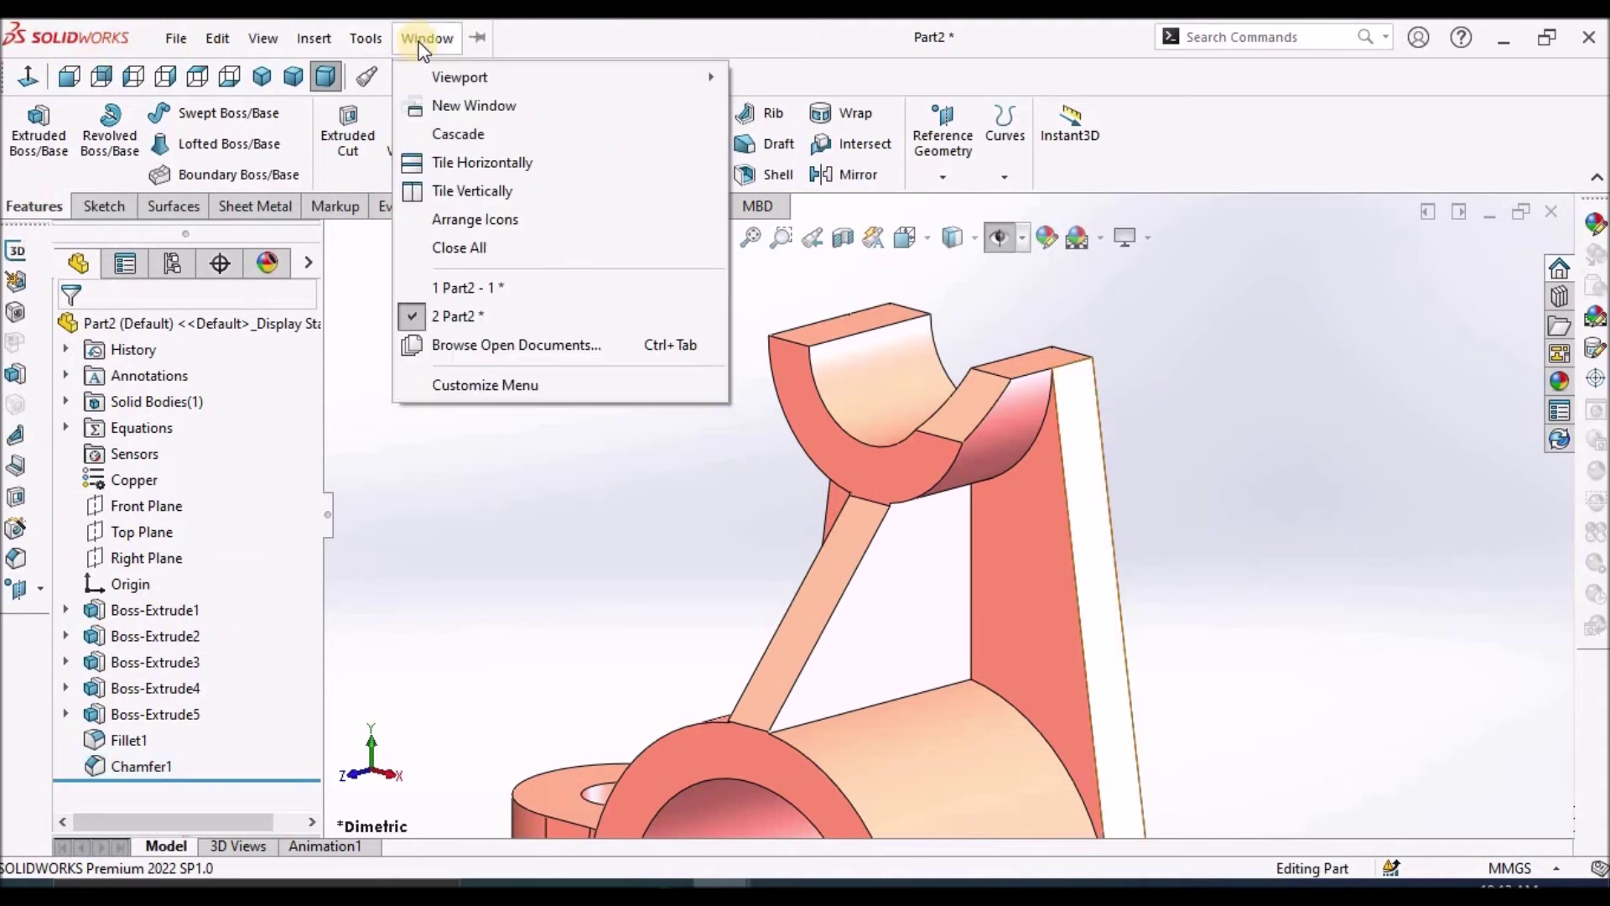
click(437, 278)
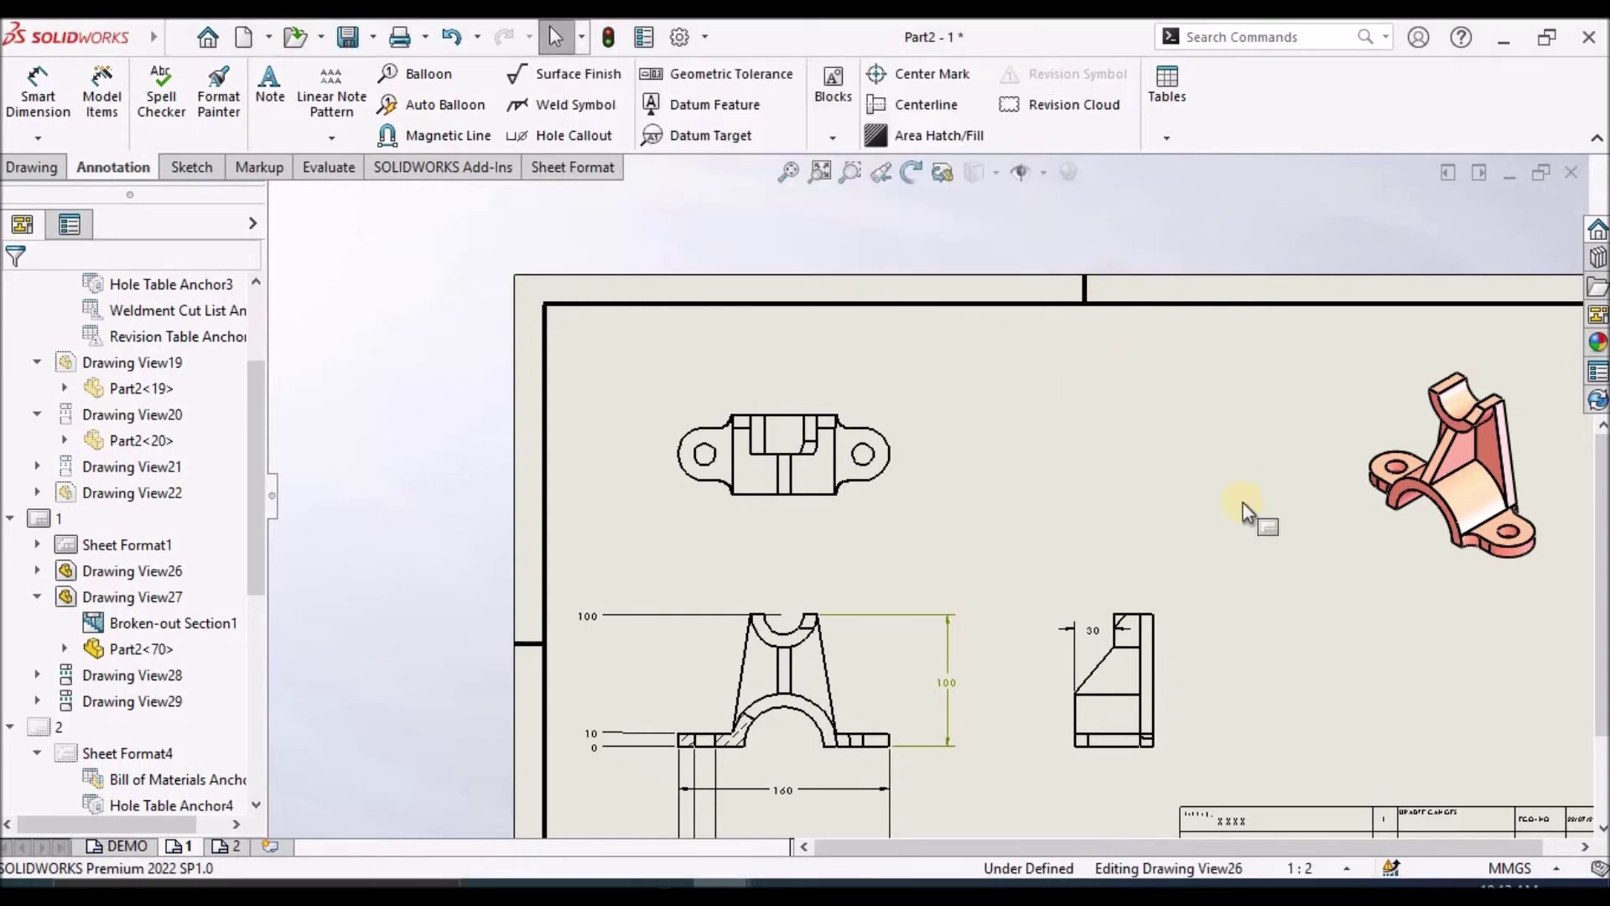
scroll(1082, 578, down, 8)
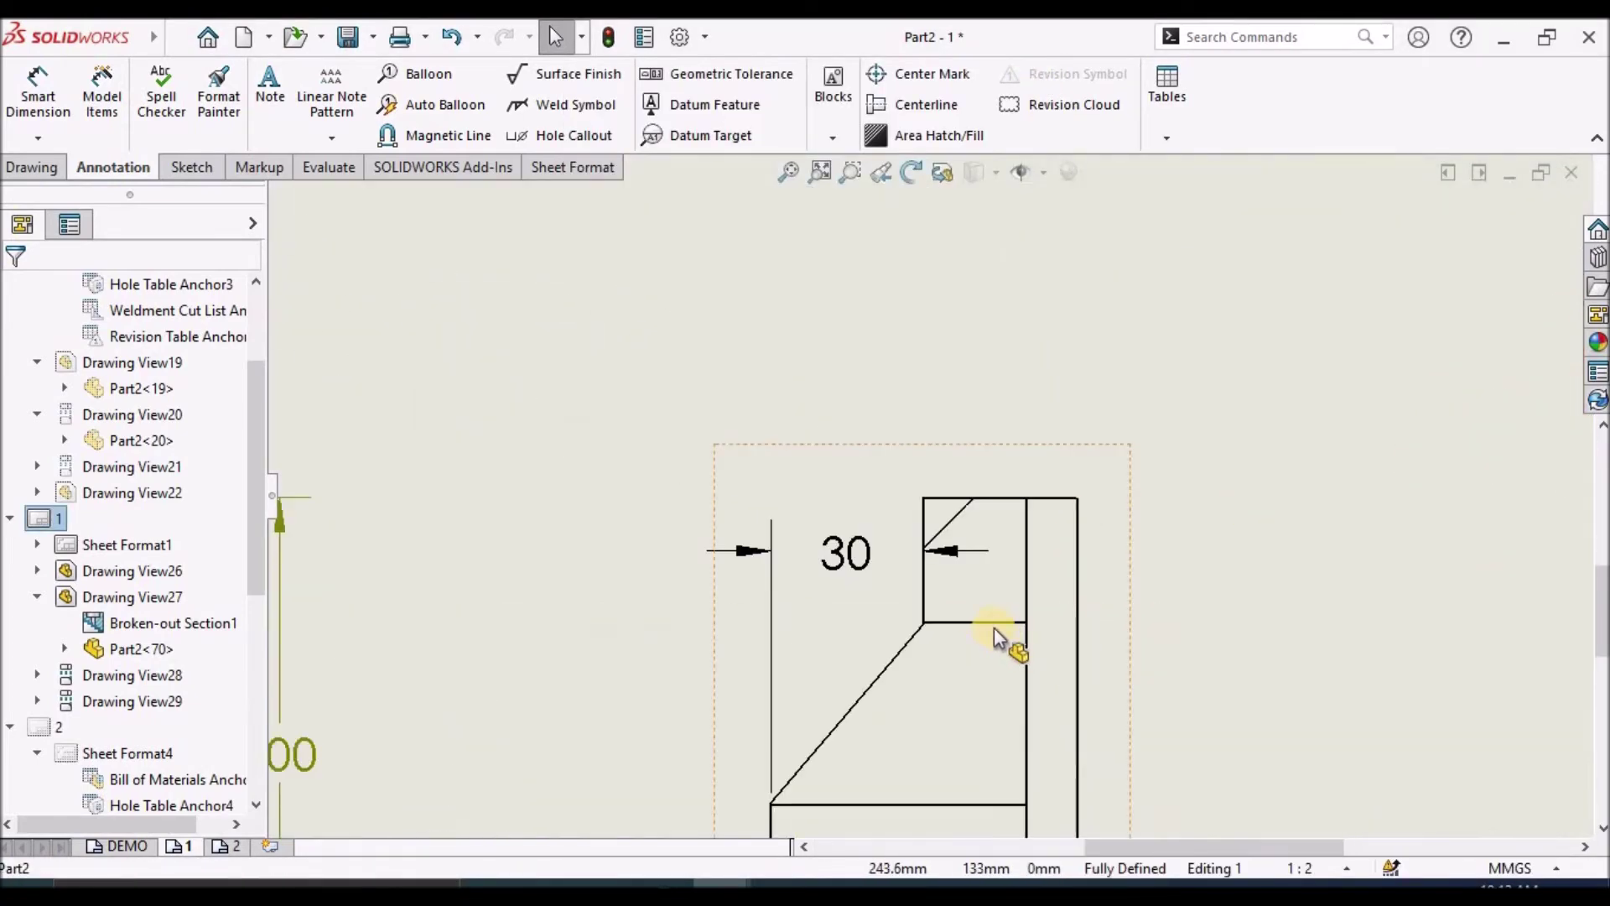
click(51, 138)
click(159, 485)
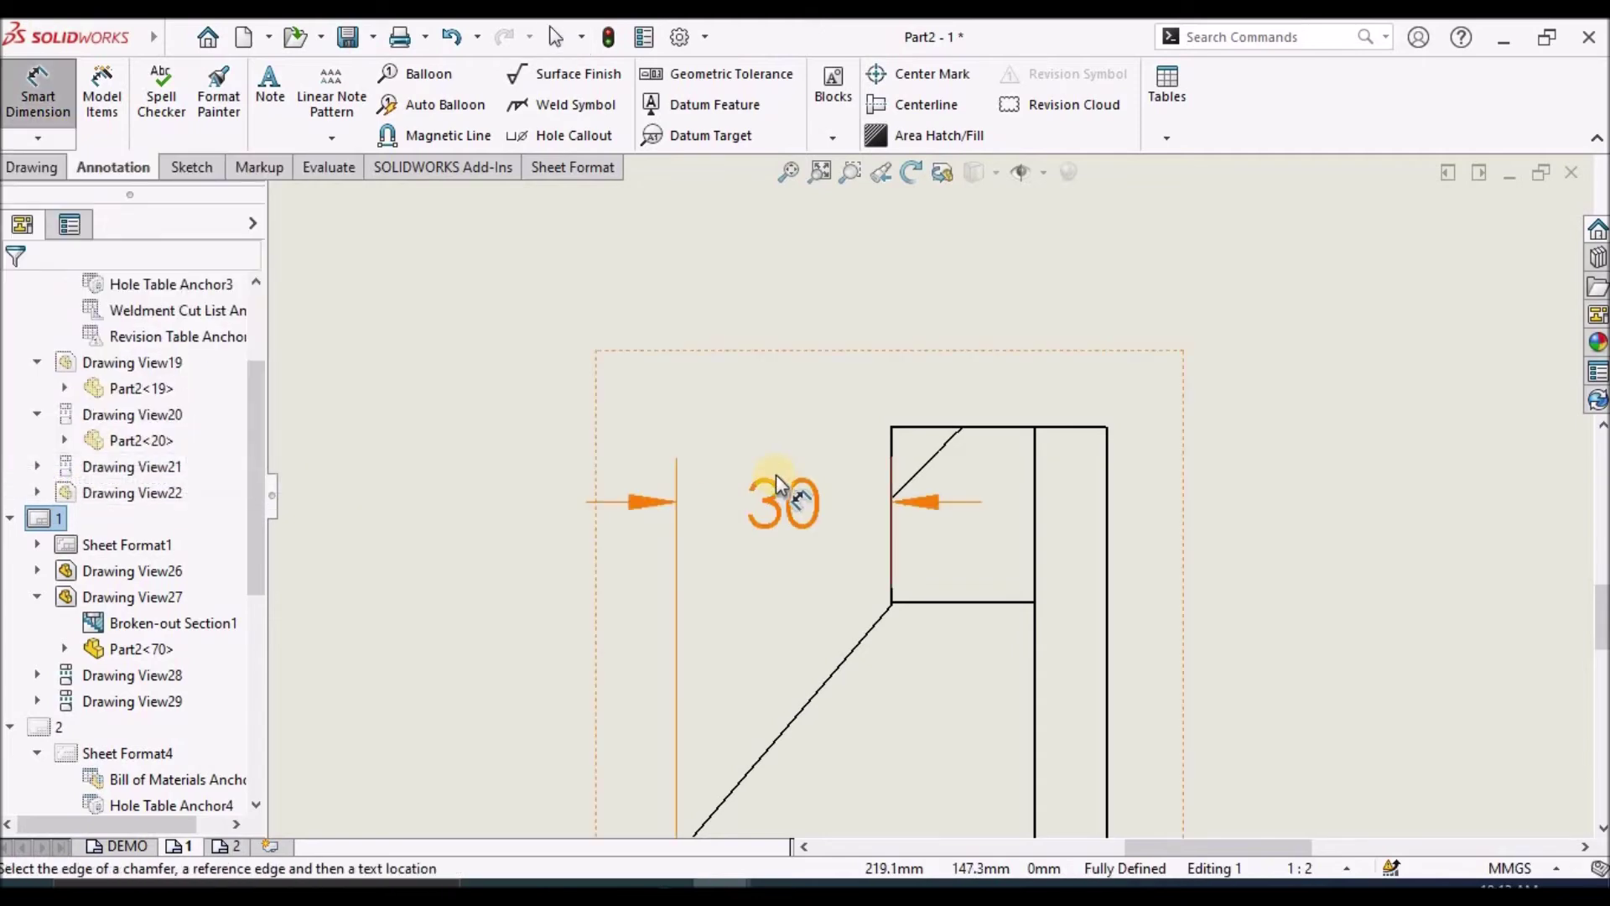
scroll(998, 474, down, 3)
click(1260, 374)
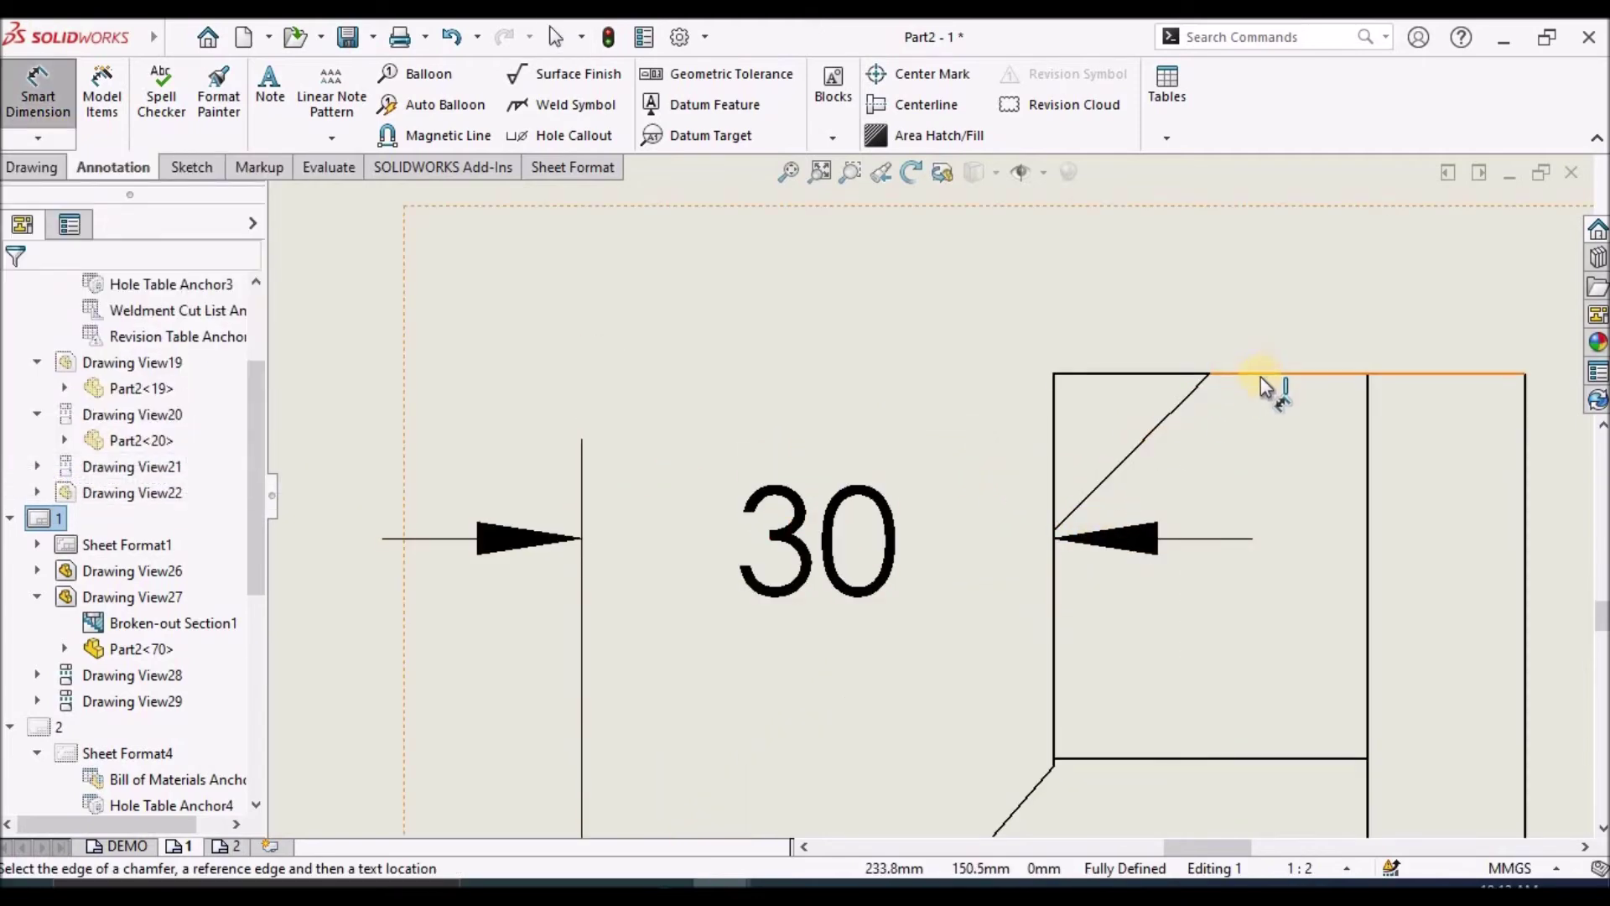
click(1142, 441)
scroll(923, 360, up, 5)
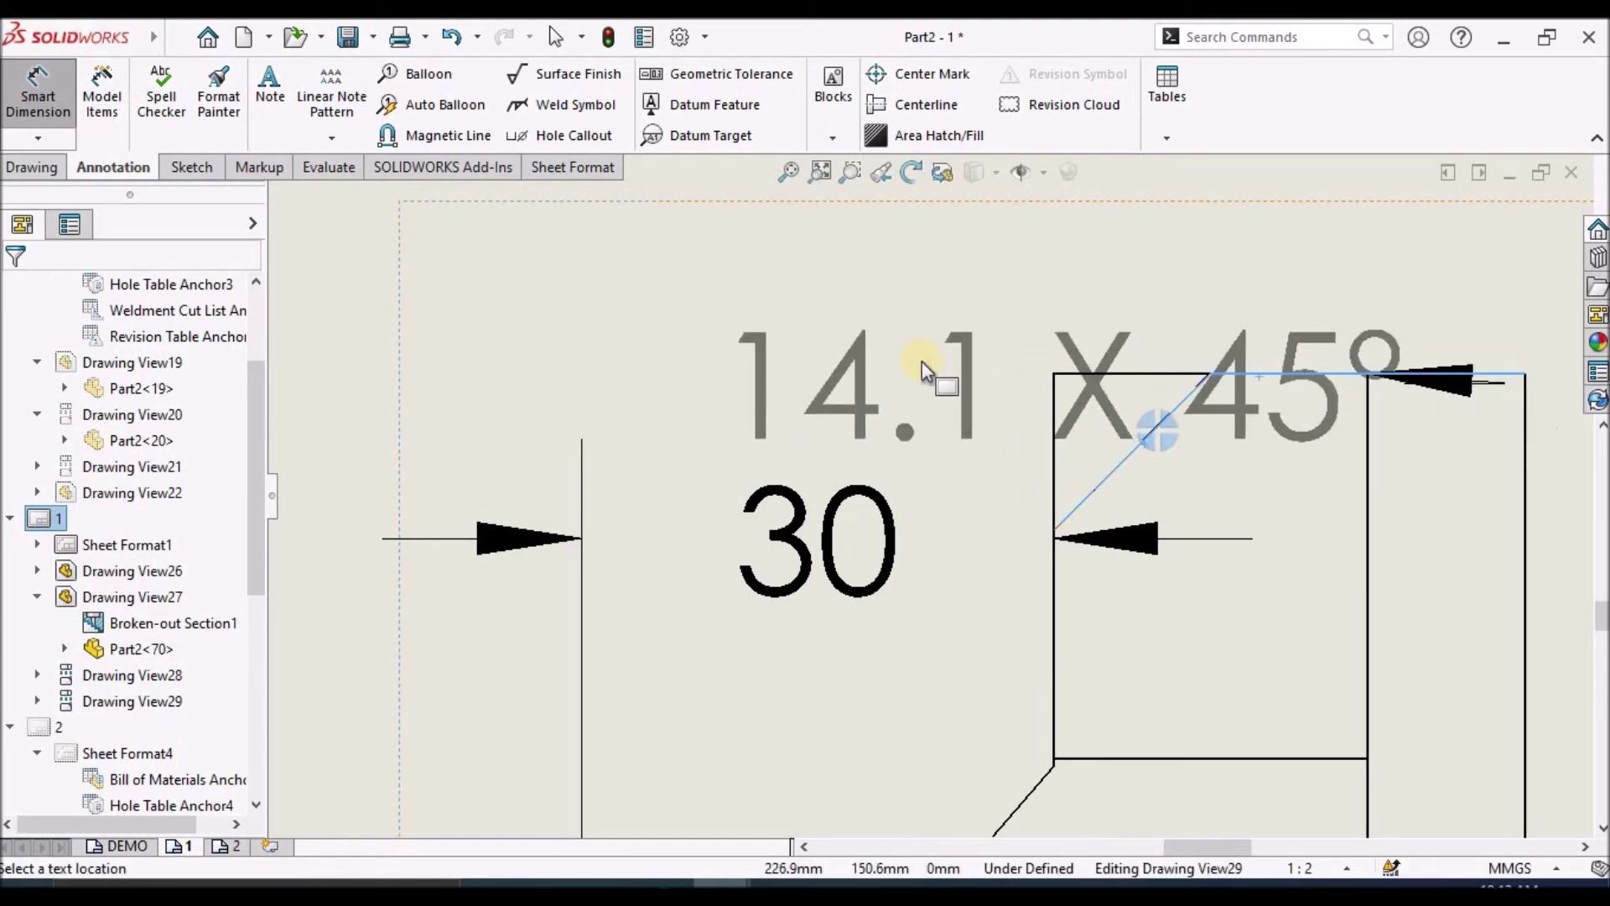
click(839, 355)
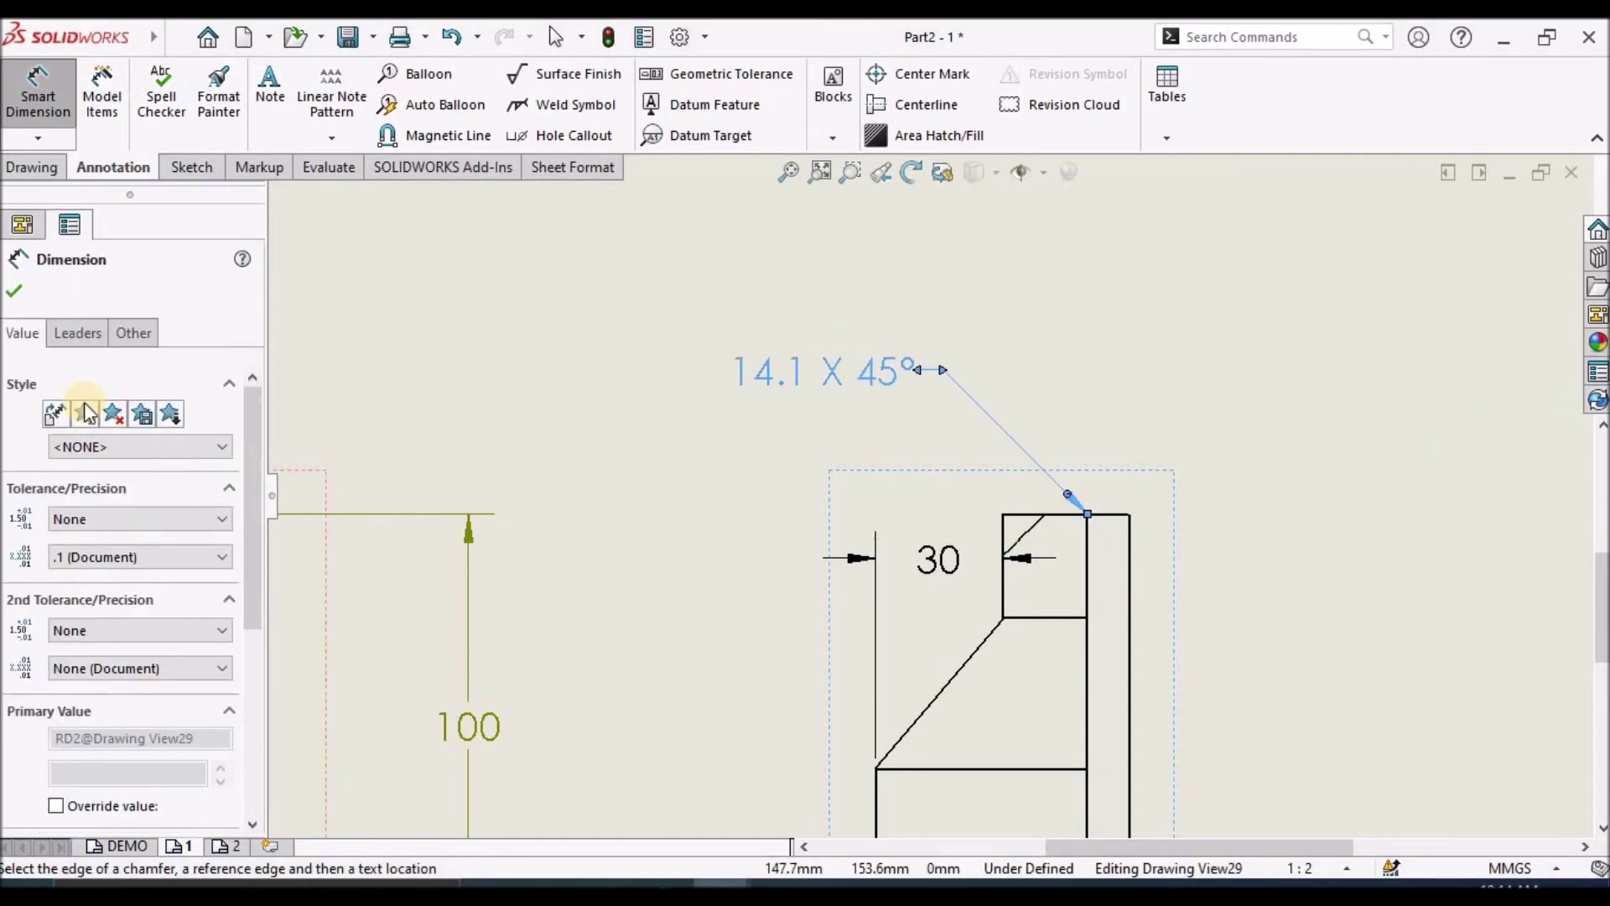
key(Escape)
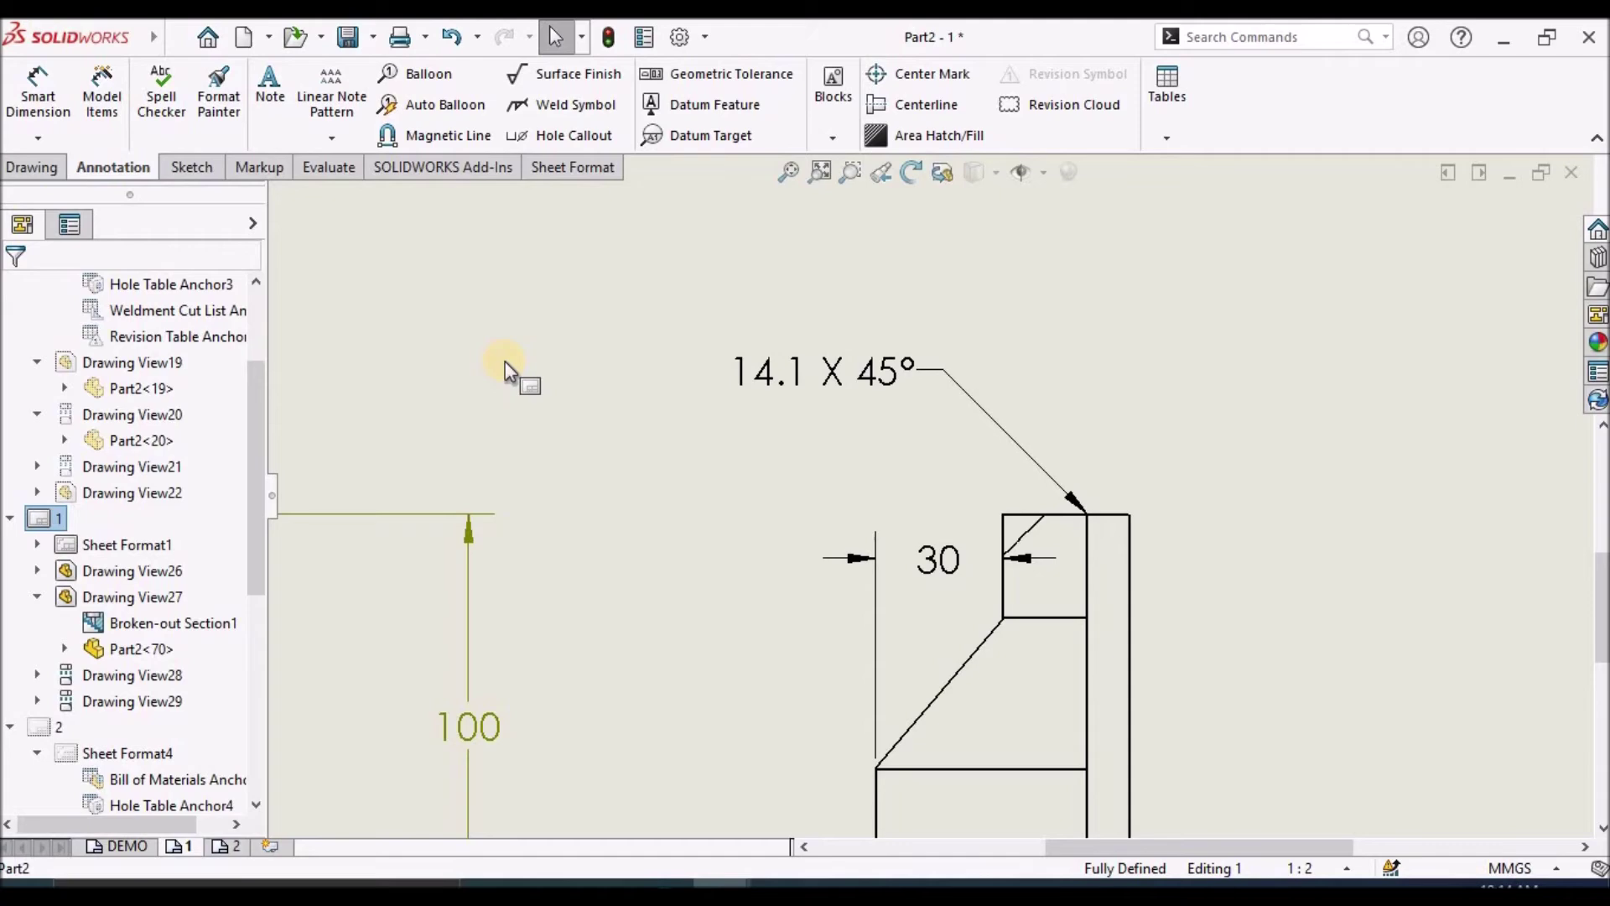
- Place a vertical height dimension between the side view's top and bottom edges and delete it
scroll(803, 433, up, 3)
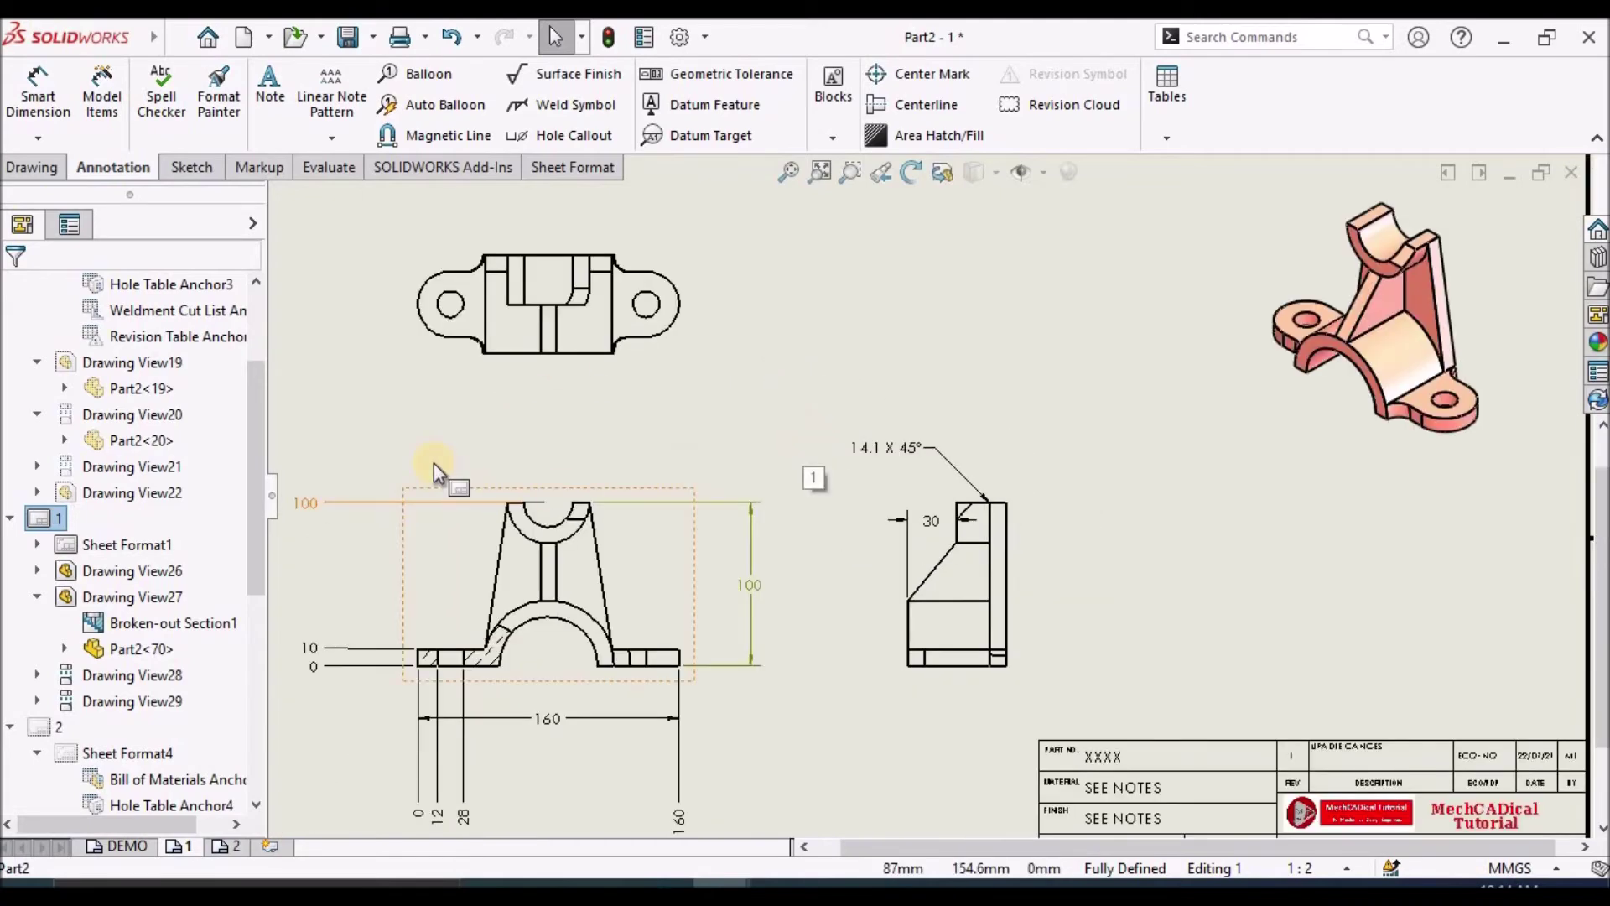
scroll(469, 428, down, 2)
click(38, 92)
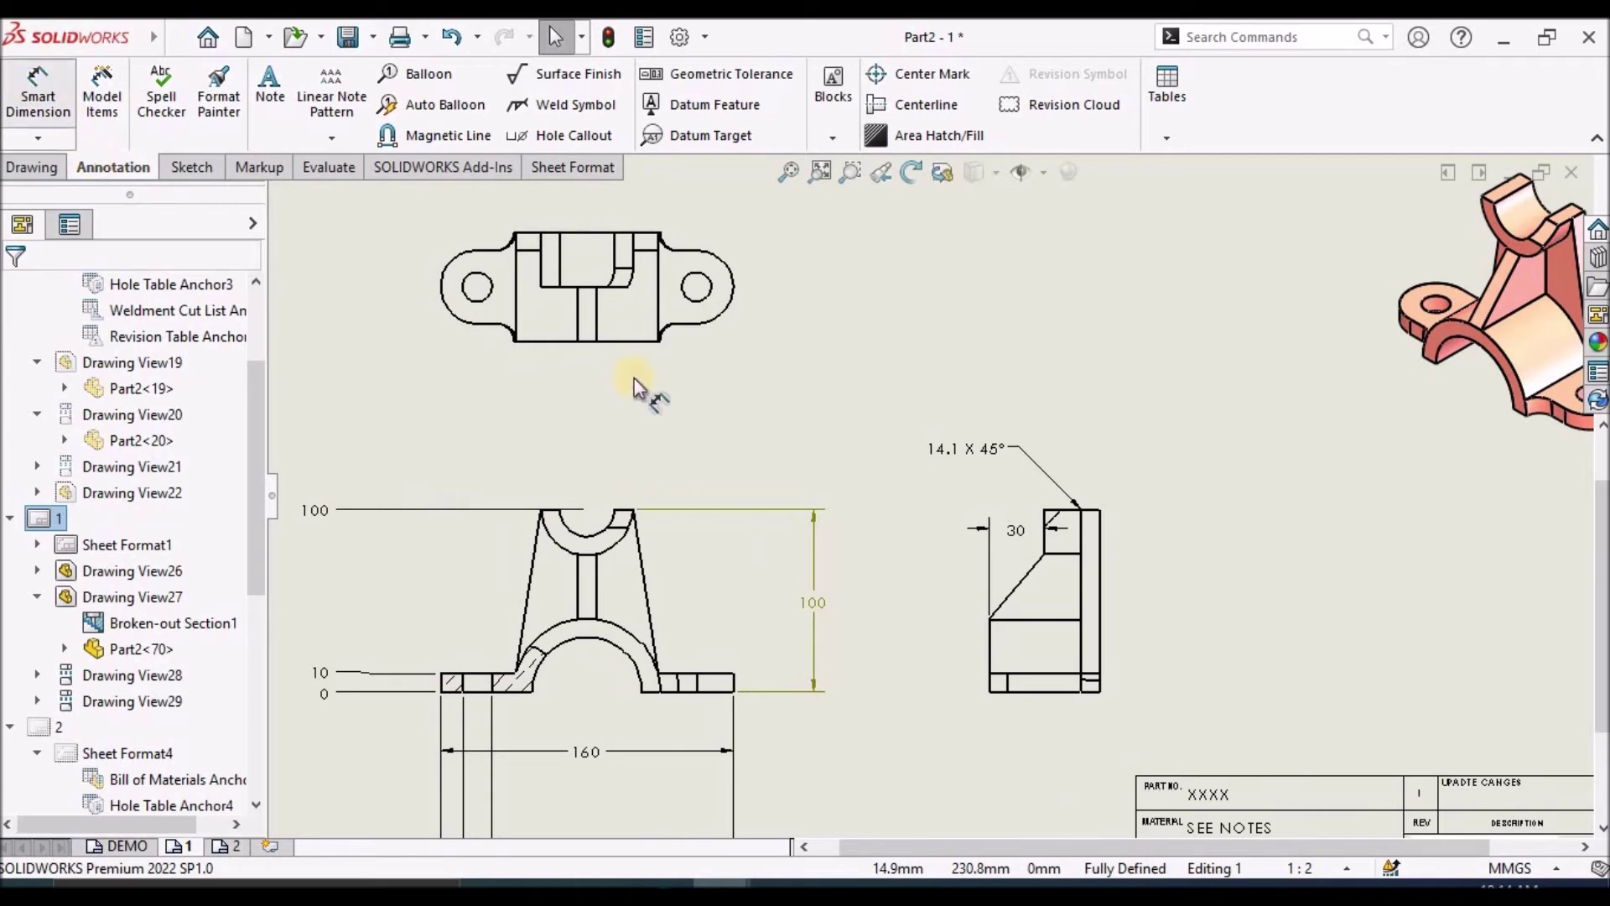
scroll(1088, 516, down, 2)
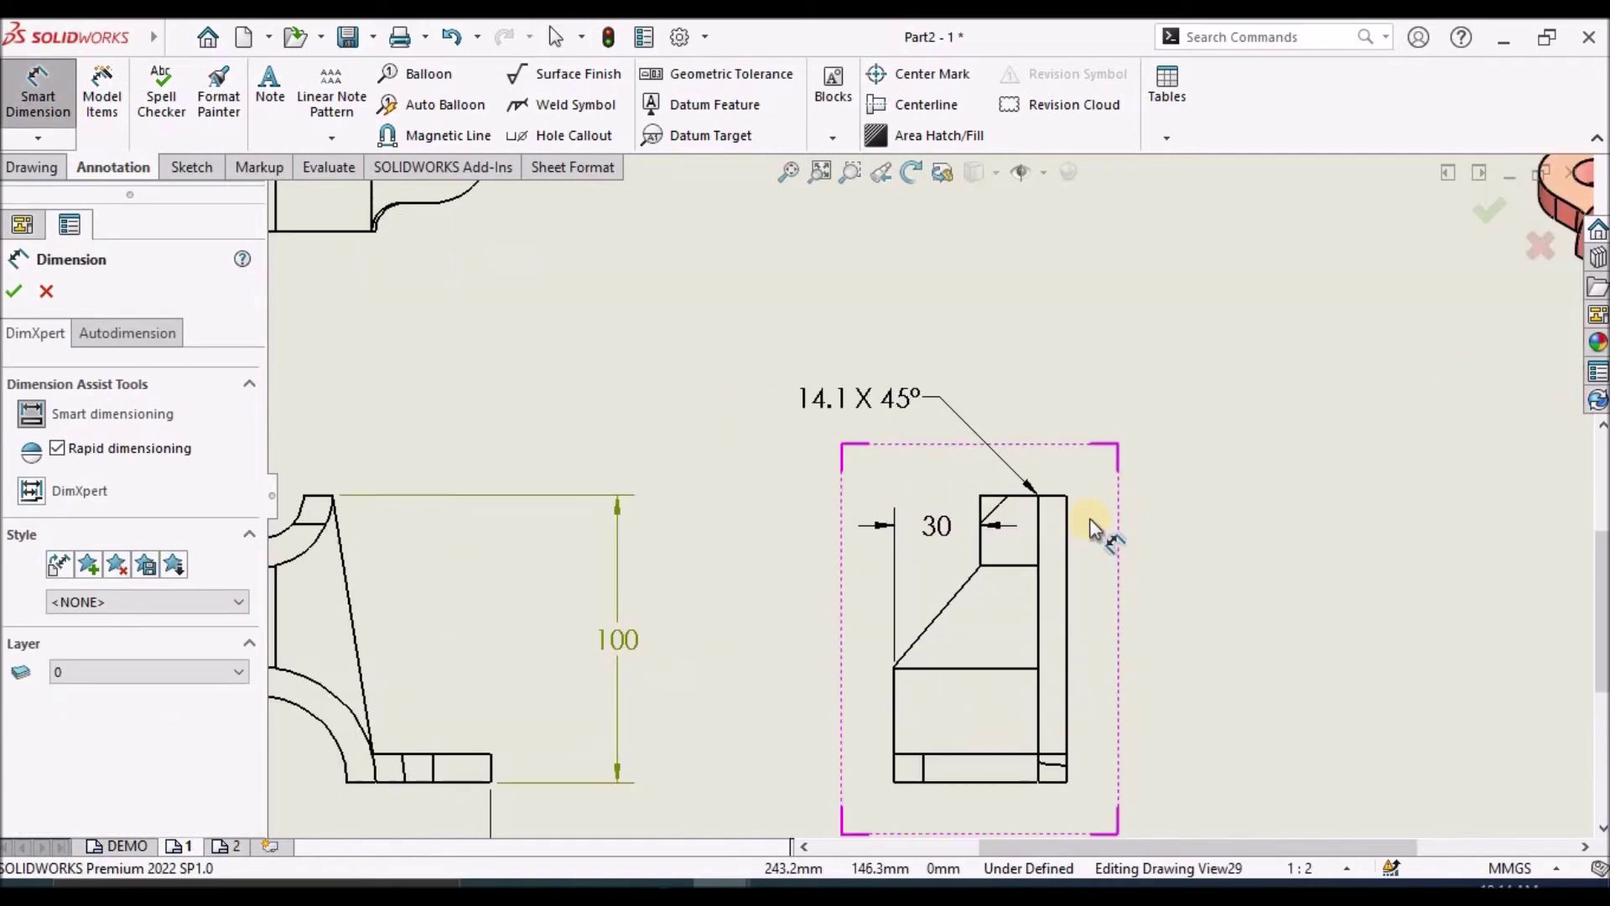
click(1052, 496)
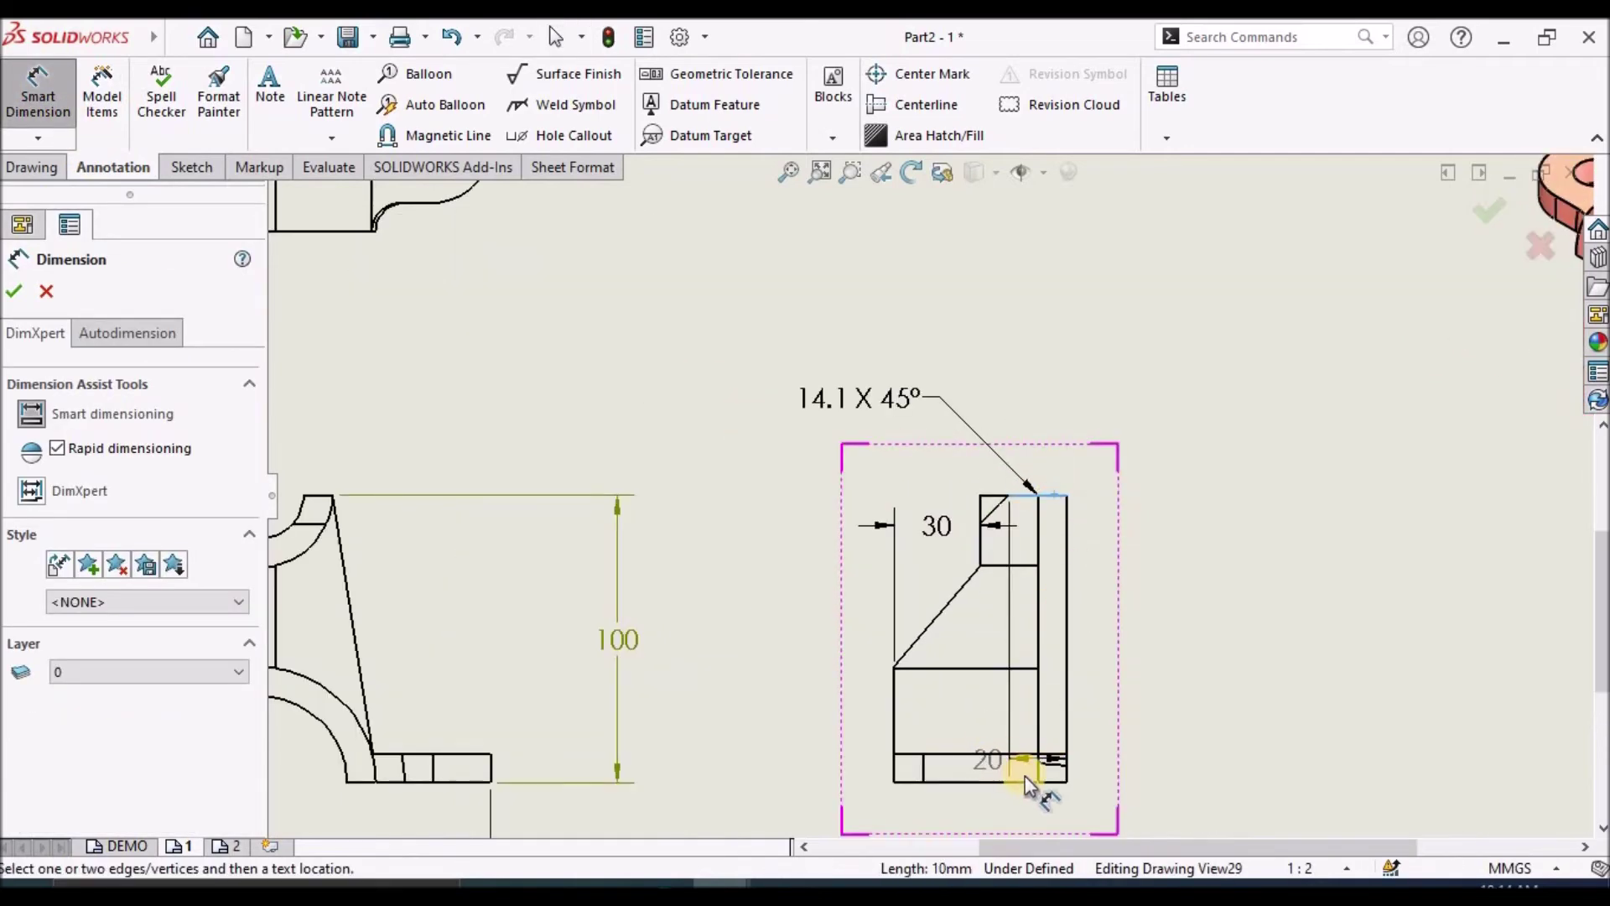
click(1023, 782)
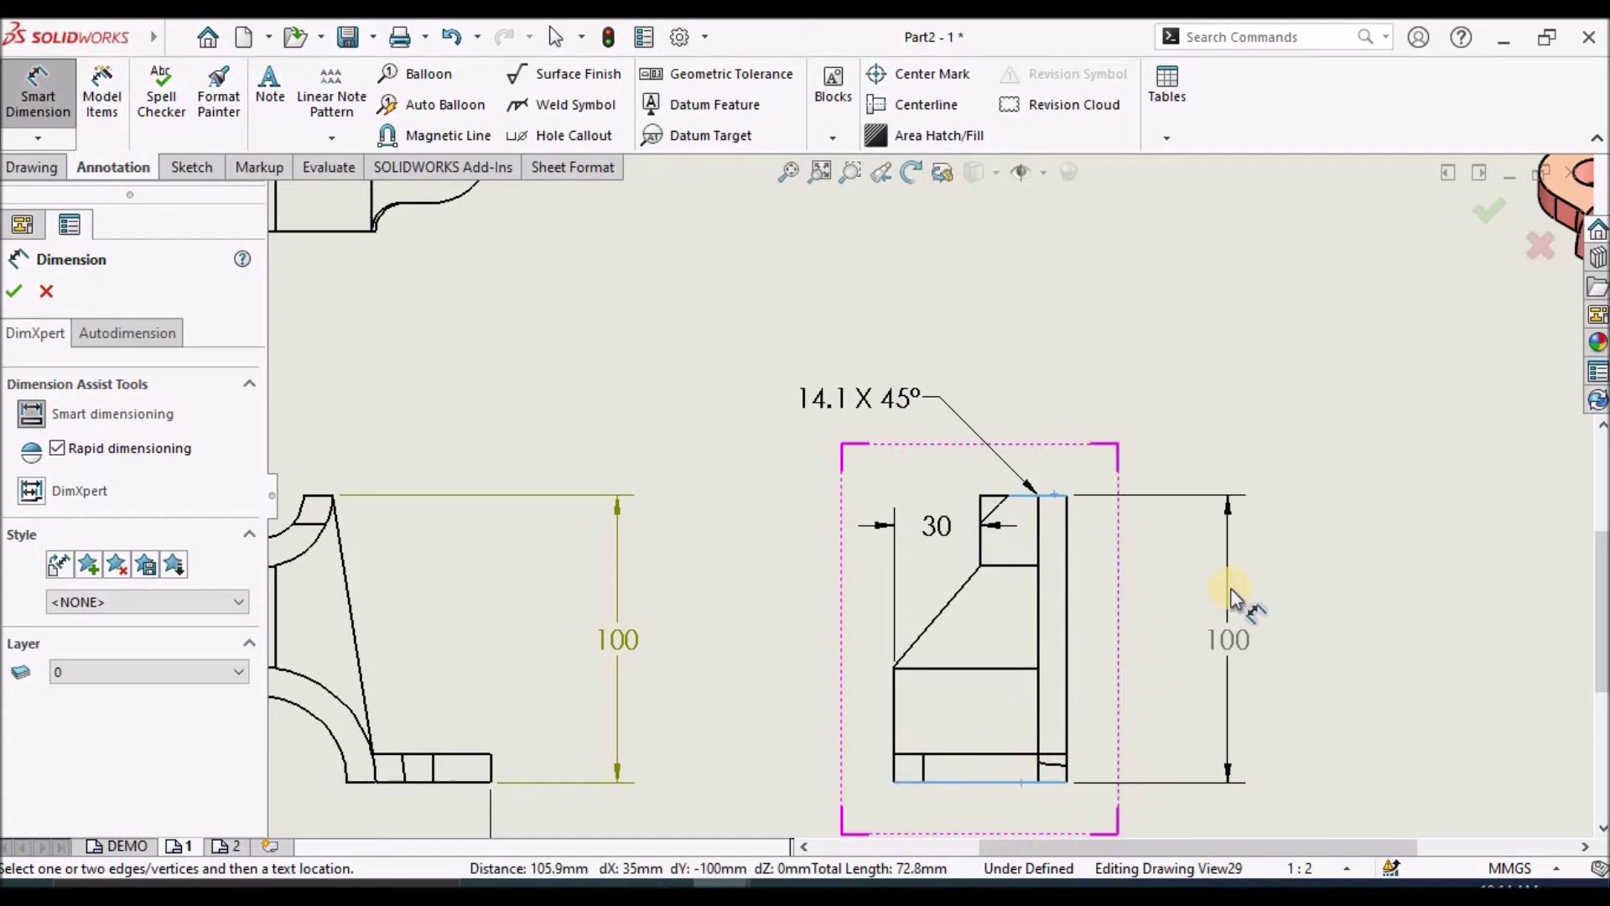
click(1230, 591)
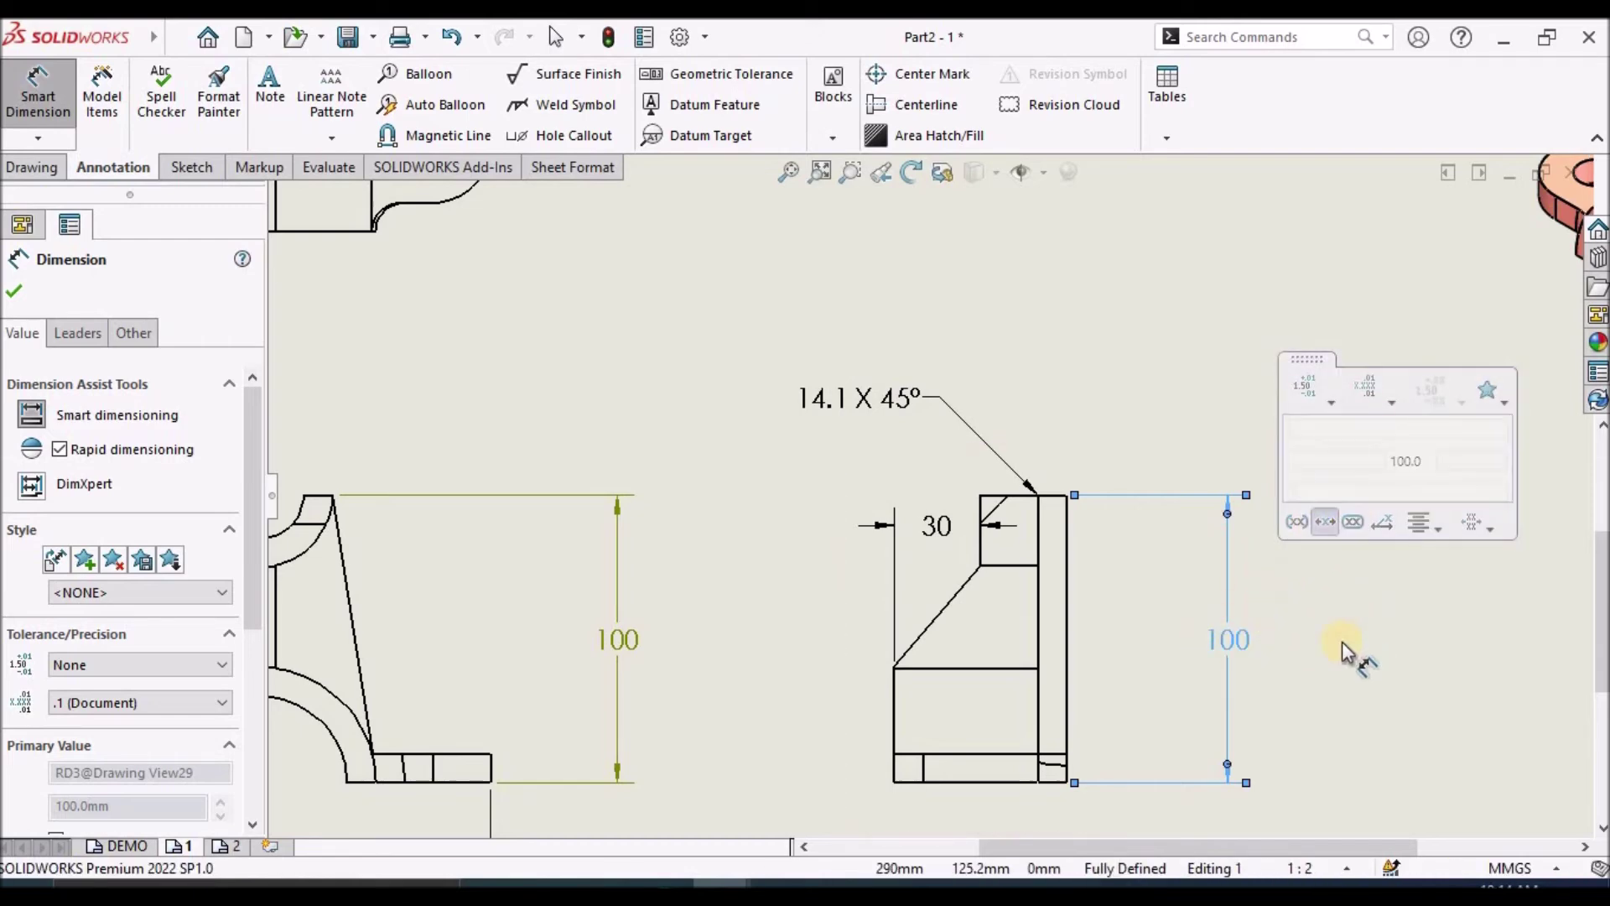
key(Escape)
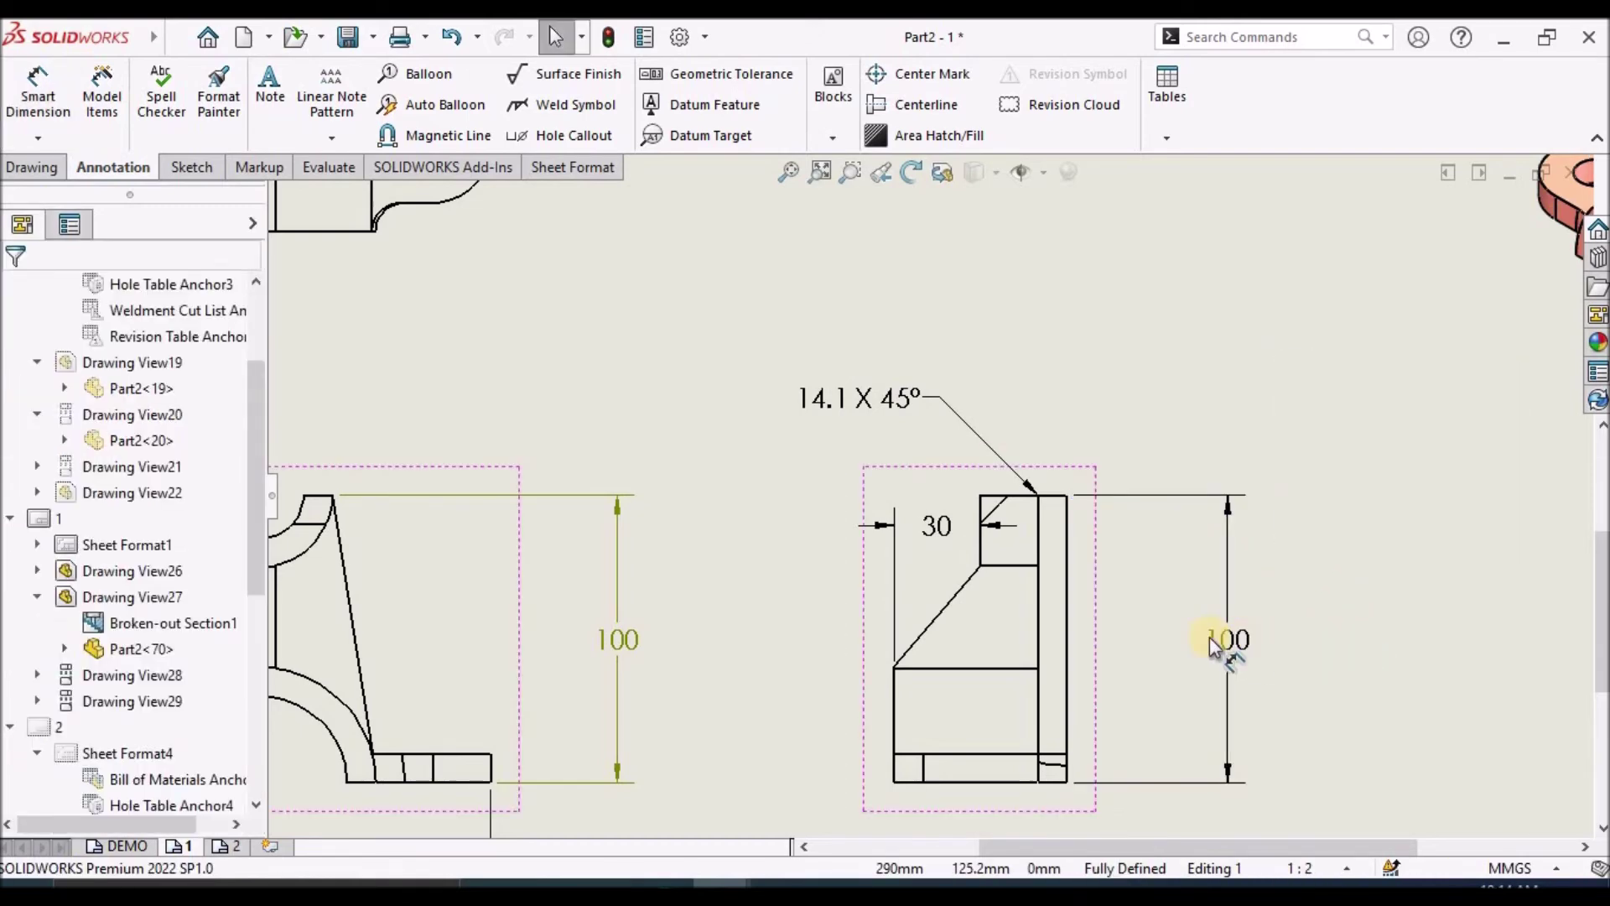
click(1228, 639)
key(Delete)
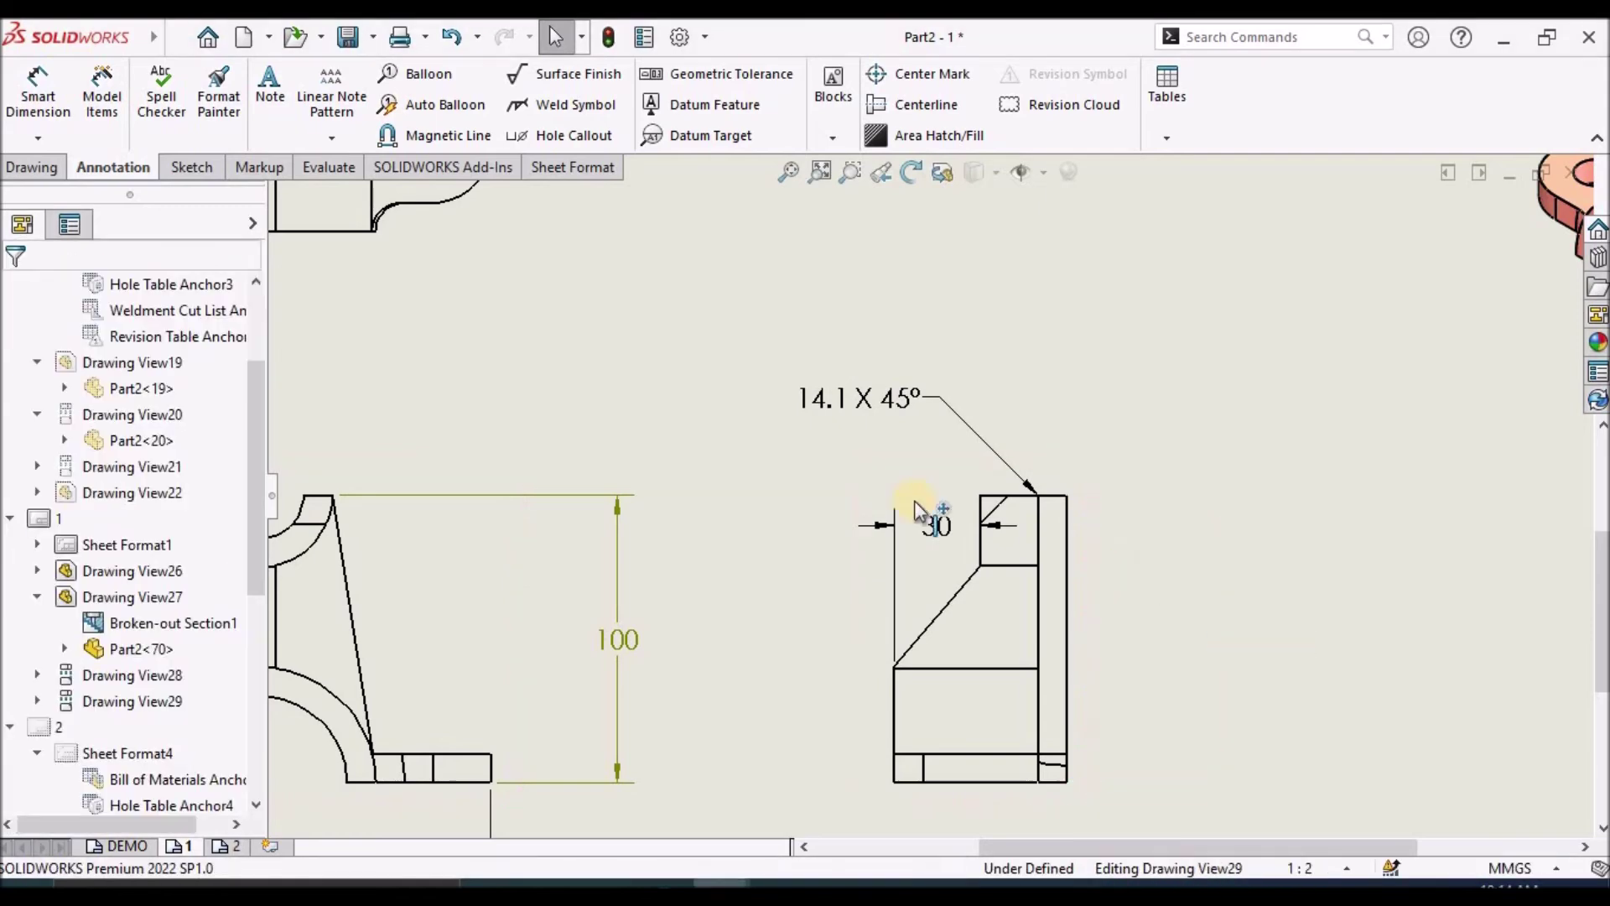
- Dimension the side view's overall height between its bottom and top edges, placing the dimension outside the view on the flat back side
click(36, 99)
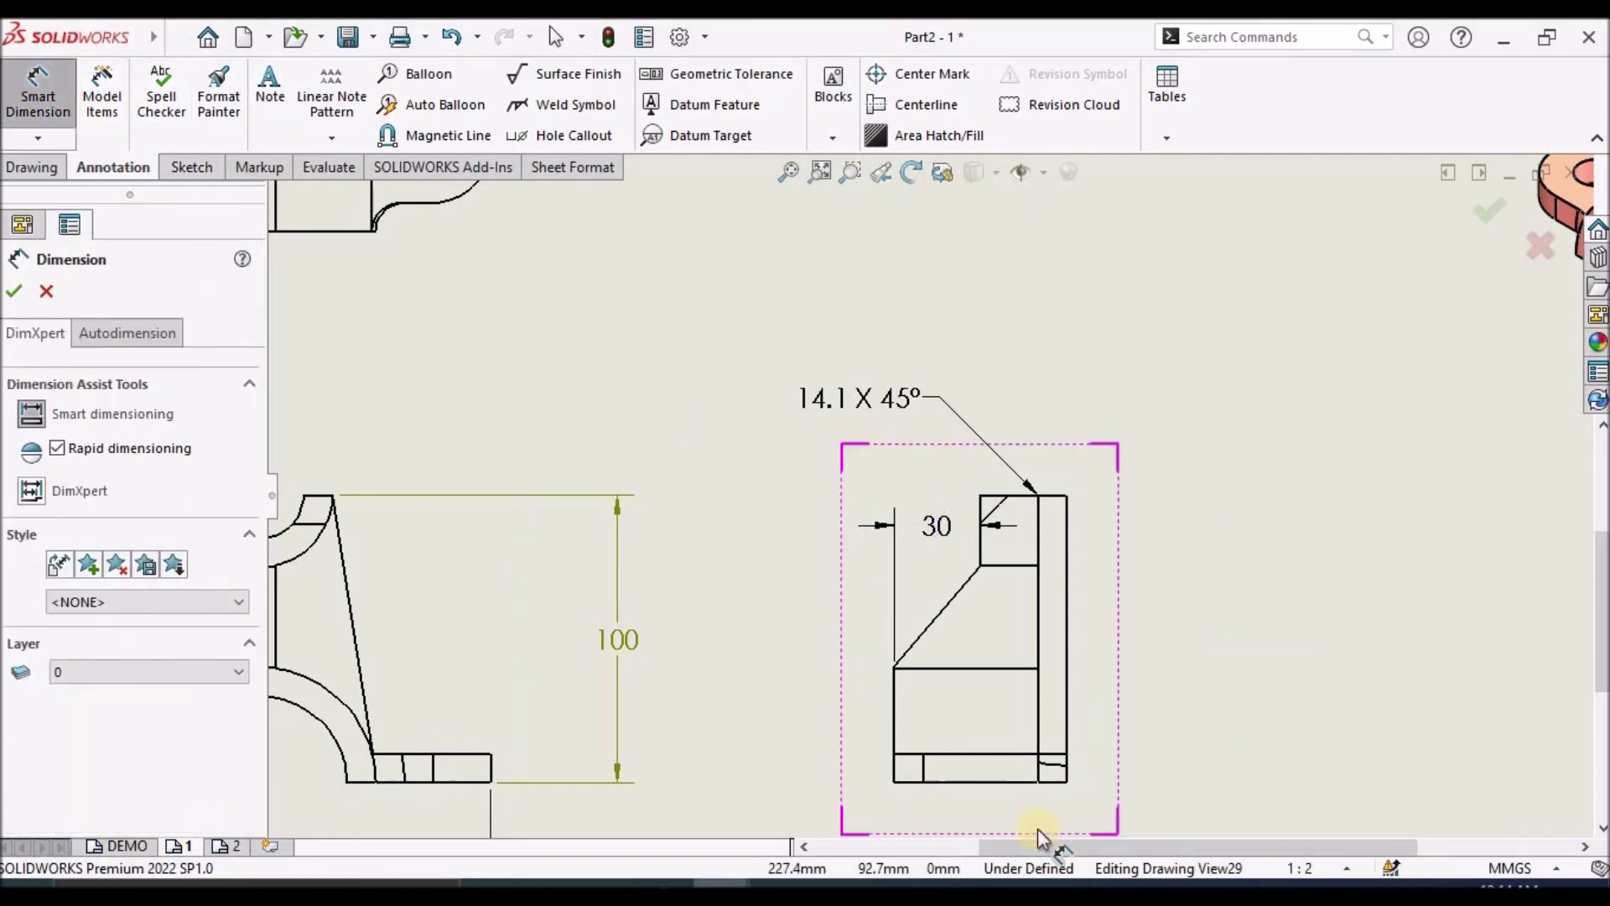
click(998, 781)
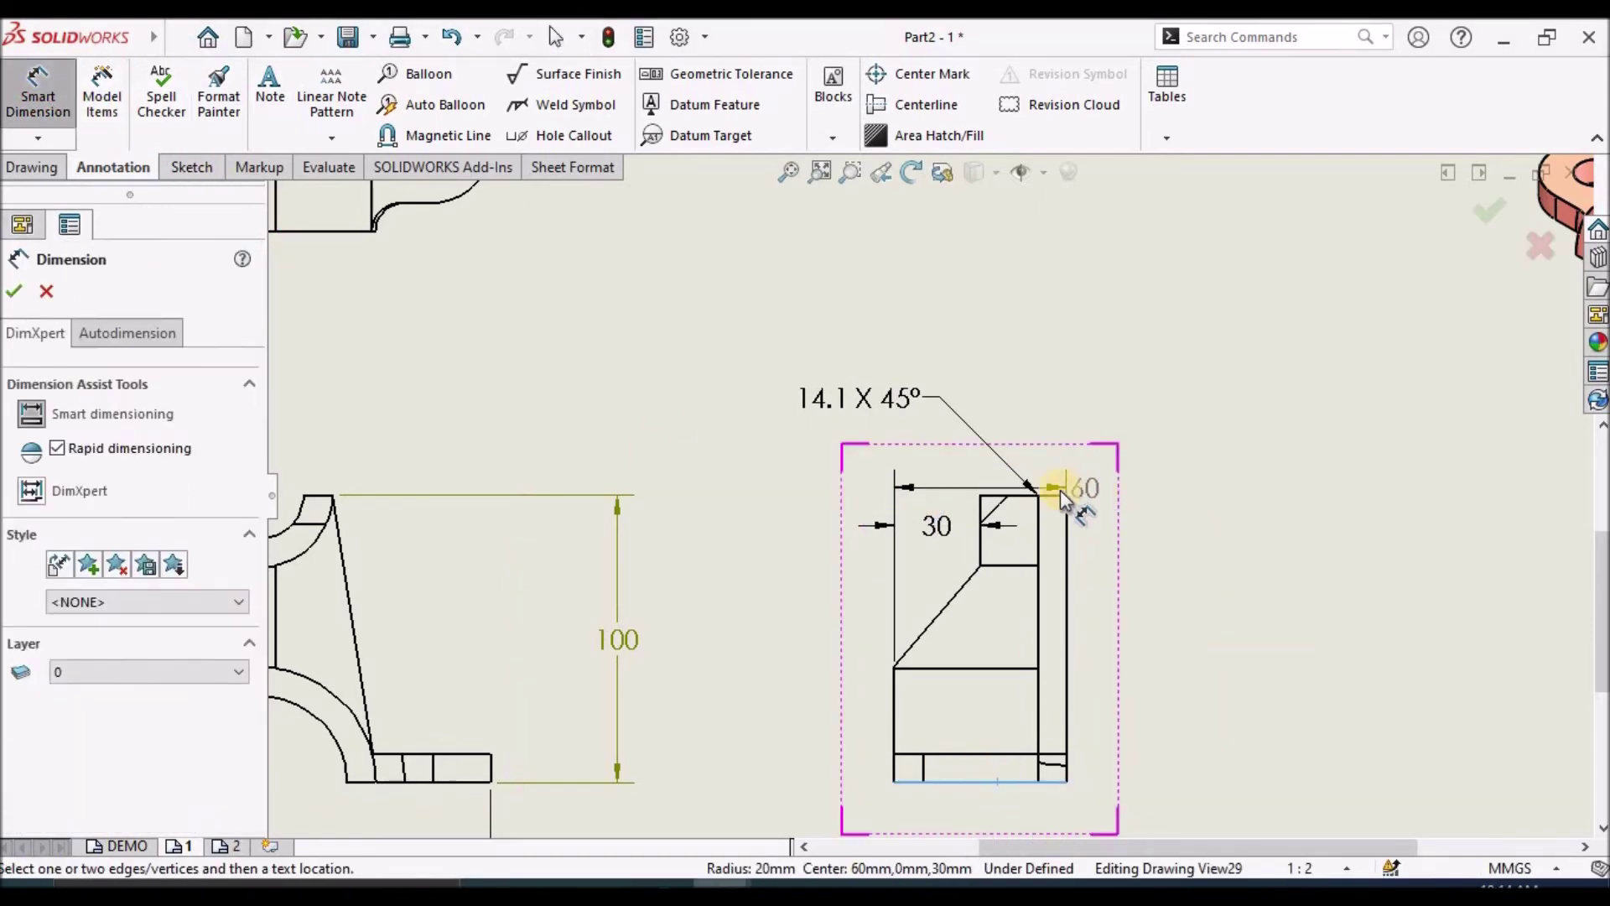
click(1053, 497)
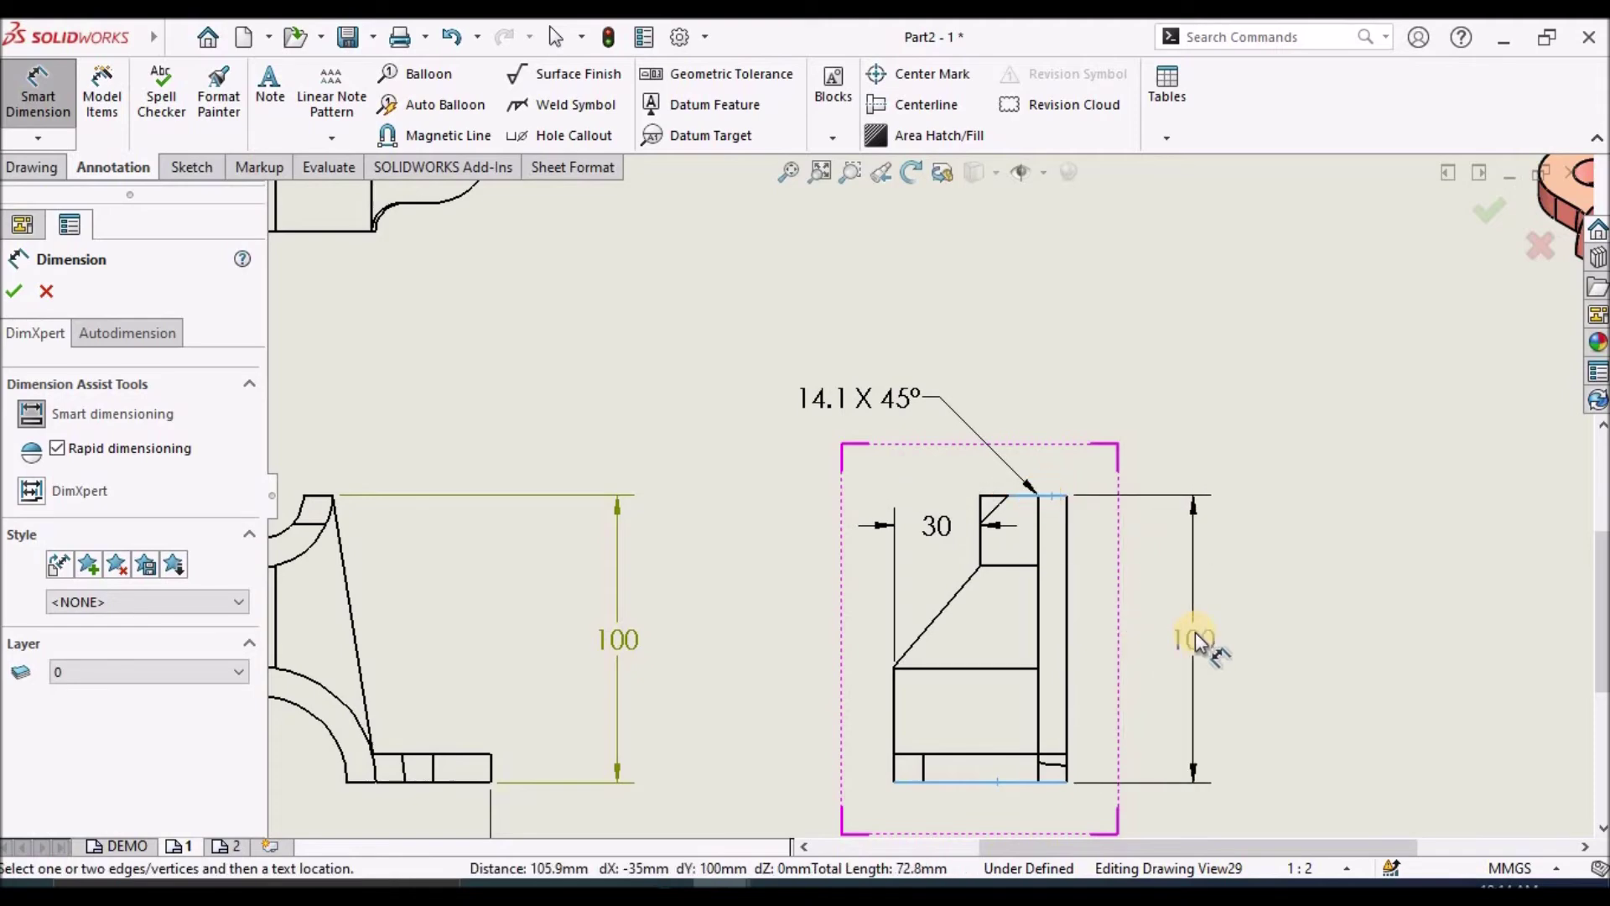
click(1195, 633)
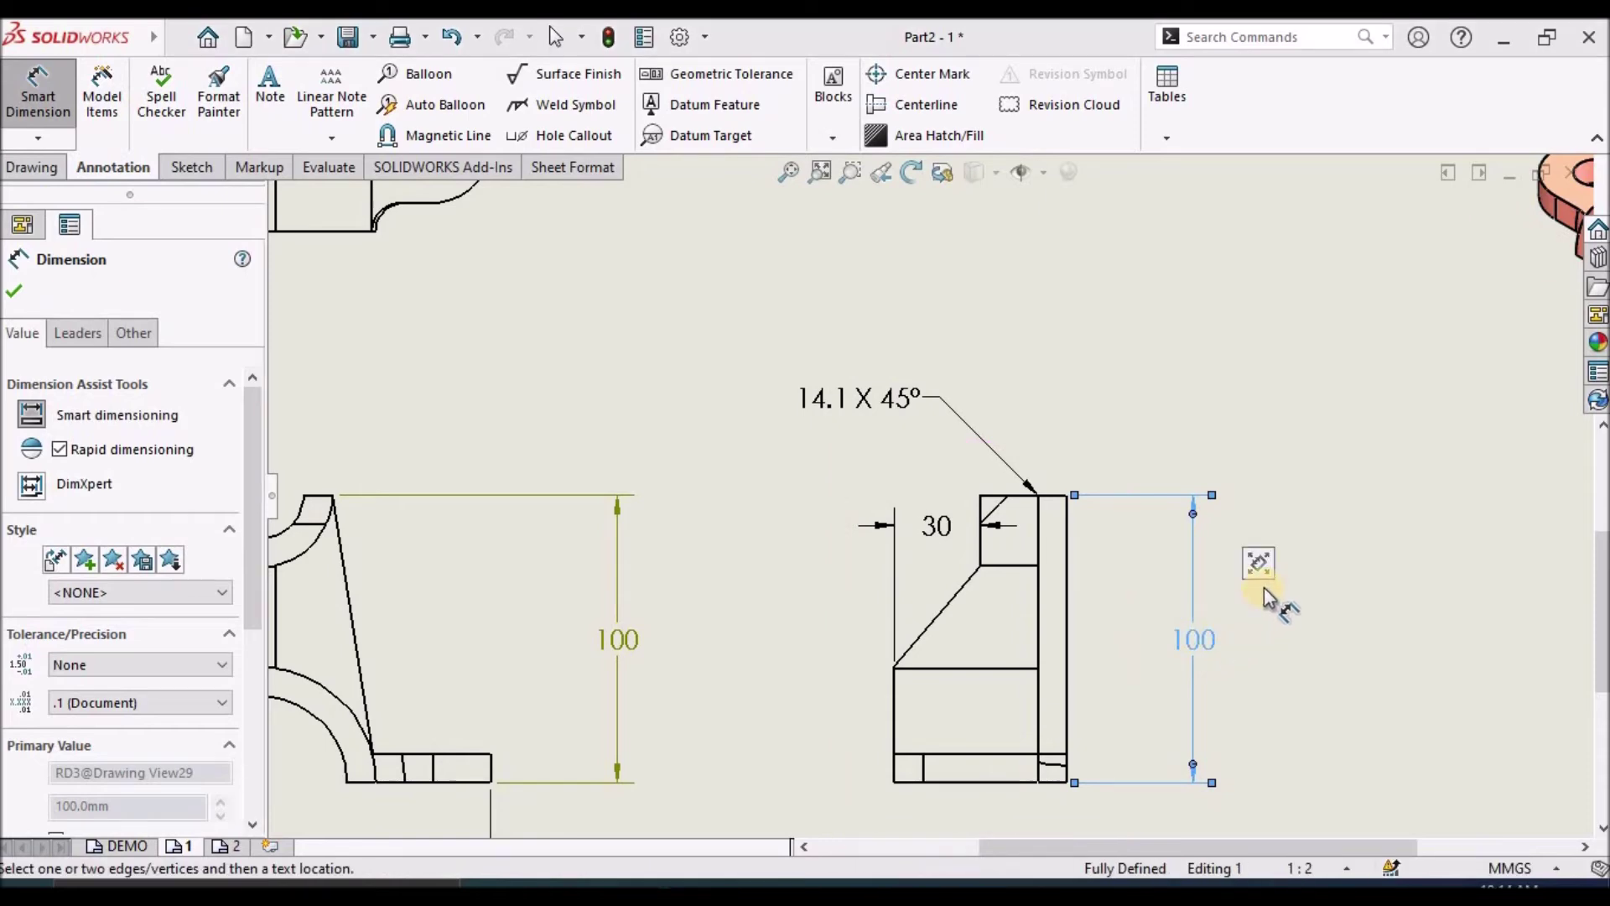
- Add the prefix "2x" and the suffix "TYP." to the side view's height dimension
mouse_move(1258, 557)
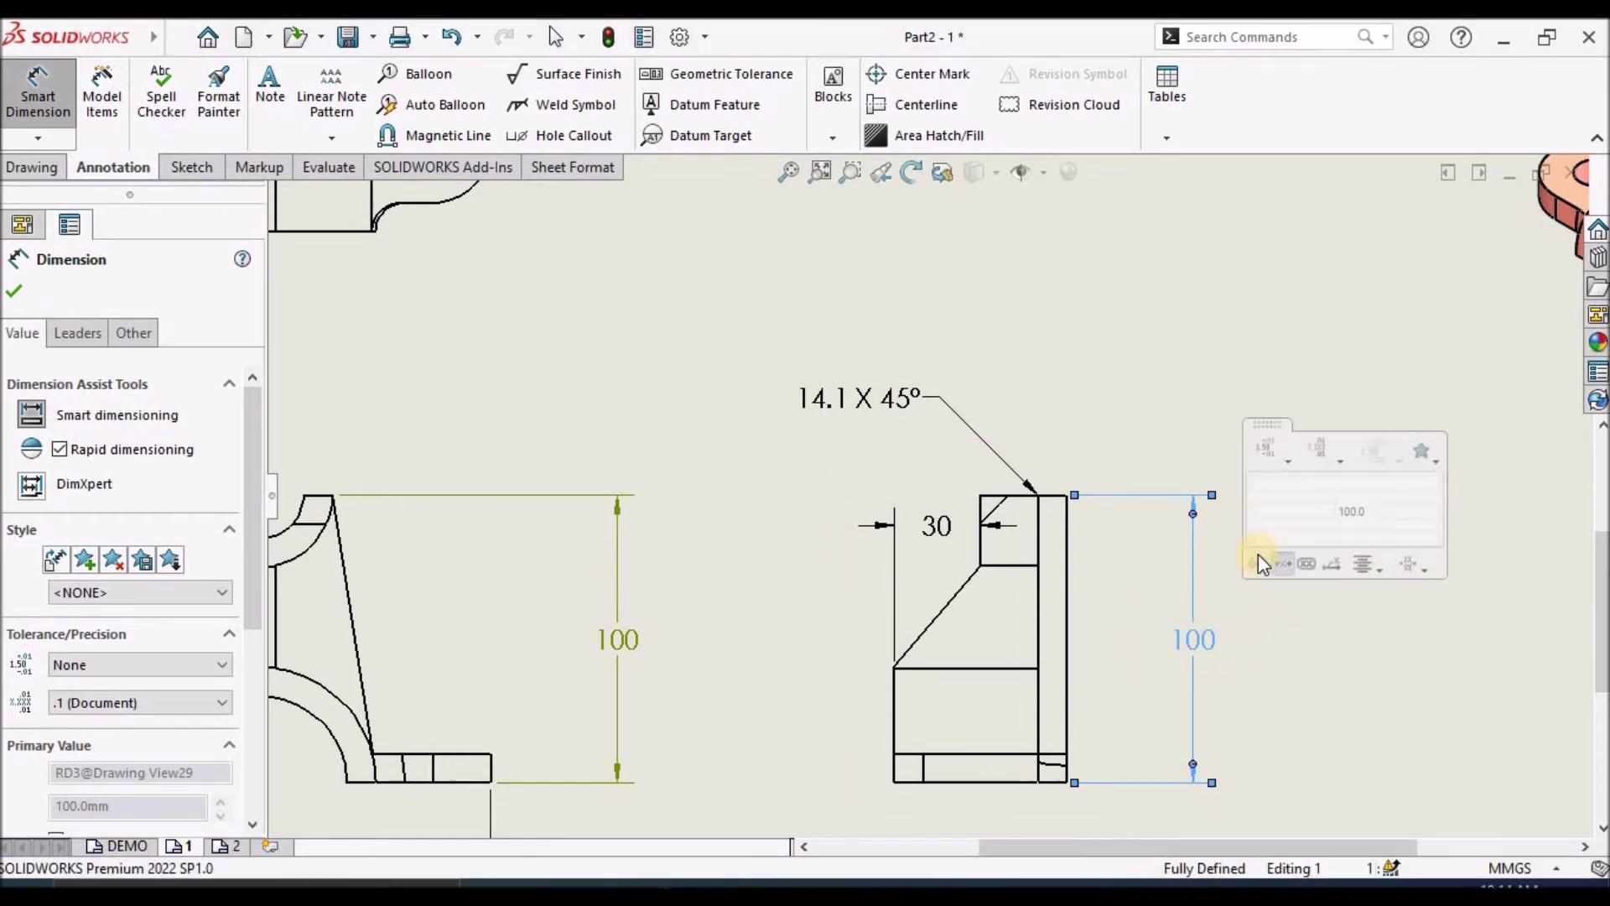
click(1286, 500)
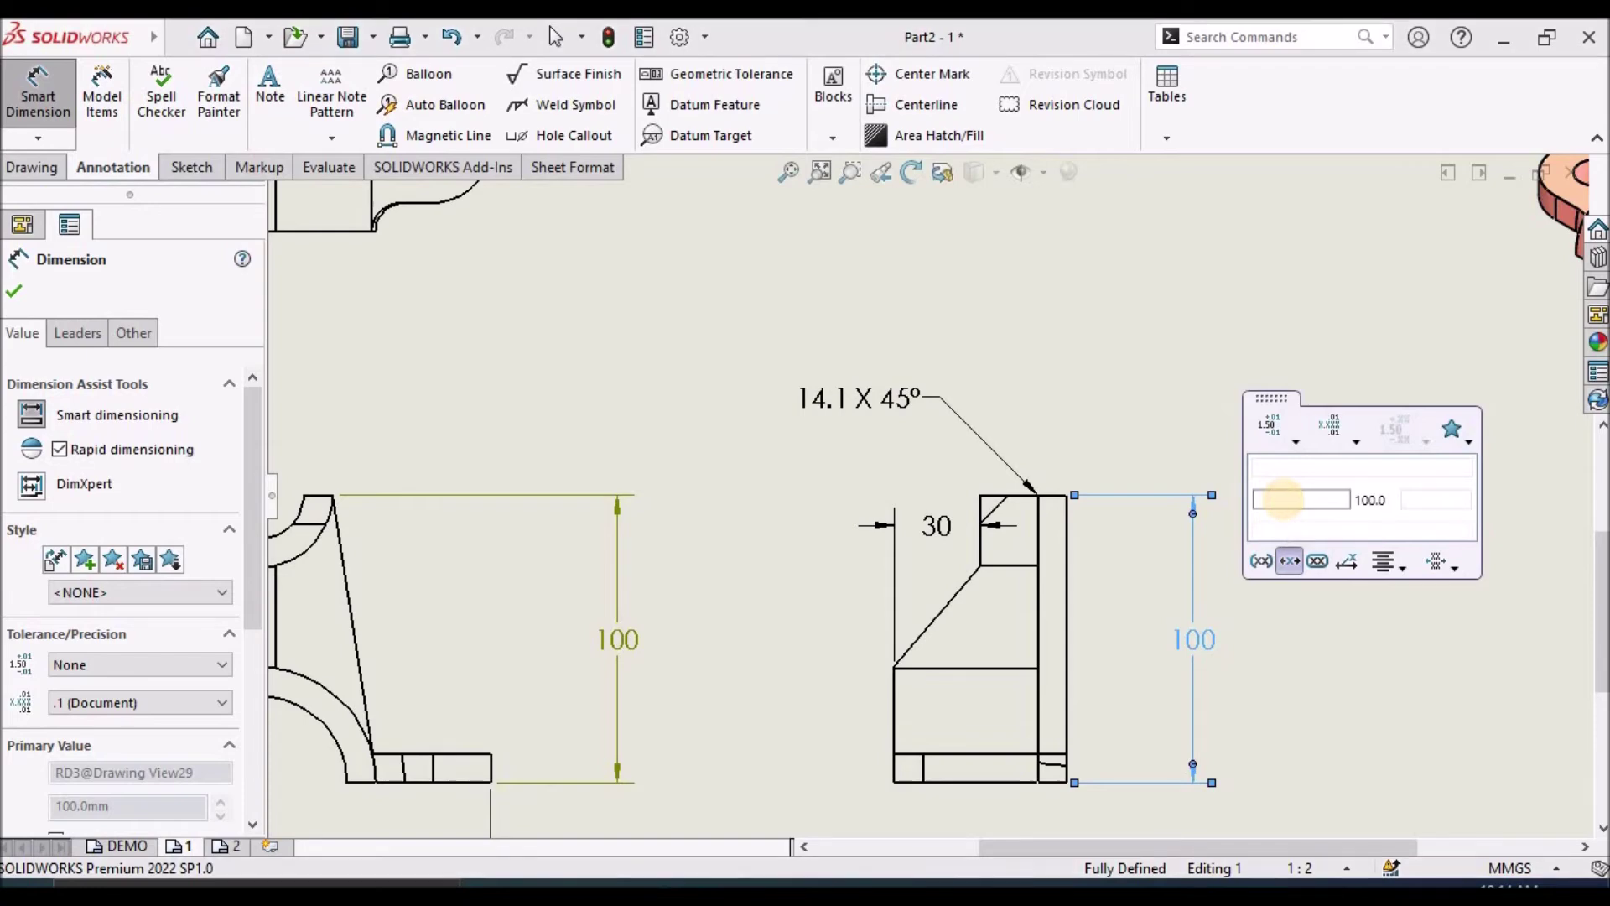
text(2x)
click(1323, 526)
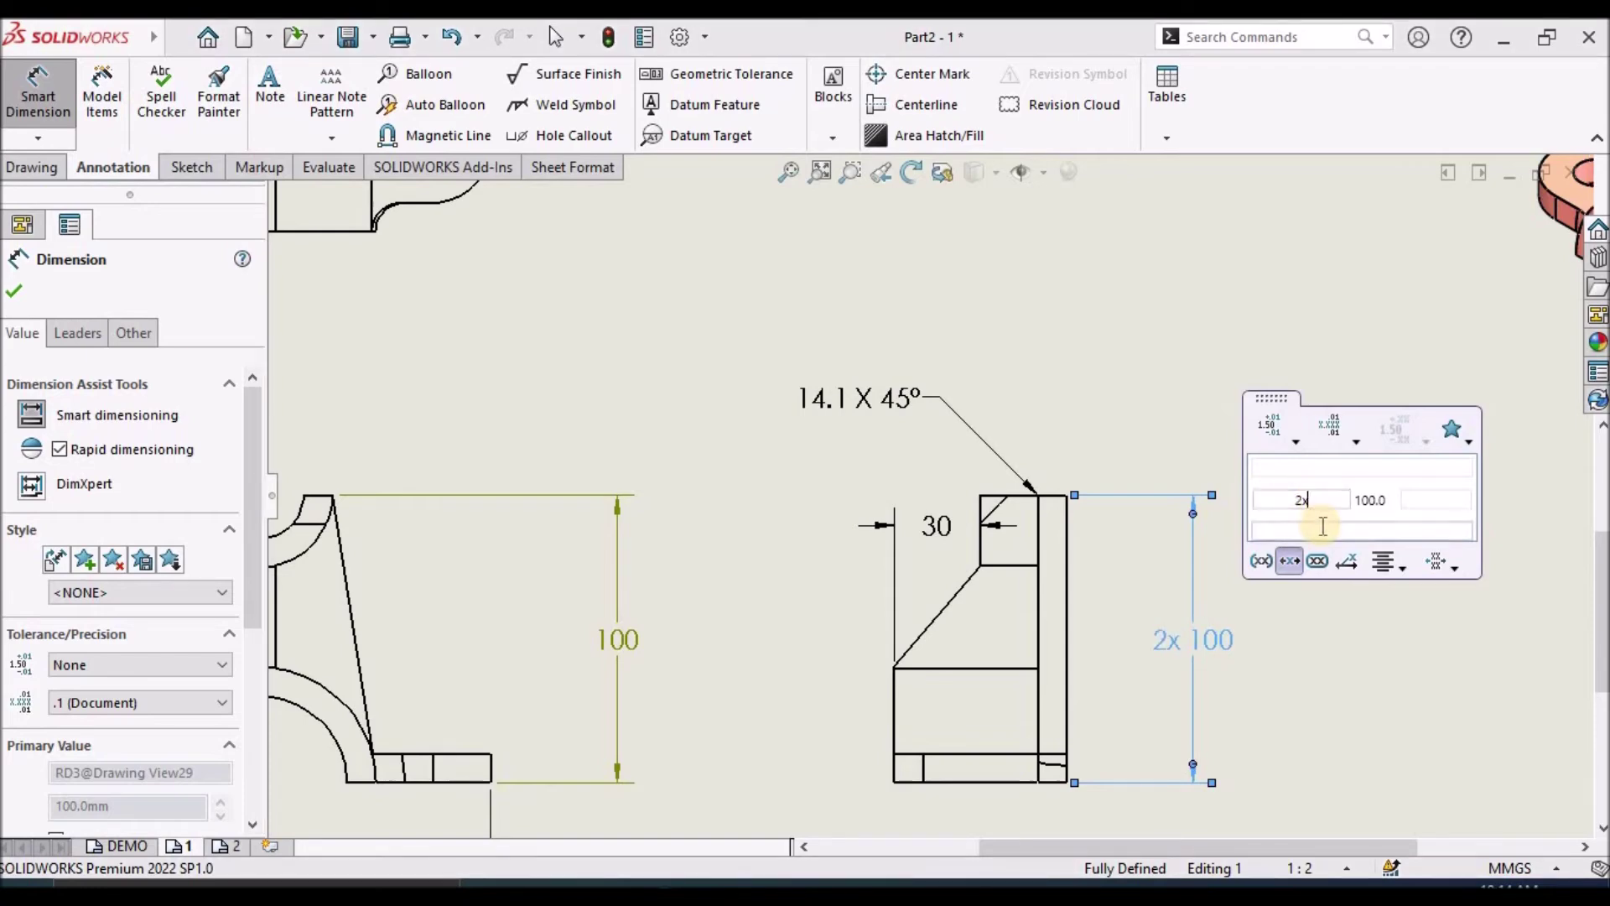
click(1434, 496)
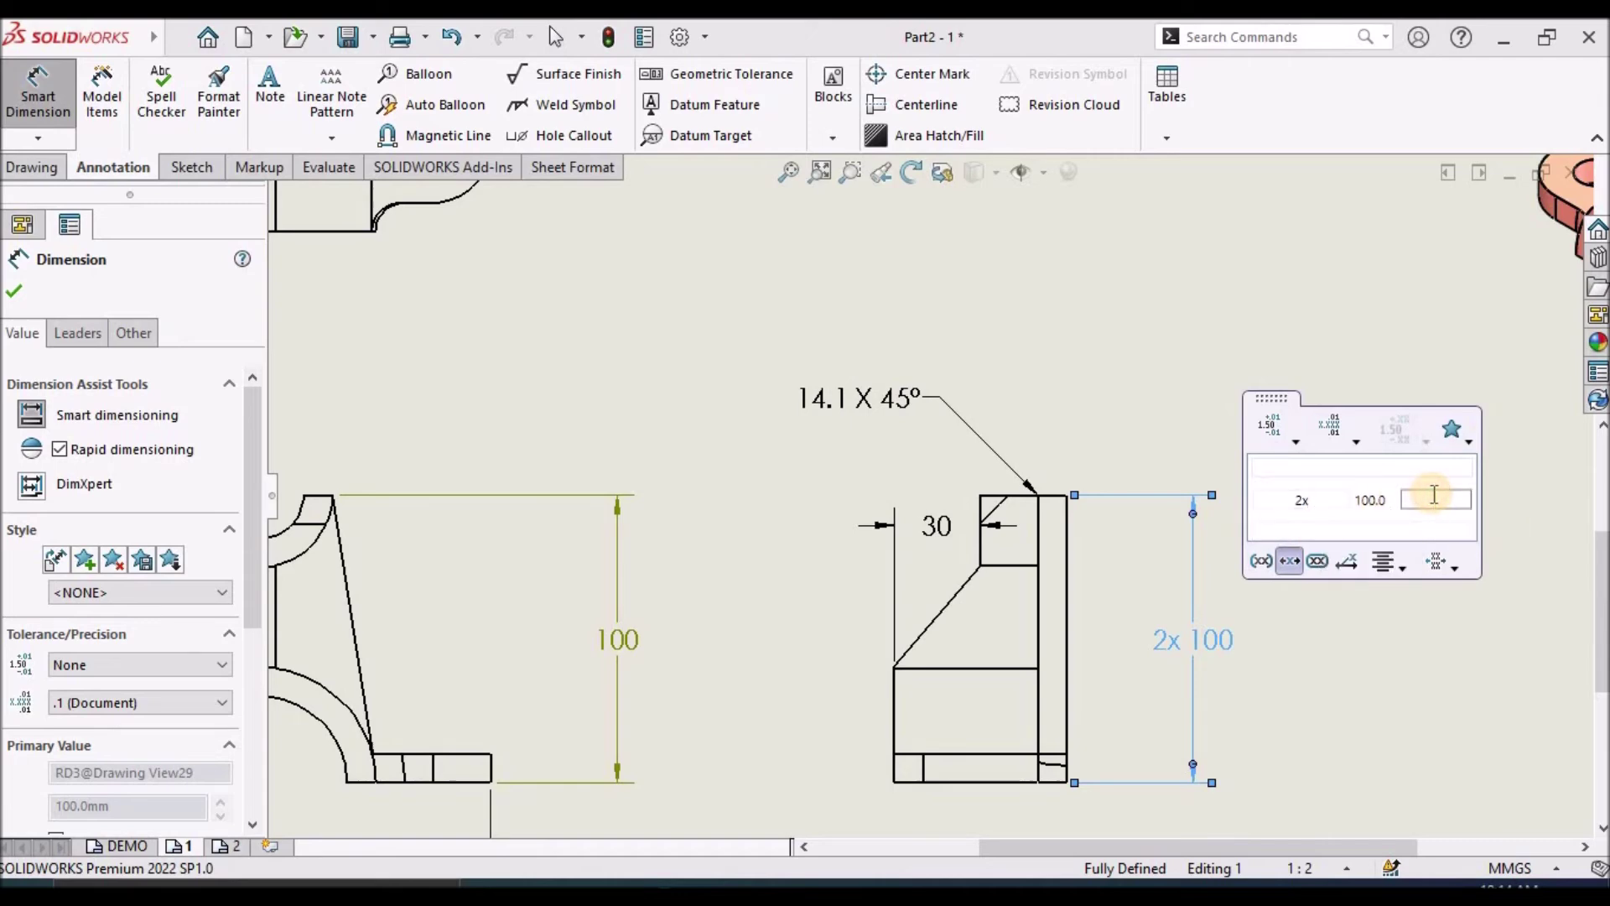
text(typ)
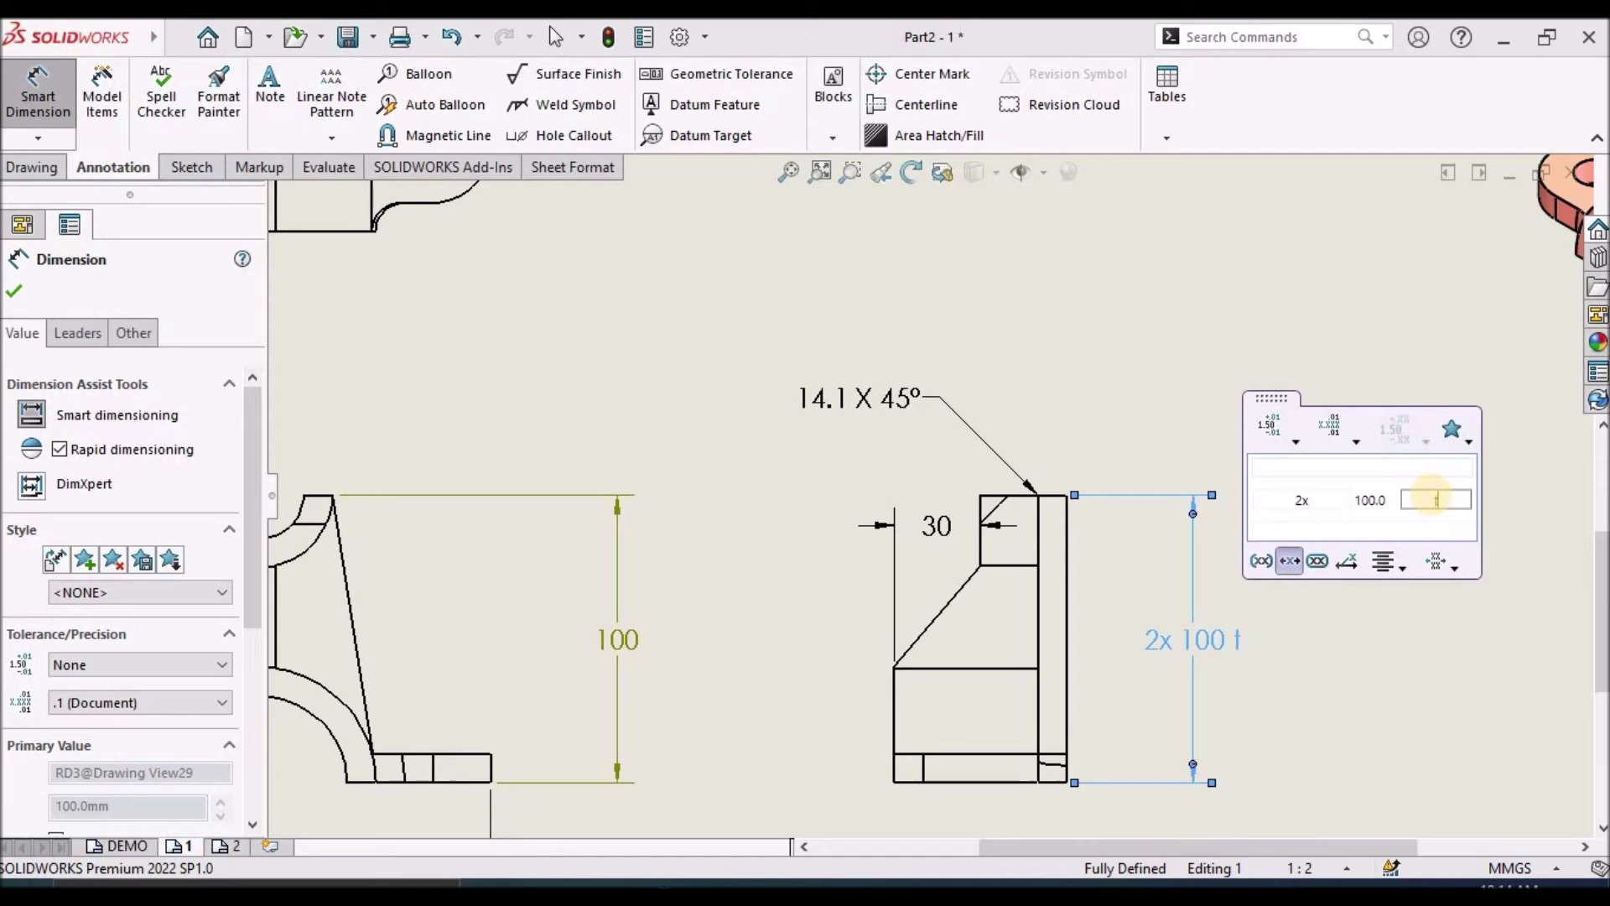
key(BackSpace)
key(BackSpace)
key(BackSpace)
text(TYP.)
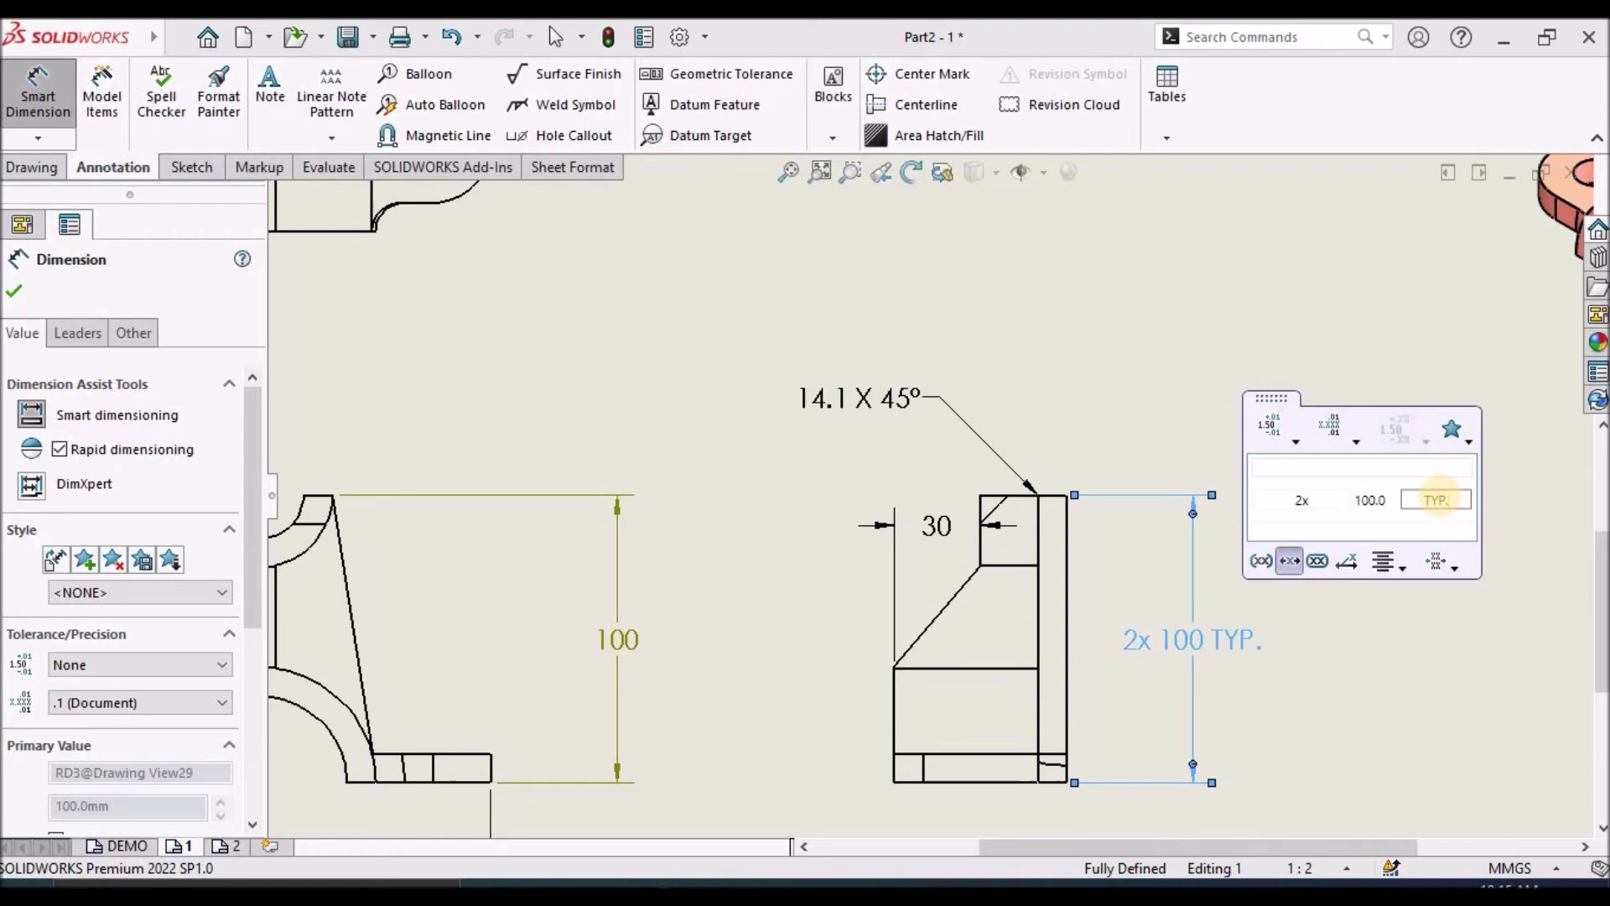
- Enclose the side view's height dimension text in parentheses and finish editing the dimension
click(1313, 567)
click(1313, 565)
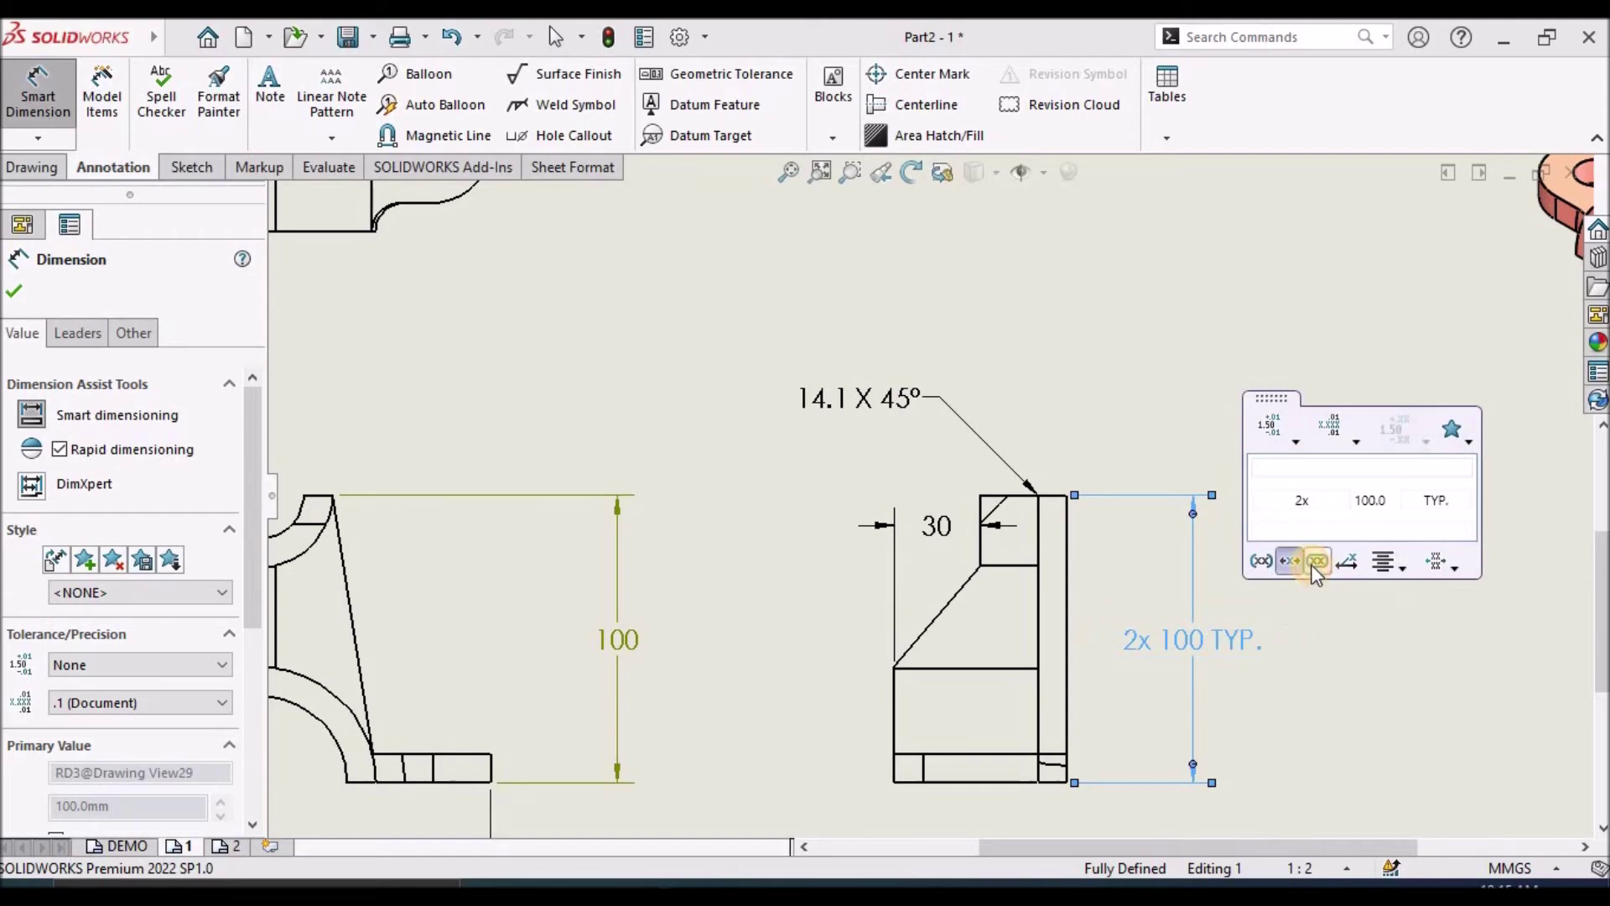
click(1257, 565)
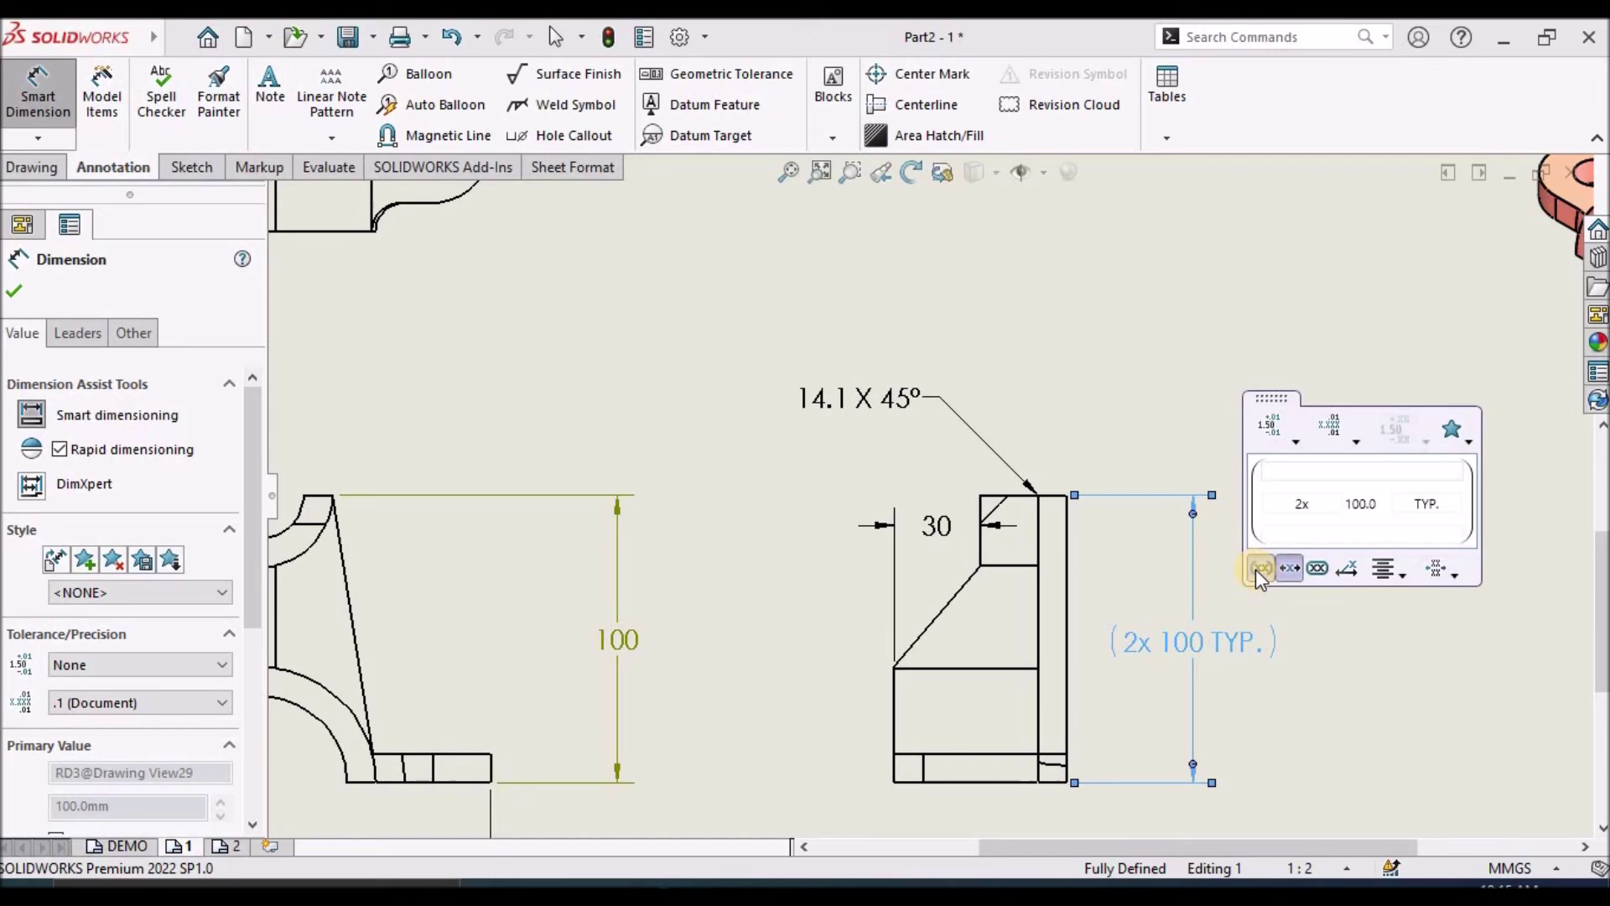
click(1058, 382)
key(f)
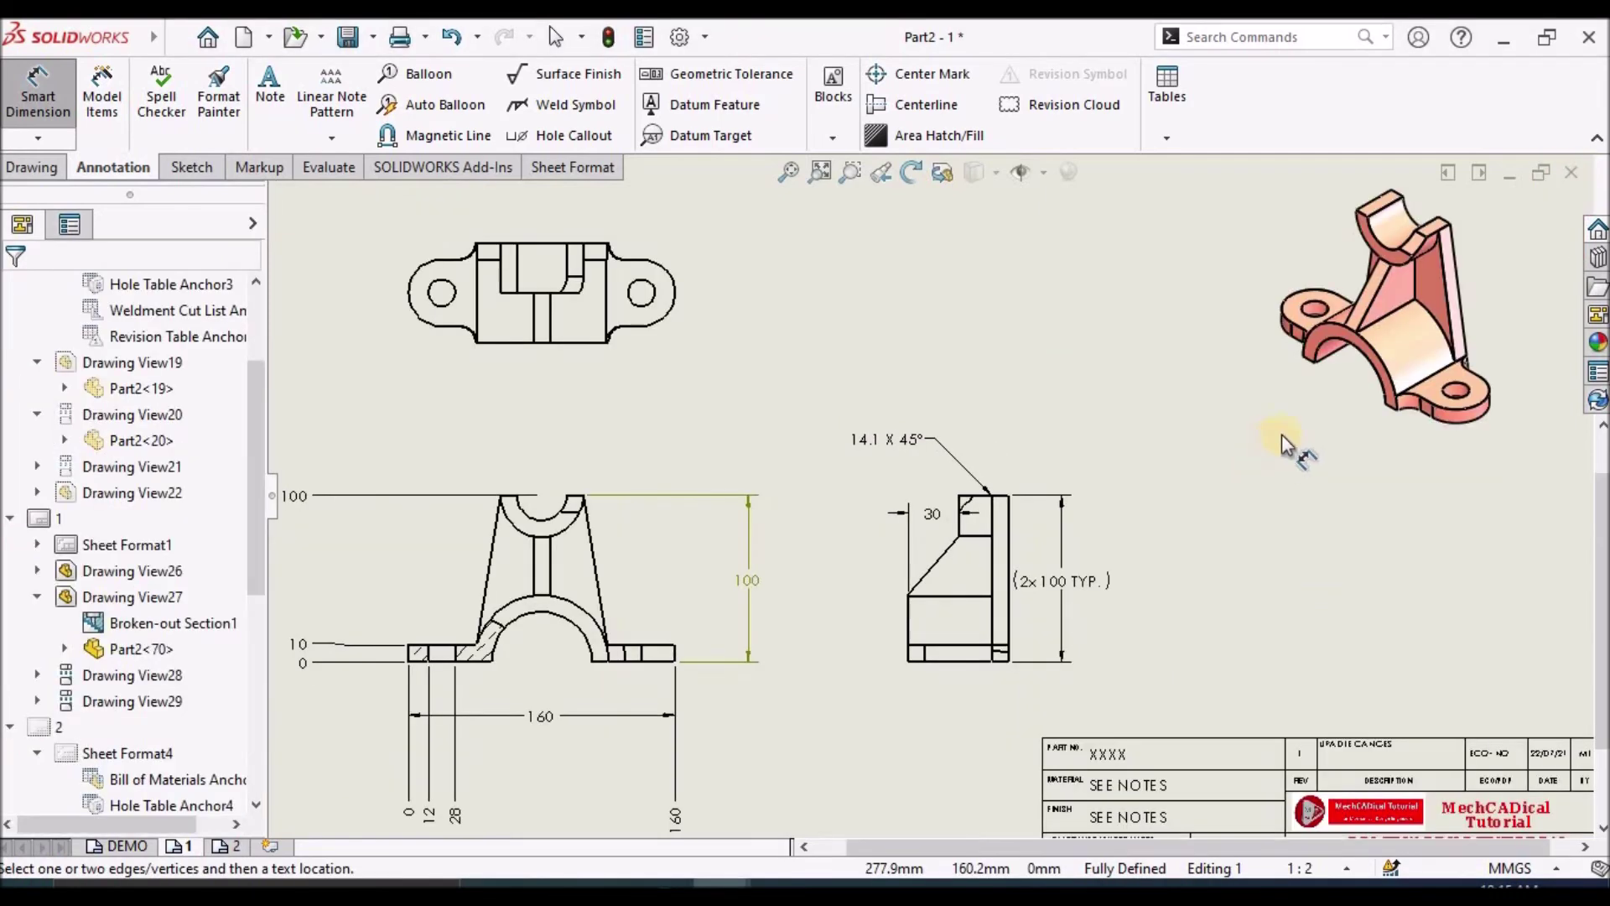
- Add a leader note reading "2 HOLES WITH DIA. 30 MM" to the top view's right-hand hole, placed above and outside the view
click(270, 88)
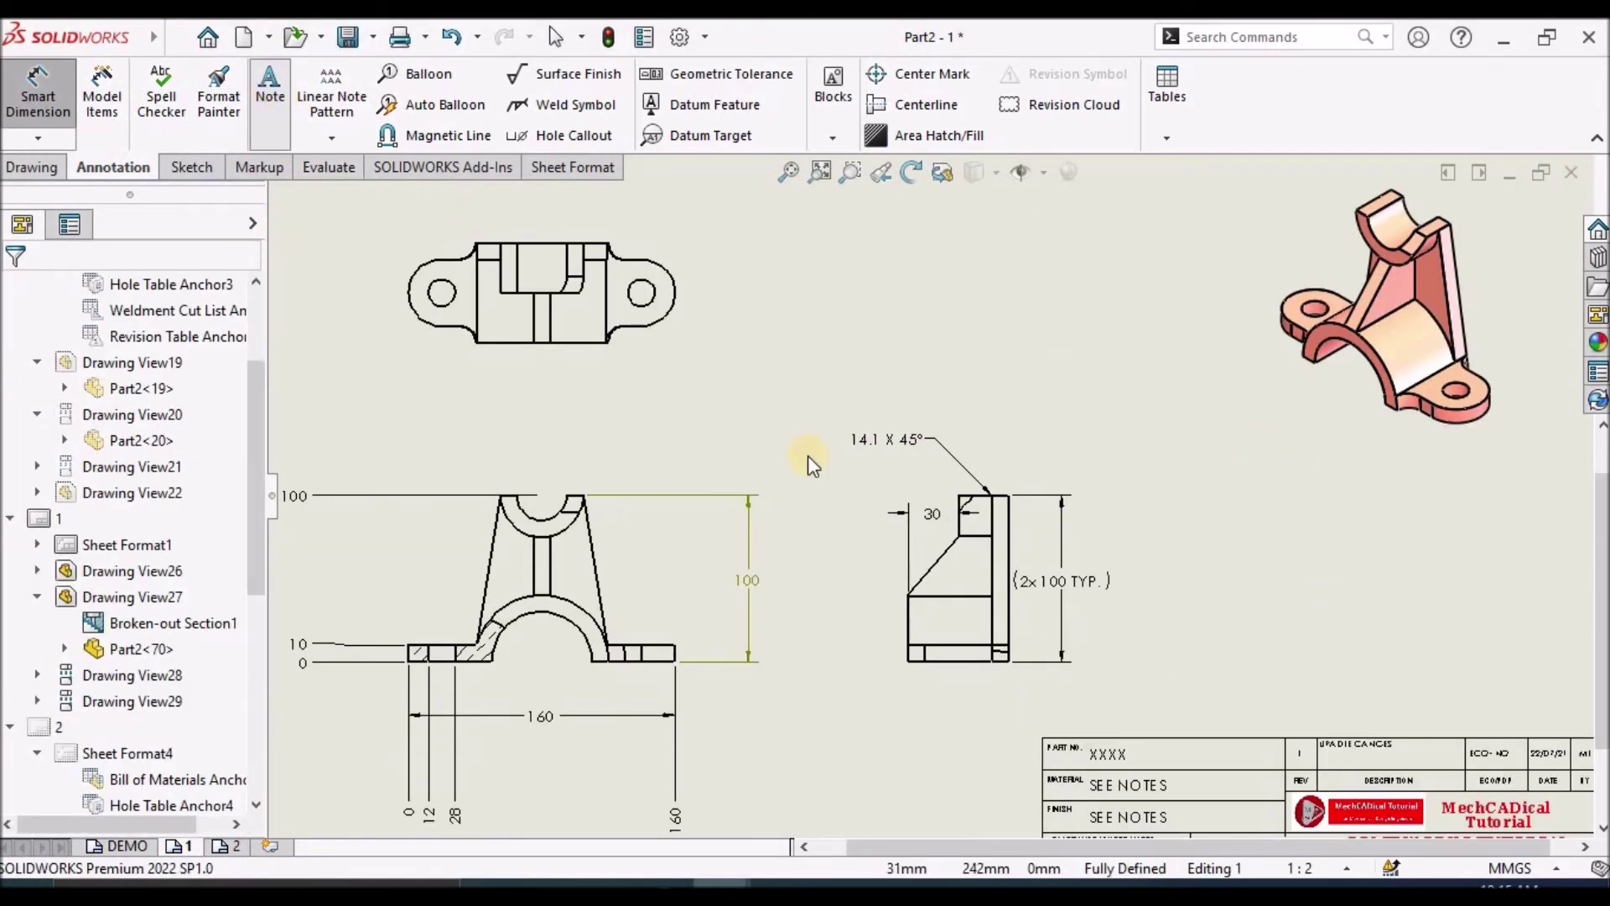
scroll(787, 392, down, 4)
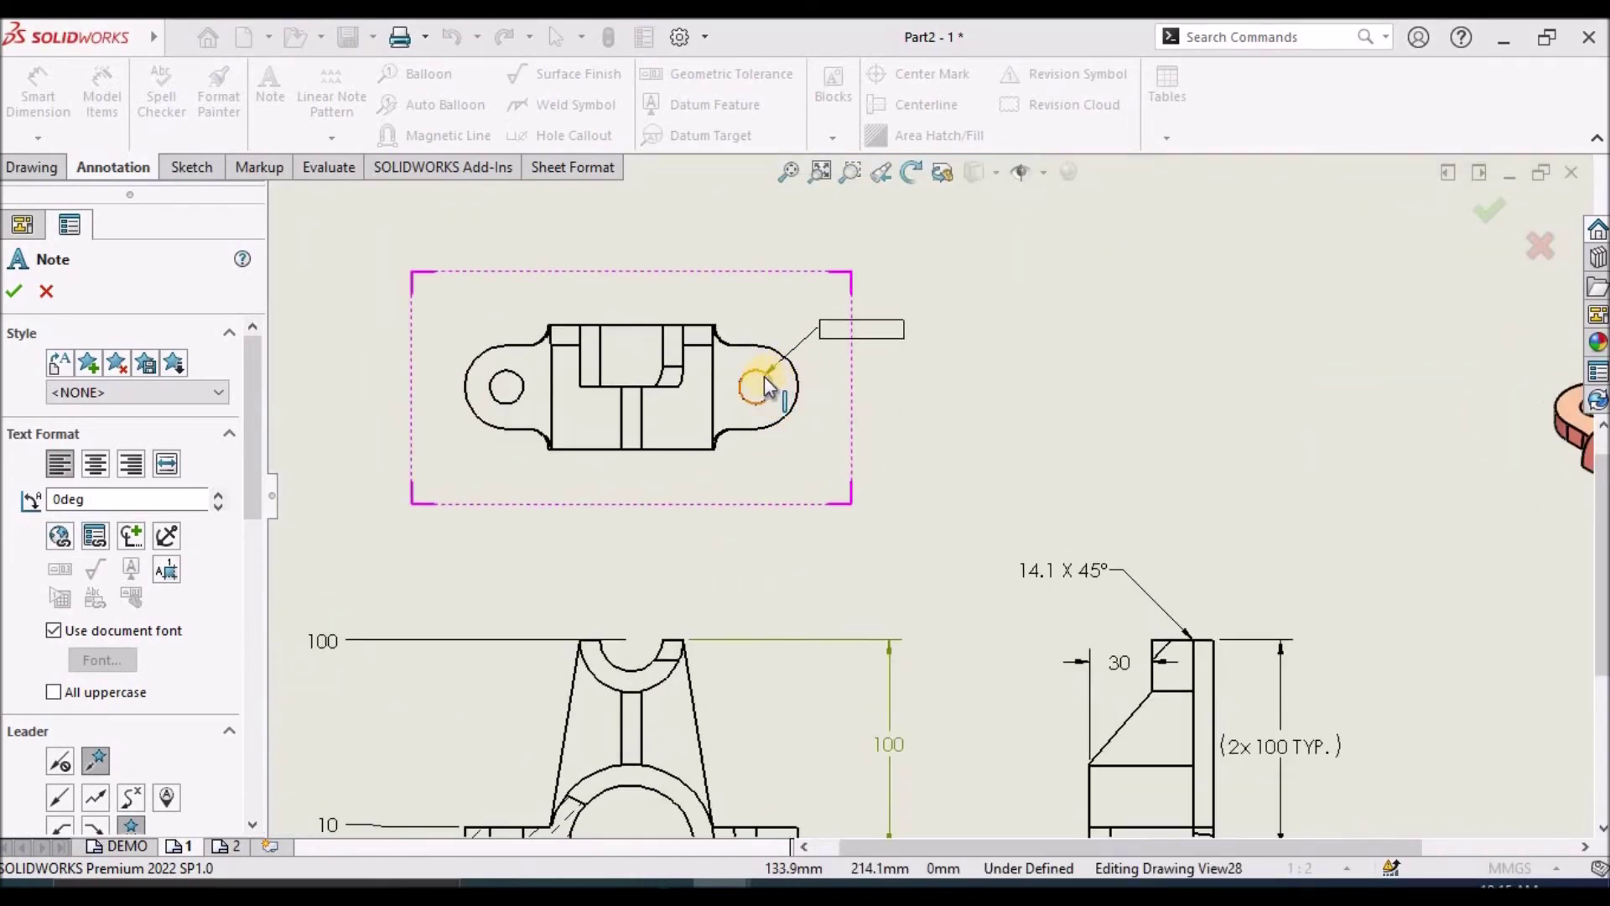
click(763, 375)
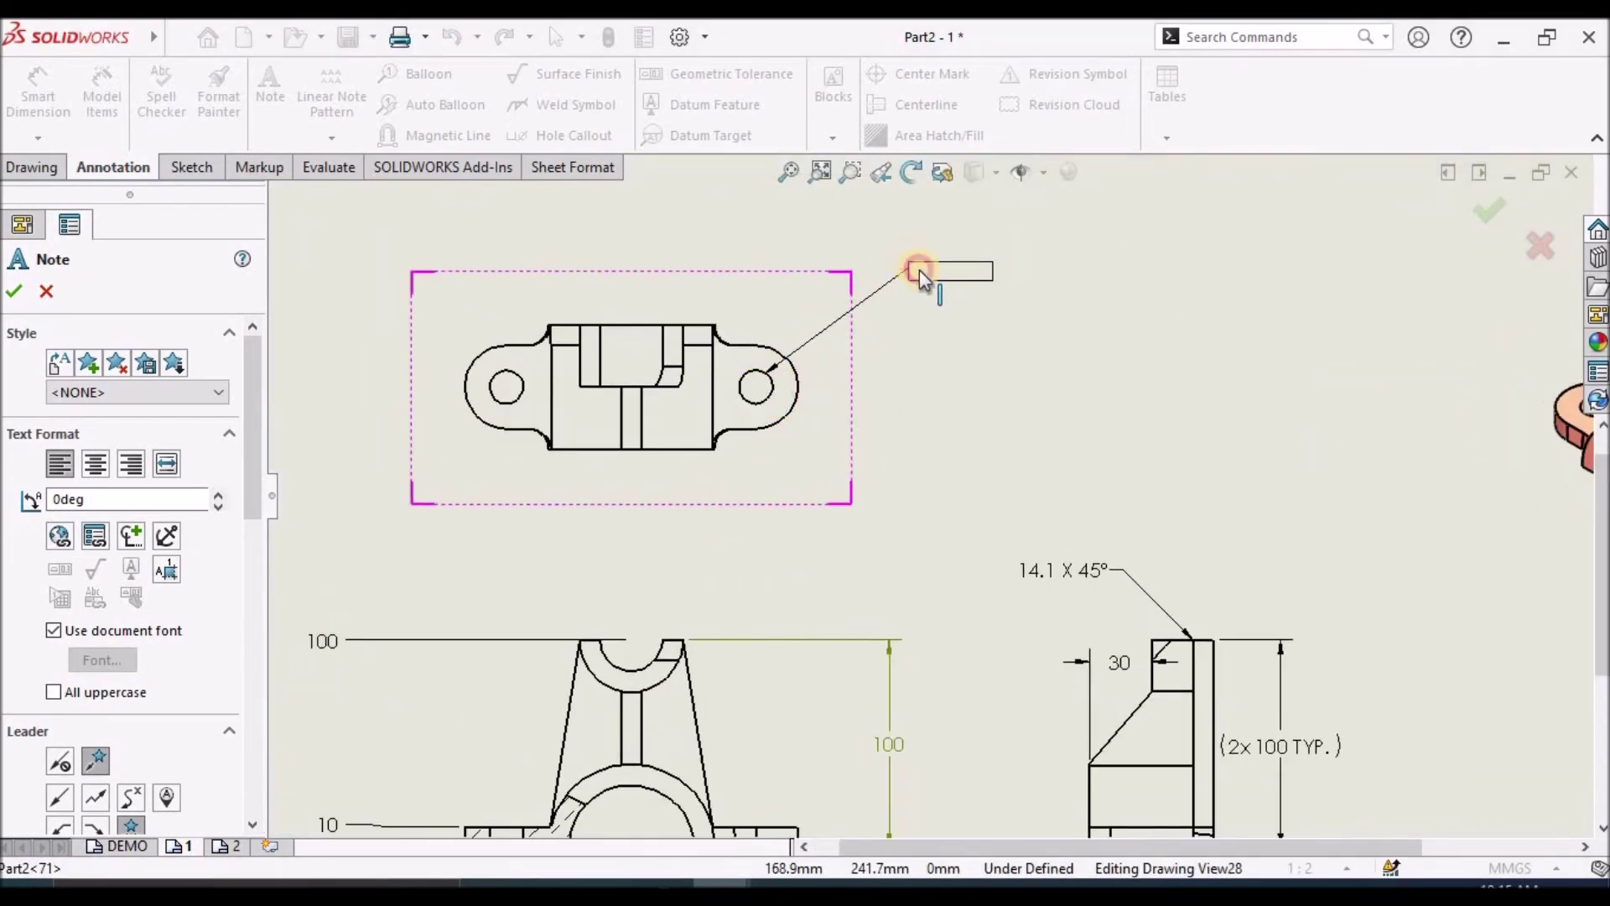
click(909, 262)
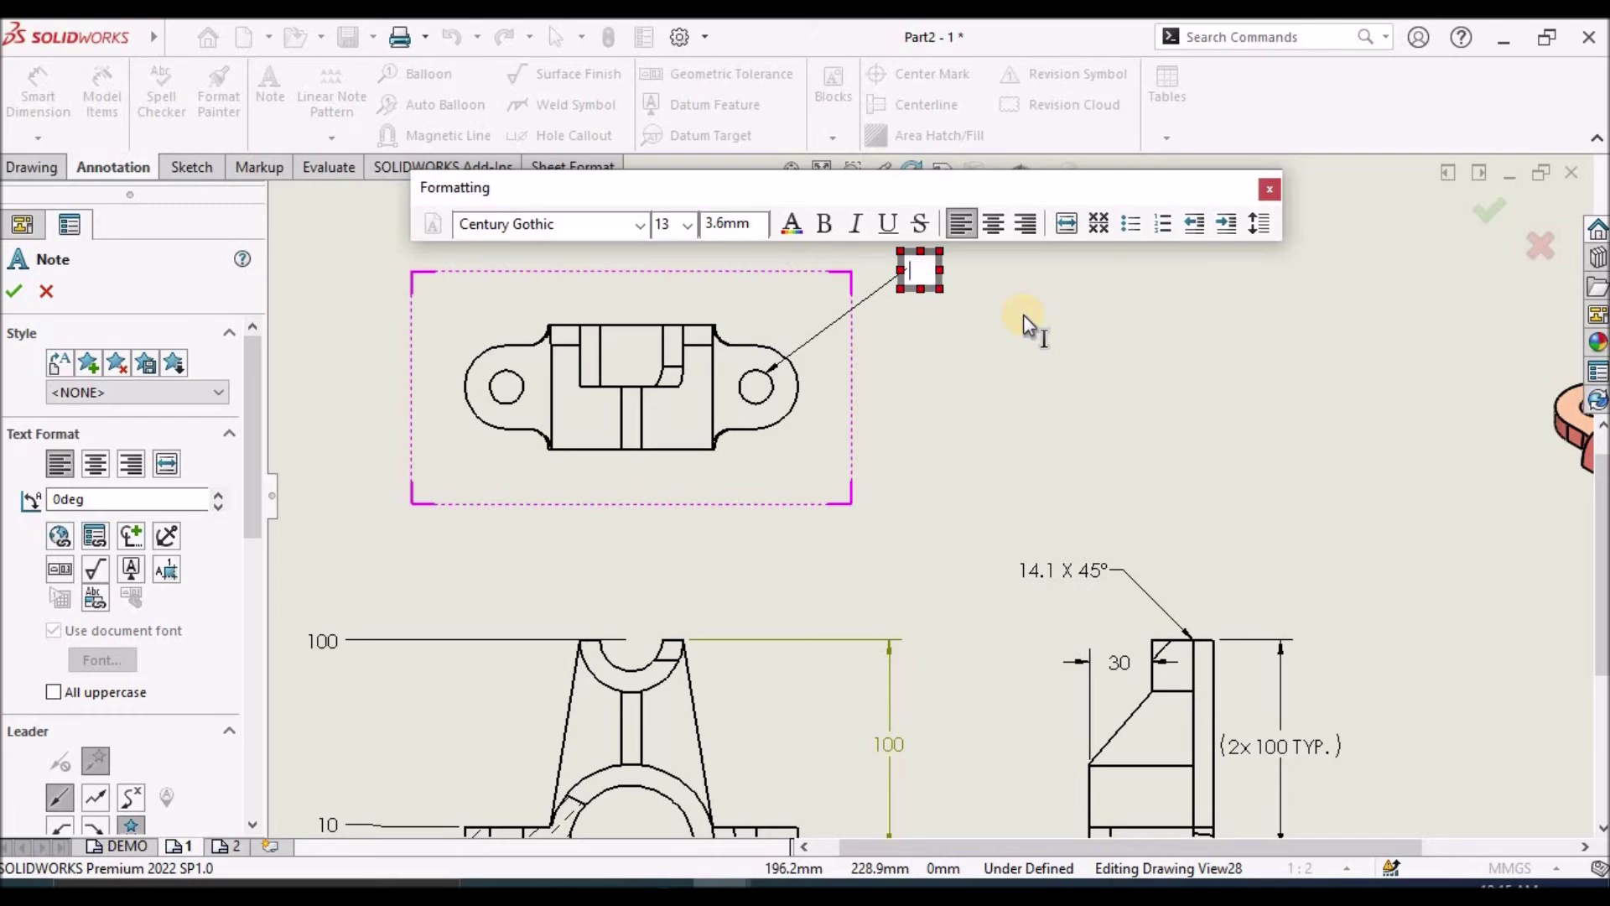
text(2 HOLES )
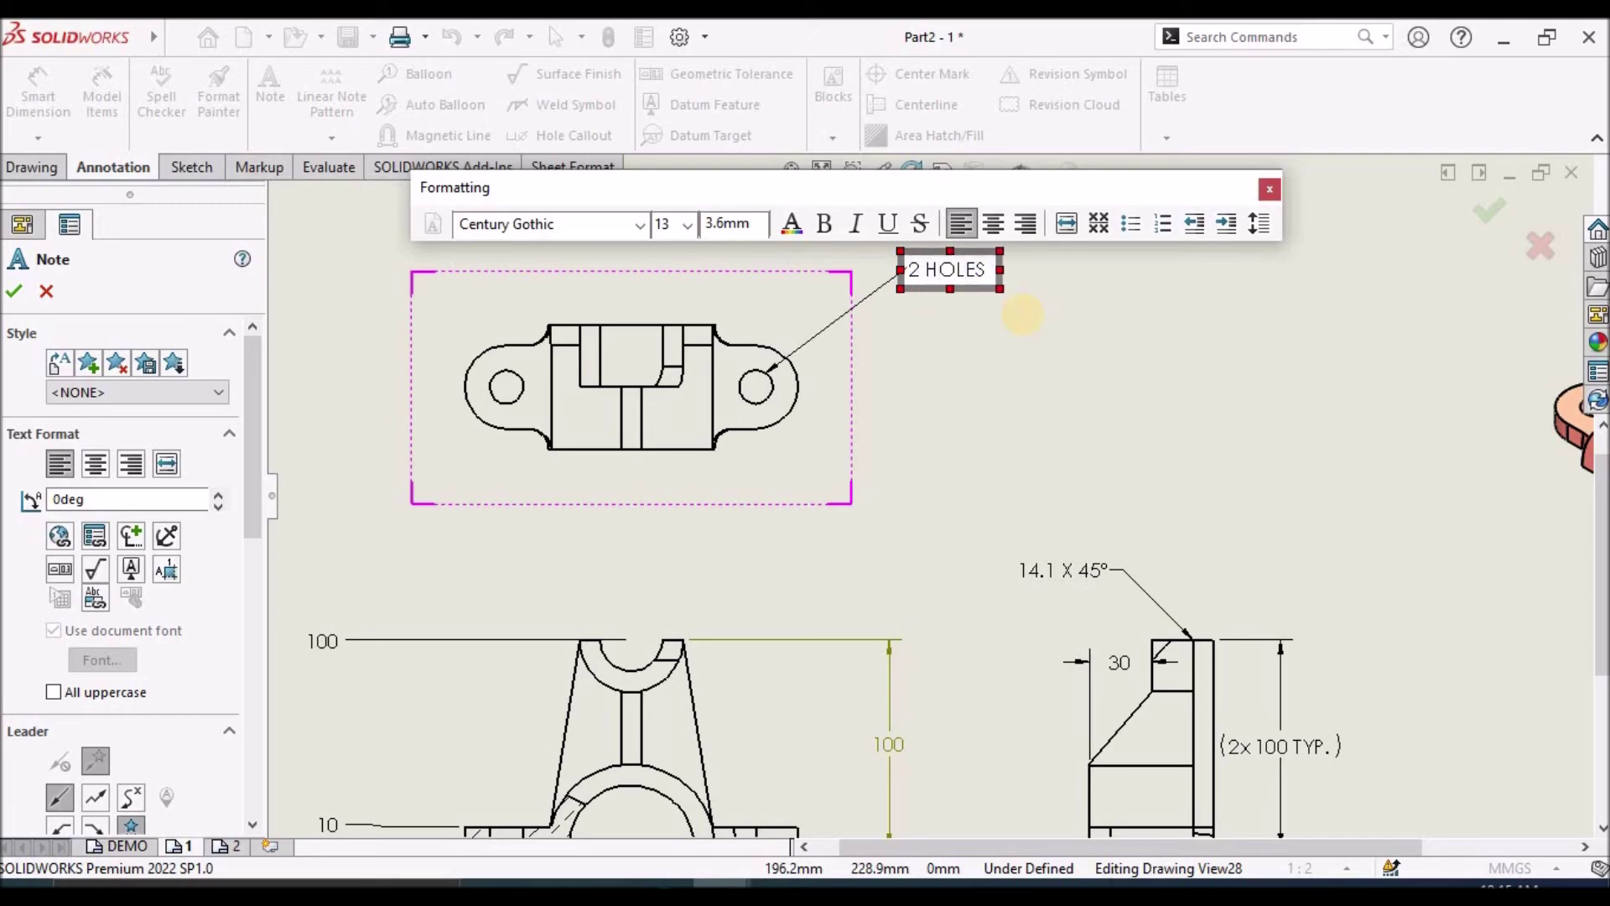
text(W)
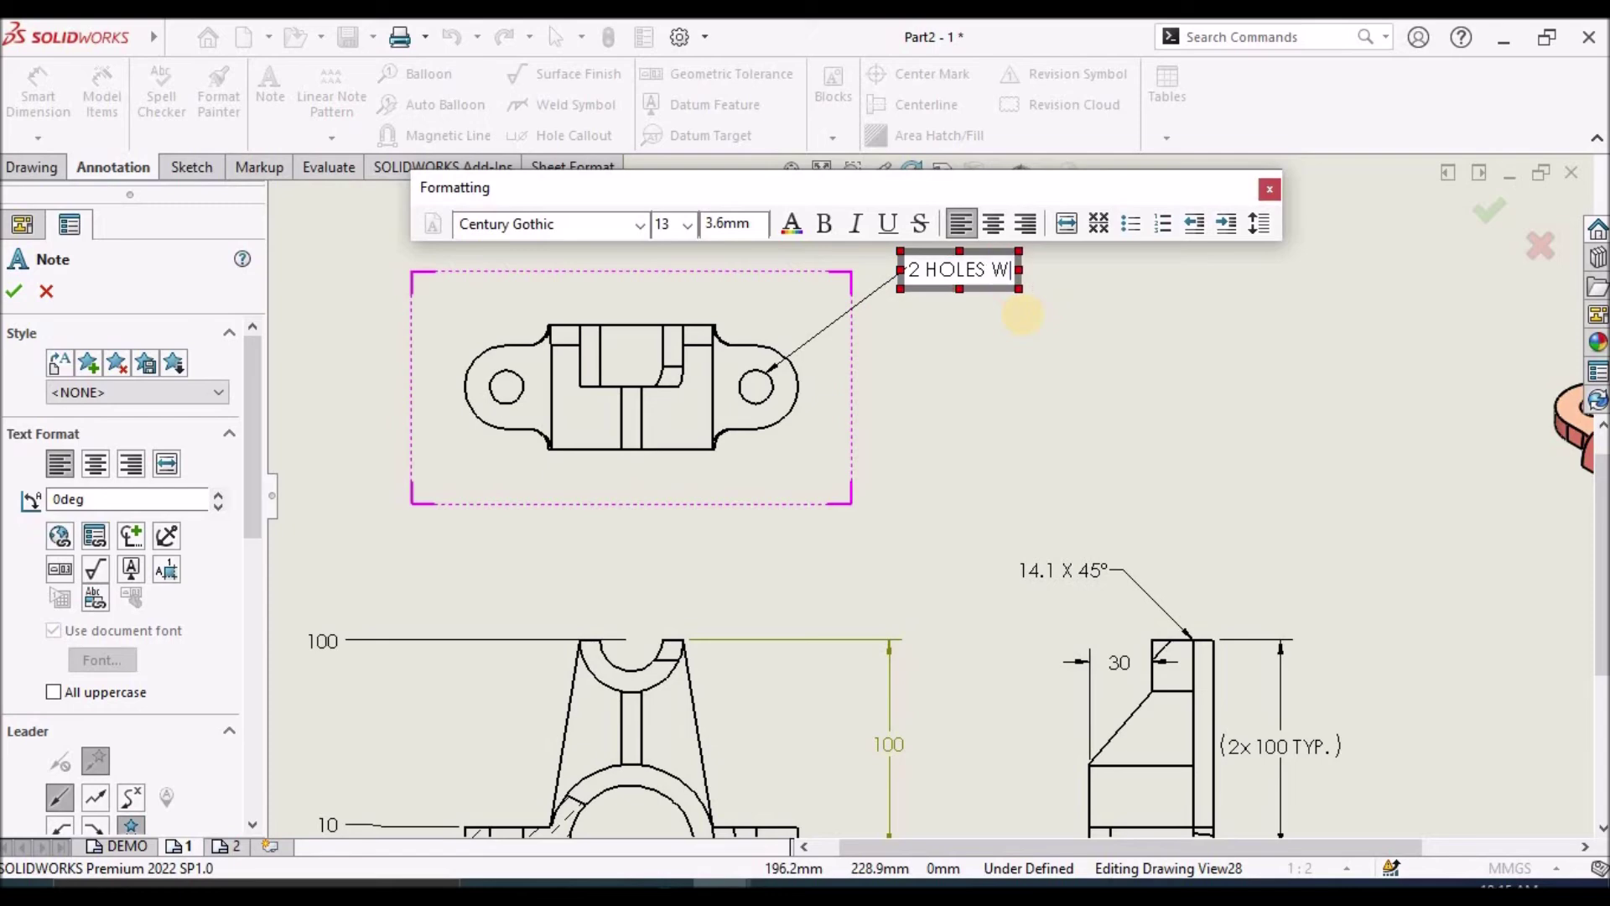
text(ITH DIA. 30 MM)
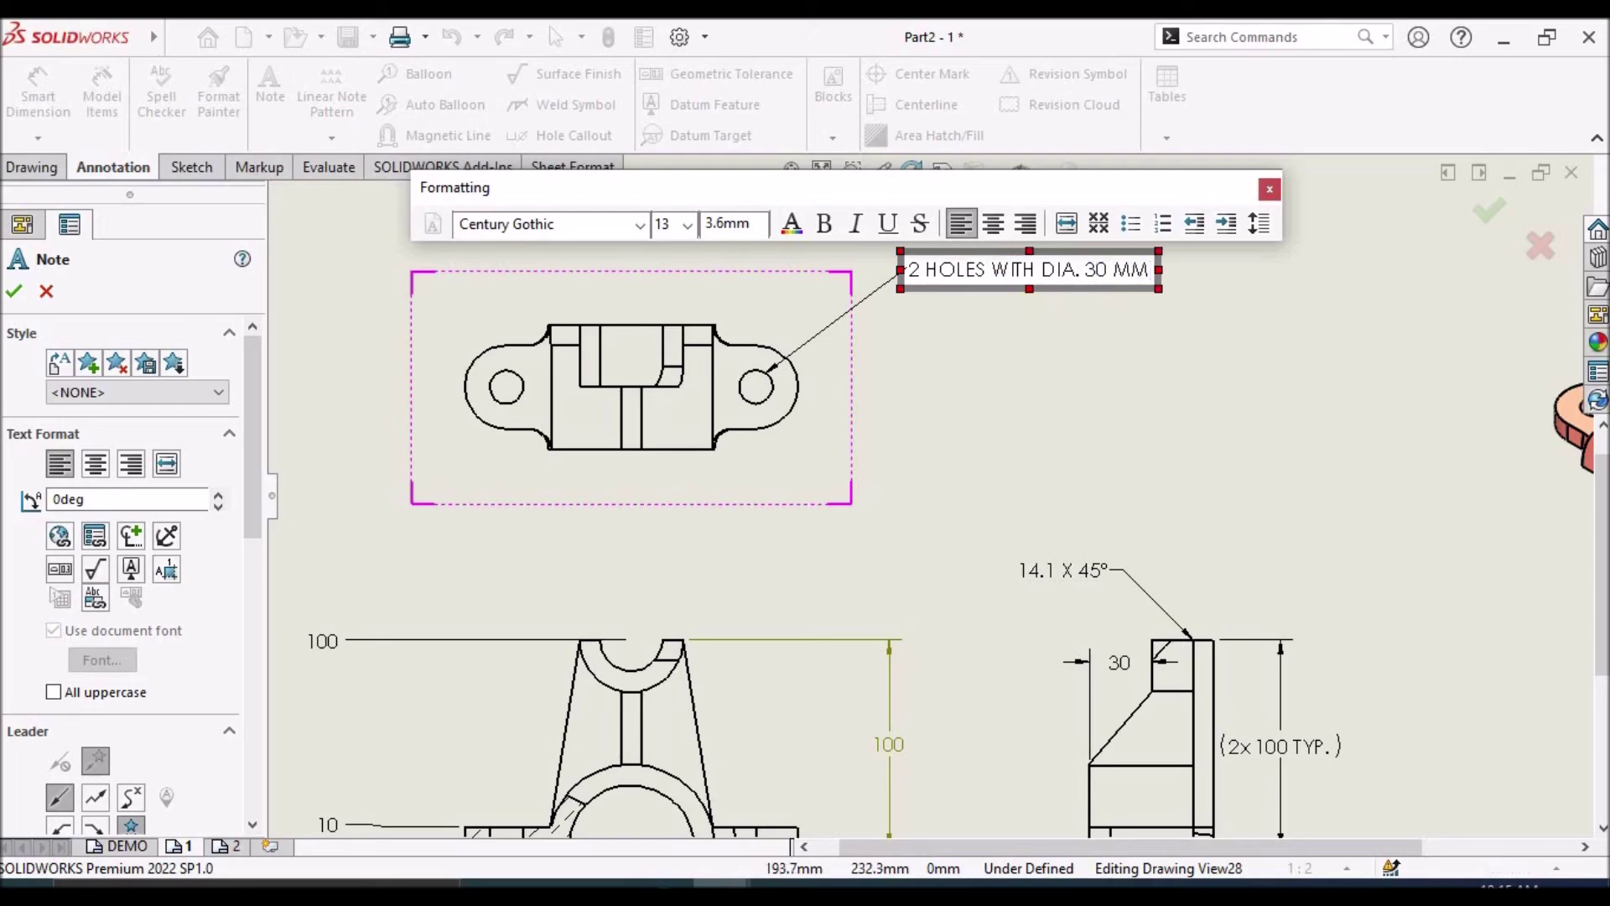
click(1103, 378)
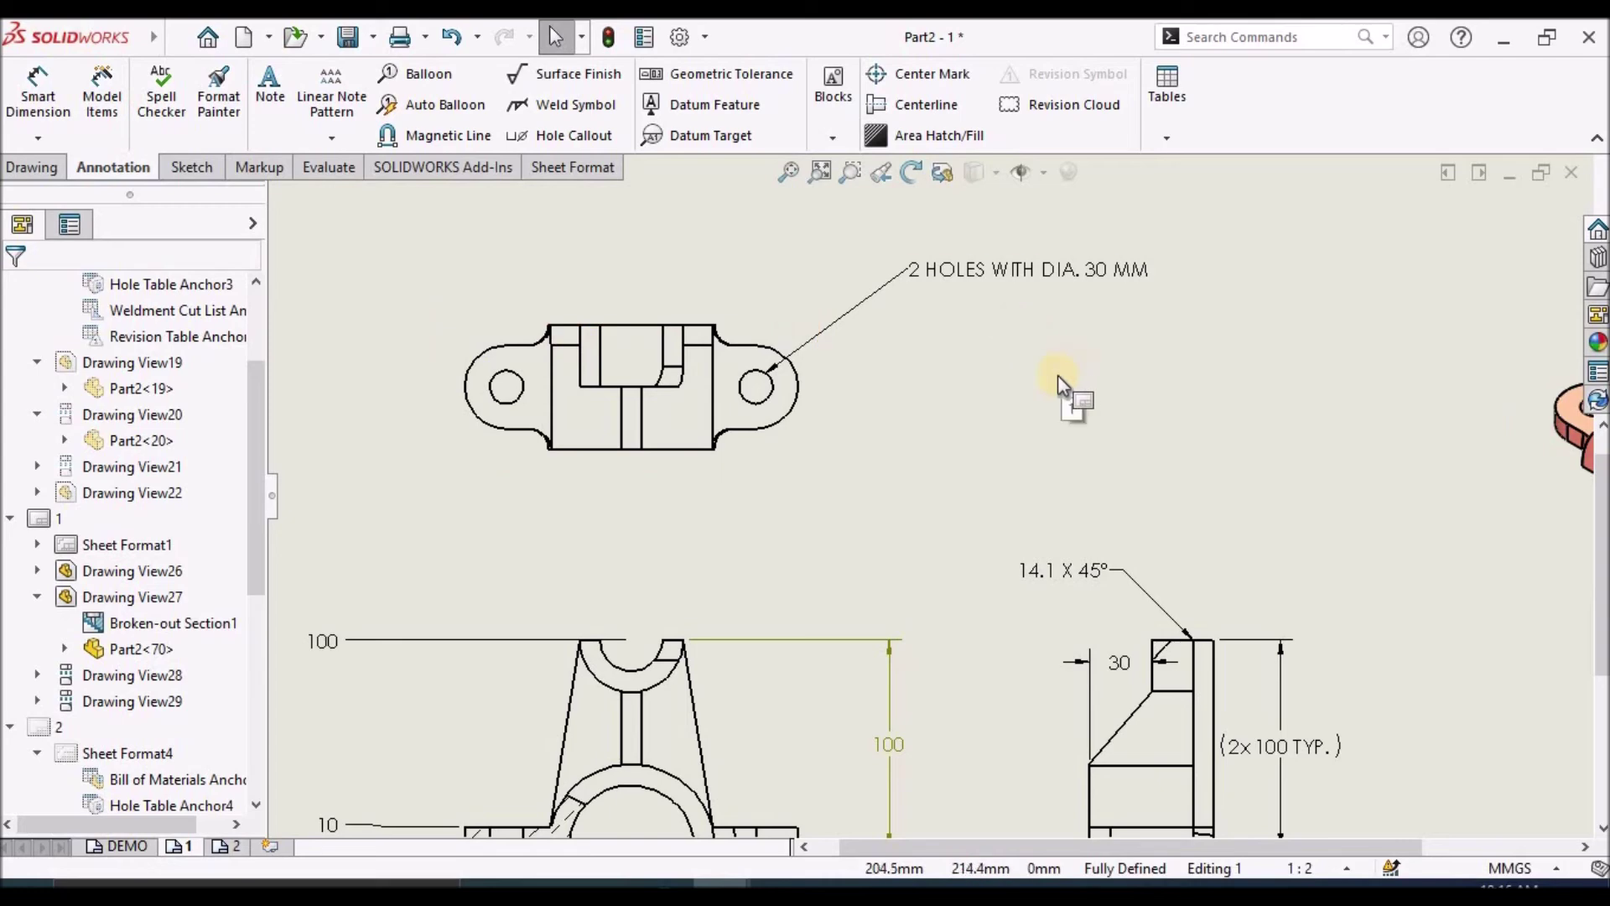
- Examine the general notes block below the front view by opening its text and closing it
key(f)
key(z)
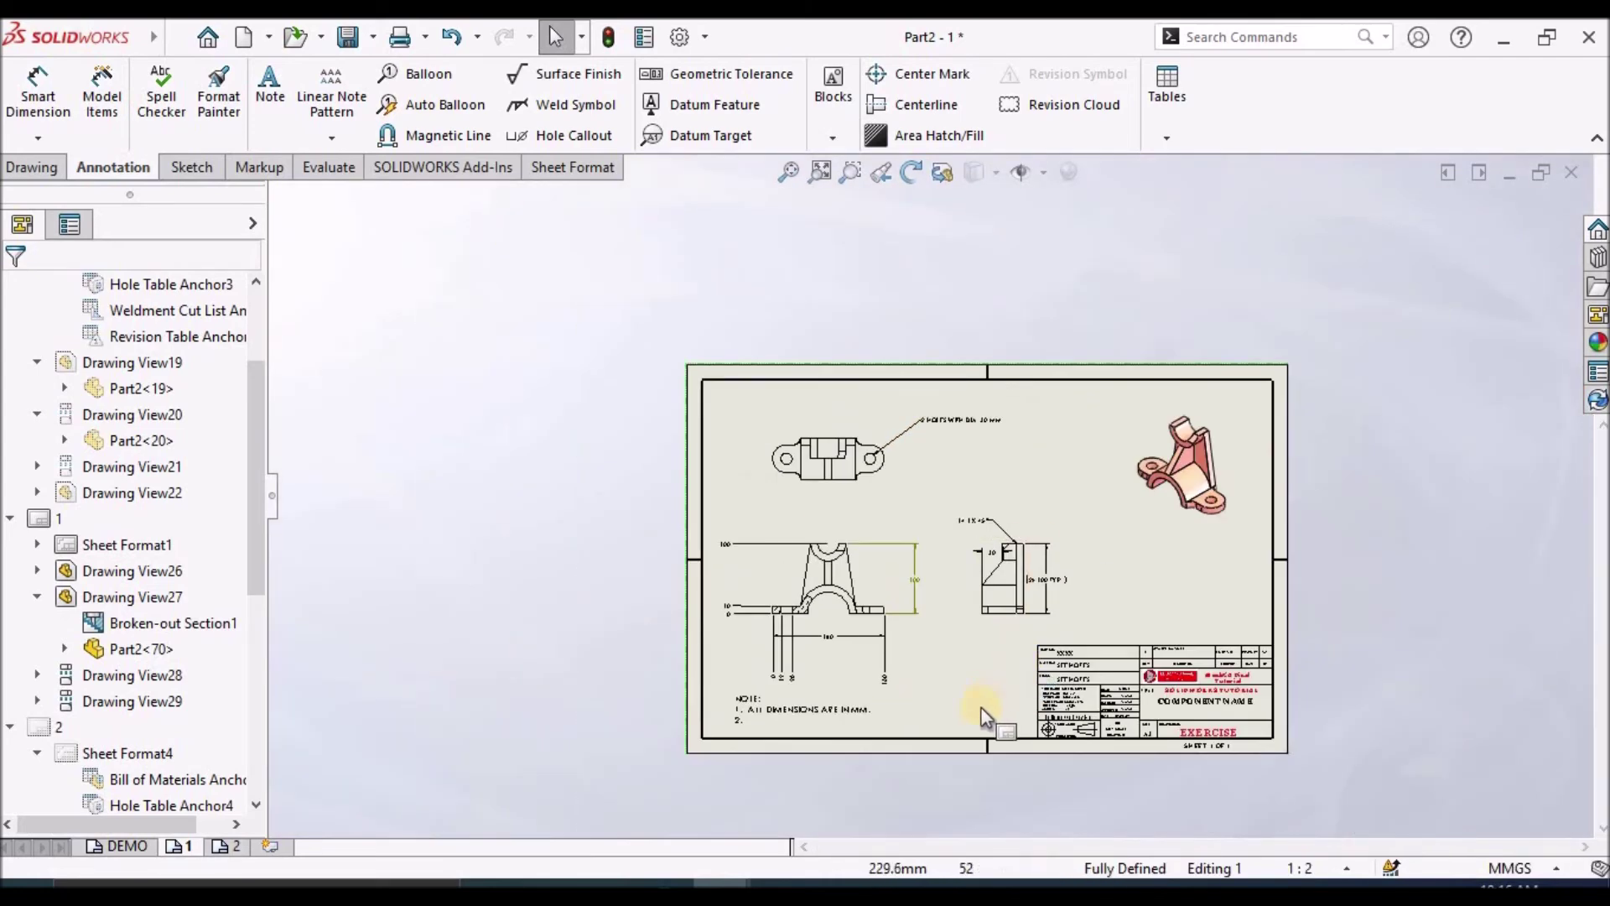
scroll(872, 700, down, 2)
scroll(701, 662, down, 2)
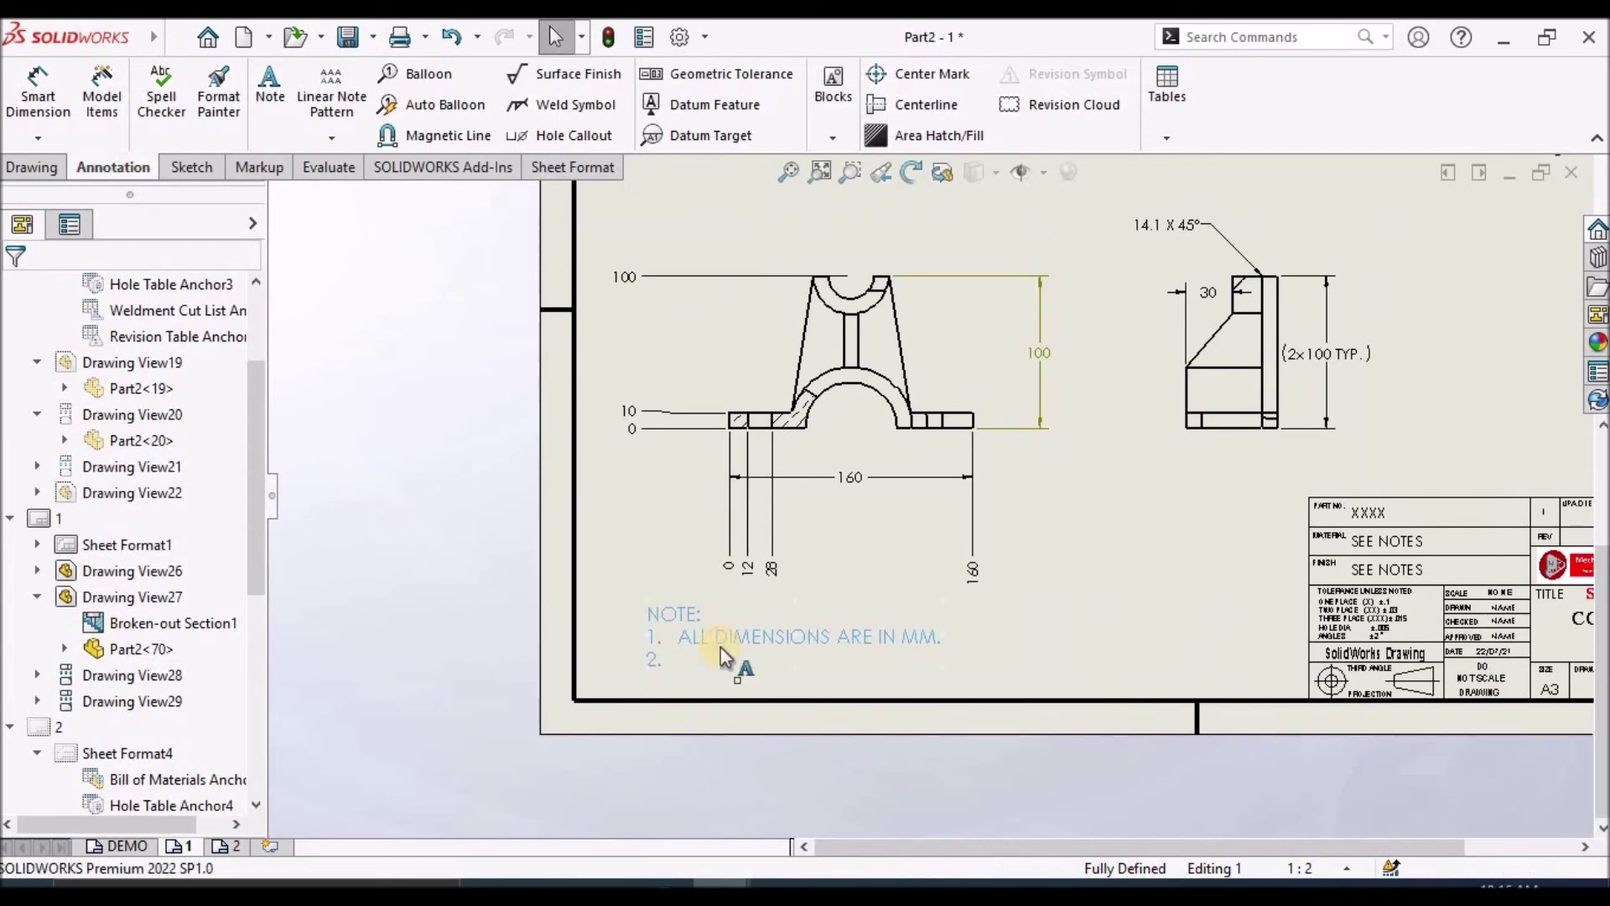
click(753, 646)
double_click(753, 646)
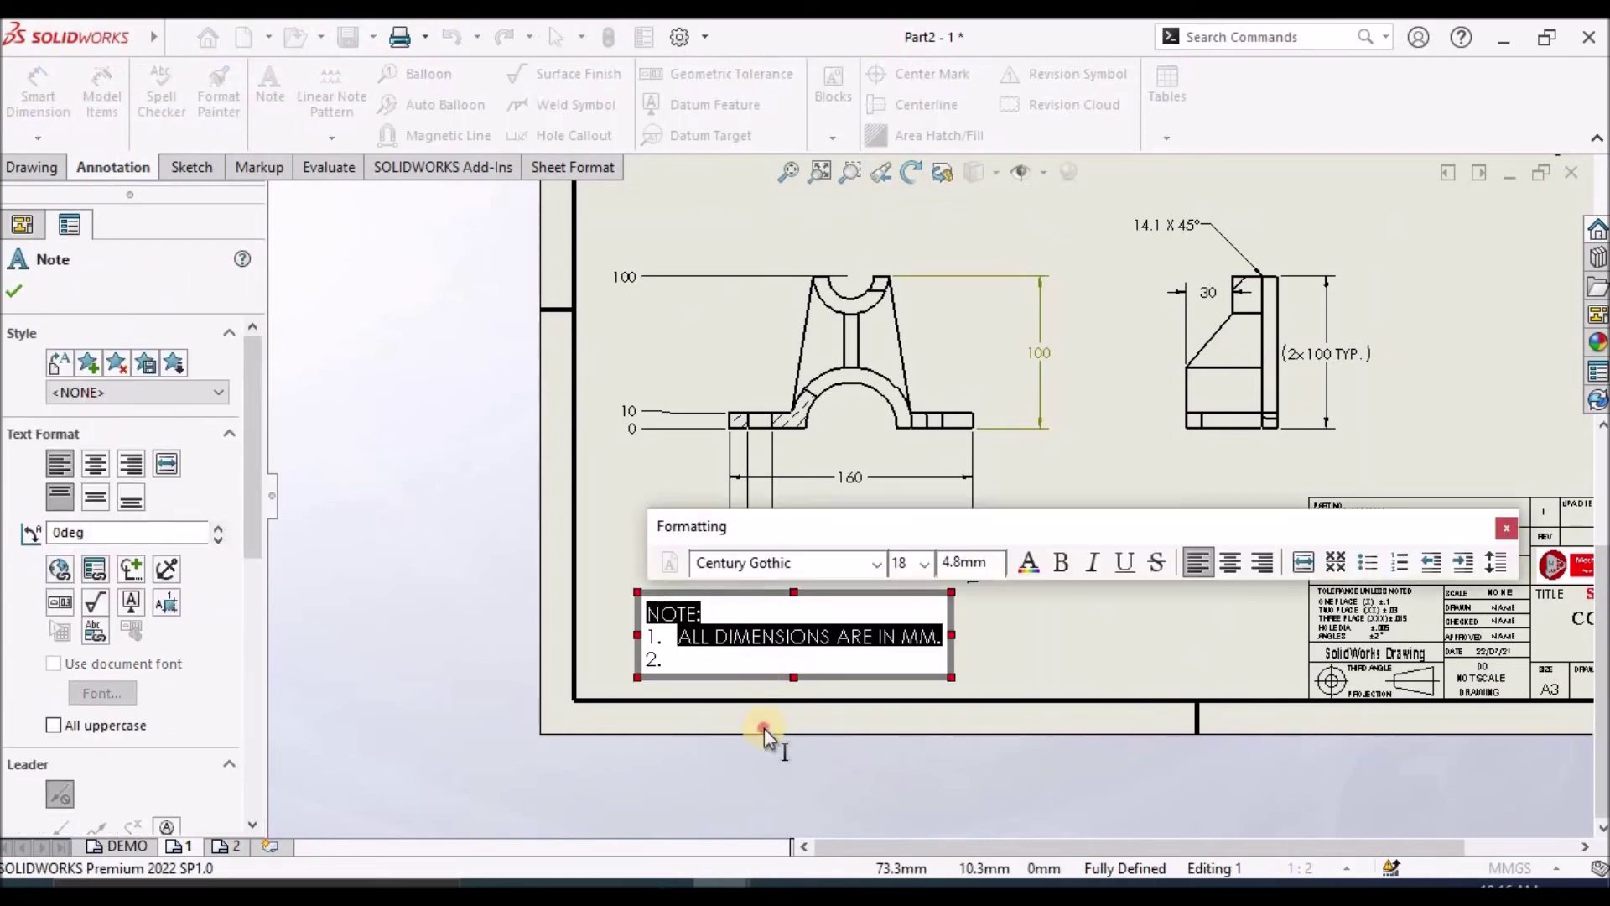
click(763, 728)
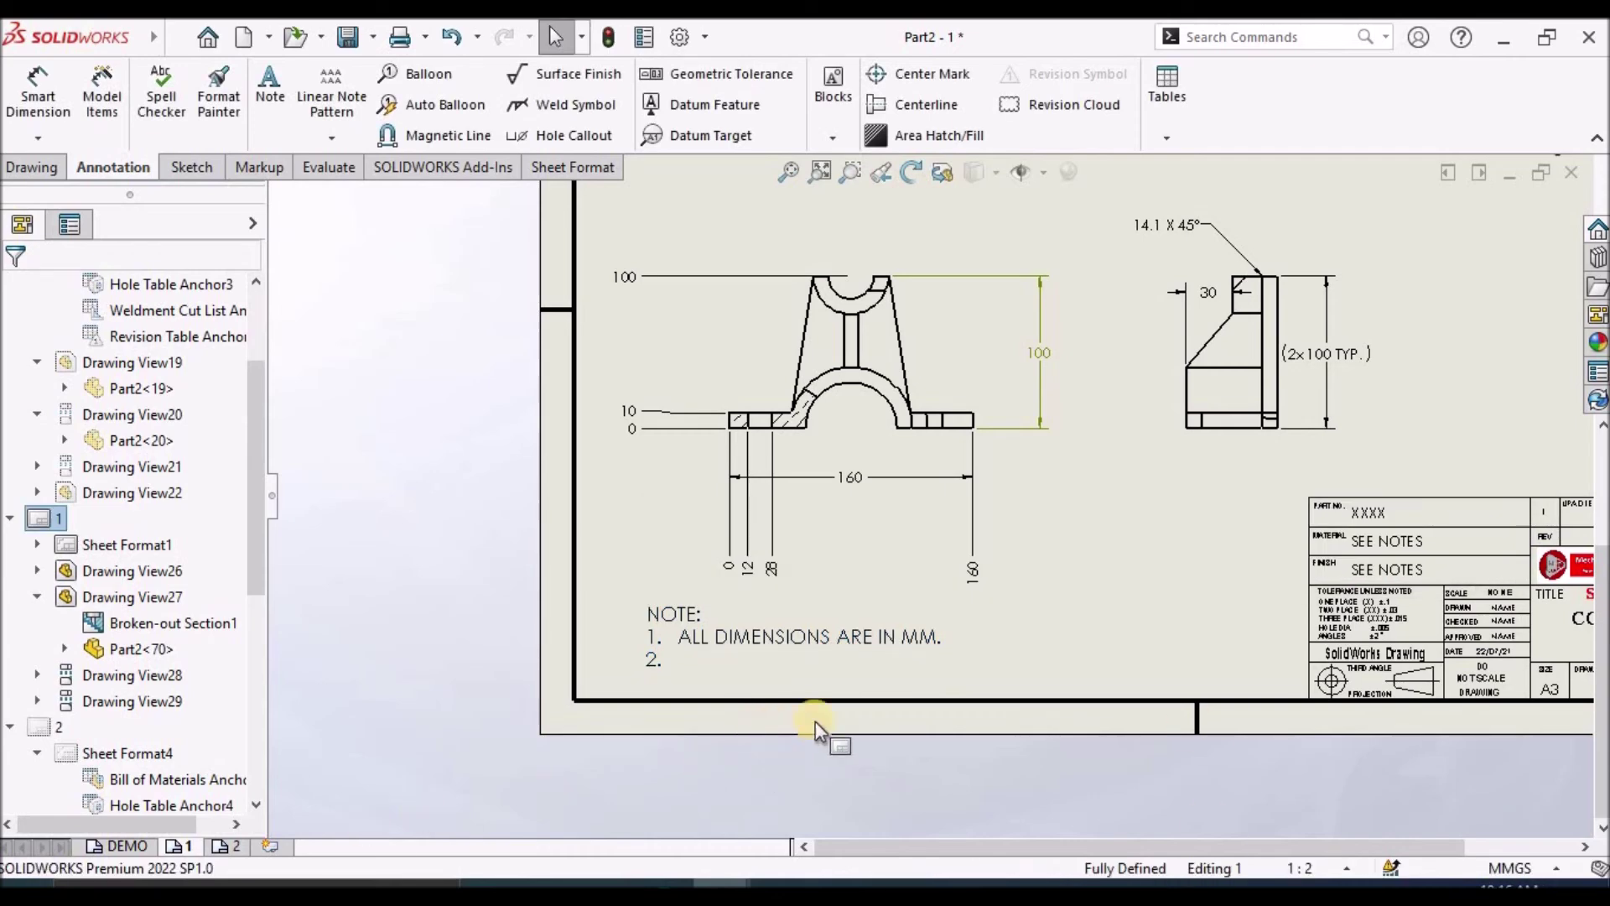
- Review the name, scale and projection type in sheet 1's properties and close them without changes
click(179, 845)
right_click(179, 846)
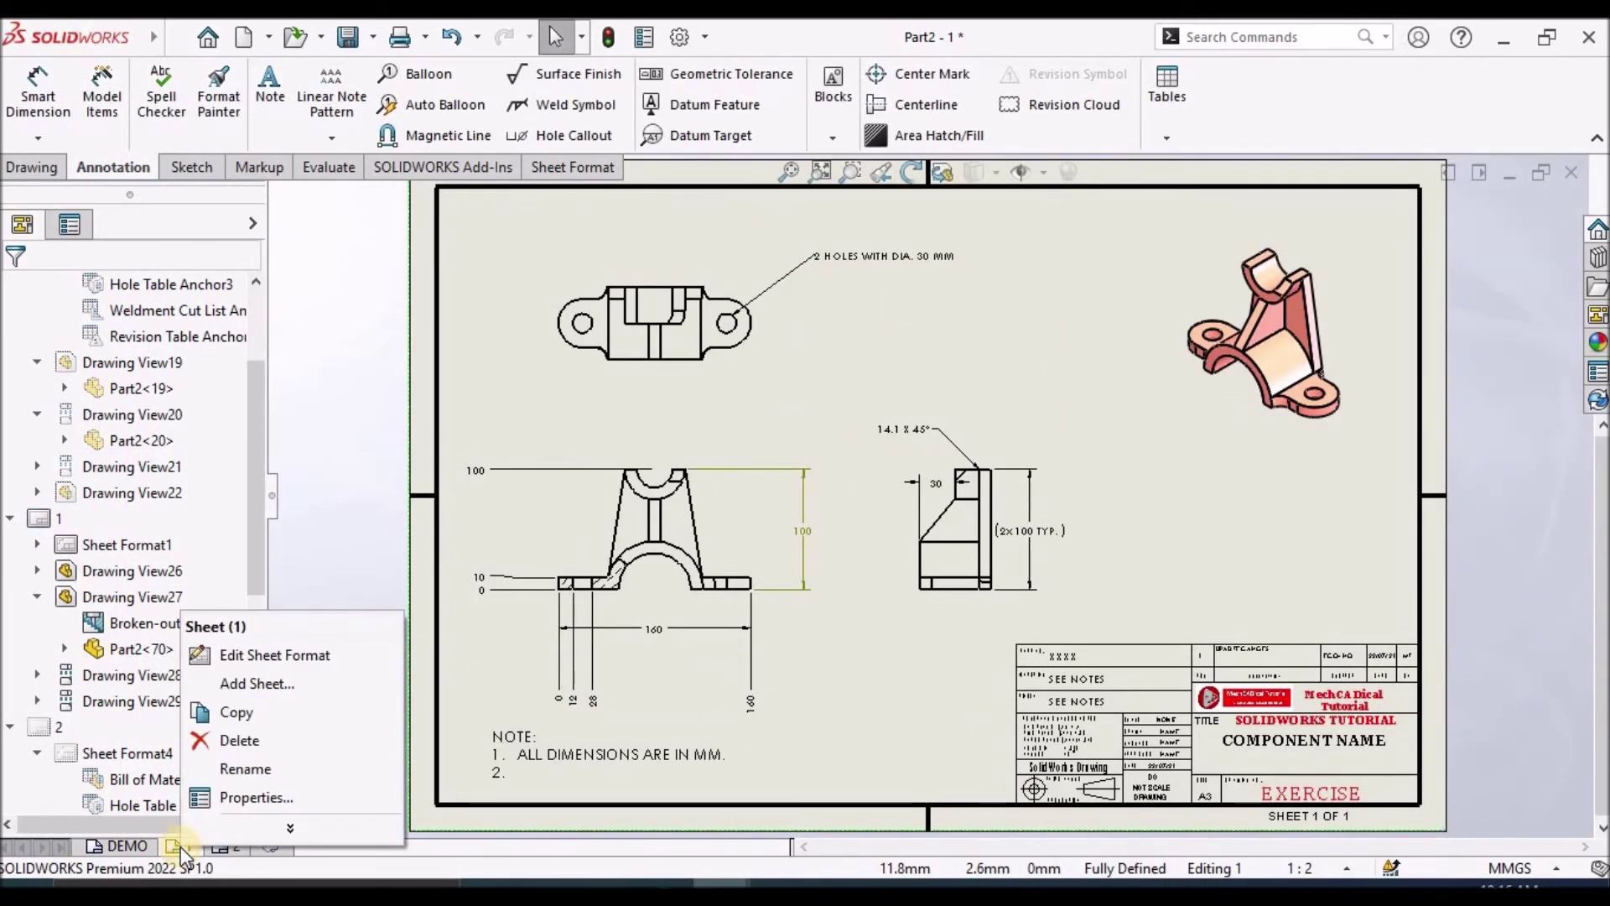
click(250, 796)
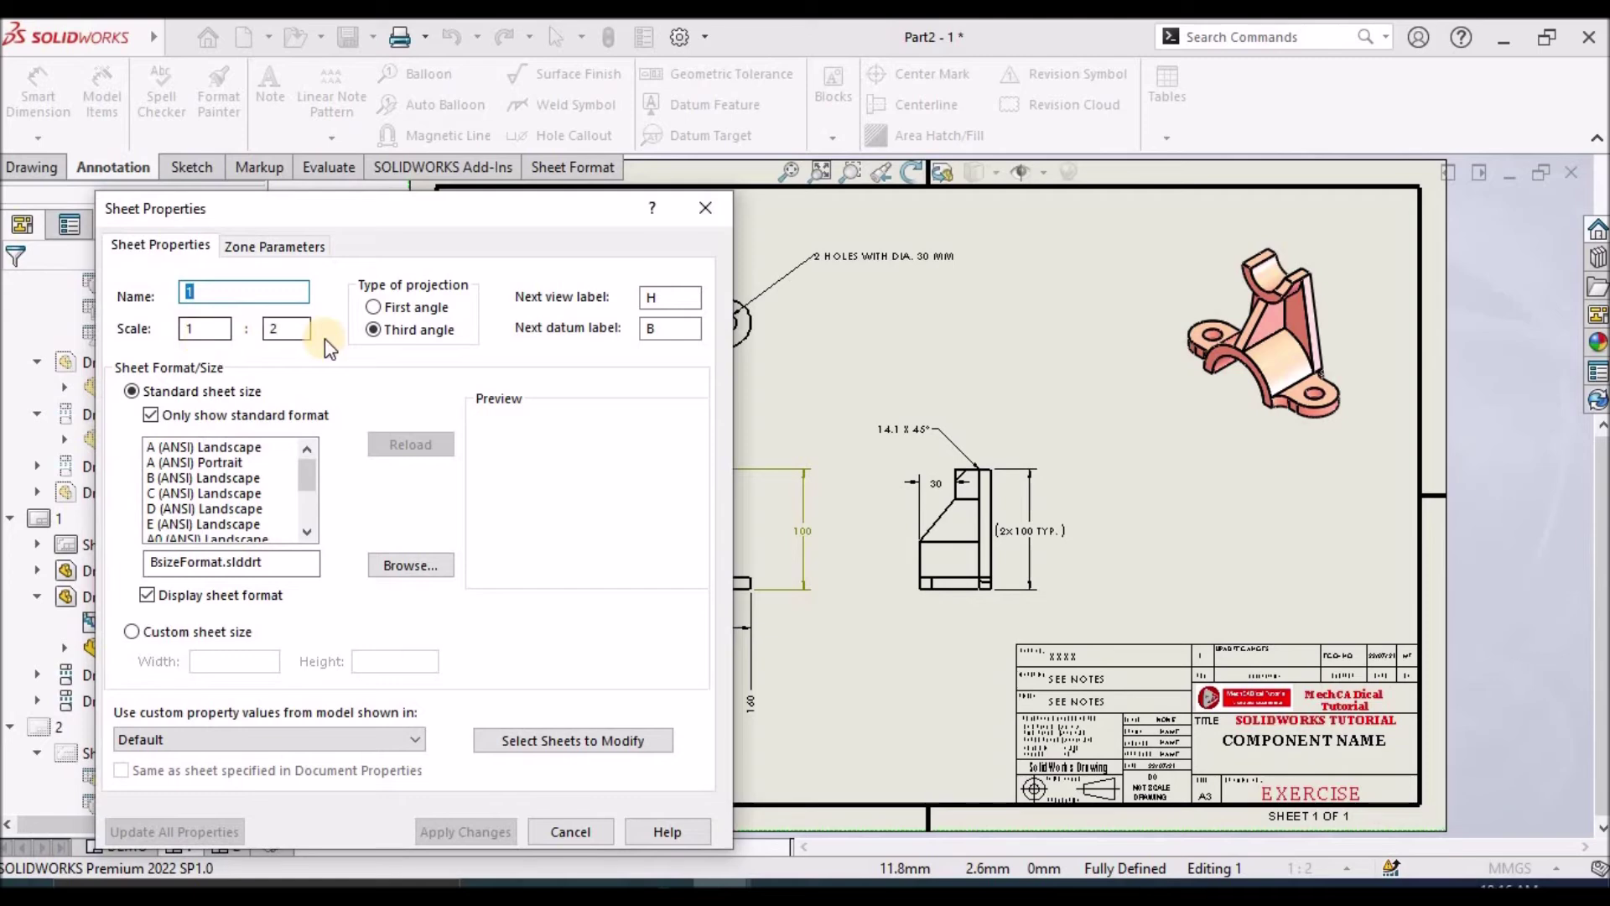
double_click(287, 329)
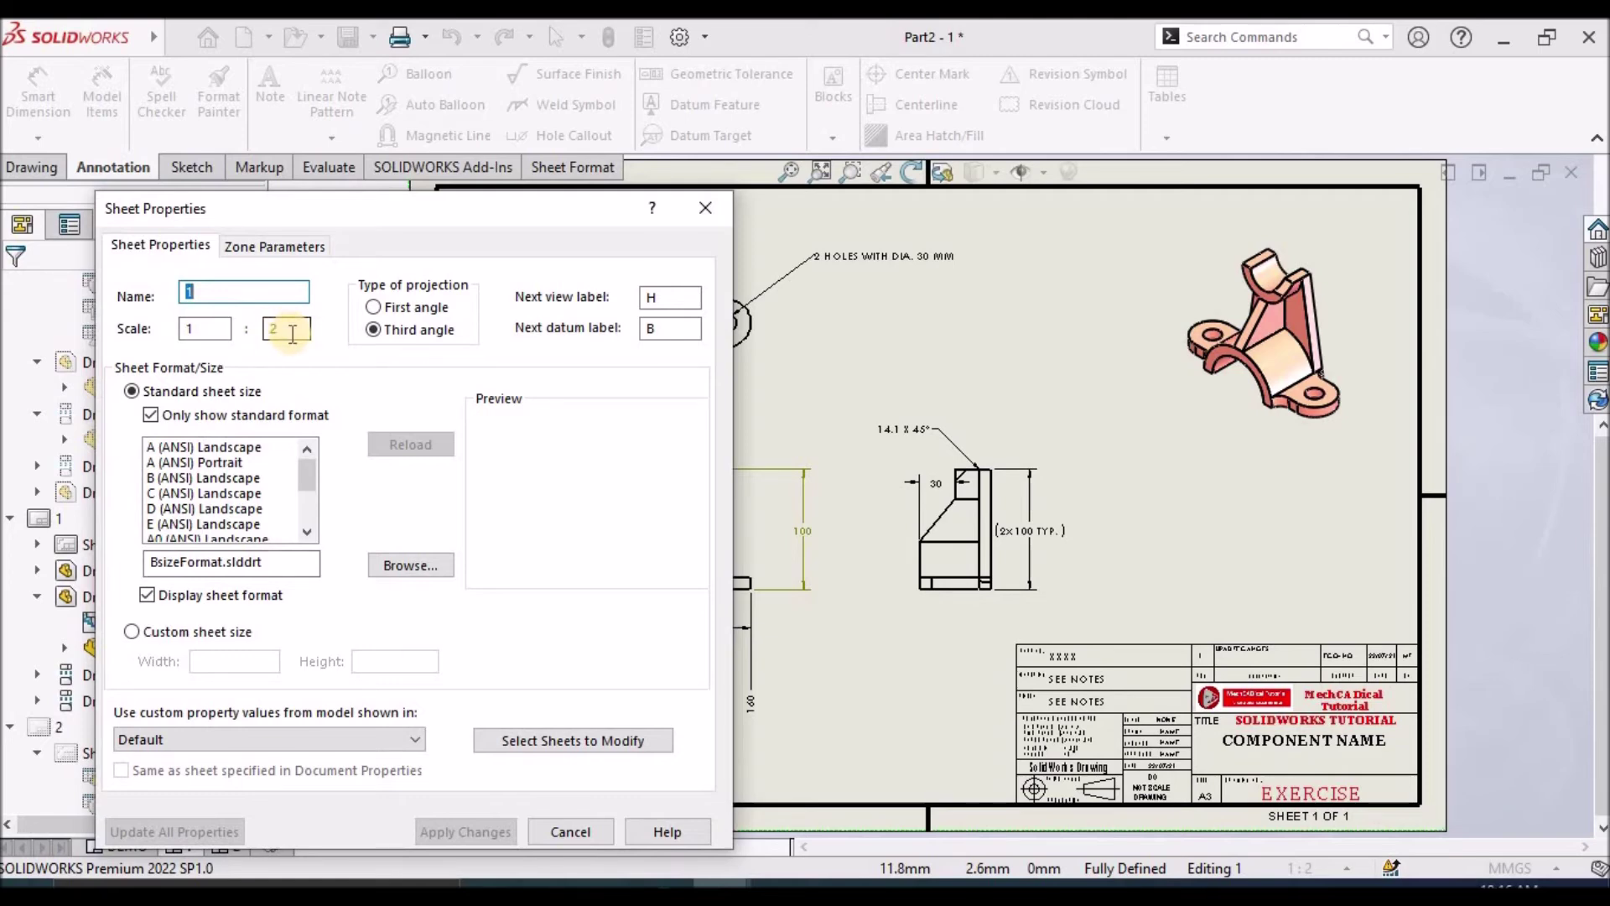
click(393, 329)
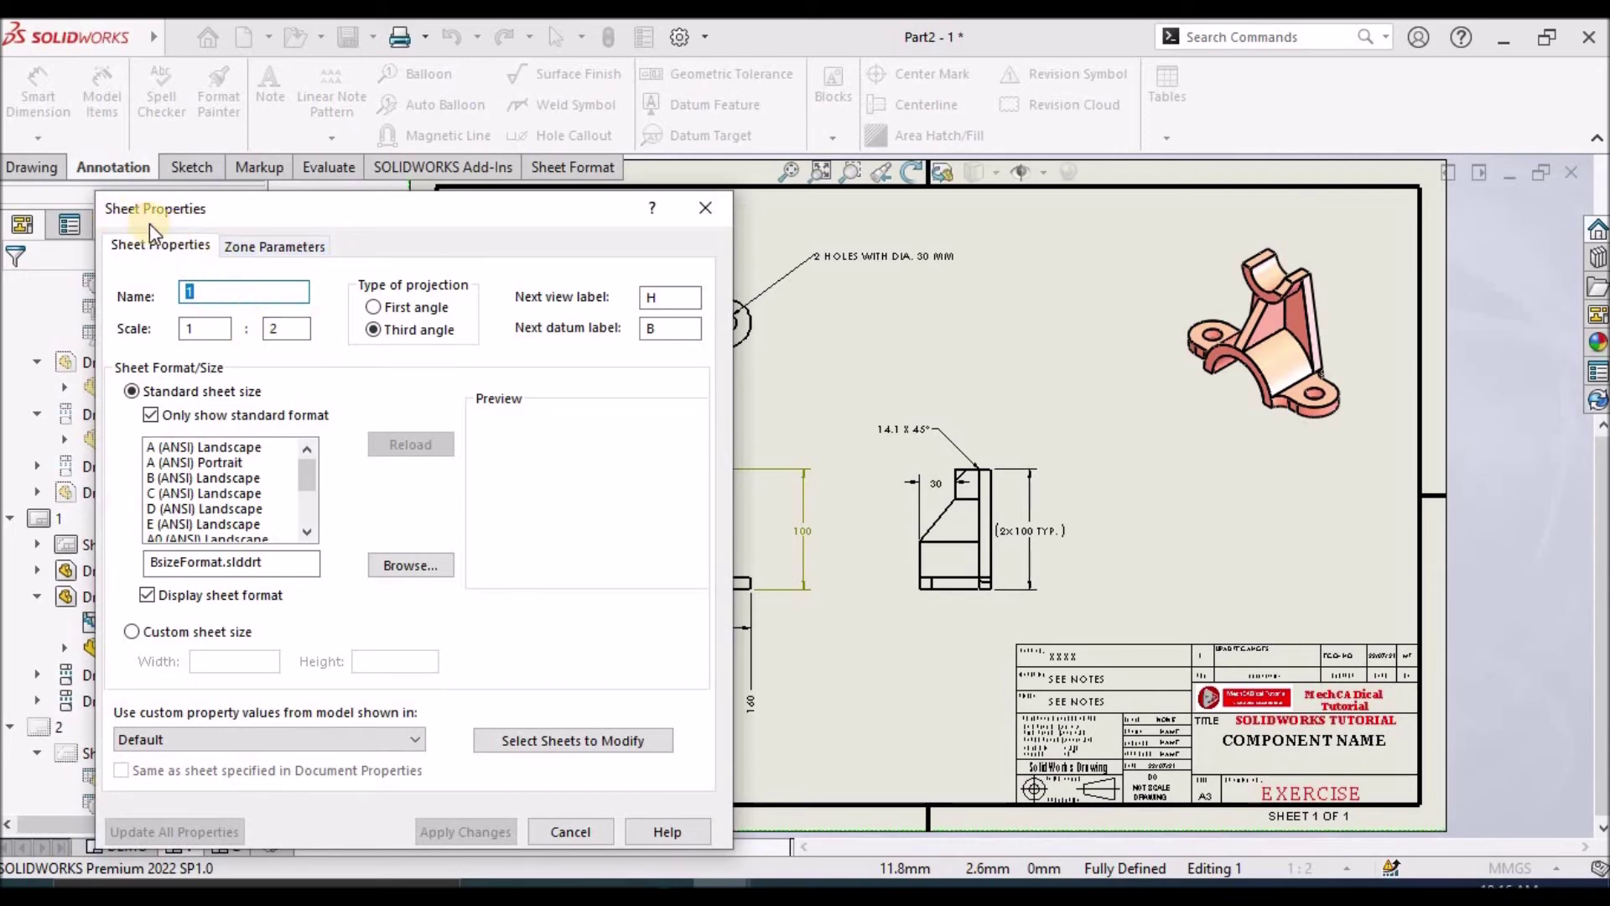
click(702, 210)
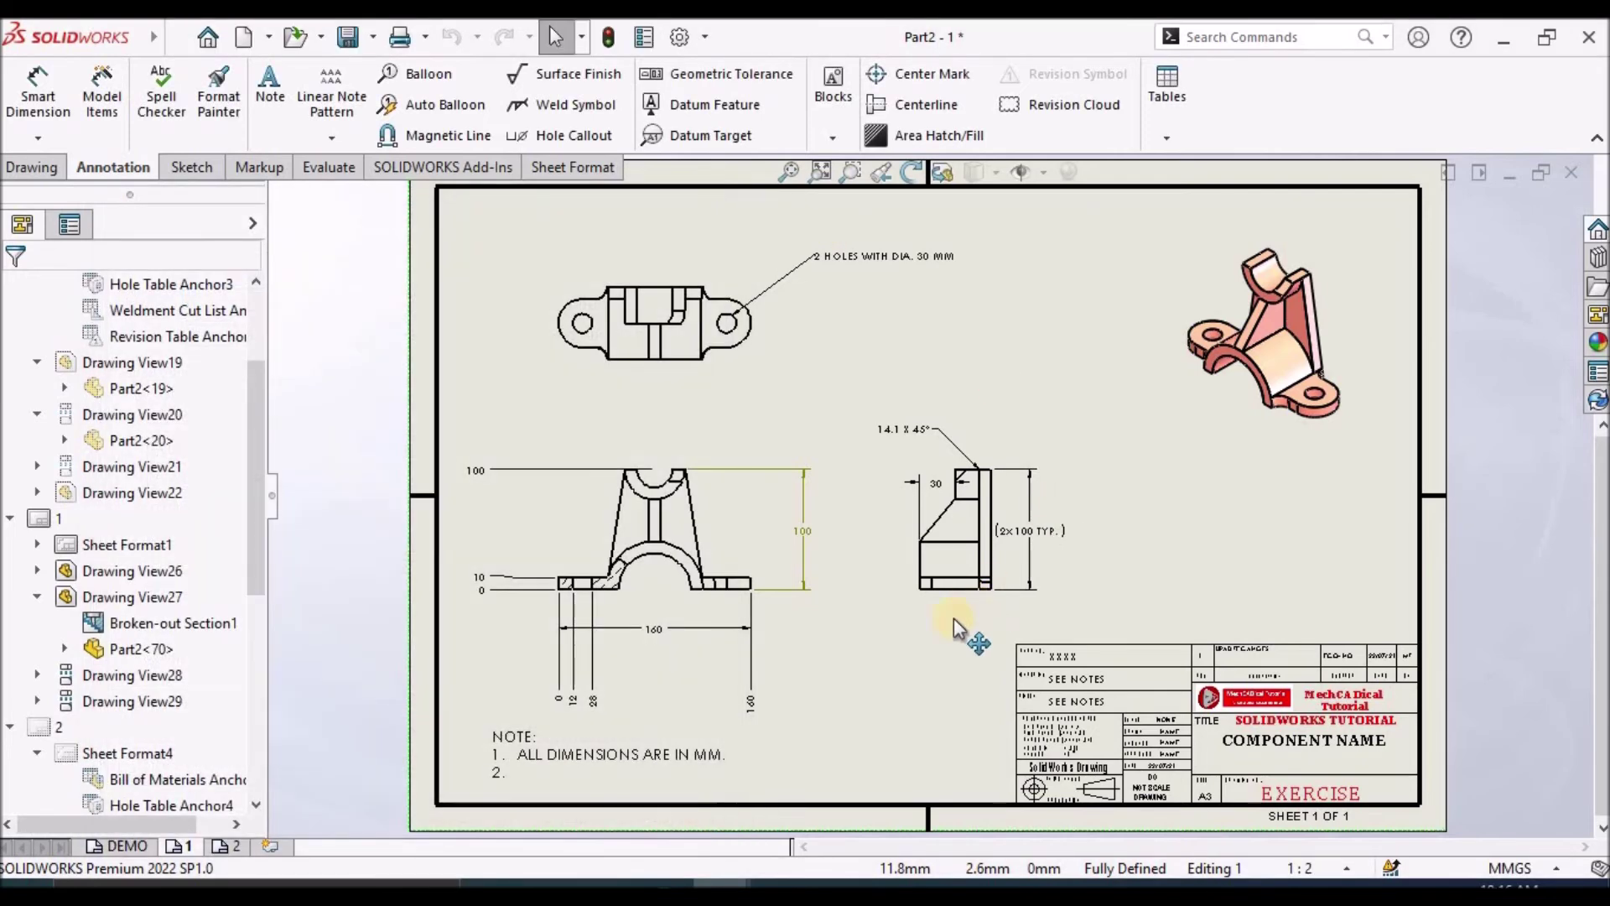
click(897, 696)
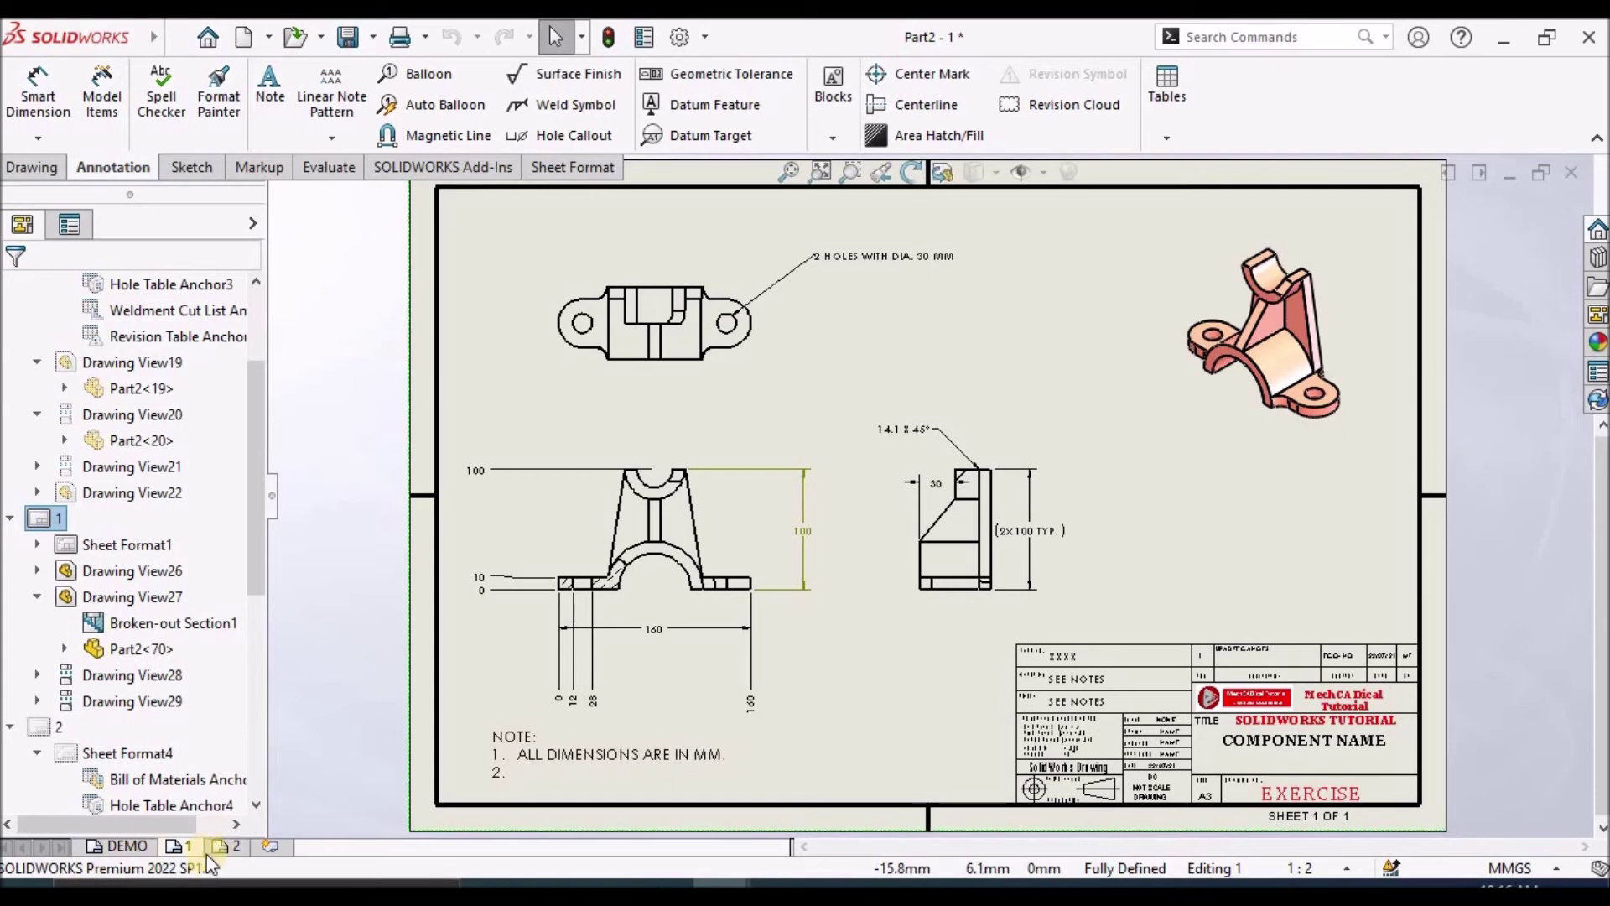
- On sheet 2, break the long pin view vertically across its shaft with curved break lines and a 12.7 mm gap
click(243, 846)
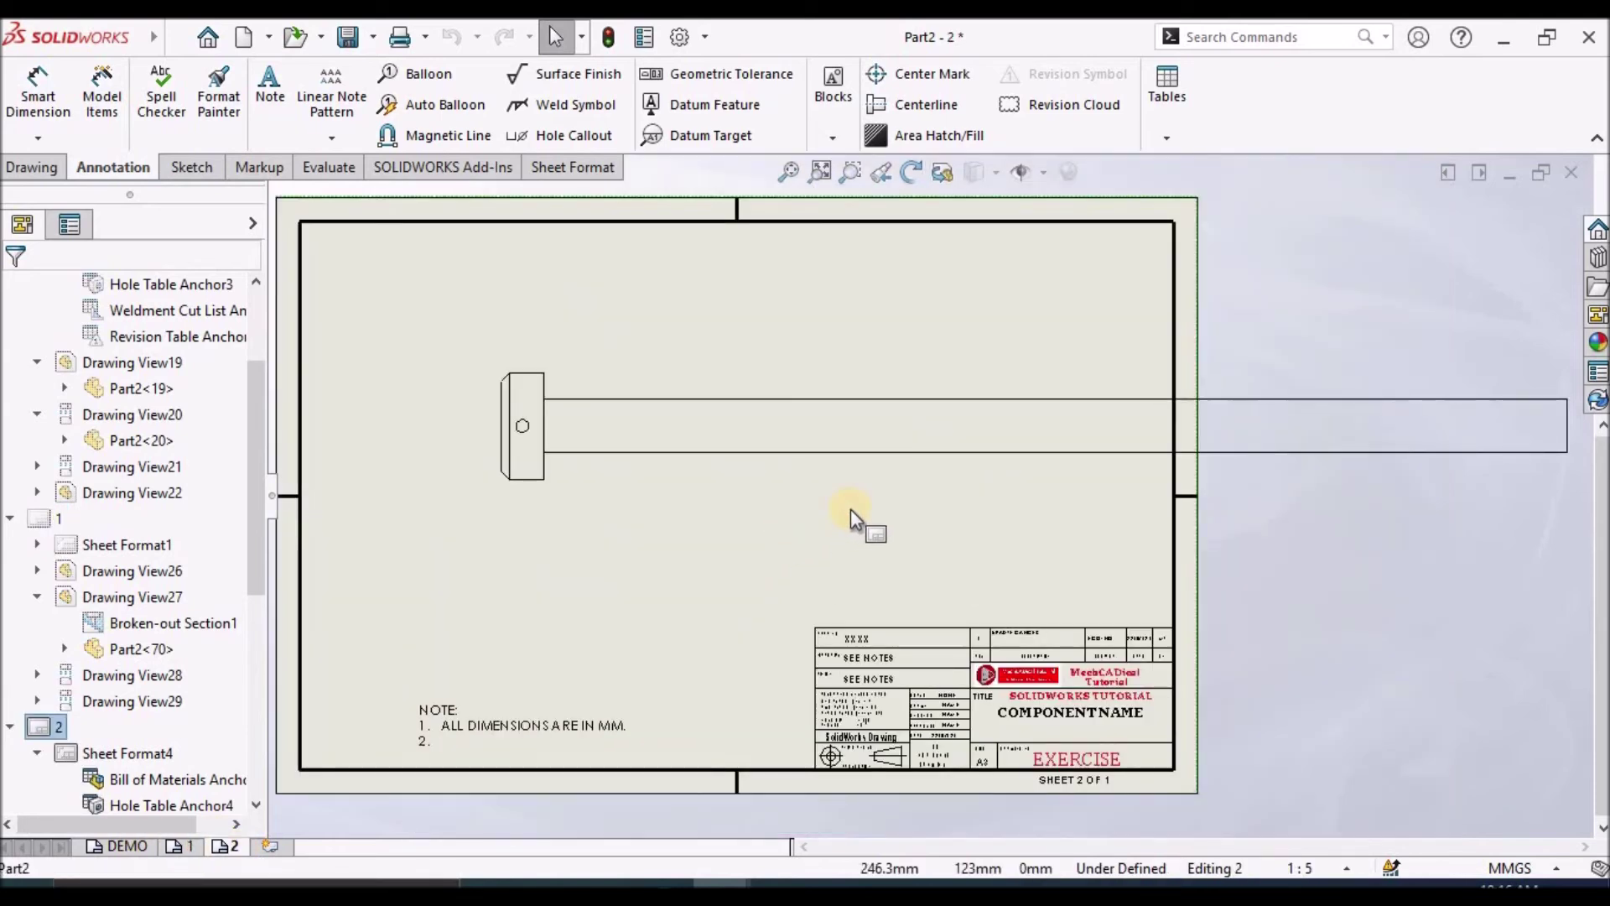
key(f)
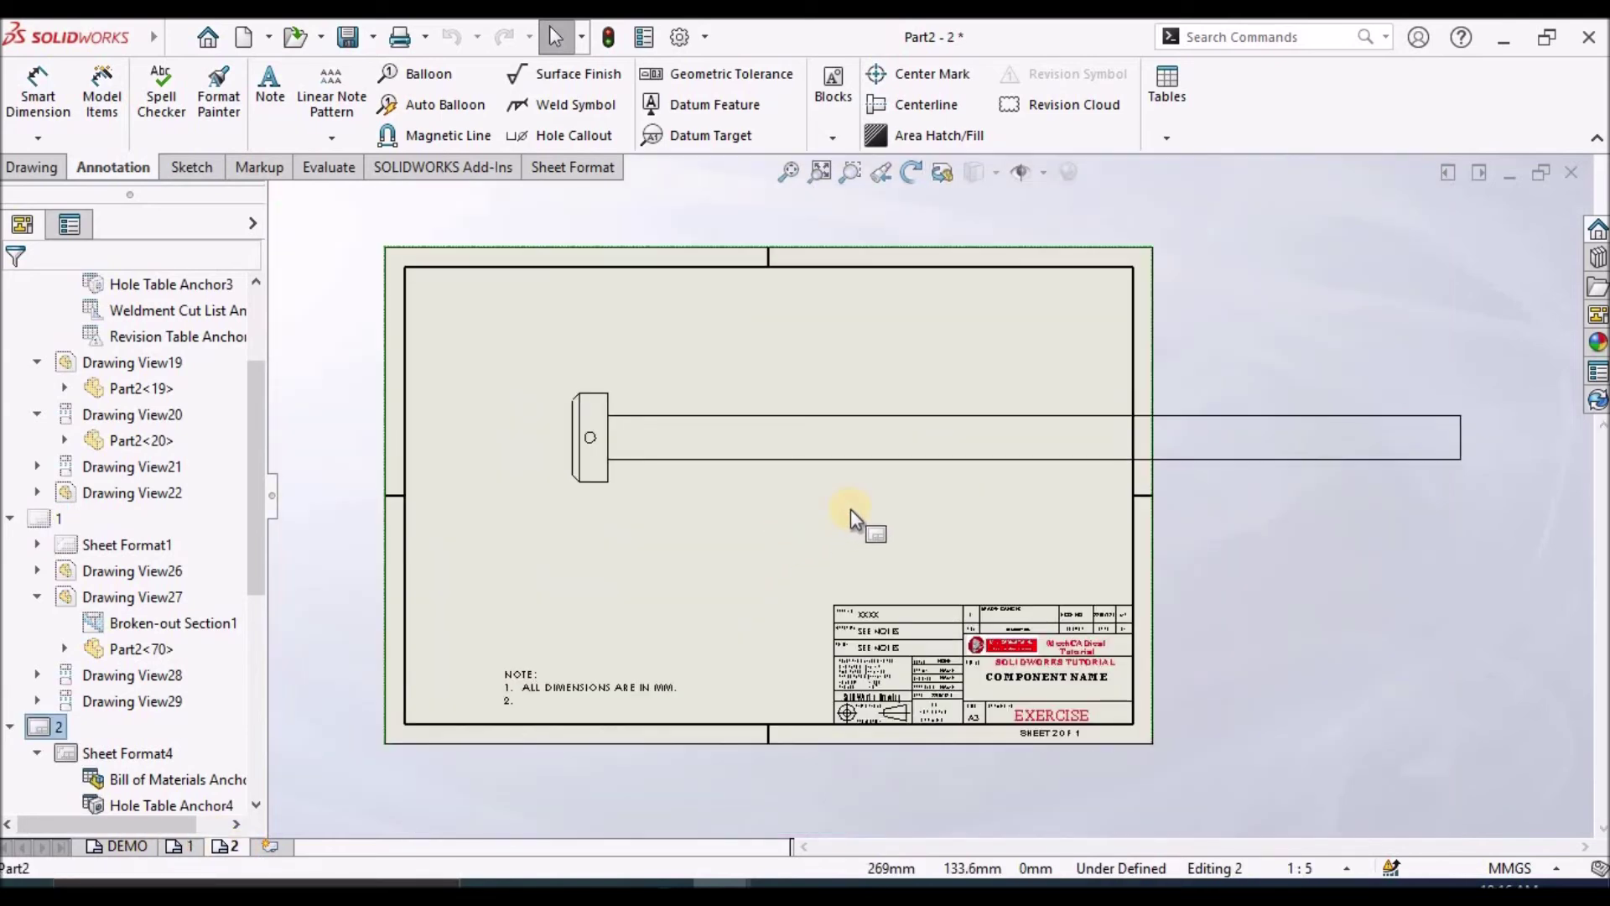
click(47, 169)
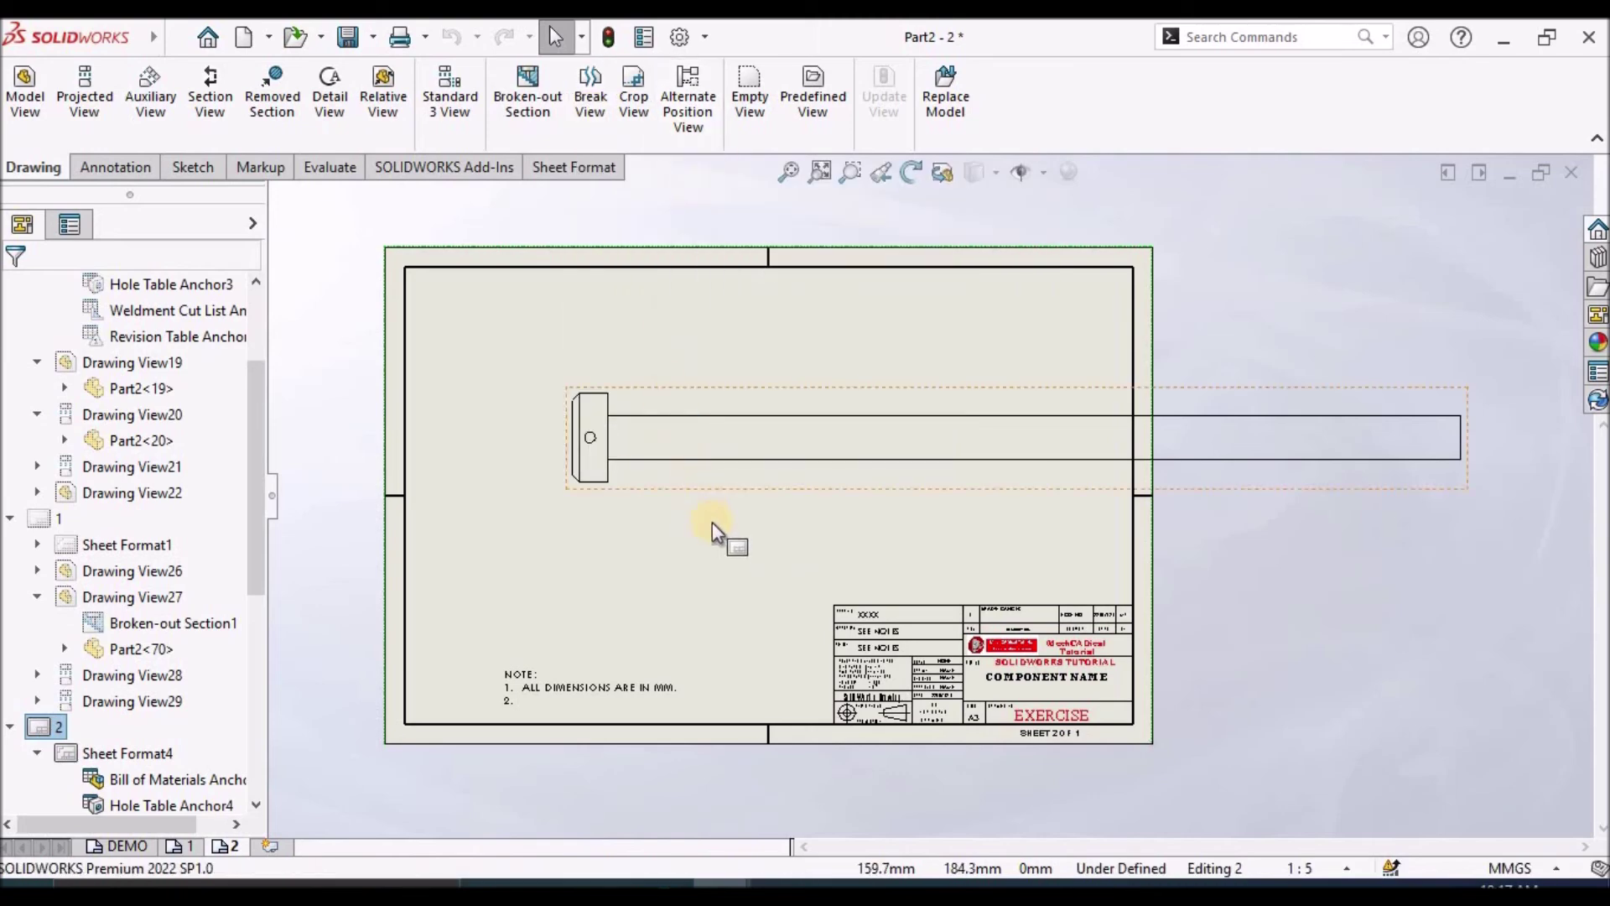
click(600, 391)
click(602, 99)
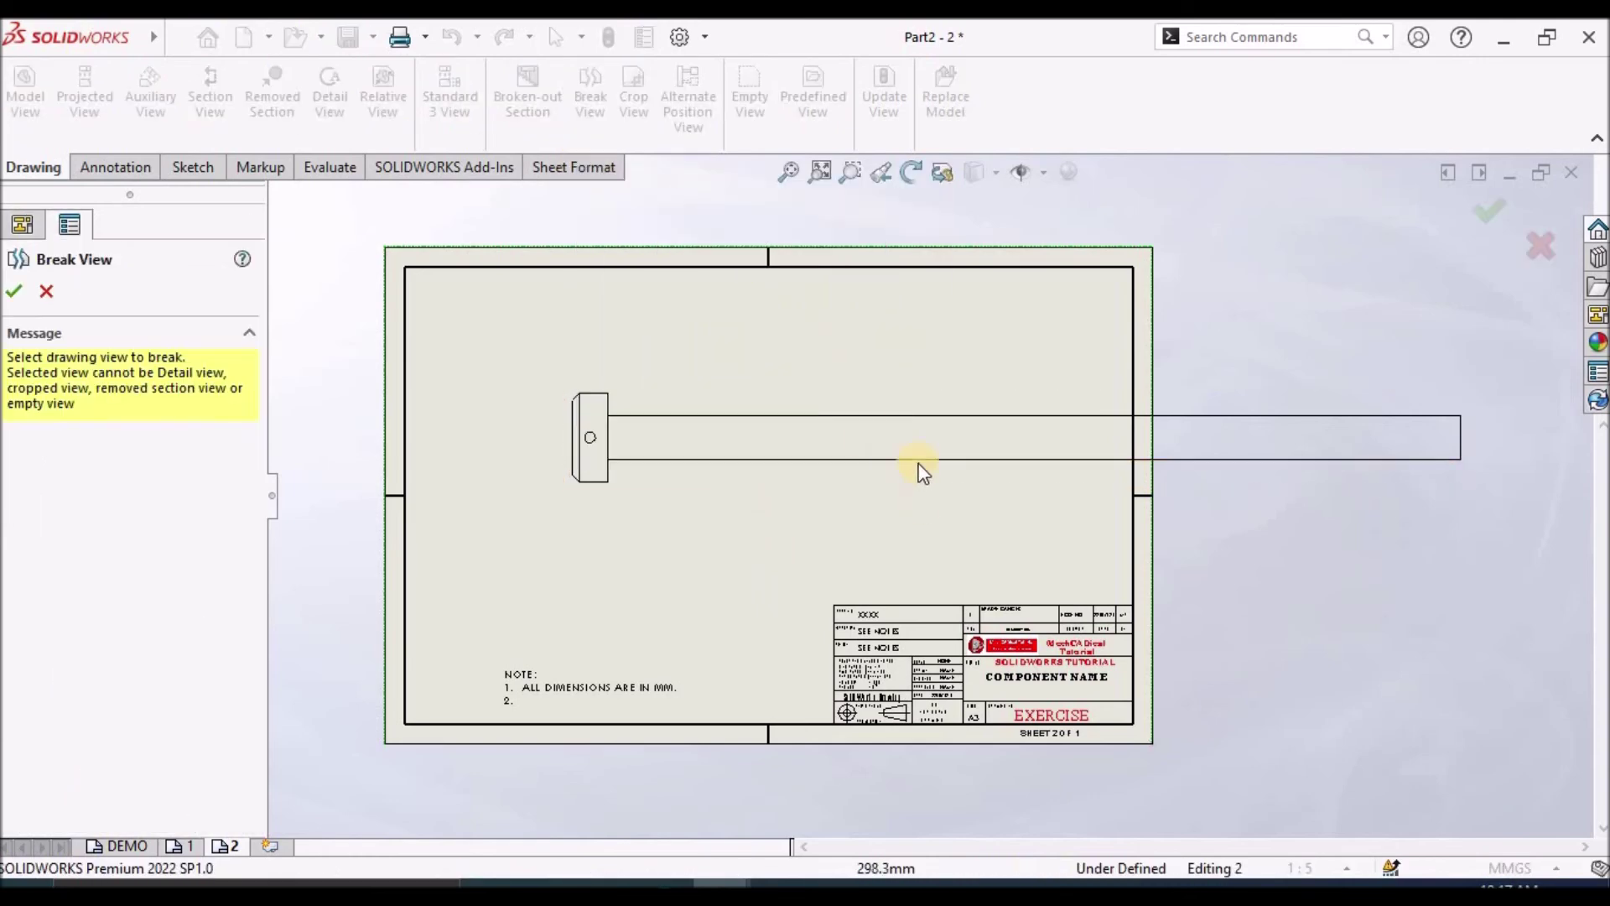
click(913, 440)
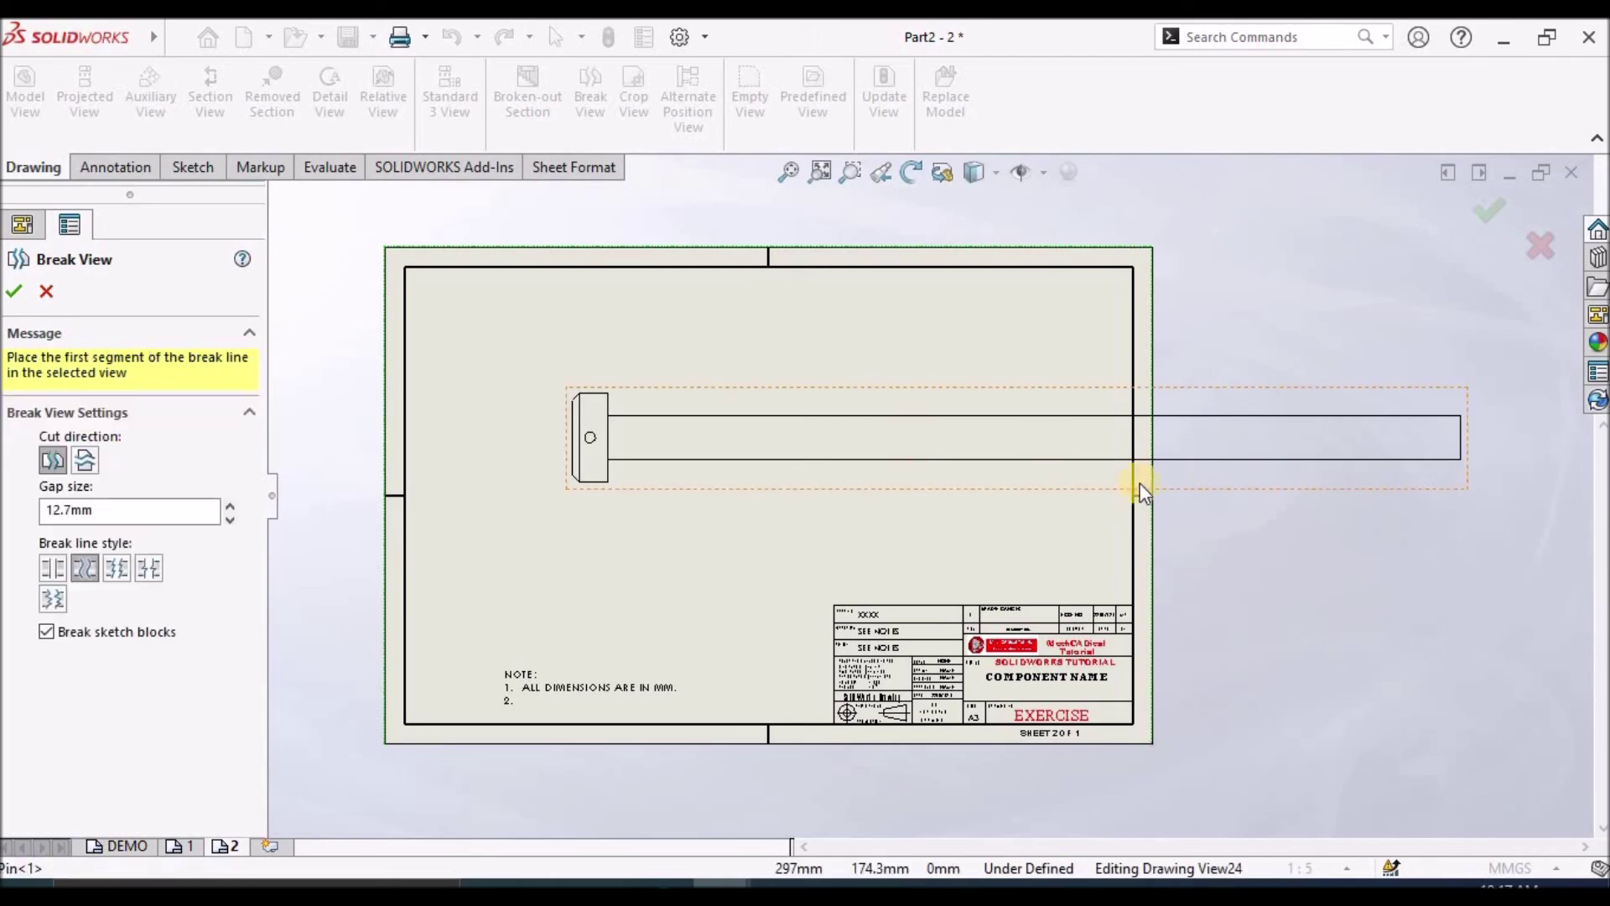
click(783, 442)
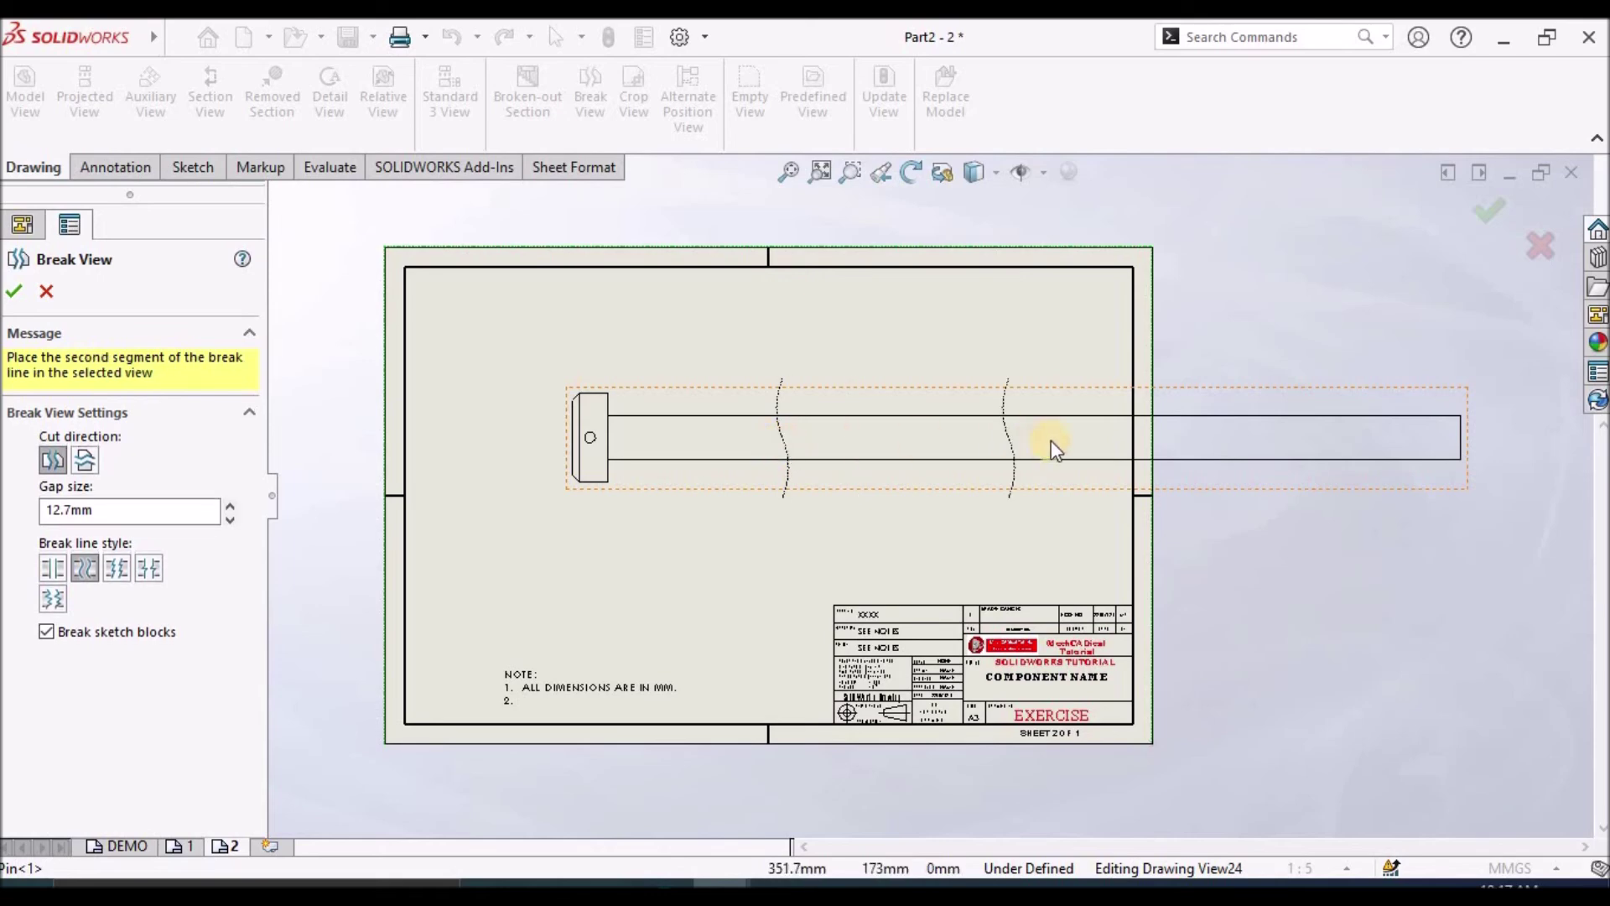
click(1134, 448)
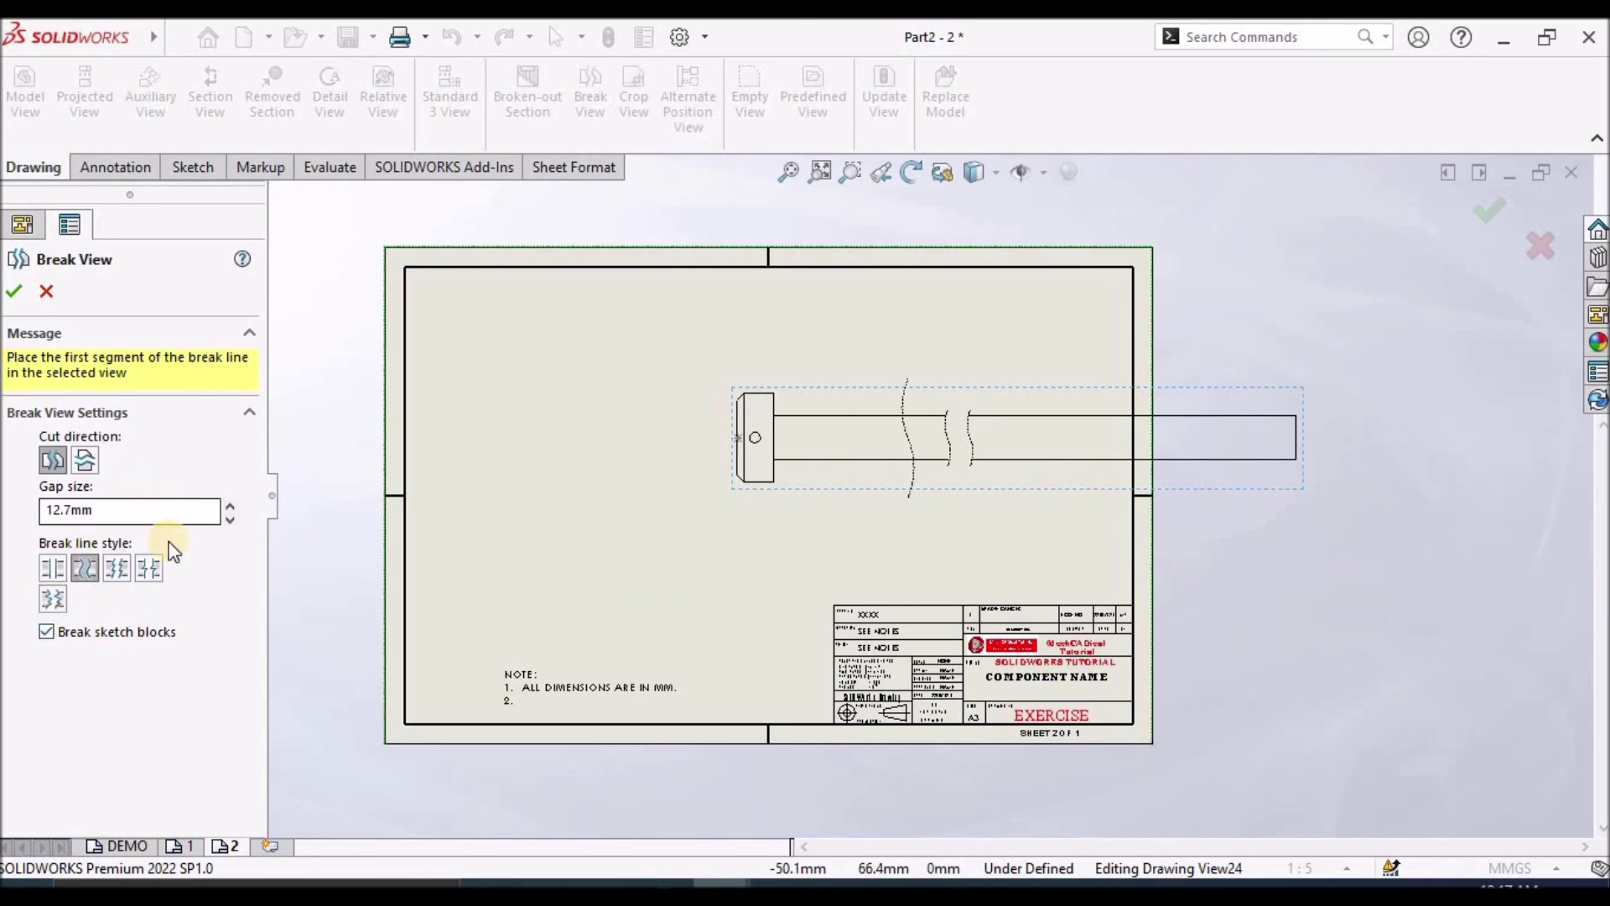
- Try the straight, zig-zag, small zig-zag and jagged break line styles on the pin view, then restore the curved style
click(57, 572)
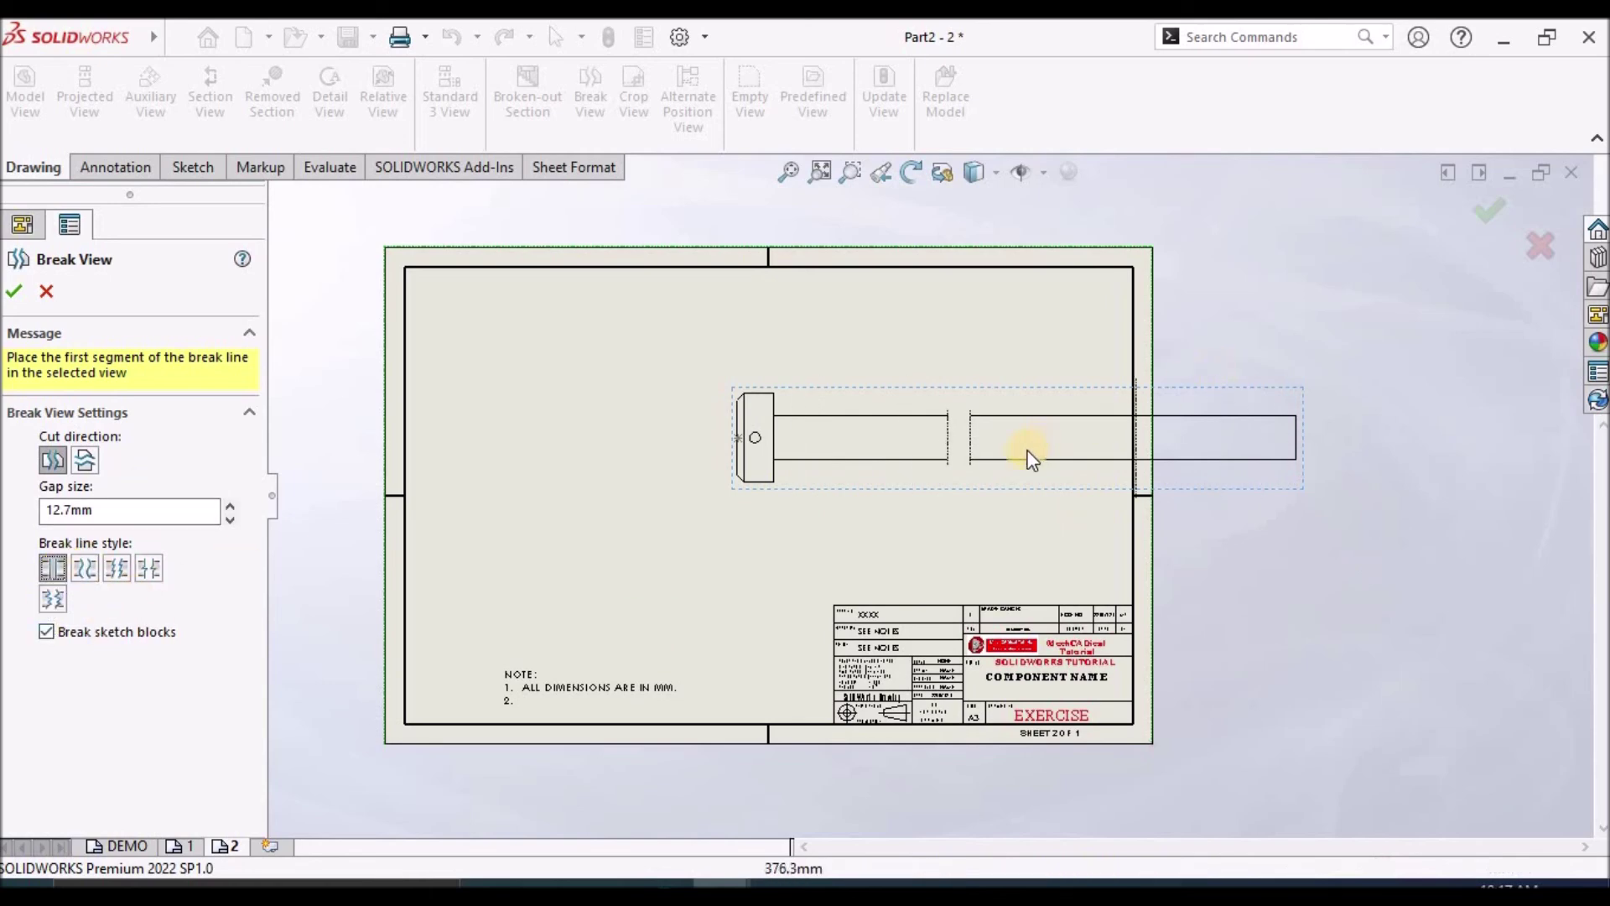
scroll(1030, 446, down, 3)
click(86, 569)
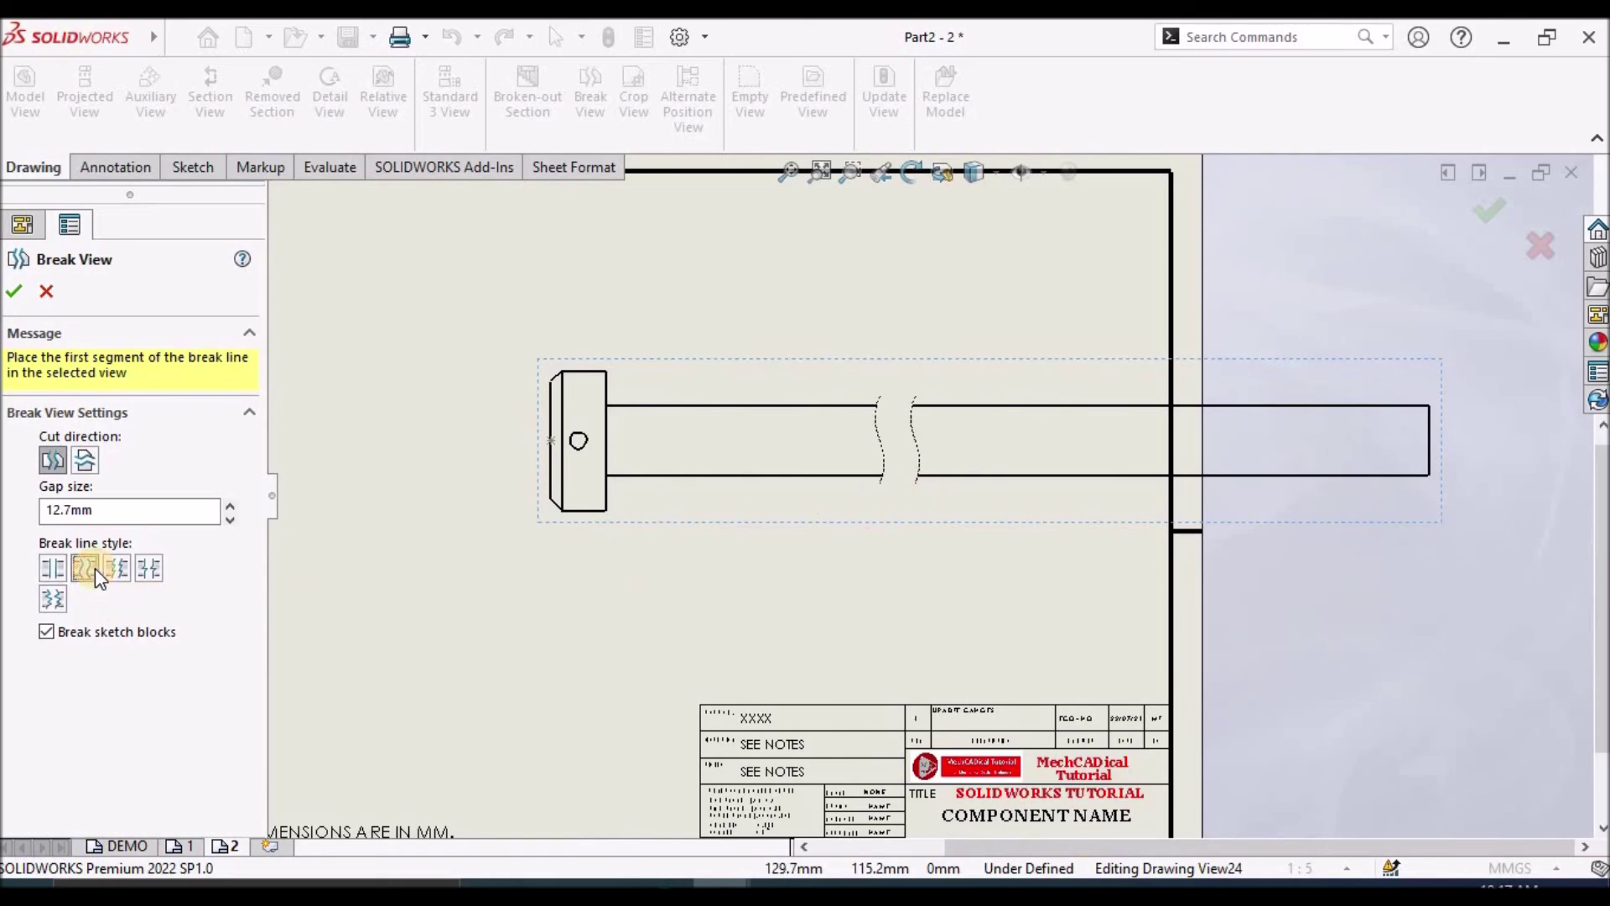
click(121, 567)
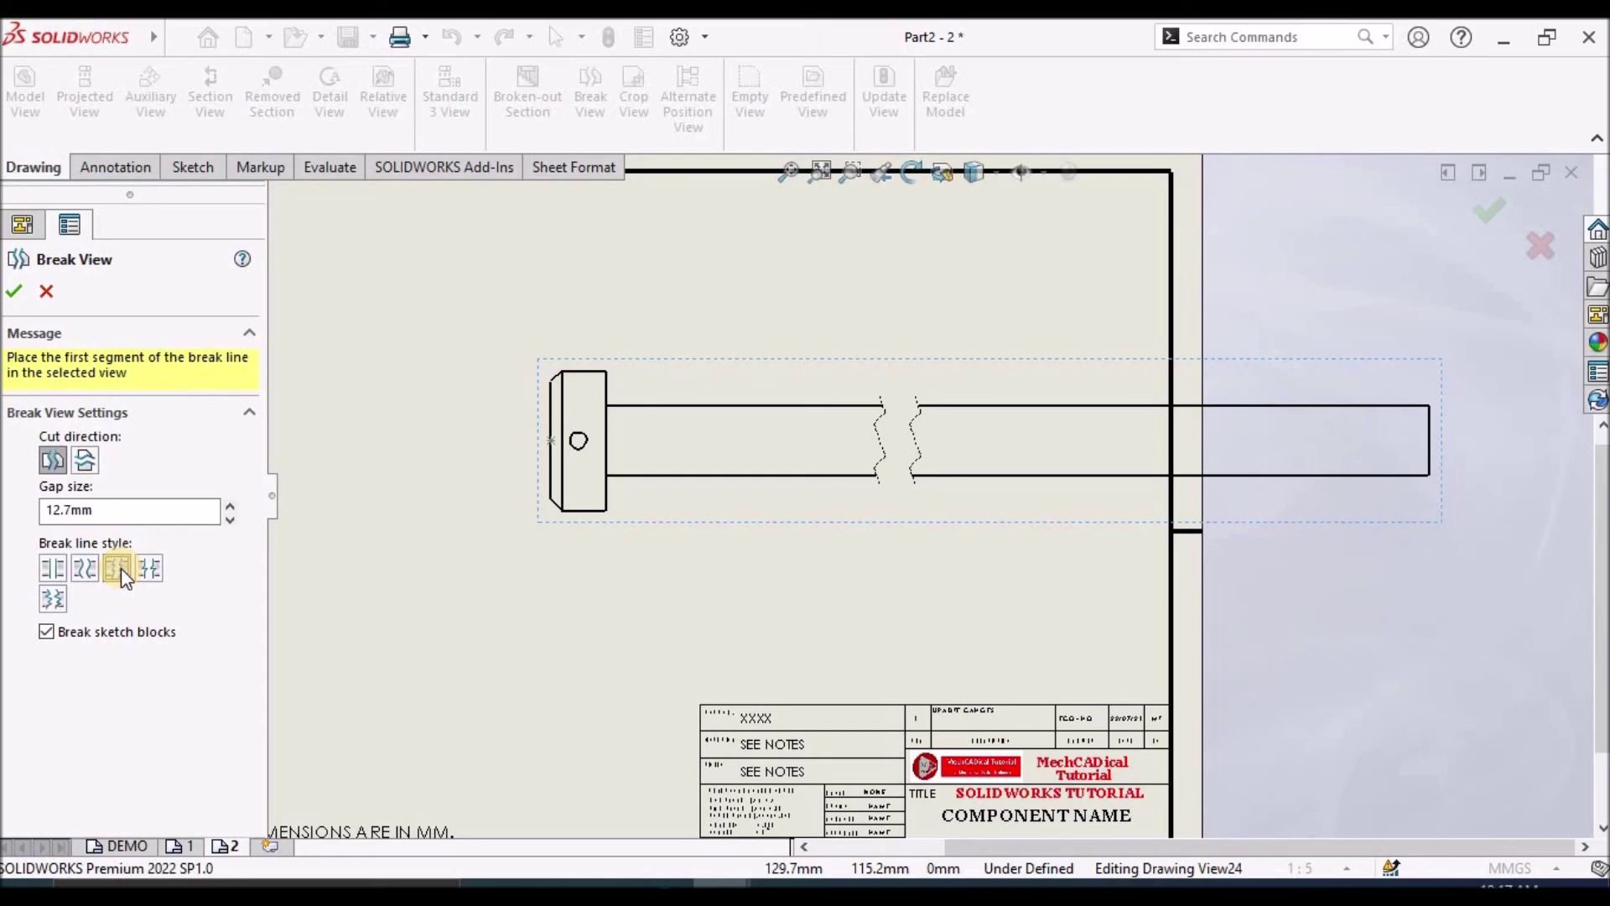
click(151, 567)
click(62, 597)
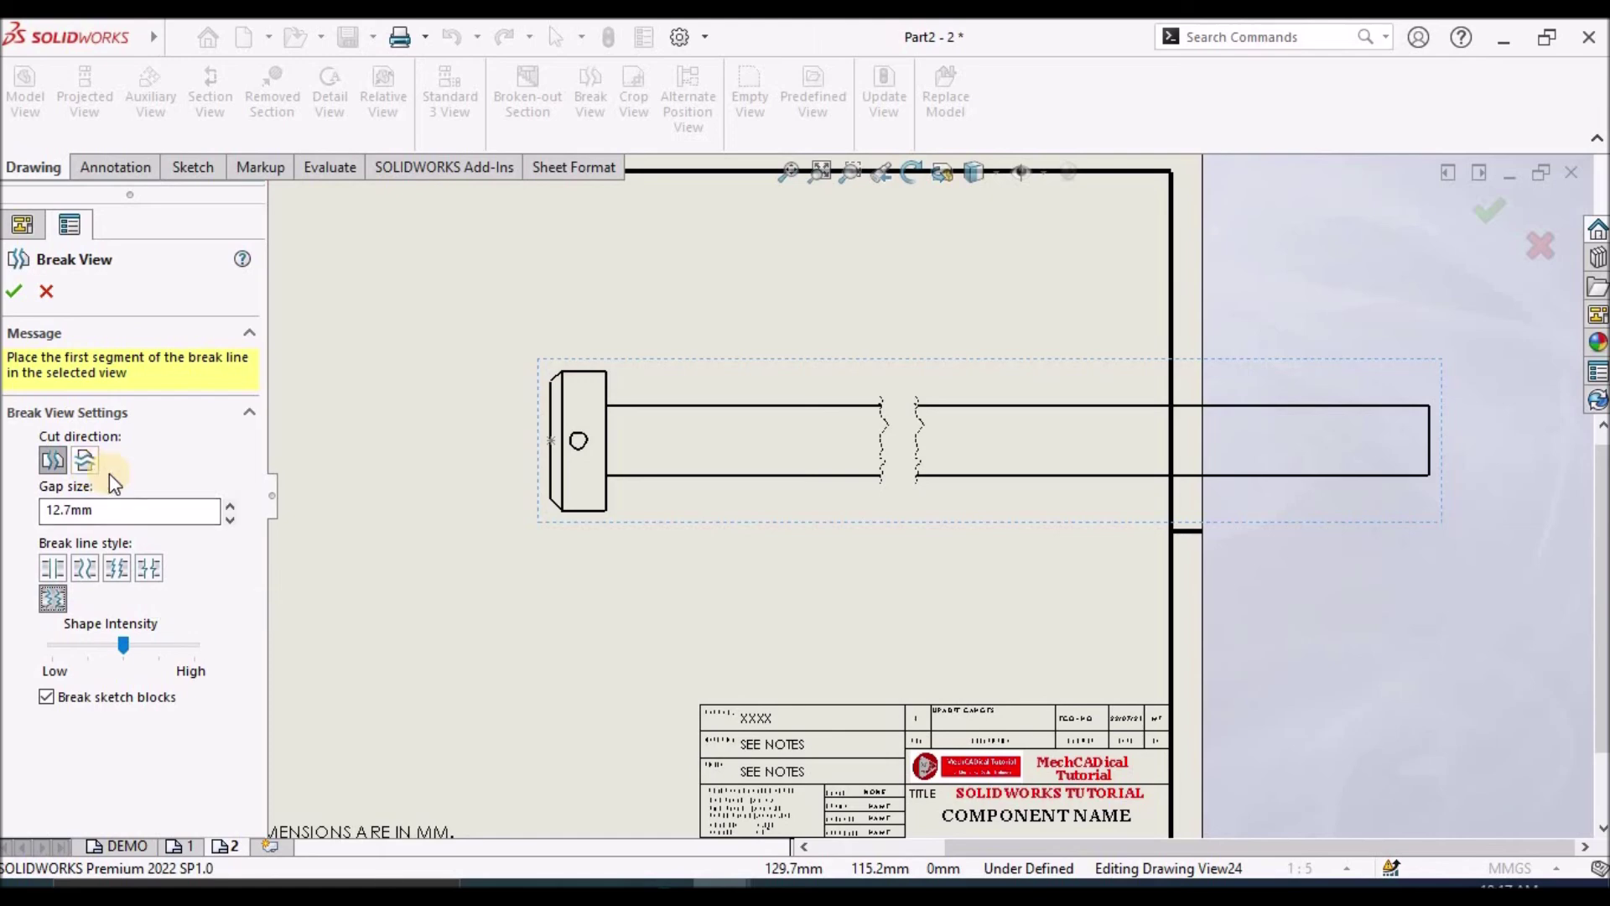
click(83, 571)
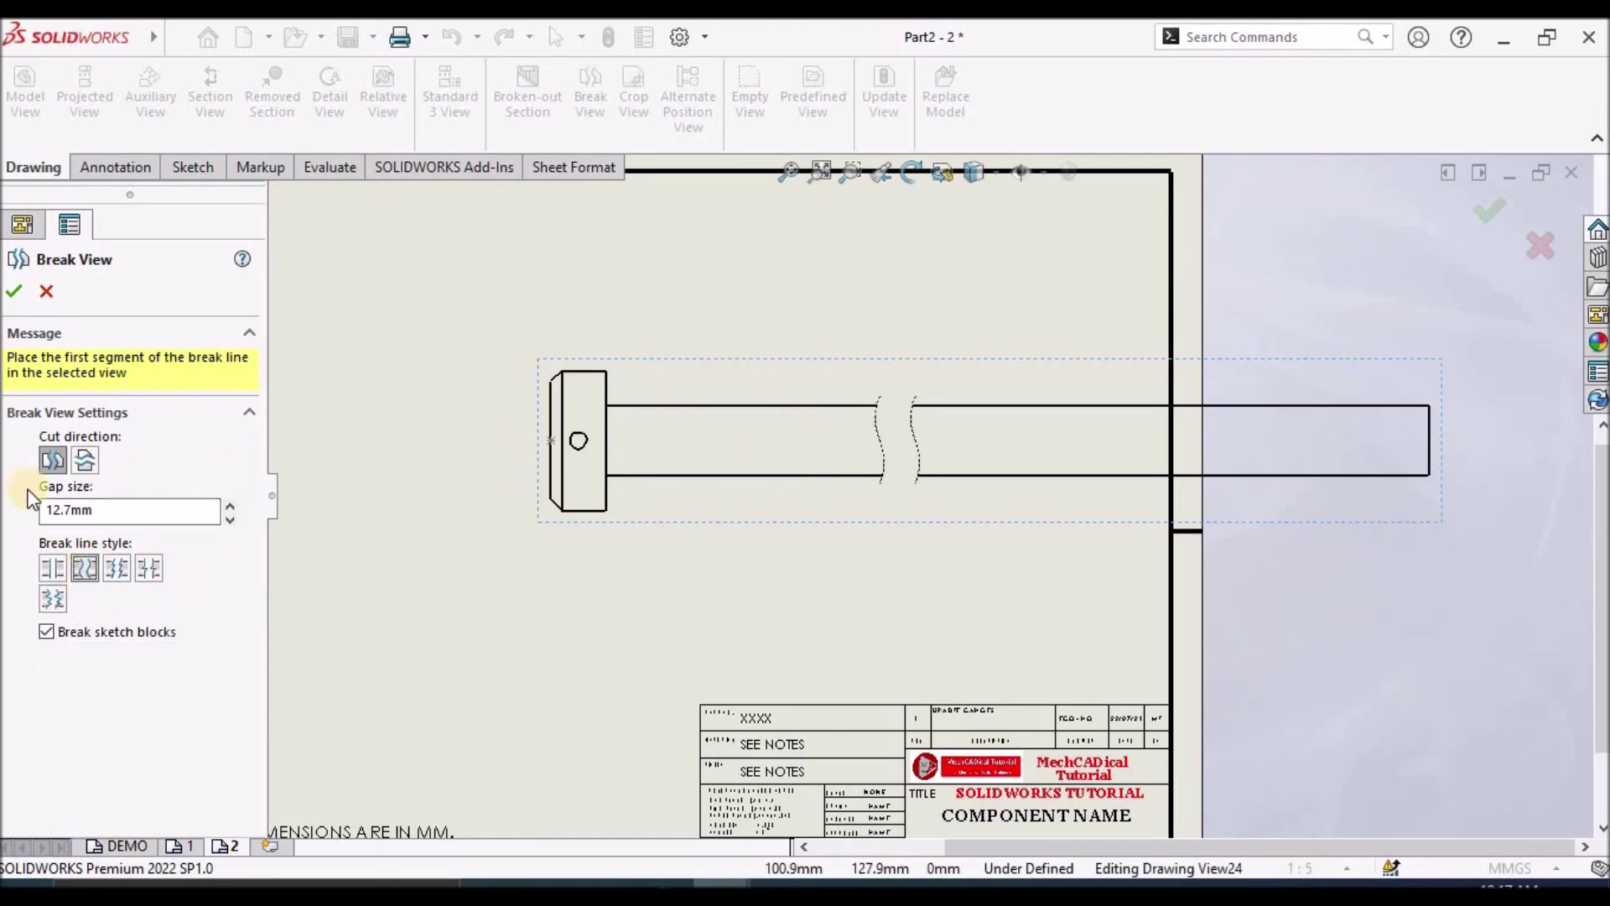
- Accept the broken pin view and move it so that it lies fully inside the sheet border
click(18, 294)
mouse_move(735, 516)
mouse_down()
mouse_move(632, 514)
mouse_move(665, 507)
mouse_up()
click(639, 573)
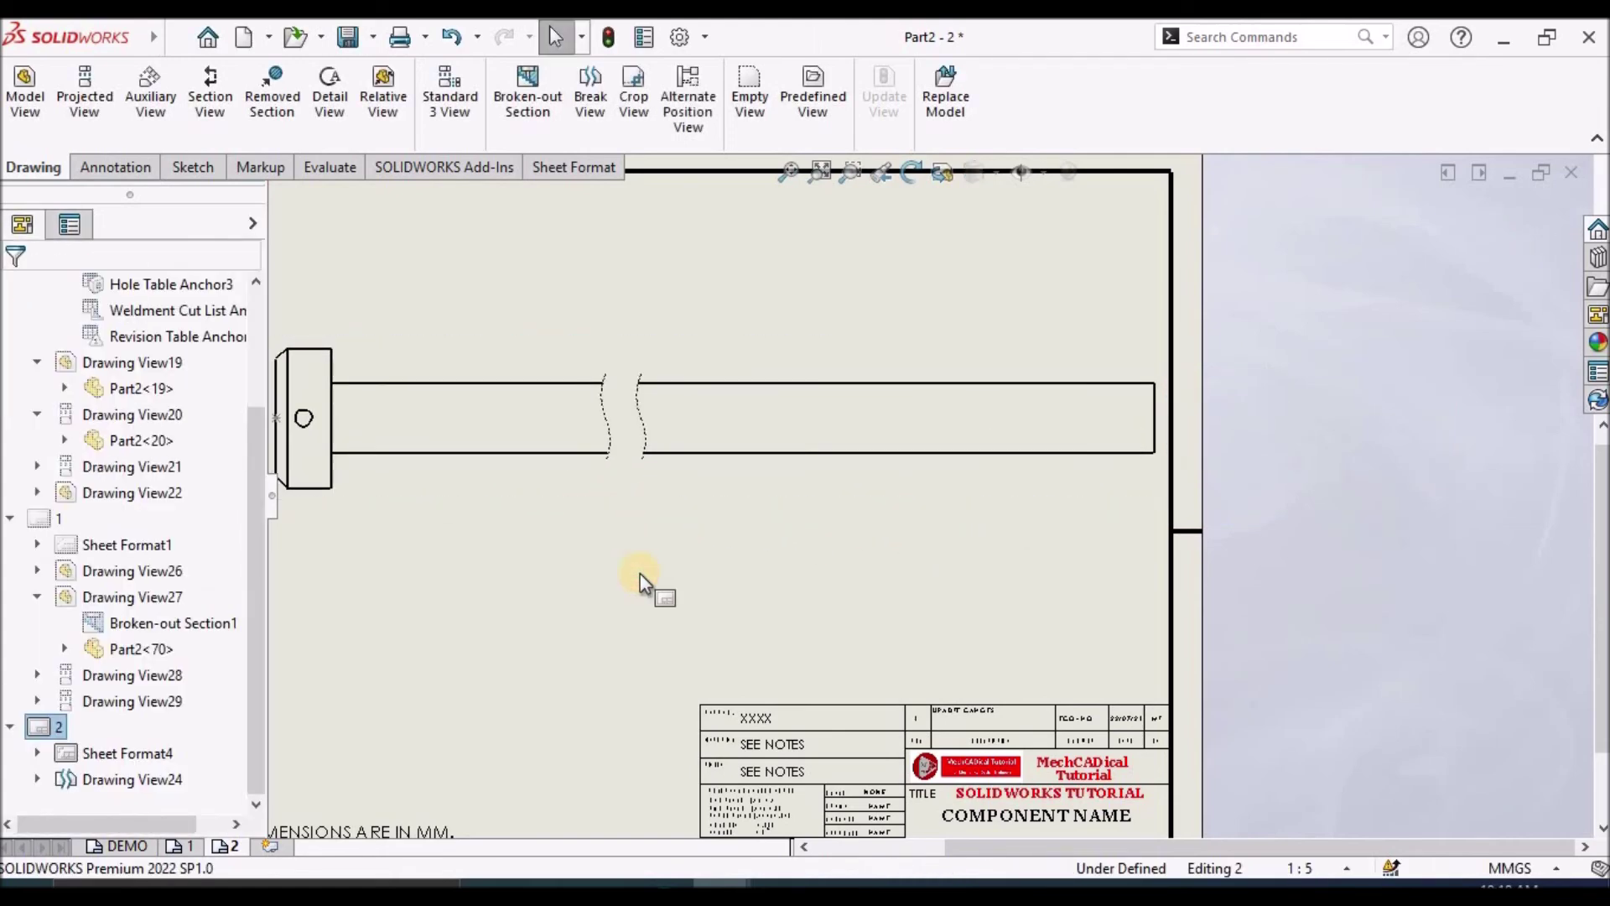
key(f)
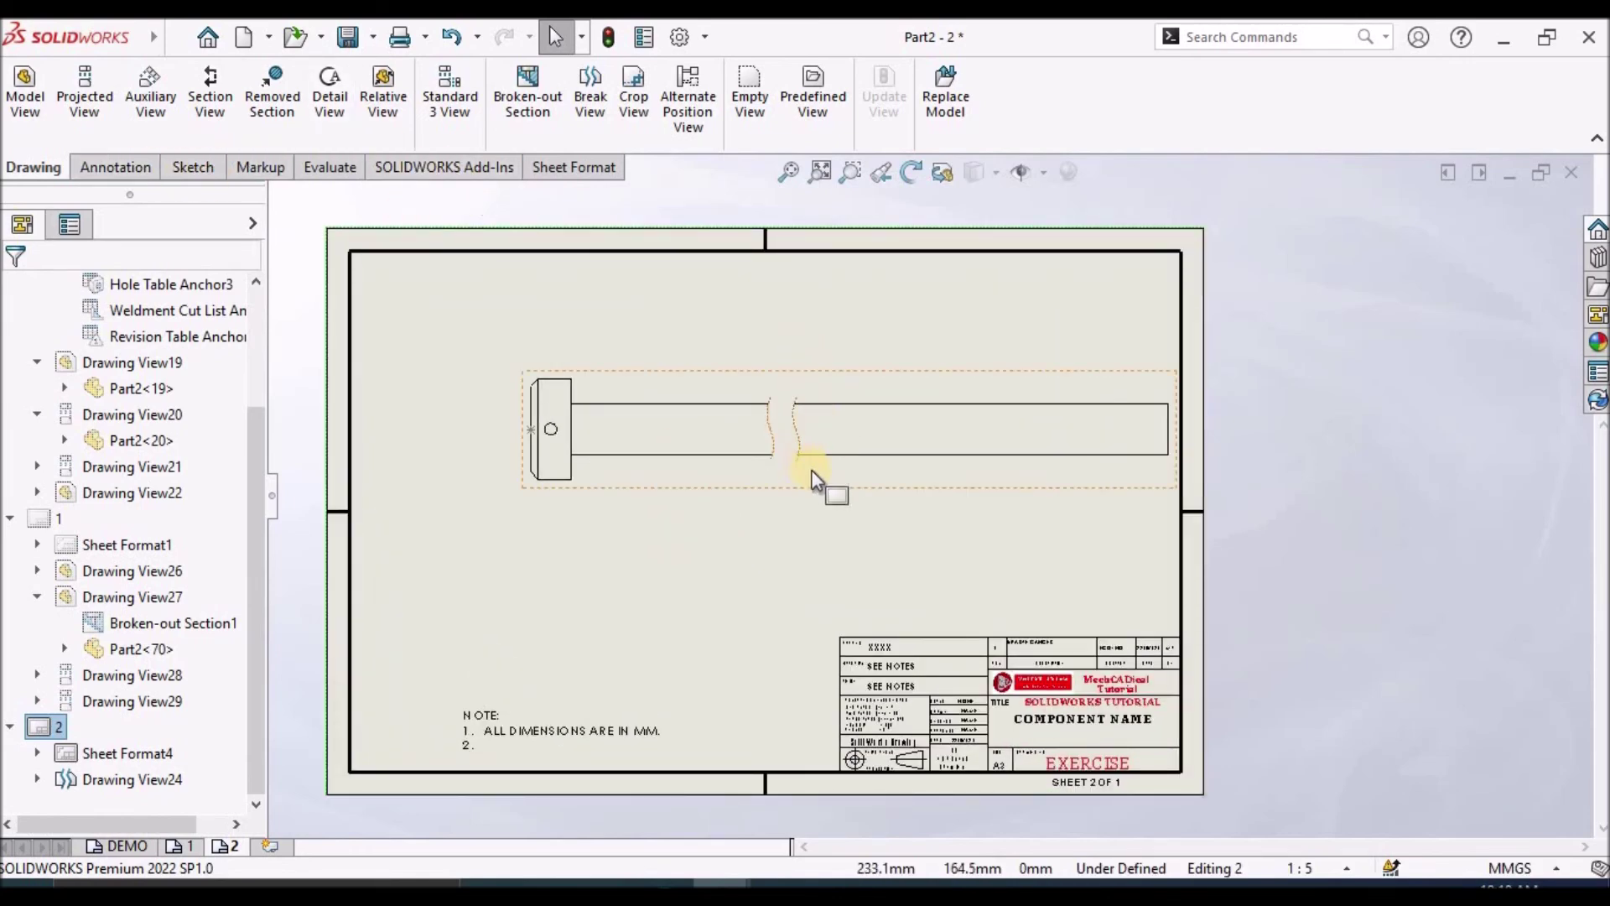
click(723, 486)
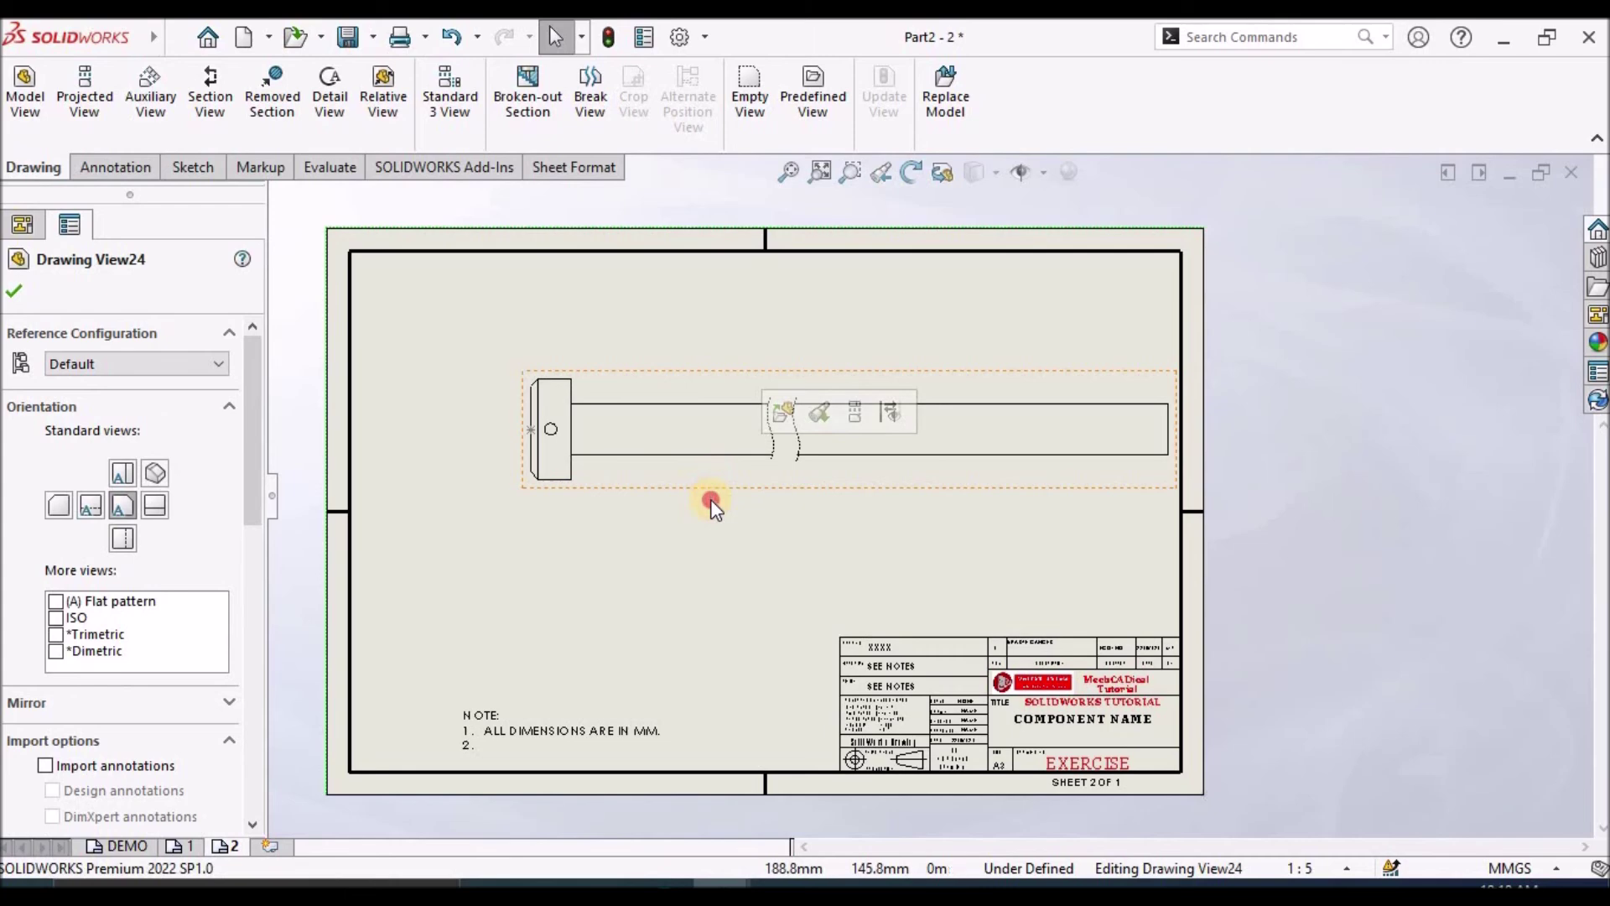
drag(711, 500, 649, 485)
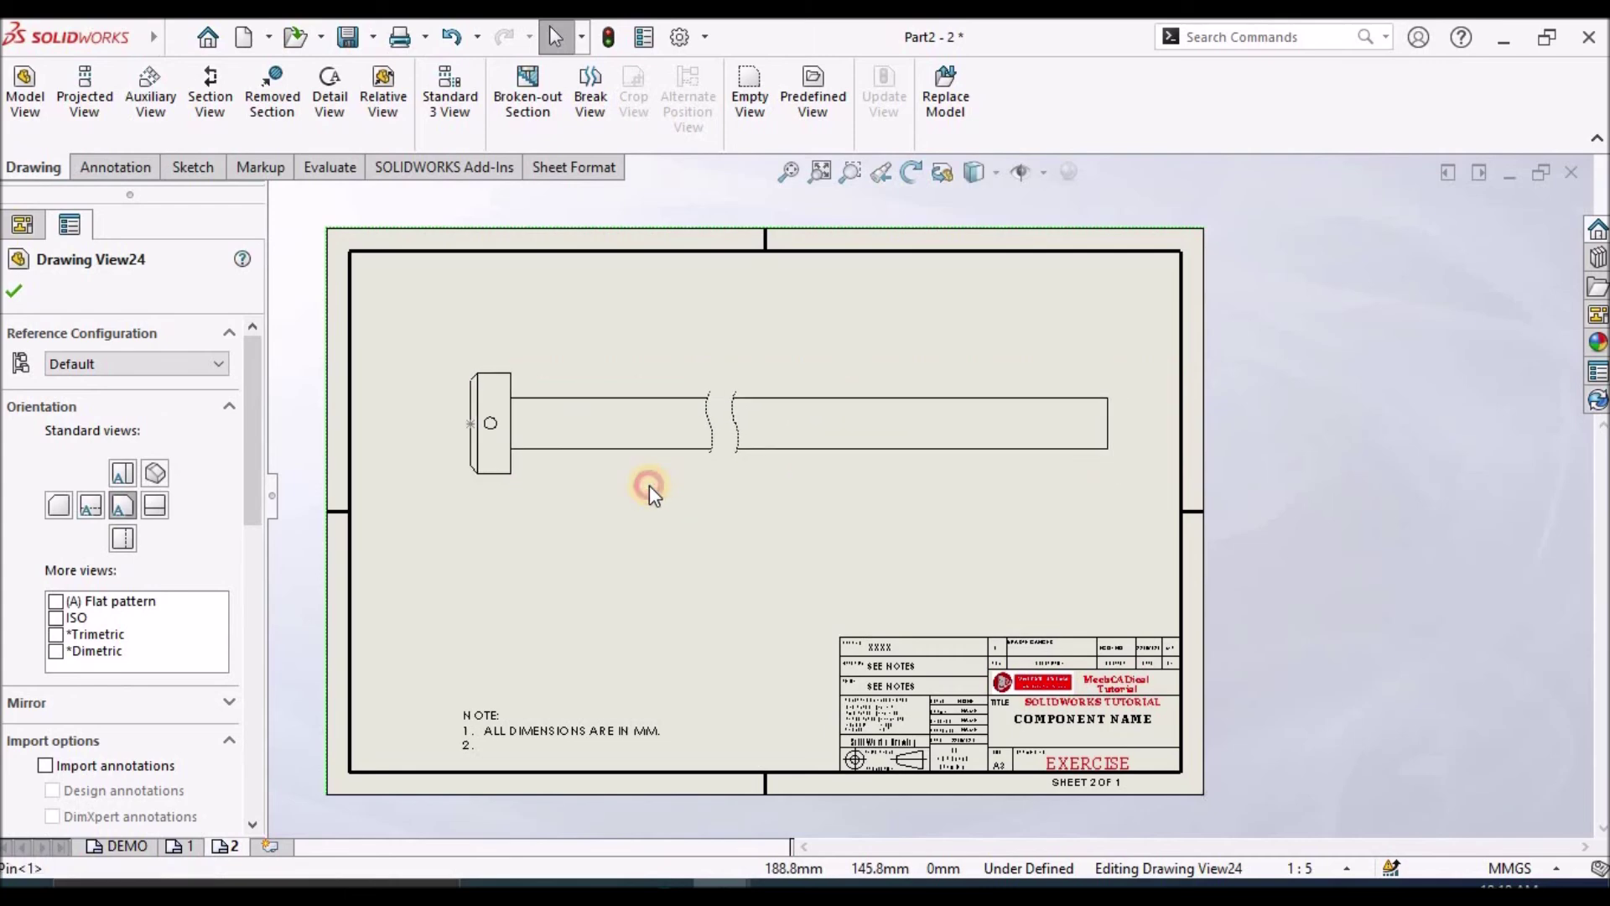
- Dimension the broken pin view's overall length from the head's outer face to the shaft's far end, placed below the view
click(84, 168)
click(38, 99)
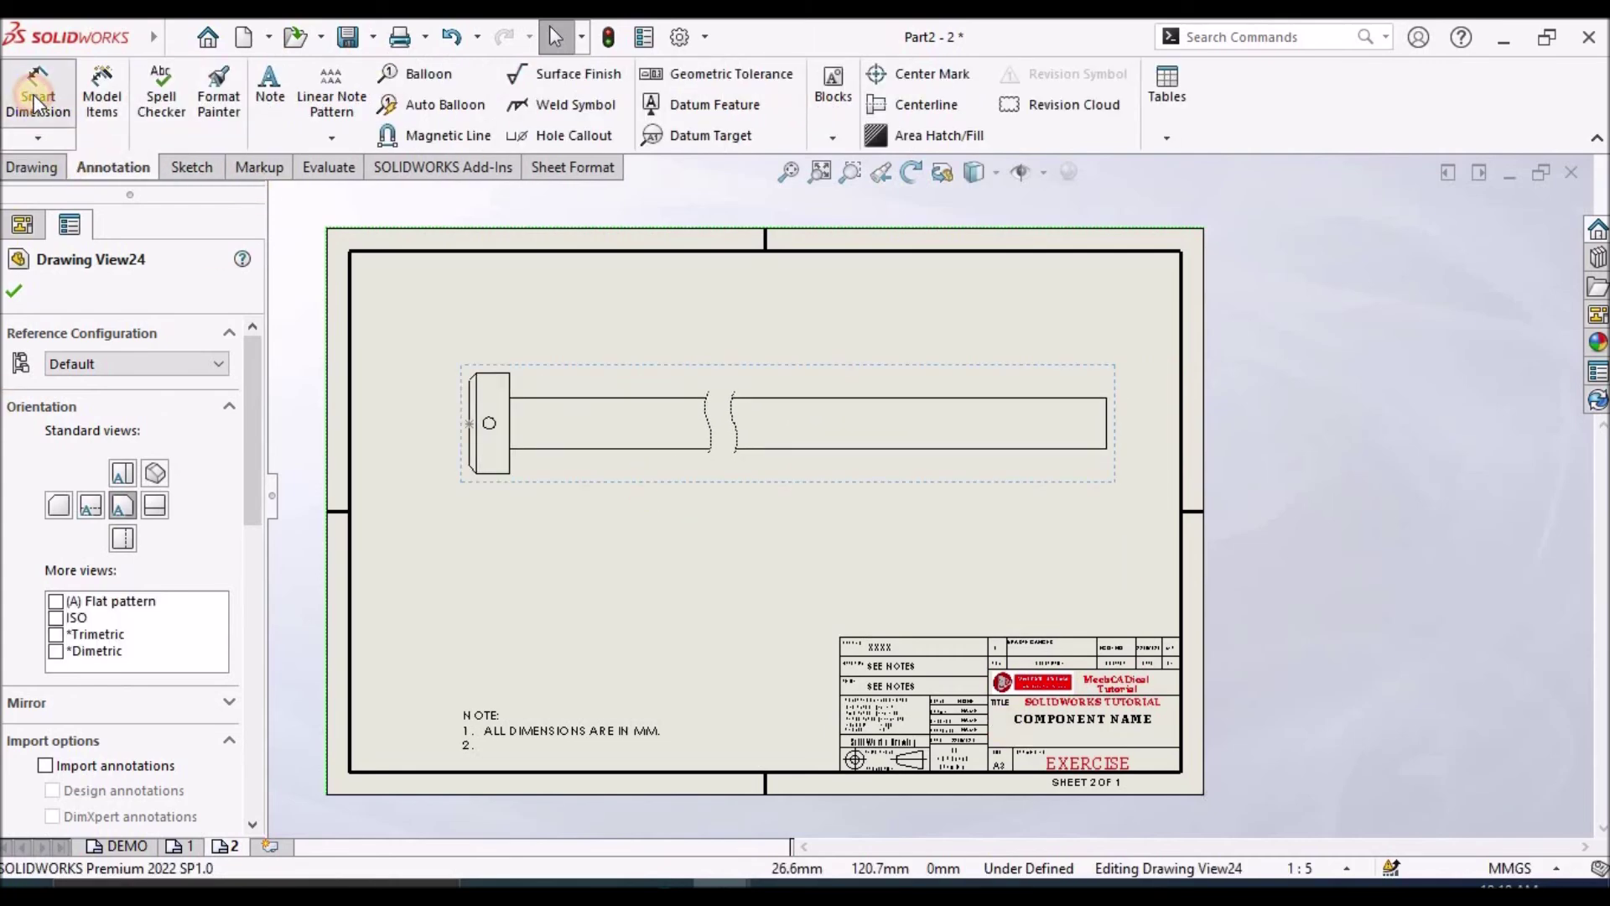
click(468, 424)
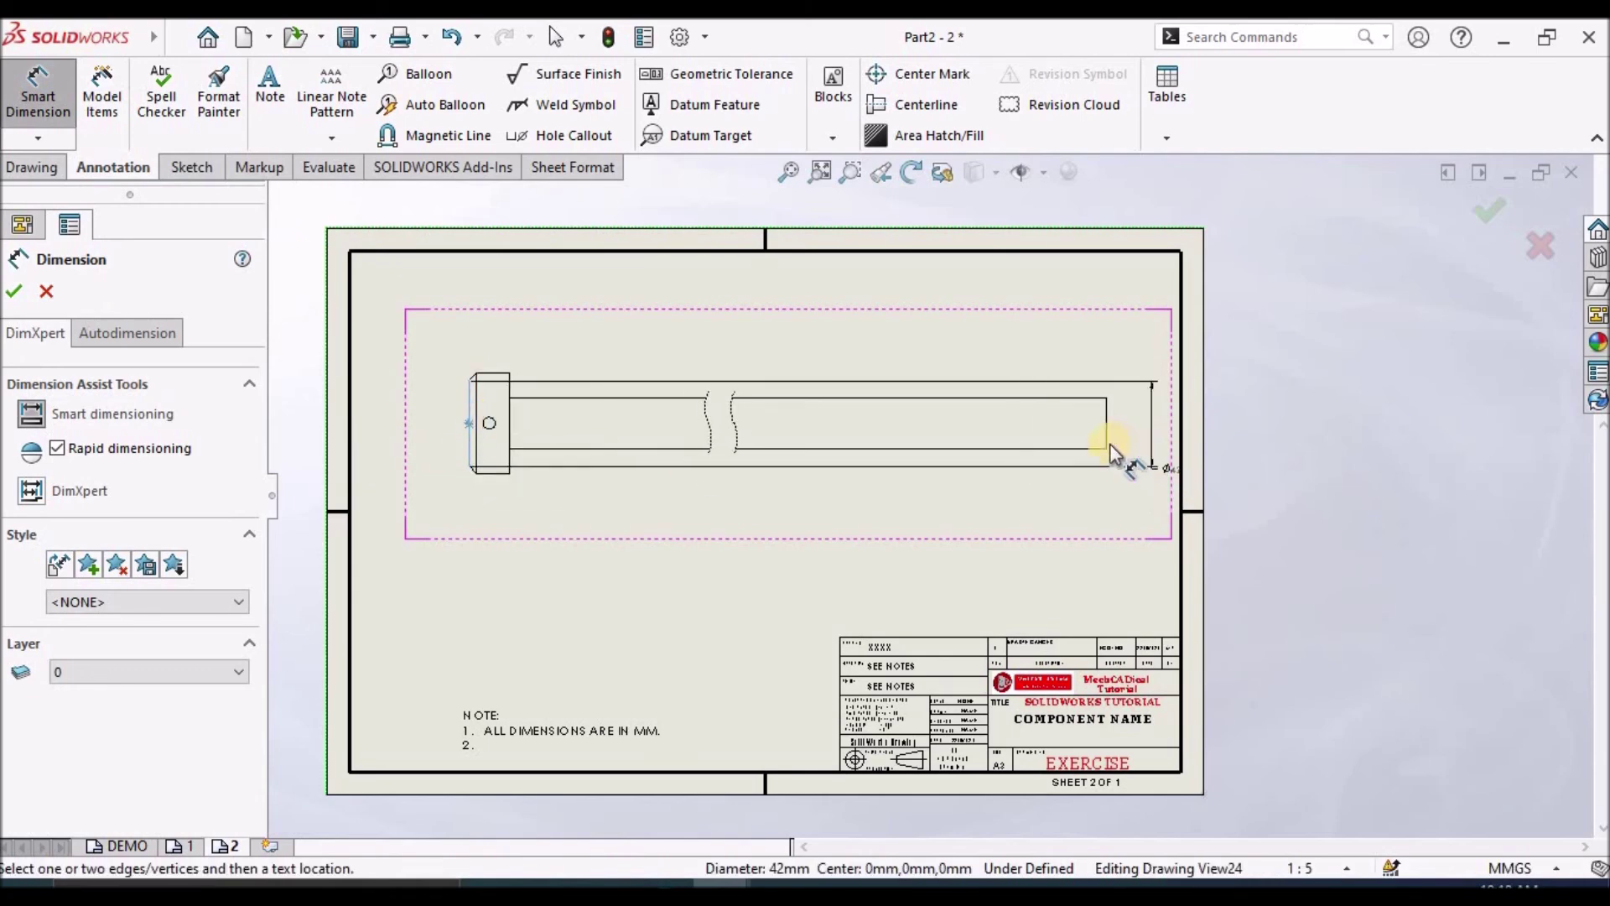
scroll(1110, 445, down, 2)
click(1076, 436)
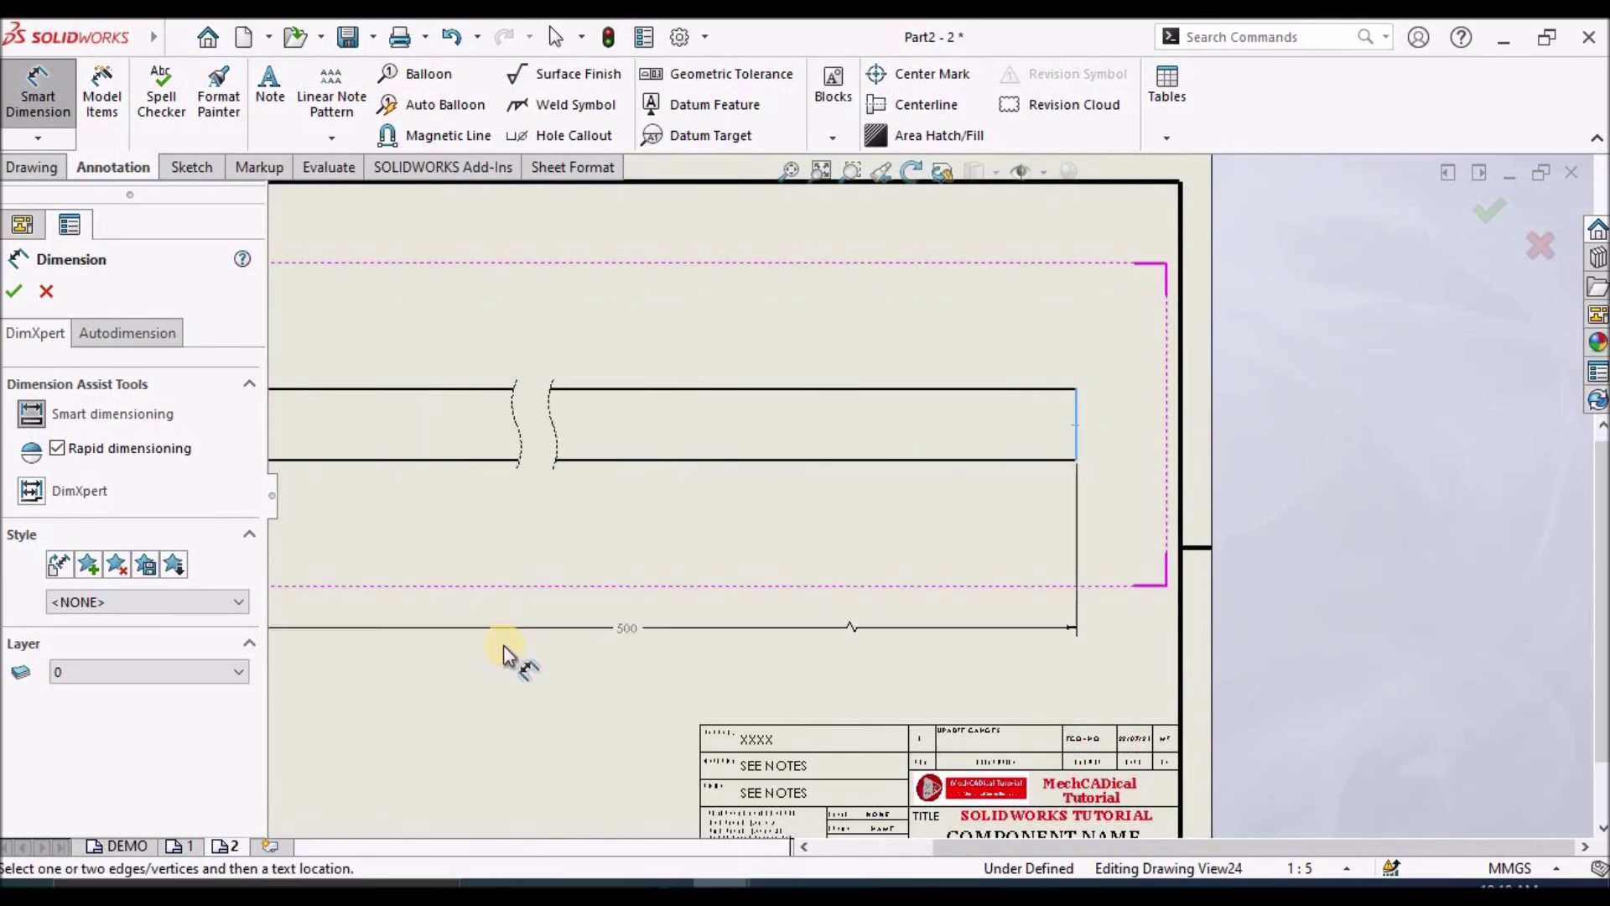
key(f)
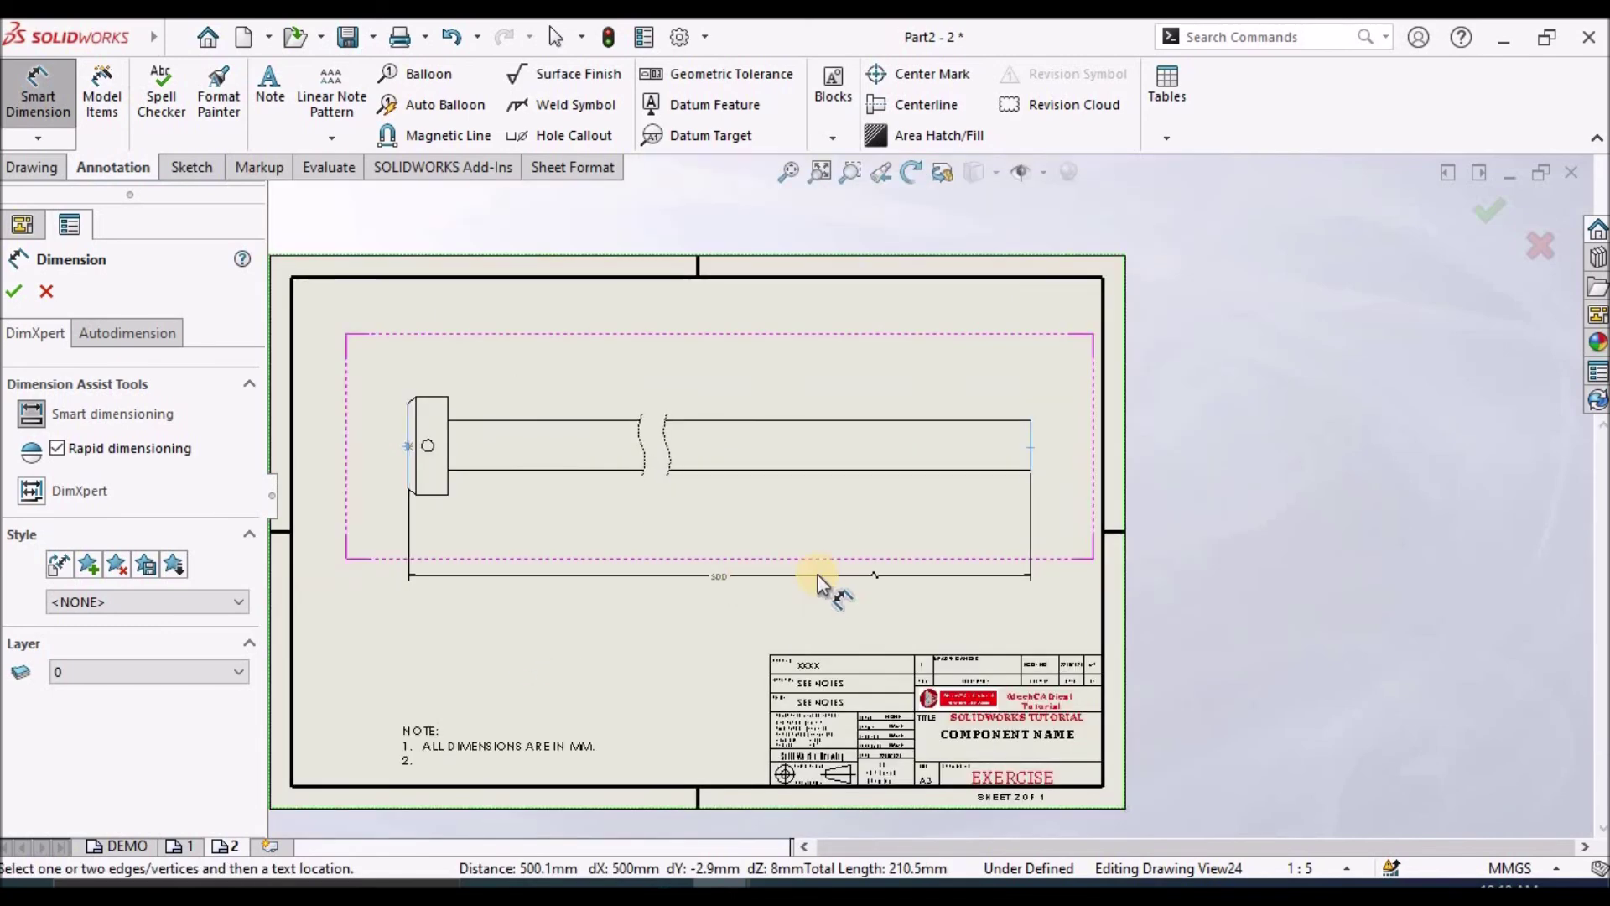
scroll(818, 583, down, 1)
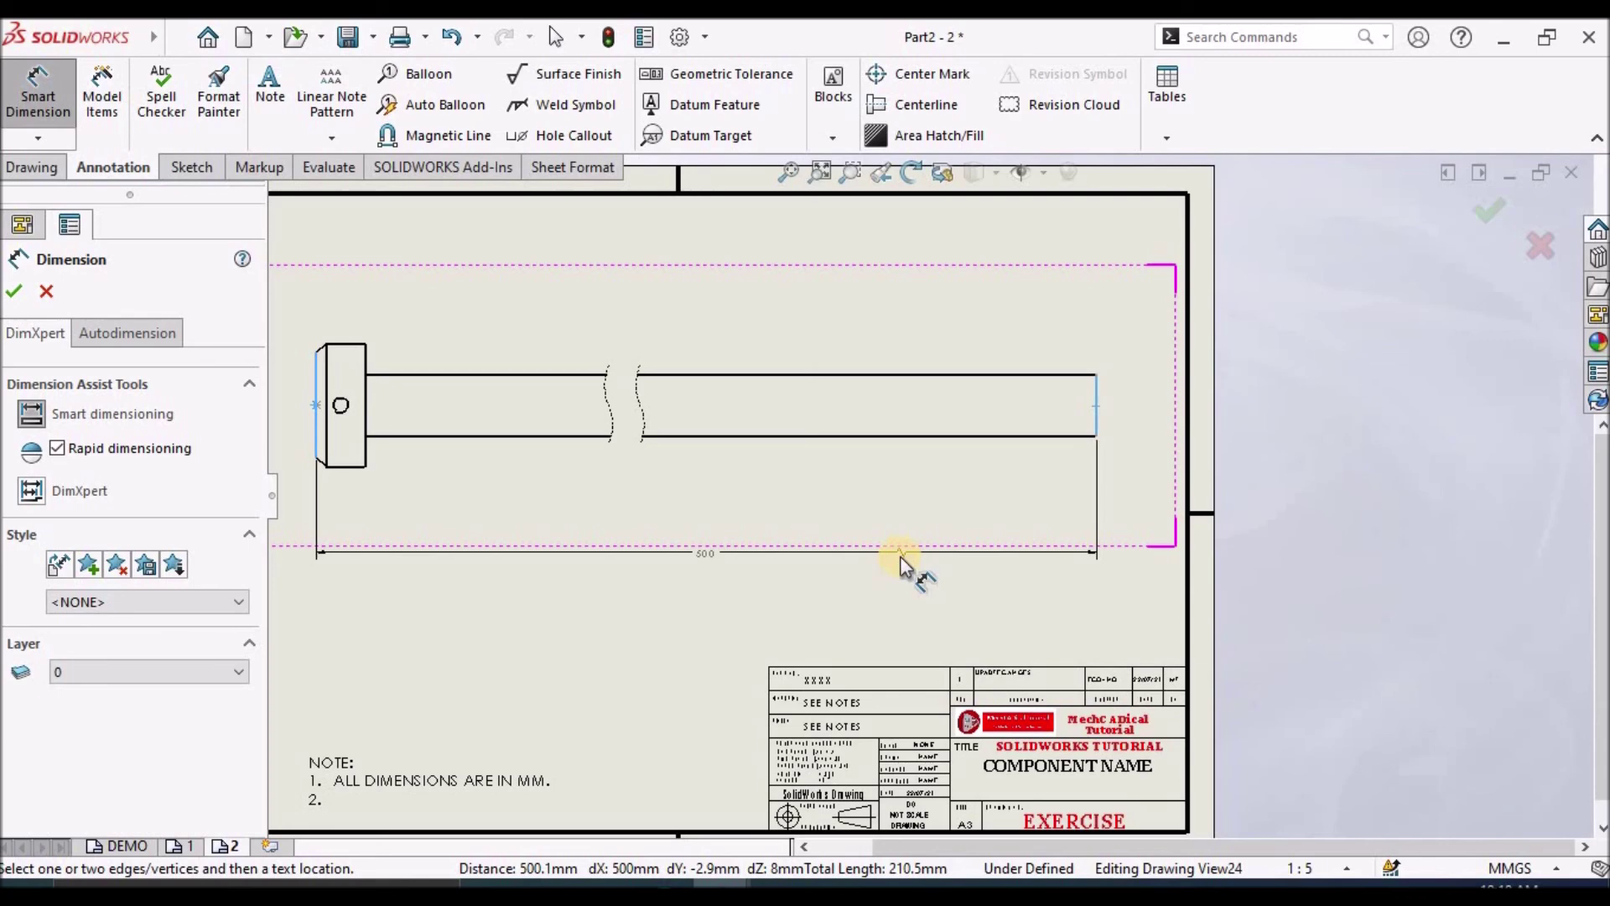
scroll(902, 553, down, 3)
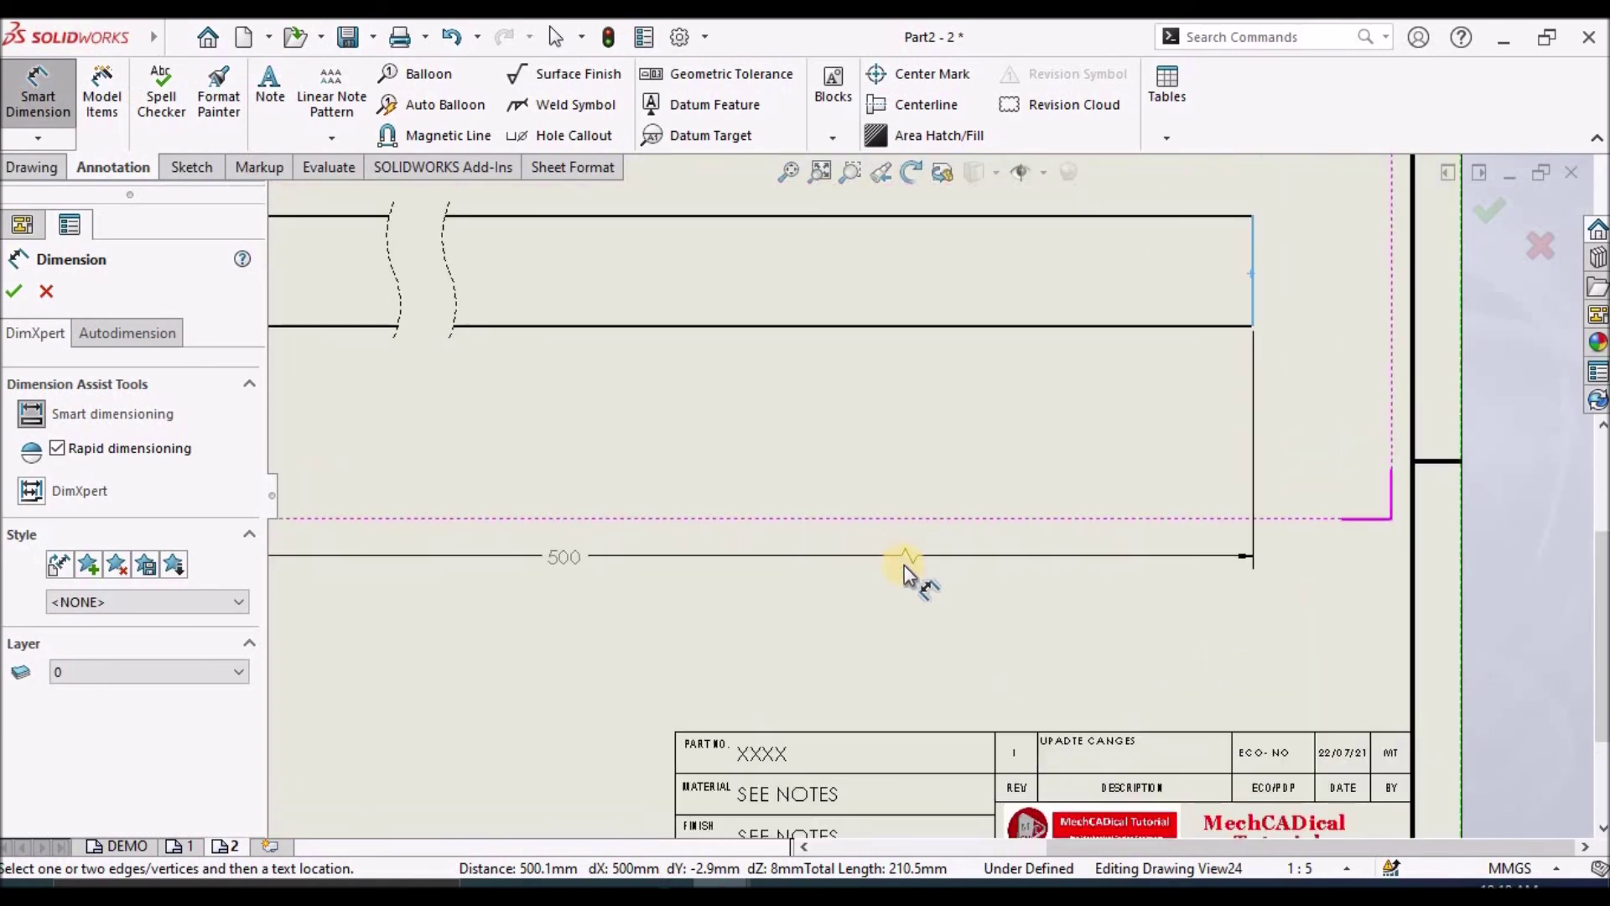
scroll(768, 548, up, 1)
scroll(769, 549, up, 1)
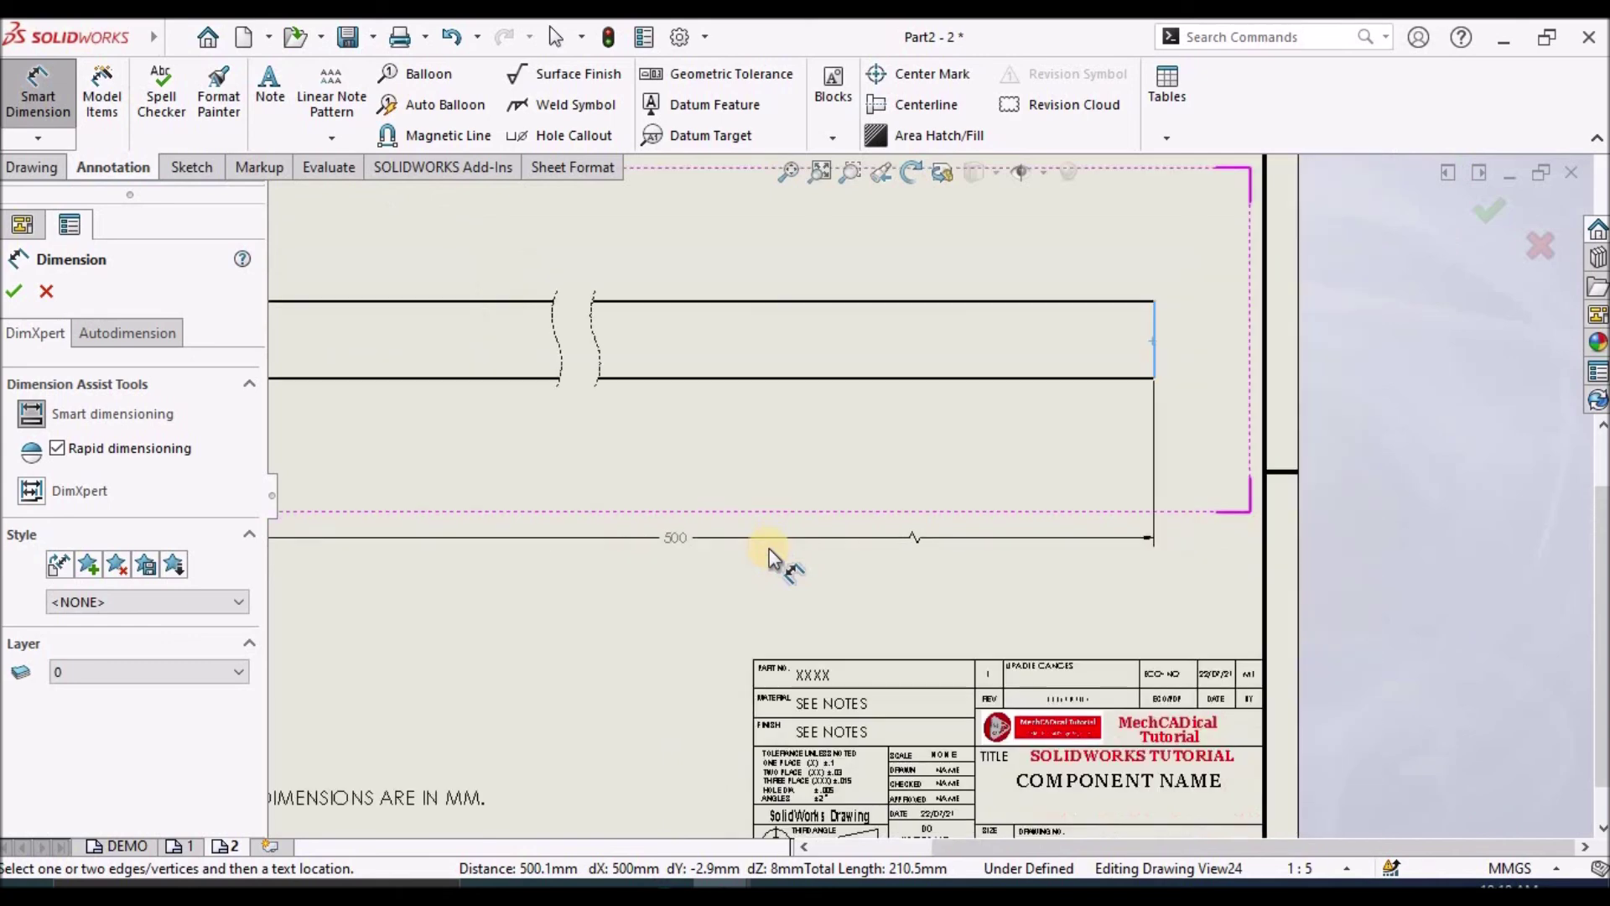
scroll(708, 532, up, 3)
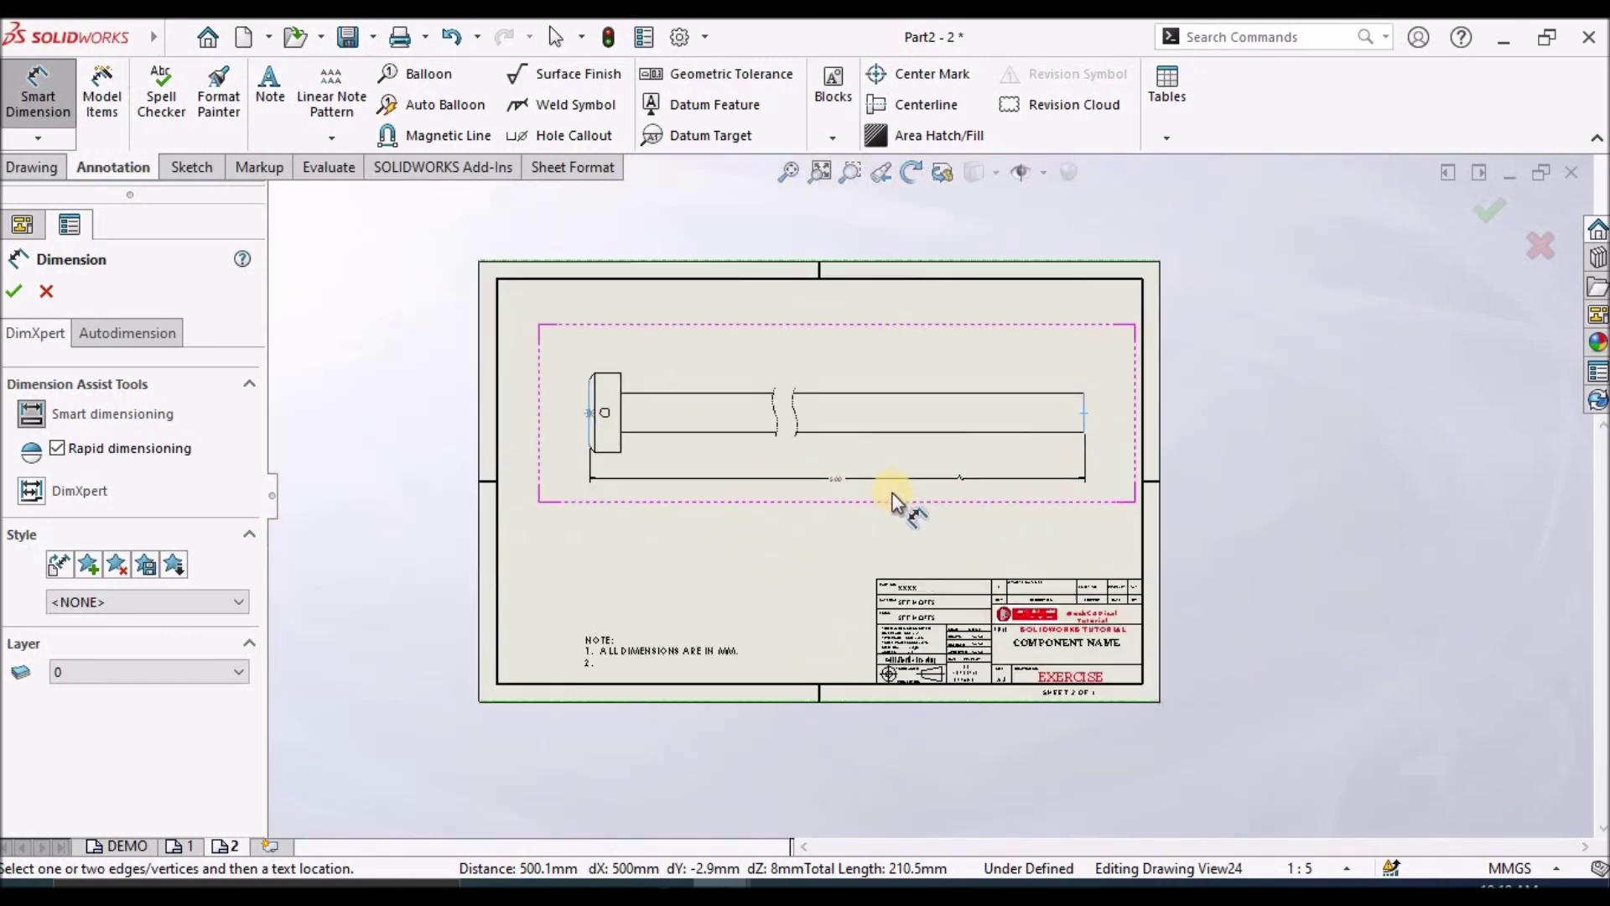
scroll(891, 503, down, 1)
click(863, 502)
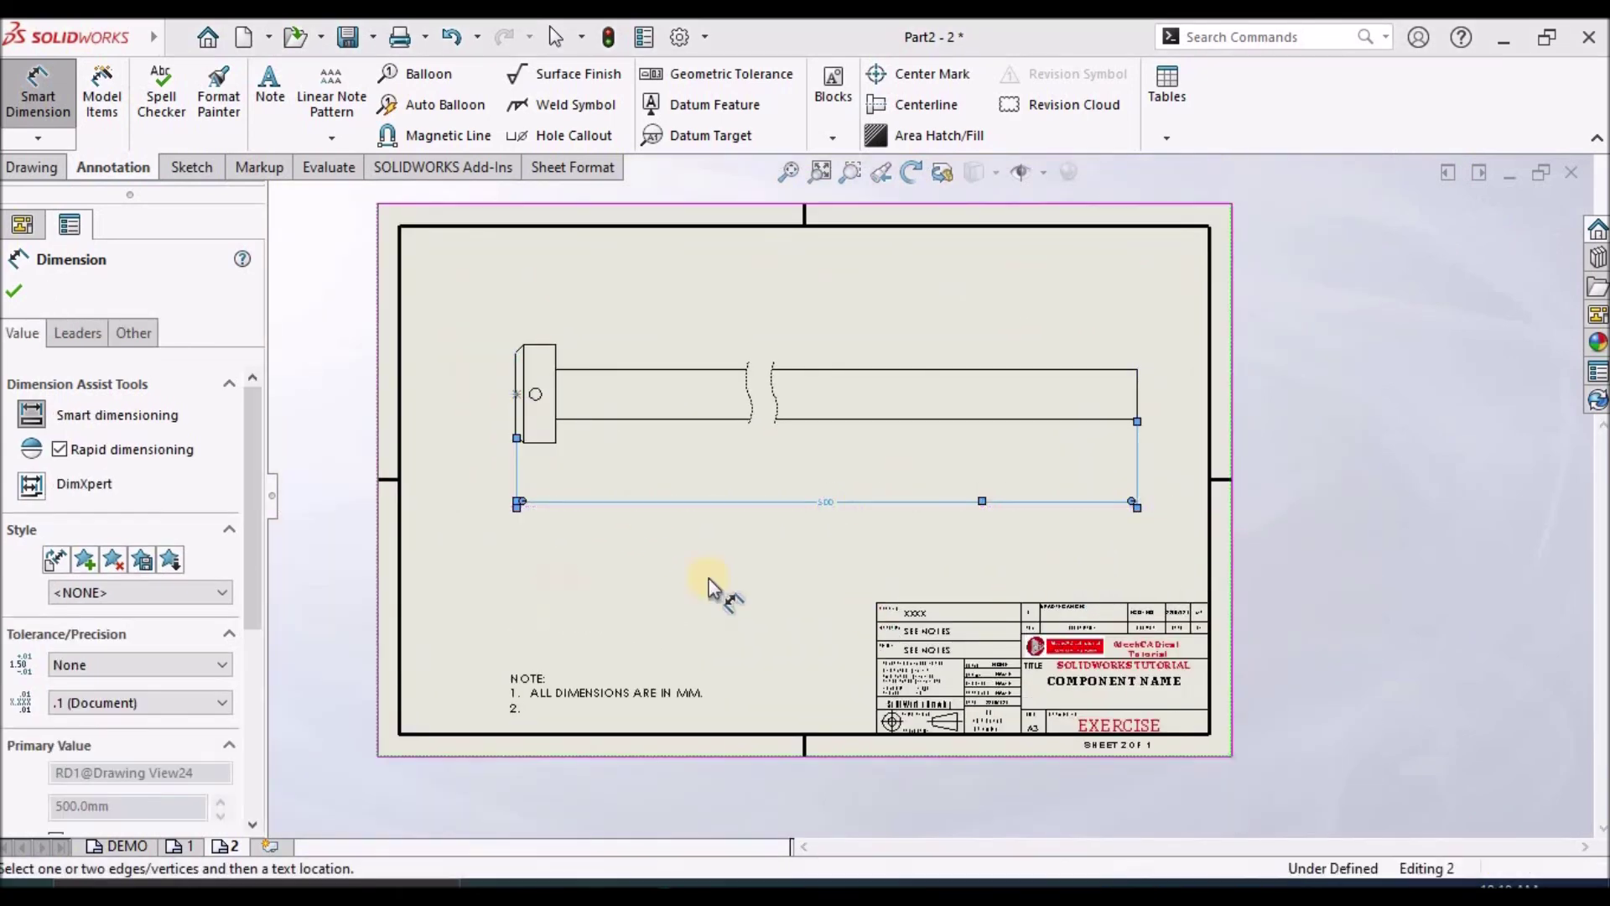
click(14, 291)
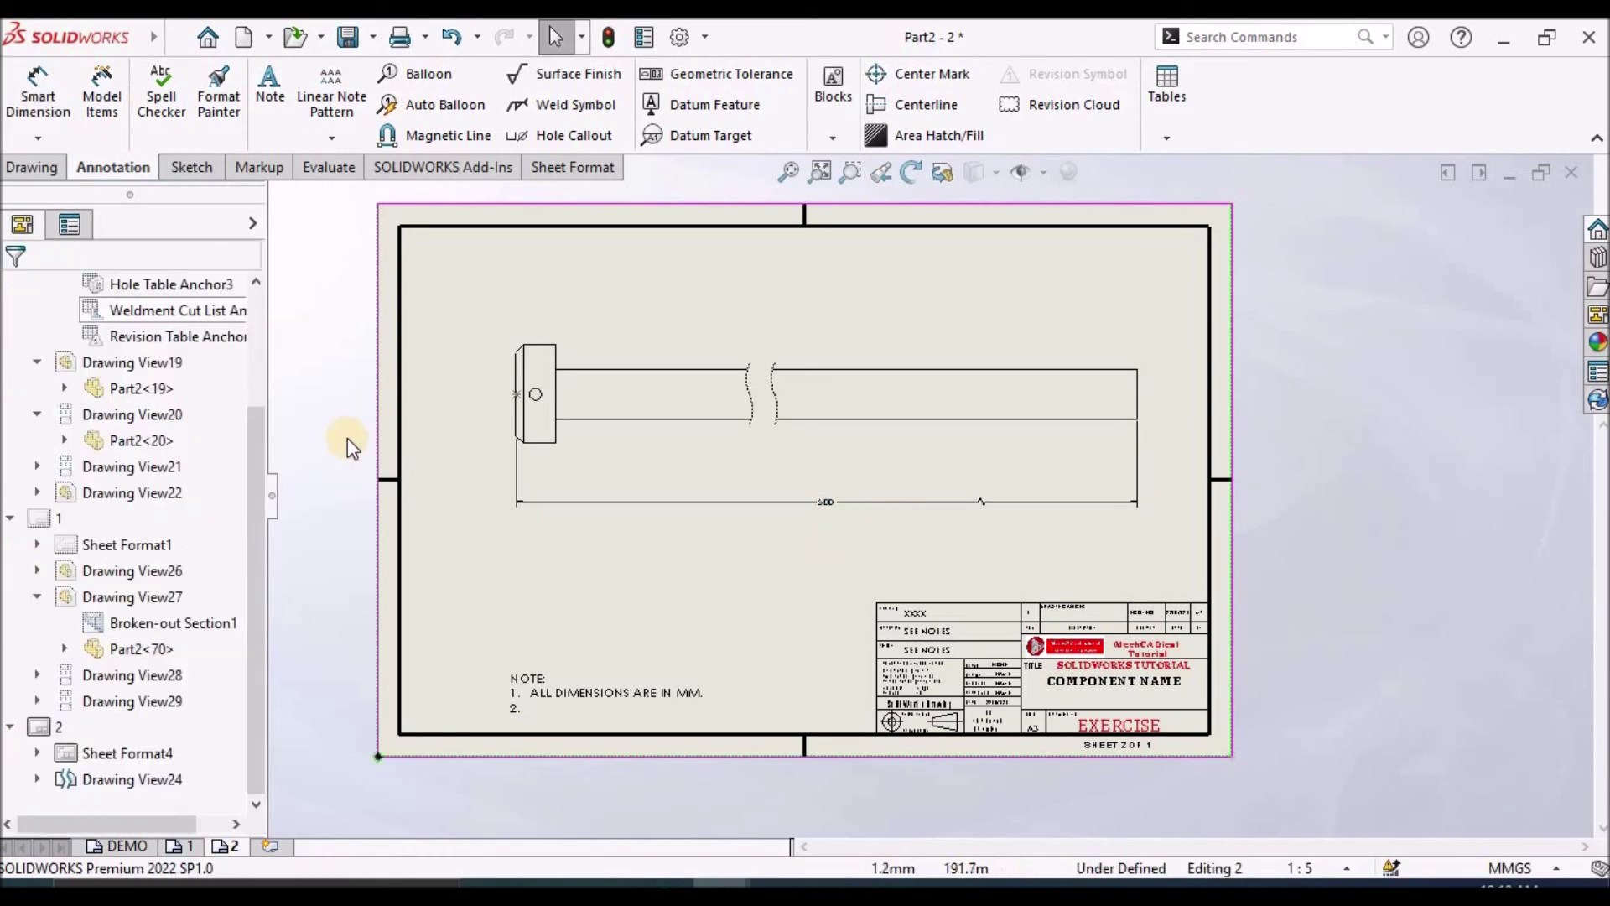
- On sheet 1, dimension the outer radius of the top view's left lug and the diameter of its hole
click(128, 846)
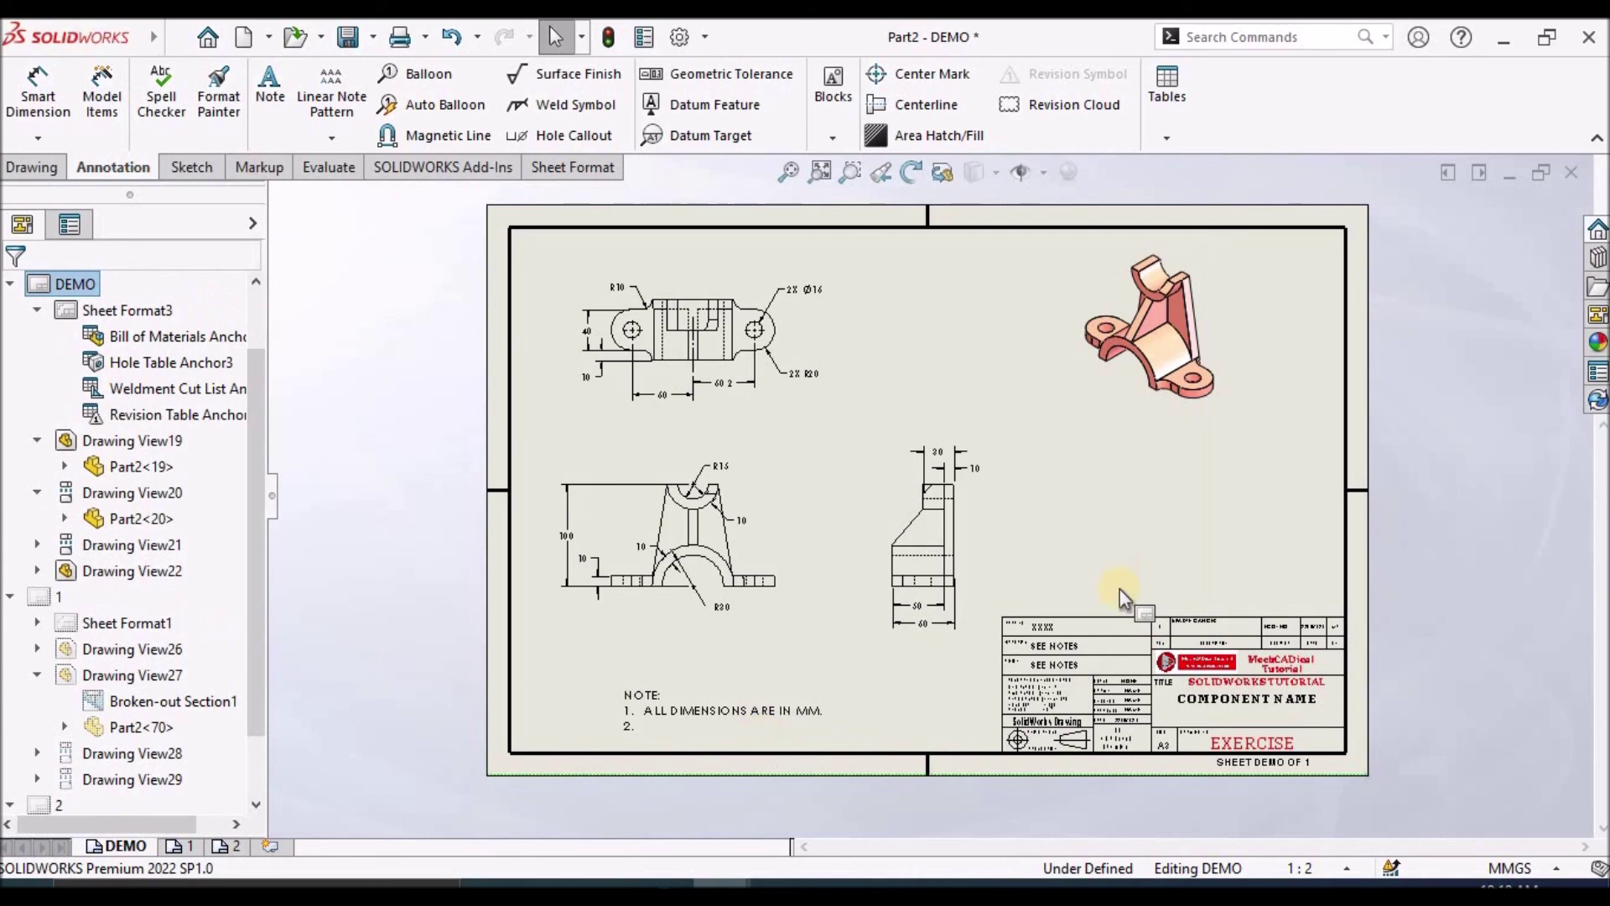
click(177, 847)
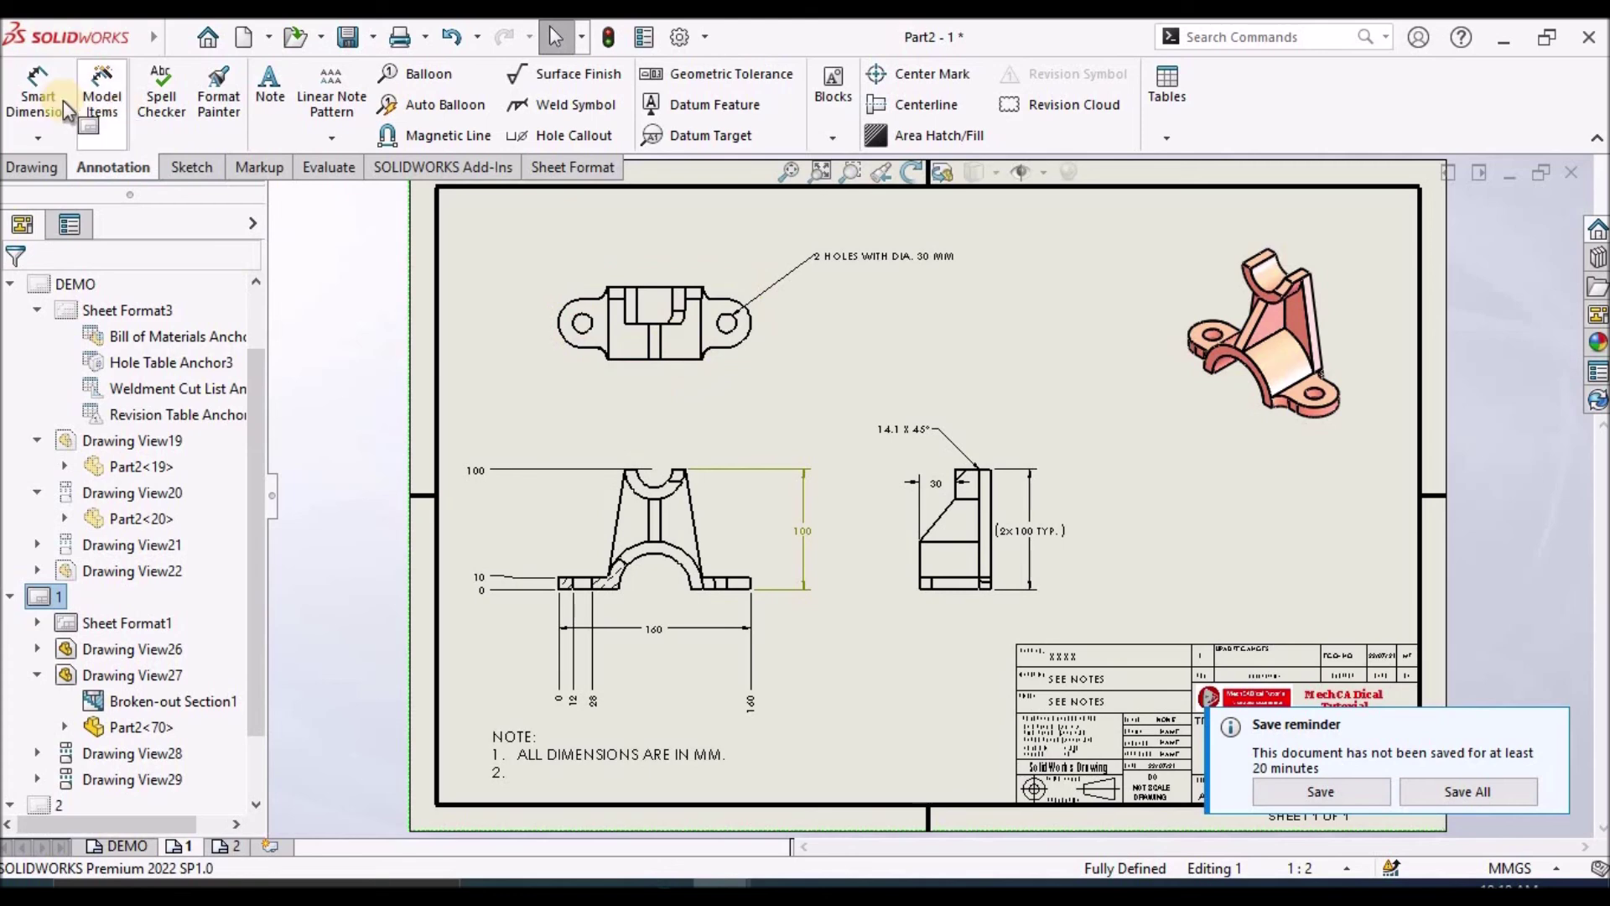
click(33, 106)
scroll(638, 369, down, 5)
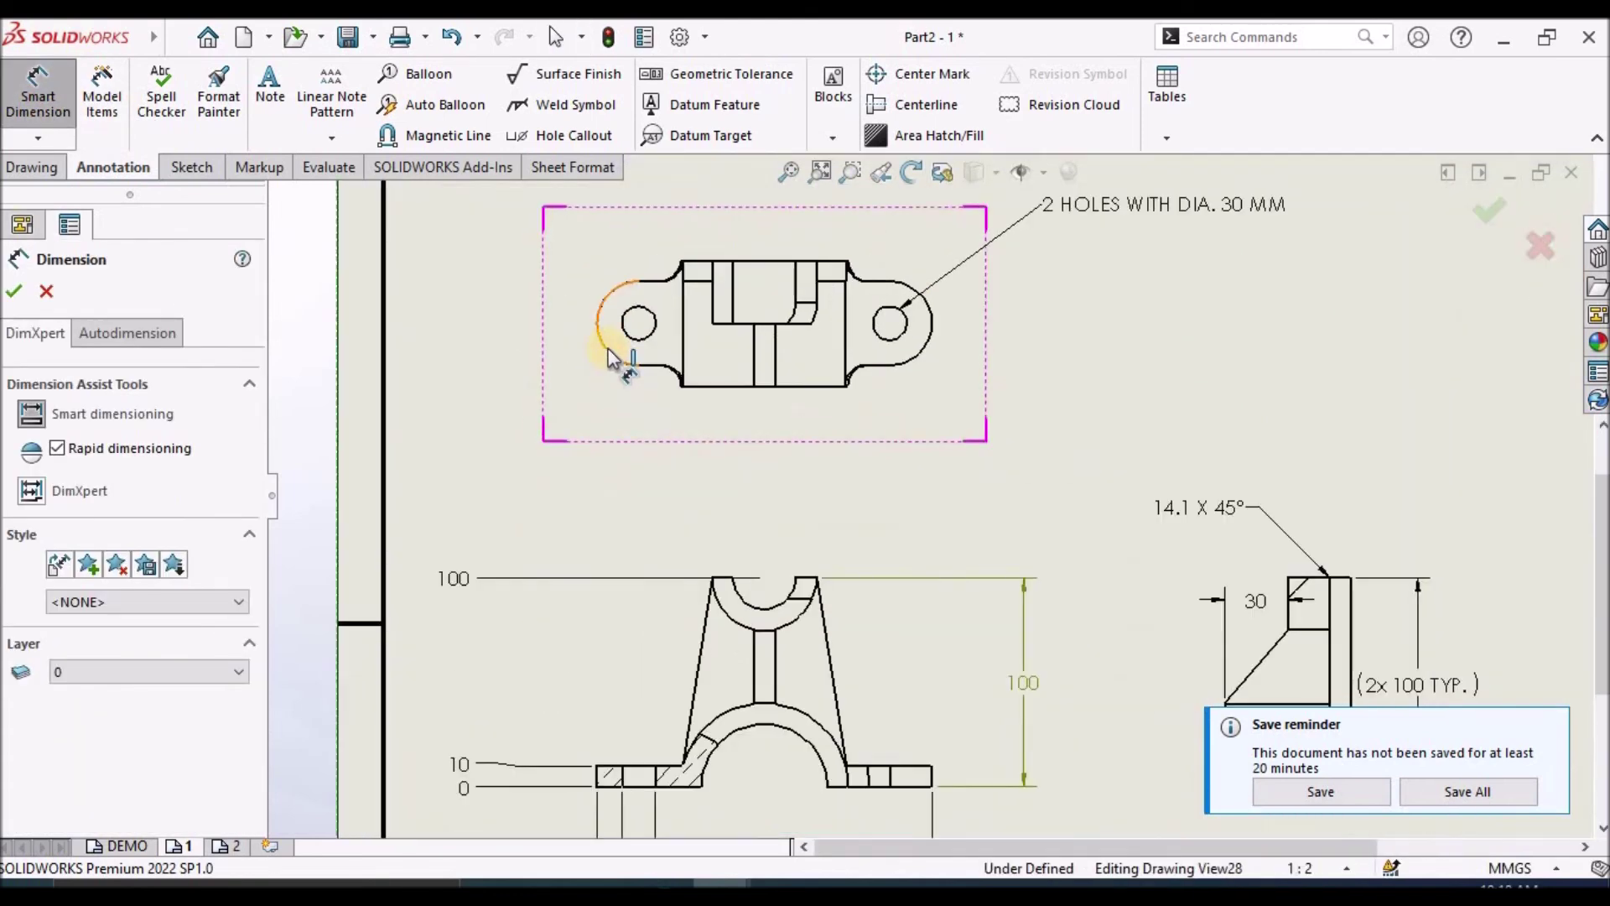
click(658, 379)
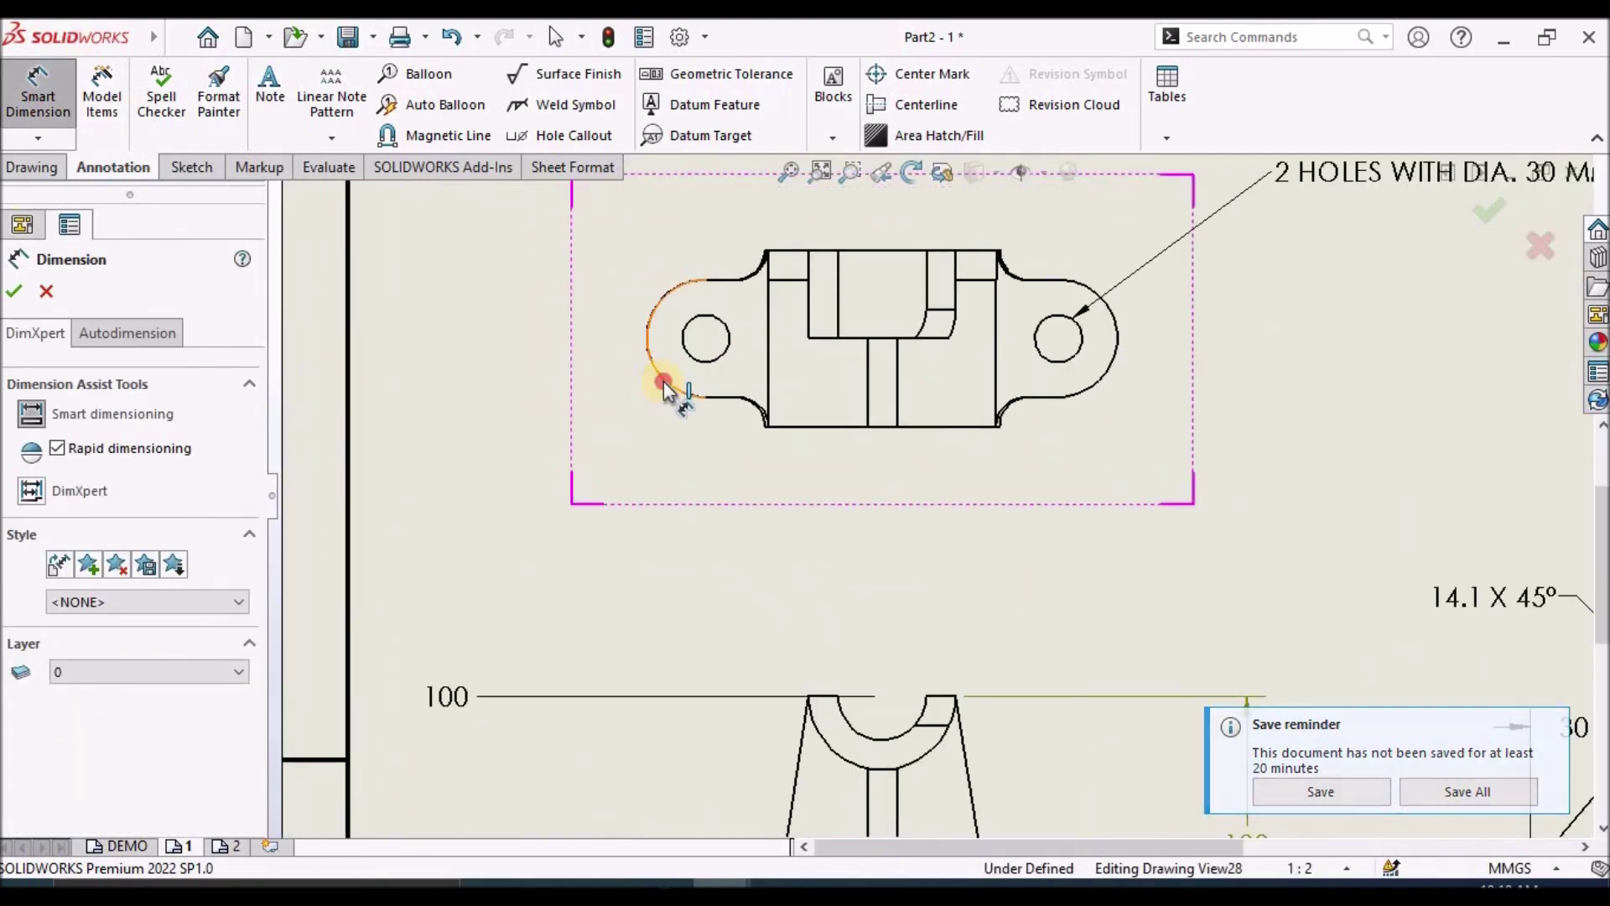
click(560, 489)
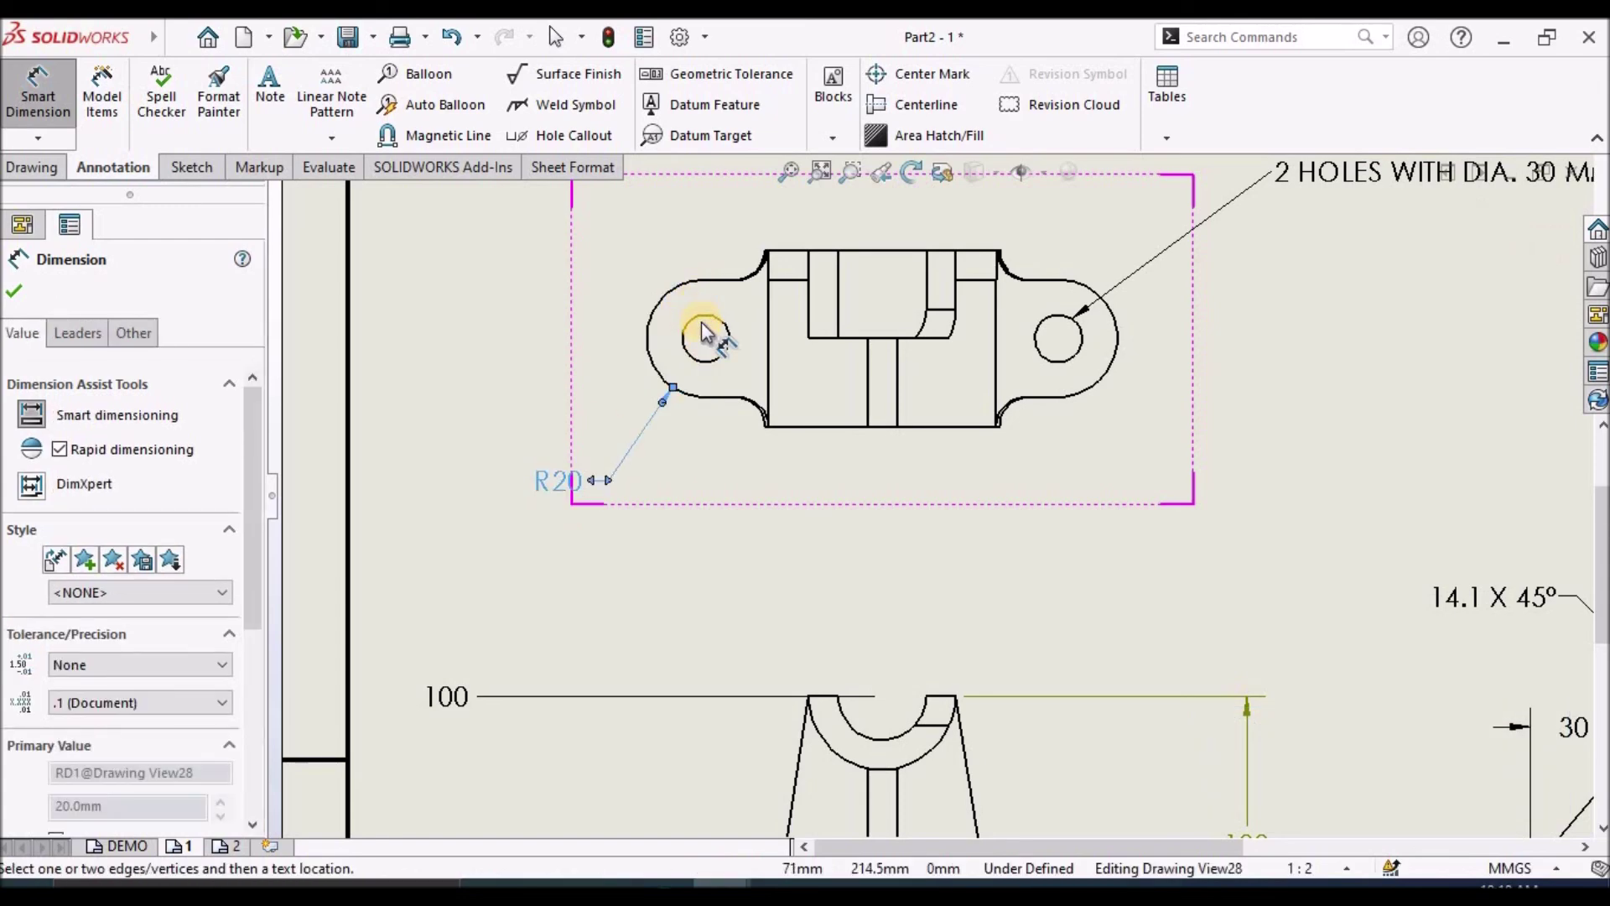
click(704, 333)
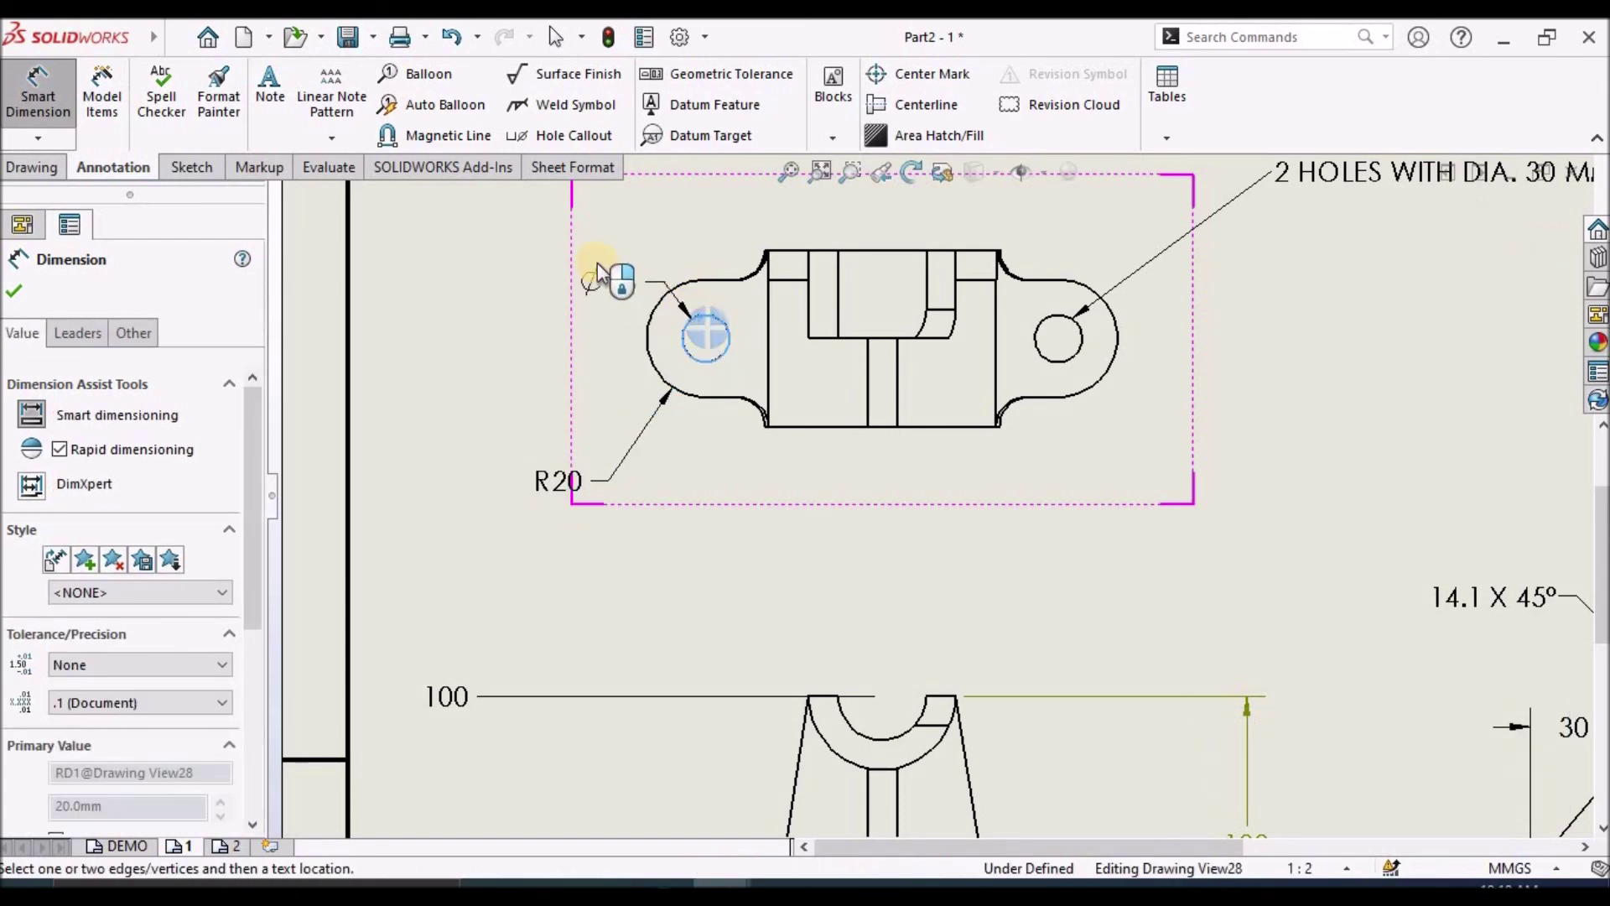
click(530, 251)
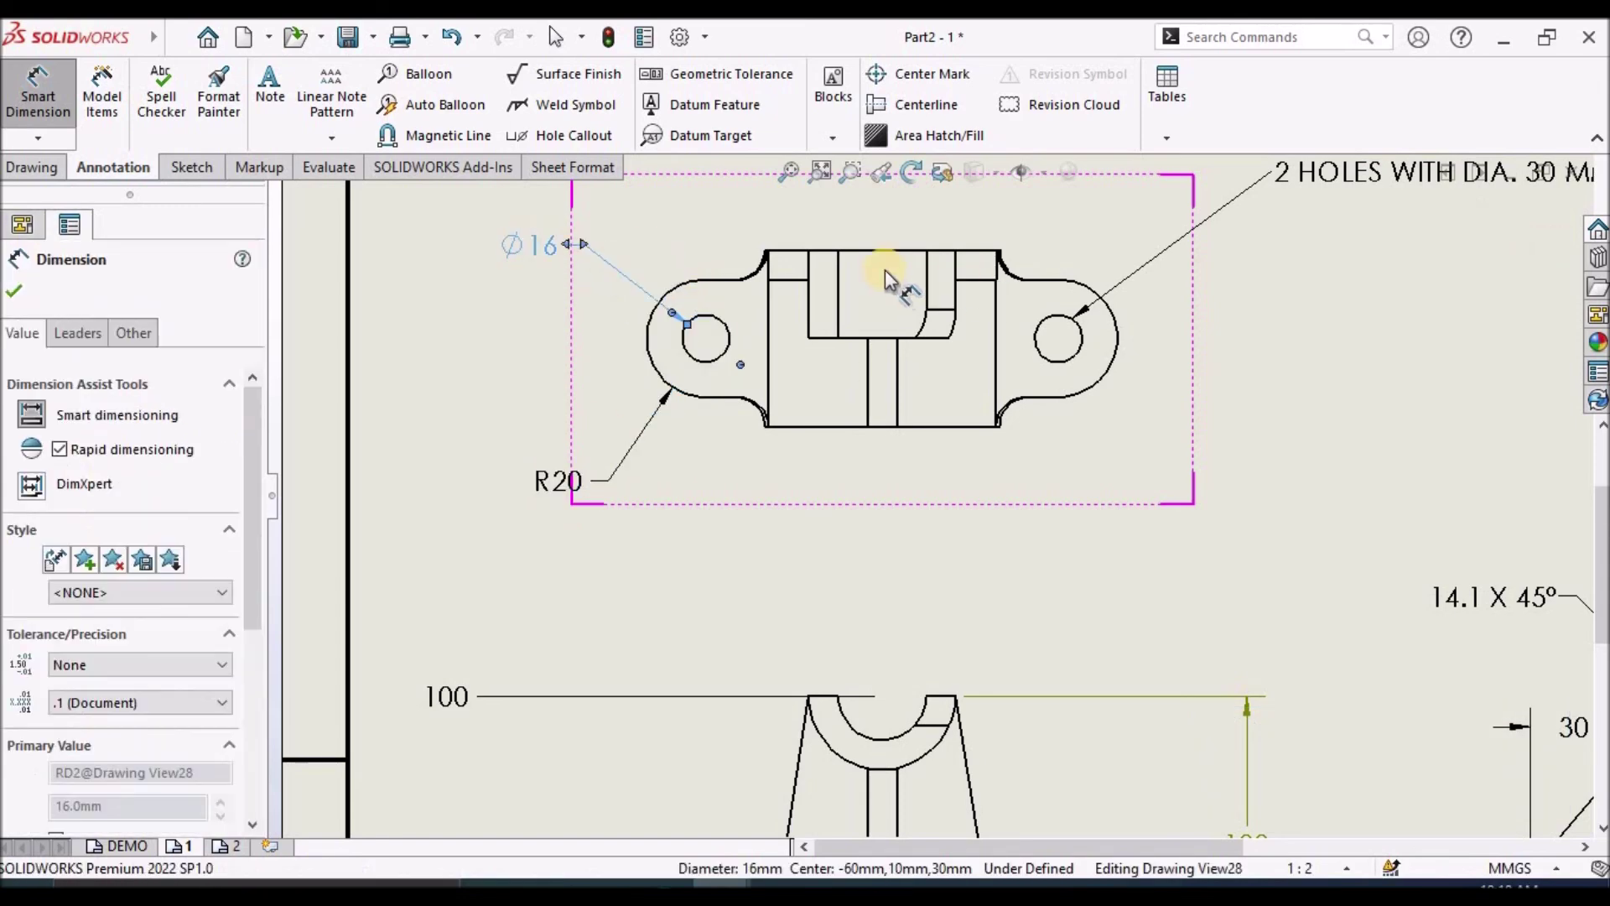
click(14, 290)
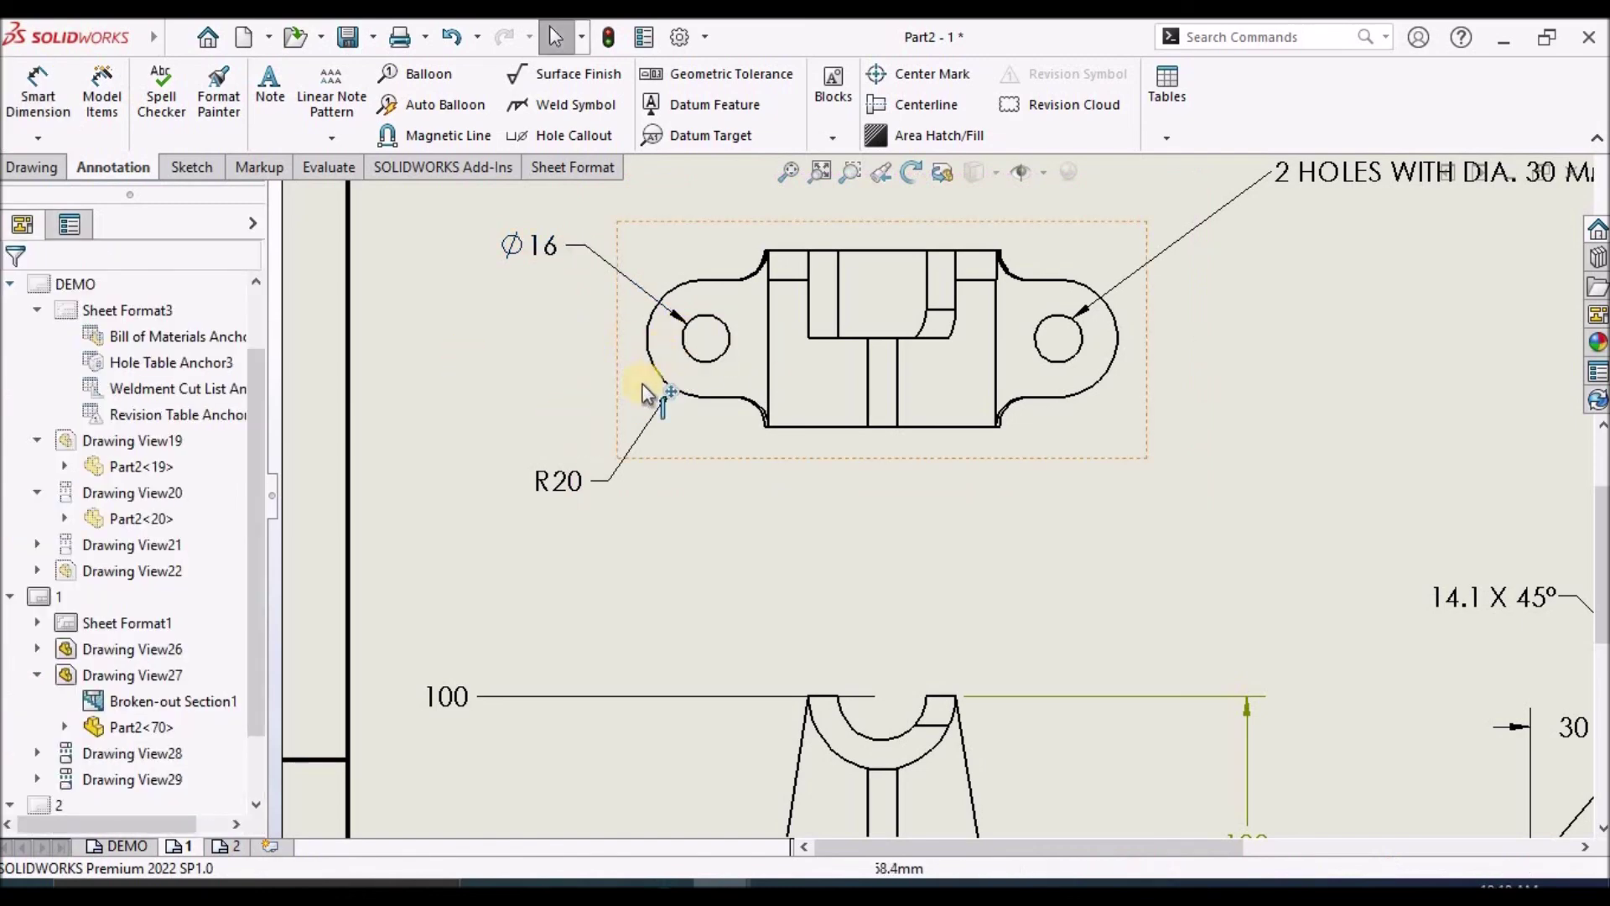
click(625, 562)
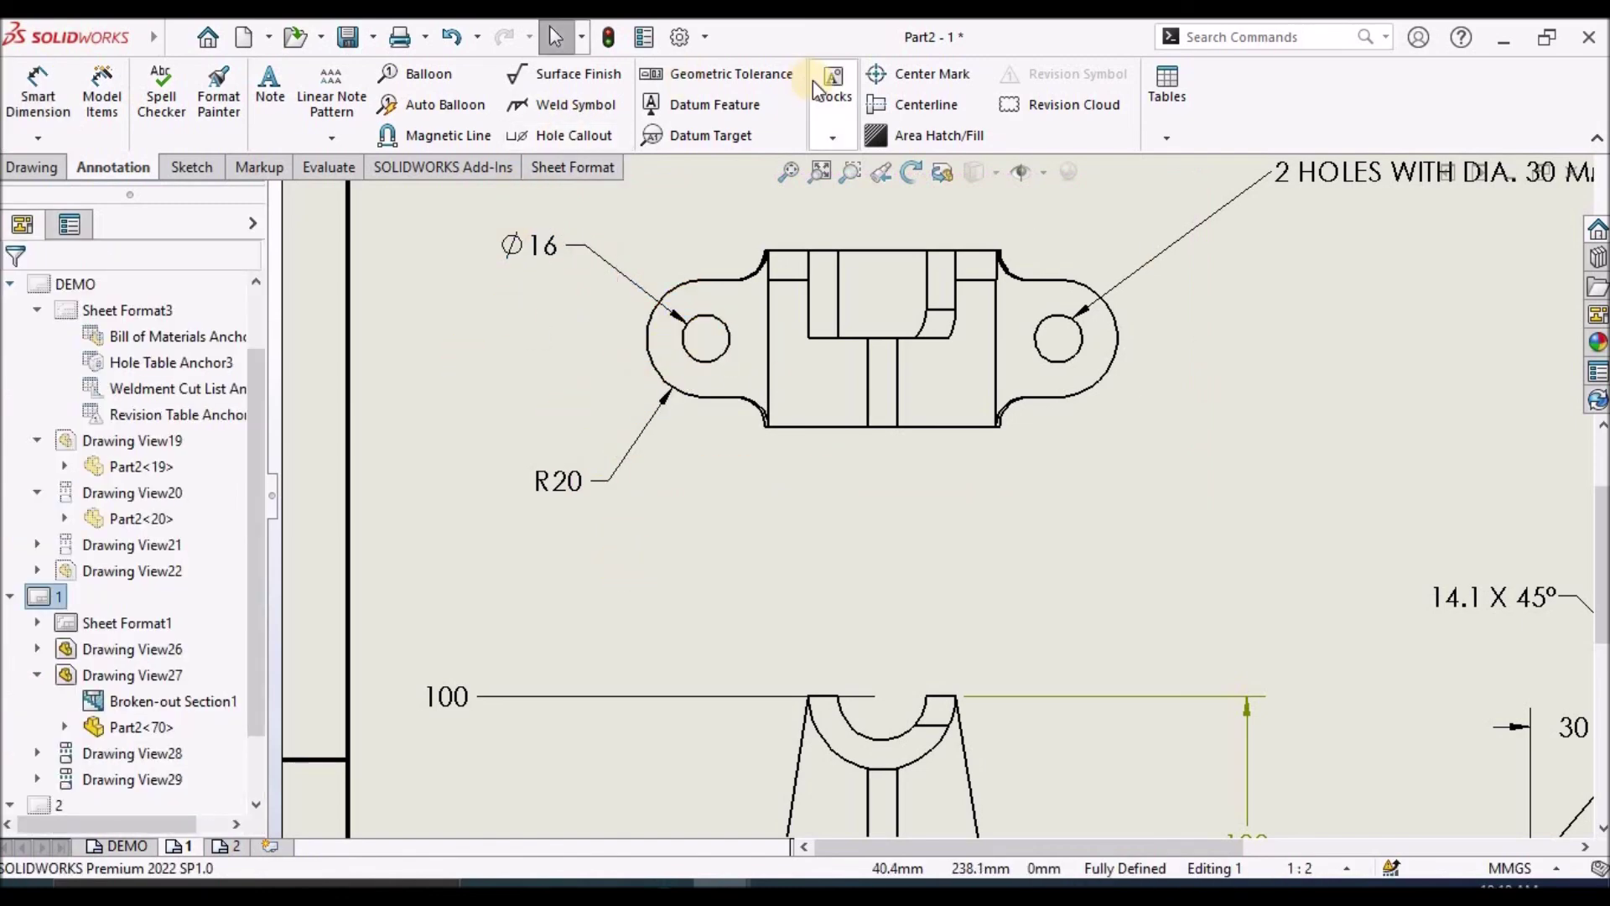
- Add a center mark to the left lug's hole in the top view
click(926, 77)
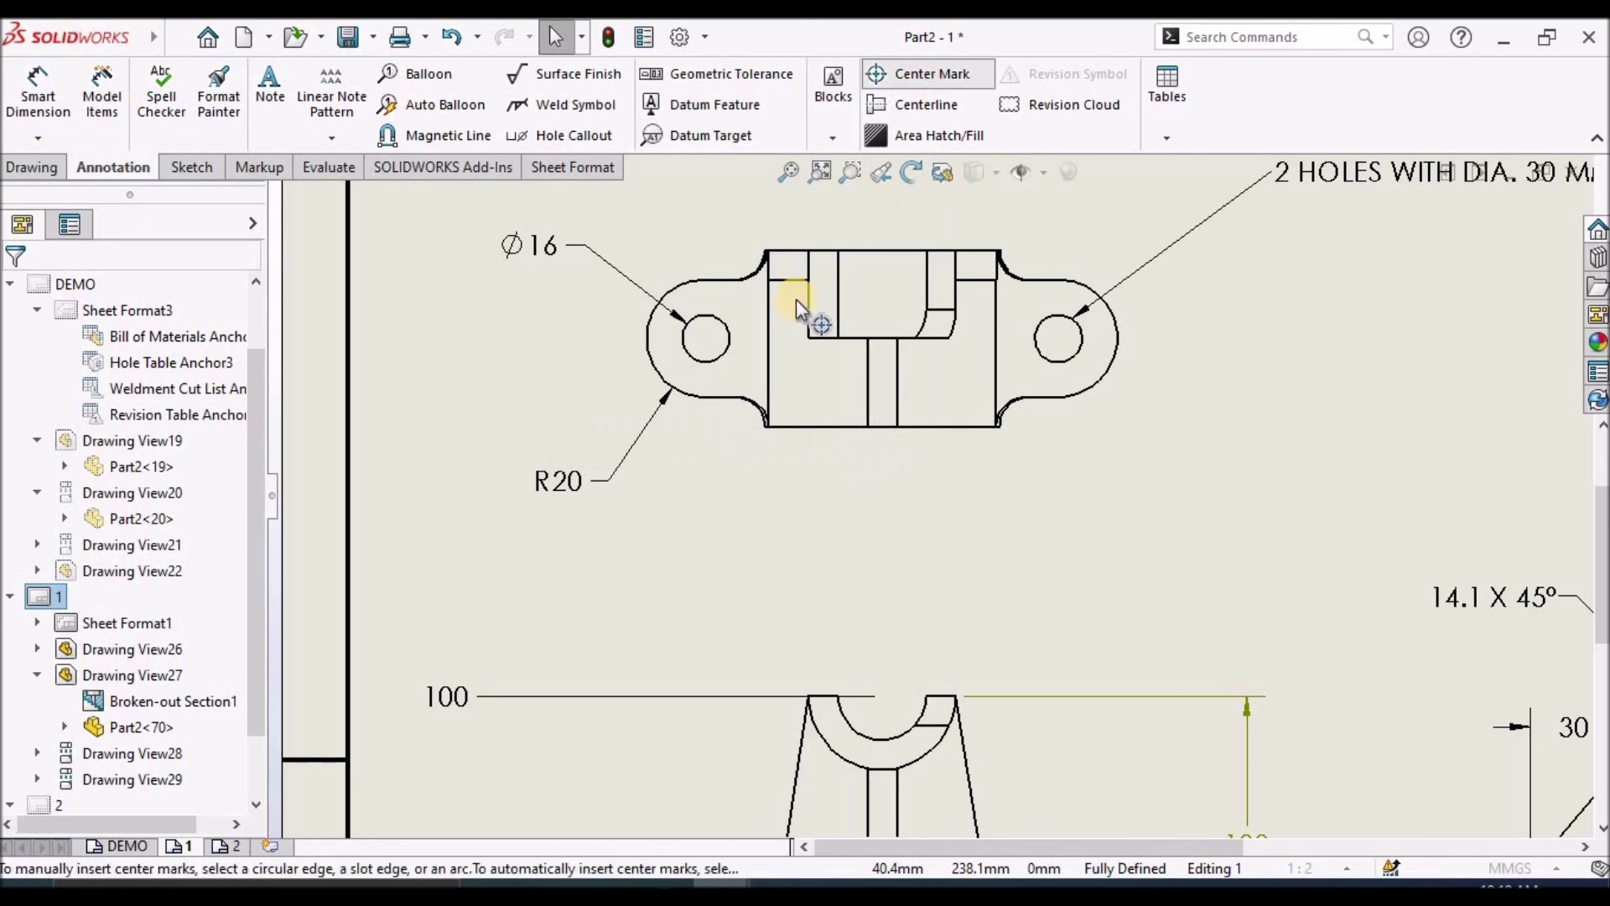
click(692, 355)
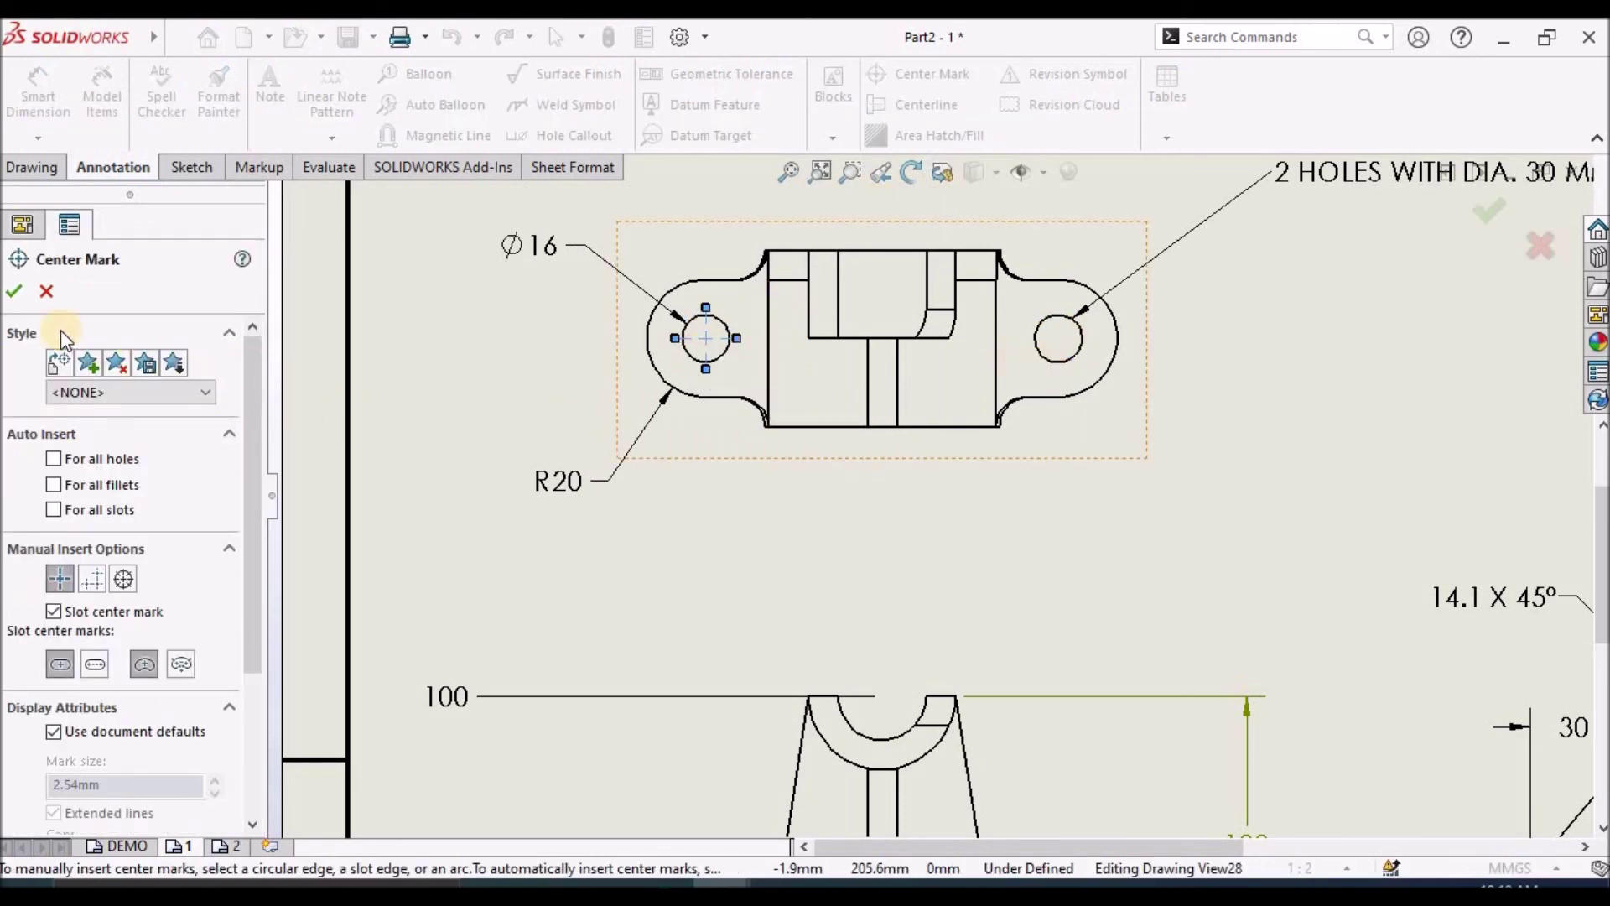
click(13, 291)
- Add a center mark to the inner arc of the upper saddle in the front view
scroll(1090, 679, up, 3)
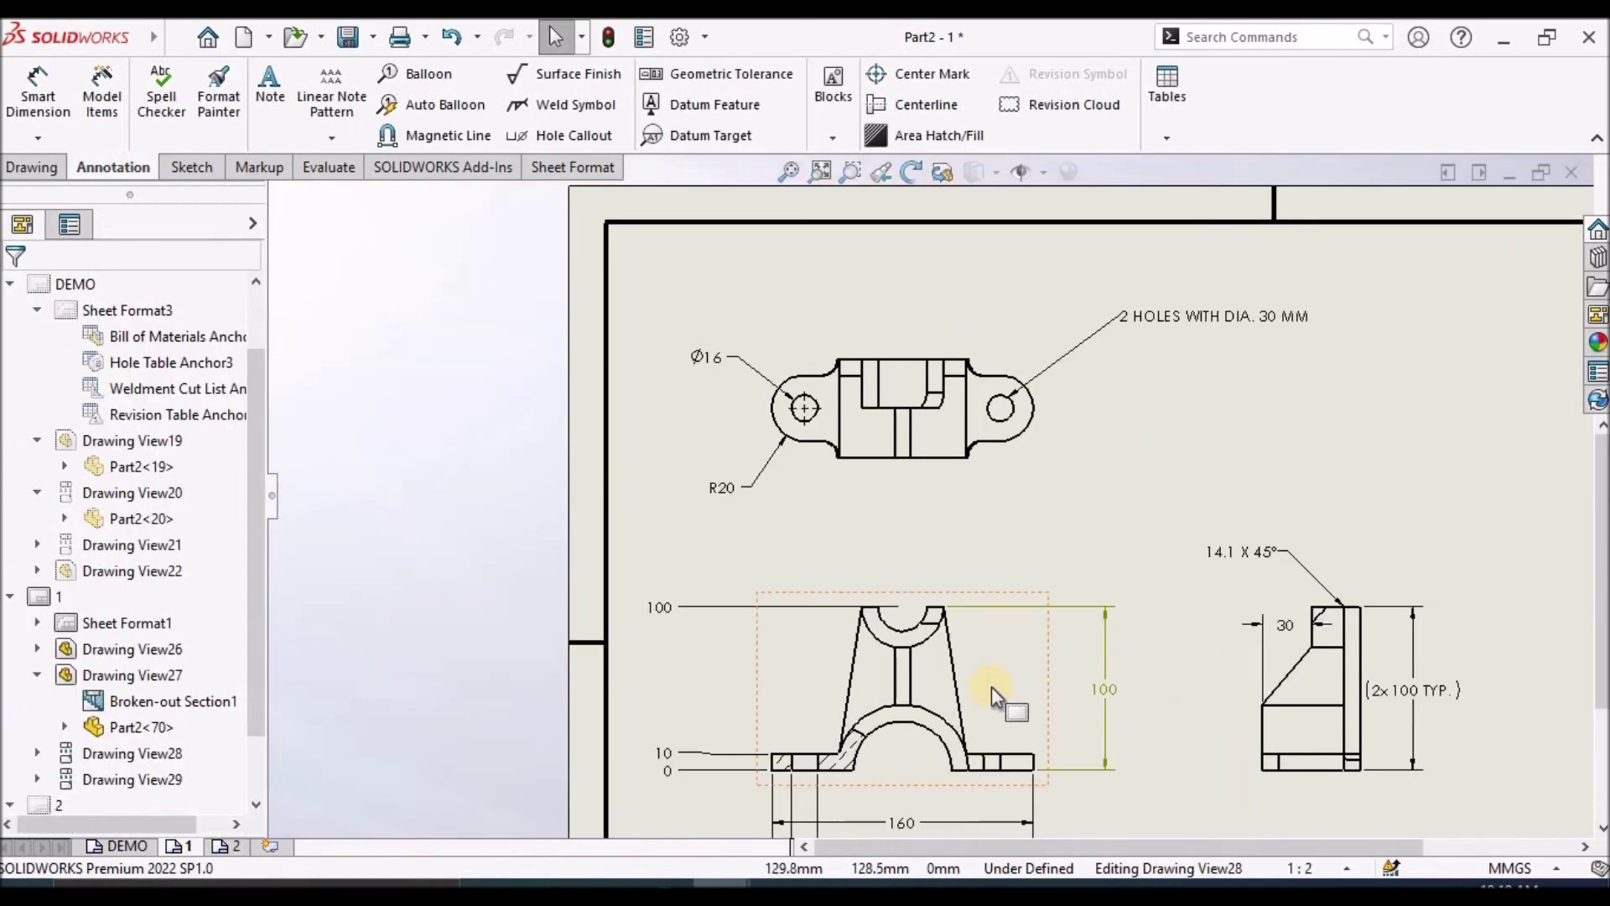
scroll(1006, 704, down, 5)
click(922, 75)
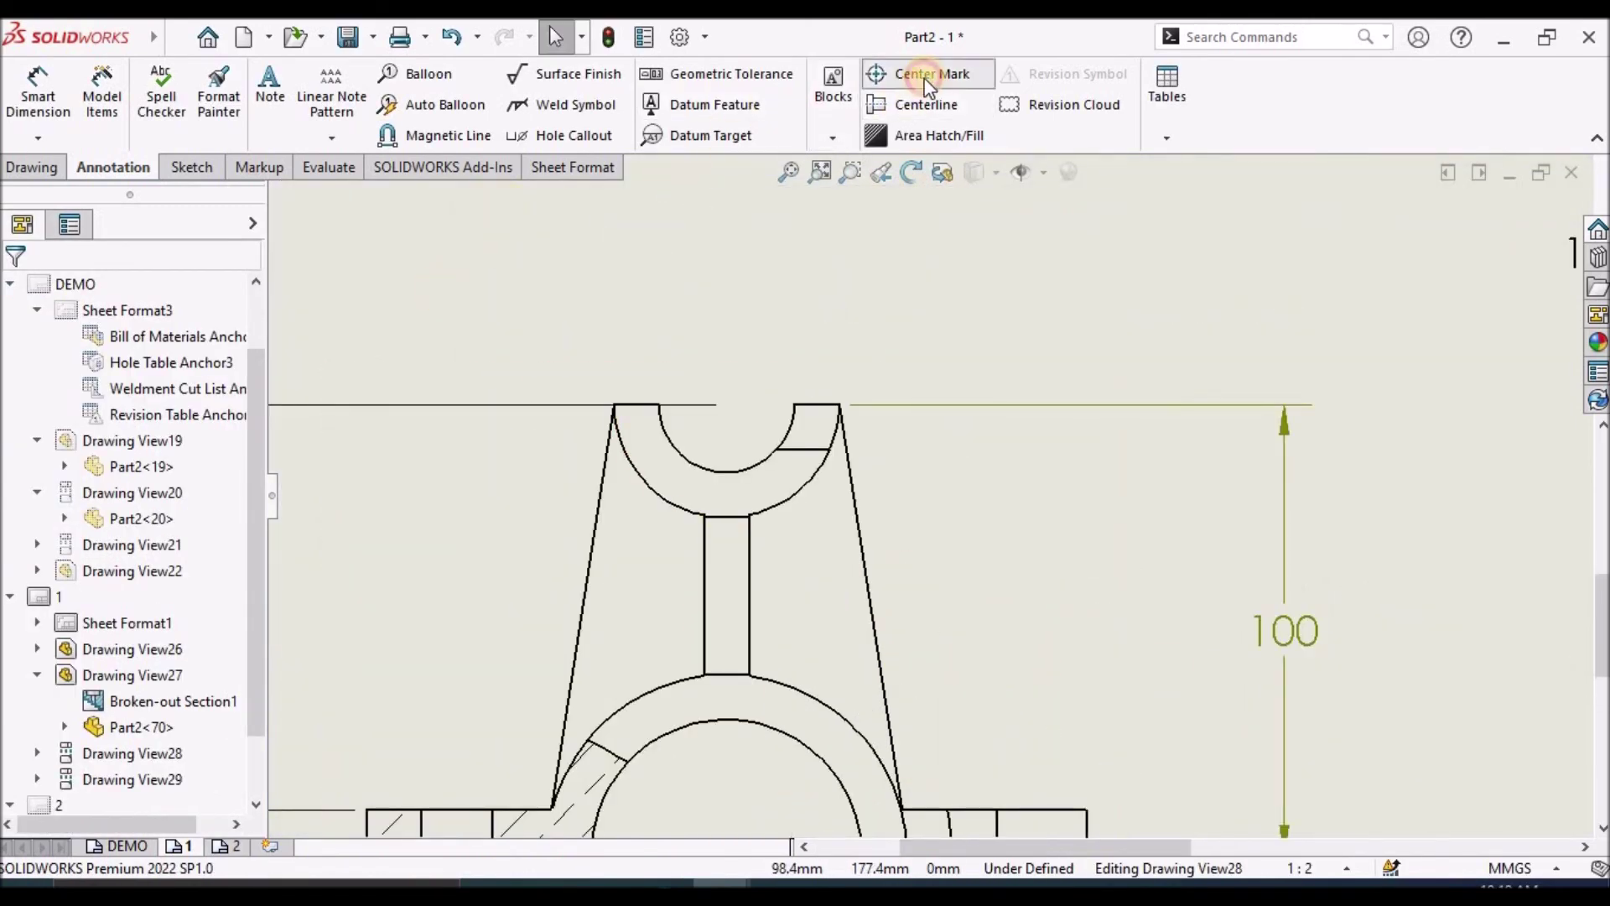
click(721, 472)
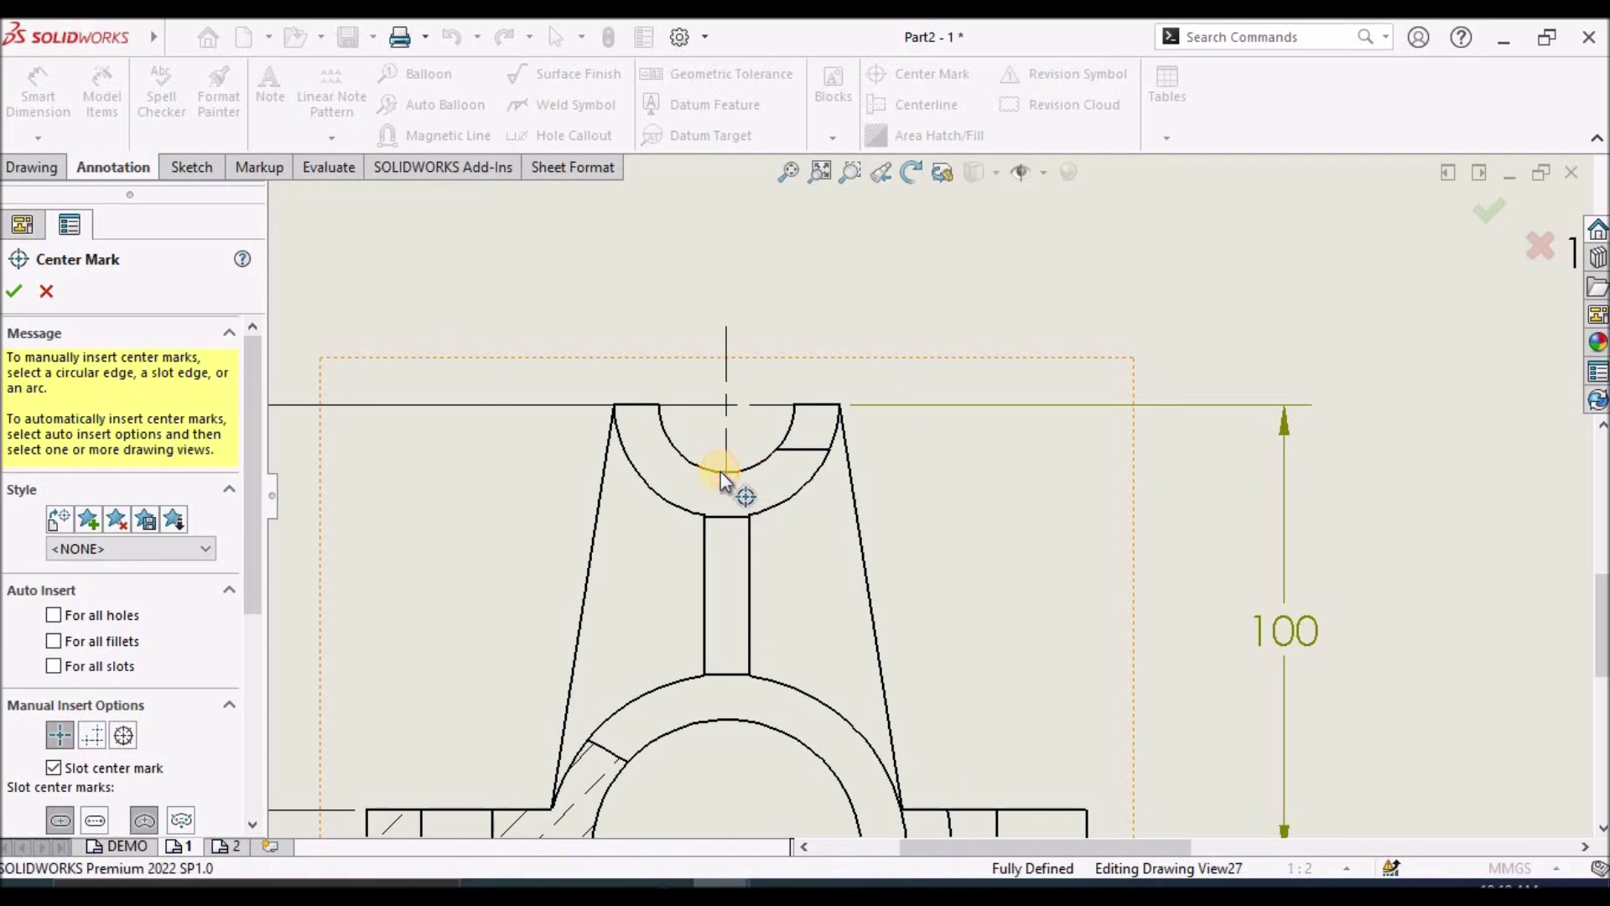
click(13, 293)
- Add a centerline midway between the two edges of the sectioned left hole in the front view's base flange
key(f)
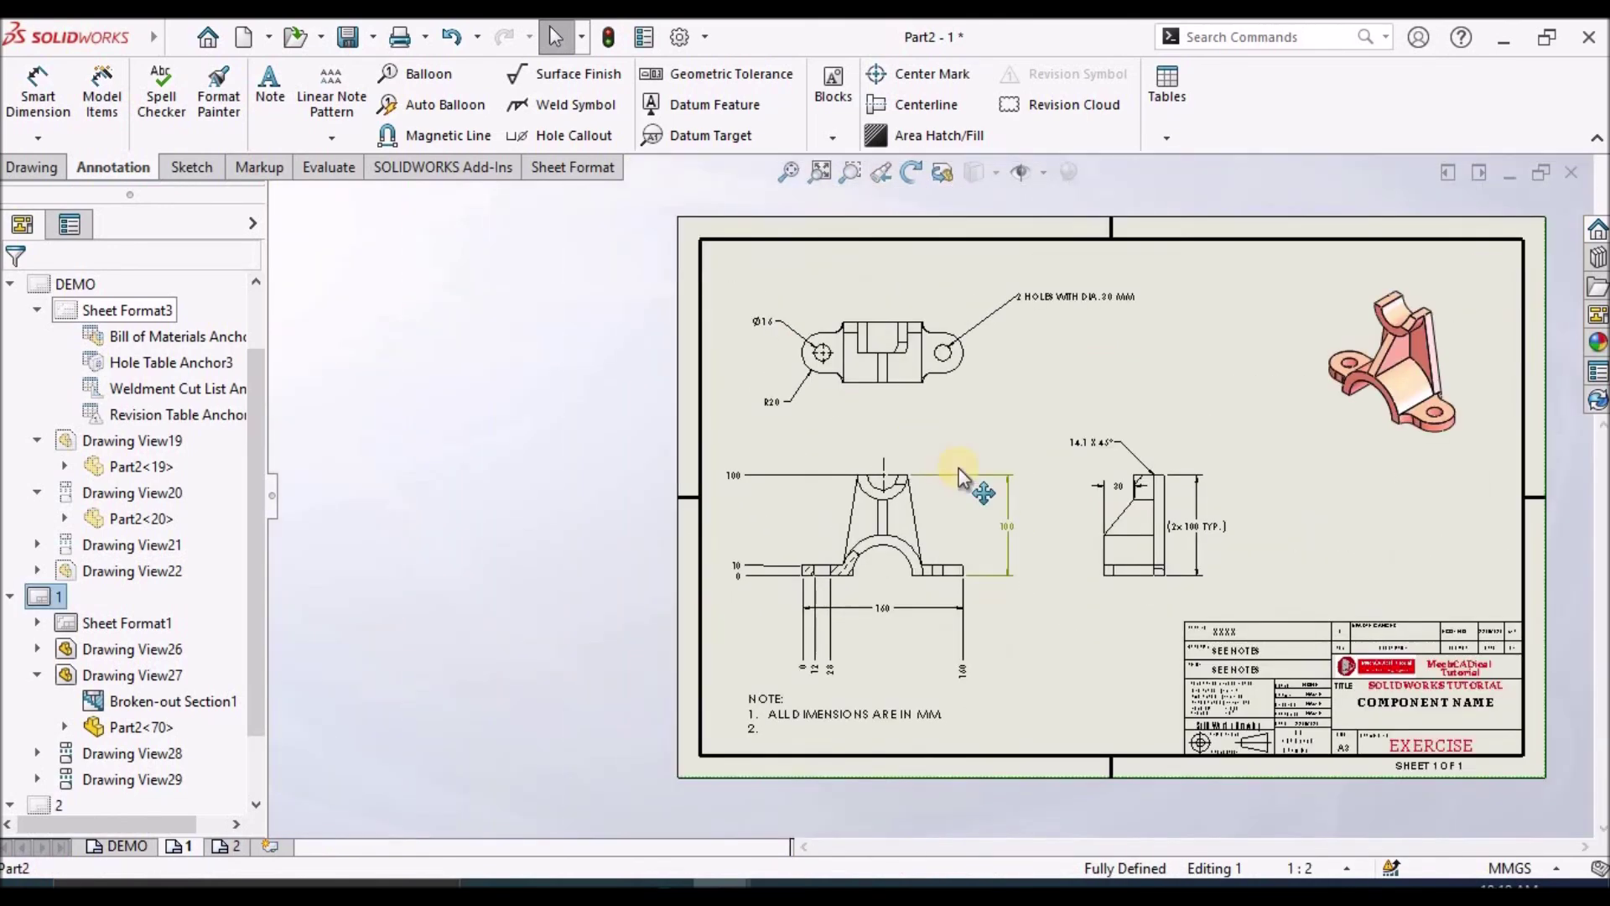
scroll(1031, 490, down, 3)
scroll(862, 306, down, 2)
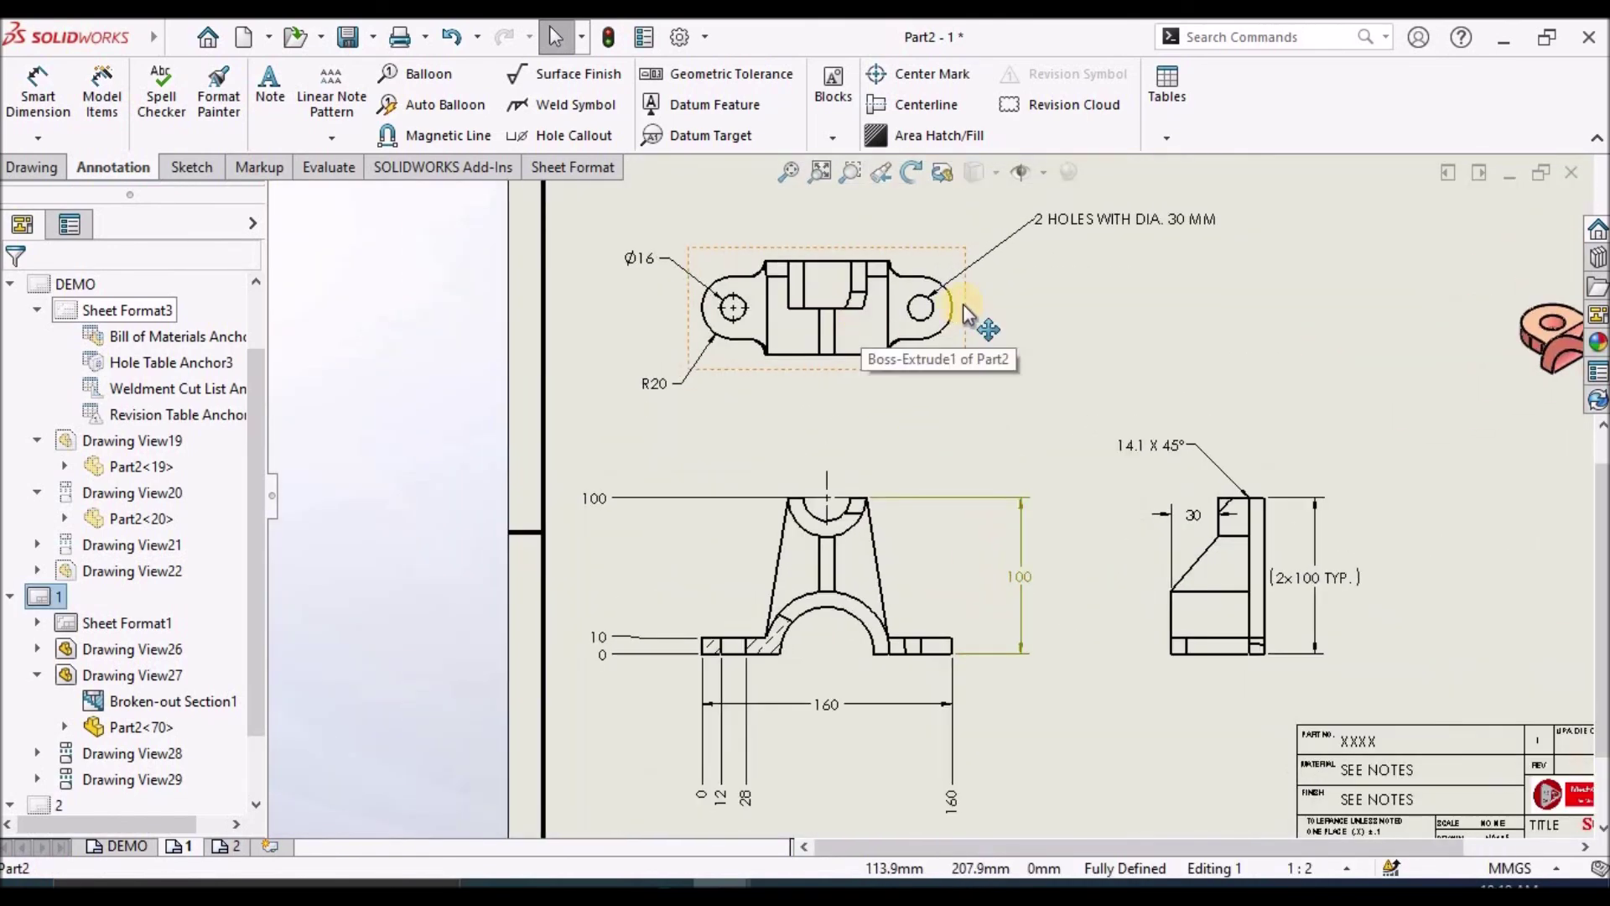
click(926, 108)
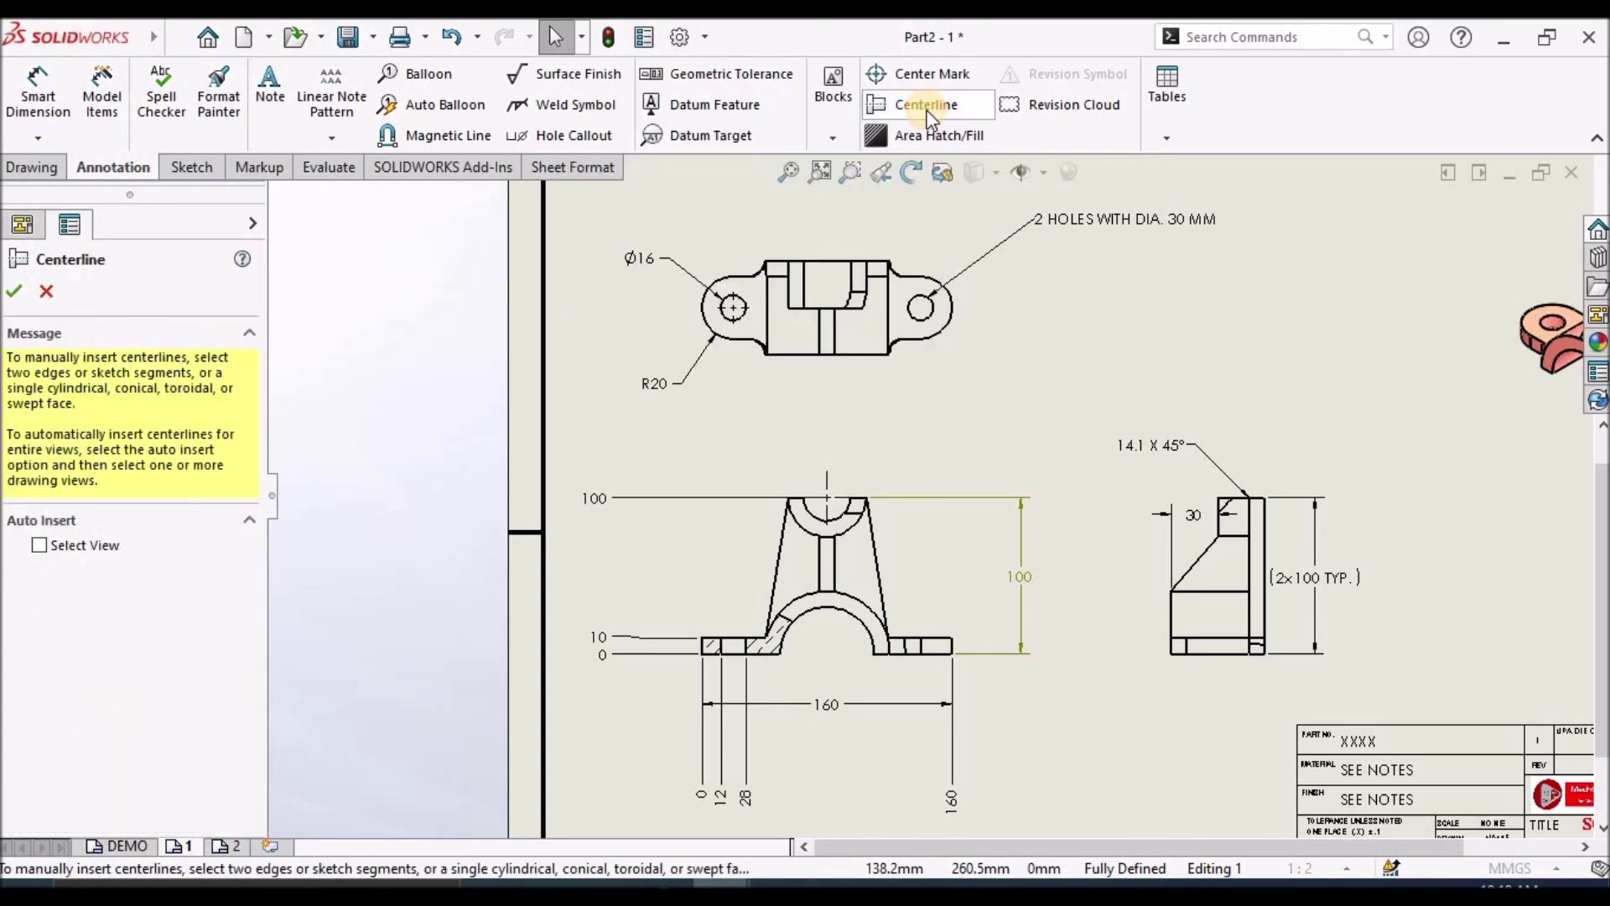
scroll(783, 647, down, 4)
scroll(810, 529, down, 4)
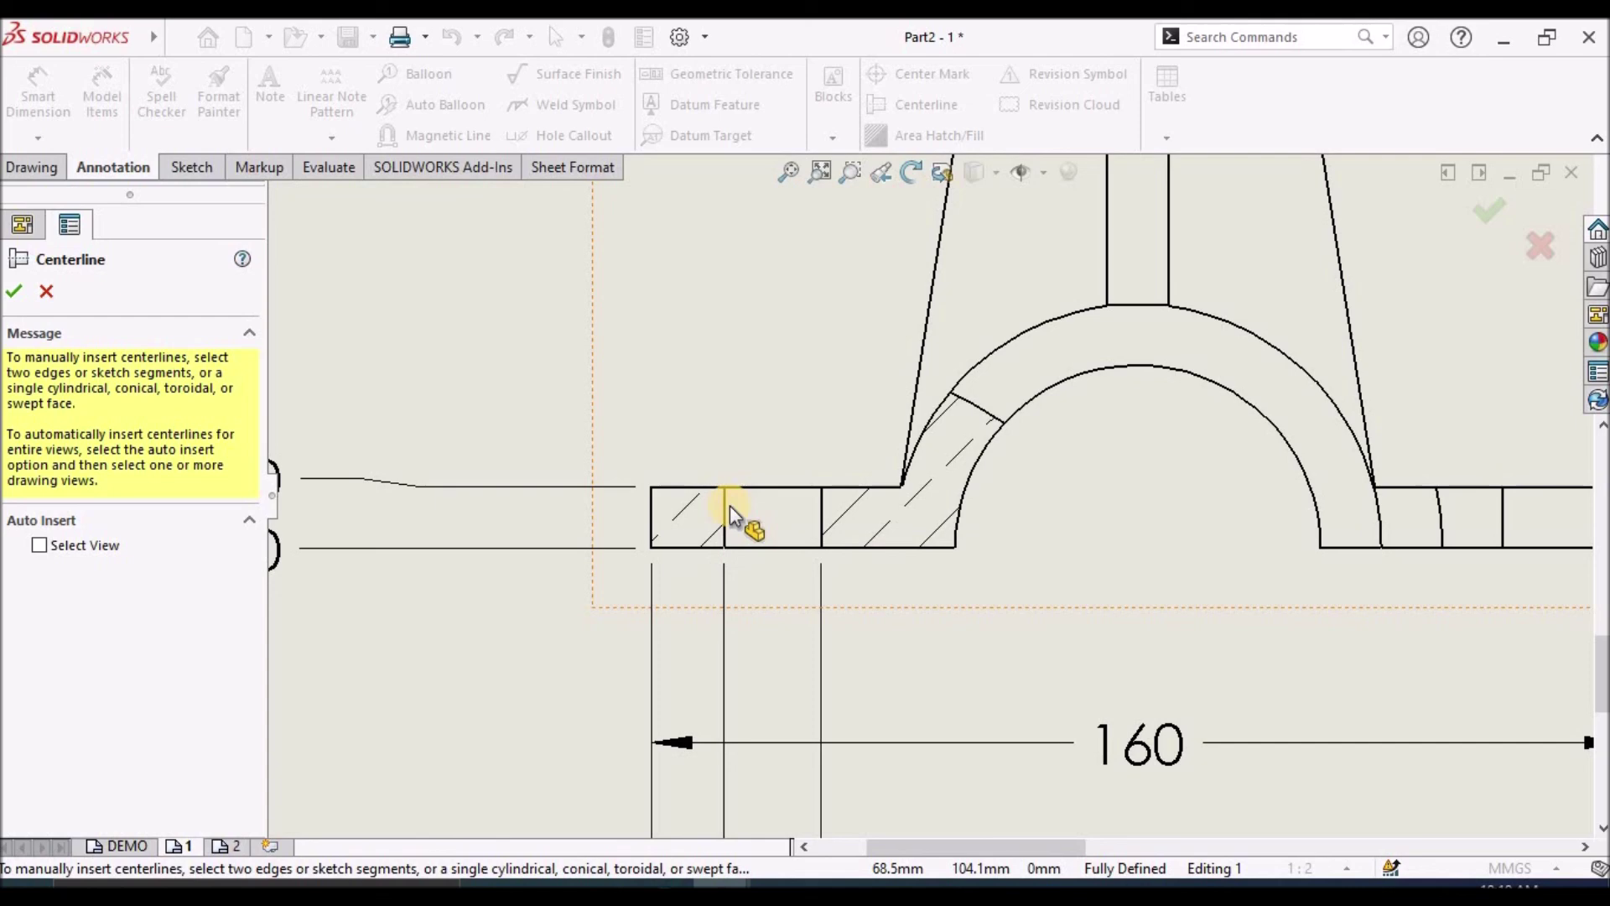
click(724, 510)
click(822, 517)
scroll(1301, 539, up, 3)
scroll(1103, 459, up, 3)
scroll(959, 436, down, 6)
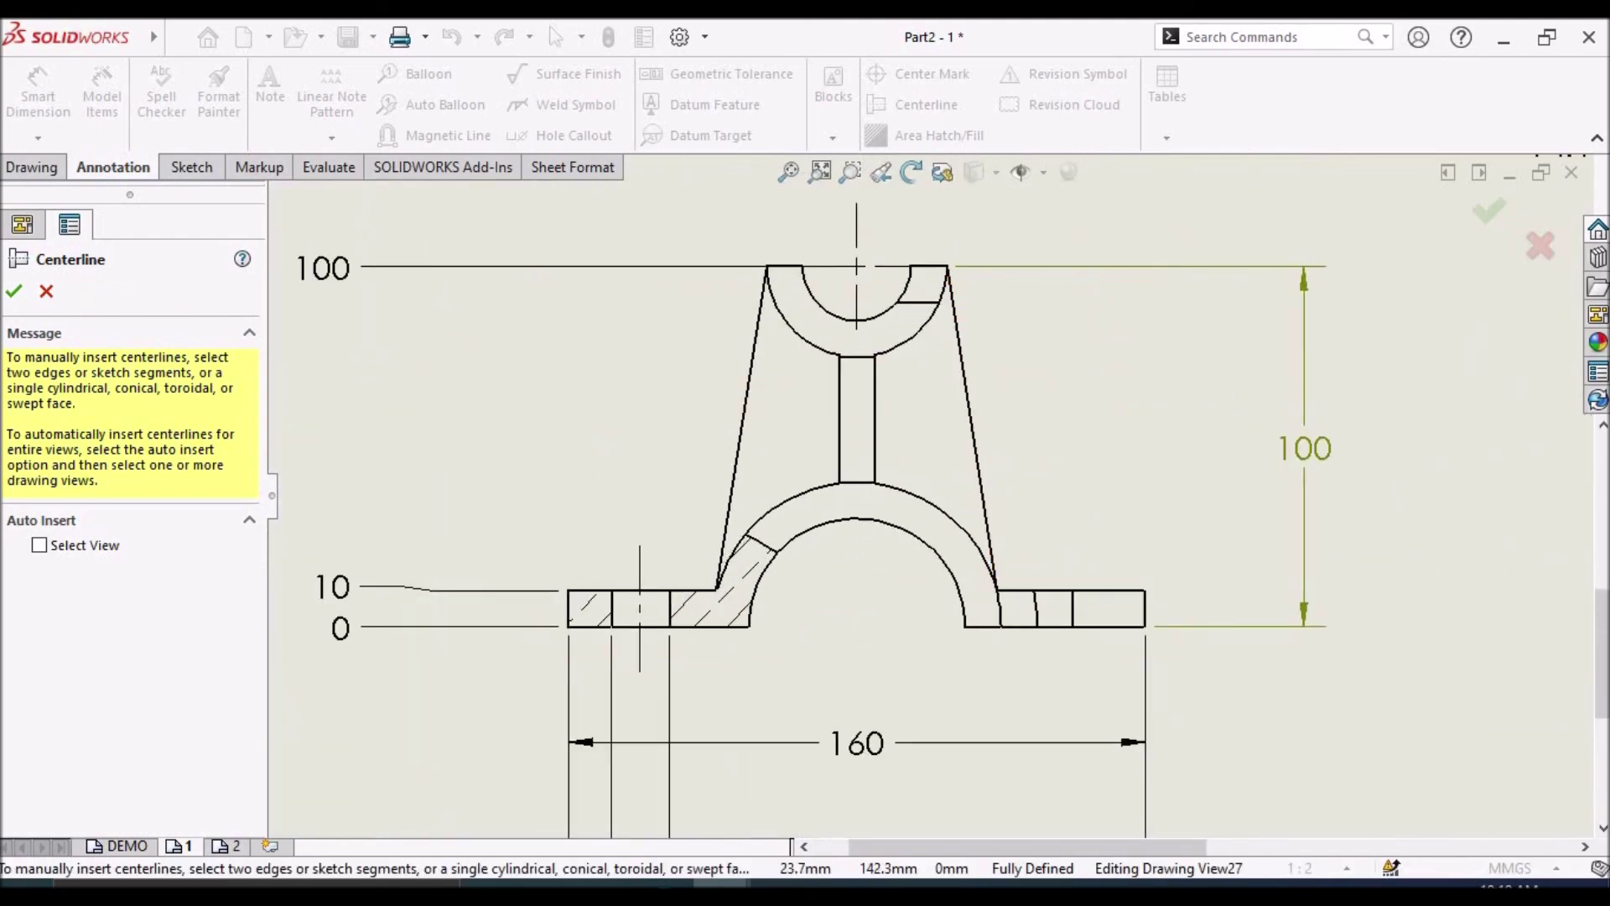
click(19, 293)
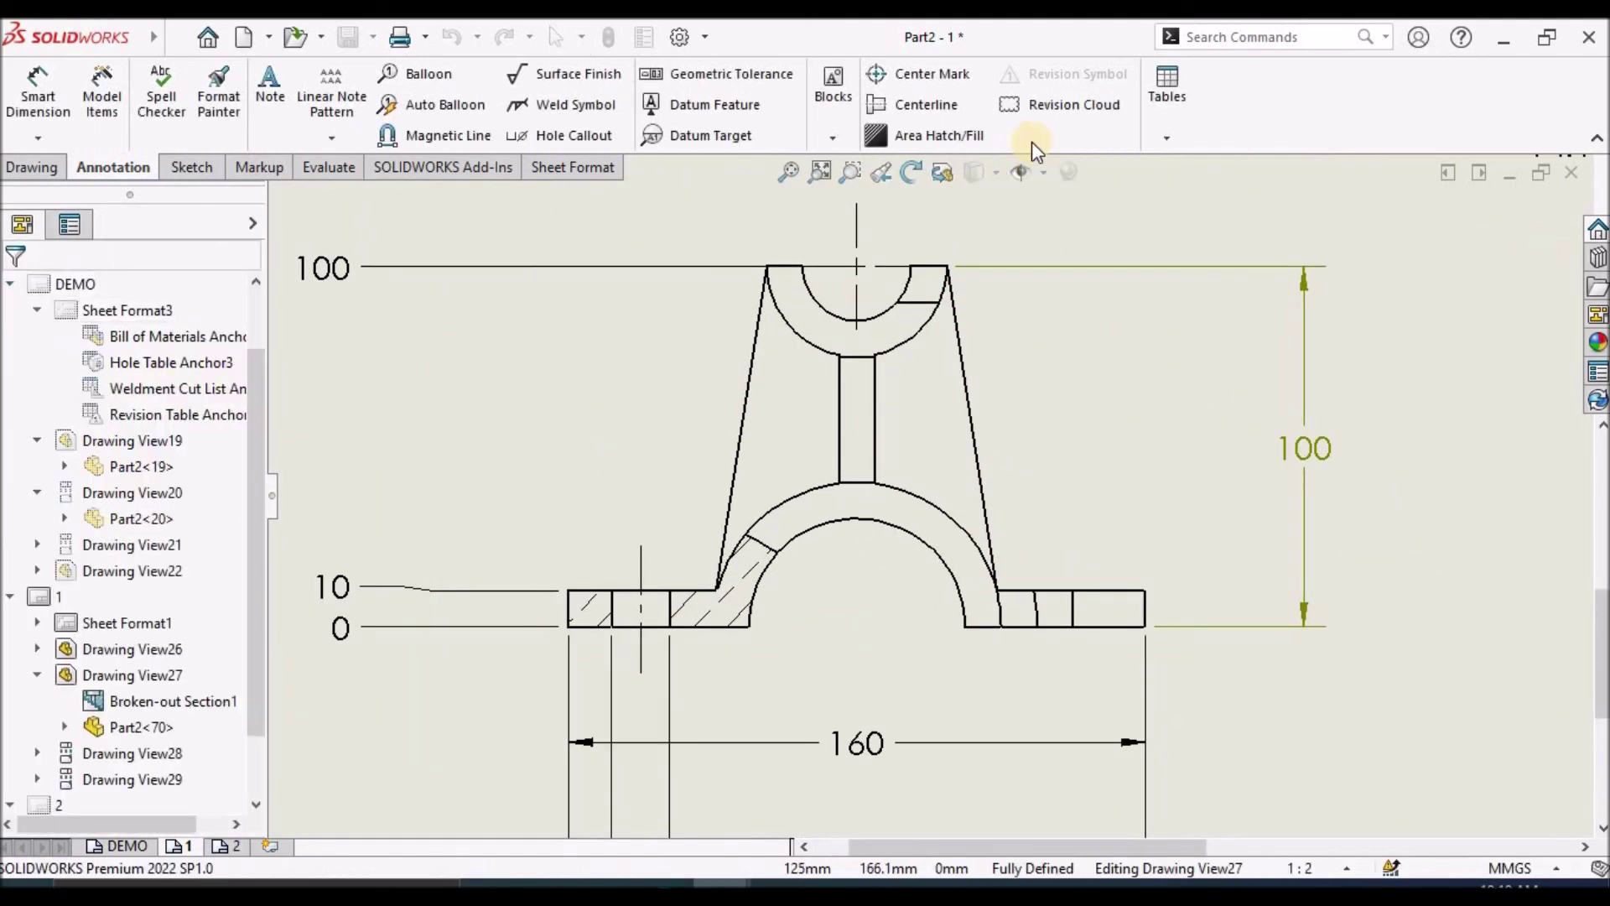
- Add a vertical centerline midway between the two edges of the front view's central rib
click(930, 106)
click(847, 409)
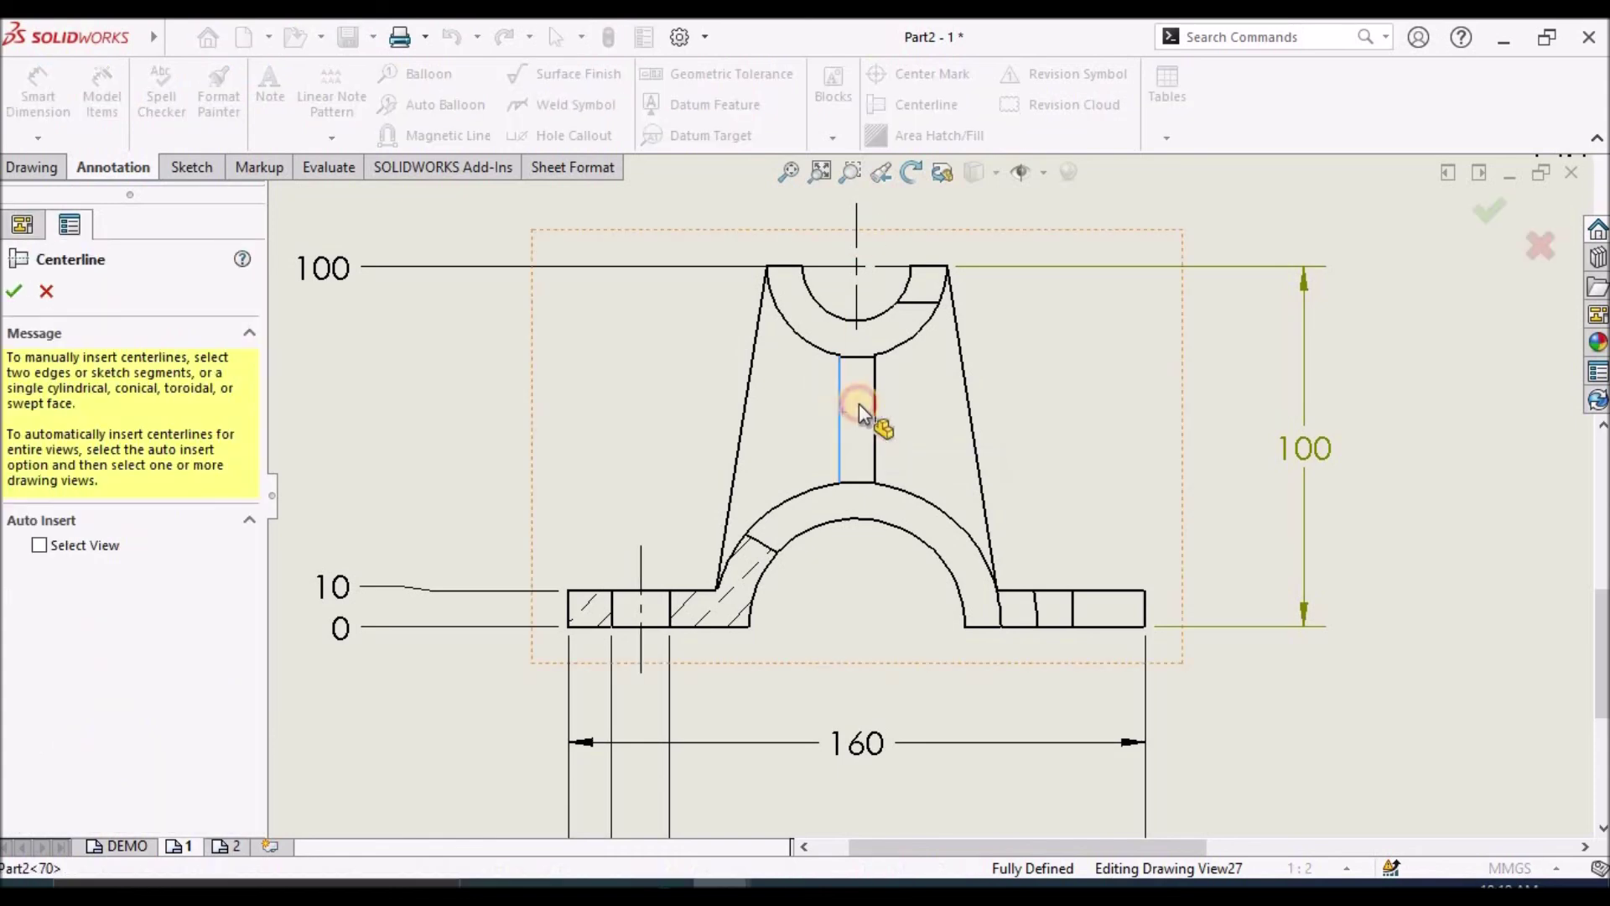
click(877, 394)
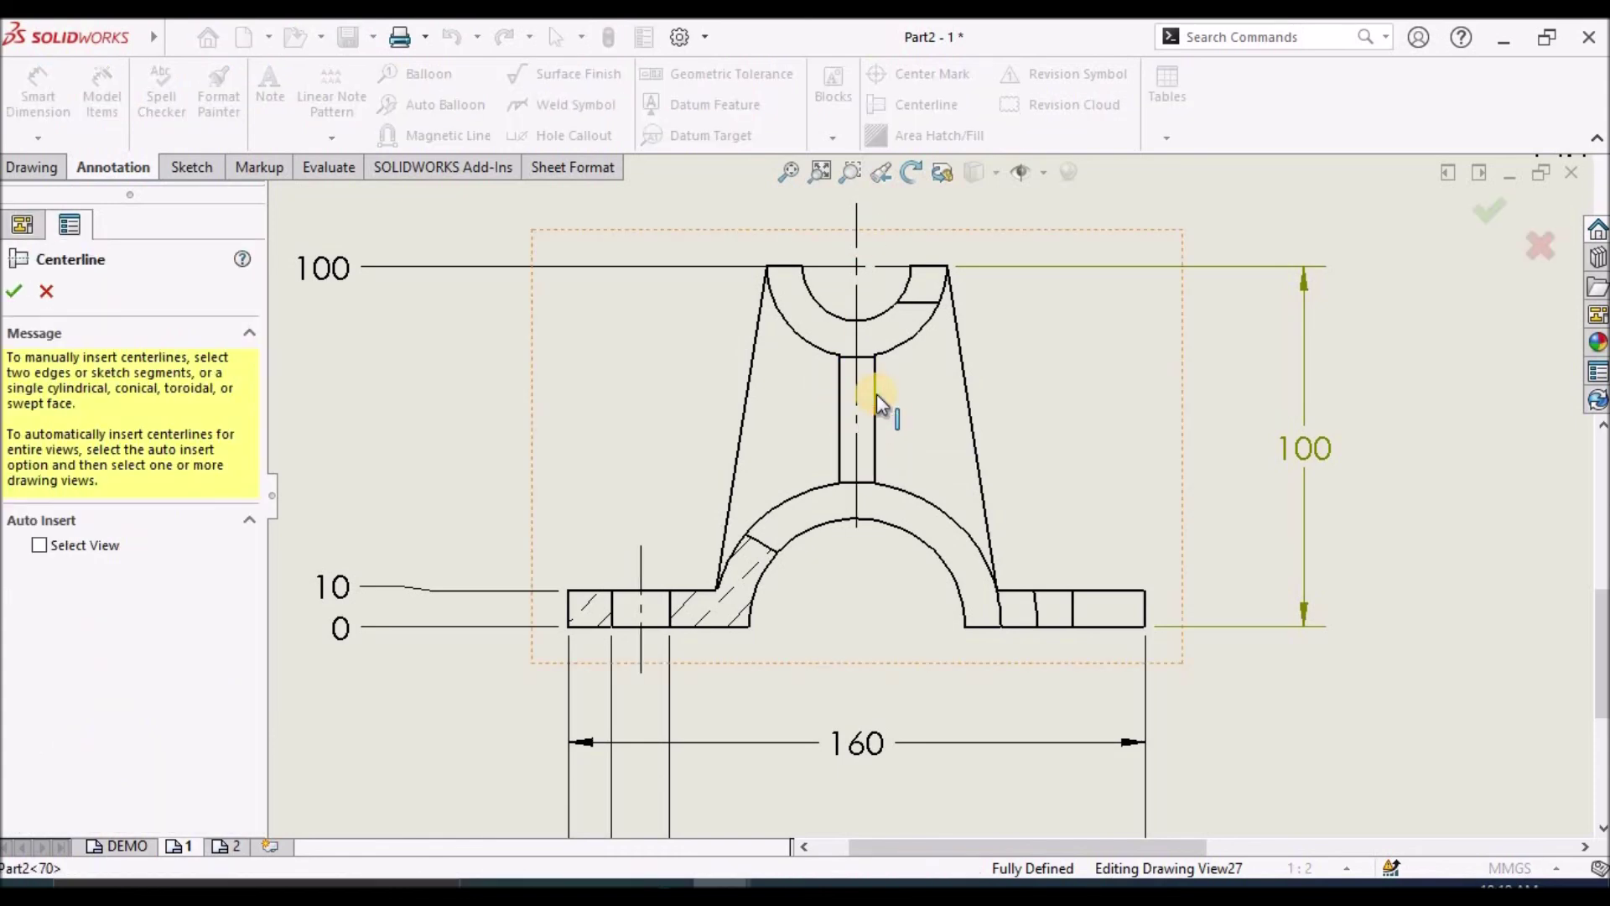
click(19, 293)
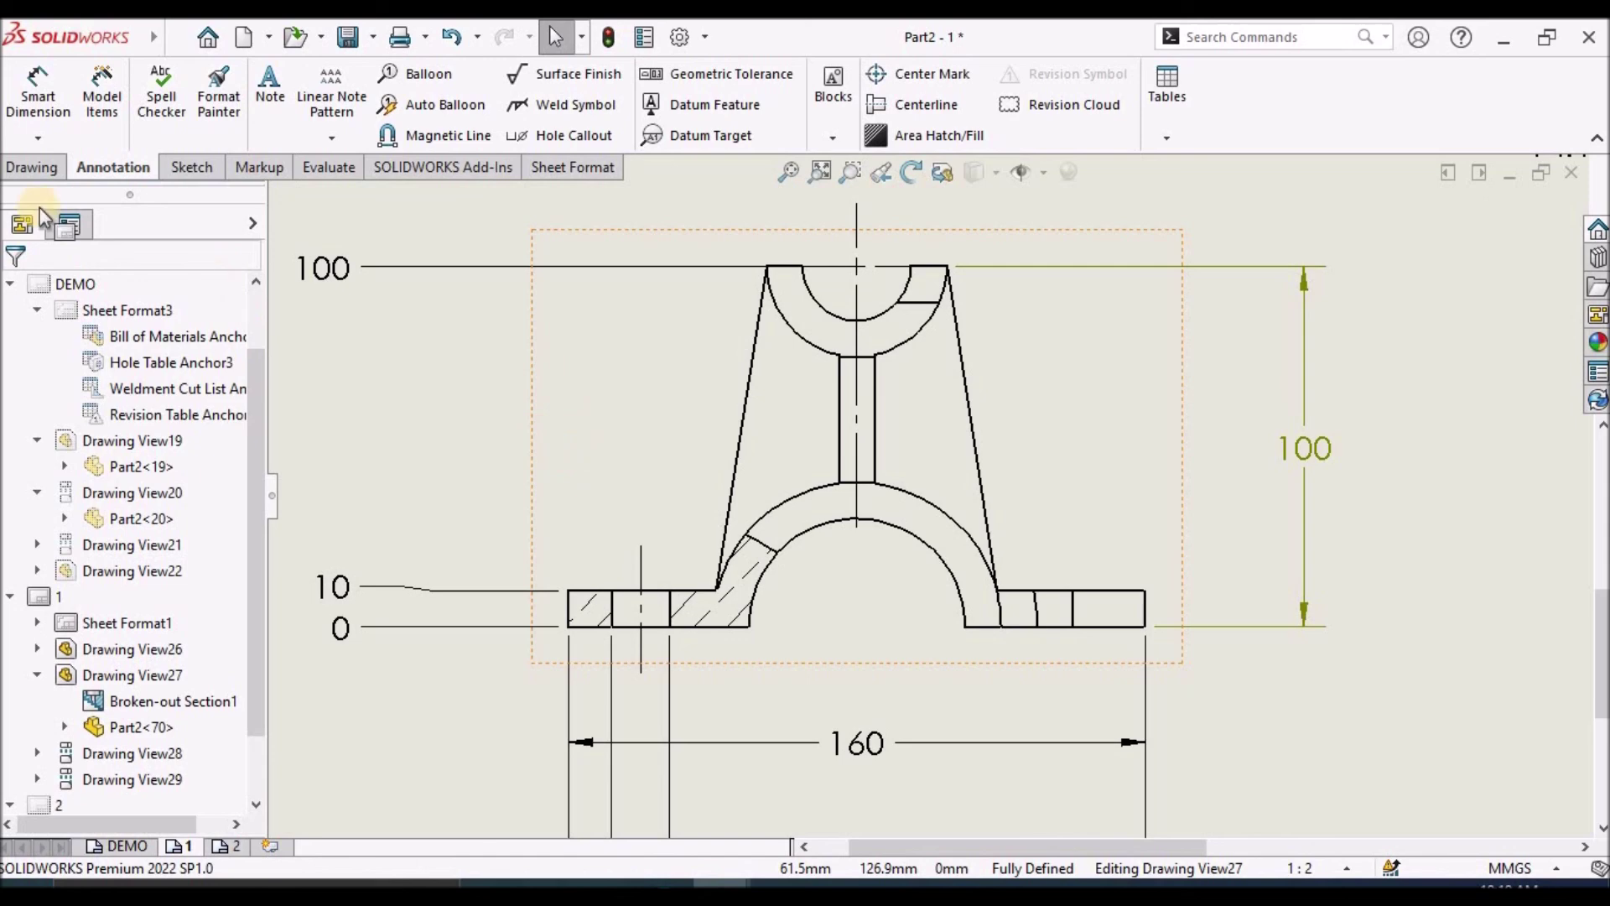
- Dimension the horizontal distance from the rib centerline to the base's right end, placed above the front view
click(64, 101)
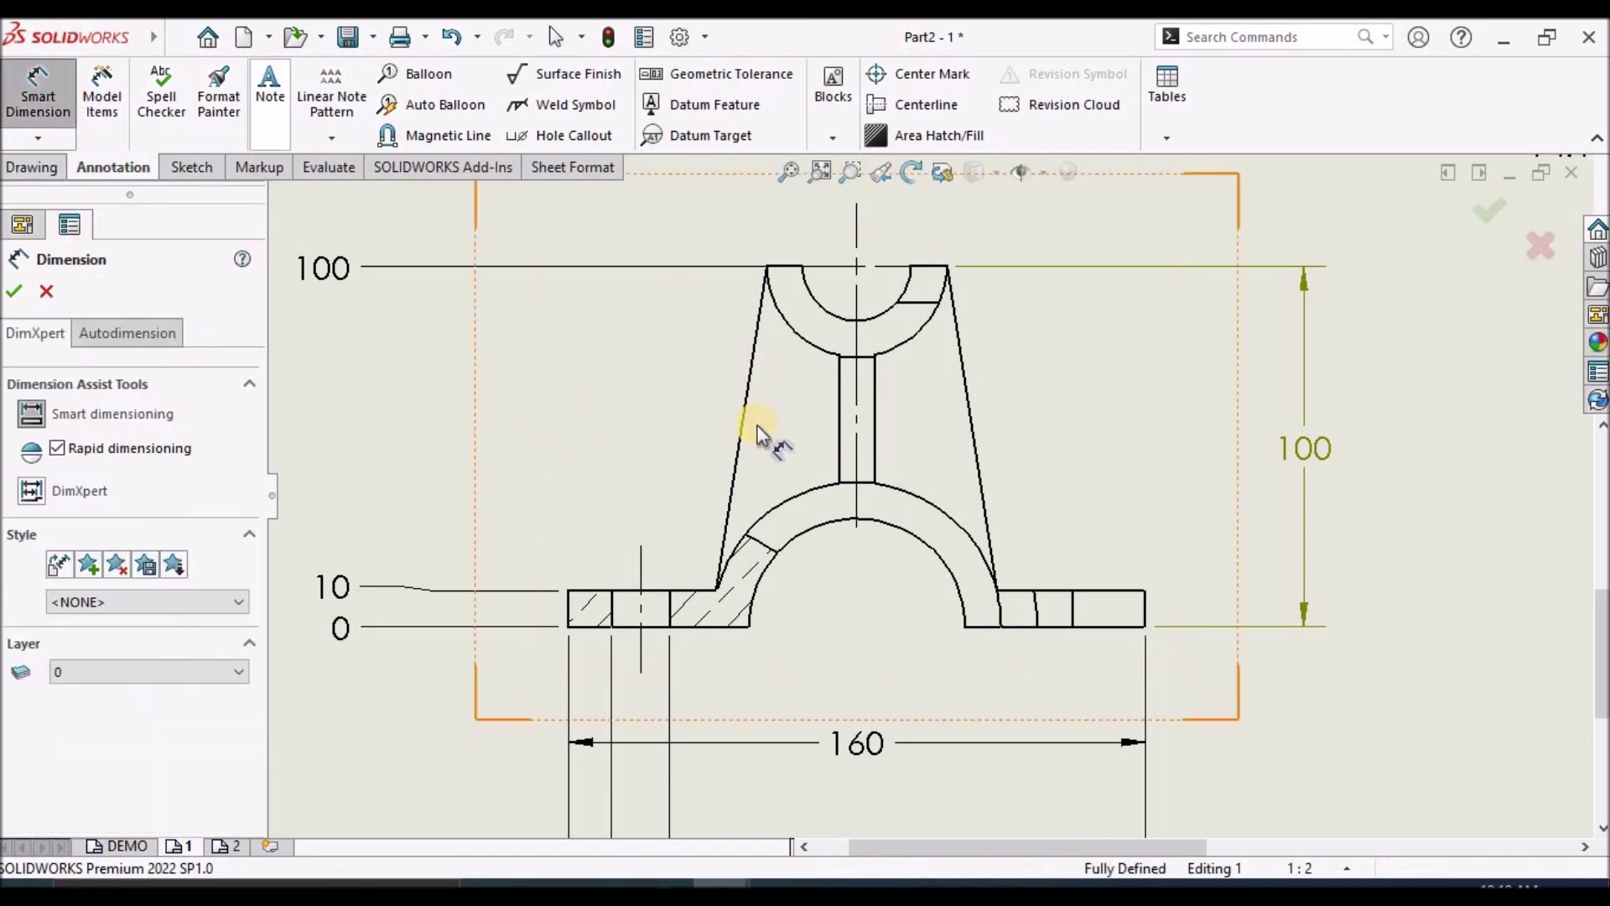
click(859, 402)
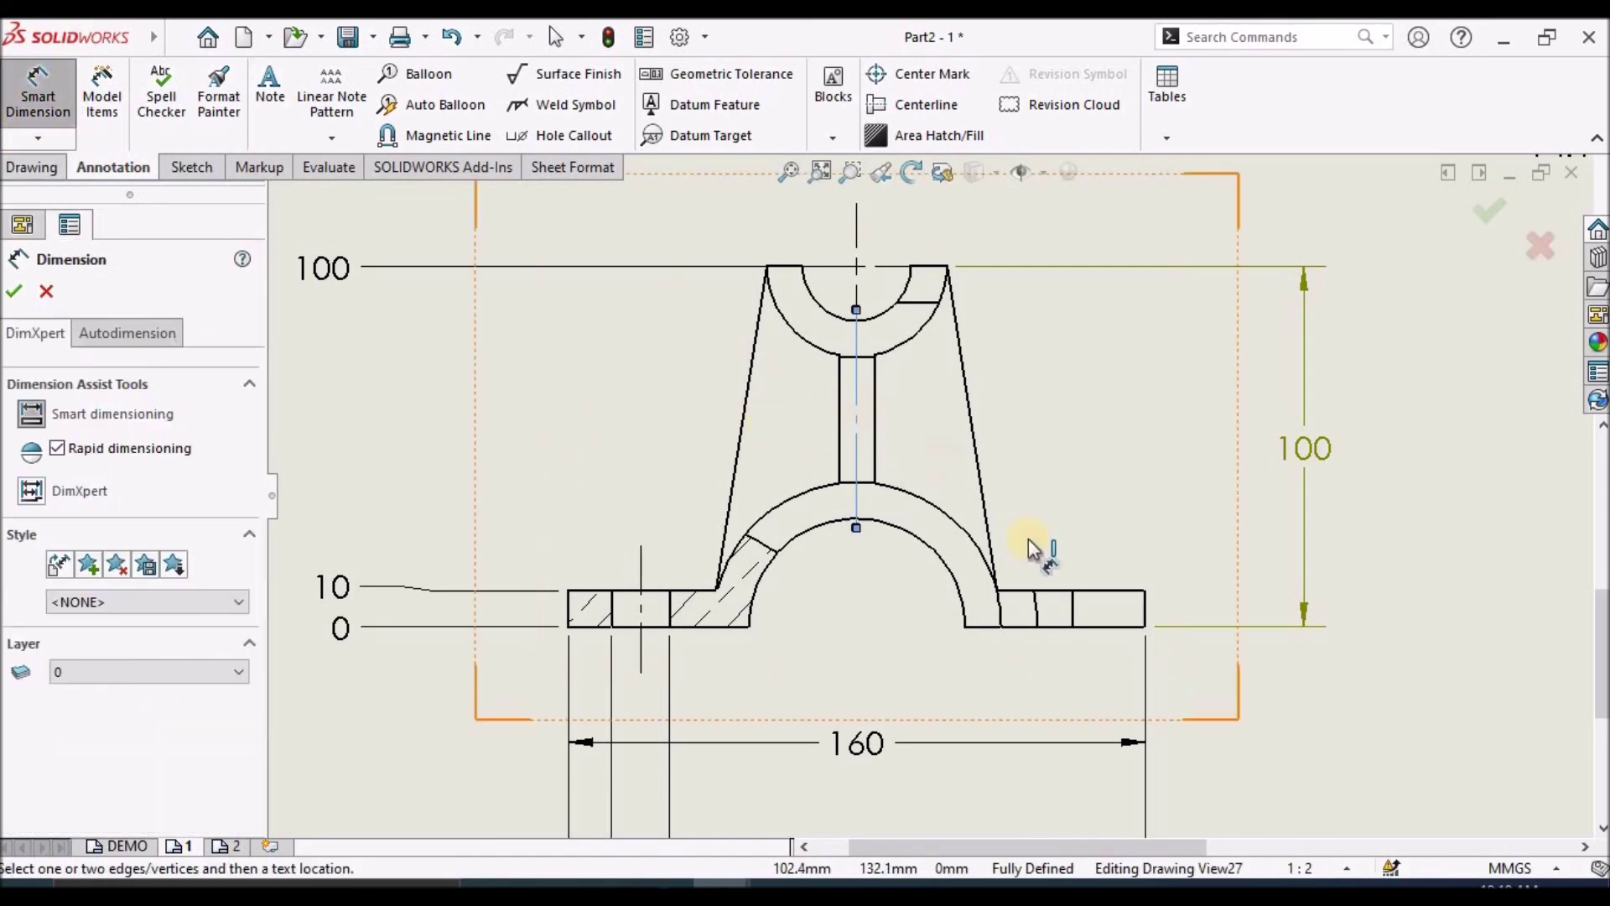
click(1146, 602)
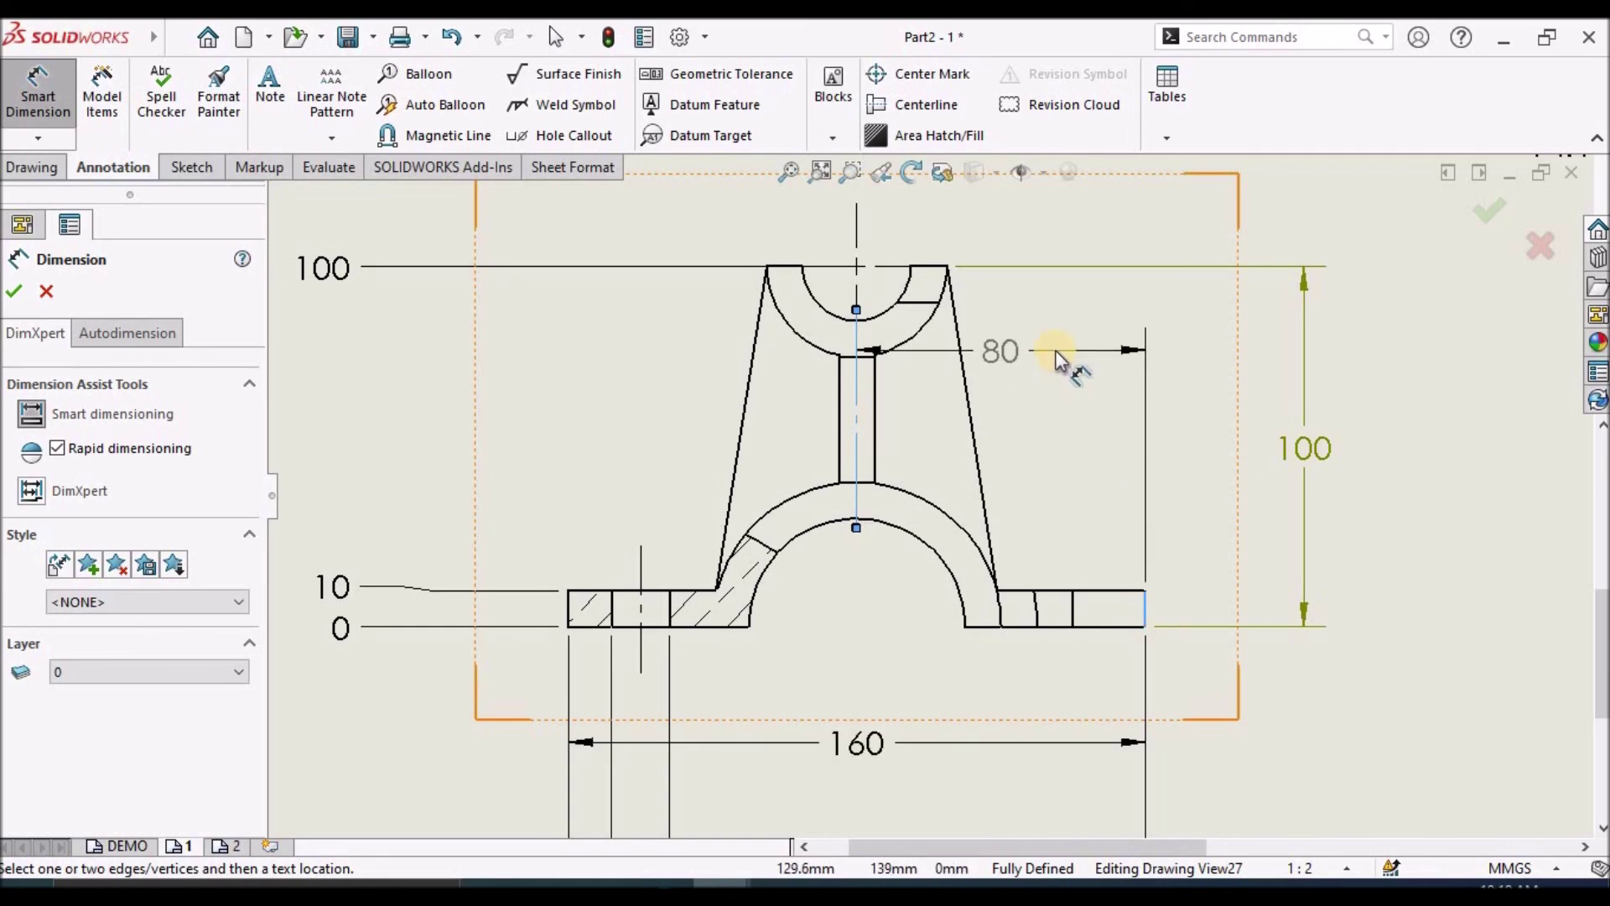
scroll(1006, 310, up, 3)
scroll(996, 733, down, 2)
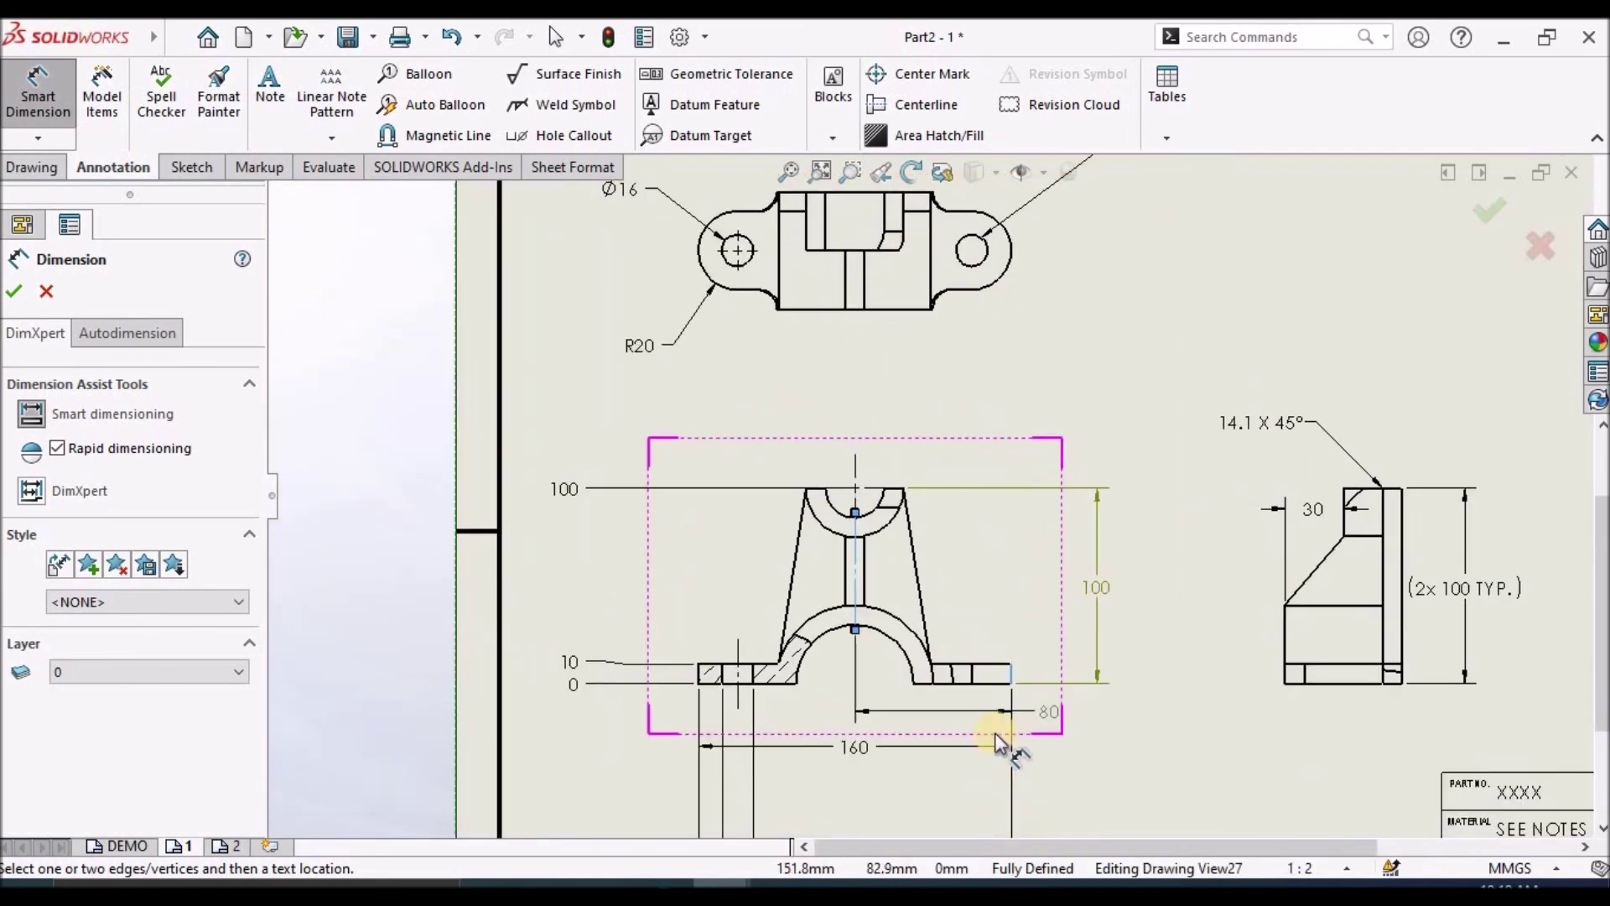
click(949, 380)
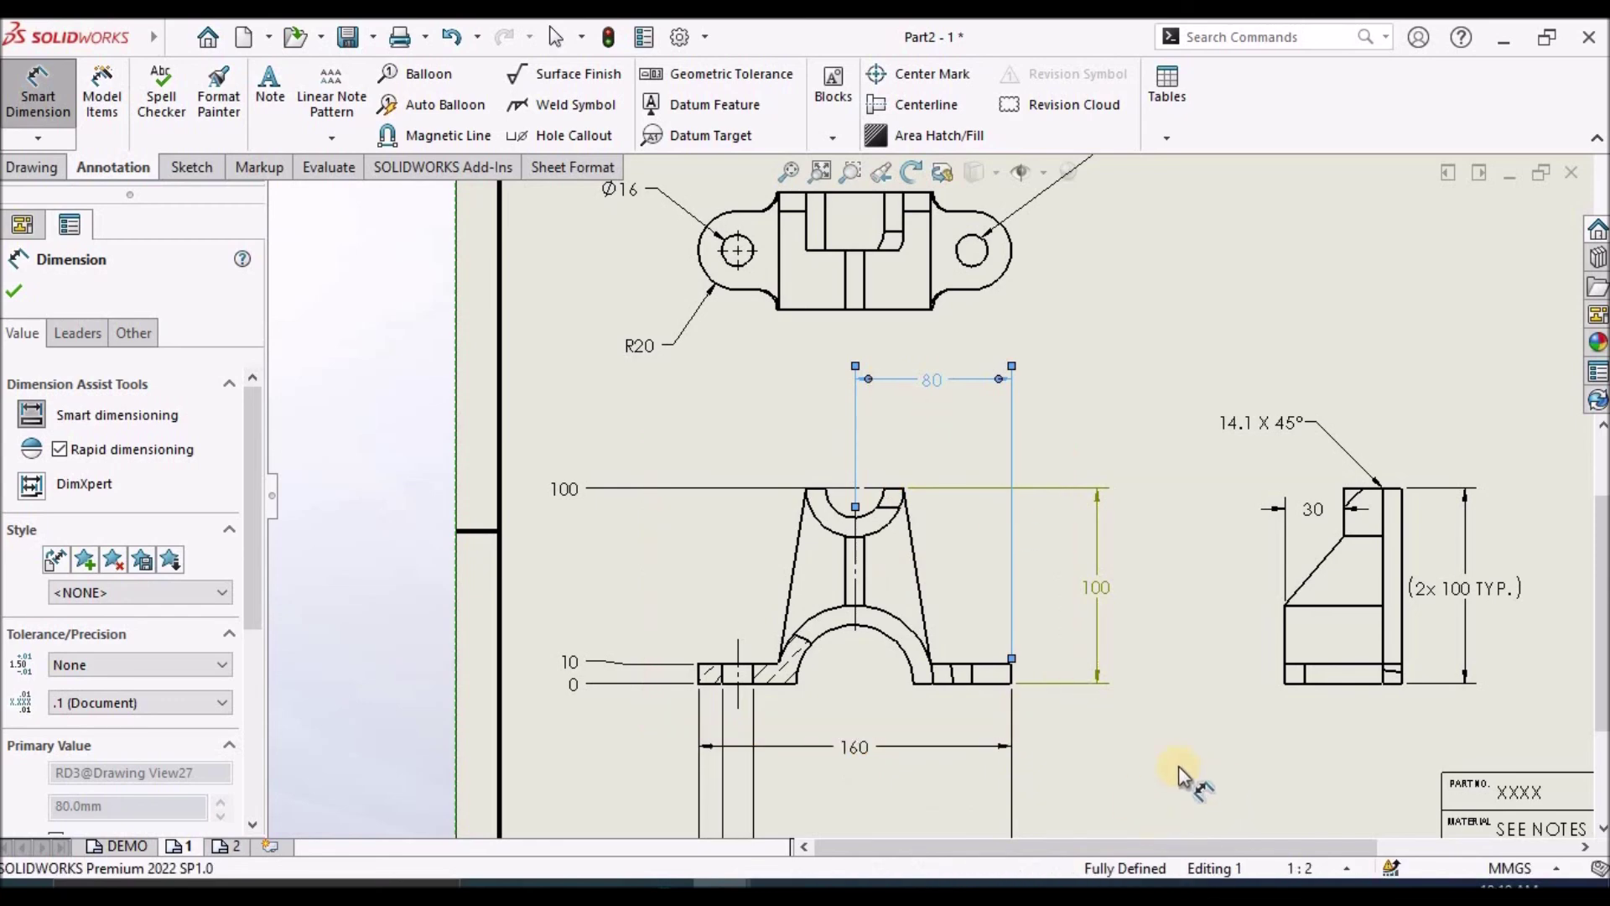
key(Escape)
- Dimension the horizontal distance from the base's left end to the left hole's centerline, placed above the flange
scroll(805, 721, down, 2)
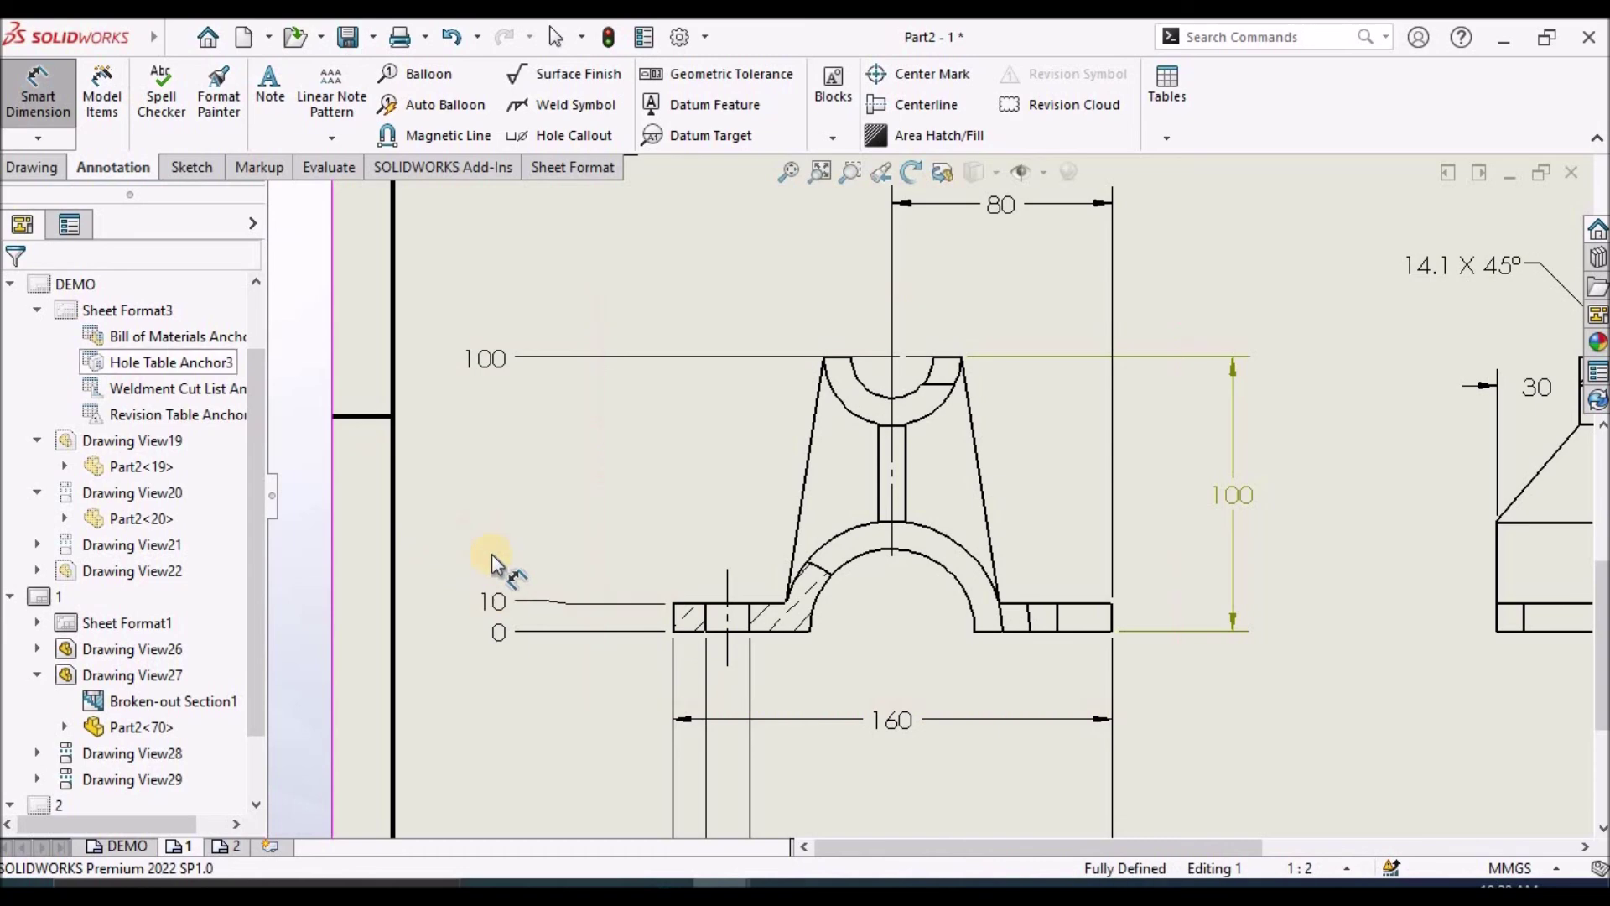
scroll(718, 611, down, 2)
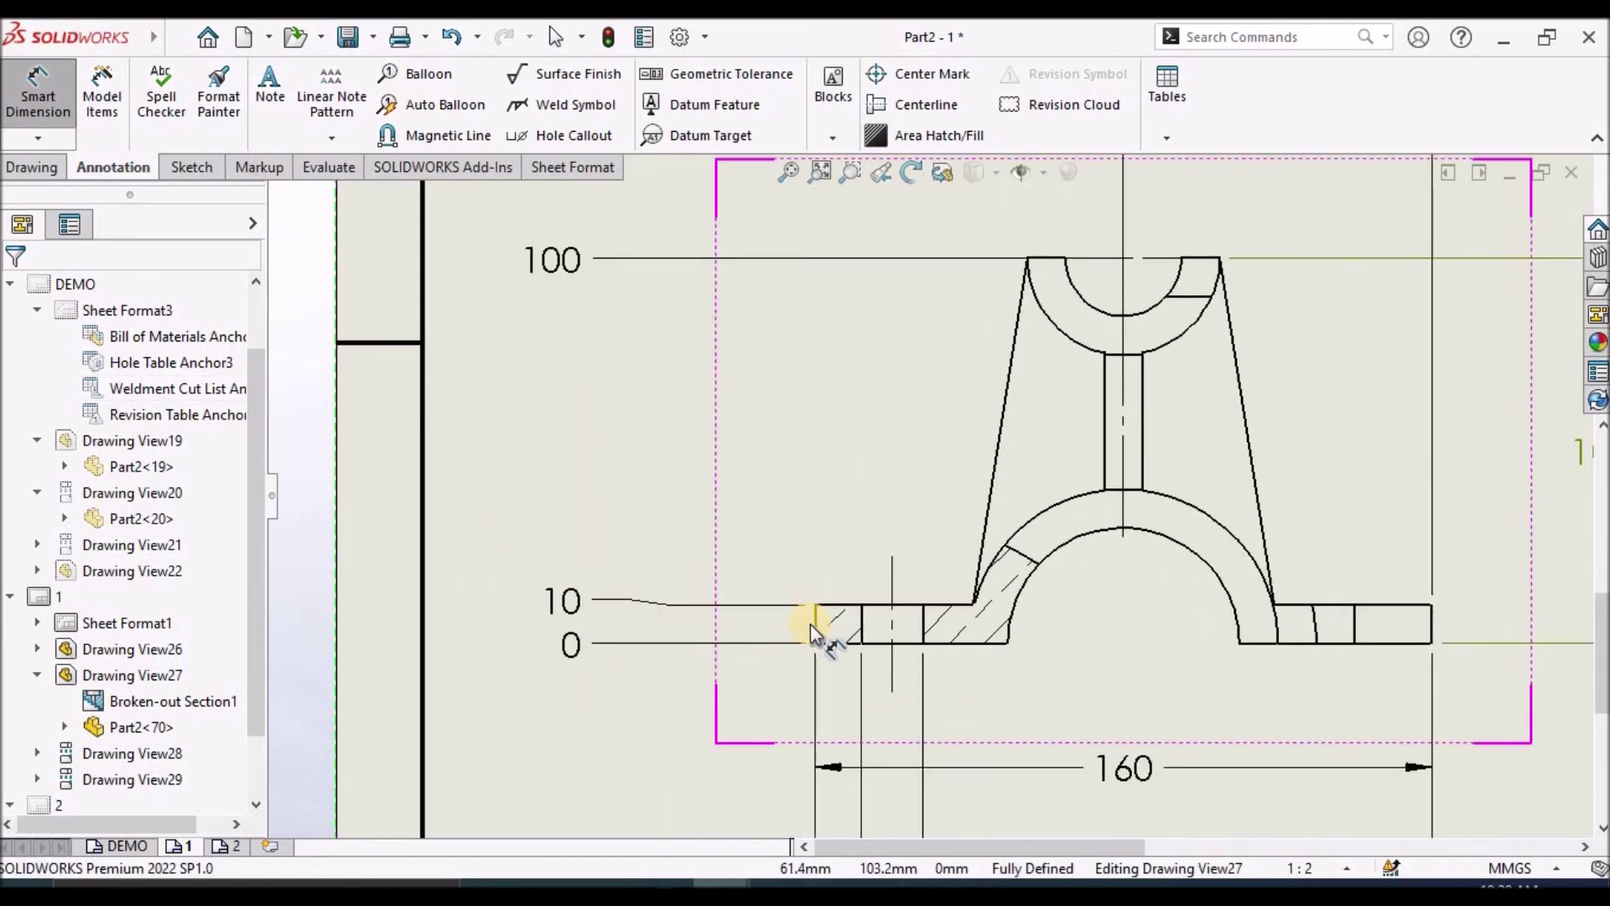
click(817, 626)
click(895, 626)
click(850, 409)
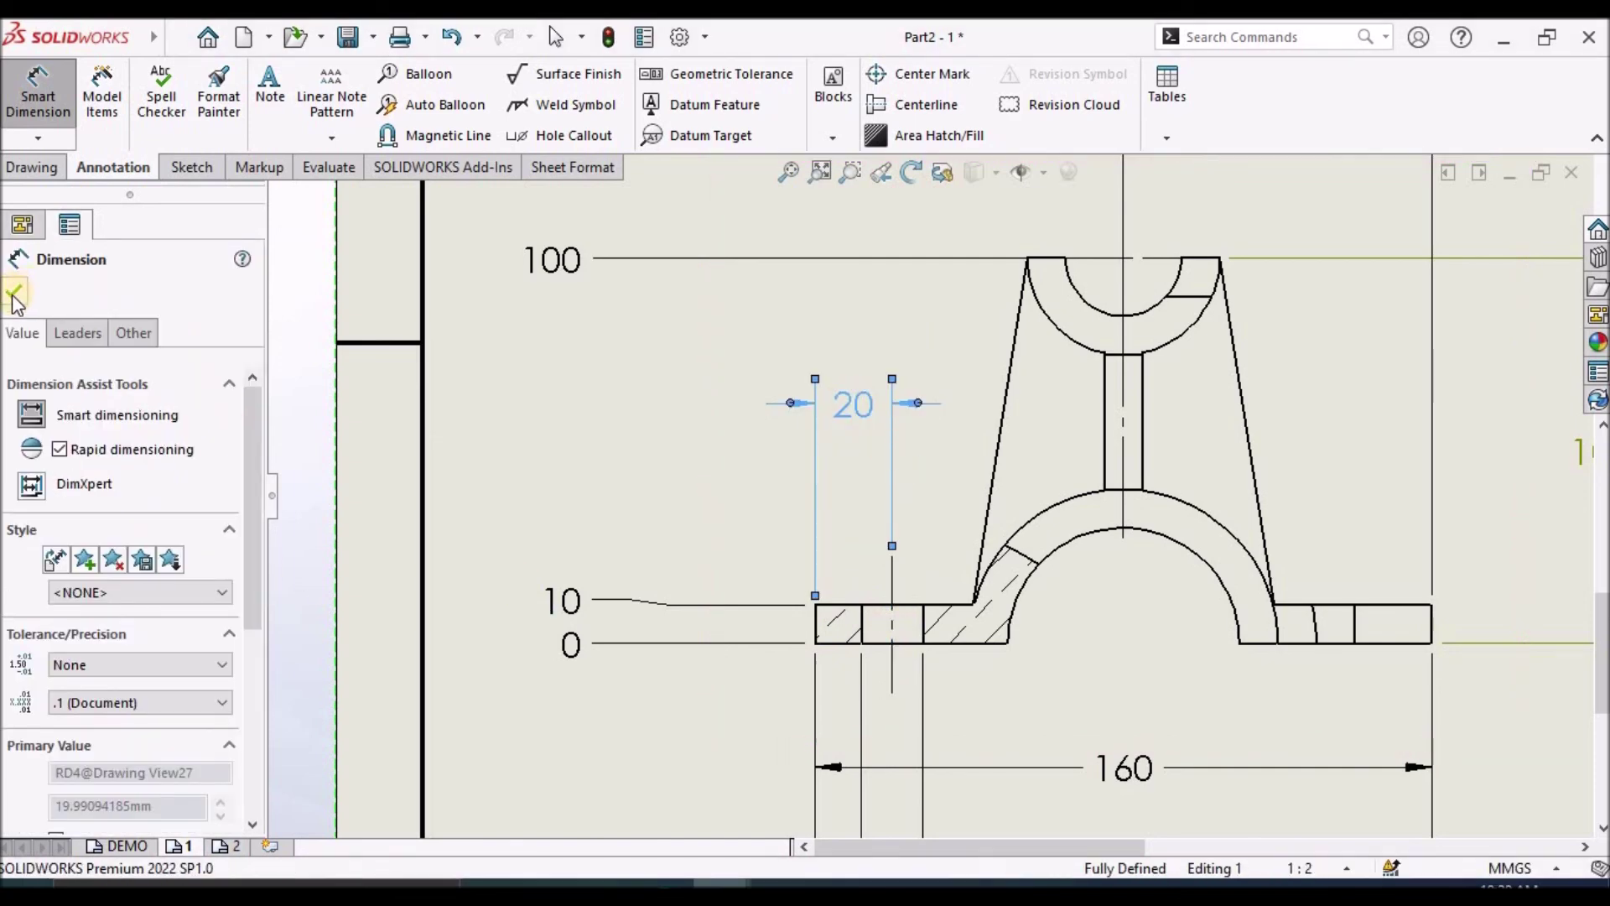
click(16, 294)
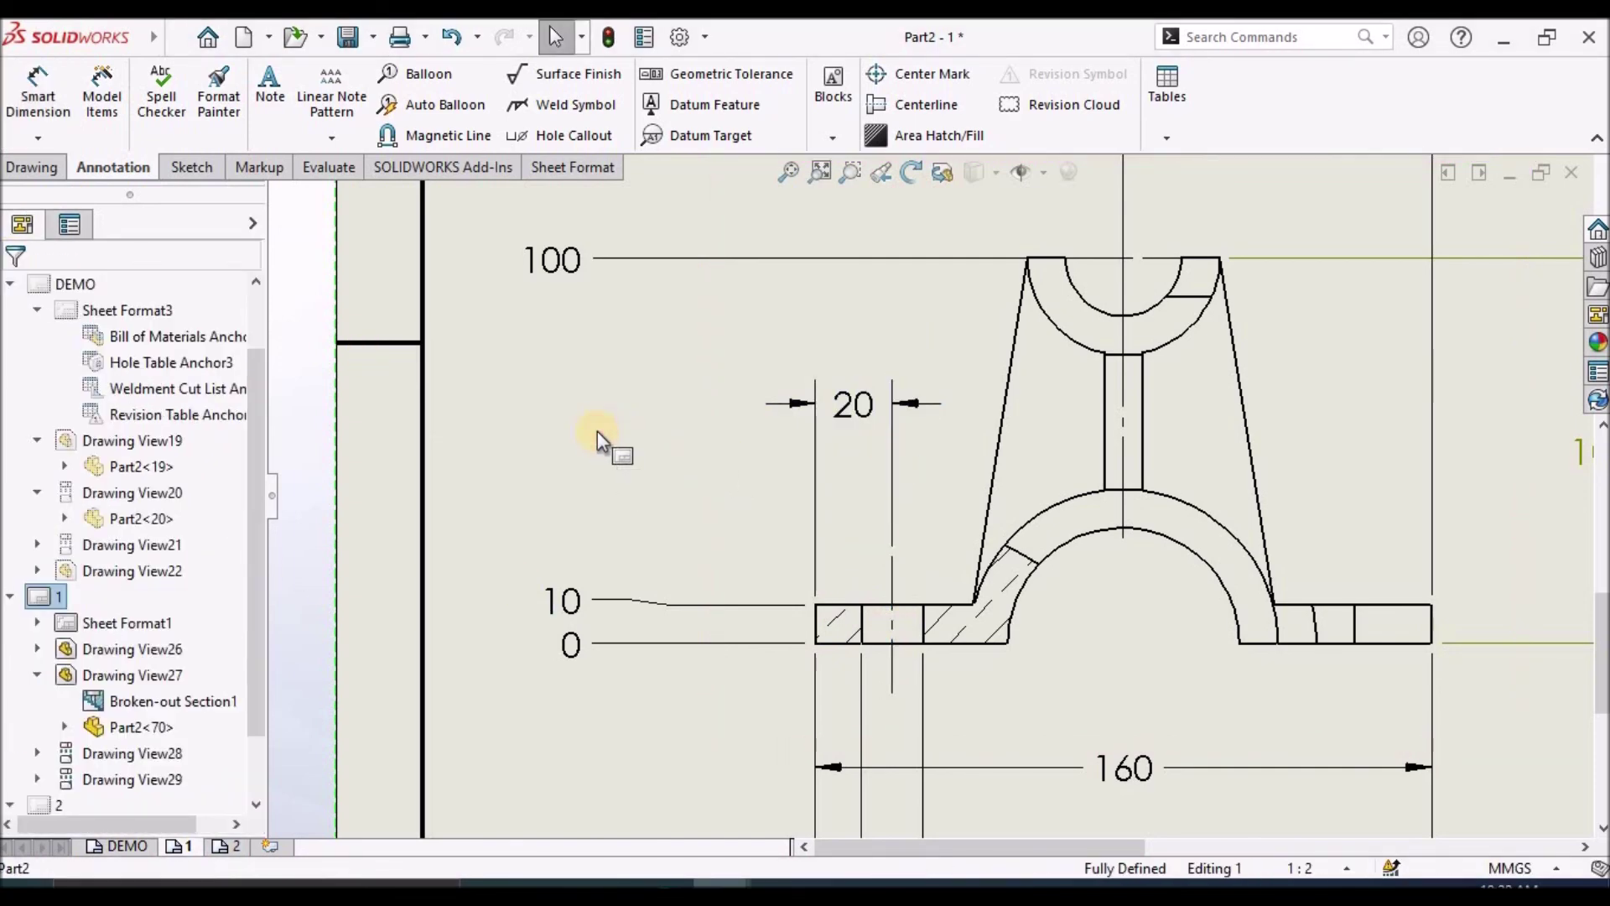
- Review the whole of sheet 1 and the DEMO sheet, and switch to the Desc - Drawings PDF in the browser
key(z)
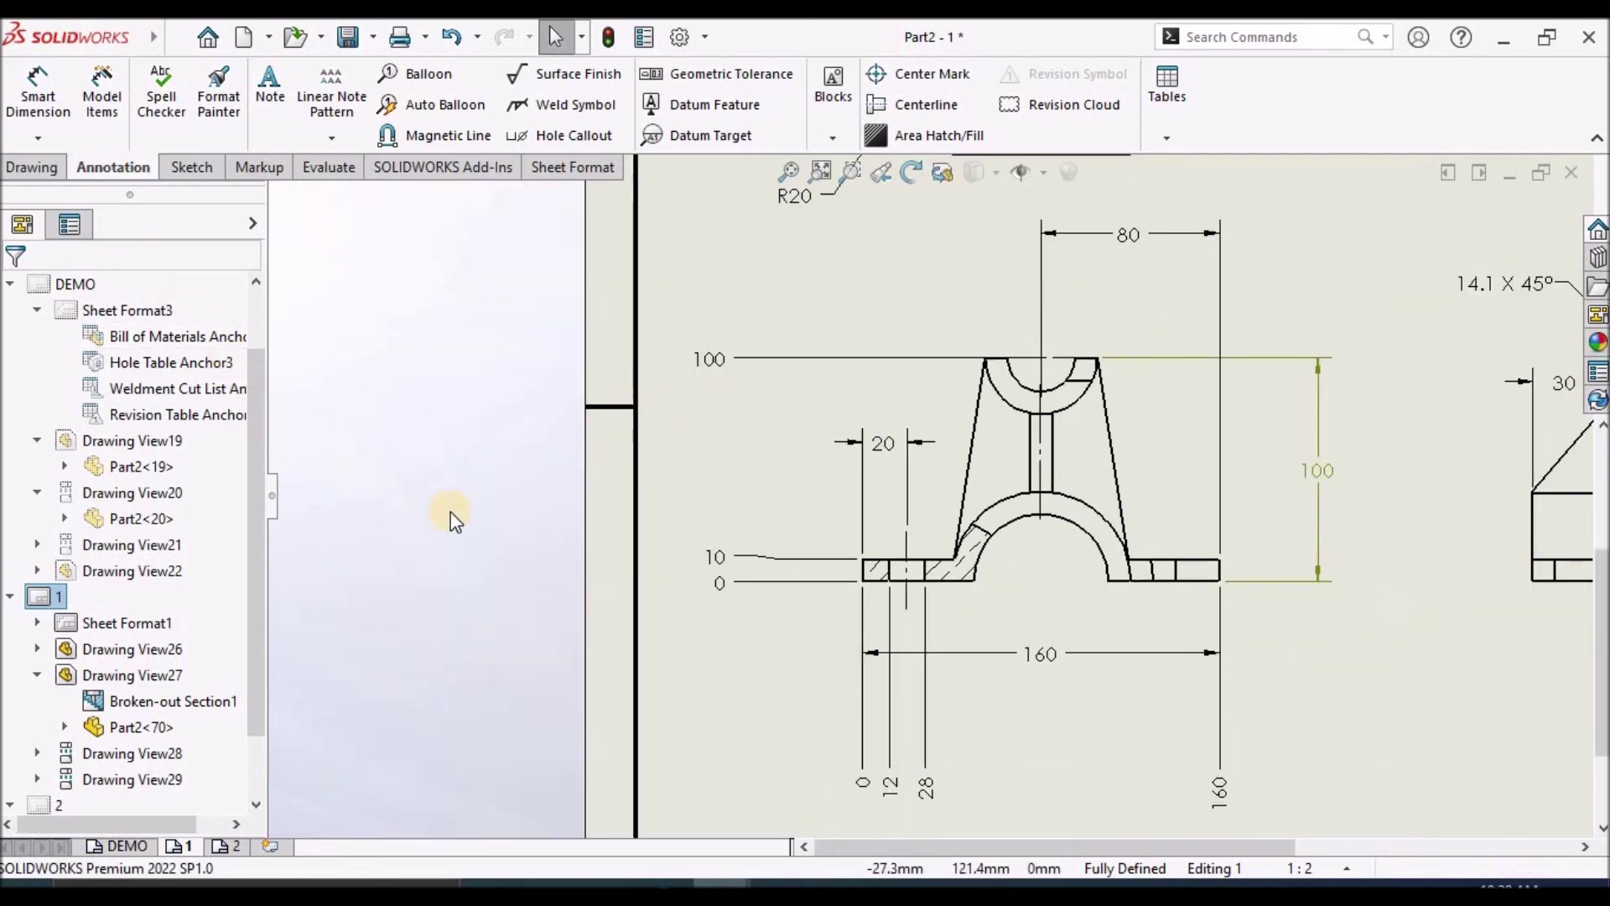
key(z)
click(788, 171)
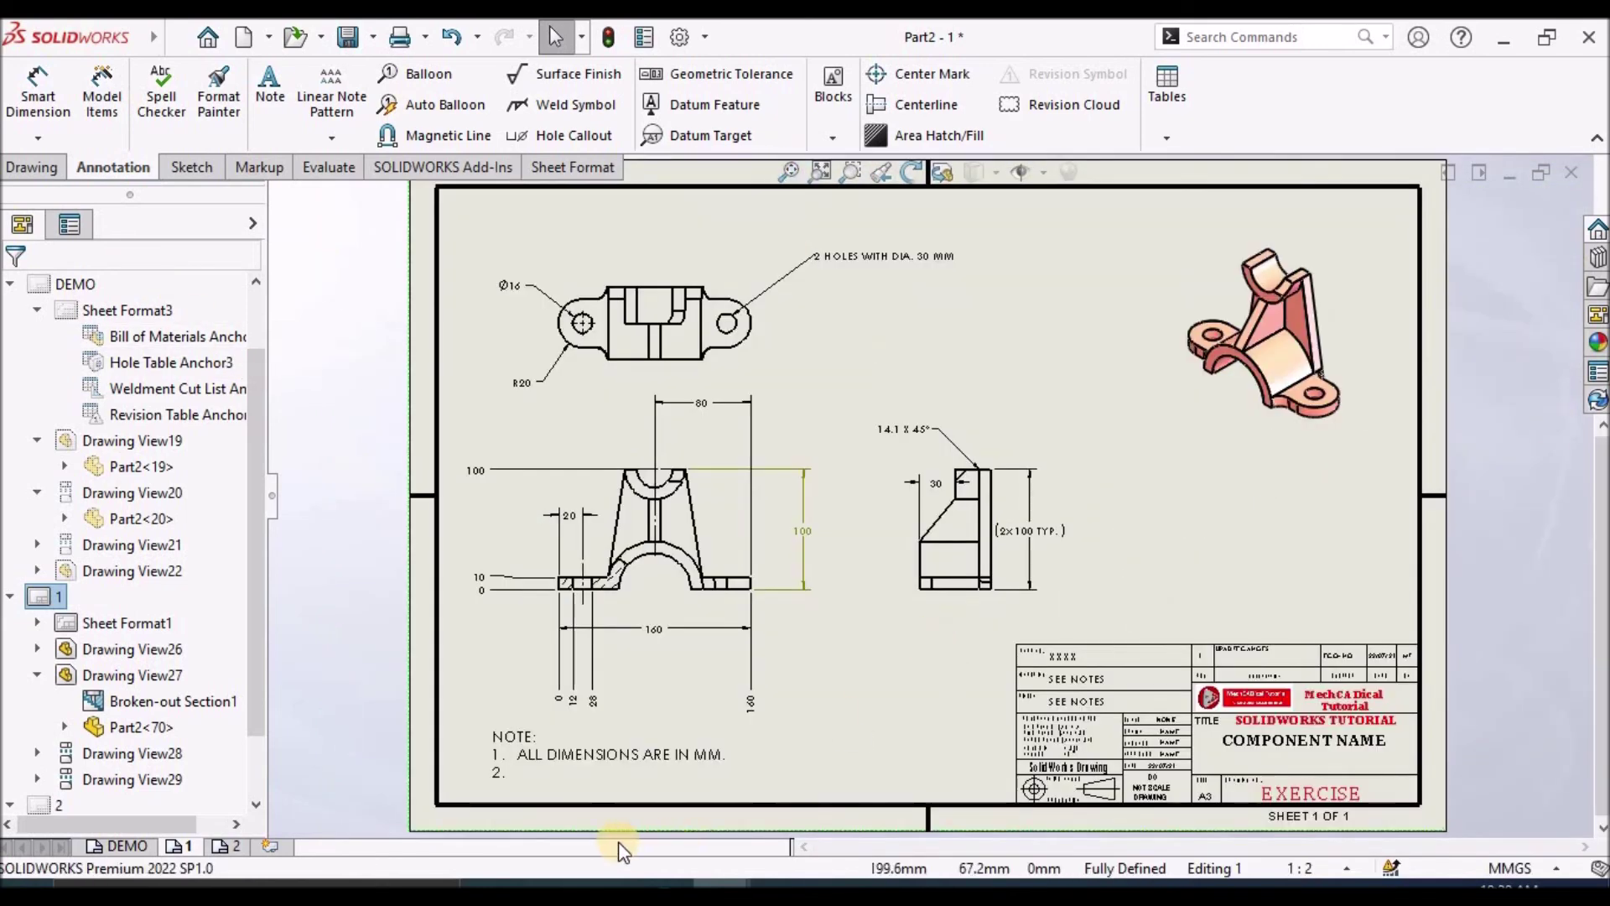
click(136, 844)
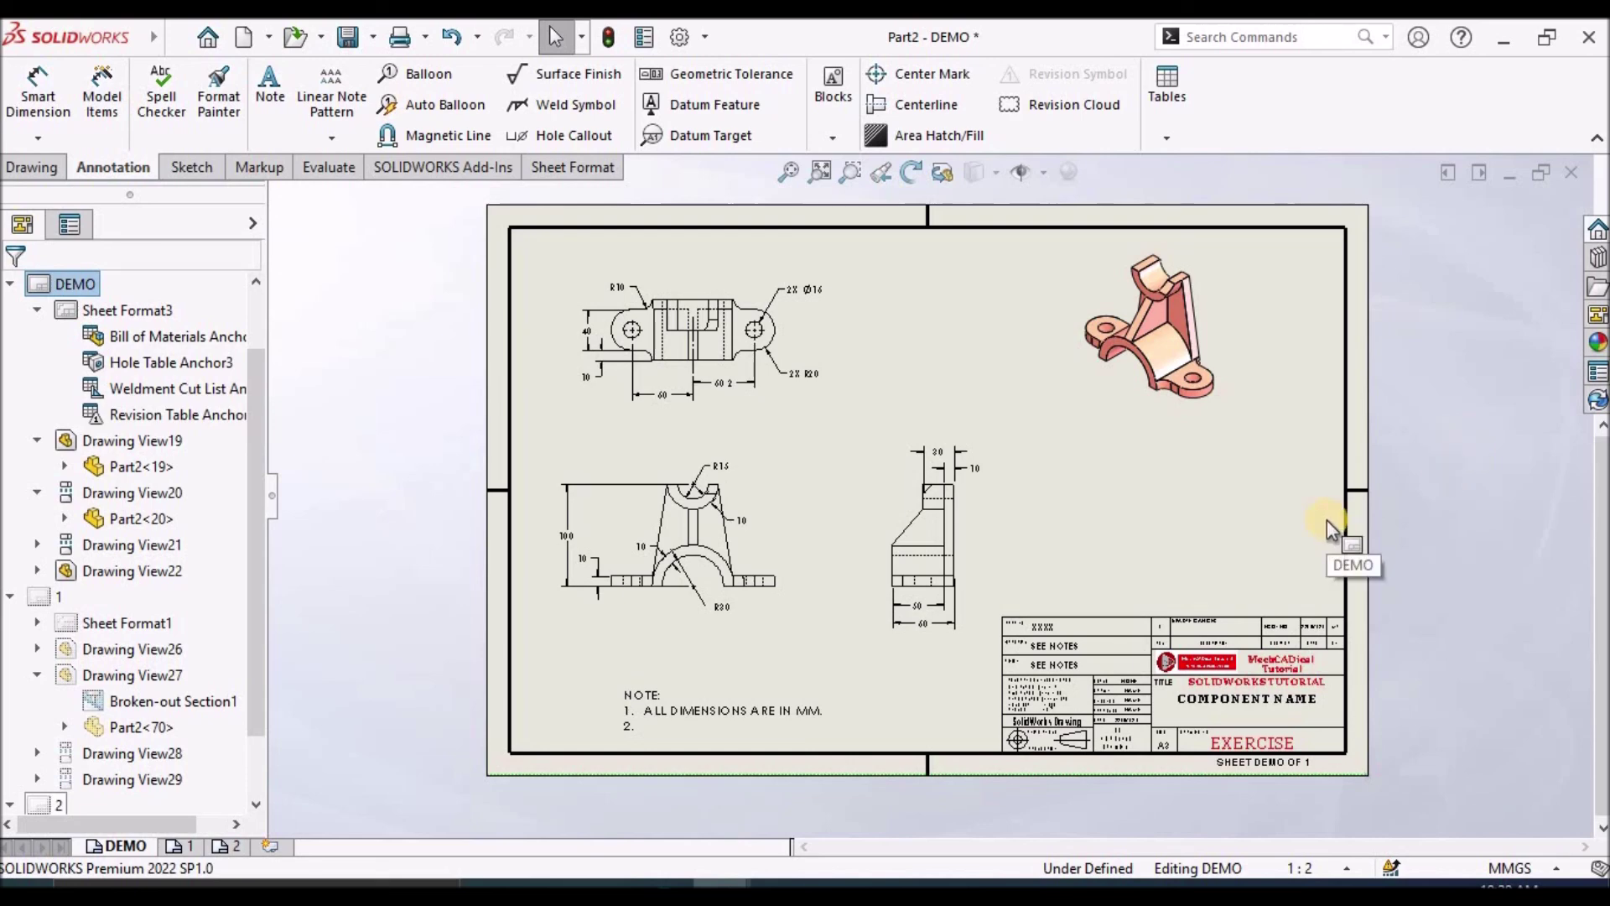
key(alt+Tab)
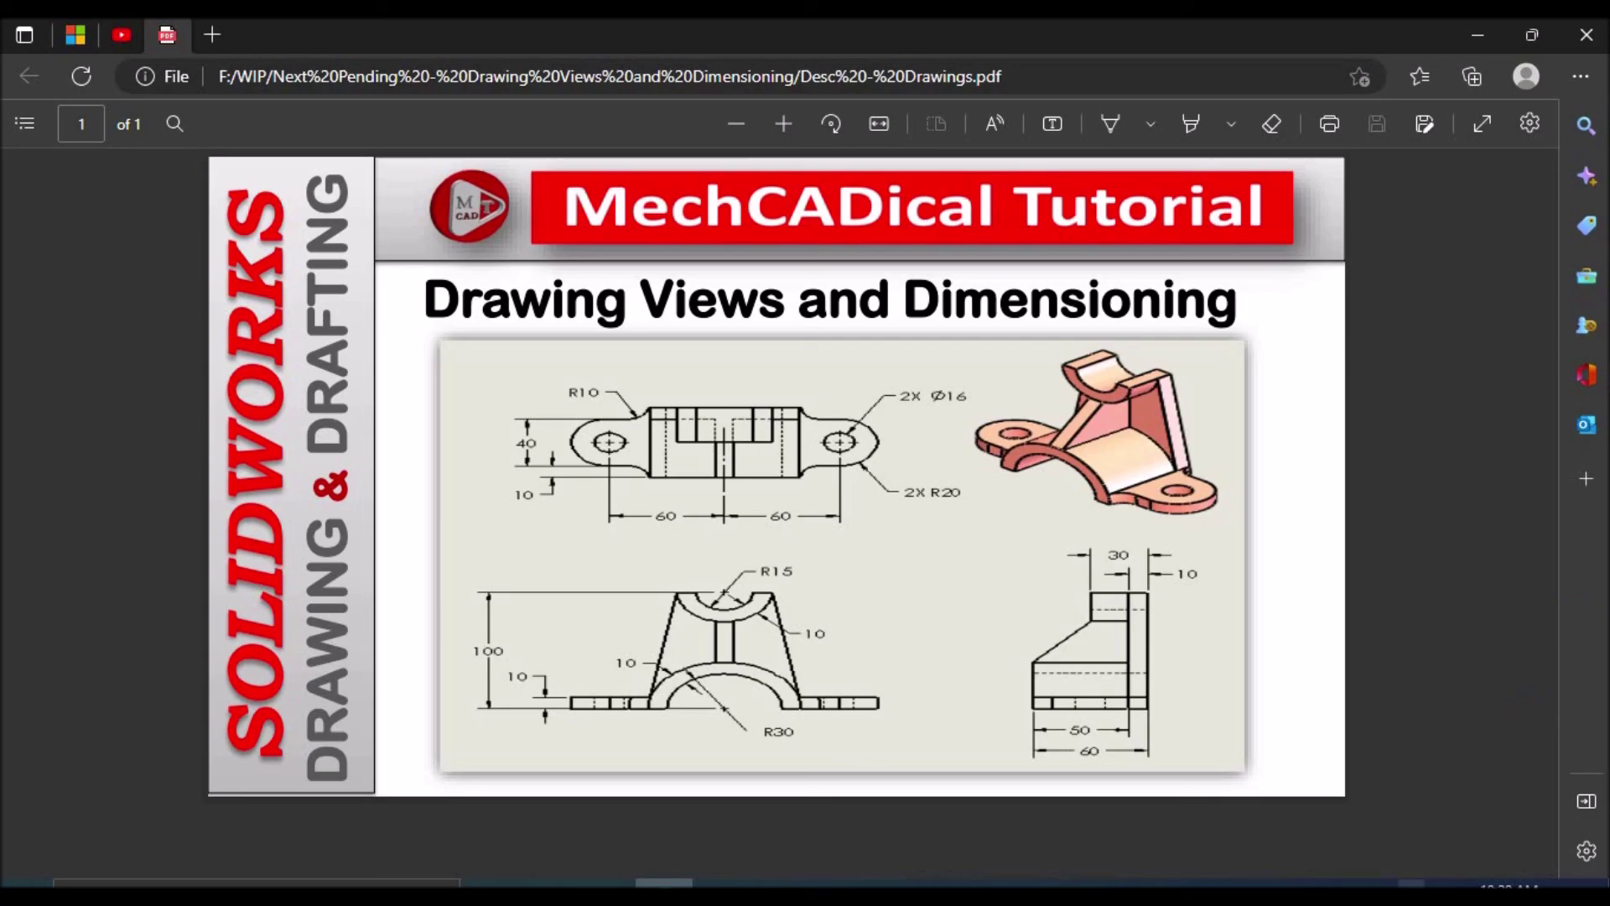